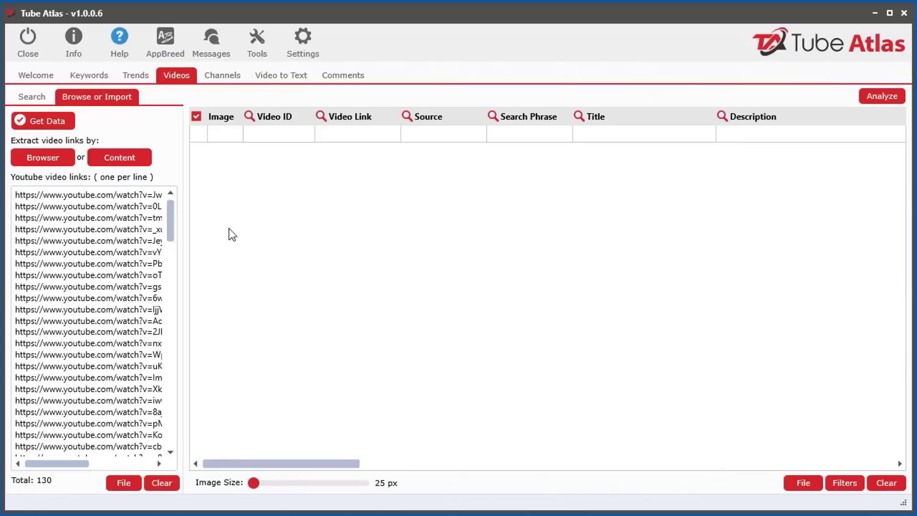
Get the data for the imported YouTube video links and sort the results by estimated video earnings
{"action": "left_click", "coordinate": [42, 121]}
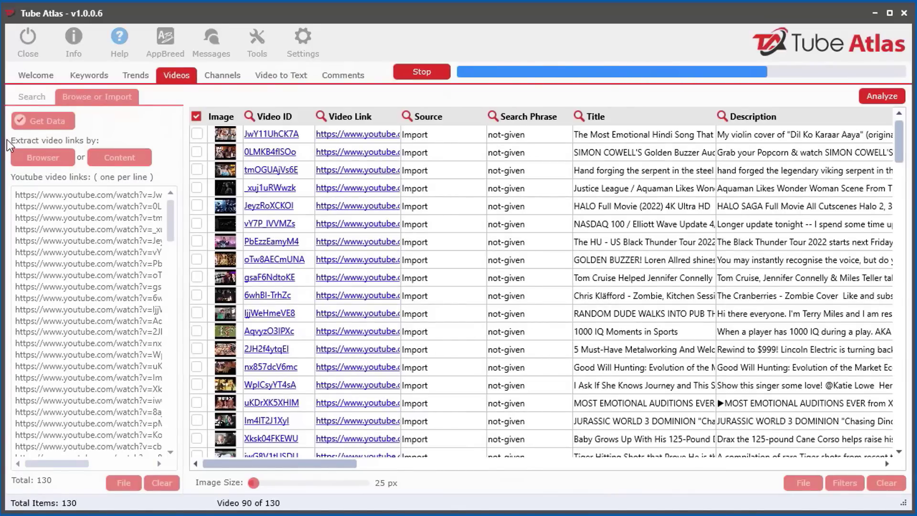
{"action": "left_click_drag", "start_coordinate": [256, 464], "coordinate": [586, 475]}
{"action": "left_click", "coordinate": [518, 122]}
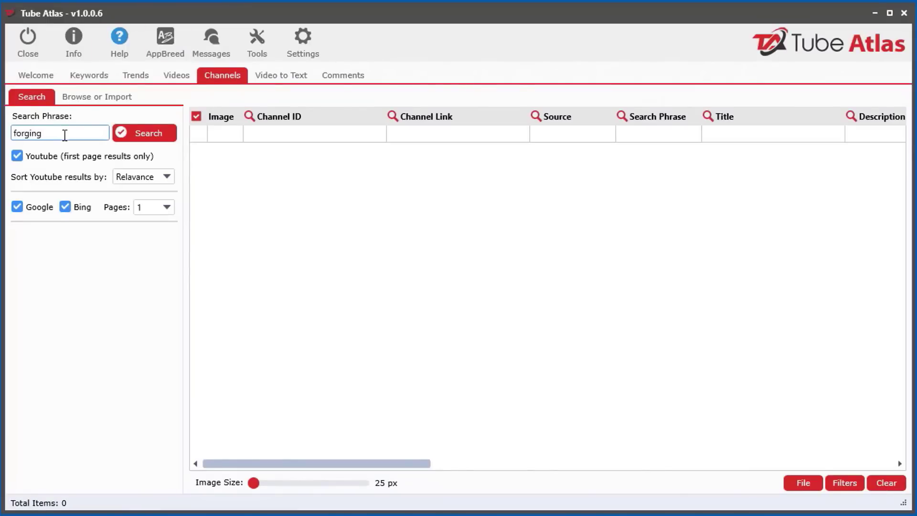
Search YouTube, Google and Bing for channels matching "forging" and view the remaining result columns
{"action": "left_click", "coordinate": [127, 135]}
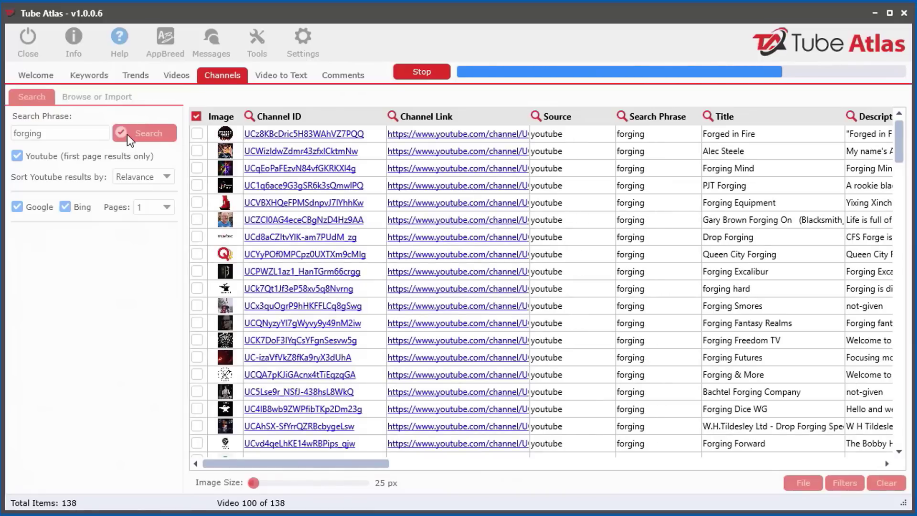
{"action": "left_click_drag", "start_coordinate": [344, 462], "coordinate": [641, 462]}
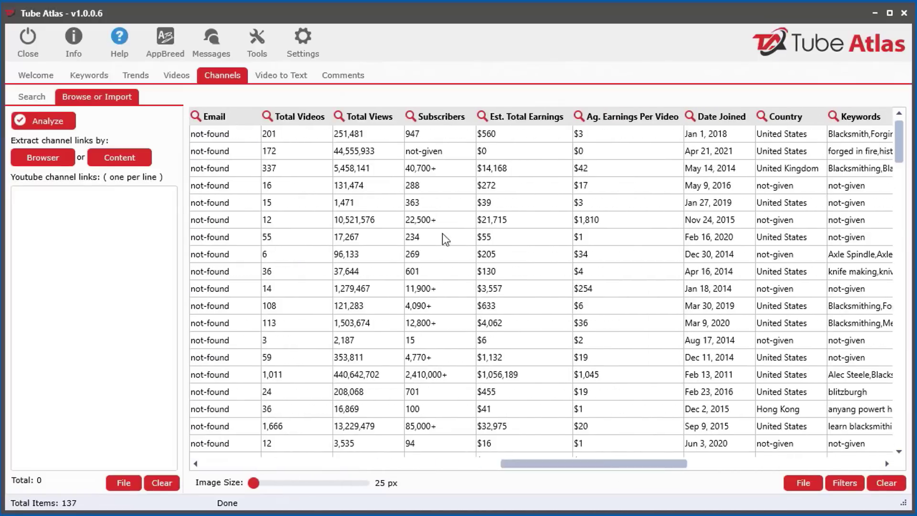
Sort the channel results successively by total videos, total views, subscribers, estimated total earnings, average earnings per video and external links
{"action": "left_click", "coordinate": [307, 112]}
{"action": "left_click", "coordinate": [370, 117]}
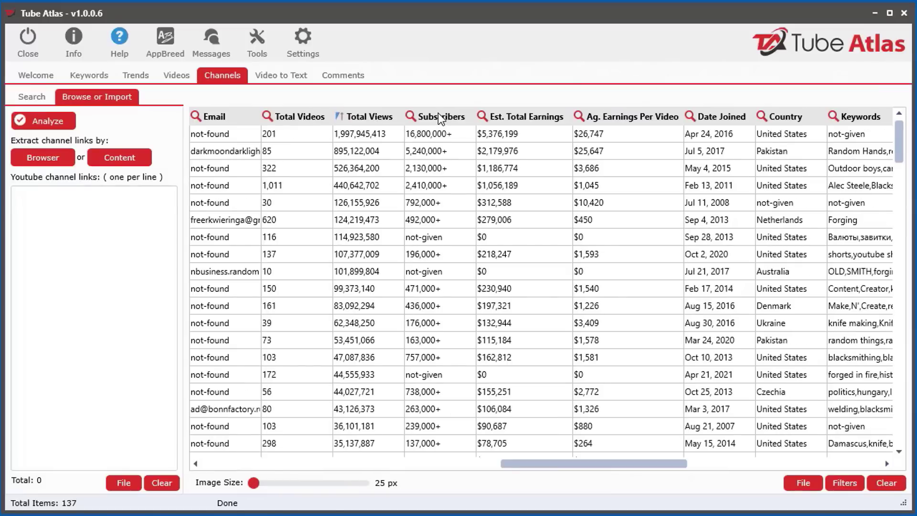
{"action": "left_click", "coordinate": [438, 113]}
{"action": "left_click", "coordinate": [437, 113]}
{"action": "left_click", "coordinate": [522, 114]}
{"action": "left_click", "coordinate": [522, 113]}
{"action": "left_click", "coordinate": [625, 114]}
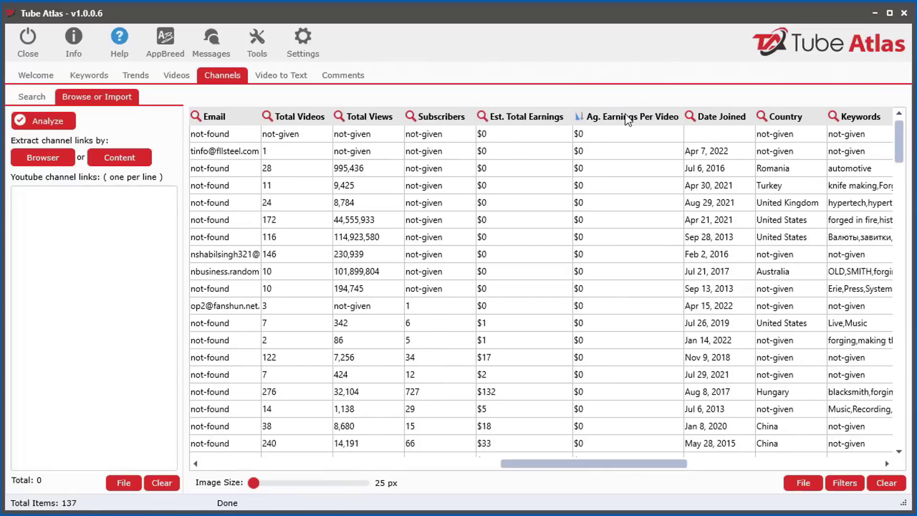
{"action": "left_click", "coordinate": [627, 117]}
{"action": "left_click_drag", "start_coordinate": [661, 460], "coordinate": [860, 460]}
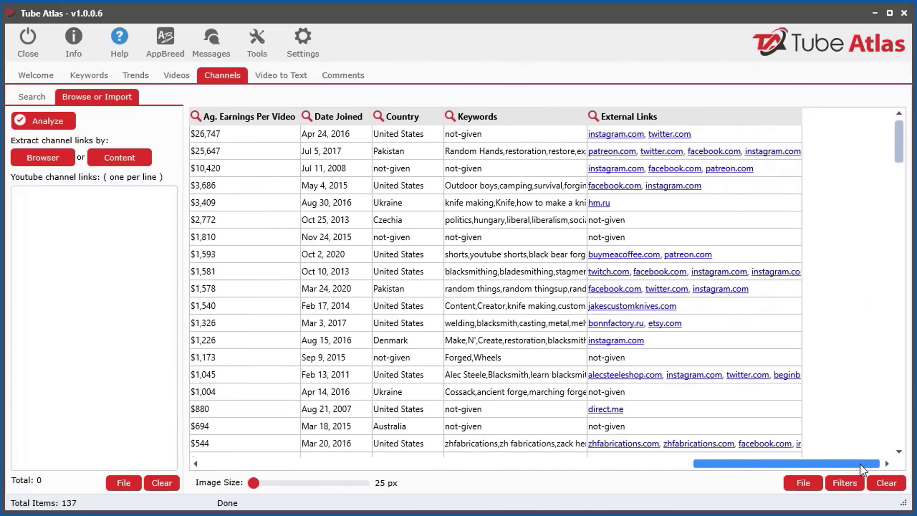
{"action": "left_click", "coordinate": [661, 118]}
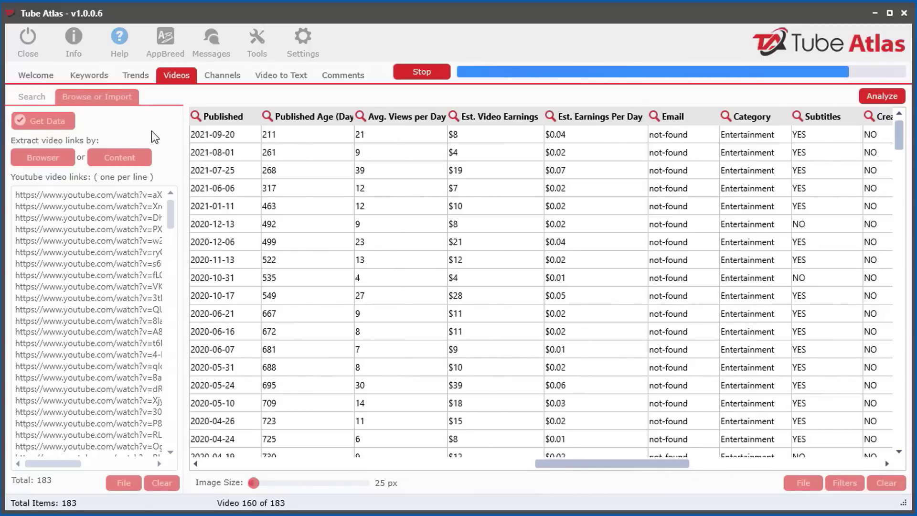
Sort the imported videos by estimated video earnings and the "online marketing" video results by email
{"action": "left_click", "coordinate": [497, 116]}
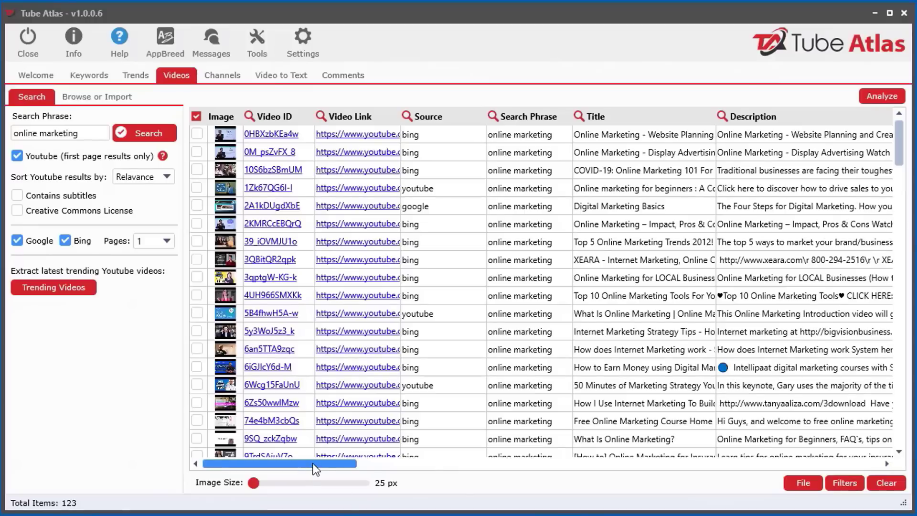
{"action": "left_click_drag", "start_coordinate": [314, 463], "coordinate": [664, 478]}
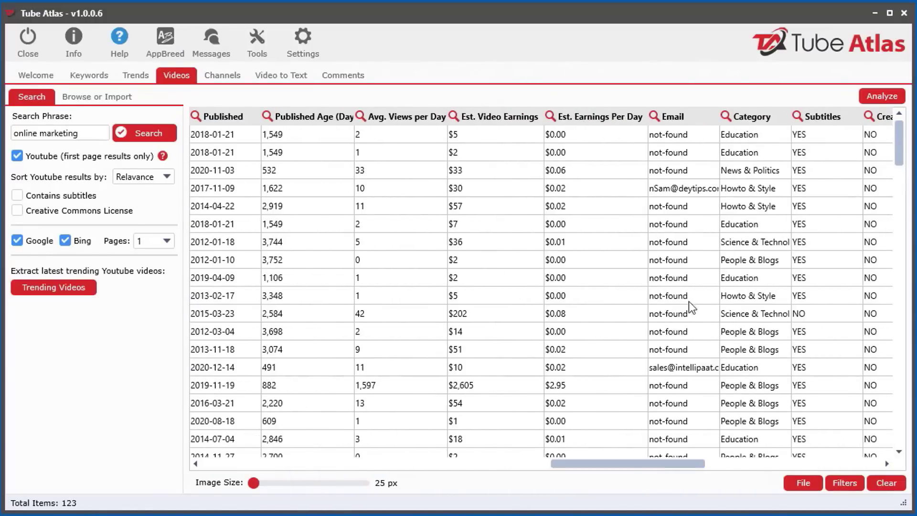
{"action": "left_click", "coordinate": [672, 119]}
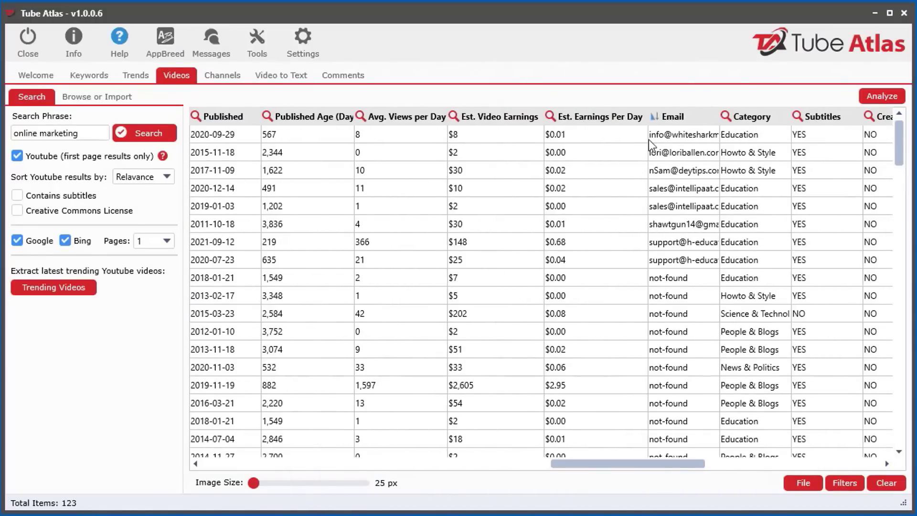
Return to the "forging" channel results and sort them by email
{"action": "left_click", "coordinate": [222, 75]}
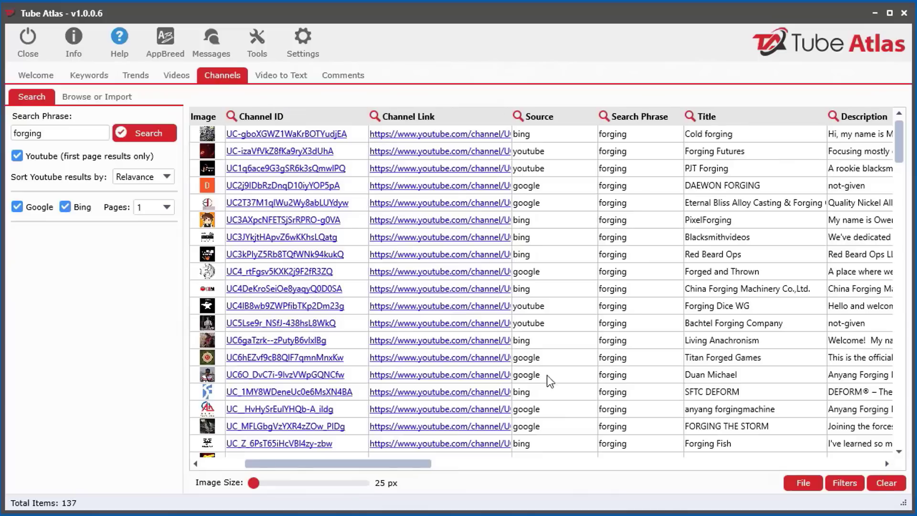
{"action": "left_click_drag", "start_coordinate": [392, 463], "coordinate": [603, 457]}
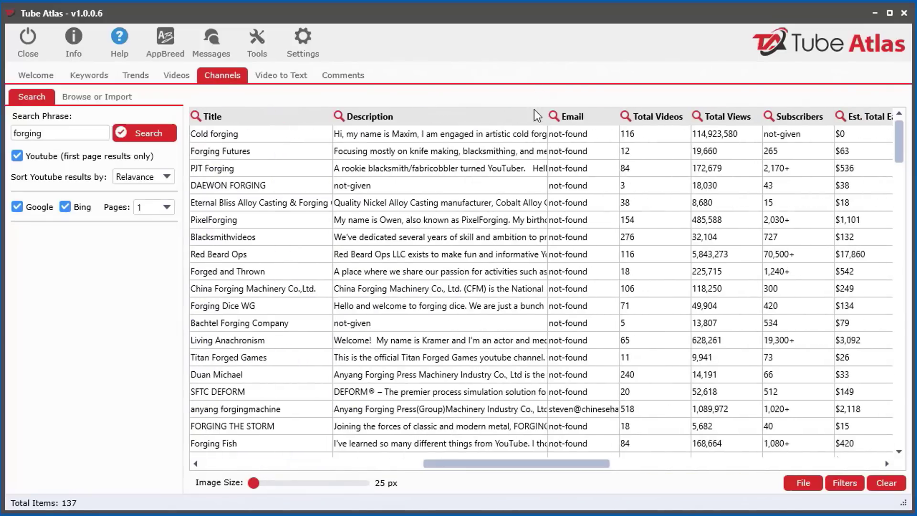
{"action": "left_click", "coordinate": [578, 118]}
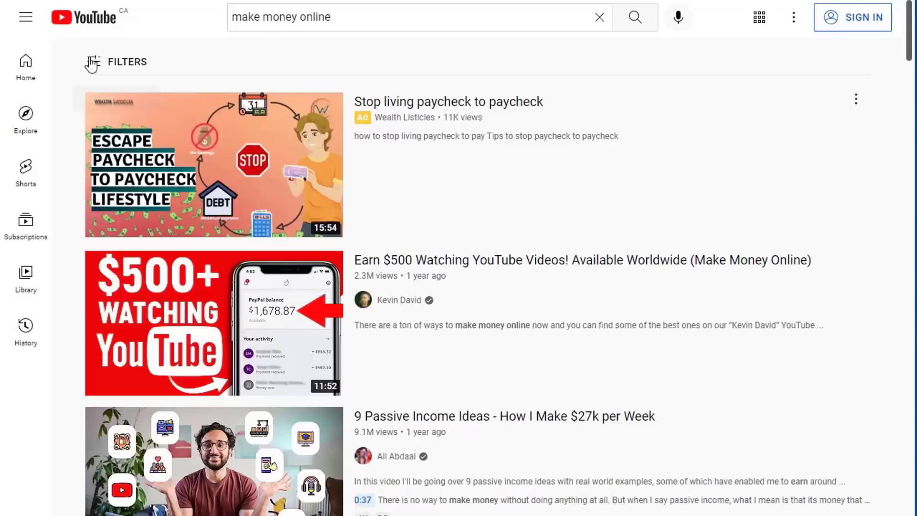
Filter YouTube's "make money online" results to Creative Commons and open the video "($100/day+) Laziest Way to Make Money Online For Beginners (TRY Now)"
{"action": "left_click", "coordinate": [92, 63]}
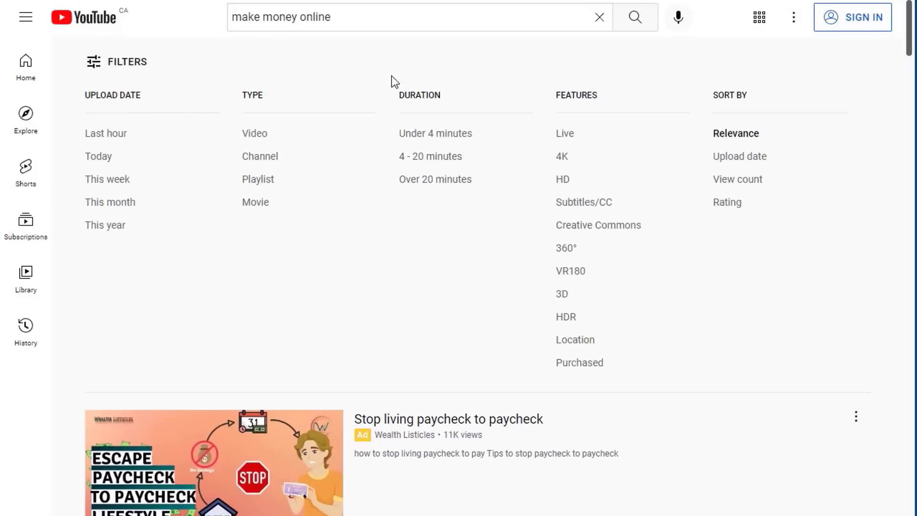
{"action": "left_click", "coordinate": [570, 230]}
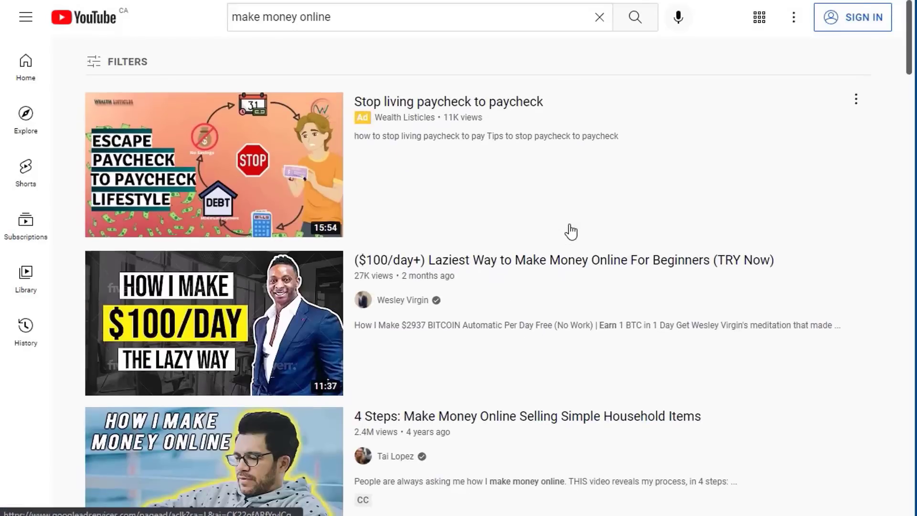
{"action": "scroll", "coordinate": [554, 263], "scroll_direction": "down", "scroll_amount": 4}
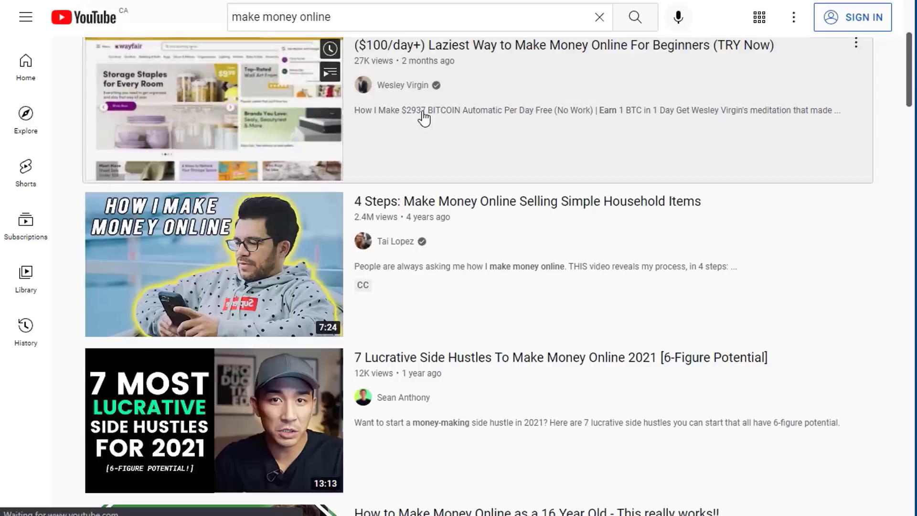
{"action": "left_click", "coordinate": [424, 117]}
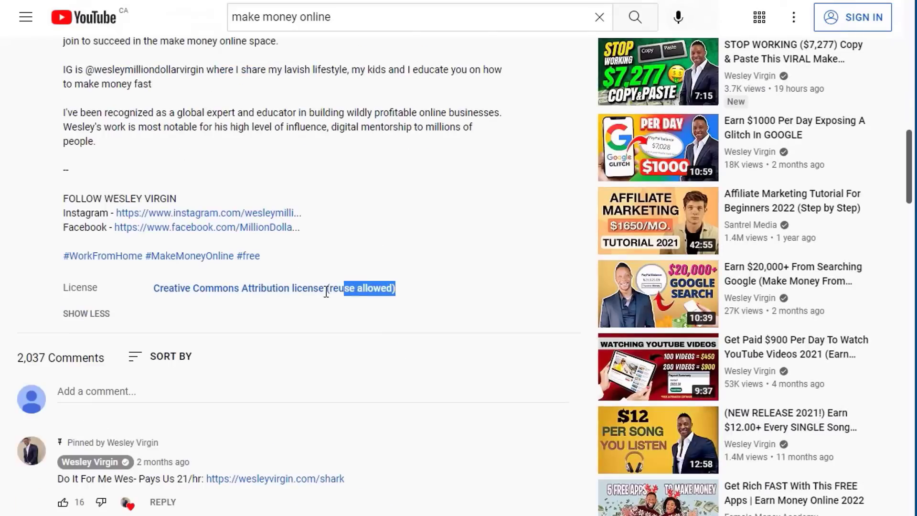
Open the video's Creative Commons license page and highlight the passage granting the right to reuse and edit that video
{"action": "left_click", "coordinate": [326, 291]}
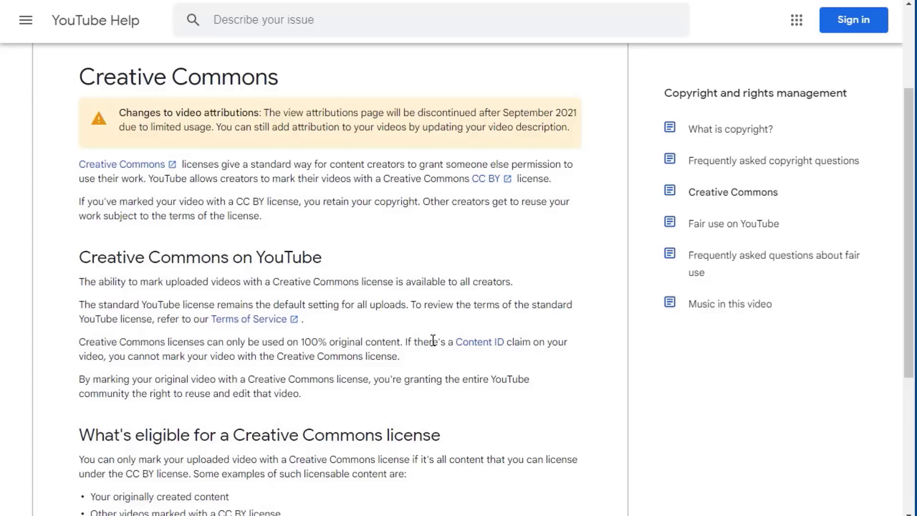
{"action": "left_click_drag", "start_coordinate": [371, 382], "coordinate": [380, 391]}
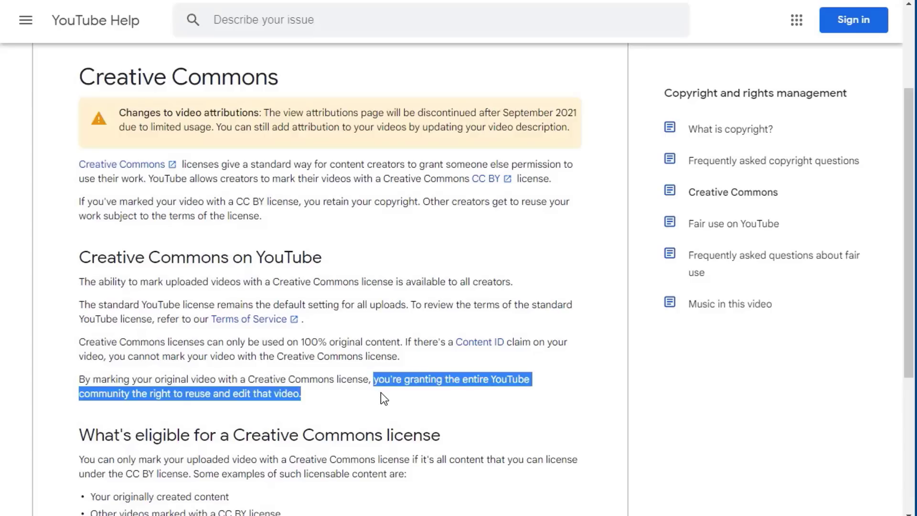
{"action": "left_click", "coordinate": [308, 397]}
{"action": "left_click_drag", "start_coordinate": [308, 396], "coordinate": [207, 397]}
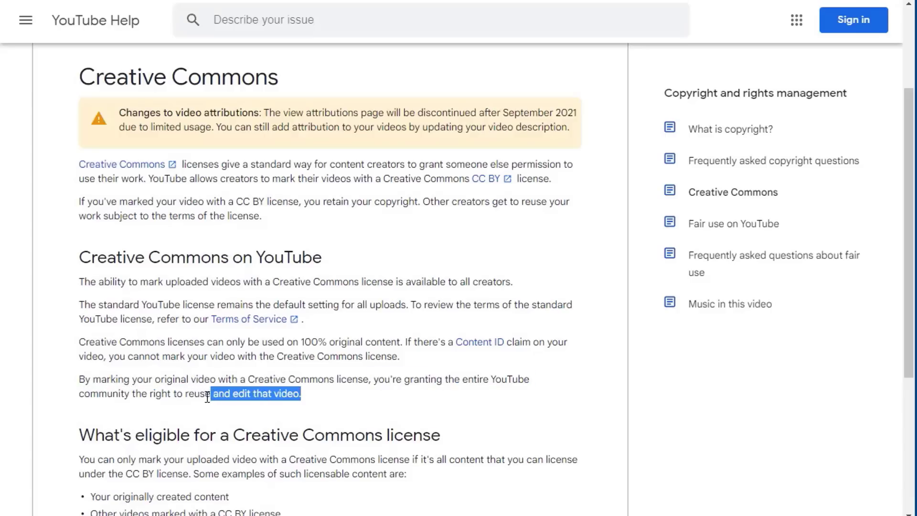
{"action": "left_click", "coordinate": [216, 435]}
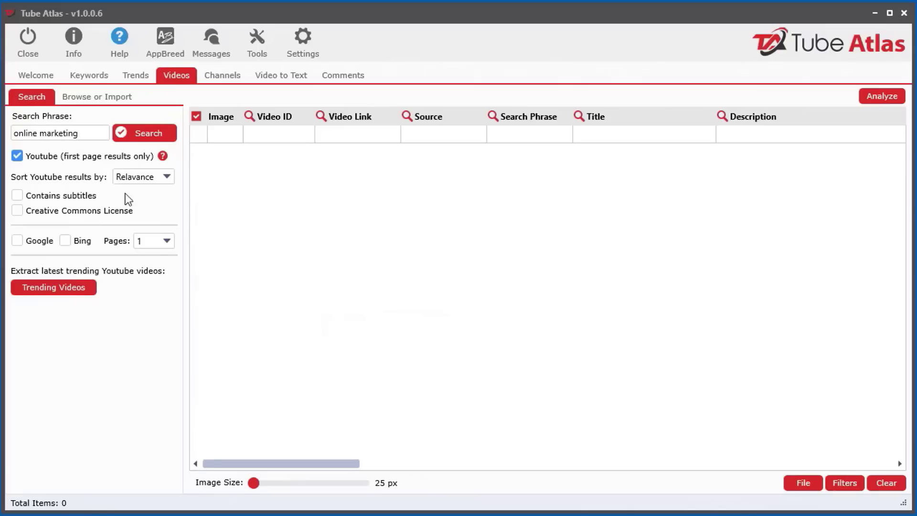
In Tube Atlas, search YouTube for "online marketing" videos limited to the Creative Commons License
{"action": "left_click", "coordinate": [17, 211]}
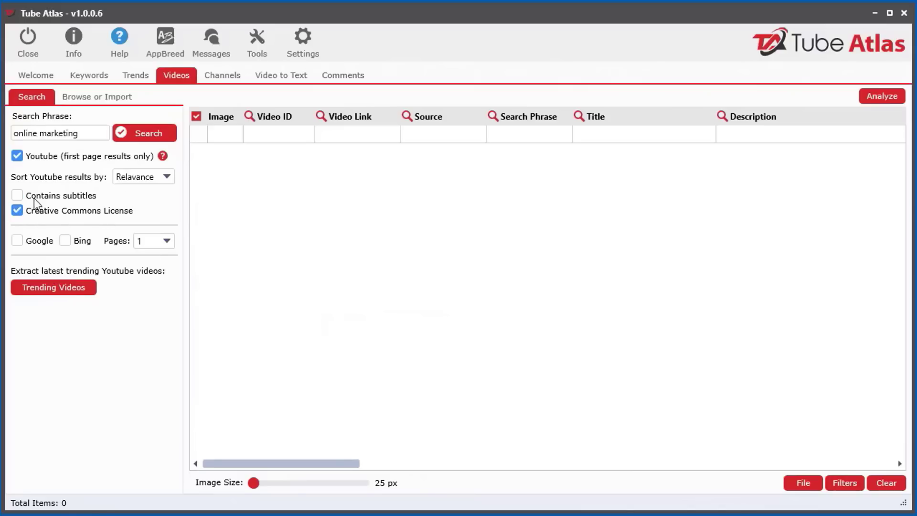
{"action": "left_click", "coordinate": [149, 132]}
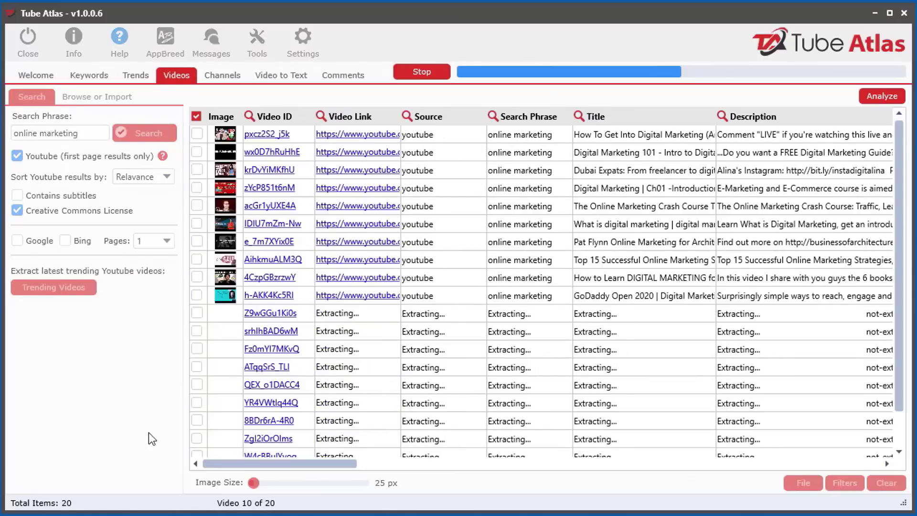
{"action": "left_click_drag", "start_coordinate": [234, 462], "coordinate": [646, 460]}
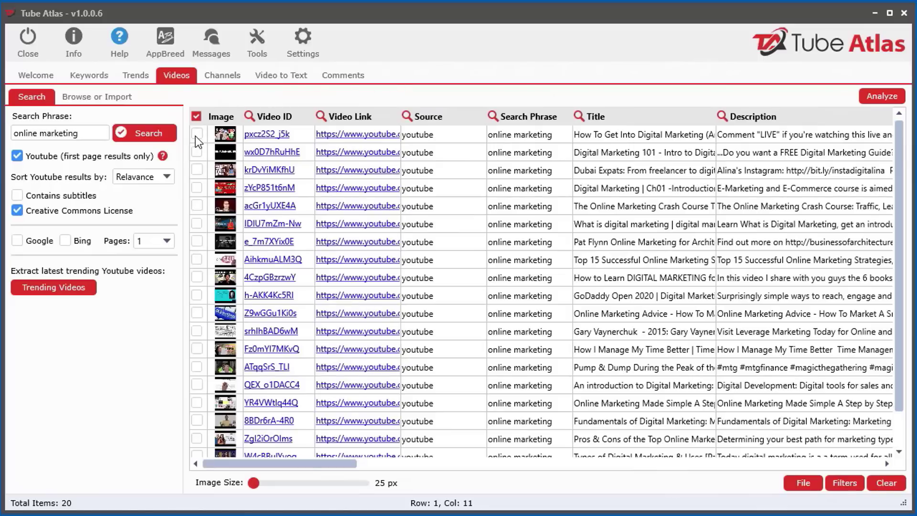
Mark the first video in the "online marketing" results and send it to the video-to-text converter
{"action": "left_click", "coordinate": [196, 135]}
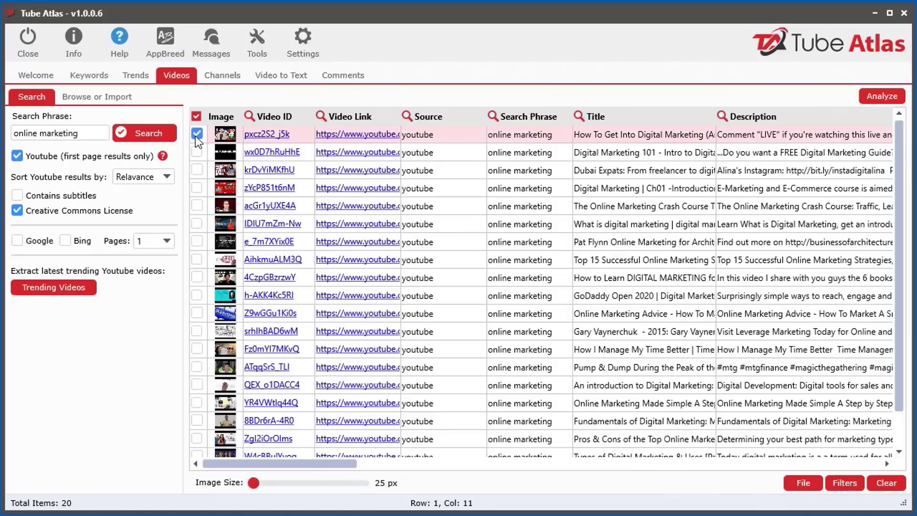
{"action": "right_click", "coordinate": [476, 155]}
{"action": "mouse_move", "coordinate": [537, 168]}
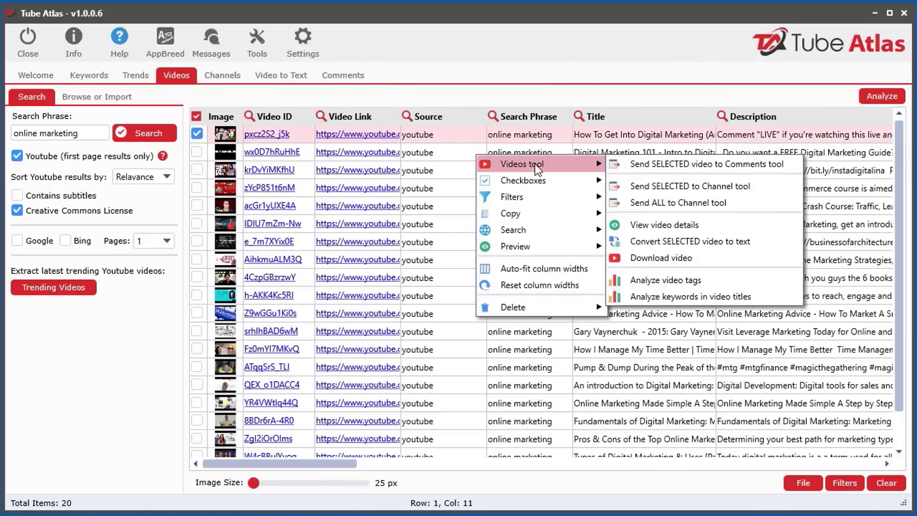
{"action": "left_click", "coordinate": [697, 240]}
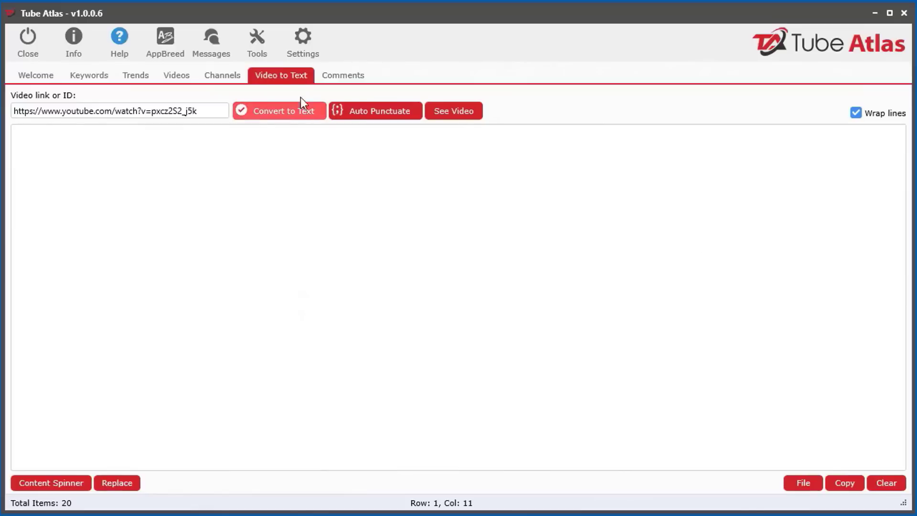
Convert the video to text and auto-punctuate the transcript
{"action": "left_click", "coordinate": [294, 113]}
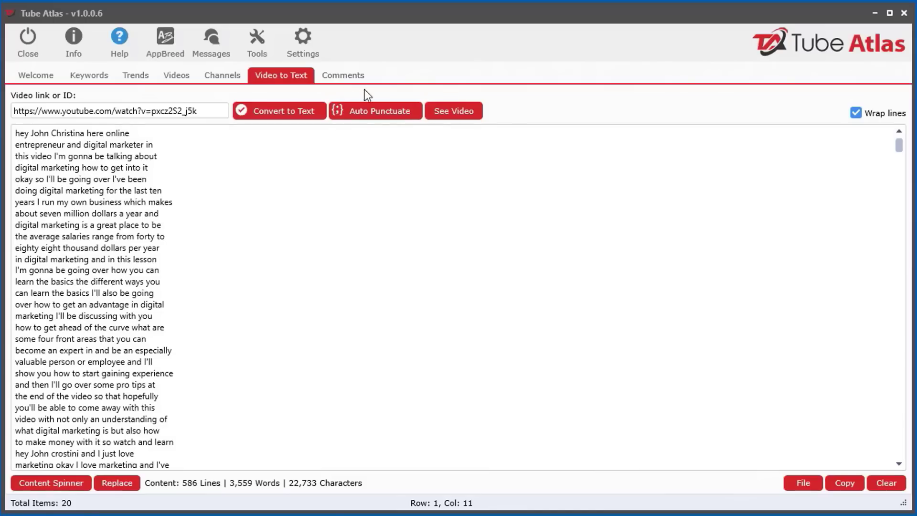
{"action": "left_click", "coordinate": [372, 117]}
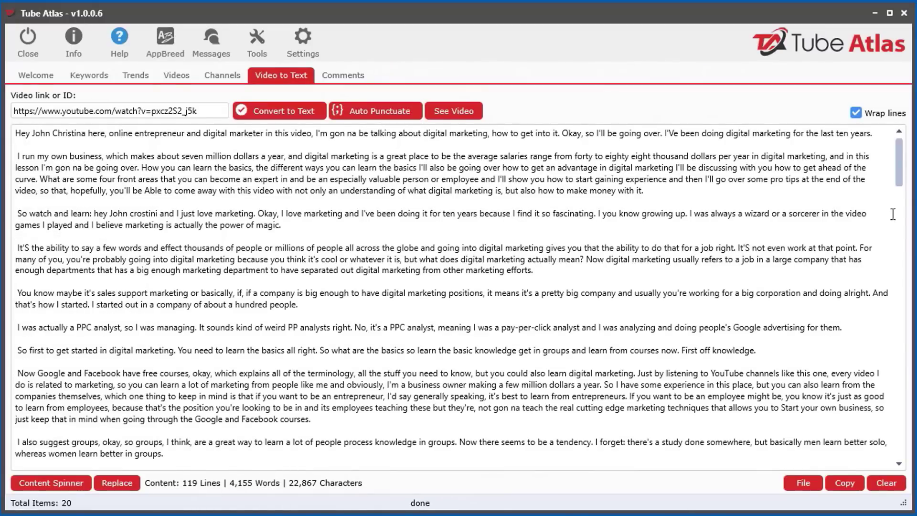
{"action": "left_click_drag", "start_coordinate": [902, 184], "coordinate": [902, 289]}
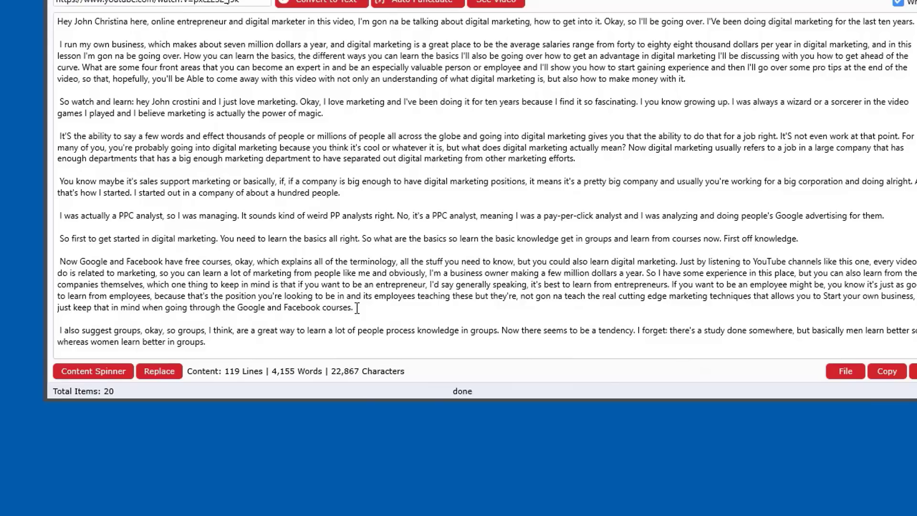
Send the transcript paragraph starting "Now Google and Facebook have free courses" to the content spinner tool
{"action": "left_click_drag", "start_coordinate": [356, 308], "coordinate": [73, 271]}
{"action": "left_click", "coordinate": [101, 369]}
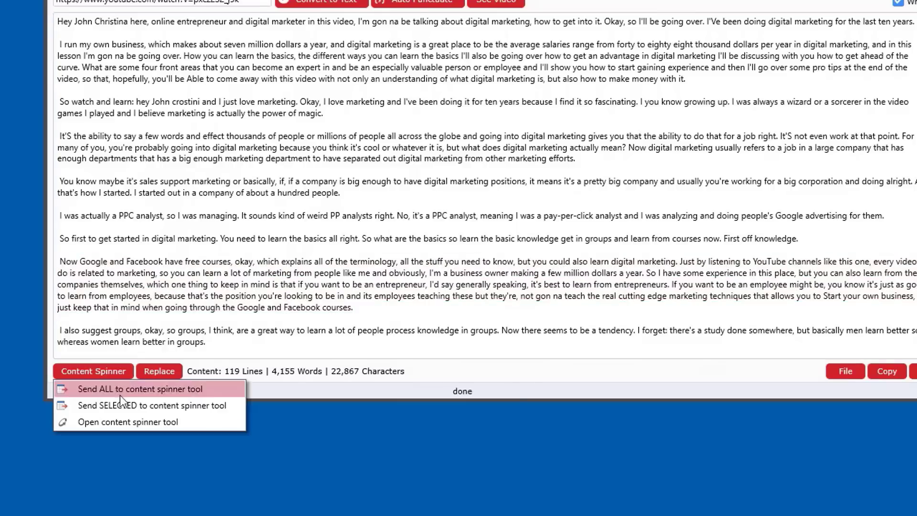
{"action": "left_click", "coordinate": [151, 404]}
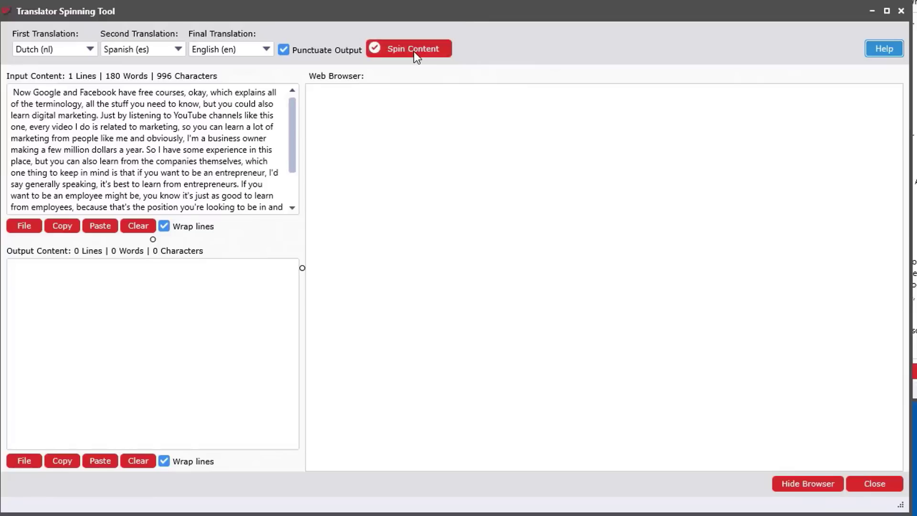
Spin the paragraph through Dutch, Spanish and English translation with punctuated output, and hide the web browser
{"action": "left_click", "coordinate": [413, 51]}
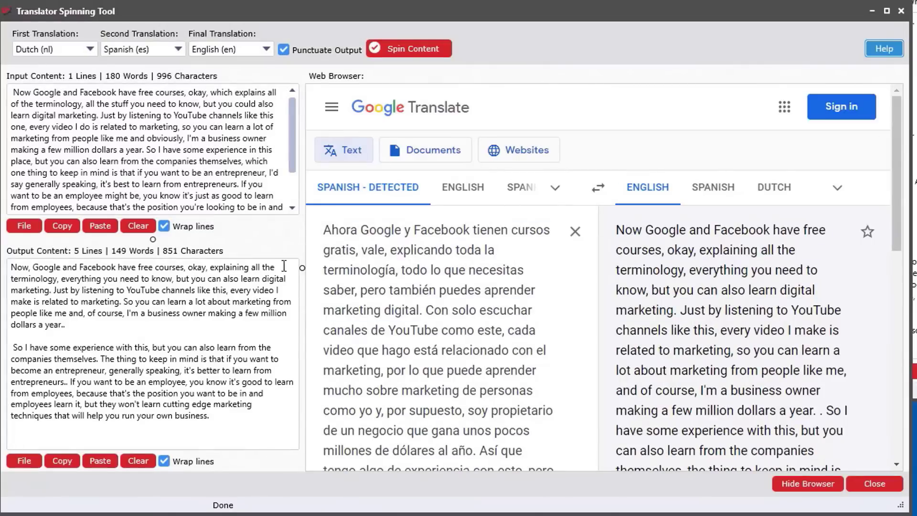
{"action": "left_click", "coordinate": [200, 285]}
{"action": "left_click", "coordinate": [796, 485]}
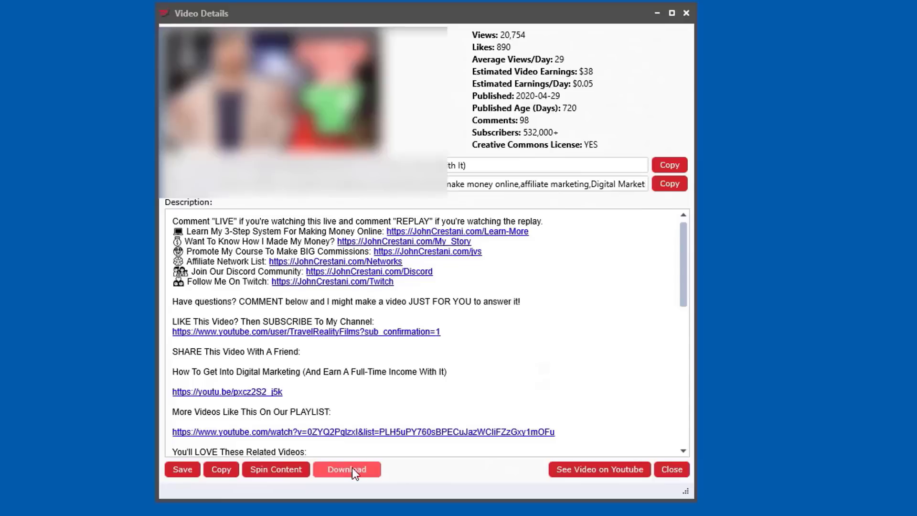
Download the video's thumbnail as video-thumbnail-pxcz2S2_j5k.jpg in the TEST 2 folder, replacing the existing file
{"action": "left_click", "coordinate": [352, 468]}
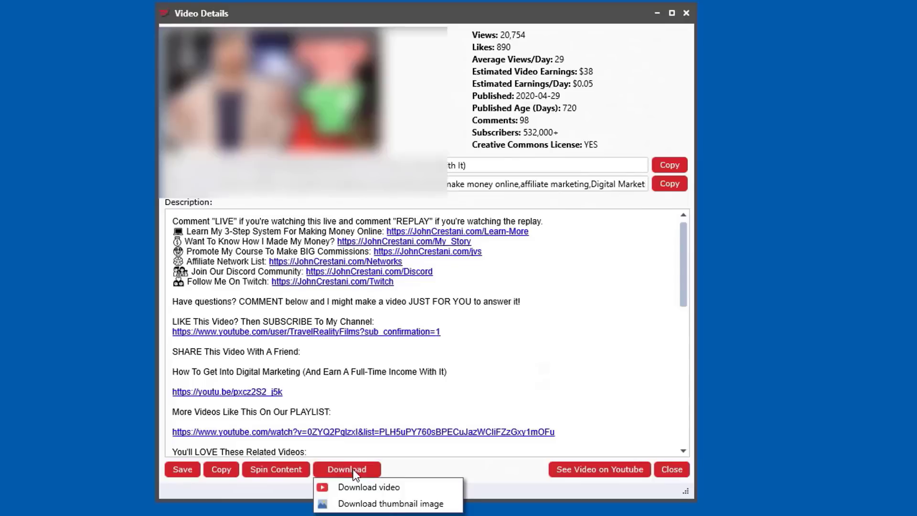
{"action": "left_click", "coordinate": [393, 504]}
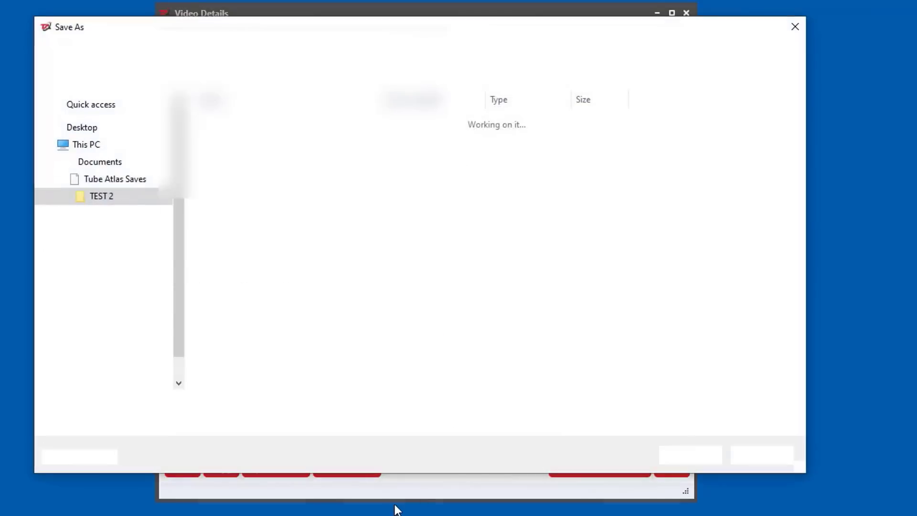
{"action": "left_click", "coordinate": [671, 457]}
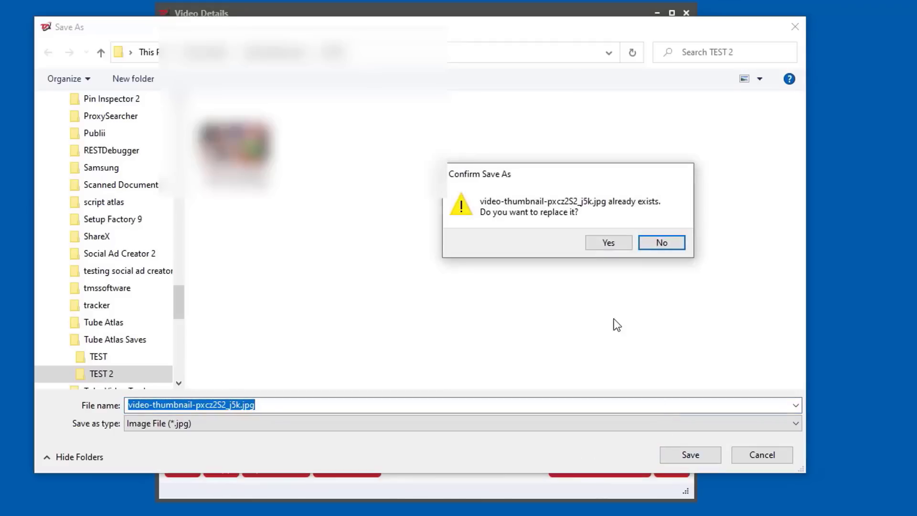
{"action": "left_click", "coordinate": [598, 247]}
Open the video download tool for the same video and get its available video formats
{"action": "left_click", "coordinate": [361, 471]}
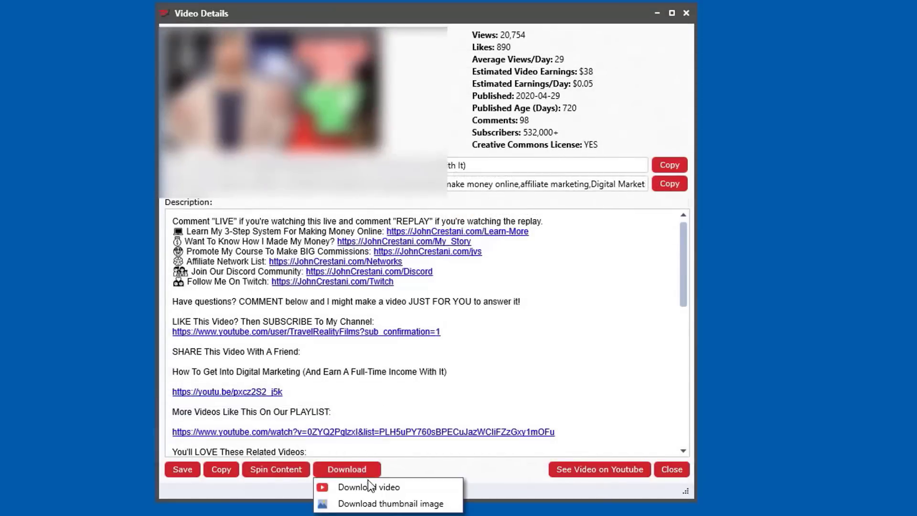
{"action": "left_click", "coordinate": [371, 486]}
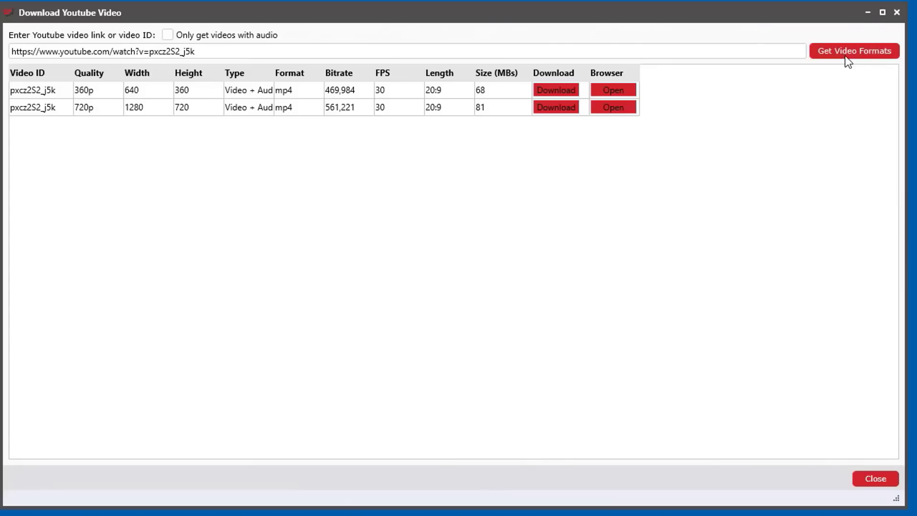
{"action": "left_click", "coordinate": [844, 55]}
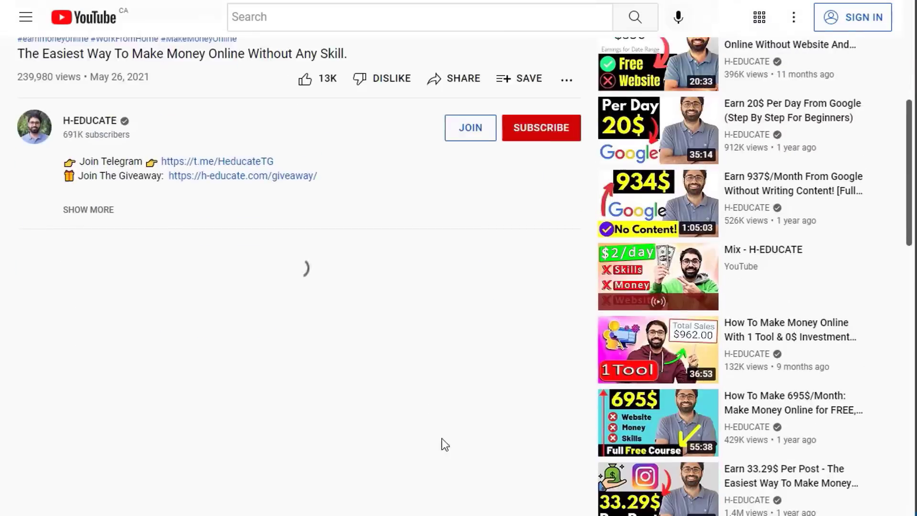
Look through the comments under the YouTube video "The Easiest Way To Make Money Online Without Any Skill."
{"action": "scroll", "coordinate": [444, 444], "scroll_direction": "down", "scroll_amount": 20}
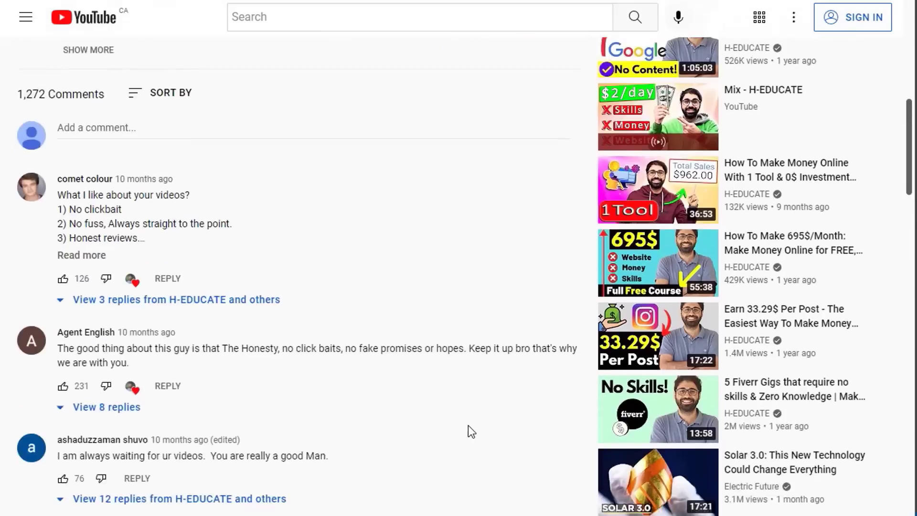
{"action": "scroll", "coordinate": [461, 425], "scroll_direction": "up", "scroll_amount": 9}
{"action": "scroll", "coordinate": [430, 401], "scroll_direction": "up", "scroll_amount": 10}
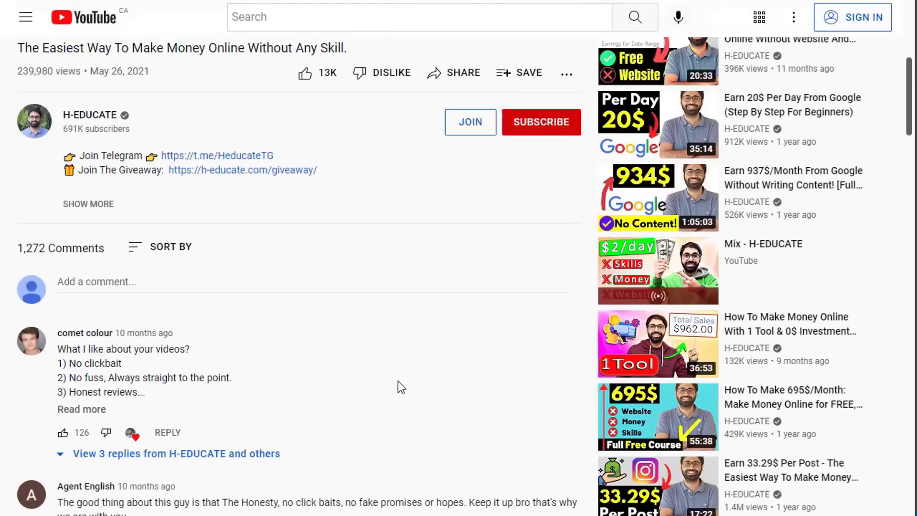
{"action": "scroll", "coordinate": [373, 357], "scroll_direction": "down", "scroll_amount": 20}
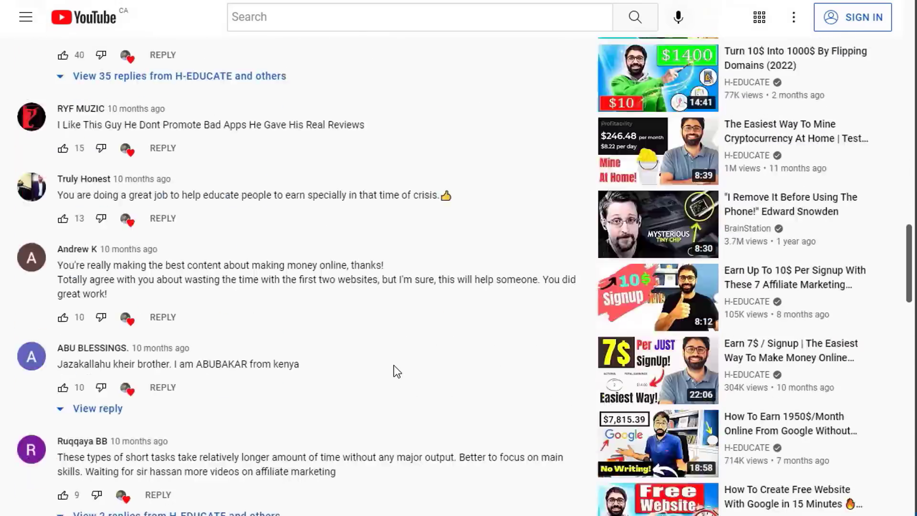
{"action": "scroll", "coordinate": [386, 411], "scroll_direction": "down", "scroll_amount": 20}
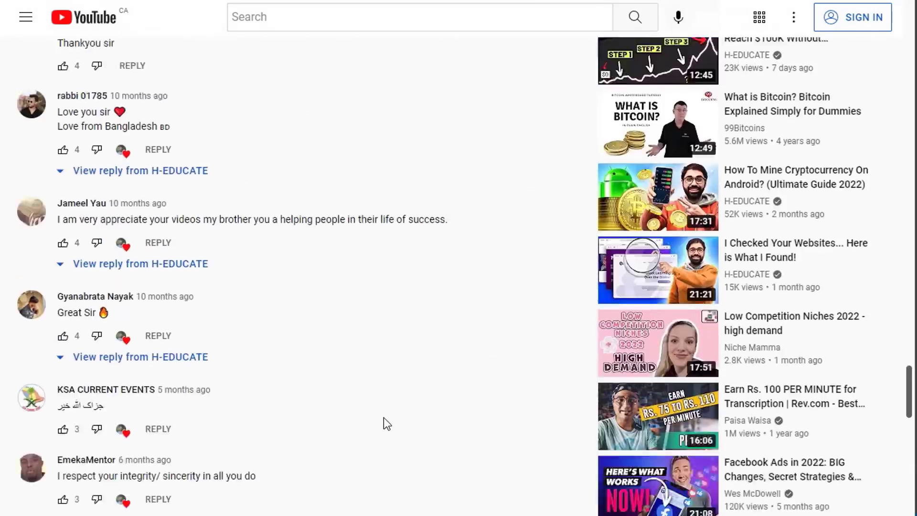
{"action": "scroll", "coordinate": [385, 419], "scroll_direction": "down", "scroll_amount": 20}
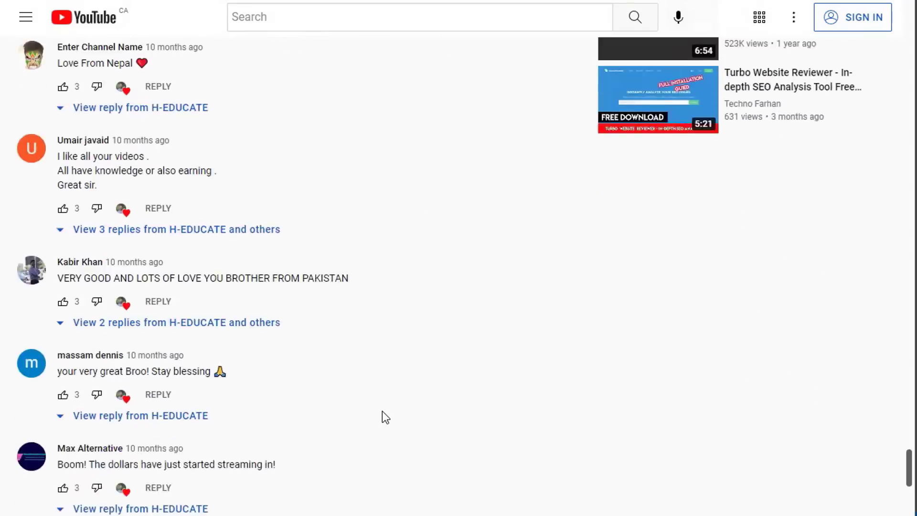
{"action": "scroll", "coordinate": [382, 412], "scroll_direction": "down", "scroll_amount": 18}
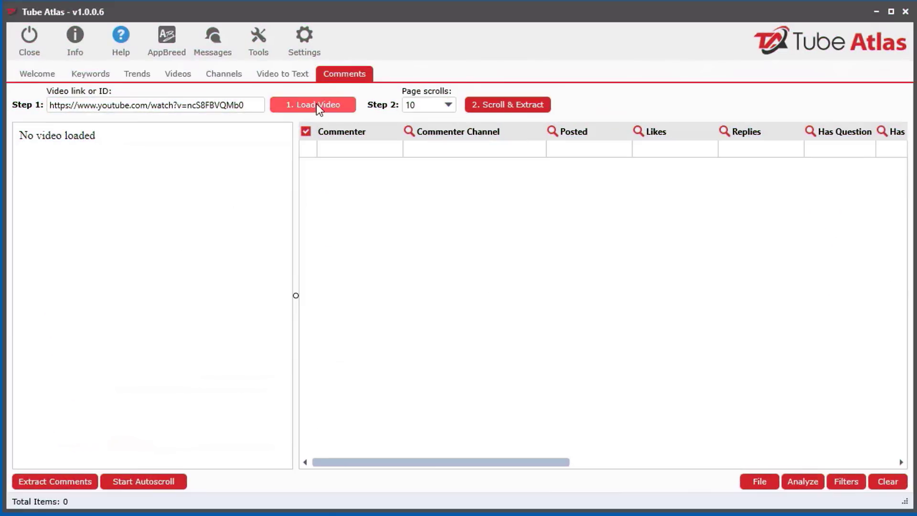
Load the video from the entered link, autoscroll through its page and extract the comments
{"action": "left_click", "coordinate": [316, 104]}
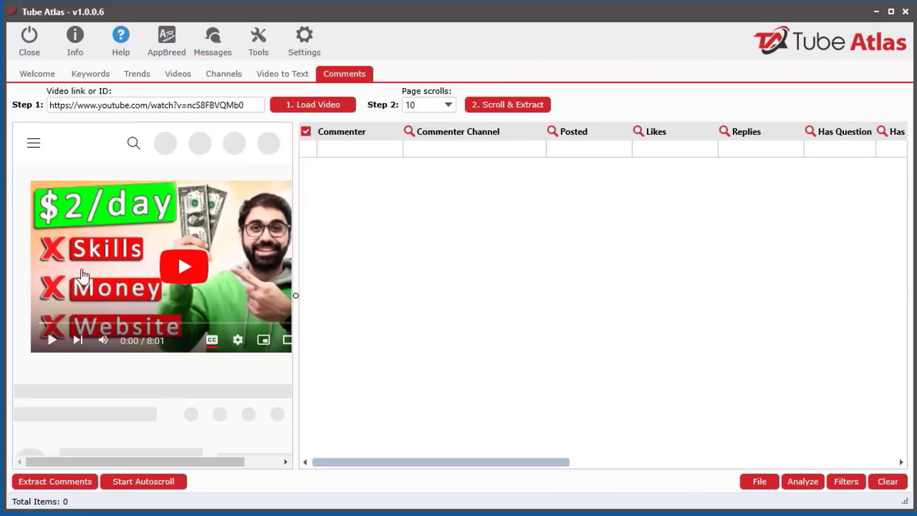
{"action": "left_click", "coordinate": [157, 482]}
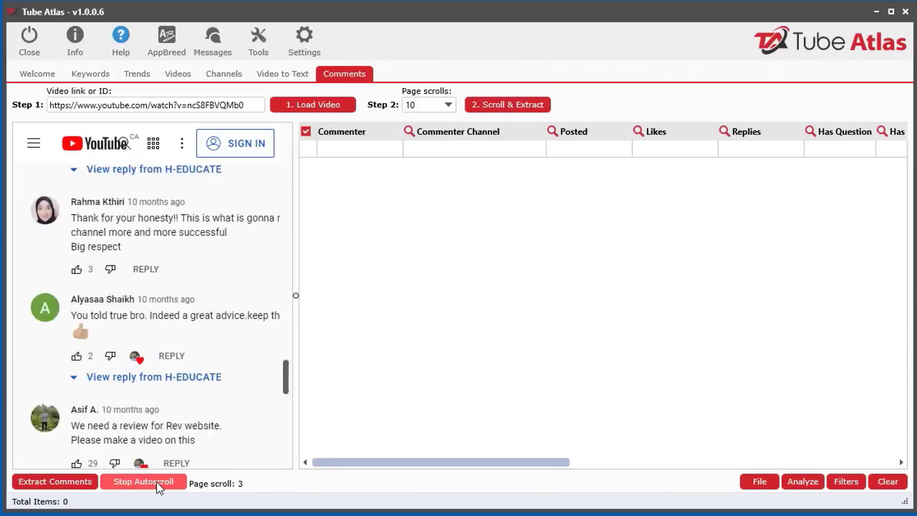
{"action": "left_click", "coordinate": [156, 482]}
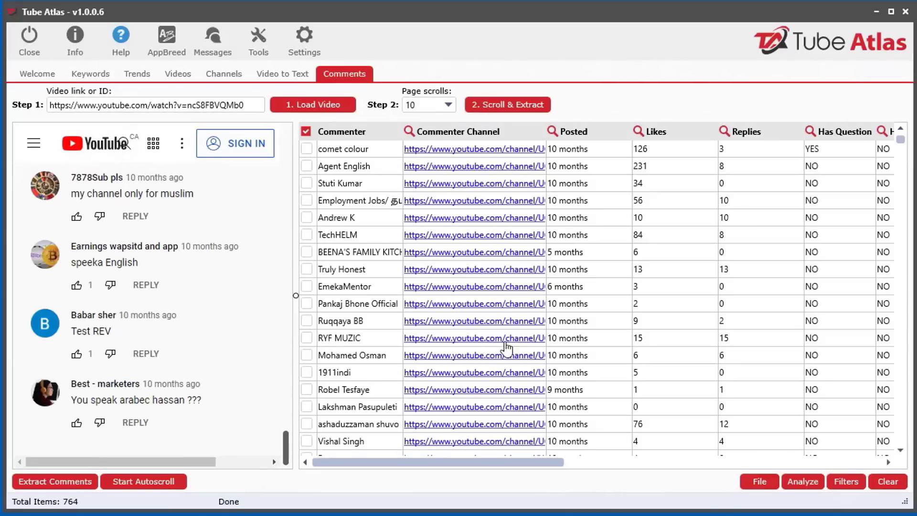
Sort the extracted comments in turn by likes, replies, profanity and whether they contain a question
{"action": "left_click_drag", "start_coordinate": [462, 463], "coordinate": [648, 457]}
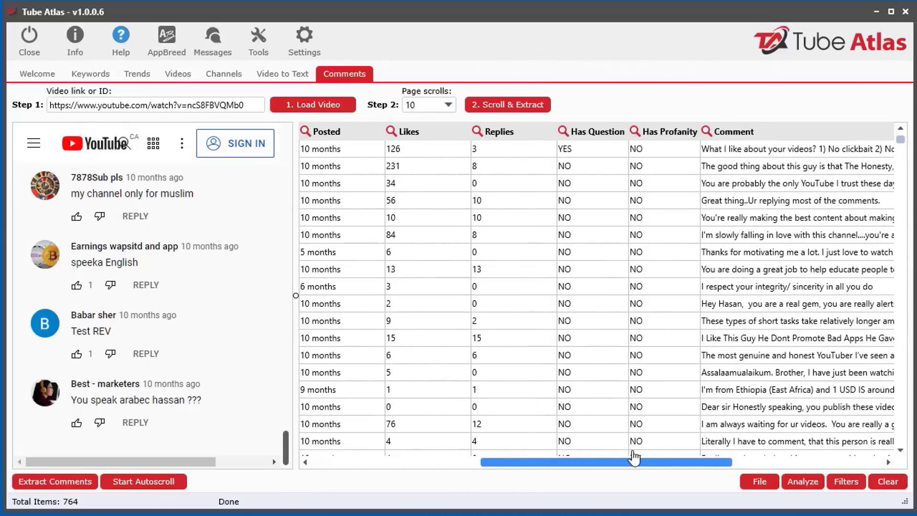
{"action": "left_click", "coordinate": [438, 131]}
{"action": "left_click", "coordinate": [442, 127]}
{"action": "left_click", "coordinate": [511, 136]}
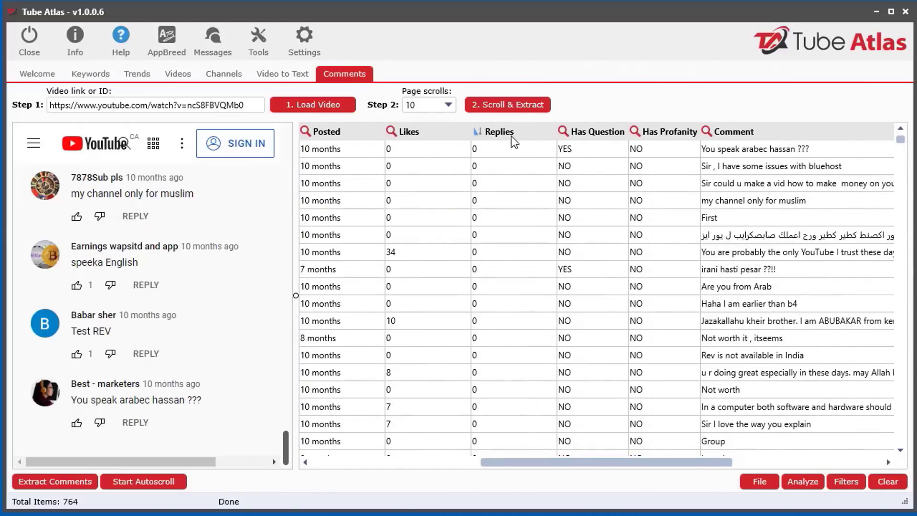
{"action": "left_click", "coordinate": [511, 136]}
{"action": "left_click", "coordinate": [586, 131]}
{"action": "left_click", "coordinate": [649, 133]}
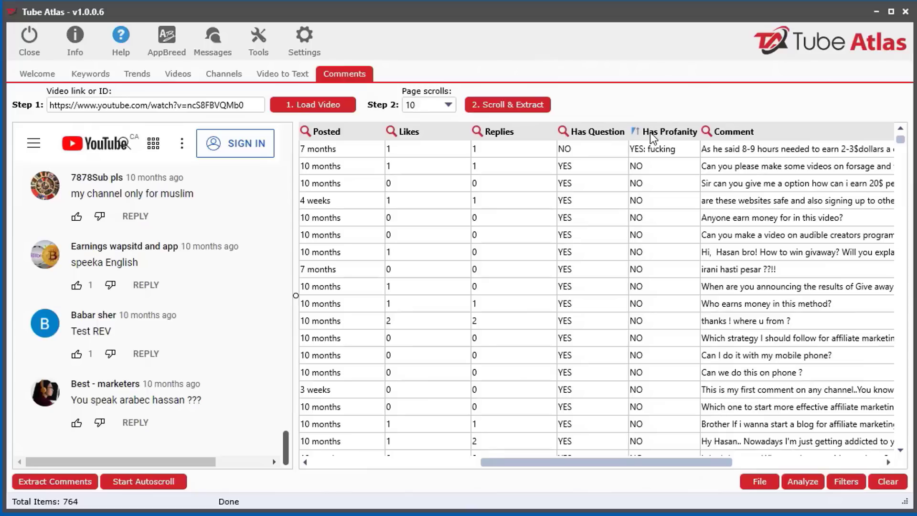
{"action": "left_click", "coordinate": [603, 134]}
{"action": "left_click", "coordinate": [600, 134]}
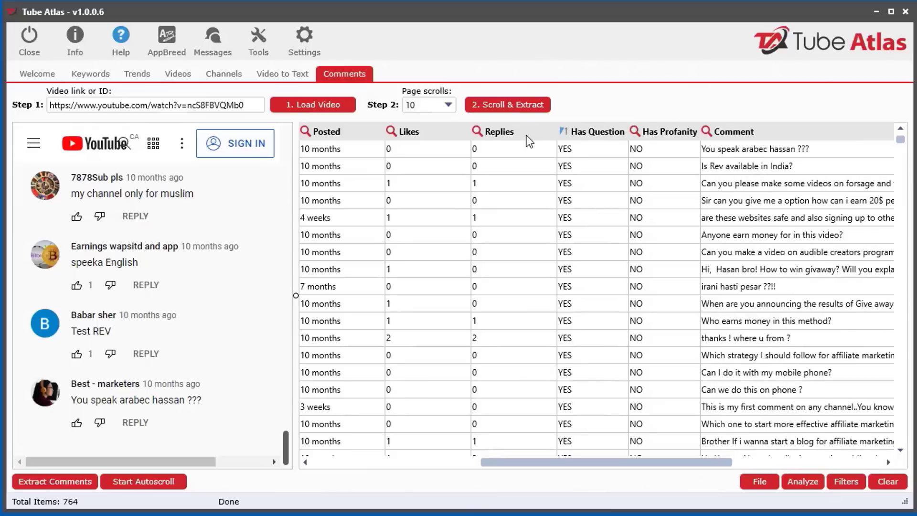
Select all extracted comments and analyze them for single-word combinations
{"action": "left_click", "coordinate": [306, 131]}
{"action": "left_click", "coordinate": [335, 187]}
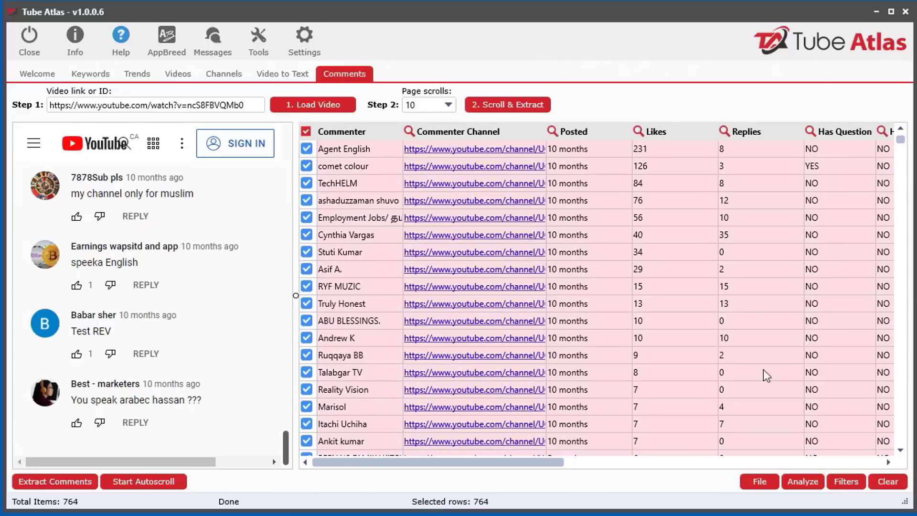
{"action": "left_click", "coordinate": [803, 482]}
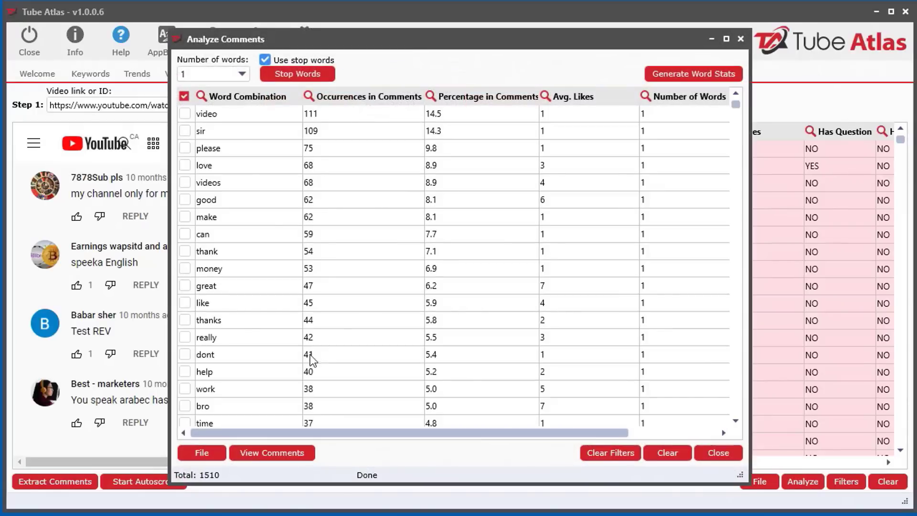
Generate word statistics for three-word combinations and sort them by average likes and by number of words
{"action": "left_click", "coordinate": [222, 79]}
{"action": "left_click", "coordinate": [671, 77]}
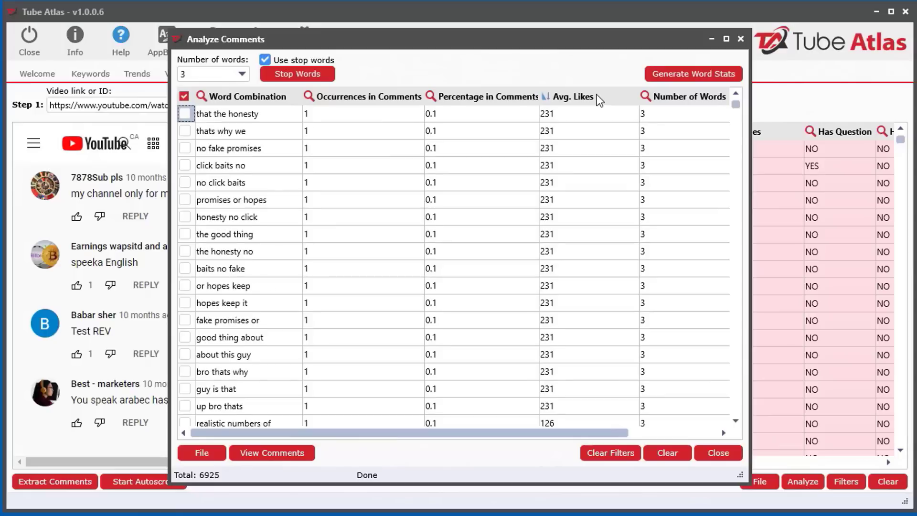
{"action": "left_click", "coordinate": [688, 97]}
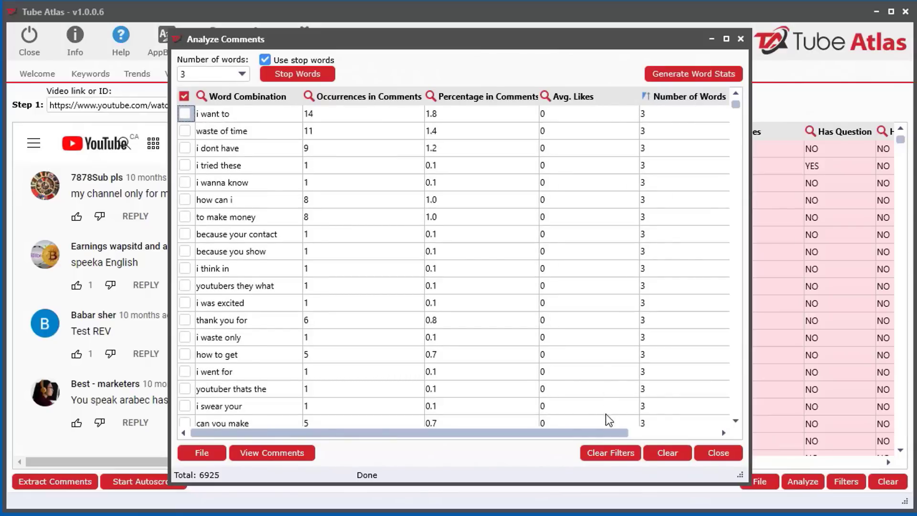
{"action": "left_click_drag", "start_coordinate": [615, 432], "coordinate": [572, 429]}
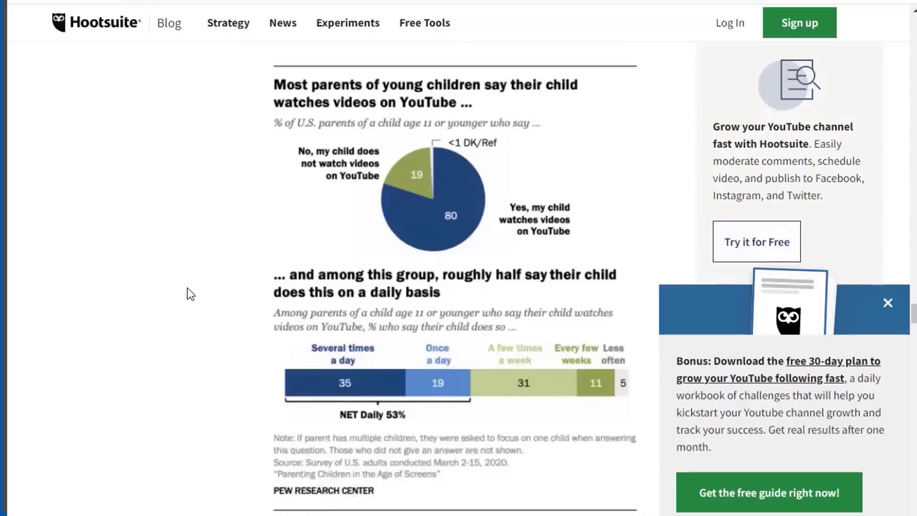
Read the Hootsuite article's section on YouTube Shorts receiving 15 billion daily views
{"action": "scroll", "coordinate": [188, 288], "scroll_direction": "down", "scroll_amount": 8}
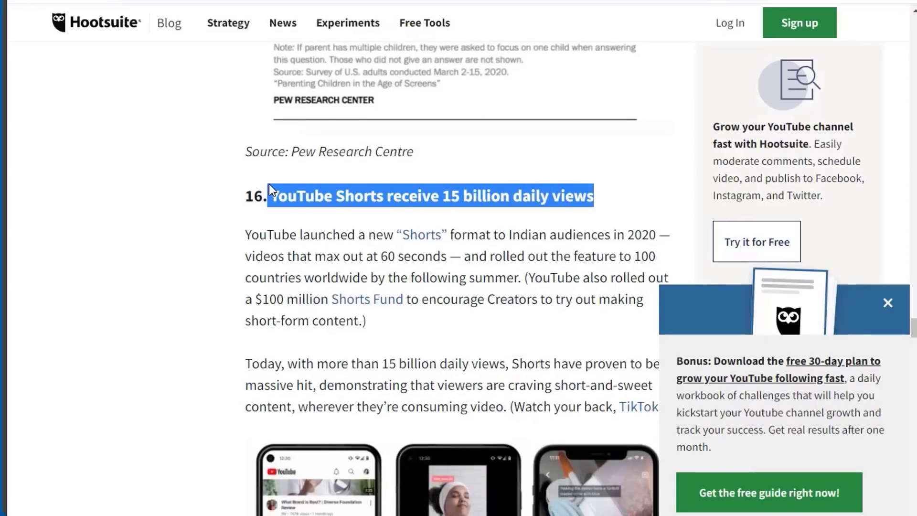
{"action": "scroll", "coordinate": [137, 267], "scroll_direction": "down", "scroll_amount": 5}
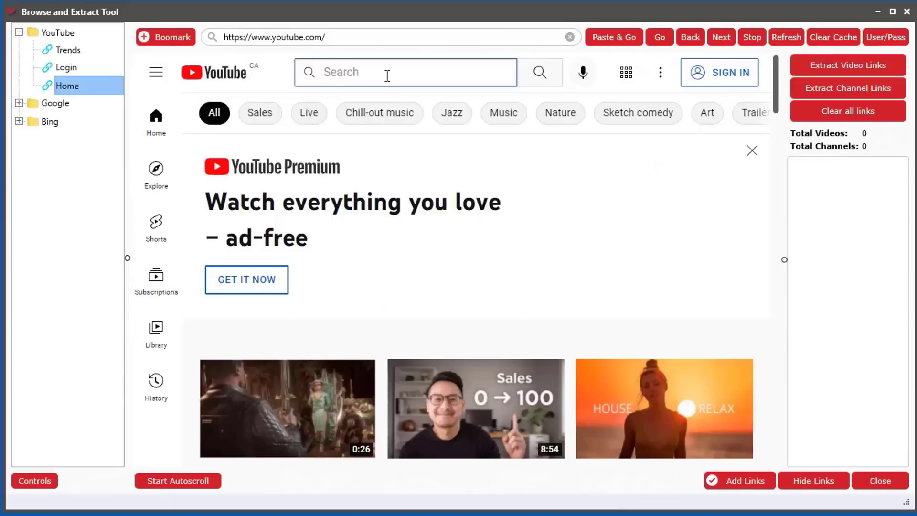
Search YouTube for "#shorts + cats" in the Browse and Extract tool
{"action": "type", "text": "#shorts"}
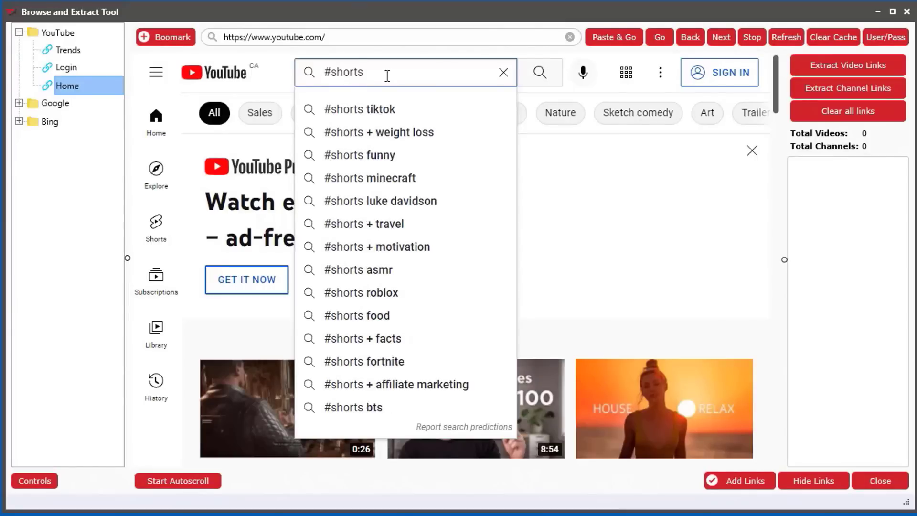
{"action": "type", "text": " + cats"}
{"action": "key", "text": "Return"}
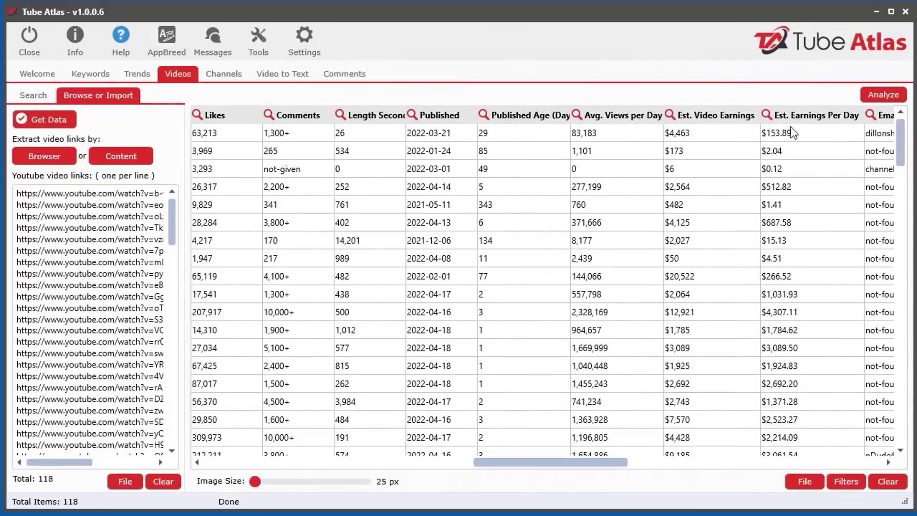
Sort the imported videos by estimated earnings per day and by estimated video earnings
{"action": "left_click", "coordinate": [794, 115]}
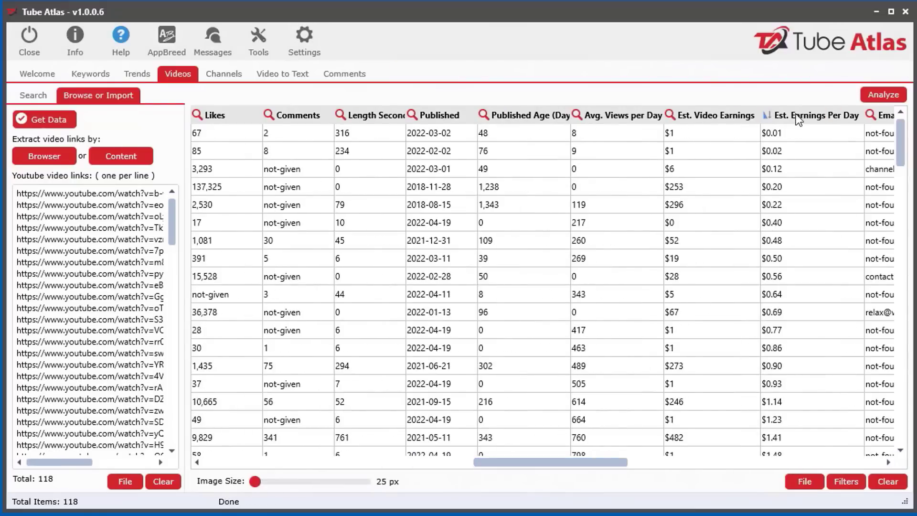
{"action": "left_click", "coordinate": [707, 115]}
{"action": "left_click", "coordinate": [707, 115]}
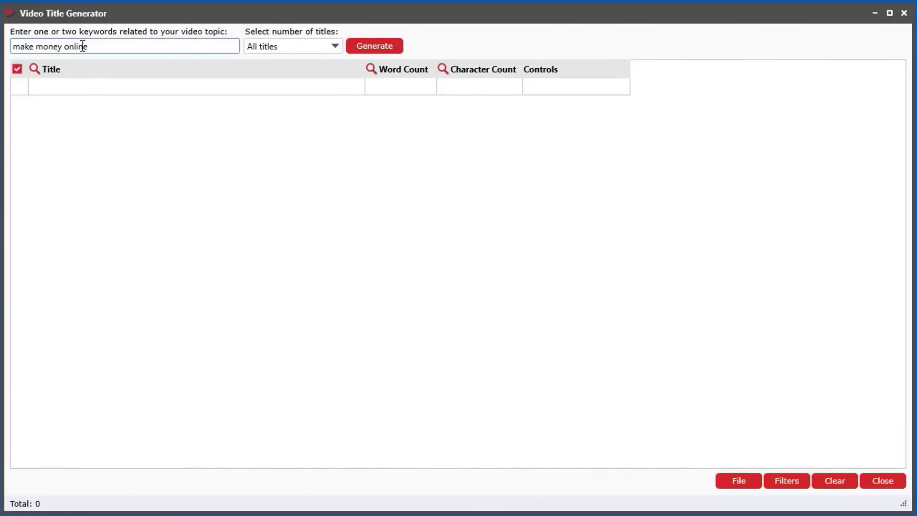
Generate all video titles for the keyword "make money online" and look through the list
{"action": "left_click", "coordinate": [397, 48]}
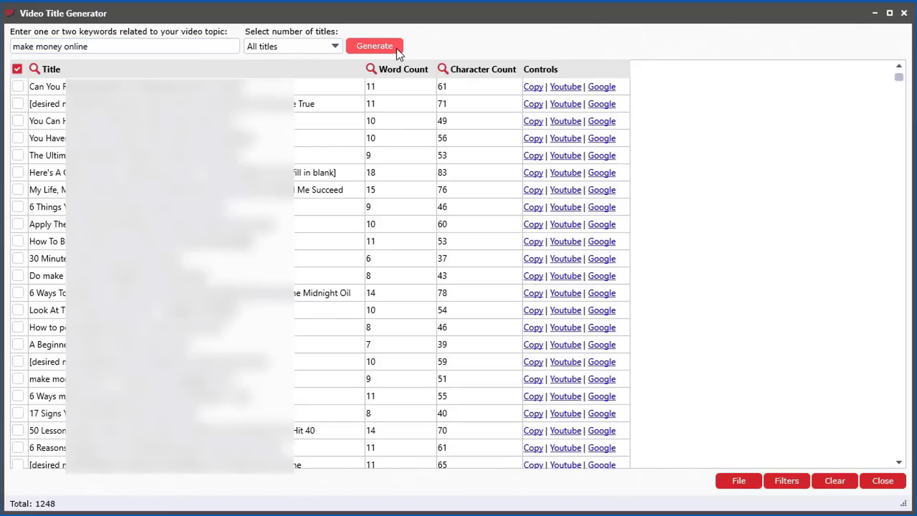
{"action": "mouse_move", "coordinate": [902, 82]}
{"action": "left_mouse_down"}
{"action": "mouse_move", "coordinate": [897, 405]}
{"action": "mouse_move", "coordinate": [898, 77]}
{"action": "left_mouse_up"}
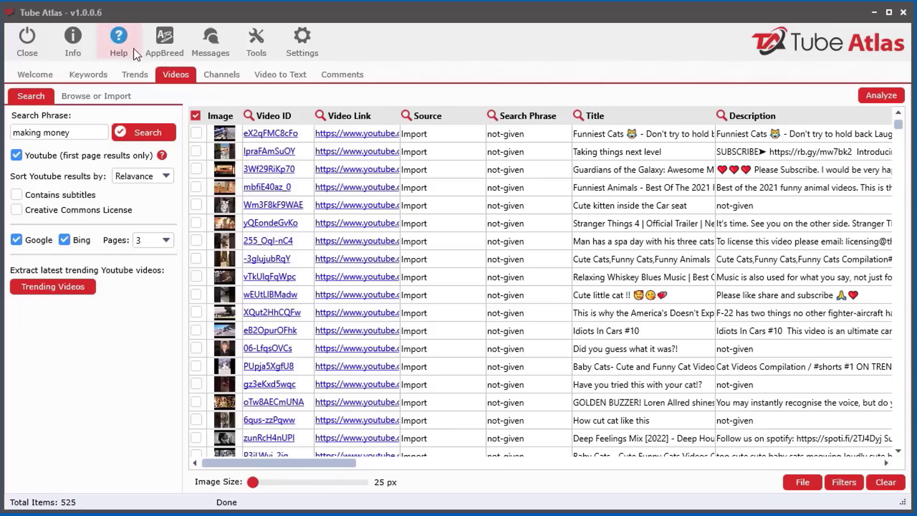
Select all listed videos, analyze their tags and sort the tags by occurrences in listings
{"action": "left_click", "coordinate": [219, 172]}
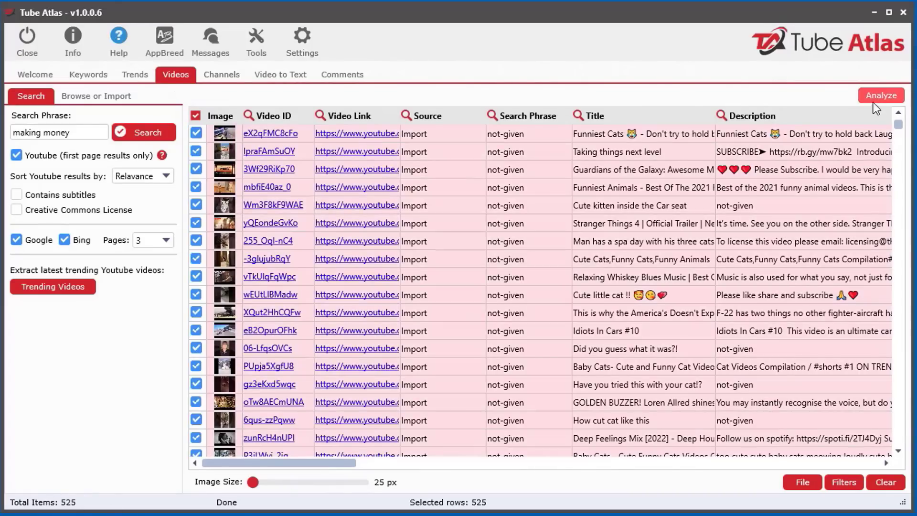
{"action": "left_click", "coordinate": [879, 113]}
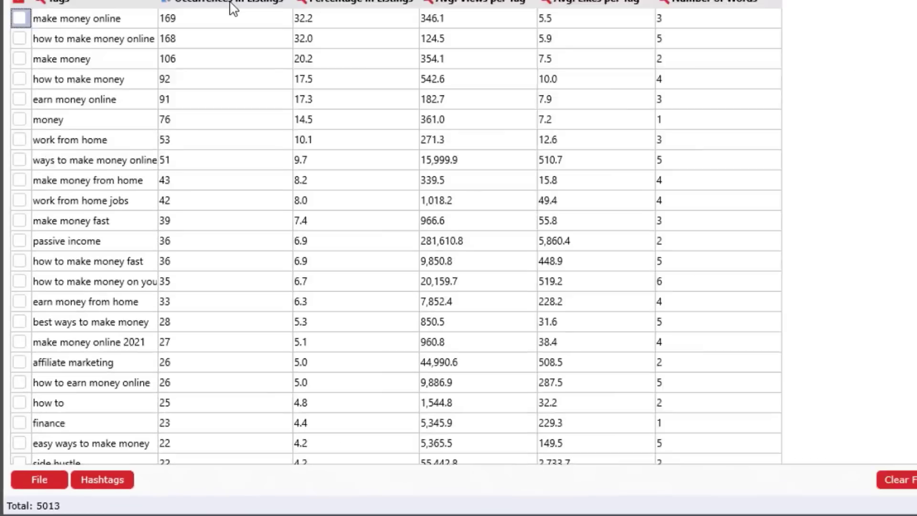
{"action": "left_click", "coordinate": [190, 90]}
{"action": "left_click", "coordinate": [190, 90]}
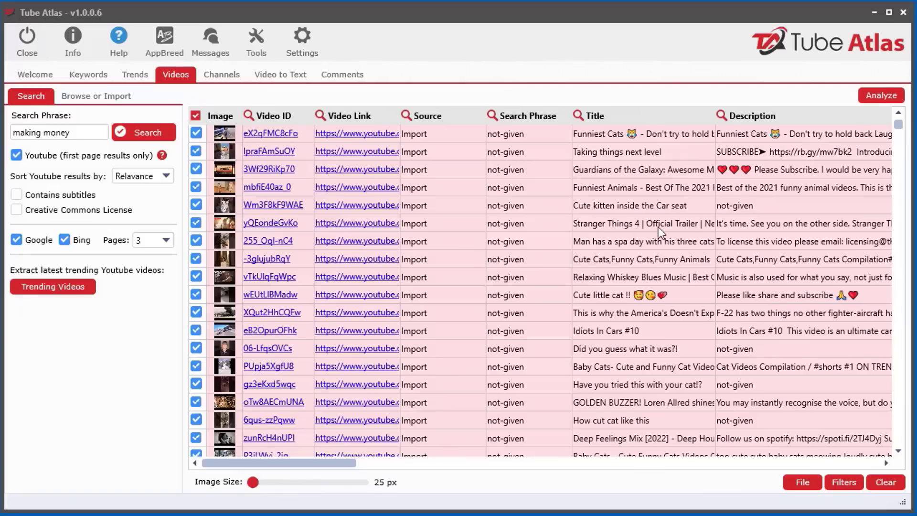
Analyze the titles of the selected videos and generate statistics for three-word combinations
{"action": "left_click", "coordinate": [888, 129]}
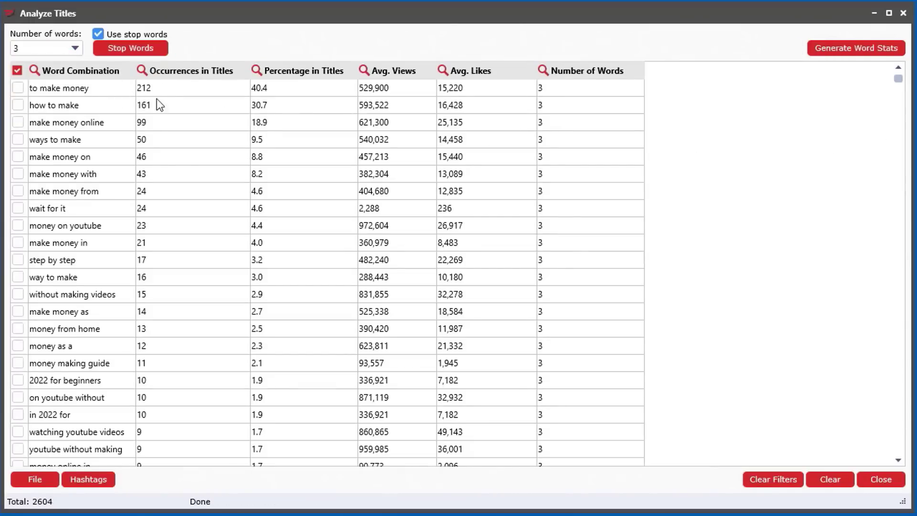
{"action": "left_click", "coordinate": [828, 51]}
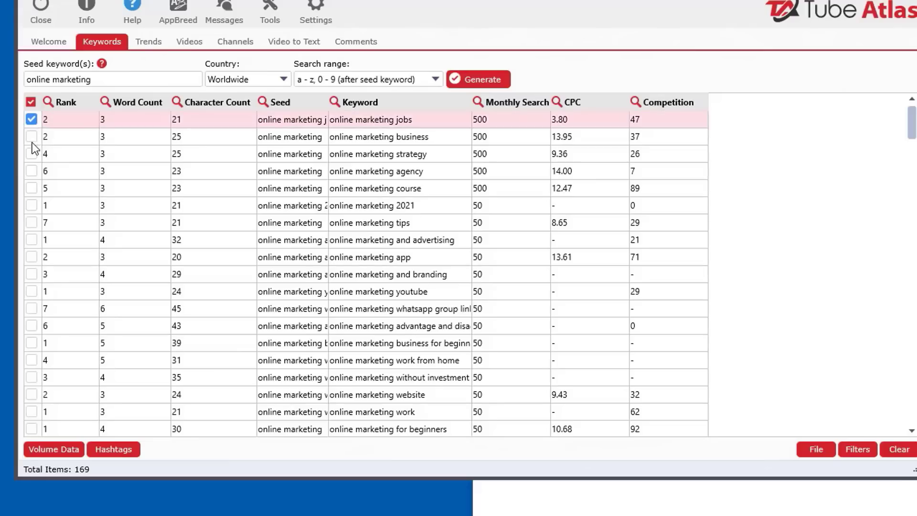
Copy the first five "online marketing" keywords as hashtags and paste them into the text document
{"action": "left_click_drag", "start_coordinate": [33, 143], "coordinate": [30, 188]}
{"action": "left_click", "coordinate": [123, 448]}
{"action": "left_click", "coordinate": [145, 464]}
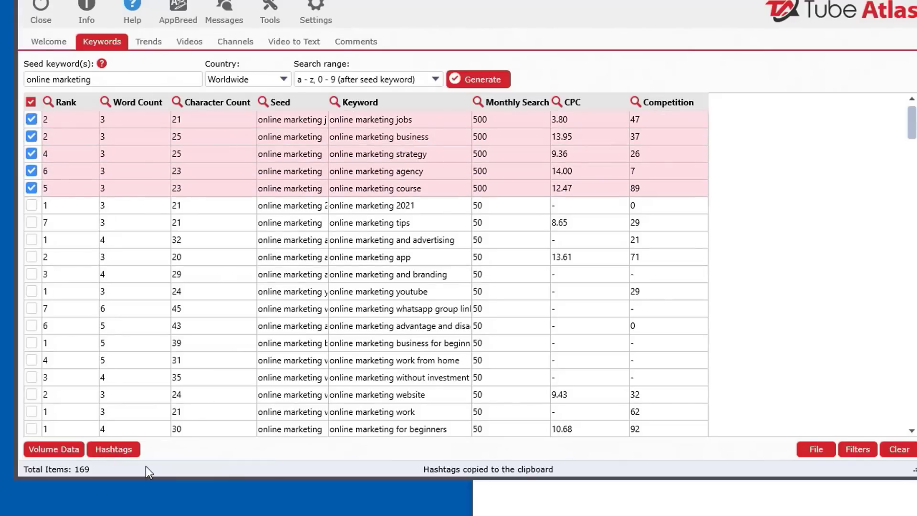
{"action": "left_click", "coordinate": [548, 501]}
{"action": "right_click", "coordinate": [563, 253]}
{"action": "left_click", "coordinate": [616, 318]}
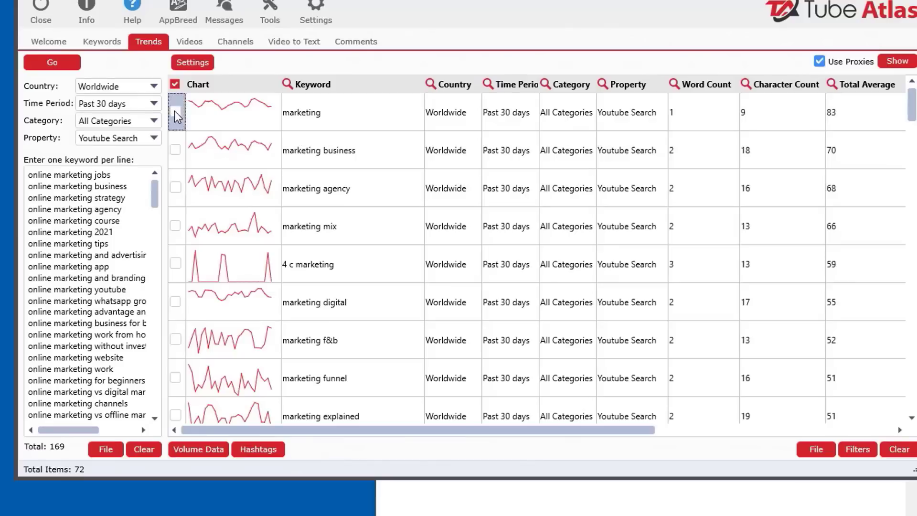
Select the top marketing keywords in the trends results, starting with "marketing", and copy them as hashtags for the document
{"action": "left_click_drag", "start_coordinate": [176, 112], "coordinate": [174, 217]}
{"action": "left_click", "coordinate": [249, 451]}
{"action": "left_click", "coordinate": [281, 464]}
{"action": "left_click", "coordinate": [454, 495]}
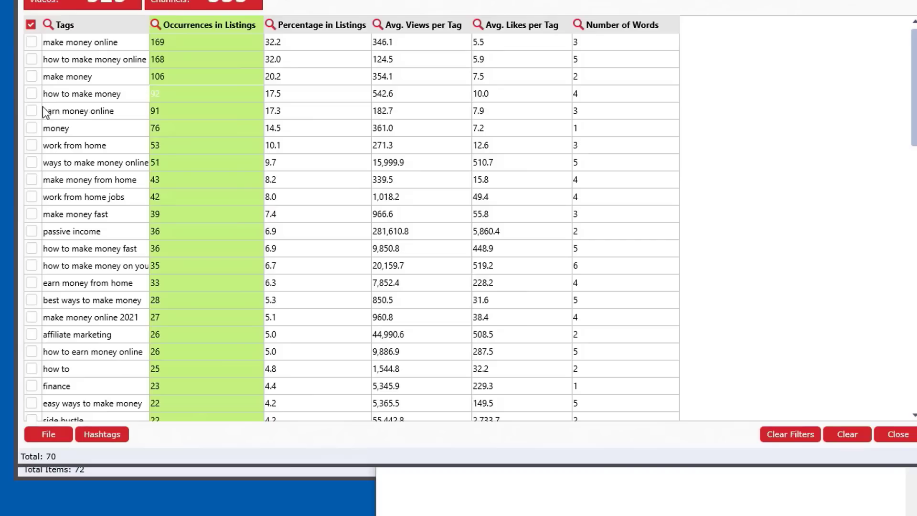
Select the first five tags, from "make money online" to "earn money online", and copy them as hashtags for the document
{"action": "left_click_drag", "start_coordinate": [31, 42], "coordinate": [31, 114]}
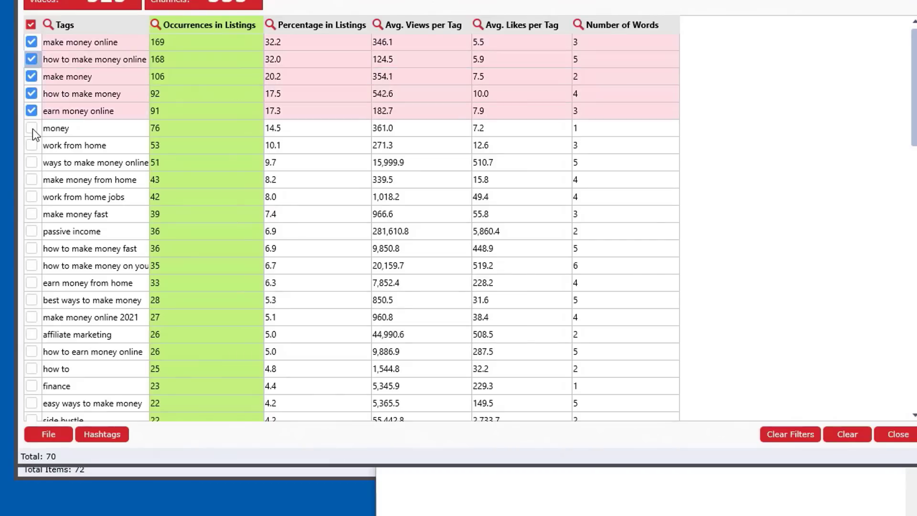
{"action": "left_click", "coordinate": [81, 434]}
{"action": "left_click", "coordinate": [113, 448]}
{"action": "left_click", "coordinate": [548, 501]}
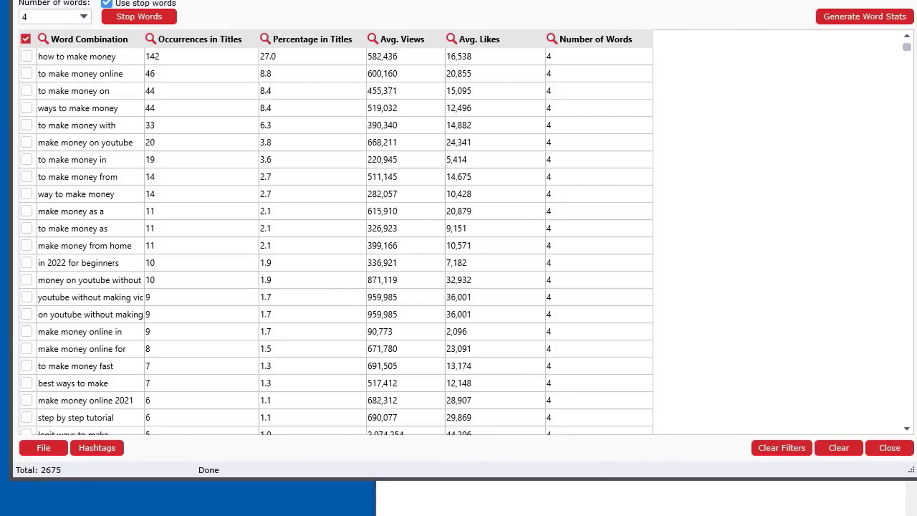
Select "how to make money", "to make money online", "to make money on", "to make money with" and "make money on youtube" and copy them as hashtags
{"action": "left_click", "coordinate": [27, 57]}
{"action": "left_click", "coordinate": [27, 74]}
{"action": "left_click", "coordinate": [28, 91]}
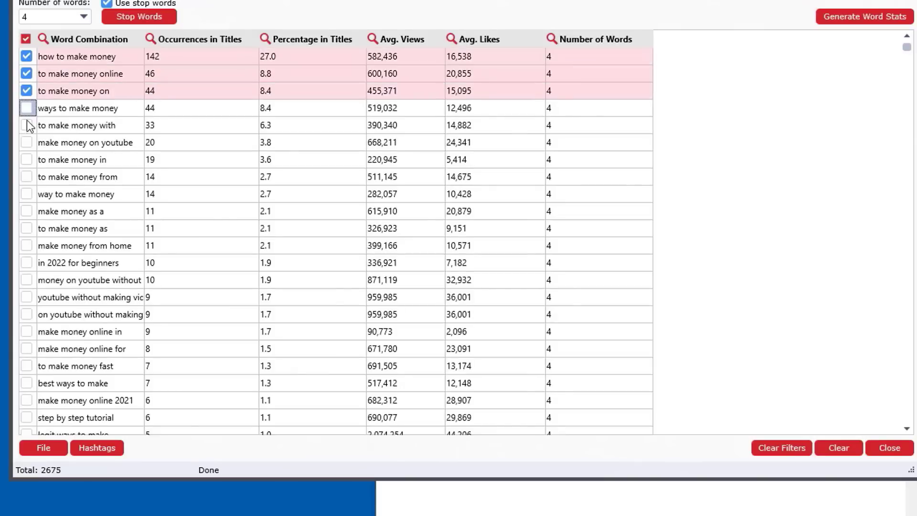
{"action": "left_click", "coordinate": [27, 123]}
{"action": "left_click", "coordinate": [26, 143]}
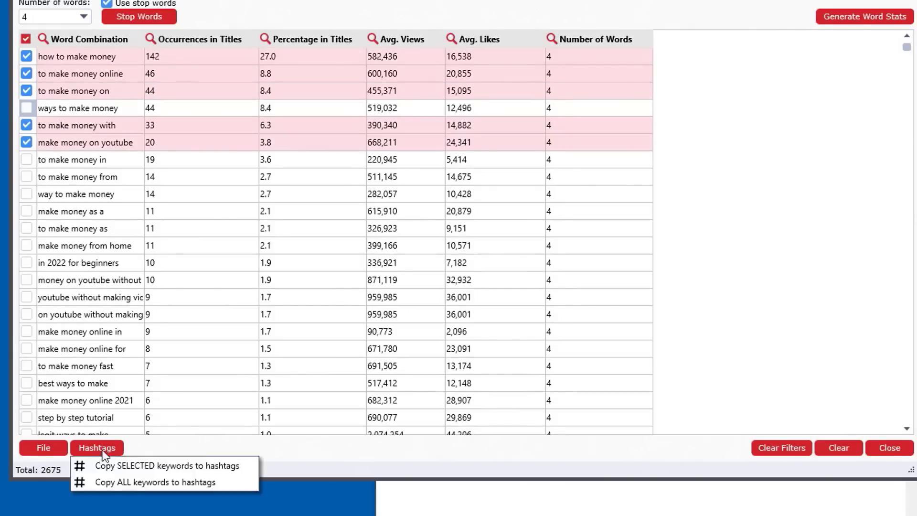
{"action": "left_click", "coordinate": [457, 500]}
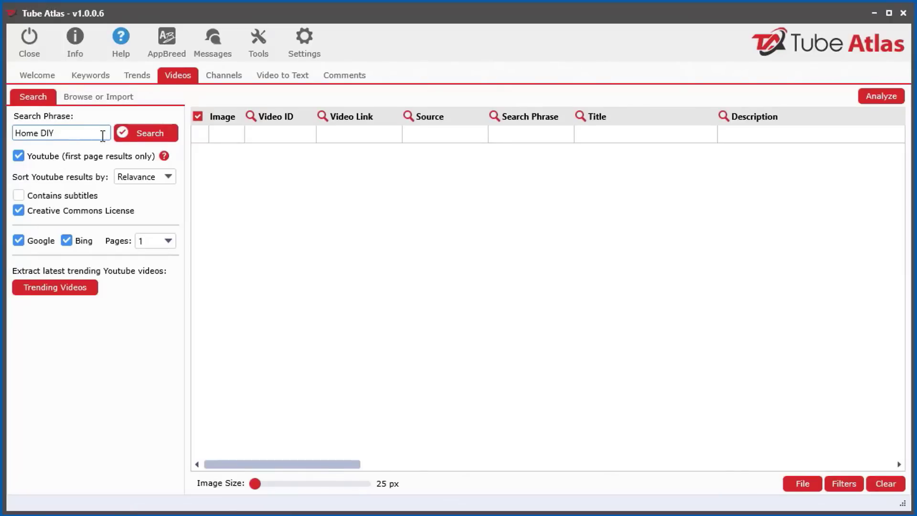
Search for Creative Commons videos on "Home DIY" and sort the results by views and by likes
{"action": "left_click", "coordinate": [138, 138]}
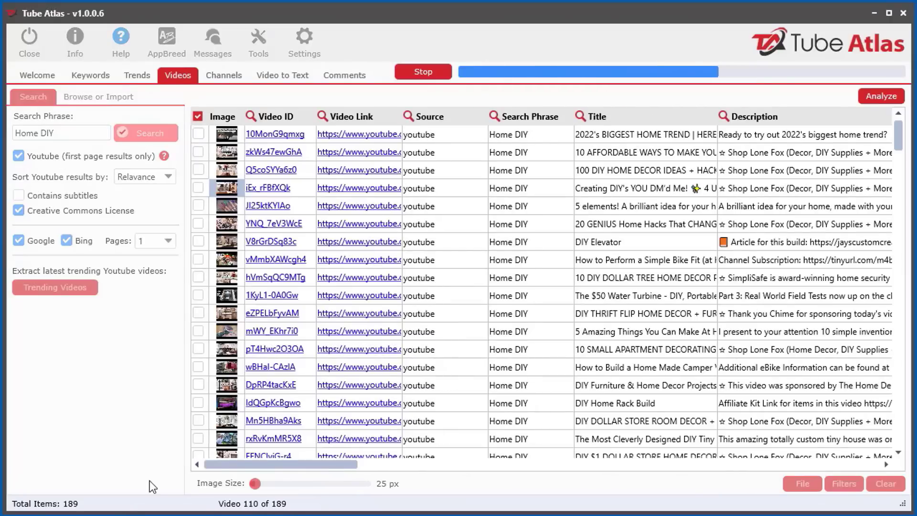
{"action": "left_click_drag", "start_coordinate": [286, 464], "coordinate": [500, 462]}
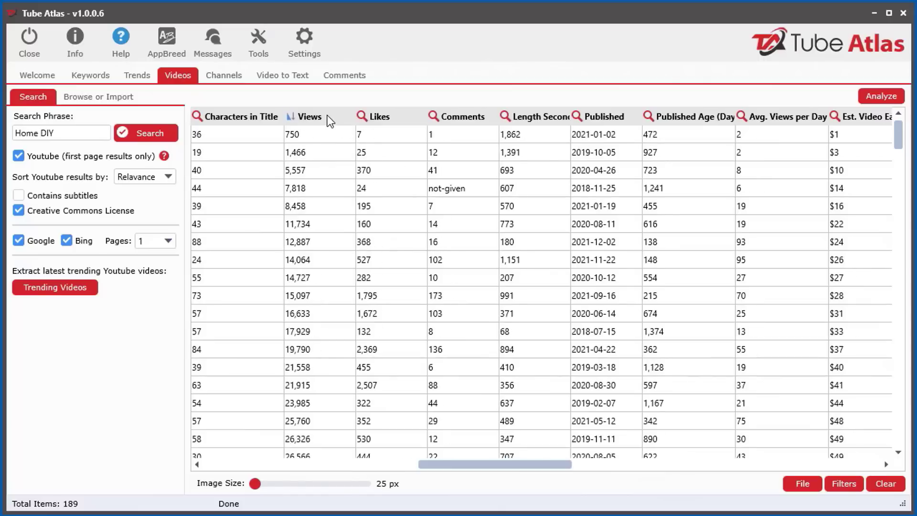
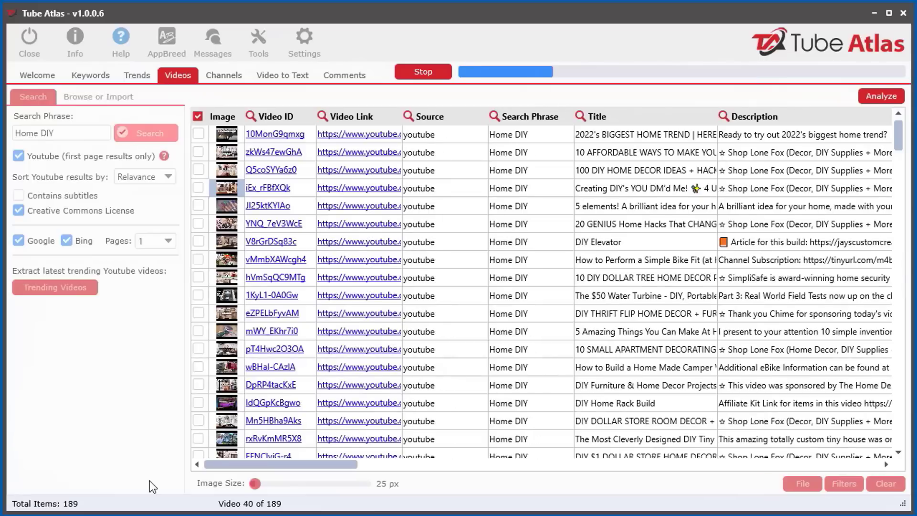
{"action": "left_click_drag", "start_coordinate": [289, 467], "coordinate": [502, 464]}
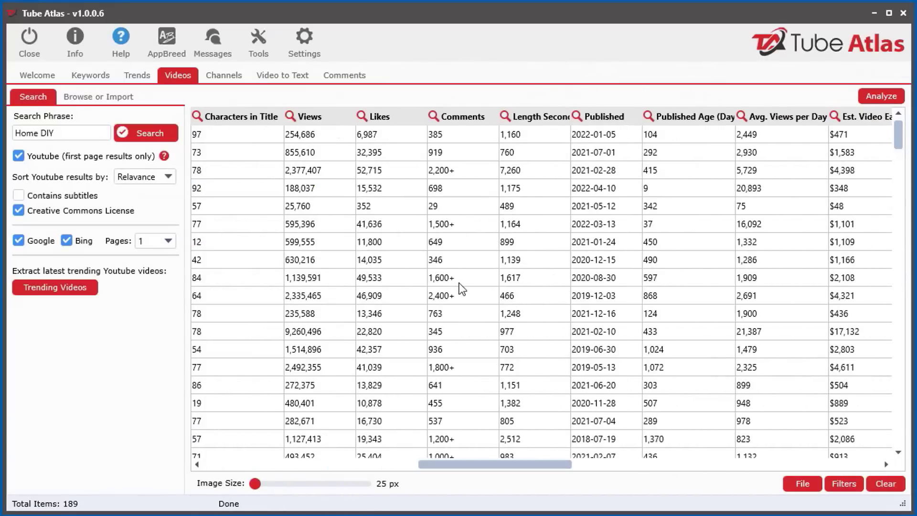
{"action": "left_click", "coordinate": [328, 116]}
{"action": "left_click", "coordinate": [386, 116]}
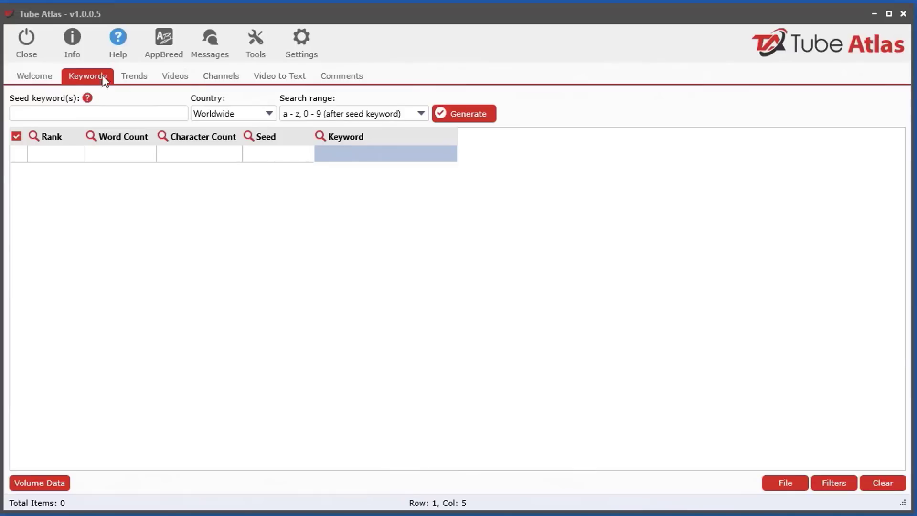
Generate worldwide keywords for the seed "dog" with the a - z, 0 - 9 search range after the seed
{"action": "left_click", "coordinate": [91, 80]}
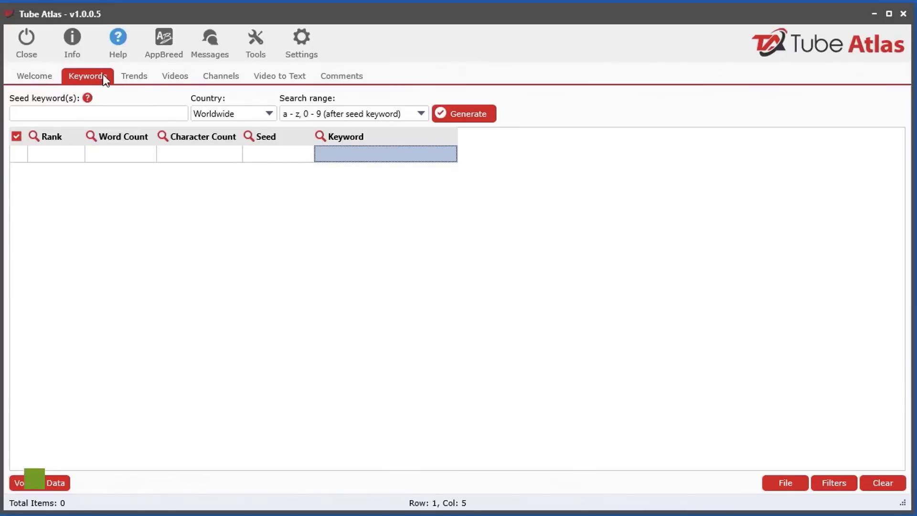
{"action": "left_click", "coordinate": [67, 113]}
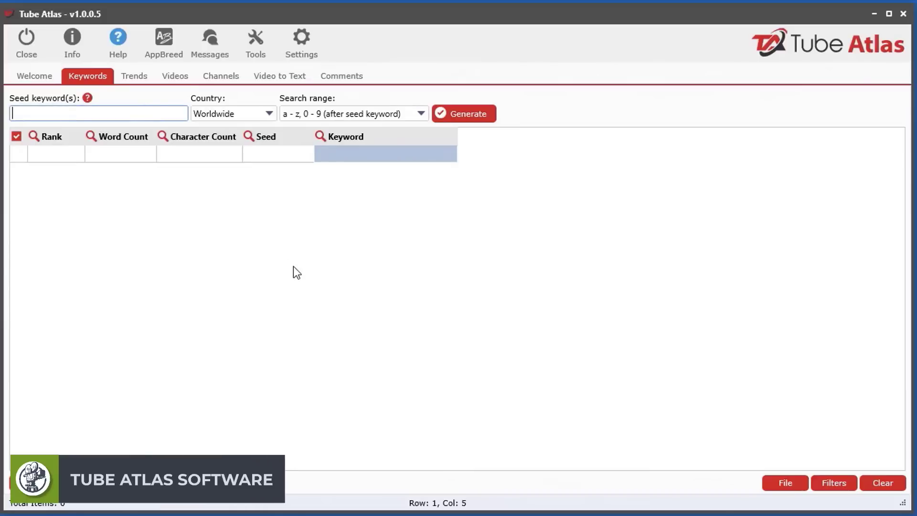
{"action": "type", "text": "dog"}
{"action": "left_click", "coordinate": [451, 120]}
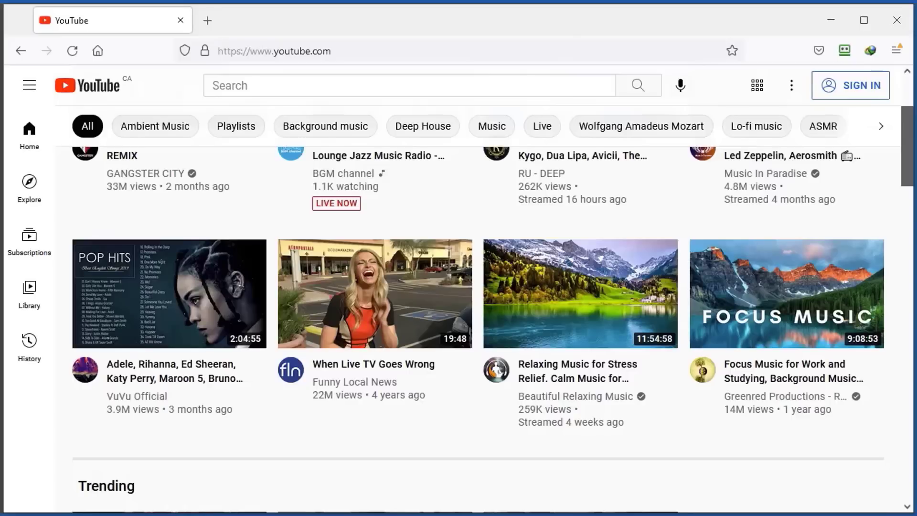
In the browser, look at YouTube's search suggestions for "dog", "dog a", "dog b" and "dog c"
{"action": "left_click", "coordinate": [366, 89]}
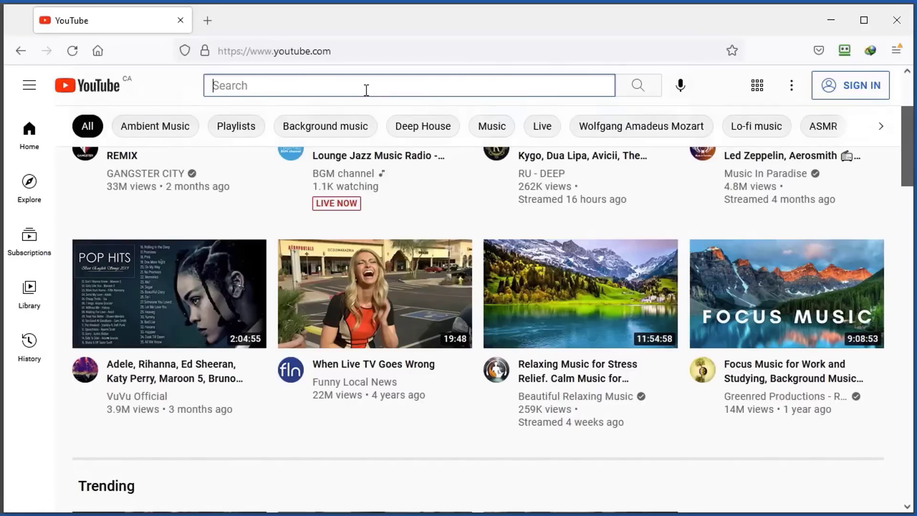
{"action": "type", "text": "dog"}
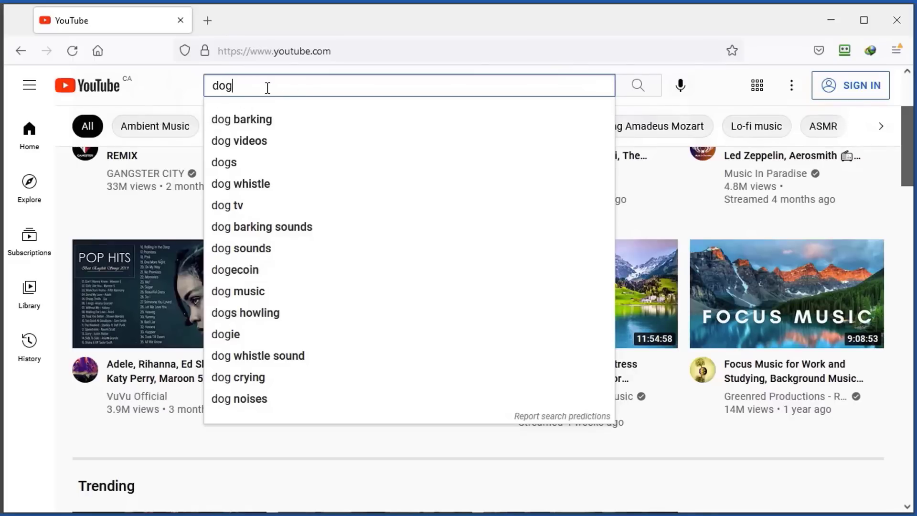
{"action": "type", "text": "a"}
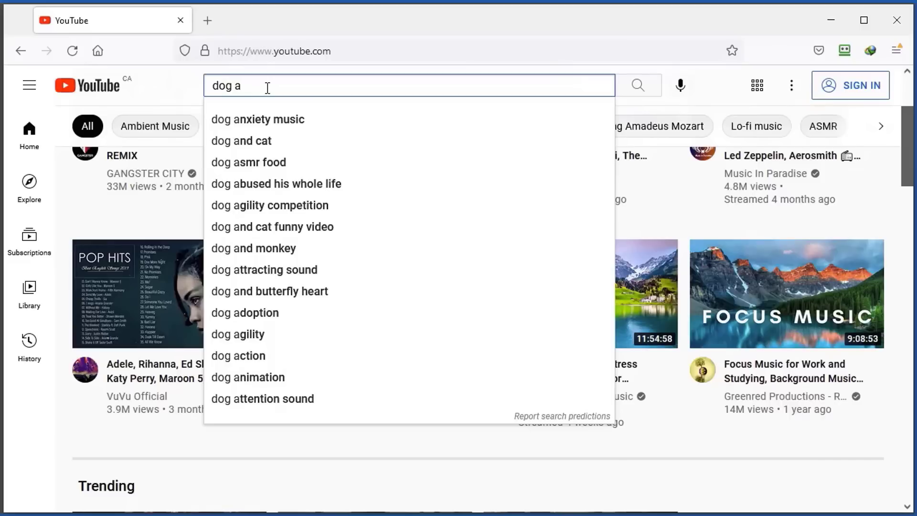
{"action": "key", "text": "BackSpace"}
{"action": "type", "text": "b"}
{"action": "key", "text": "BackSpace"}
{"action": "type", "text": "c"}
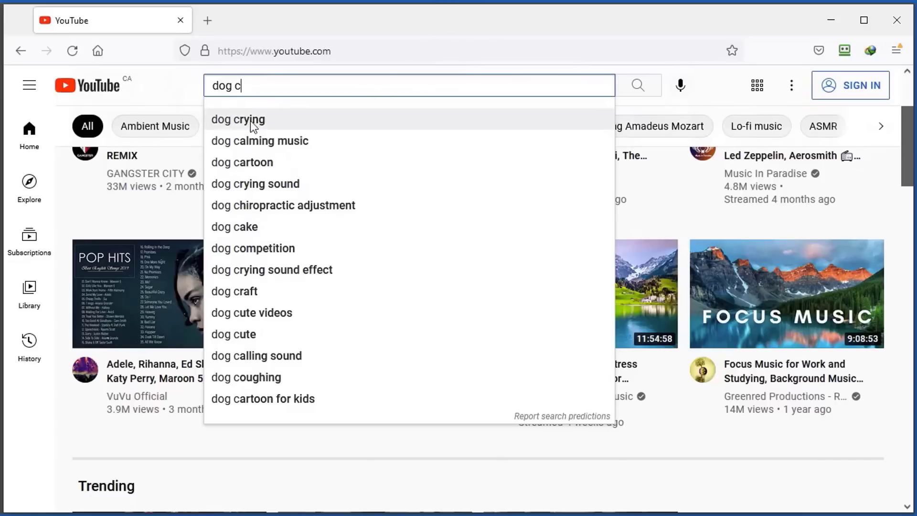
{"action": "left_click", "coordinate": [830, 20]}
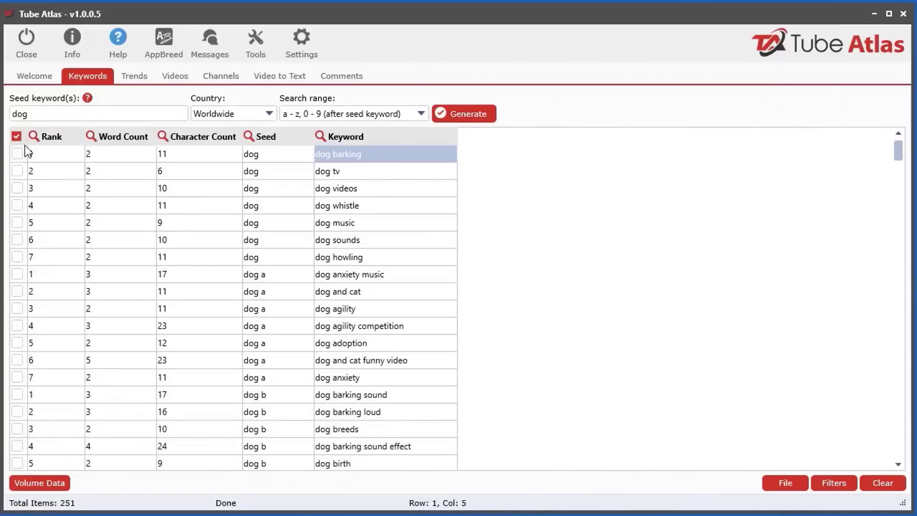
Compare the generated keywords for the seed "dog a" with YouTube's search suggestions for "dog a" in the browser
{"action": "left_click", "coordinate": [47, 160]}
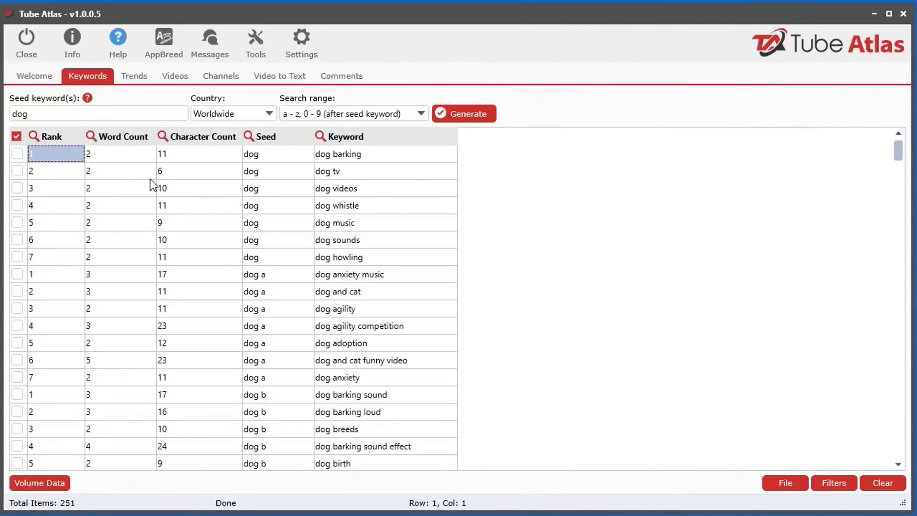
{"action": "left_click", "coordinate": [280, 275]}
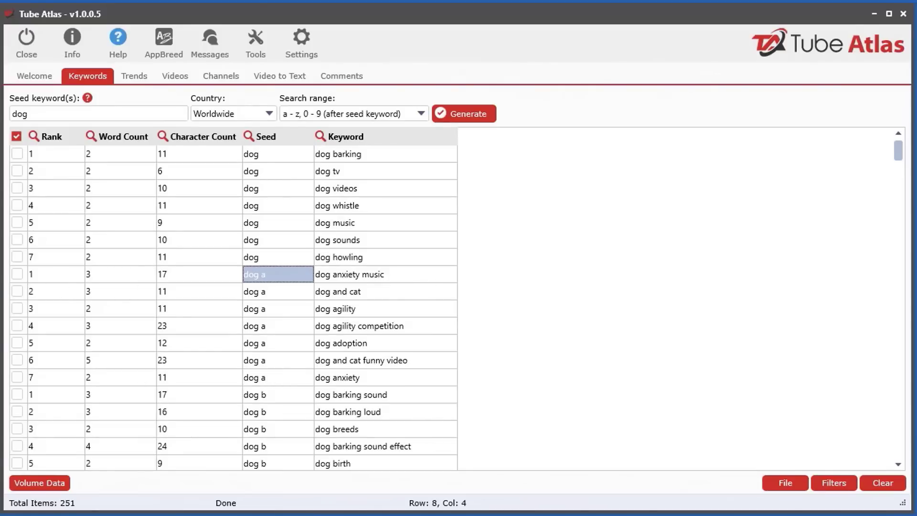
{"action": "key", "text": "alt+Tab"}
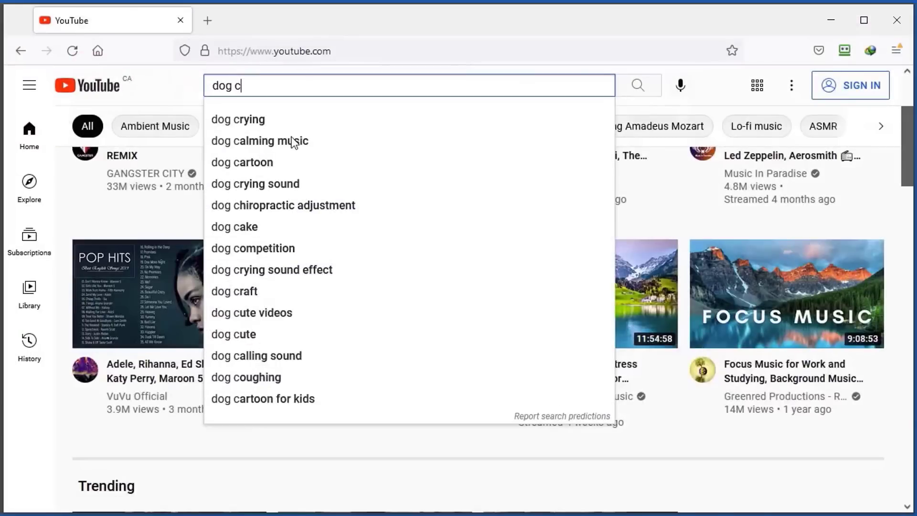
{"action": "key", "text": "BackSpace"}
{"action": "type", "text": "a"}
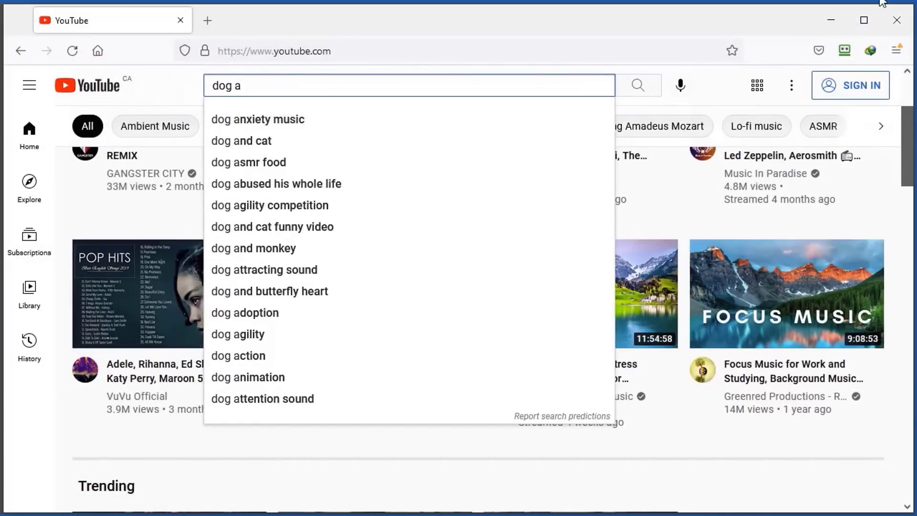
{"action": "left_click", "coordinate": [839, 21]}
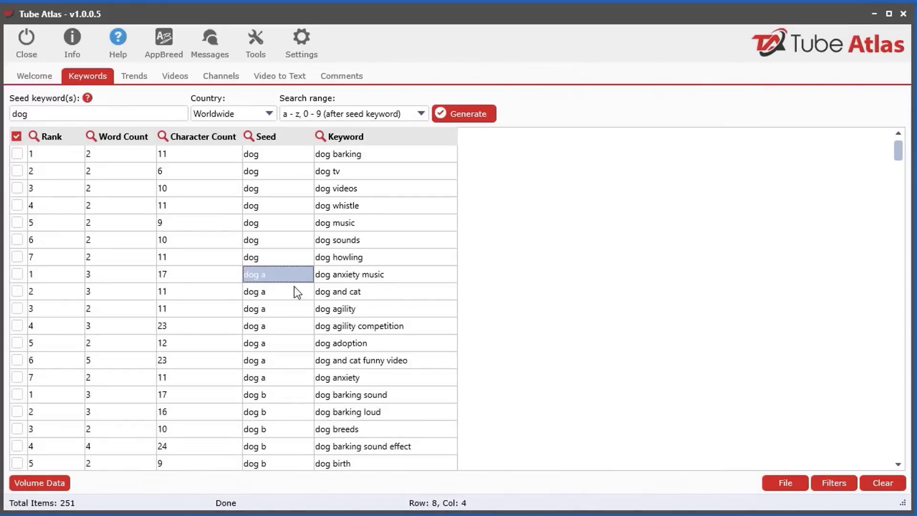
Examine the word count and character count of the keyword "dog barking"
{"action": "left_click", "coordinate": [96, 153]}
{"action": "left_click", "coordinate": [358, 158]}
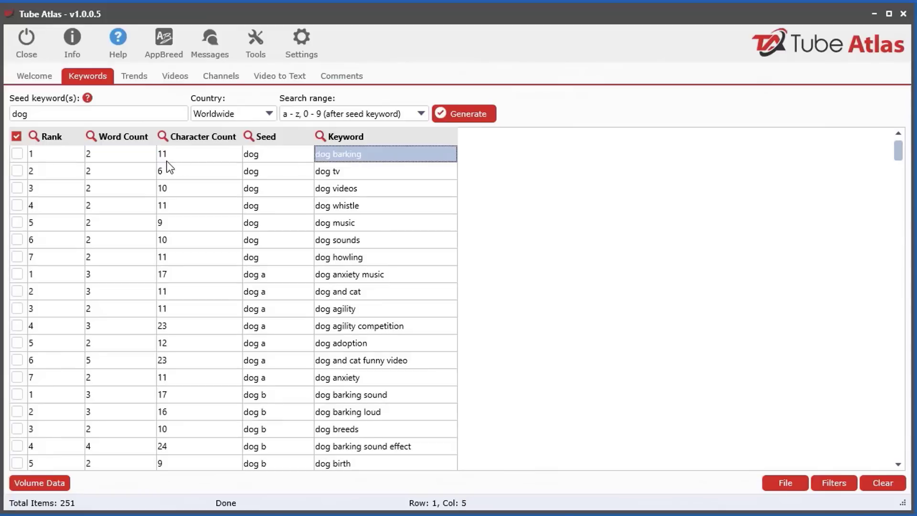
{"action": "left_click", "coordinate": [179, 157]}
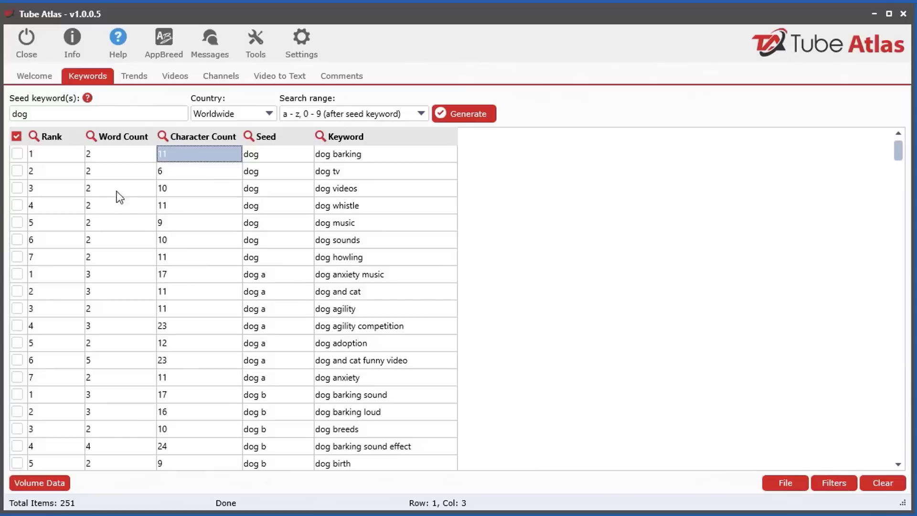
Filter the keywords to a character count greater than 20, and change that filter to greater than 50
{"action": "left_click", "coordinate": [163, 137]}
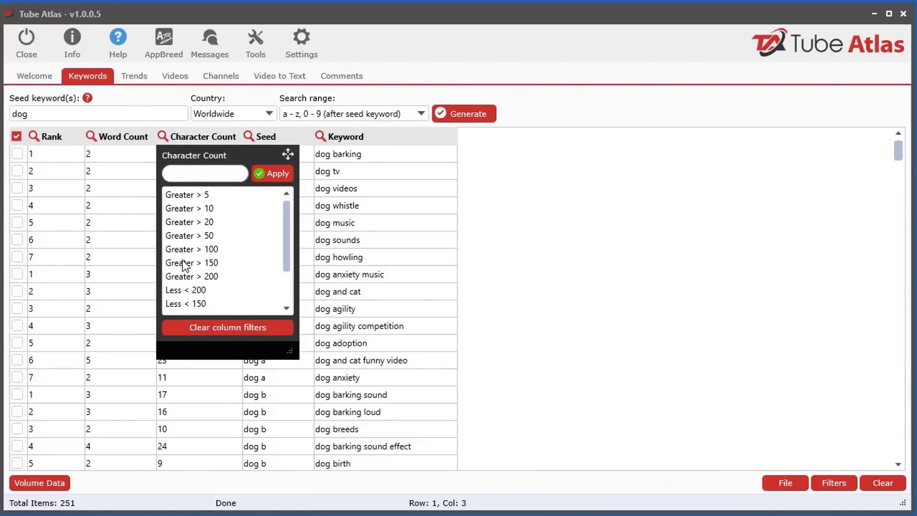
{"action": "left_click", "coordinate": [209, 222]}
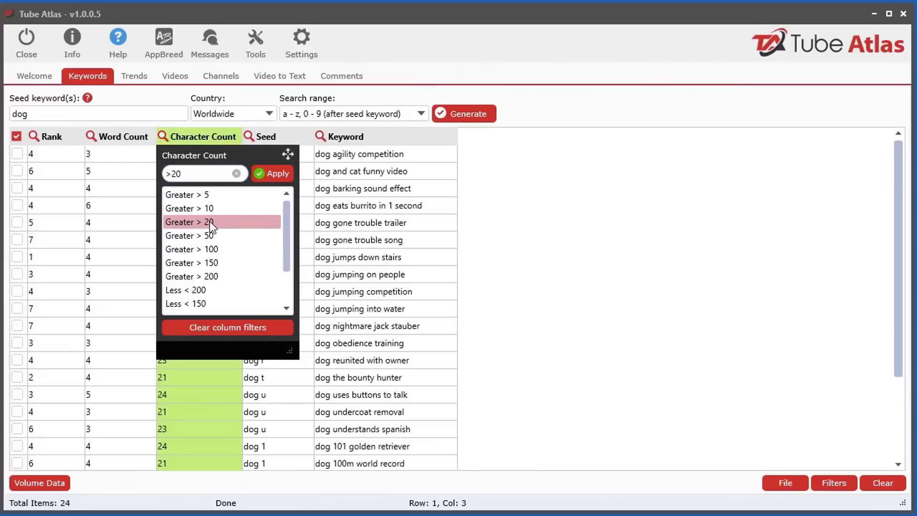
{"action": "left_click", "coordinate": [200, 173]}
{"action": "key", "text": "BackSpace"}
{"action": "key", "text": "BackSpace"}
{"action": "type", "text": "50"}
{"action": "left_click", "coordinate": [270, 173]}
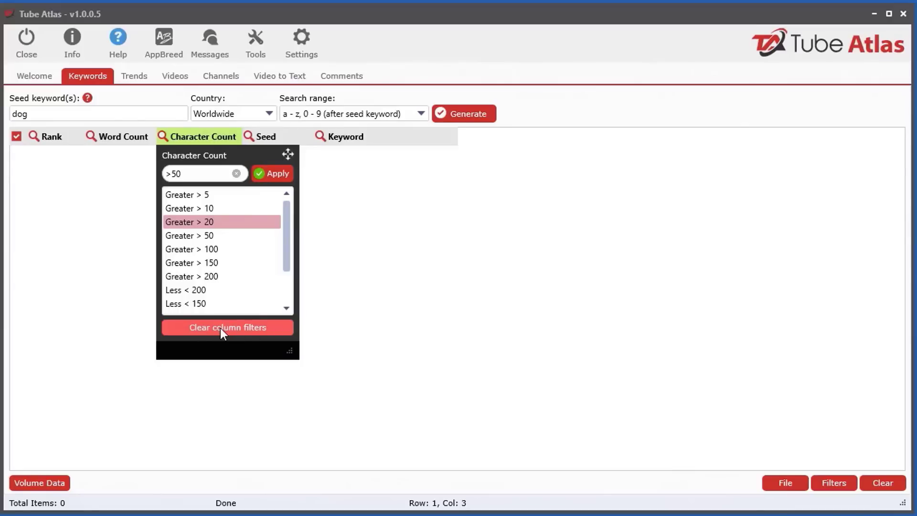
Clear all filters from the keyword list
{"action": "left_click", "coordinate": [831, 480]}
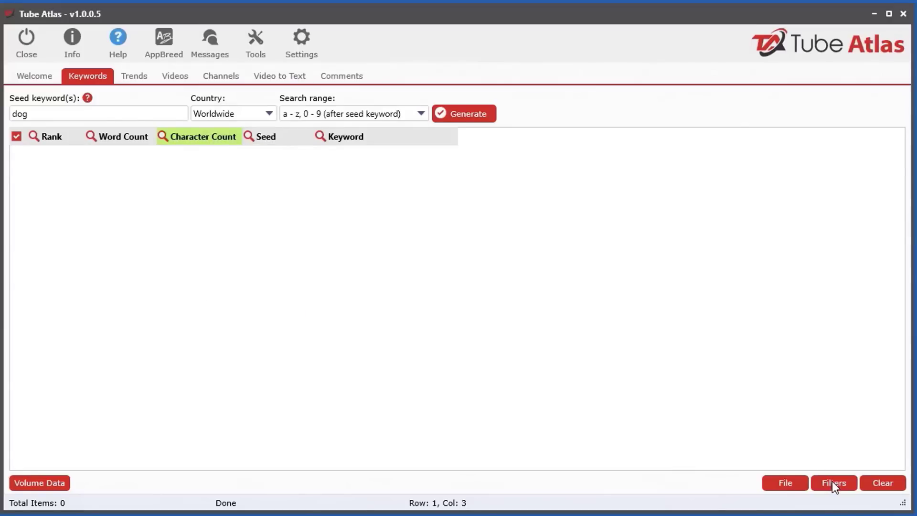
{"action": "left_click", "coordinate": [841, 500]}
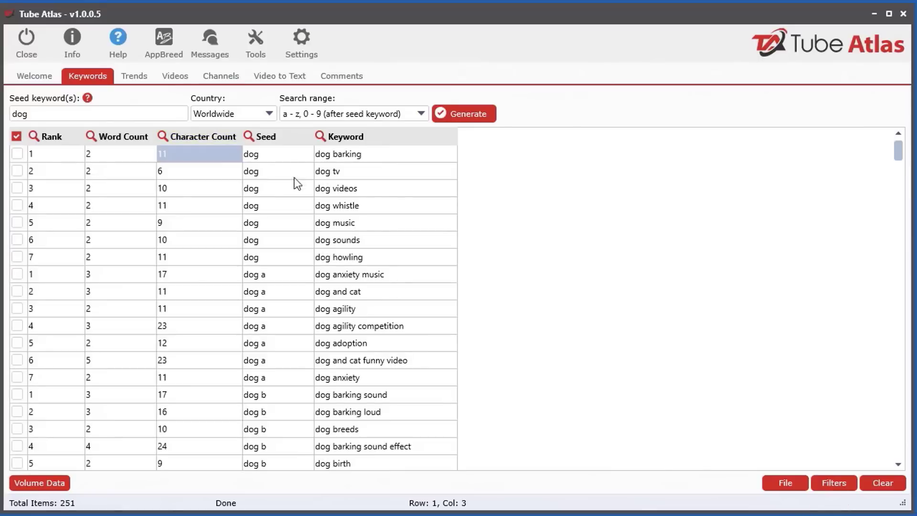
Search the Keyword column for "cat", and remove the search text to restore the full list
{"action": "left_click", "coordinate": [320, 137]}
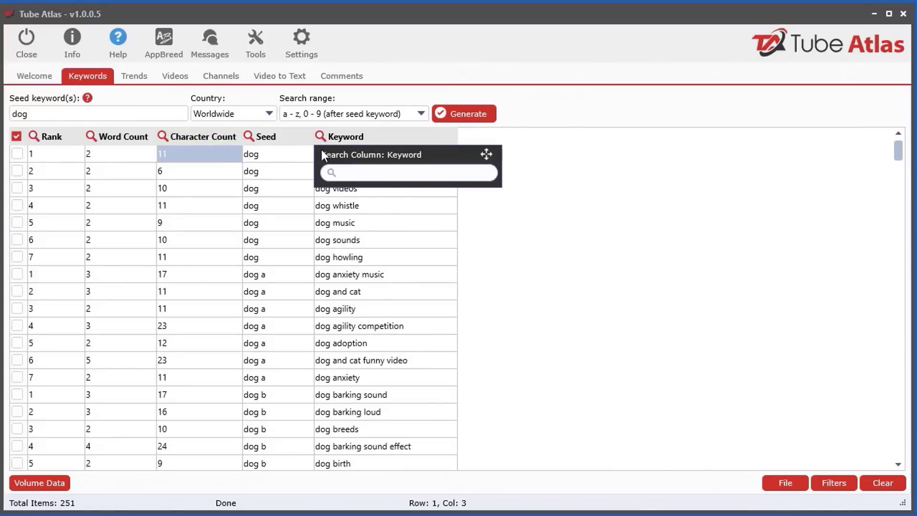
{"action": "type", "text": "cat"}
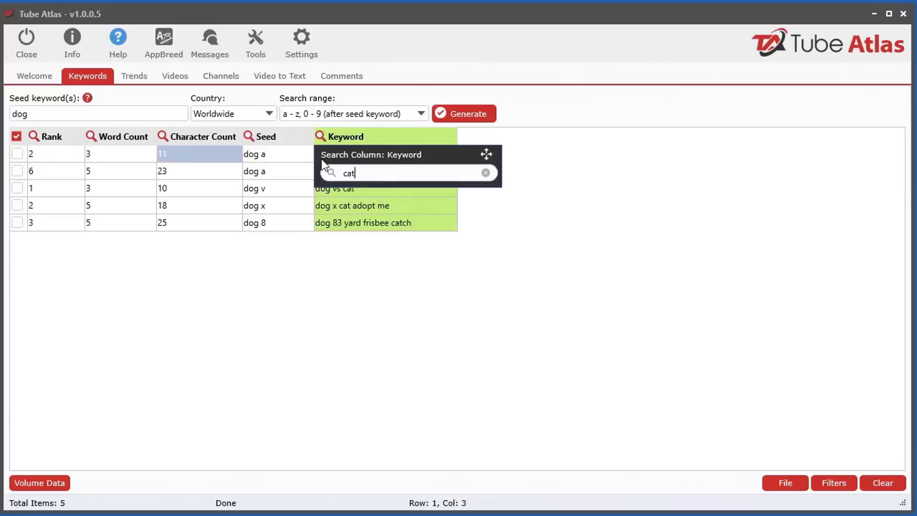
{"action": "key", "text": "BackSpace"}
{"action": "key", "text": "BackSpace"}
{"action": "key", "text": "BackSpace"}
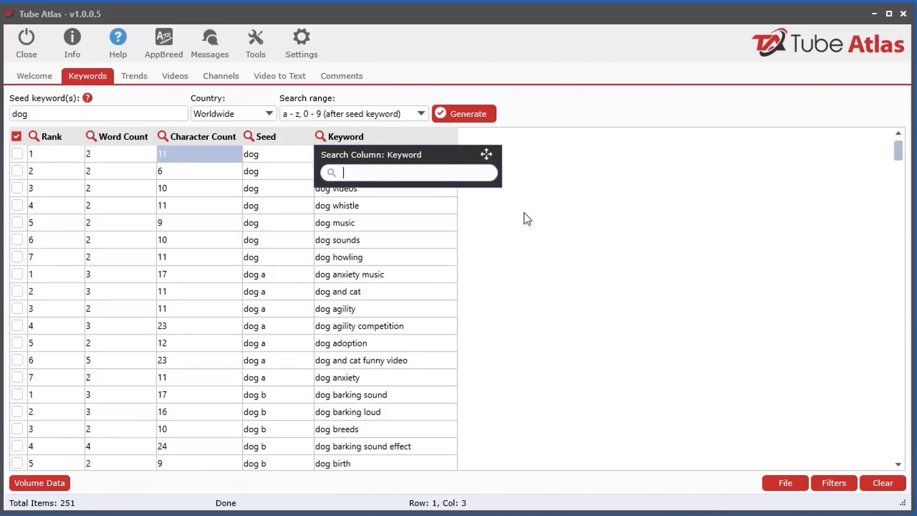
{"action": "left_click", "coordinate": [532, 233]}
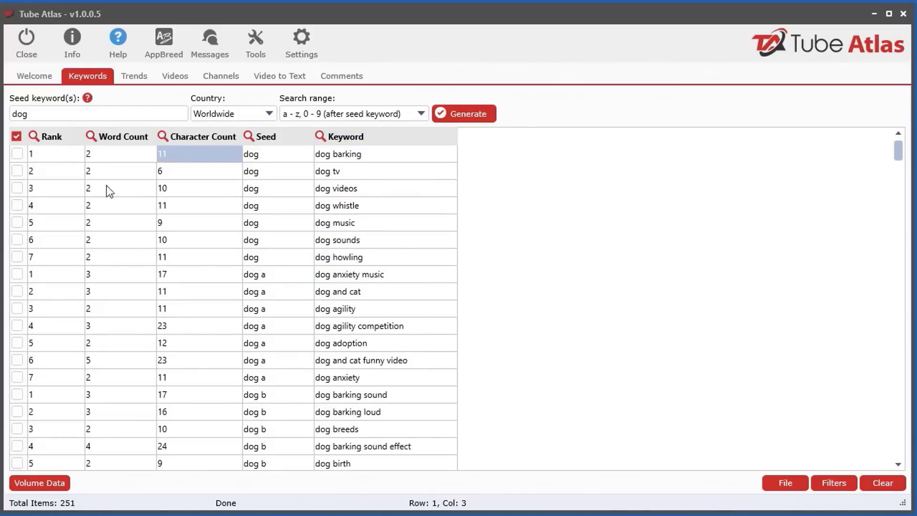
Set the search range for the seed keyword "dog" to "a - z, 0 - 9 (before AND after seed keyword)"
{"action": "left_click", "coordinate": [122, 114]}
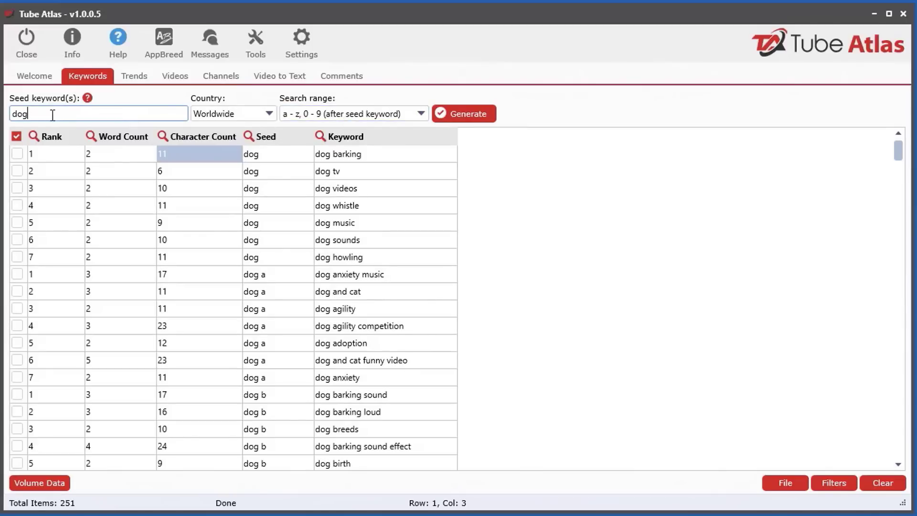
{"action": "left_click", "coordinate": [336, 115]}
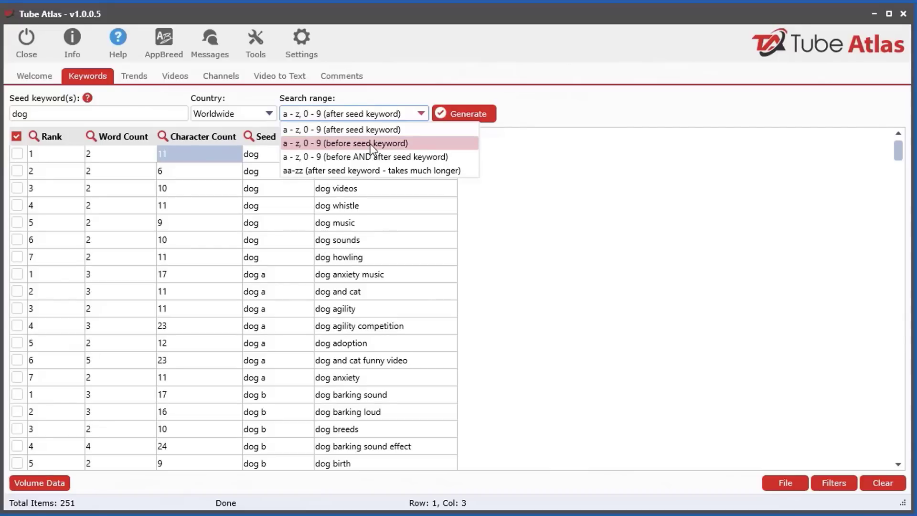
{"action": "left_click", "coordinate": [393, 159]}
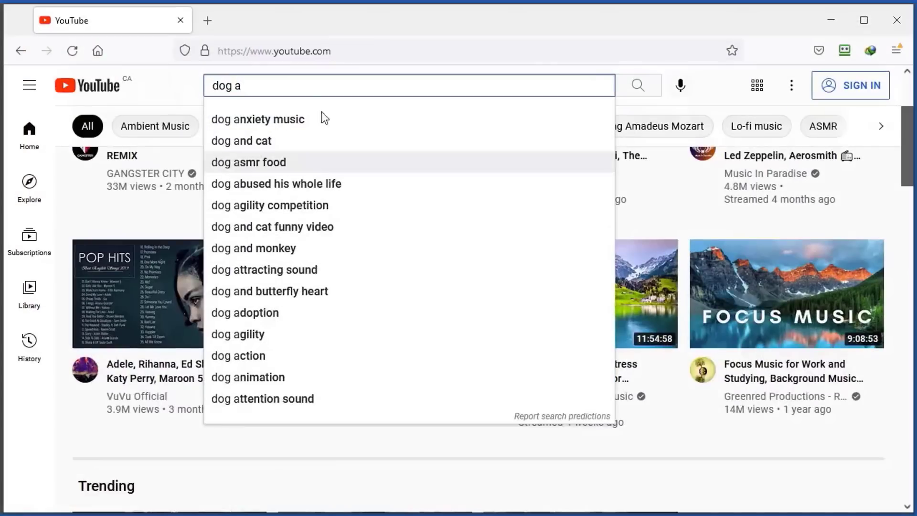
Switch to YouTube in the browser and examine the search suggestions for "a dog", "b dog" and "c dog"
{"action": "key", "text": "BackSpace"}
{"action": "key", "text": "BackSpace"}
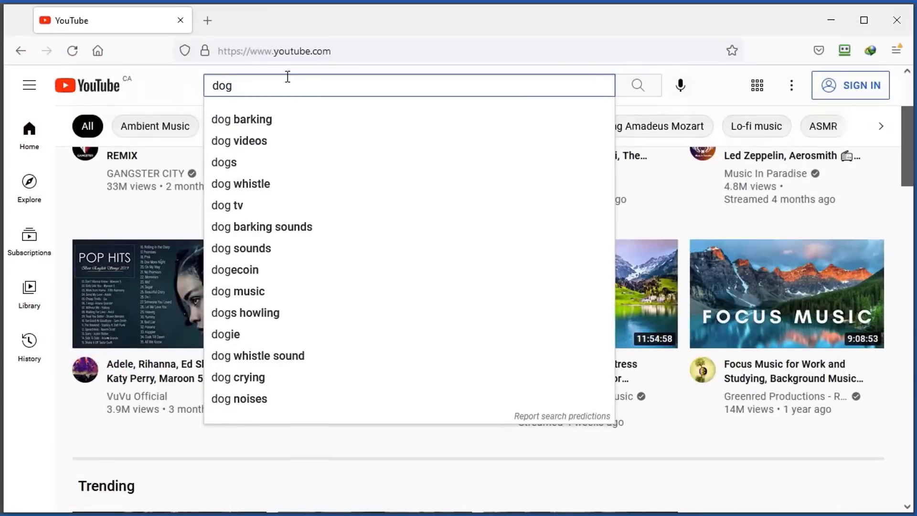
{"action": "type", "text": "a"}
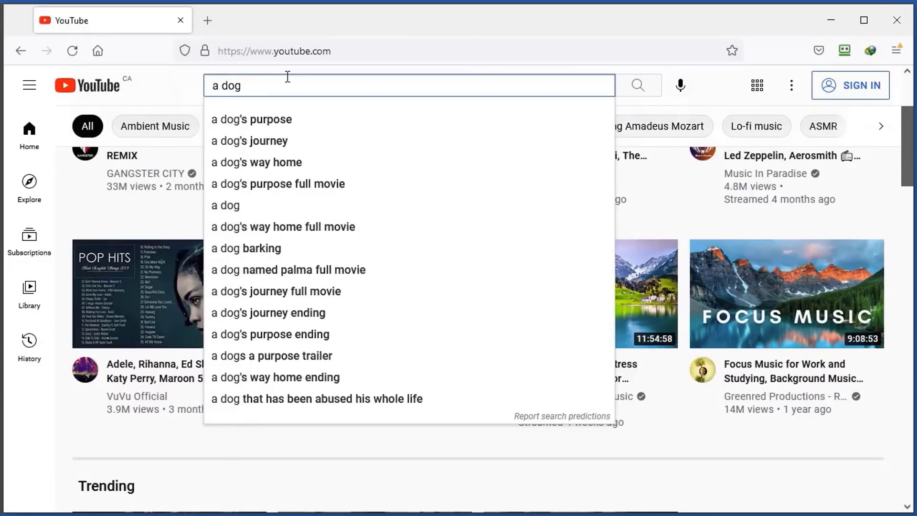
{"action": "key", "text": "Left"}
{"action": "key", "text": "BackSpace"}
{"action": "type", "text": "b"}
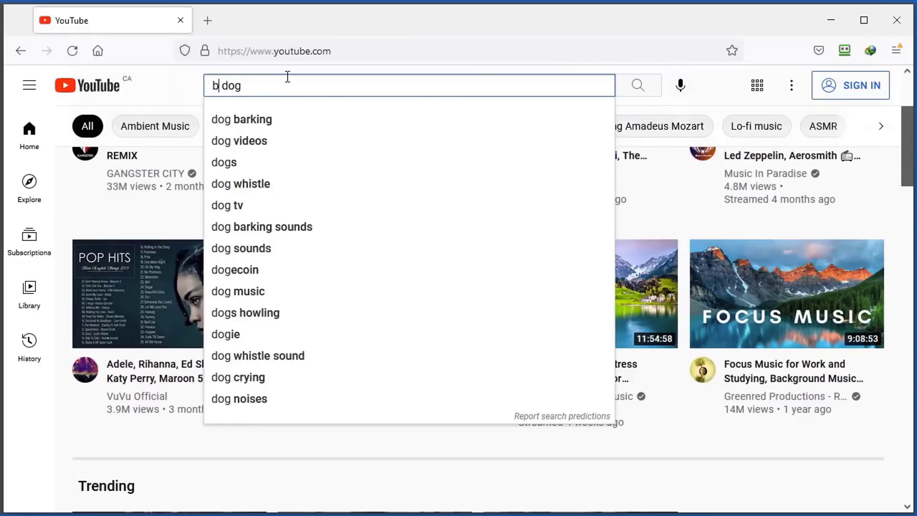
{"action": "key", "text": "BackSpace"}
{"action": "type", "text": "c"}
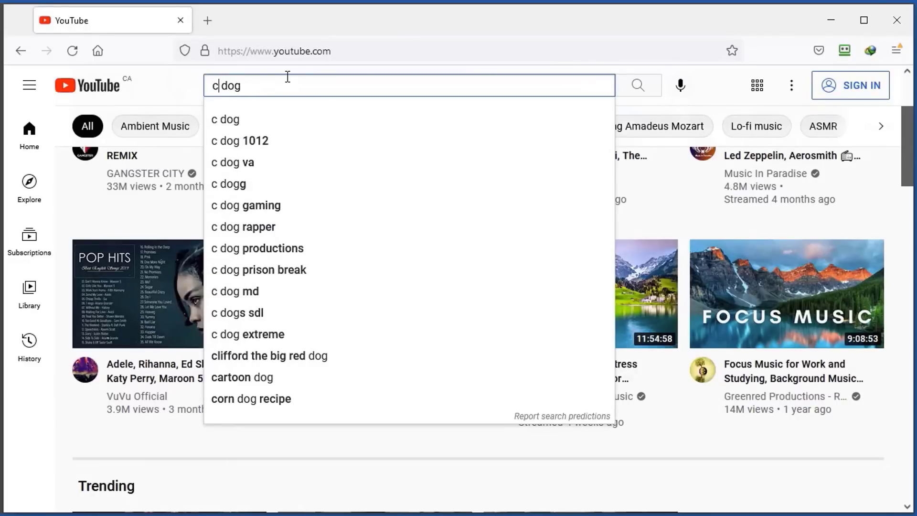
{"action": "left_click", "coordinate": [831, 21]}
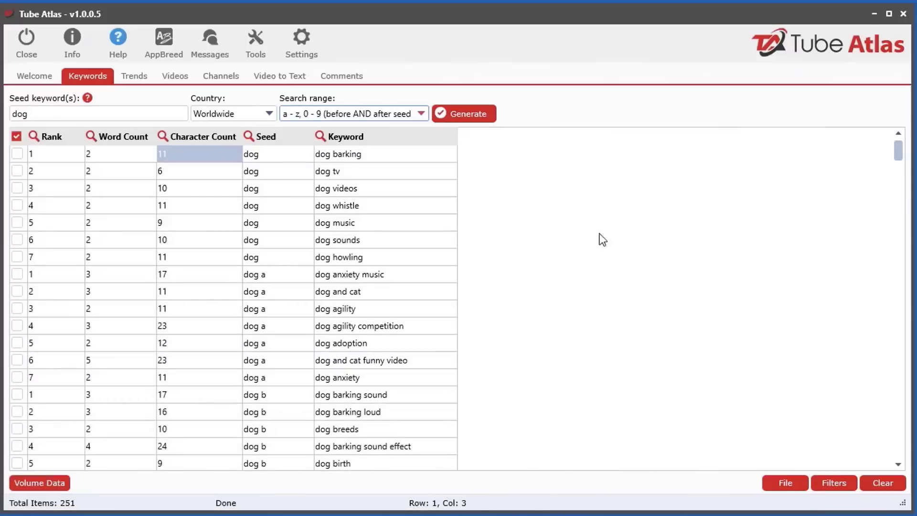
Clear all keyword data and generate "dog" keywords with the before AND after seed keyword range
{"action": "left_click", "coordinate": [376, 118]}
{"action": "left_click", "coordinate": [387, 155]}
{"action": "left_click", "coordinate": [882, 482]}
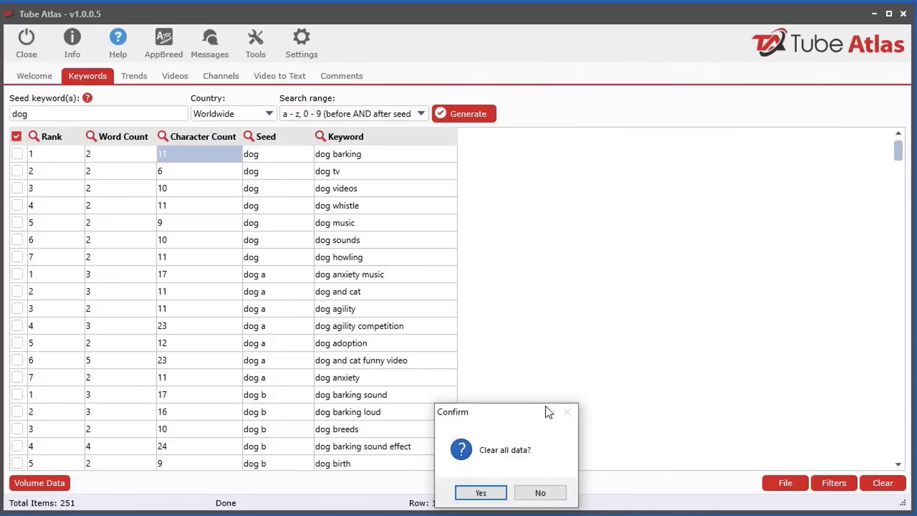
{"action": "left_click_drag", "start_coordinate": [545, 410], "coordinate": [511, 205]}
{"action": "left_click", "coordinate": [452, 288]}
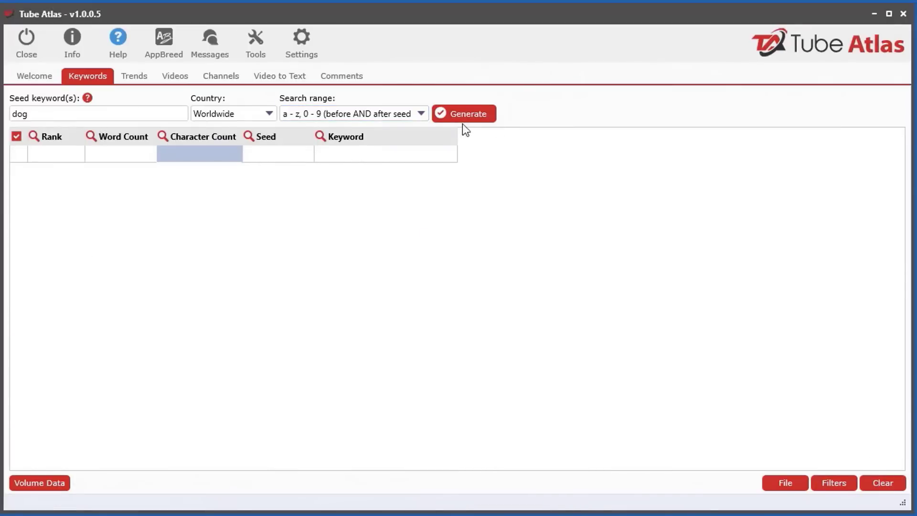
{"action": "left_click", "coordinate": [486, 115]}
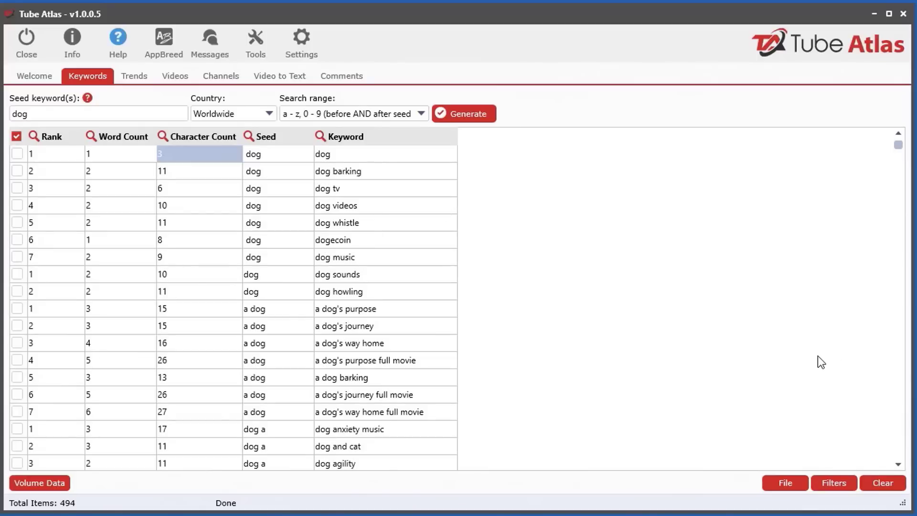
Clear all keyword data and generate "dog" keywords with the aa-zz (after seed keyword) search range
{"action": "left_click", "coordinate": [403, 116]}
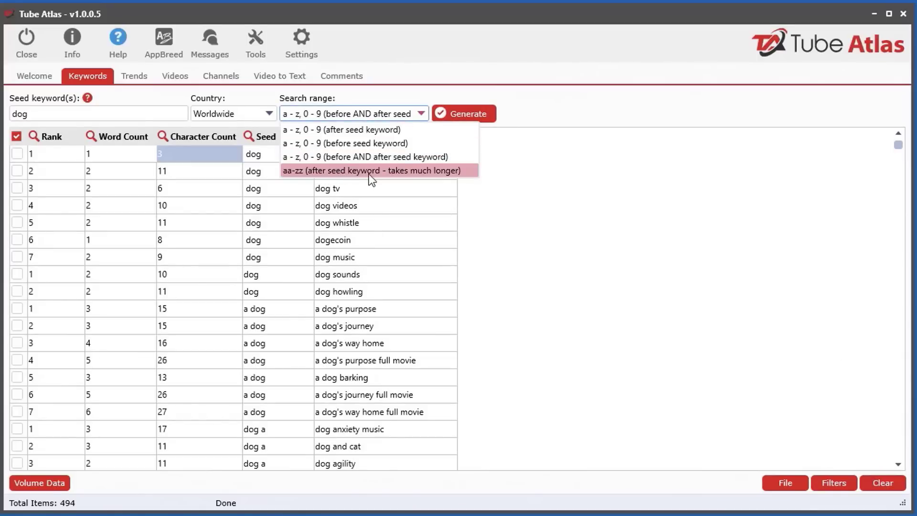
{"action": "left_click", "coordinate": [604, 93]}
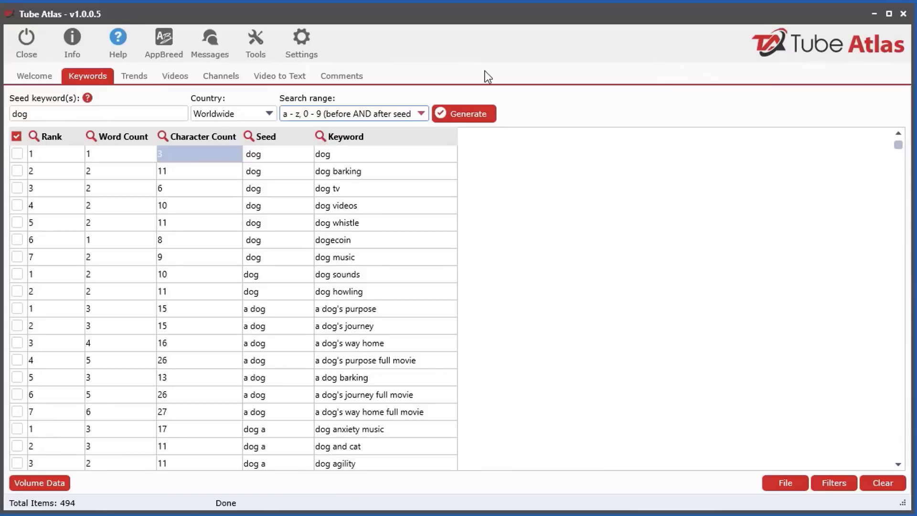
{"action": "left_click", "coordinate": [873, 481]}
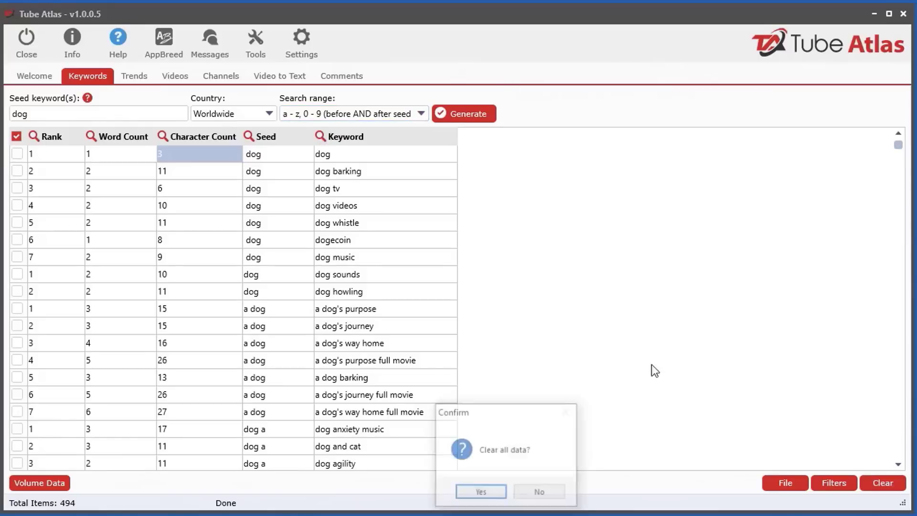
{"action": "left_click", "coordinate": [481, 492]}
{"action": "left_click", "coordinate": [394, 117]}
{"action": "left_click", "coordinate": [377, 168]}
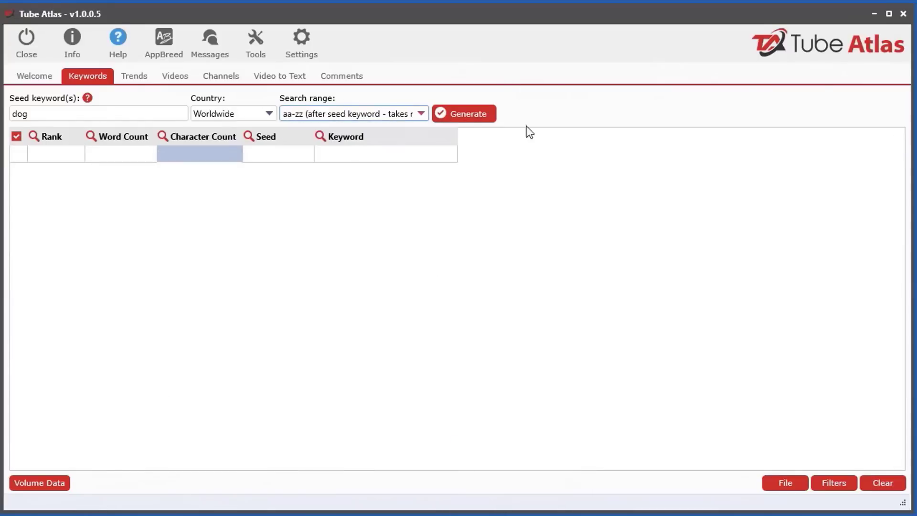
{"action": "left_click", "coordinate": [474, 112]}
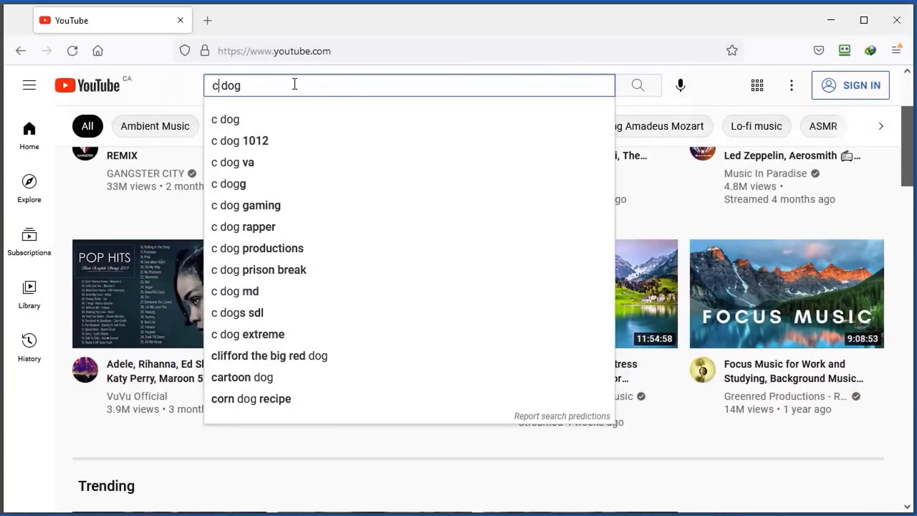
Check YouTube's search suggestions in the browser for "dog" followed by a, aa, ab, ac and ad
{"action": "key", "text": "BackSpace"}
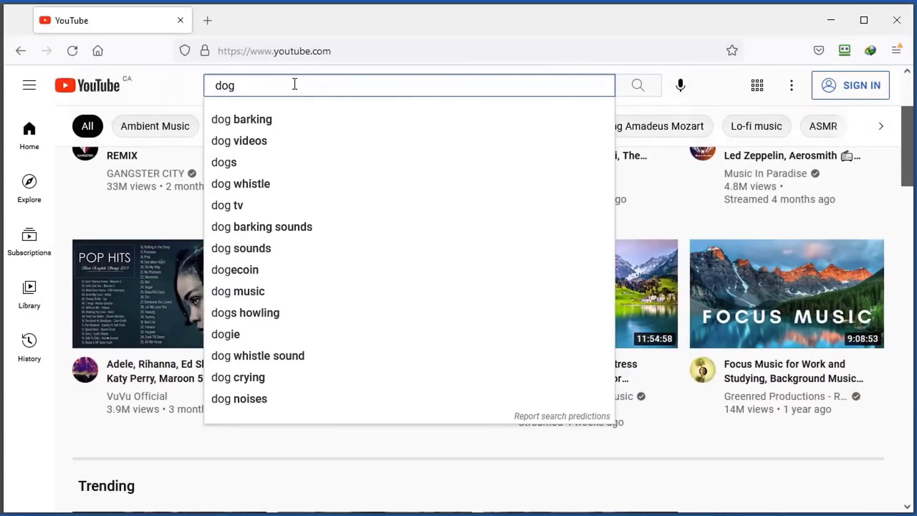
{"action": "left_click", "coordinate": [295, 84]}
{"action": "type", "text": "a"}
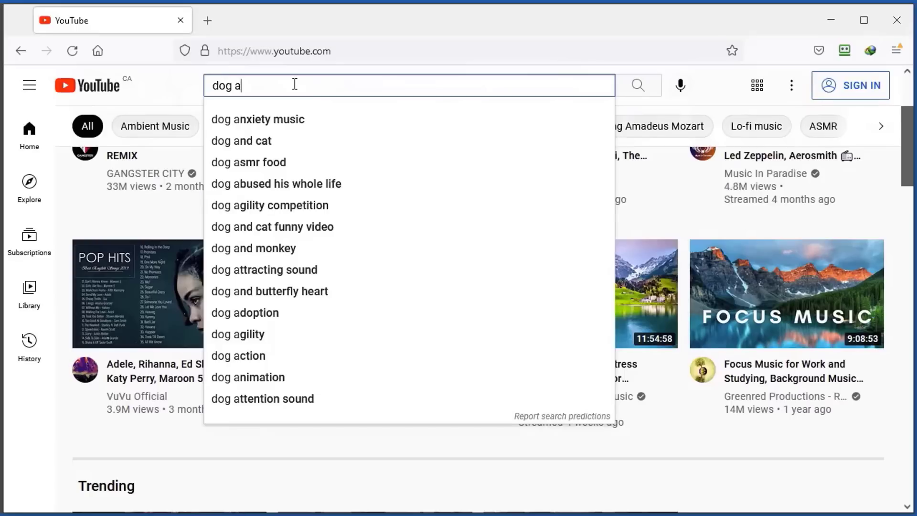
{"action": "type", "text": "a"}
{"action": "key", "text": "BackSpace"}
{"action": "type", "text": "b"}
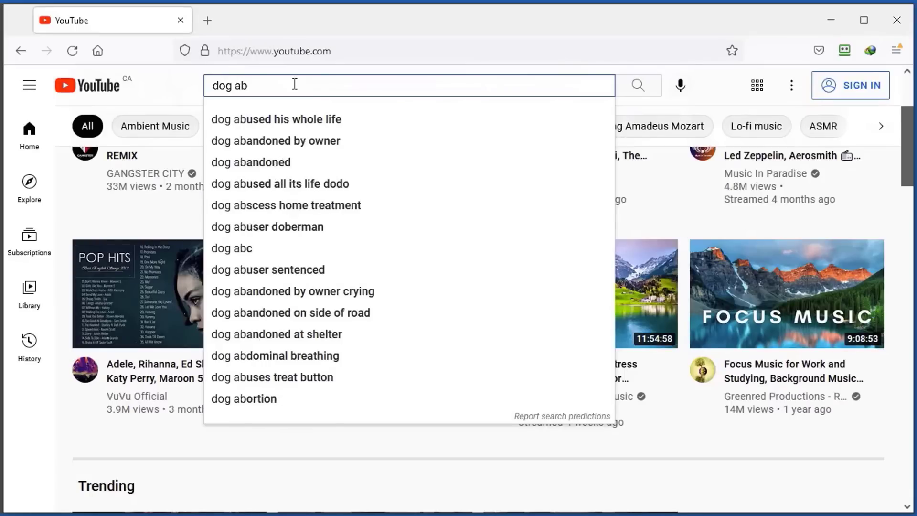
{"action": "key", "text": "BackSpace"}
{"action": "type", "text": "c"}
{"action": "key", "text": "BackSpace"}
{"action": "type", "text": "d"}
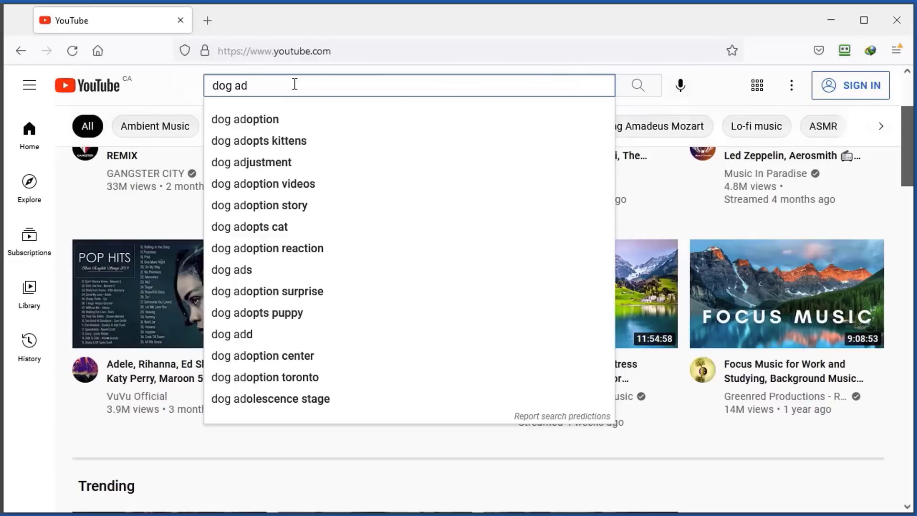
Check YouTube's search suggestions for "dog ba" and "dog bb", and return to Tube Atlas
{"action": "key", "text": "BackSpace"}
{"action": "key", "text": "BackSpace"}
{"action": "type", "text": "ba"}
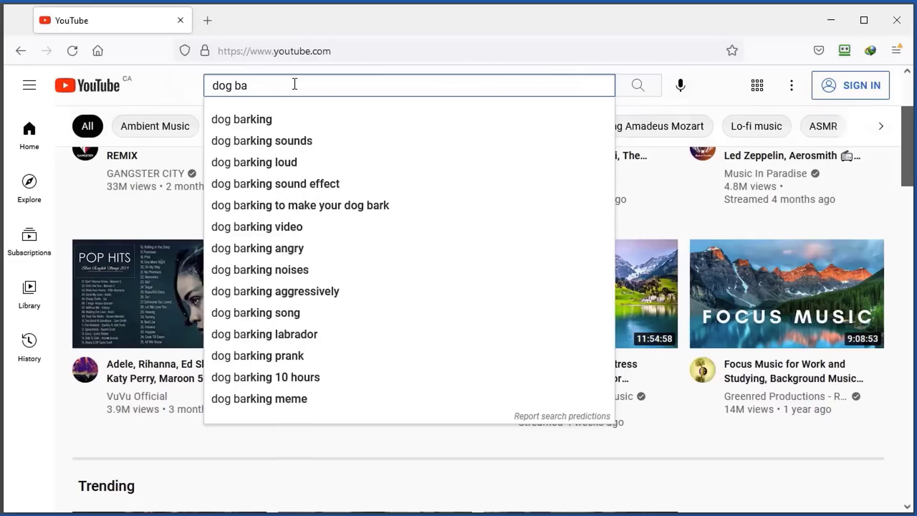
{"action": "key", "text": "BackSpace"}
{"action": "type", "text": "b"}
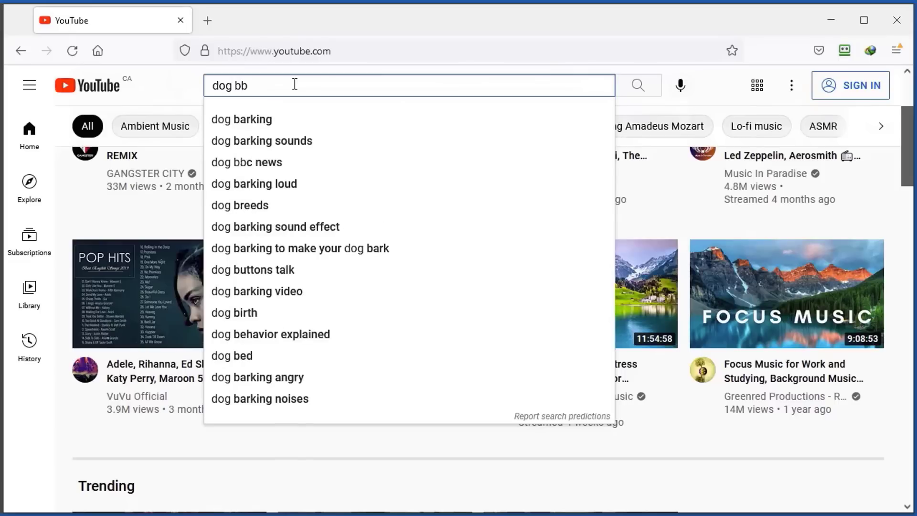
{"action": "left_click", "coordinate": [841, 15]}
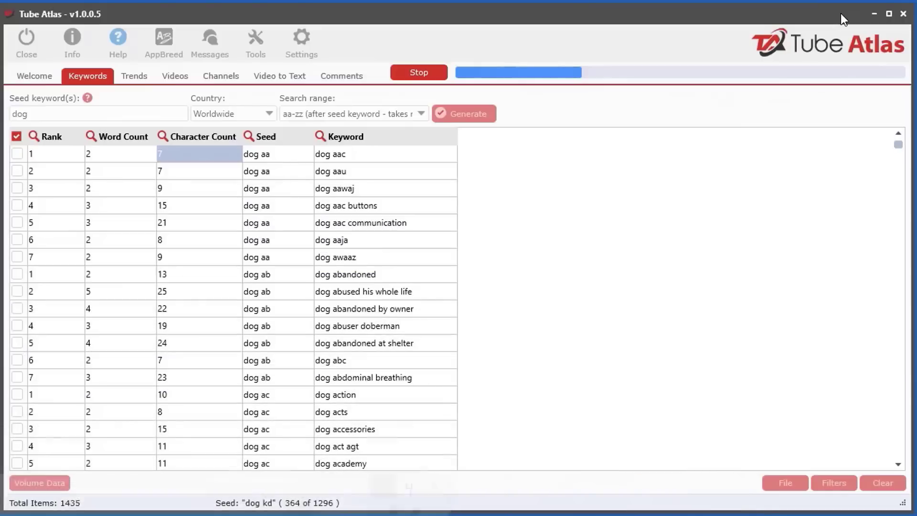
Stop the running aa-zz keyword generation and clear all keyword data
{"action": "left_click", "coordinate": [425, 72]}
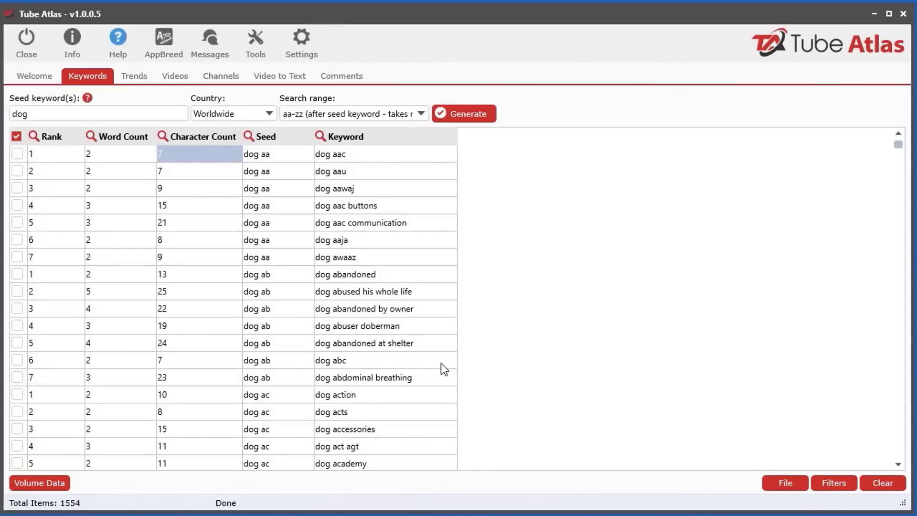
{"action": "mouse_move", "coordinate": [897, 143]}
{"action": "left_mouse_down"}
{"action": "mouse_move", "coordinate": [897, 467]}
{"action": "mouse_move", "coordinate": [897, 143]}
{"action": "left_mouse_up"}
{"action": "left_click", "coordinate": [888, 483]}
{"action": "left_click", "coordinate": [479, 492]}
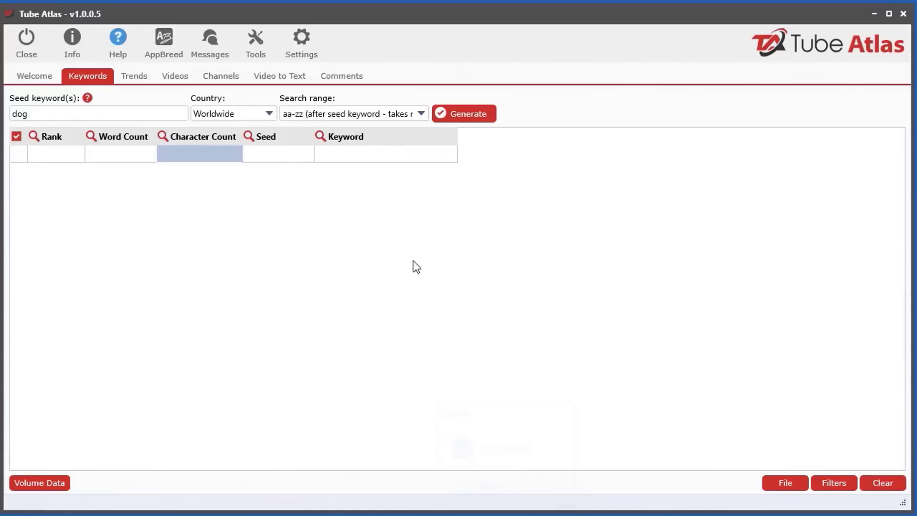
Generate keywords for the seeds "dog,puppy" with the "a - z, 0 - 9 (after seed keyword)" search range
{"action": "left_click", "coordinate": [57, 113]}
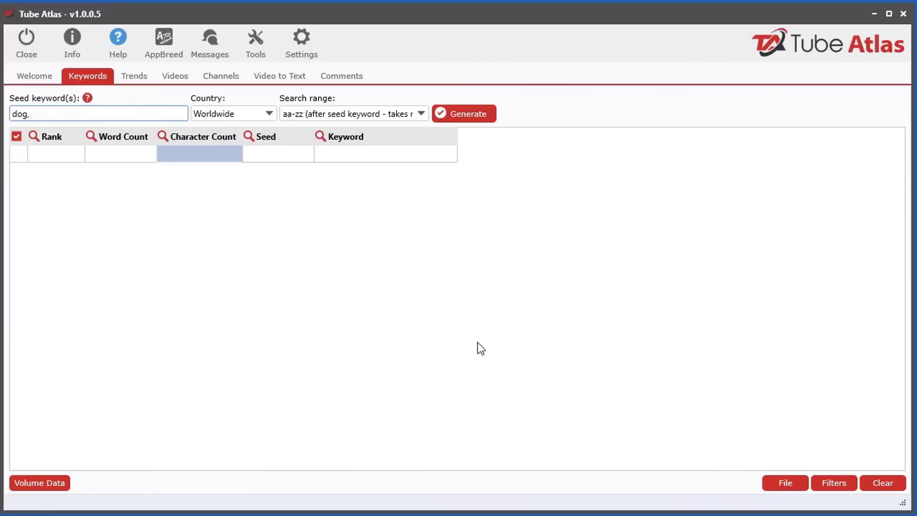
{"action": "type", "text": ",puppy"}
{"action": "left_click", "coordinate": [340, 113]}
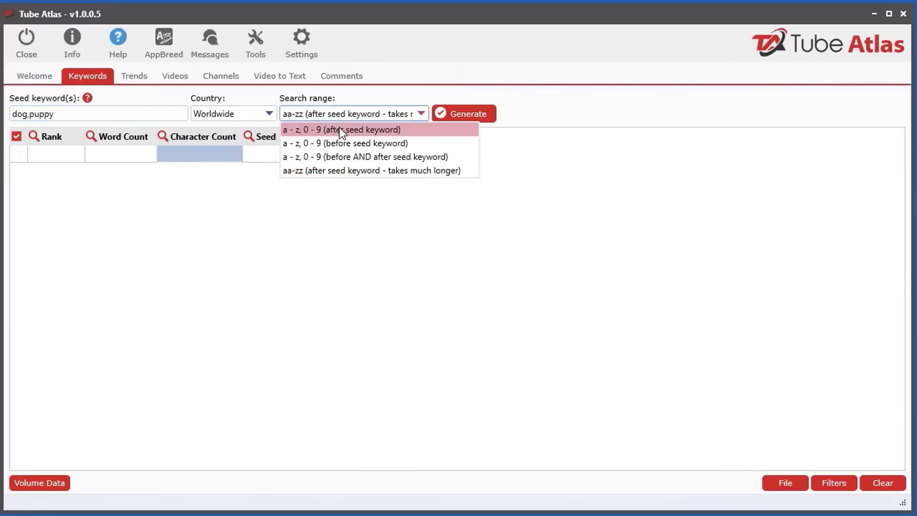
{"action": "left_click", "coordinate": [377, 129]}
{"action": "left_click", "coordinate": [482, 110]}
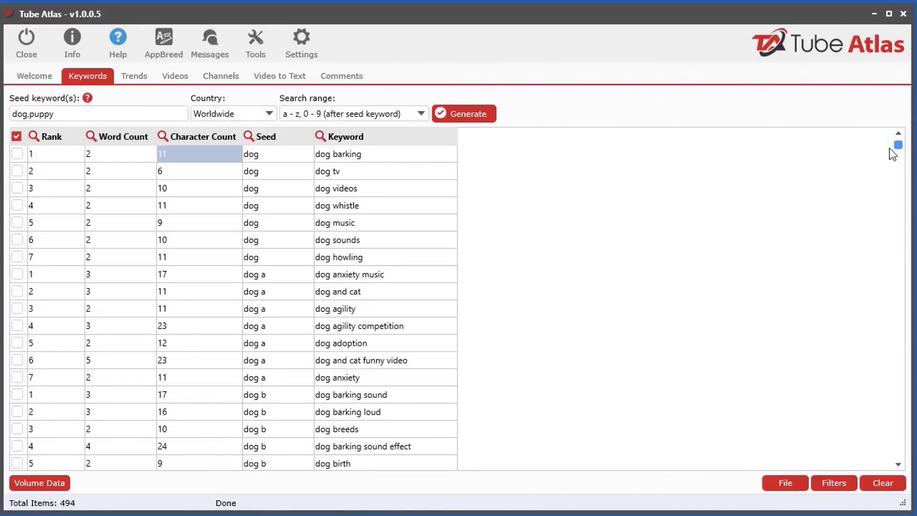
Look through the keywords generated for "dog,puppy" and clear all of that data
{"action": "mouse_move", "coordinate": [898, 146]}
{"action": "left_mouse_down"}
{"action": "mouse_move", "coordinate": [881, 435]}
{"action": "mouse_move", "coordinate": [898, 144]}
{"action": "left_mouse_up"}
{"action": "left_click", "coordinate": [887, 482]}
{"action": "left_click", "coordinate": [481, 491]}
Replace the seed keyword with the wildcard phrase "dog * toy"
{"action": "double_click", "coordinate": [82, 115]}
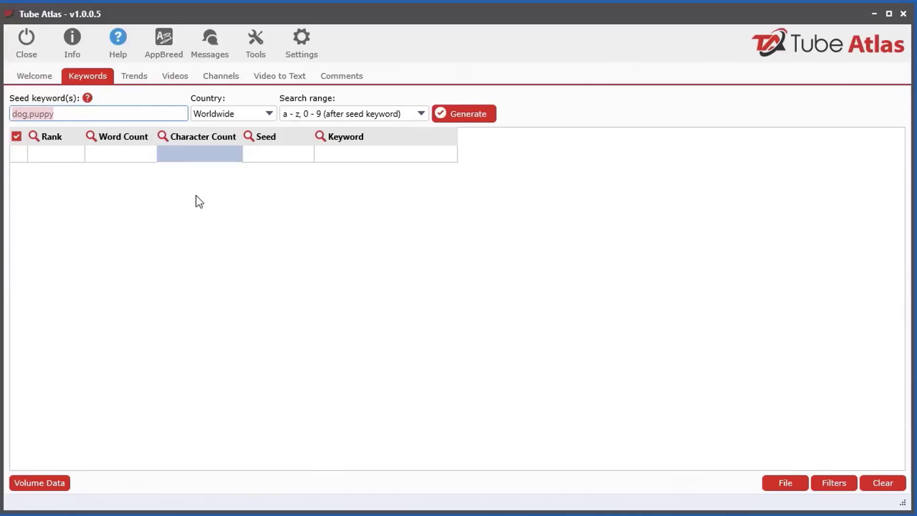
{"action": "key", "text": "BackSpace"}
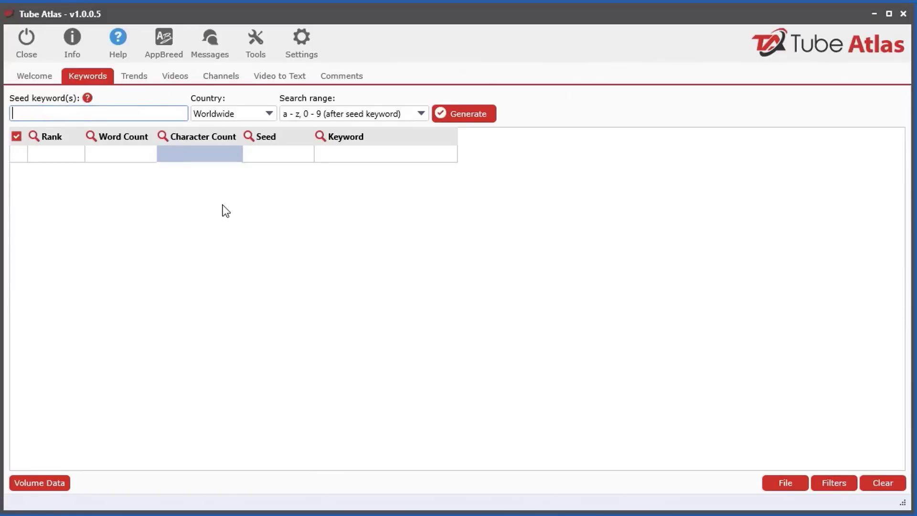
{"action": "type", "text": "dog * toy"}
{"action": "left_click", "coordinate": [31, 113]}
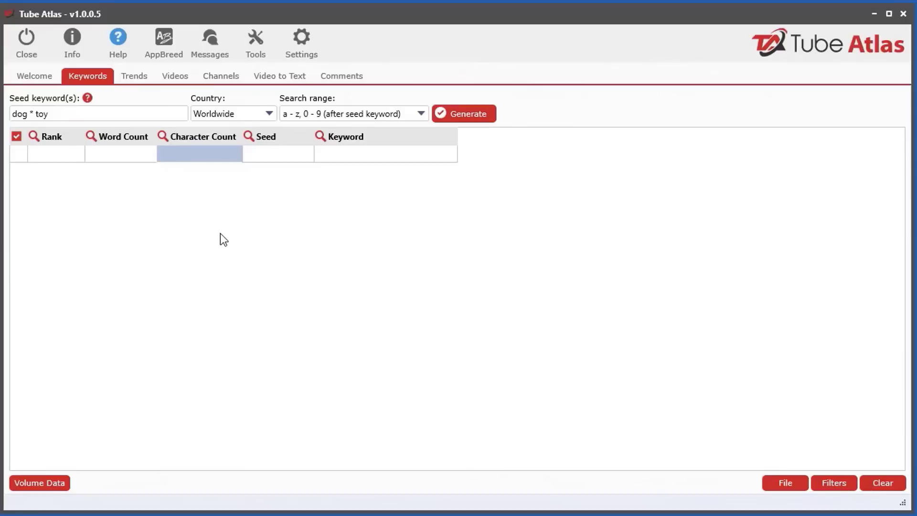
Generate keywords for the wildcard seed "dog * toy"
{"action": "left_click", "coordinate": [462, 113]}
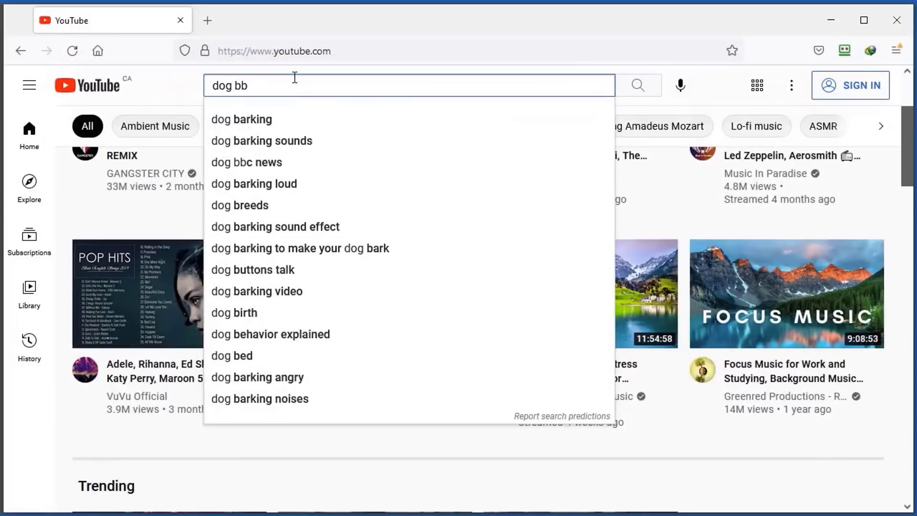
Compare YouTube's search suggestions for "dog a toy", "dog b toy" and "dog c toy", and return to Tube Atlas
{"action": "key", "text": "BackSpace"}
{"action": "key", "text": "BackSpace"}
{"action": "type", "text": "a toy"}
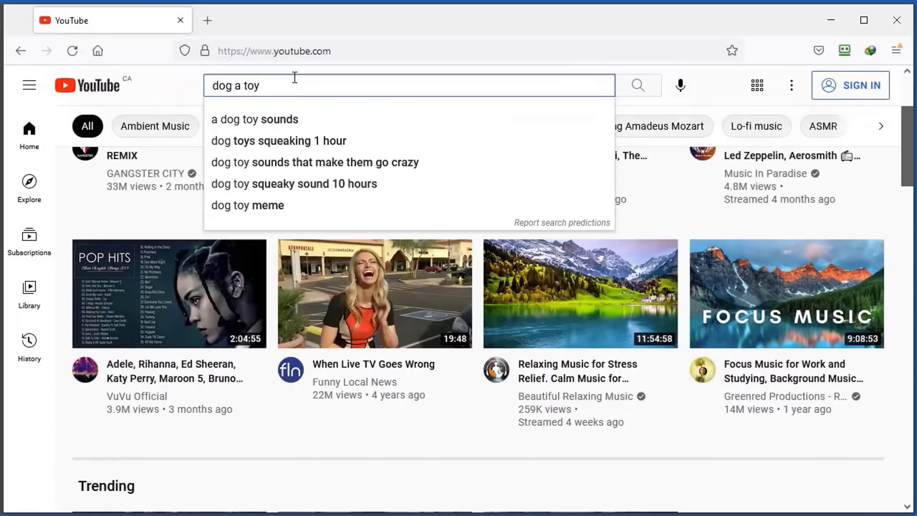
{"action": "key", "text": "Left"}
{"action": "key", "text": "Left"}
{"action": "key", "text": "Left"}
{"action": "key", "text": "BackSpace"}
{"action": "type", "text": "b"}
{"action": "key", "text": "BackSpace"}
{"action": "type", "text": "c"}
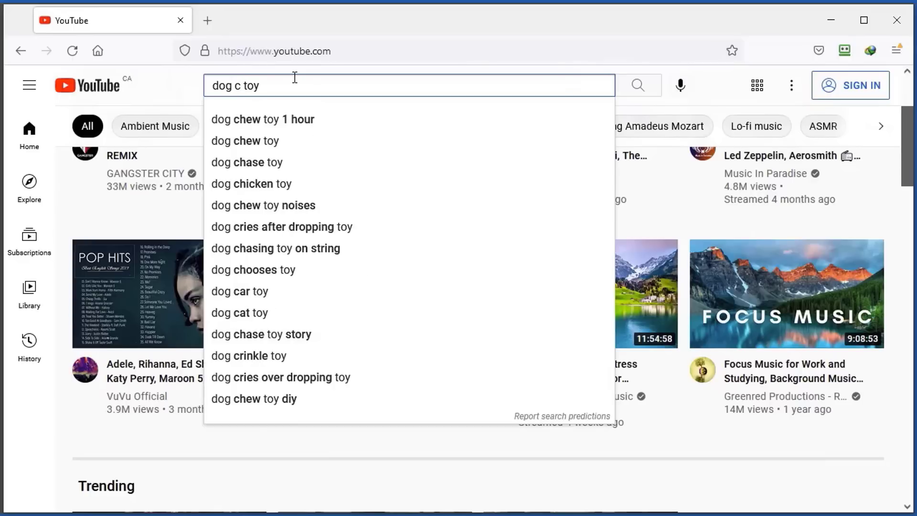
{"action": "left_click", "coordinate": [831, 20]}
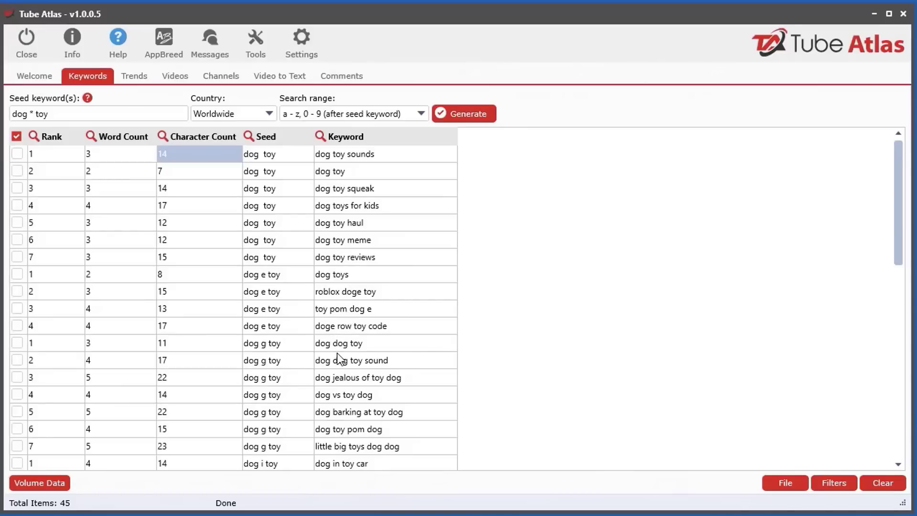
Look through the seeds and keywords generated for "dog * toy"
{"action": "scroll", "coordinate": [356, 423], "scroll_direction": "down", "scroll_amount": 1}
{"action": "scroll", "coordinate": [357, 428], "scroll_direction": "down", "scroll_amount": 1}
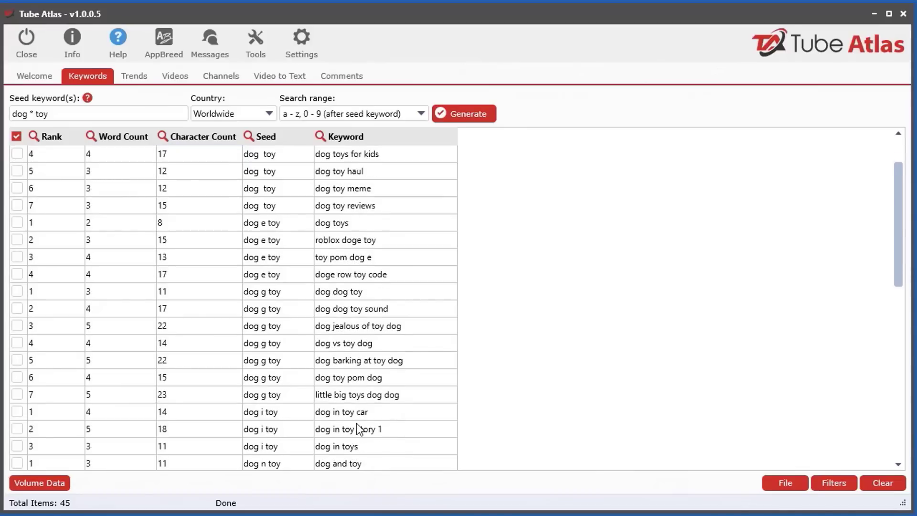
{"action": "scroll", "coordinate": [347, 296], "scroll_direction": "down", "scroll_amount": 1}
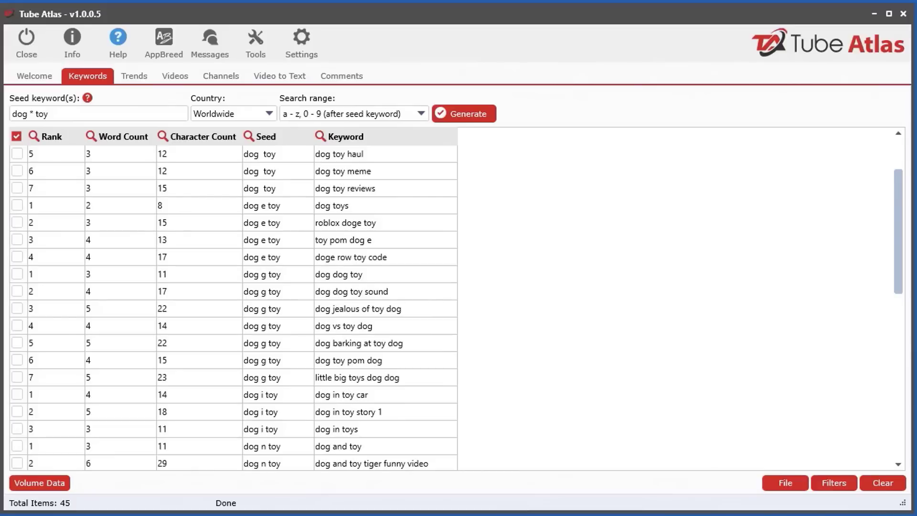
{"action": "scroll", "coordinate": [210, 399], "scroll_direction": "down", "scroll_amount": 5}
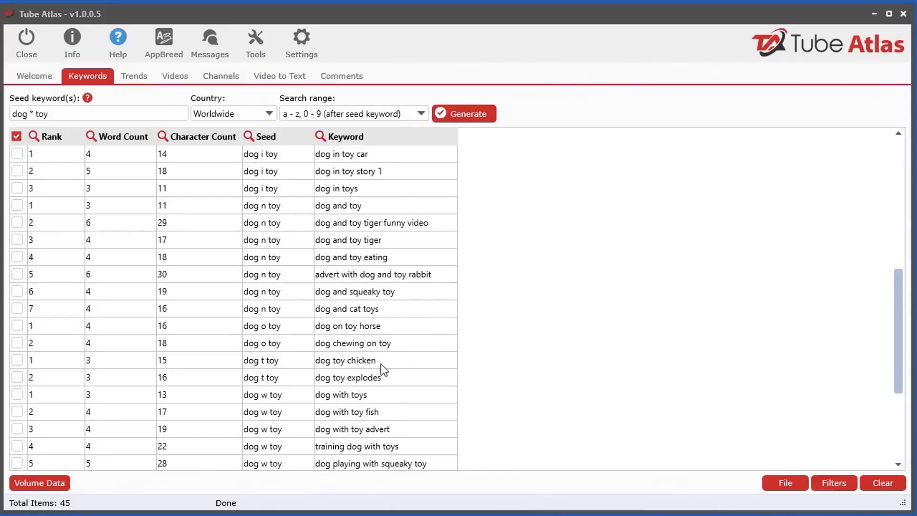
{"action": "left_click", "coordinate": [392, 345]}
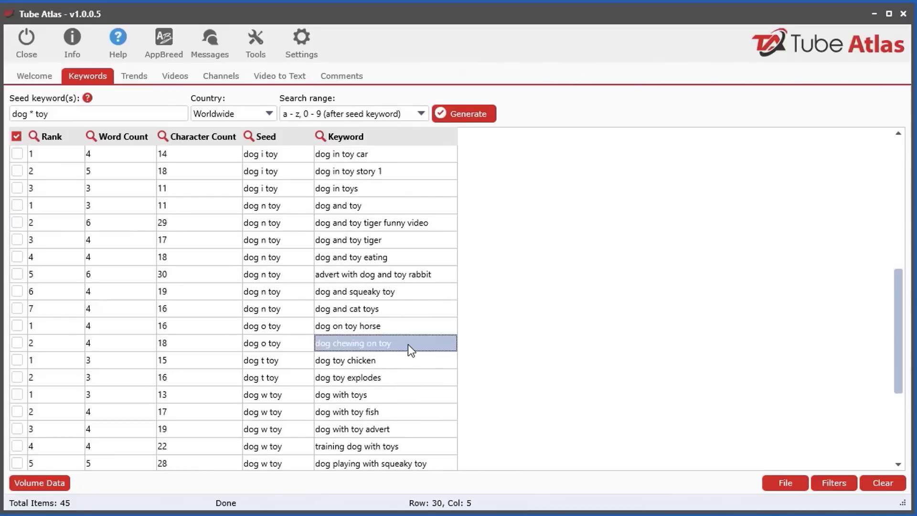
{"action": "scroll", "coordinate": [383, 400], "scroll_direction": "down", "scroll_amount": 2}
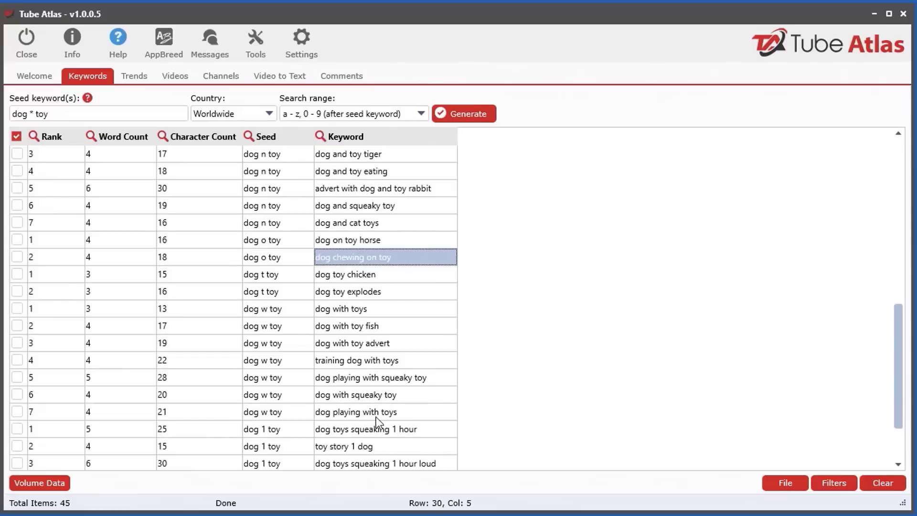
{"action": "left_click", "coordinate": [406, 411]}
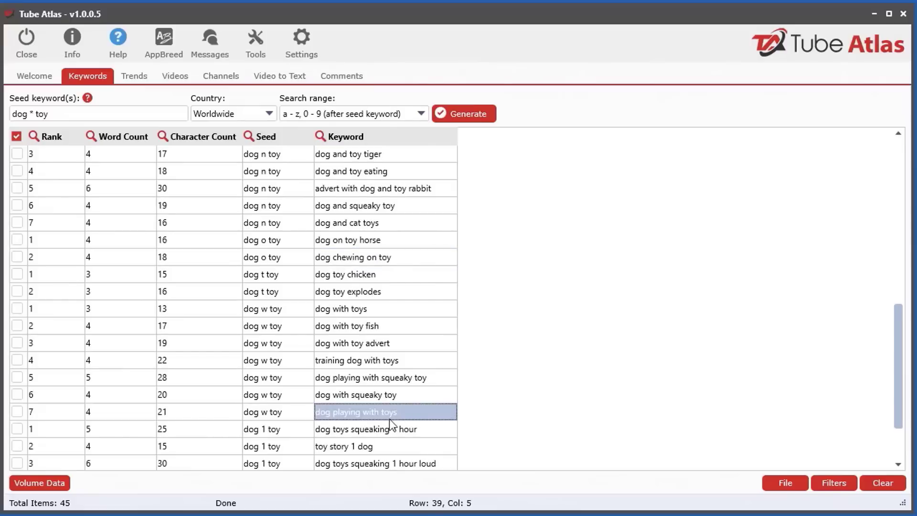
{"action": "scroll", "coordinate": [372, 410], "scroll_direction": "up", "scroll_amount": 6}
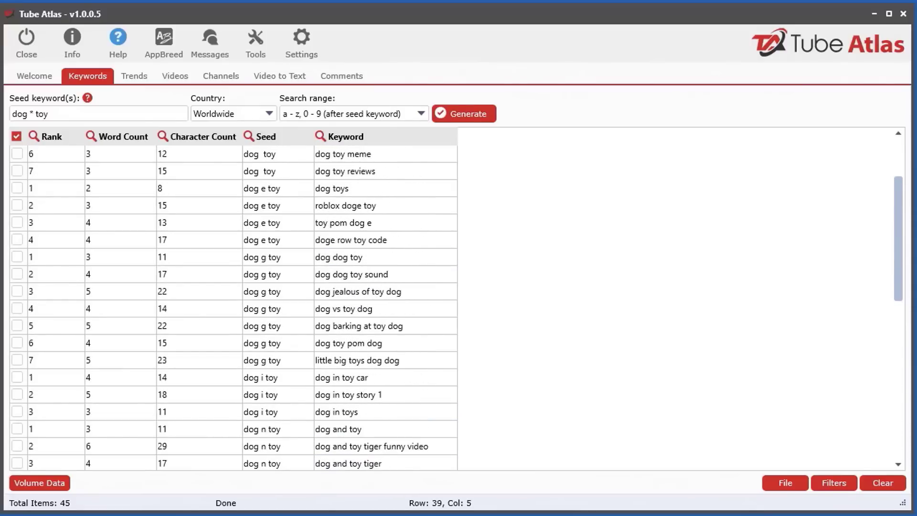
{"action": "scroll", "coordinate": [269, 171], "scroll_direction": "up", "scroll_amount": 1}
{"action": "left_click", "coordinate": [268, 171]}
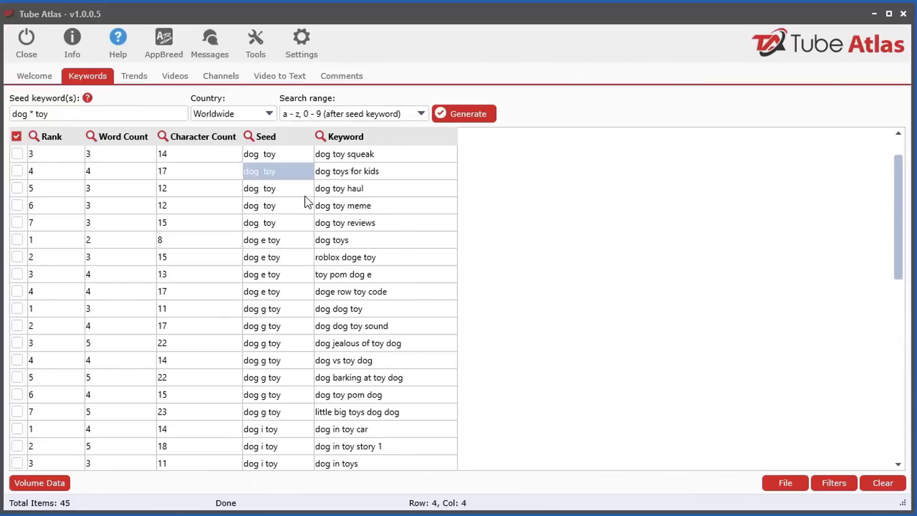
View the countries available for the keyword search and leave the choice at Worldwide
{"action": "left_click", "coordinate": [210, 115]}
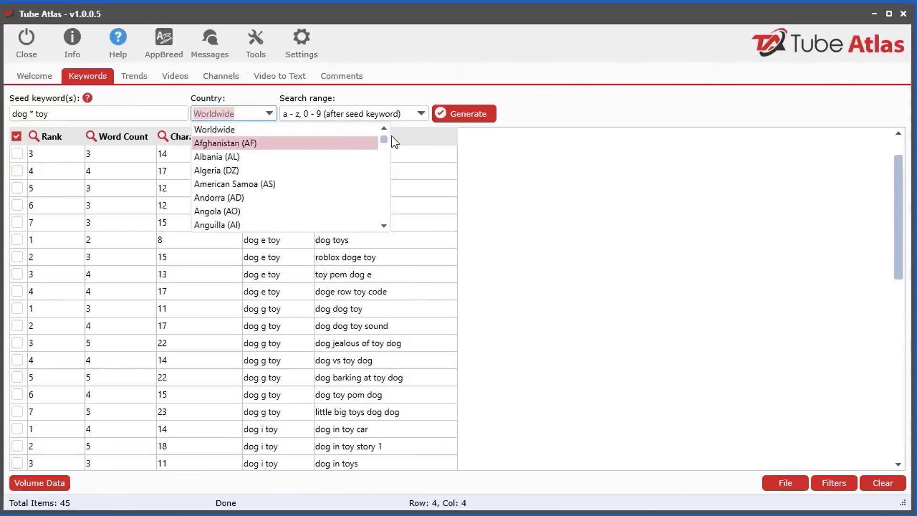
{"action": "mouse_move", "coordinate": [385, 140]}
{"action": "left_mouse_down"}
{"action": "mouse_move", "coordinate": [387, 230]}
{"action": "mouse_move", "coordinate": [392, 134]}
{"action": "left_mouse_up"}
{"action": "left_click", "coordinate": [638, 104]}
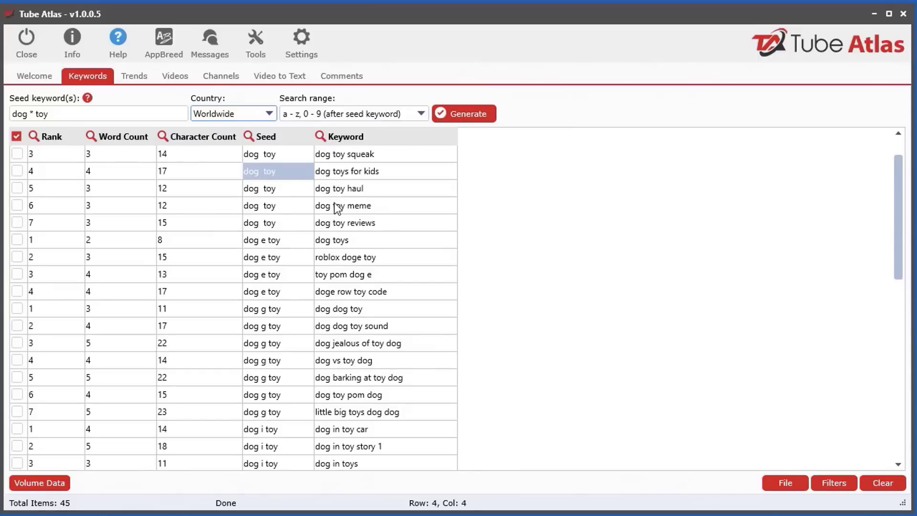
Examine the actions available for the keyword rows, including the options for checking and unchecking rows
{"action": "right_click", "coordinate": [260, 176]}
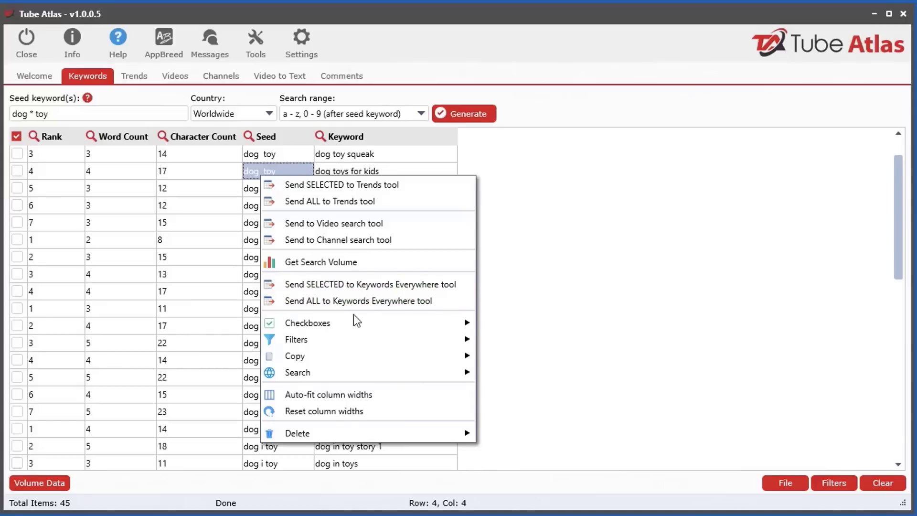
{"action": "mouse_move", "coordinate": [339, 324]}
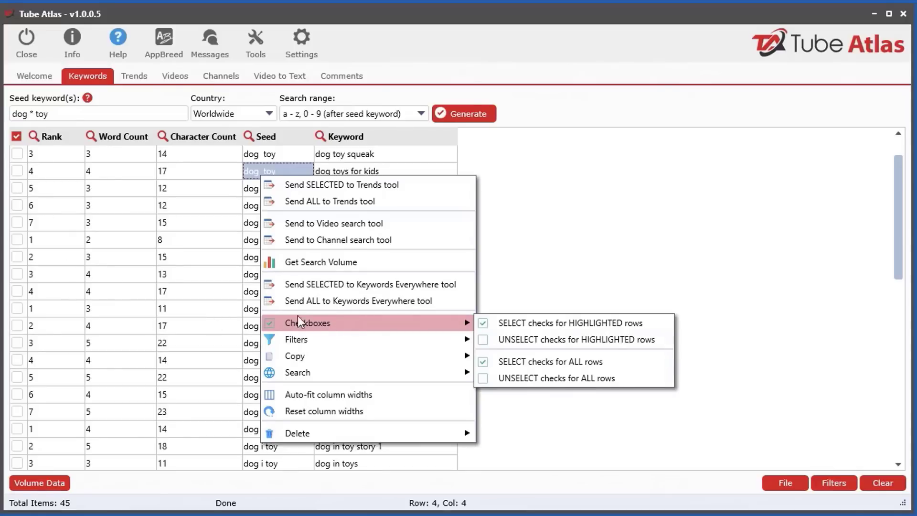
{"action": "right_click", "coordinate": [129, 245]}
{"action": "mouse_move", "coordinate": [225, 398]}
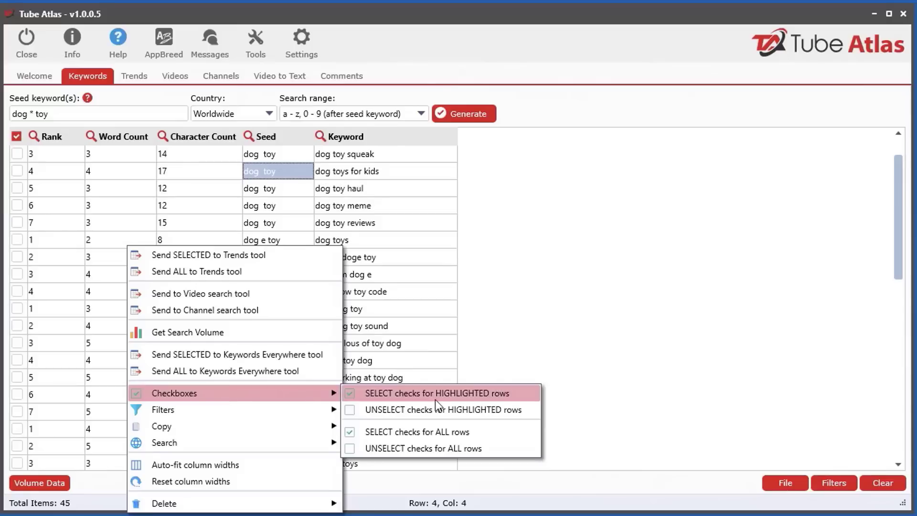
Check all keyword rows, and uncheck all of them again
{"action": "left_click", "coordinate": [13, 136]}
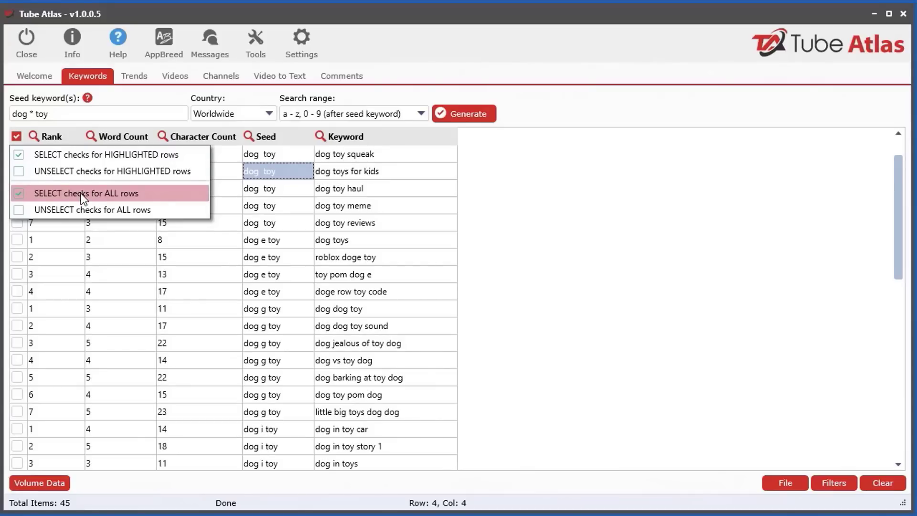
{"action": "left_click", "coordinate": [83, 197]}
{"action": "left_click", "coordinate": [15, 137]}
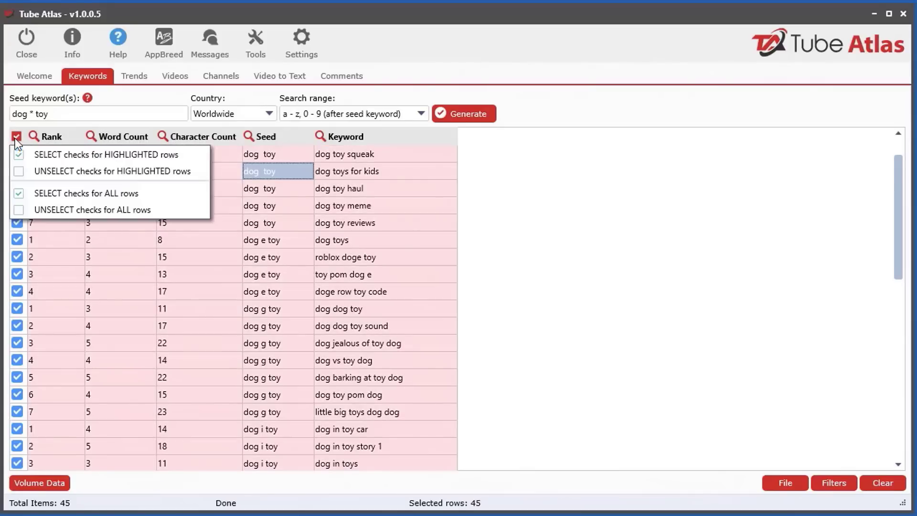
{"action": "left_click", "coordinate": [104, 214]}
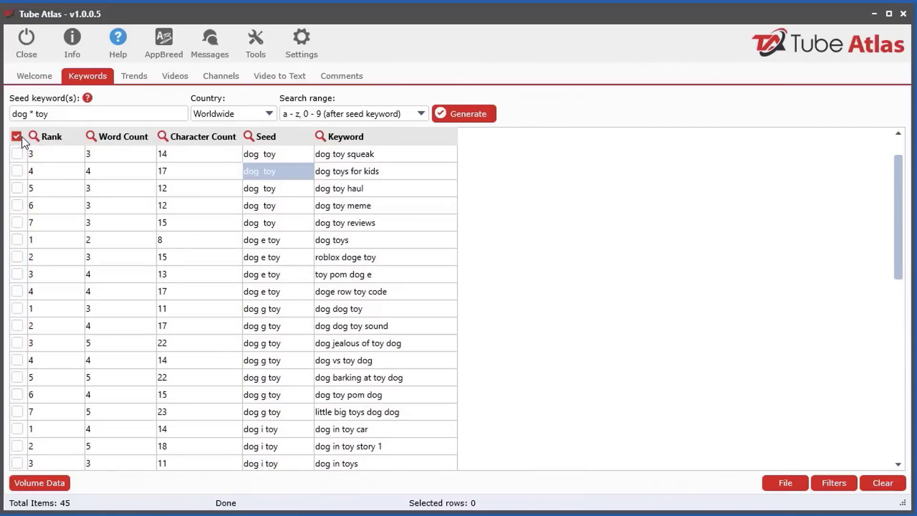
Highlight a cell in the "doge row toy code" row and check the highlighted row
{"action": "left_click", "coordinate": [21, 136]}
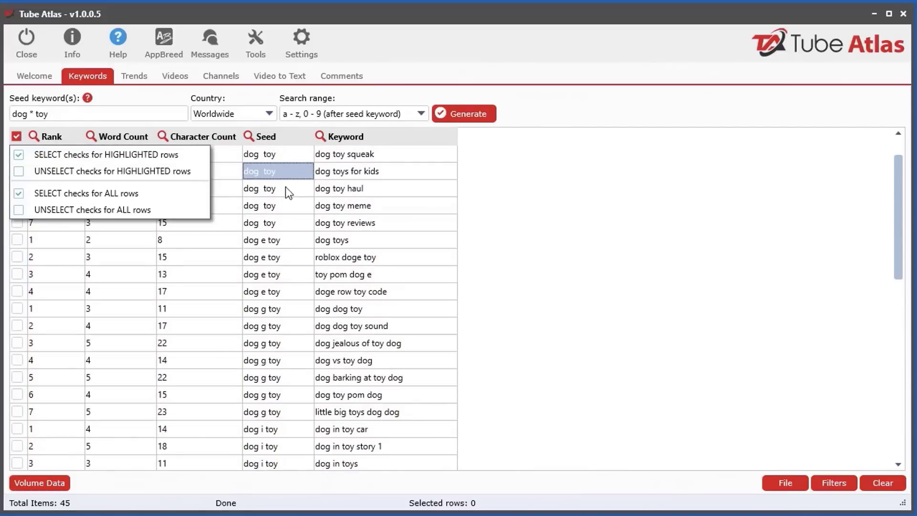
{"action": "left_click", "coordinate": [266, 209]}
{"action": "left_click", "coordinate": [272, 258]}
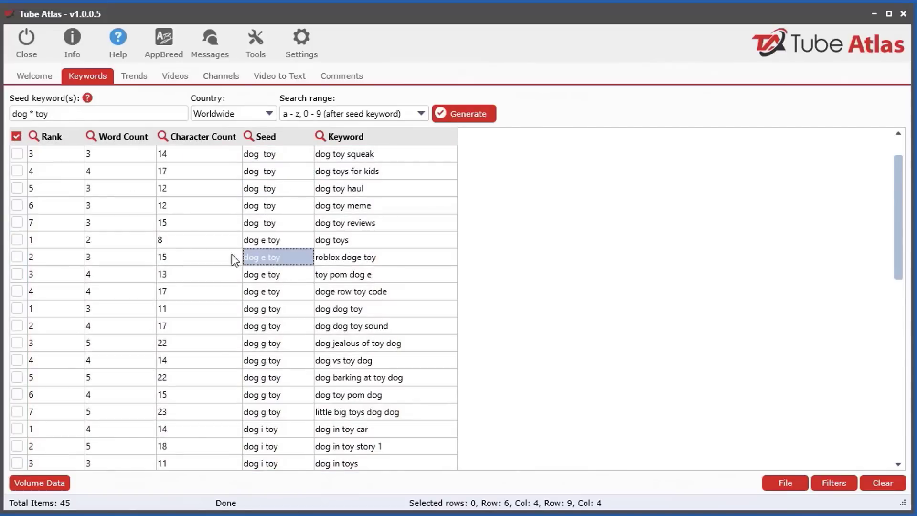
{"action": "left_click", "coordinate": [171, 210]}
{"action": "left_click", "coordinate": [151, 185]}
{"action": "left_click", "coordinate": [408, 210]}
{"action": "left_click", "coordinate": [181, 293]}
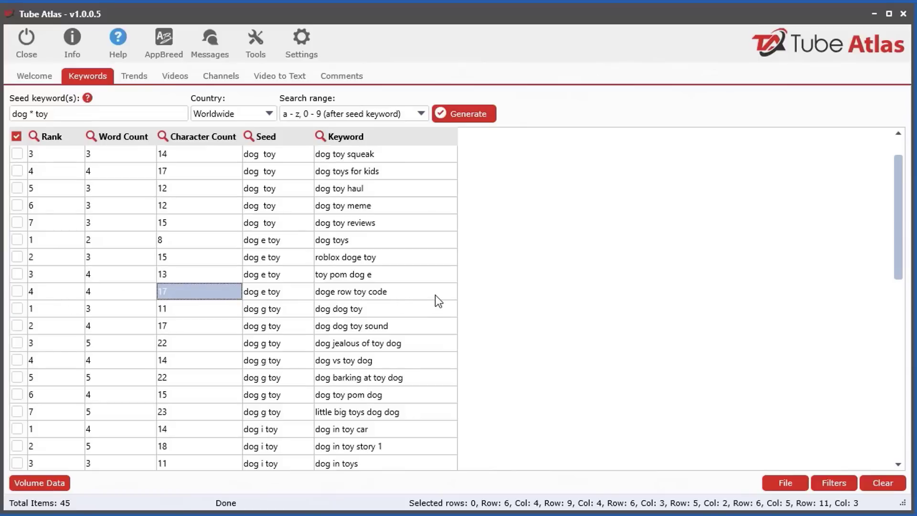
{"action": "left_click", "coordinate": [16, 137]}
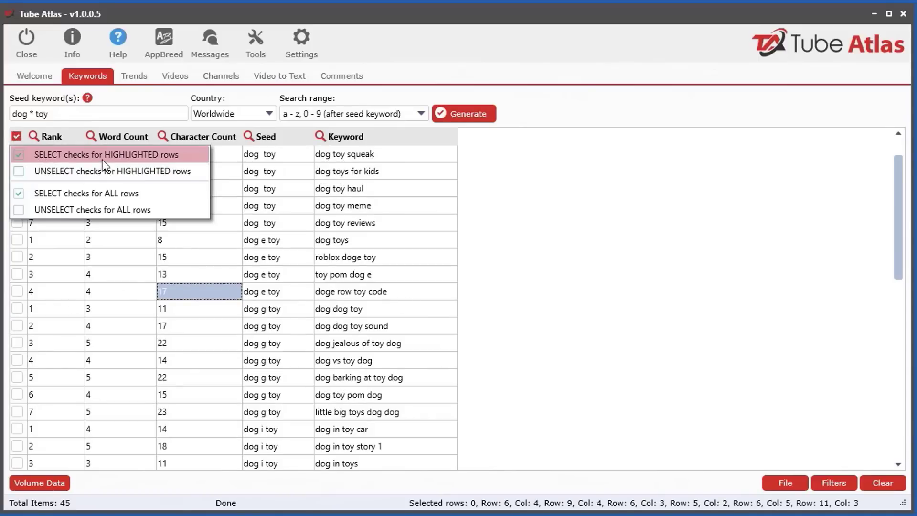
{"action": "left_click", "coordinate": [136, 159]}
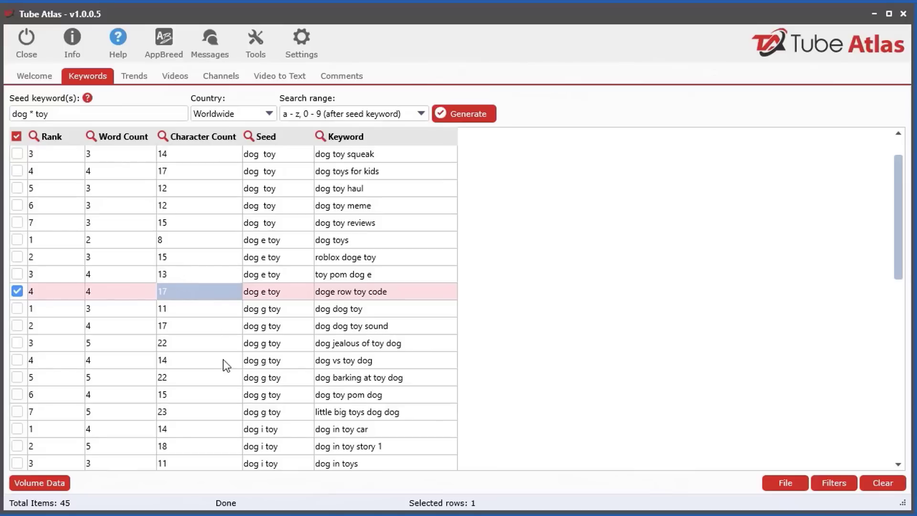
Add "dog barking at toy dog", "dog toy reviews", "dog toy meme" and "dog toy haul" to the highlighted rows, check them, and uncheck all highlighted rows
{"action": "left_click", "coordinate": [210, 381]}
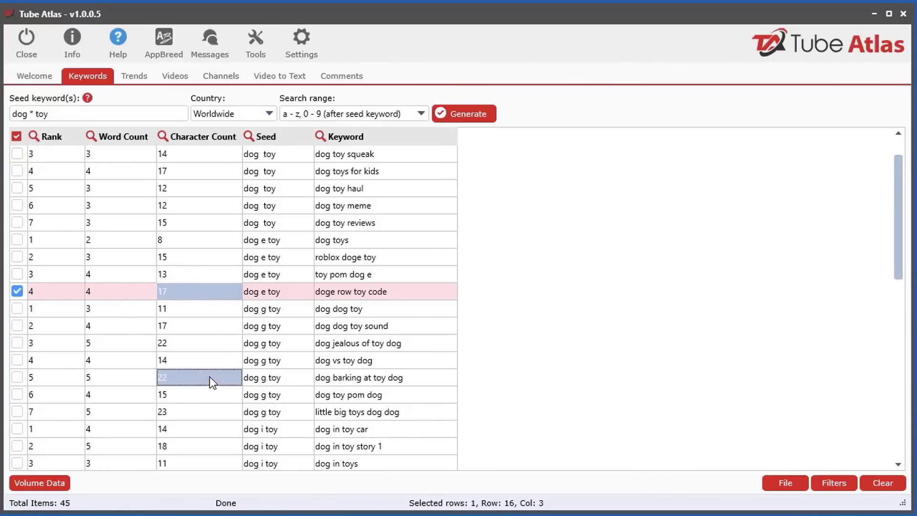
{"action": "left_click", "coordinate": [144, 223], "text": "ctrl"}
{"action": "left_click", "coordinate": [182, 206], "text": "ctrl"}
{"action": "left_click", "coordinate": [322, 189], "text": "ctrl"}
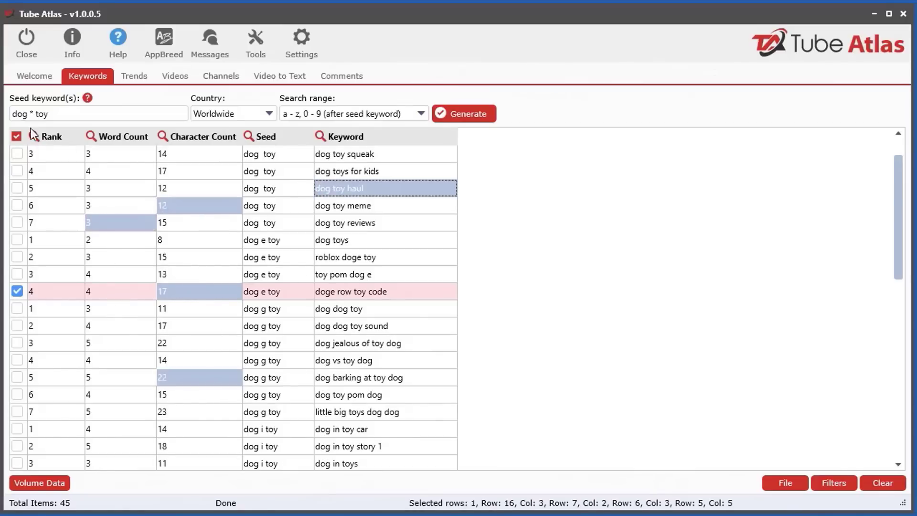
{"action": "left_click", "coordinate": [15, 138]}
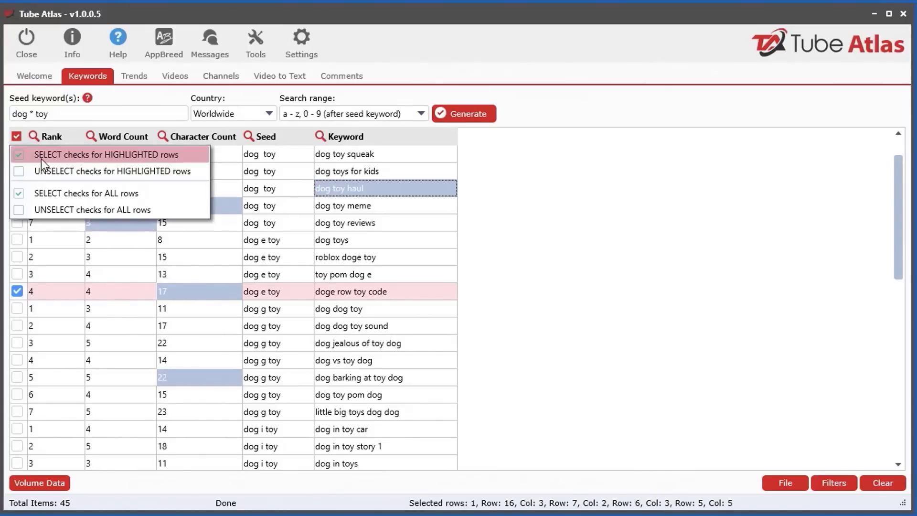
{"action": "left_click", "coordinate": [116, 155]}
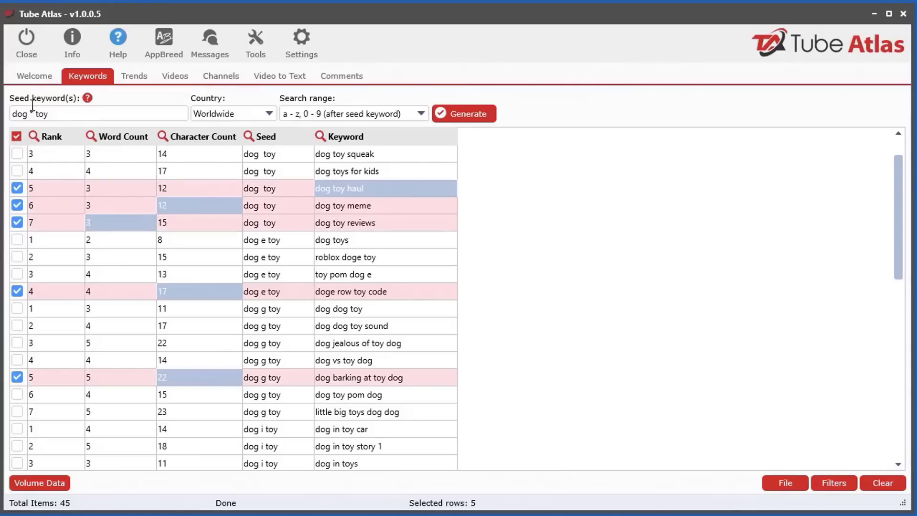
{"action": "left_click", "coordinate": [19, 135]}
{"action": "left_click", "coordinate": [71, 171]}
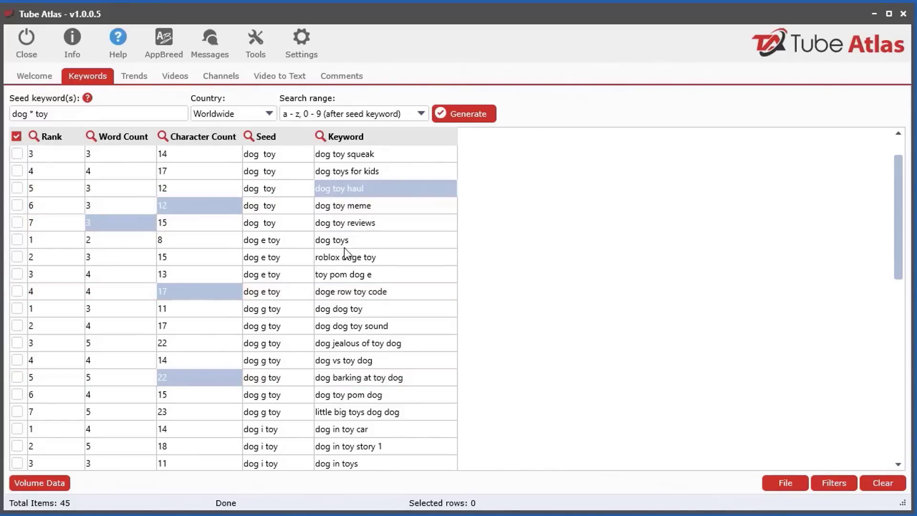
Open the filter settings for the keyword rows
{"action": "left_click", "coordinate": [269, 239]}
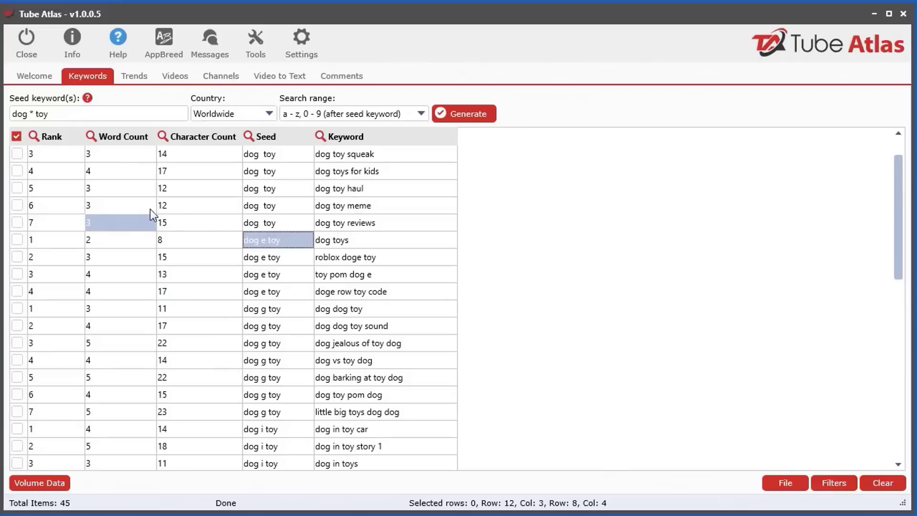
{"action": "right_click", "coordinate": [207, 220]}
{"action": "mouse_move", "coordinate": [301, 385]}
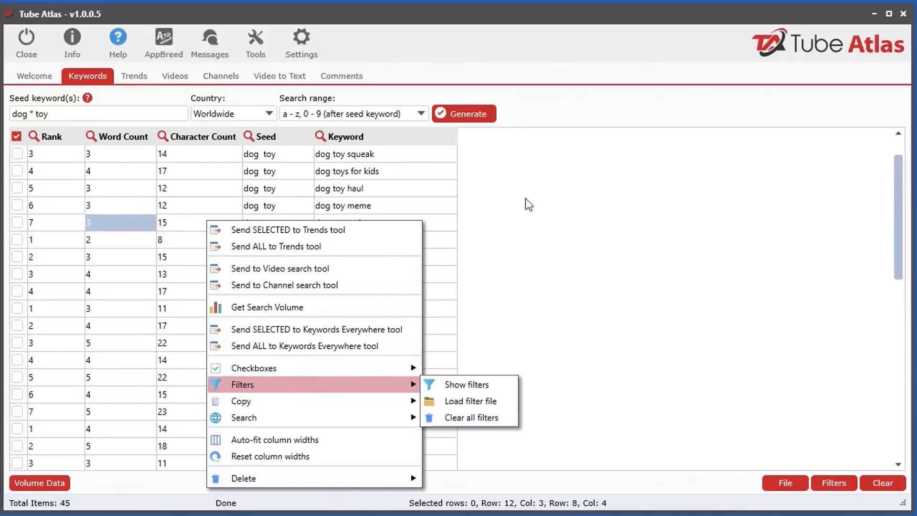
{"action": "left_click", "coordinate": [411, 196]}
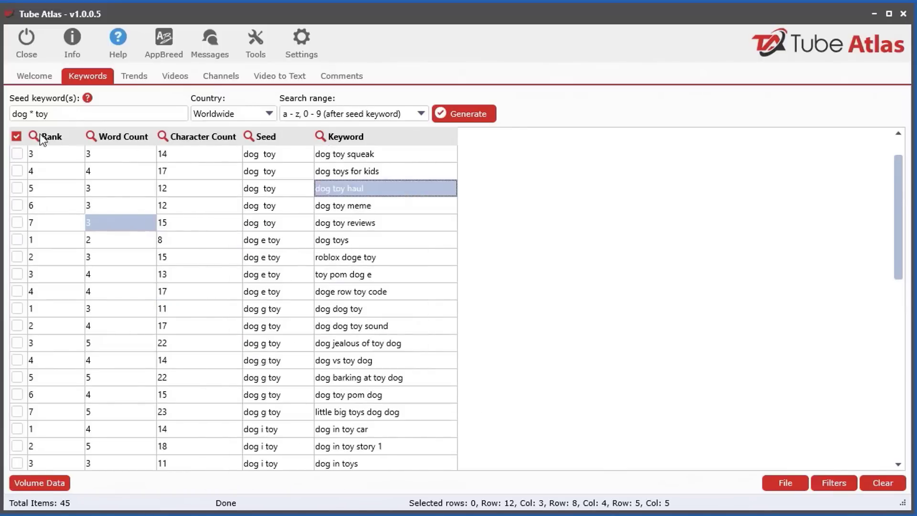
{"action": "right_click", "coordinate": [230, 202]}
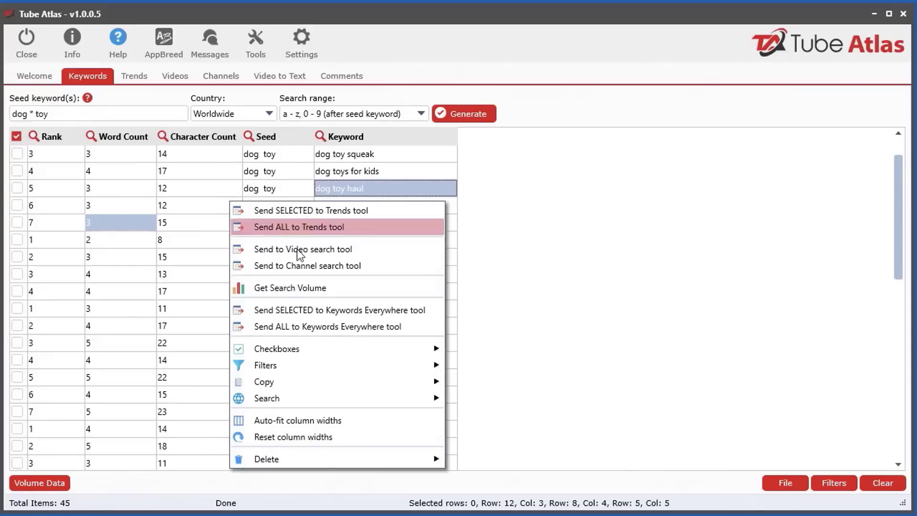
{"action": "mouse_move", "coordinate": [362, 365]}
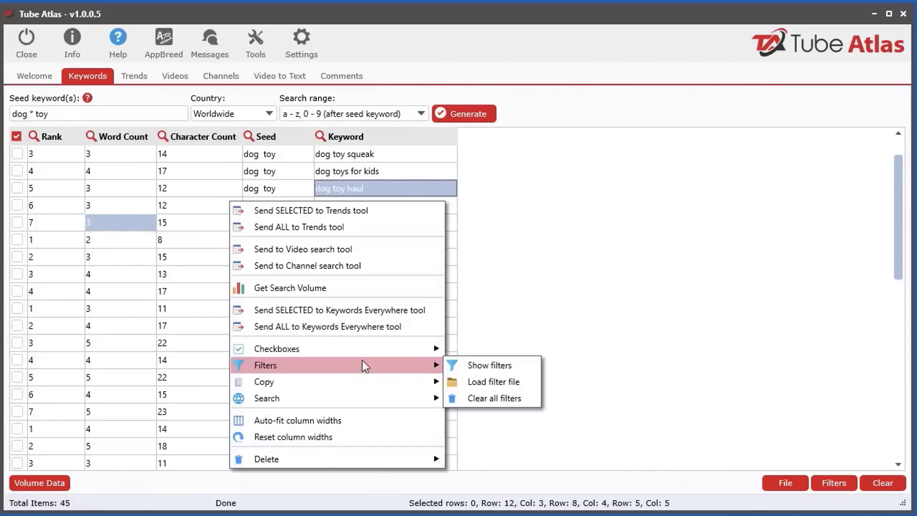
{"action": "left_click", "coordinate": [494, 368]}
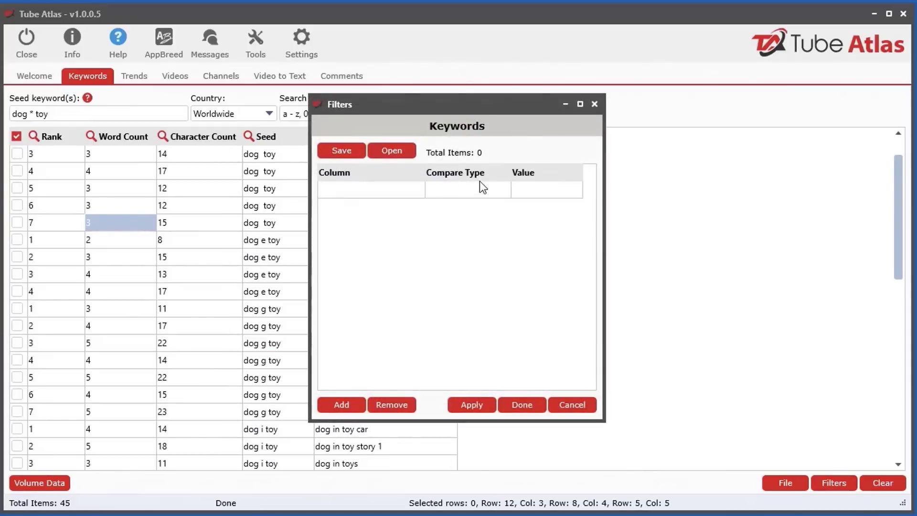
Add a filter requiring Seed to contain "e" and apply it to the keyword rows
{"action": "left_click", "coordinate": [352, 191]}
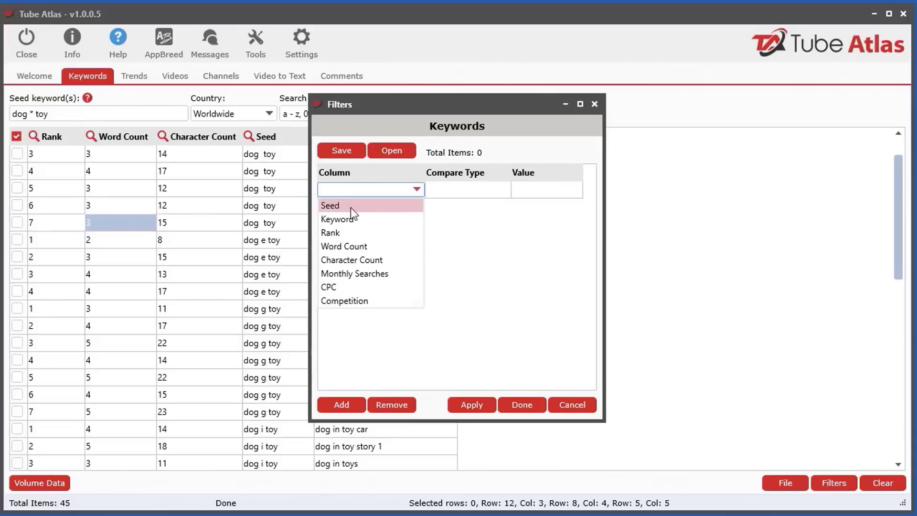
{"action": "left_click", "coordinate": [351, 206]}
{"action": "left_click", "coordinate": [477, 196]}
{"action": "left_click", "coordinate": [477, 190]}
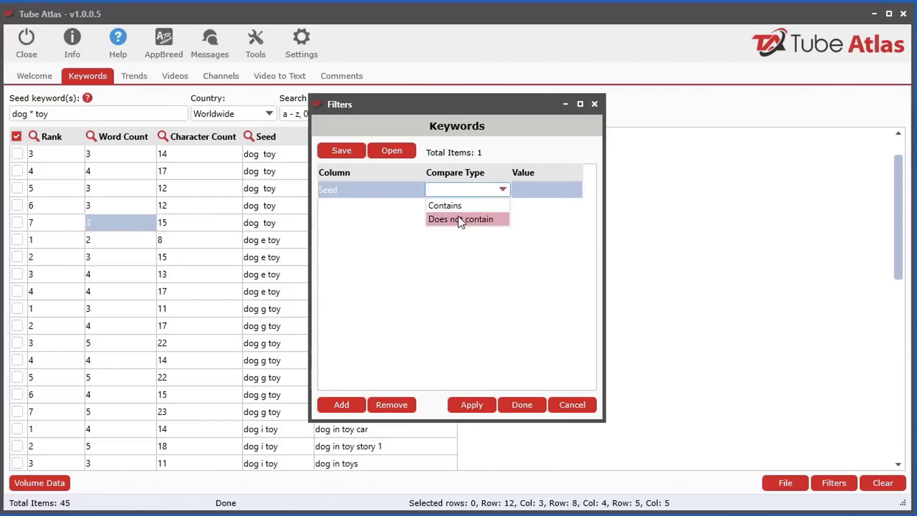
{"action": "left_click", "coordinate": [458, 205]}
{"action": "left_click", "coordinate": [529, 192]}
{"action": "left_click_drag", "start_coordinate": [525, 104], "coordinate": [643, 127]}
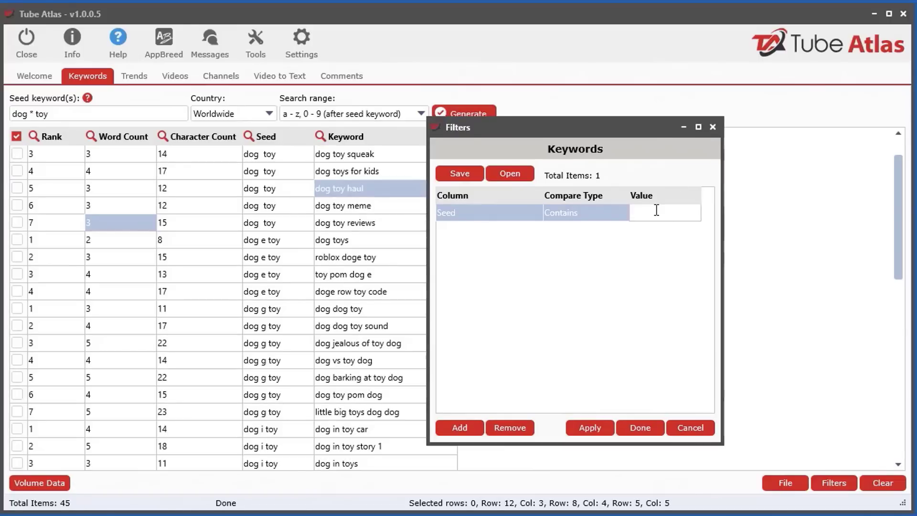
{"action": "type", "text": "e"}
{"action": "left_click", "coordinate": [591, 427]}
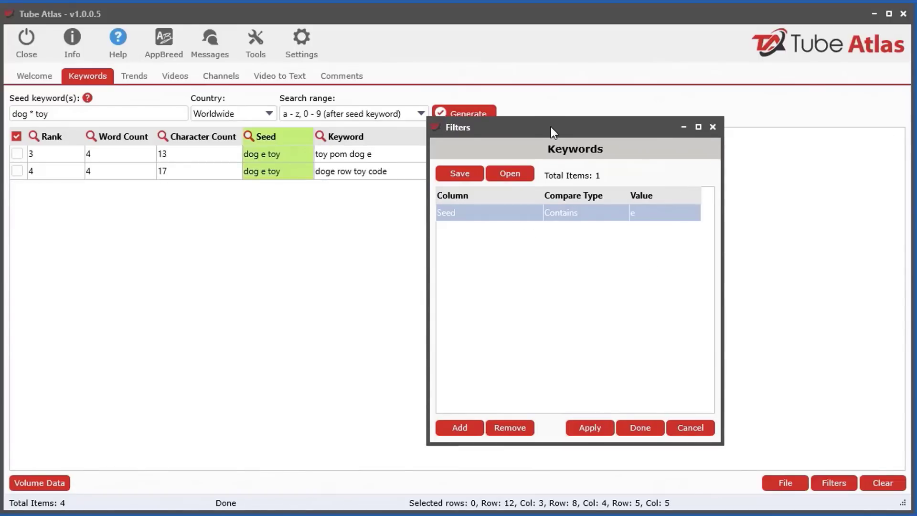
Close the filter settings and clear all filters from the keyword rows
{"action": "left_click_drag", "start_coordinate": [566, 127], "coordinate": [541, 120]}
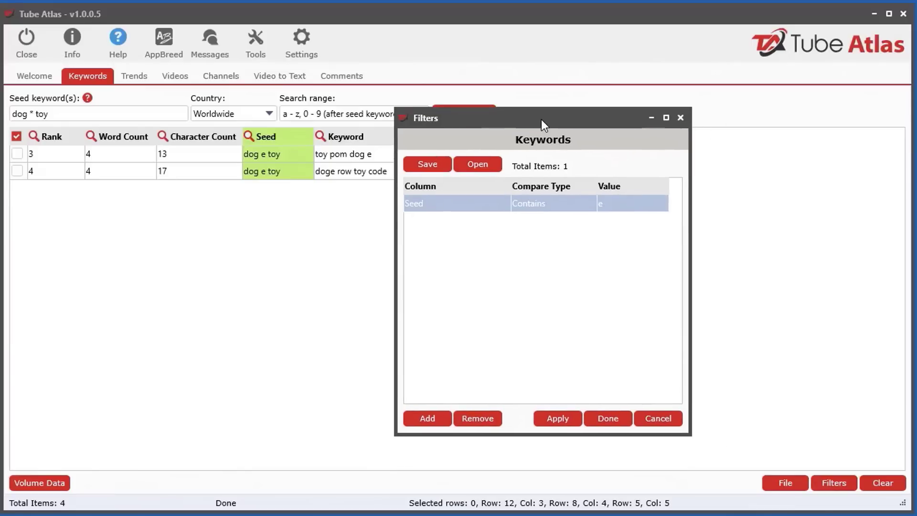
{"action": "left_click", "coordinate": [668, 418]}
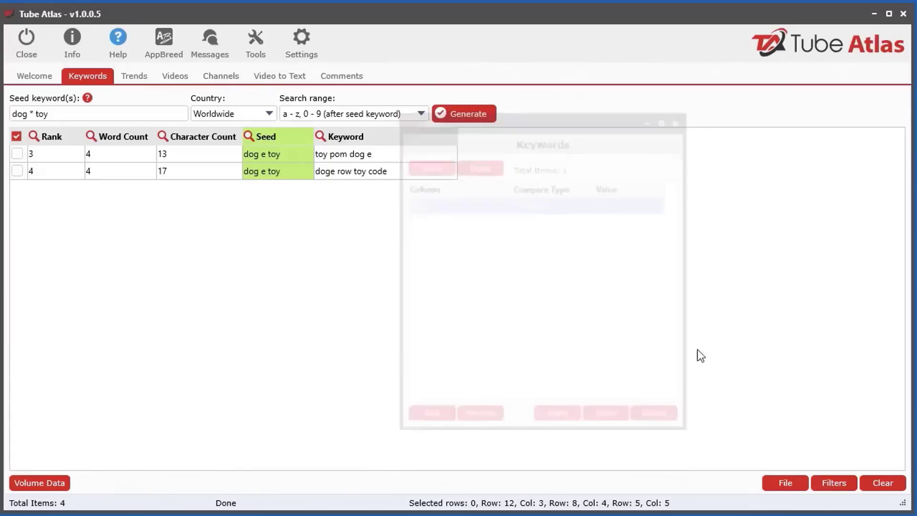
{"action": "left_click", "coordinate": [832, 482]}
{"action": "left_click", "coordinate": [840, 499]}
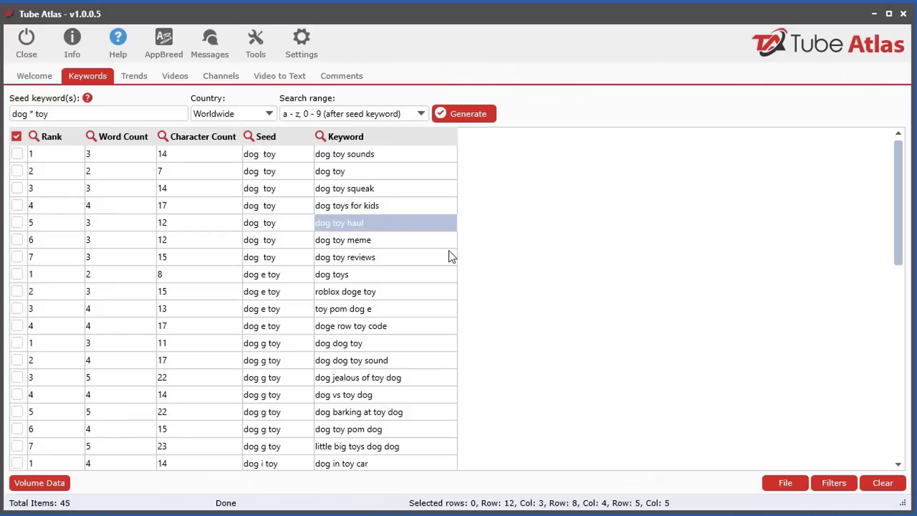
Check the six consecutive keyword rows from "dog toy squeak" through "dog toys"
{"action": "left_click", "coordinate": [366, 264]}
{"action": "right_click", "coordinate": [344, 234]}
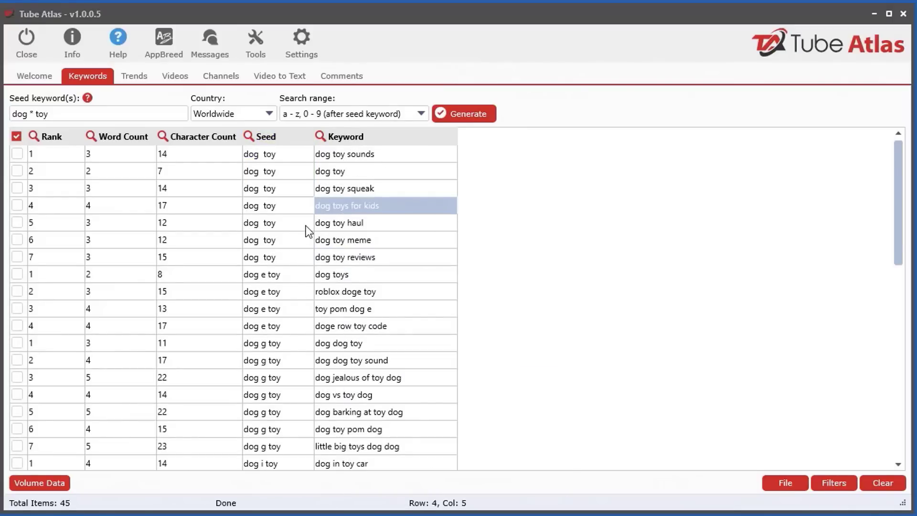
{"action": "right_click", "coordinate": [305, 226]}
{"action": "mouse_move", "coordinate": [368, 401]}
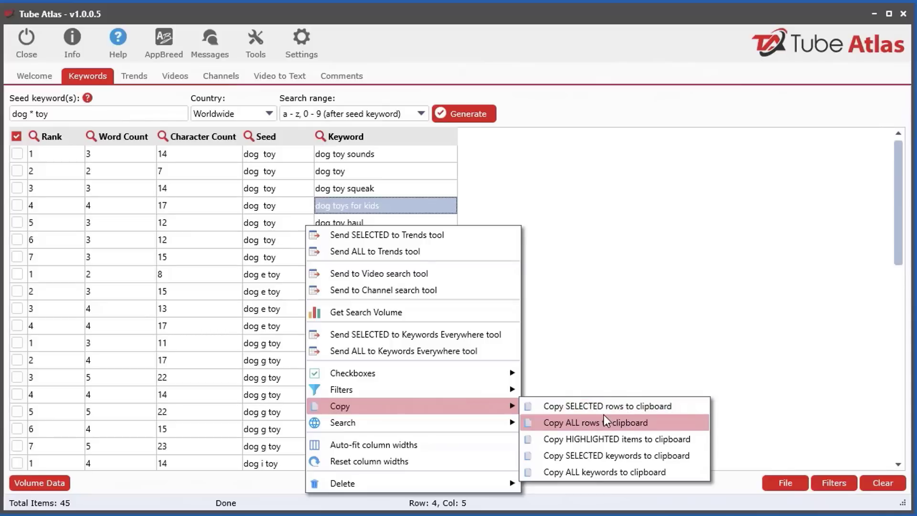
{"action": "left_click", "coordinate": [20, 265]}
{"action": "left_click", "coordinate": [17, 257]}
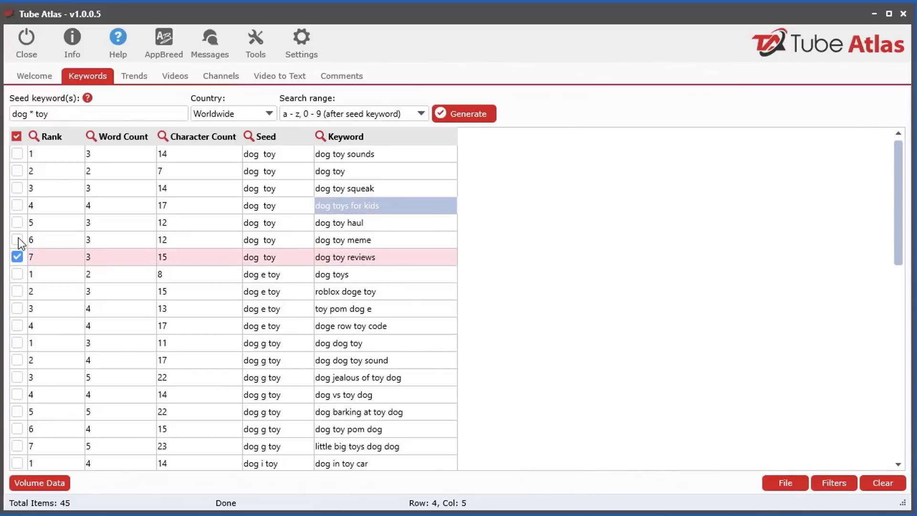
{"action": "left_click", "coordinate": [17, 239]}
{"action": "left_click", "coordinate": [17, 222]}
{"action": "left_click", "coordinate": [18, 205]}
{"action": "left_click", "coordinate": [17, 188]}
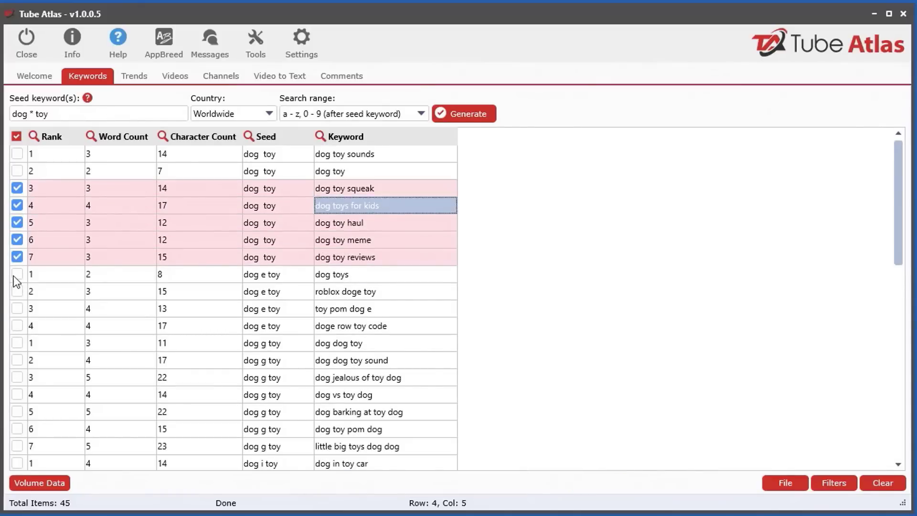
{"action": "left_click", "coordinate": [17, 274]}
Copy the checked keywords to the clipboard, paste them into a blank Notepad document and put Notepad away
{"action": "right_click", "coordinate": [249, 257]}
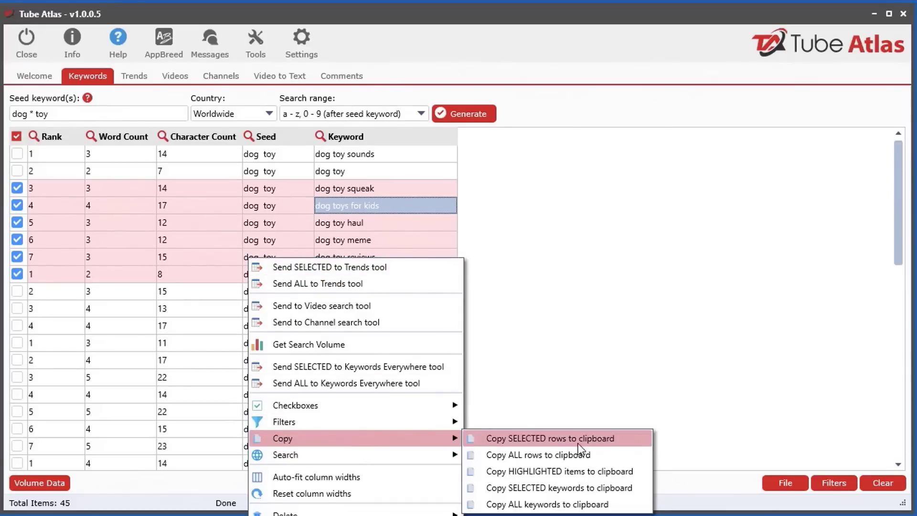
{"action": "left_click", "coordinate": [560, 486]}
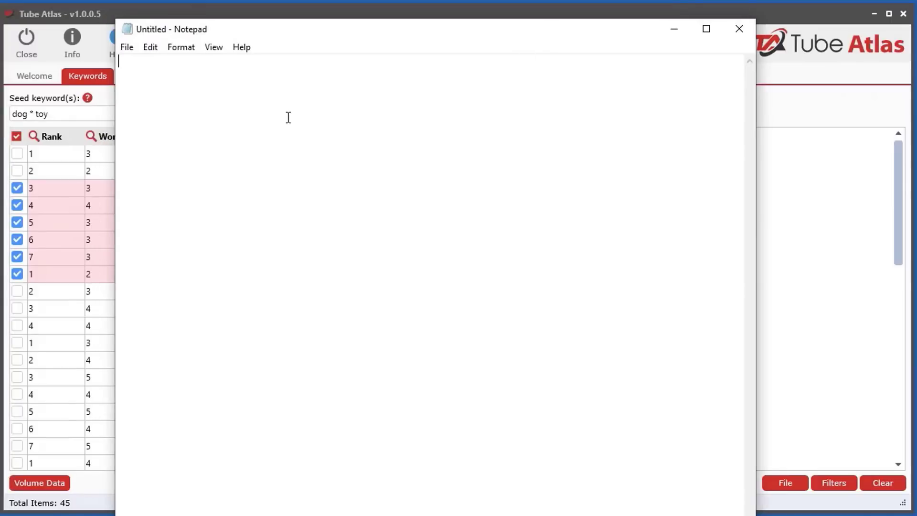
{"action": "right_click", "coordinate": [286, 117]}
{"action": "left_click", "coordinate": [324, 178]}
{"action": "left_click_drag", "start_coordinate": [374, 38], "coordinate": [616, 140]}
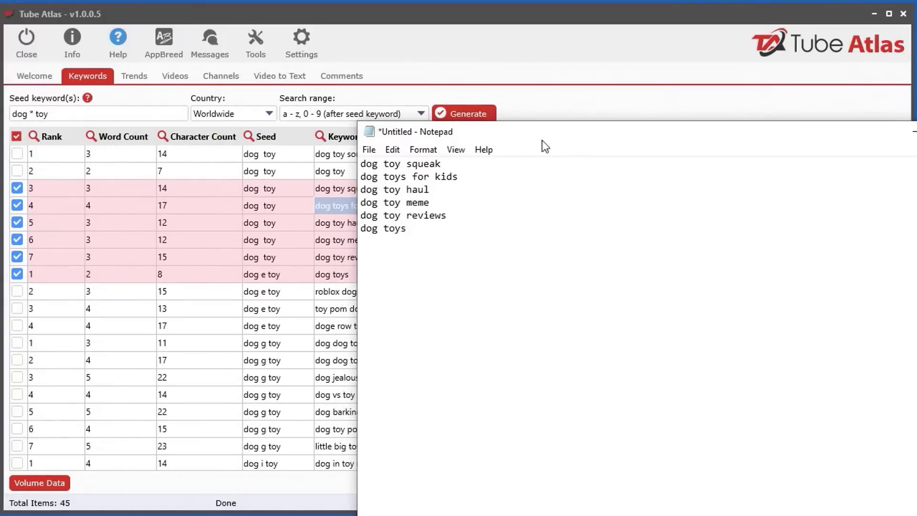
{"action": "left_click", "coordinate": [914, 131]}
Search Google Trends for the checked keywords
{"action": "right_click", "coordinate": [256, 216]}
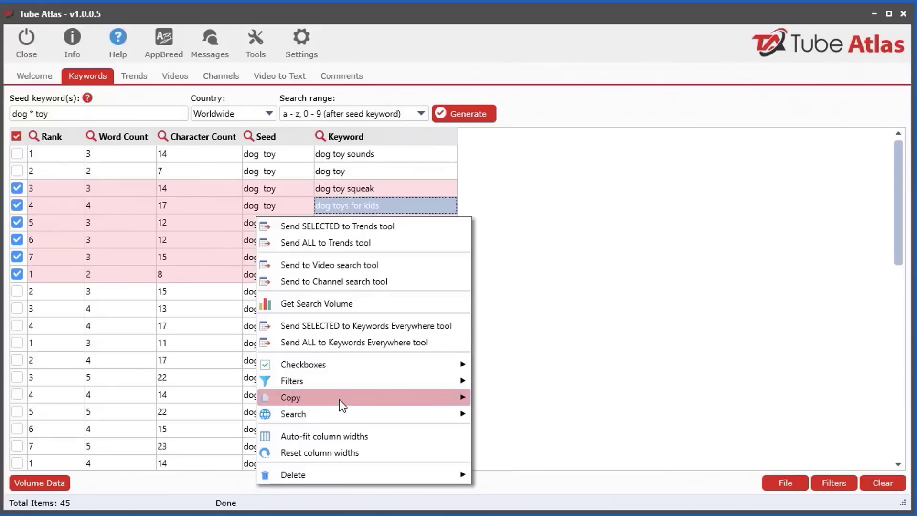
{"action": "mouse_move", "coordinate": [412, 396]}
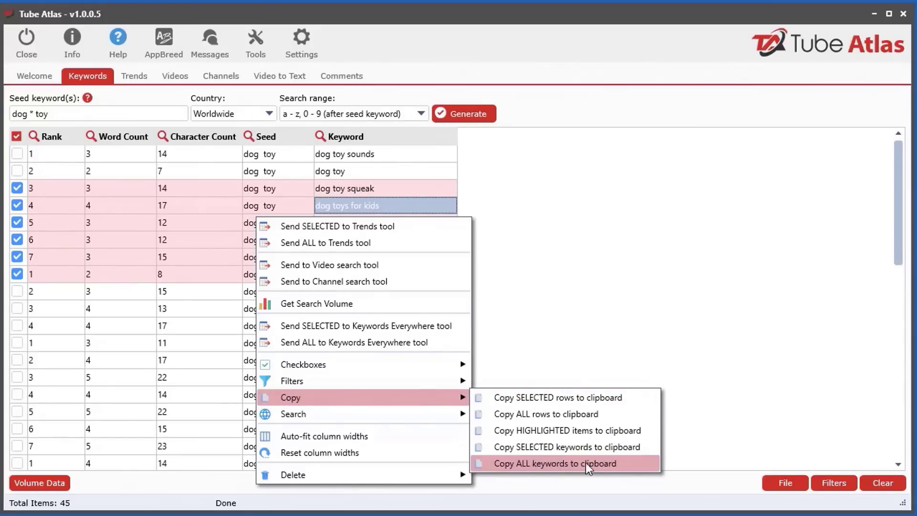
{"action": "mouse_move", "coordinate": [360, 416]}
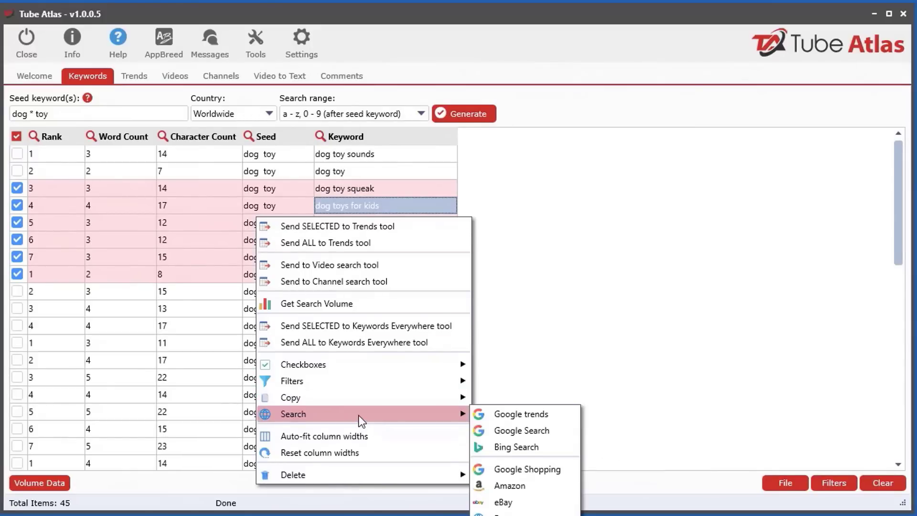
{"action": "right_click", "coordinate": [359, 154]}
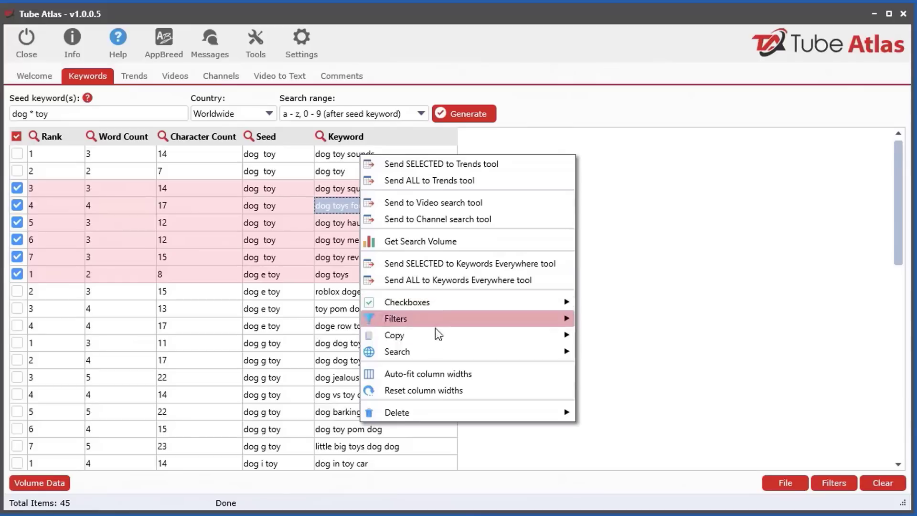
{"action": "mouse_move", "coordinate": [434, 355]}
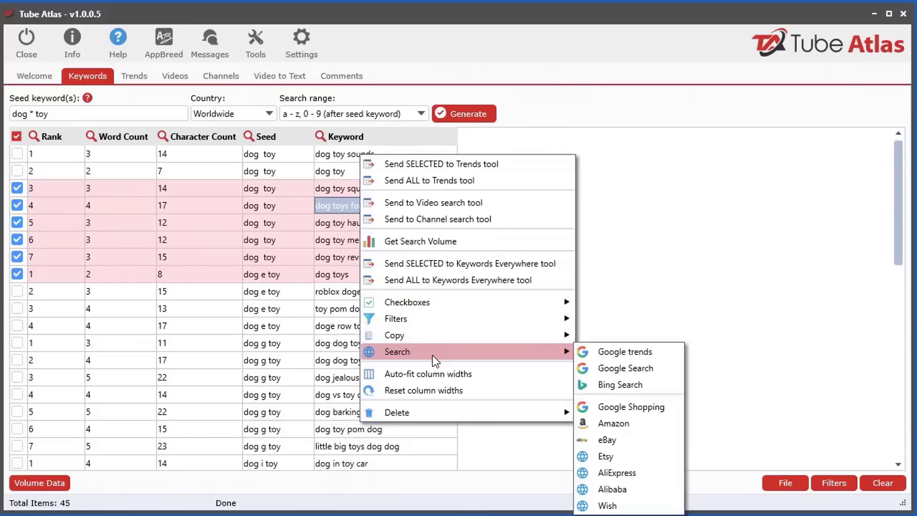
{"action": "left_click", "coordinate": [634, 352]}
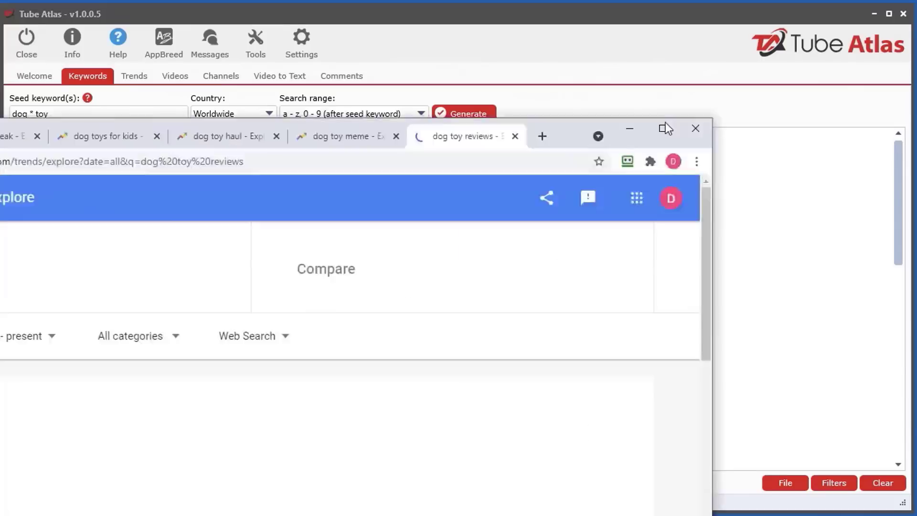
Look through the Google Trends pages for the checked keywords in the browser and return to Tube Atlas
{"action": "left_click_drag", "start_coordinate": [581, 123], "coordinate": [779, 6]}
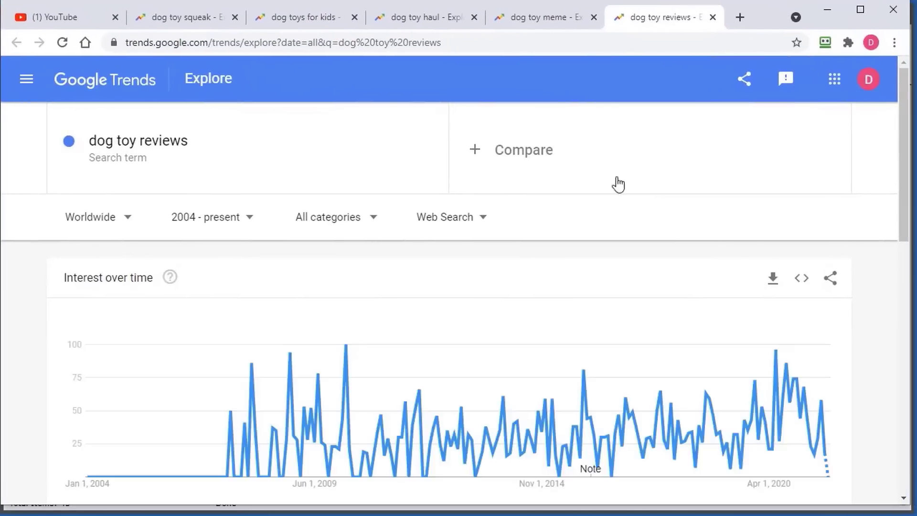
{"action": "left_click", "coordinate": [205, 19]}
{"action": "left_click", "coordinate": [307, 18]}
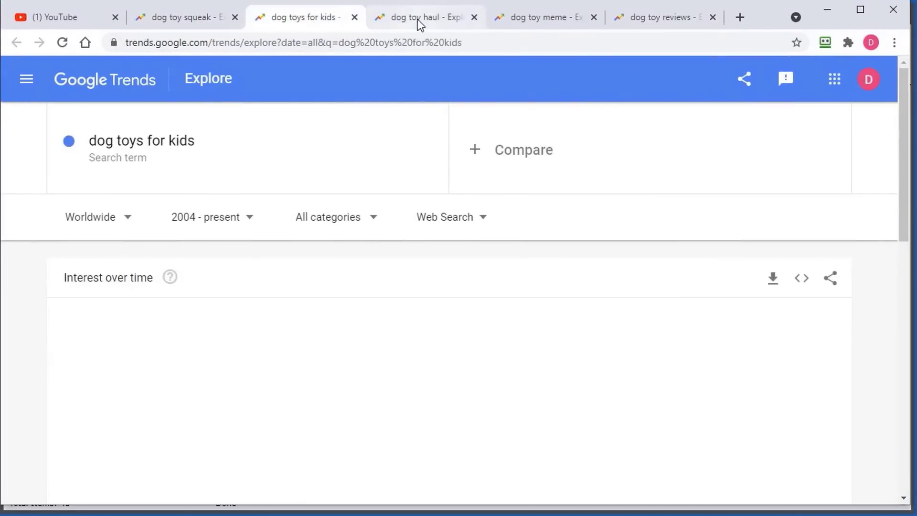
{"action": "left_click", "coordinate": [417, 19]}
{"action": "left_click", "coordinate": [560, 22]}
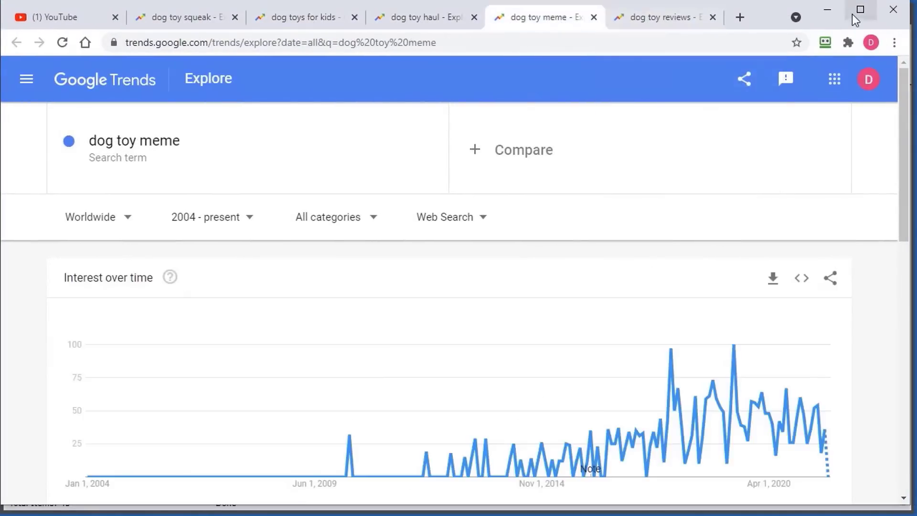
{"action": "left_click", "coordinate": [826, 9]}
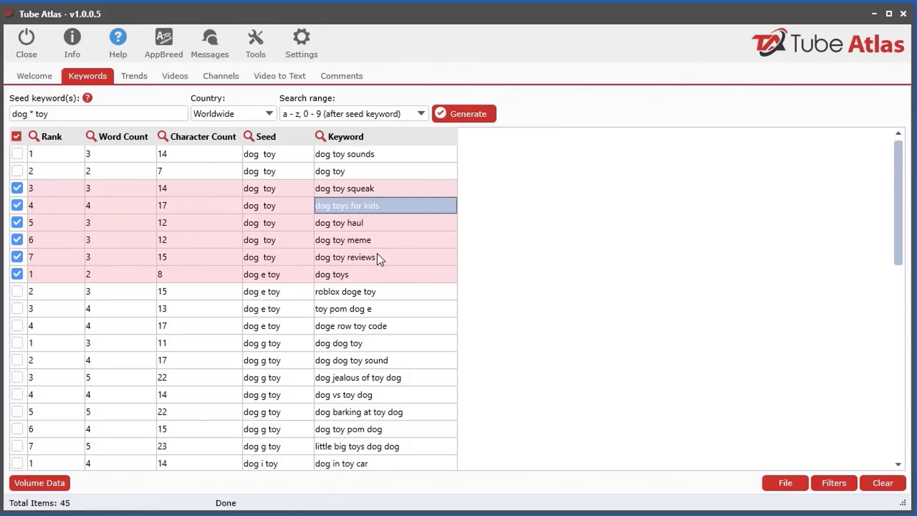
Search Etsy for the checked keywords
{"action": "right_click", "coordinate": [328, 233]}
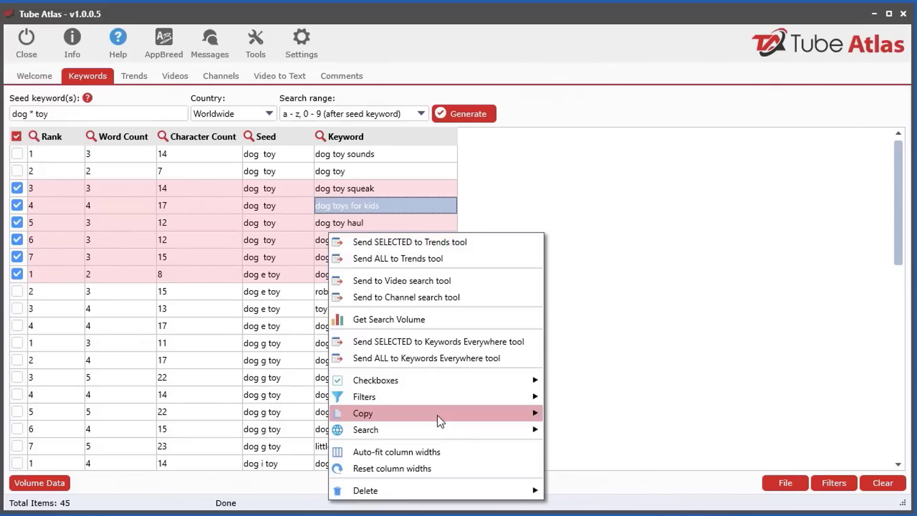
{"action": "right_click", "coordinate": [311, 166]}
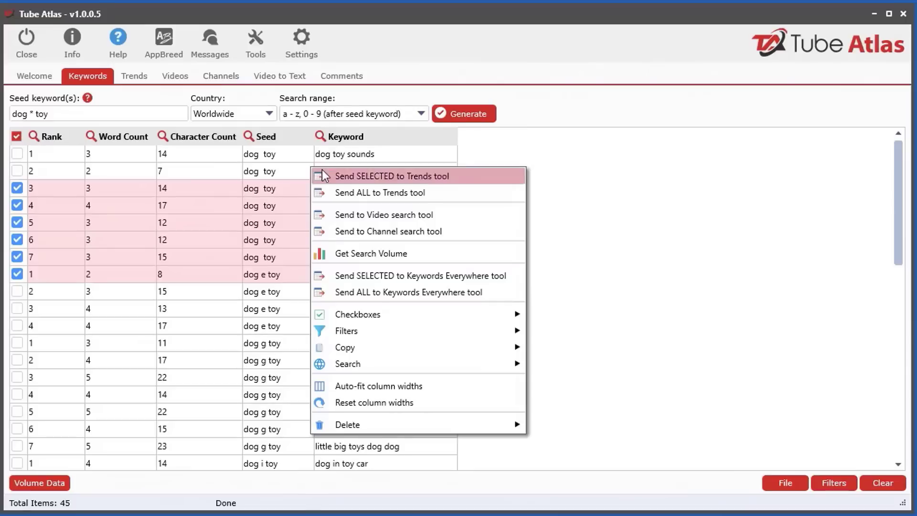
{"action": "mouse_move", "coordinate": [380, 363]}
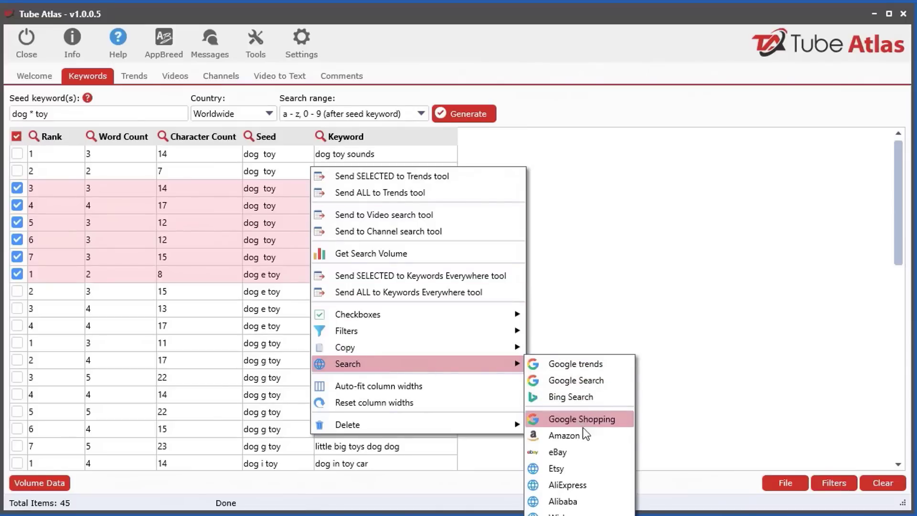
{"action": "left_click", "coordinate": [566, 470]}
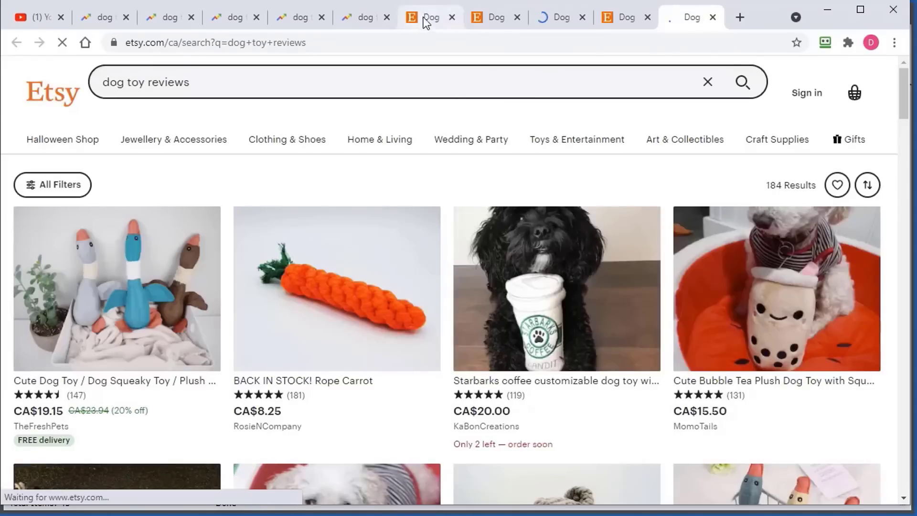
Look through the Etsy result pages for the checked keywords in the browser and return to Tube Atlas
{"action": "left_click", "coordinate": [429, 17]}
{"action": "left_click", "coordinate": [492, 15]}
{"action": "left_click", "coordinate": [565, 13]}
{"action": "left_click", "coordinate": [626, 18]}
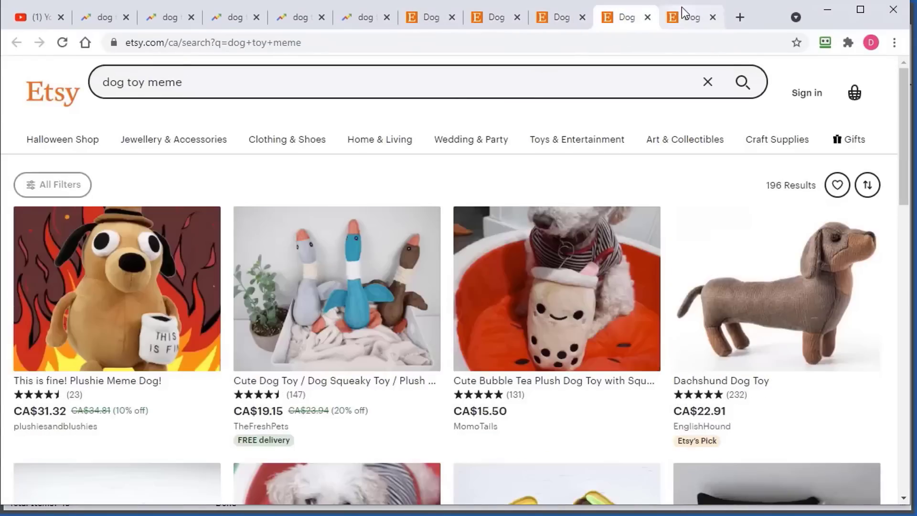
{"action": "left_click", "coordinate": [688, 17]}
{"action": "left_click", "coordinate": [828, 10]}
View the delete options available for the keyword rows and leave them unused
{"action": "right_click", "coordinate": [225, 213]}
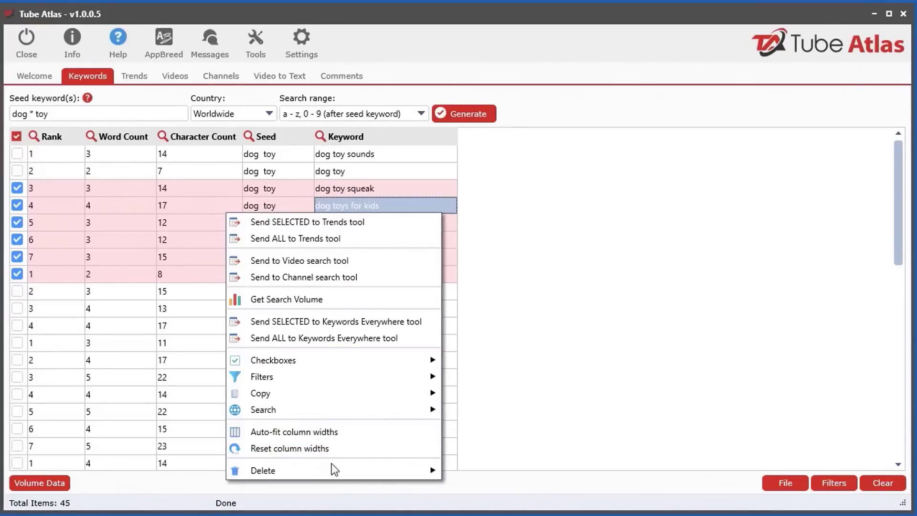
{"action": "mouse_move", "coordinate": [332, 469]}
{"action": "right_click", "coordinate": [307, 157]}
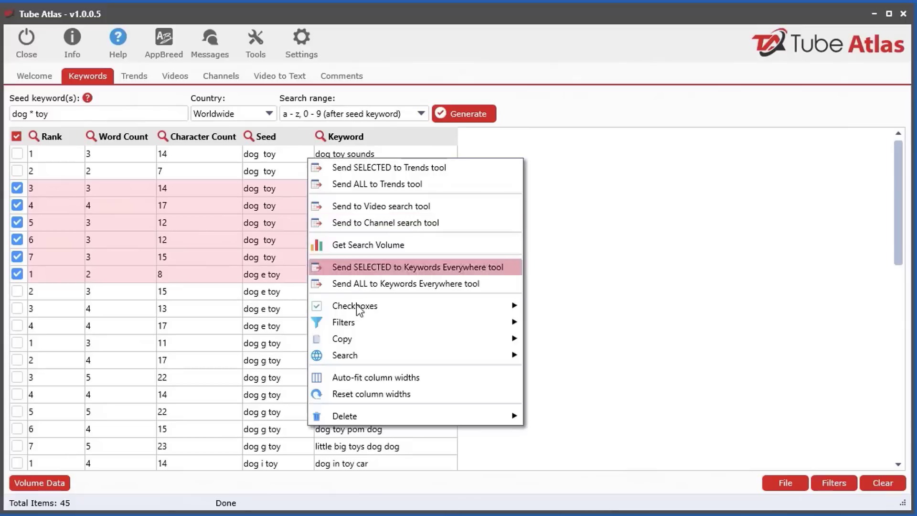
{"action": "mouse_move", "coordinate": [382, 417]}
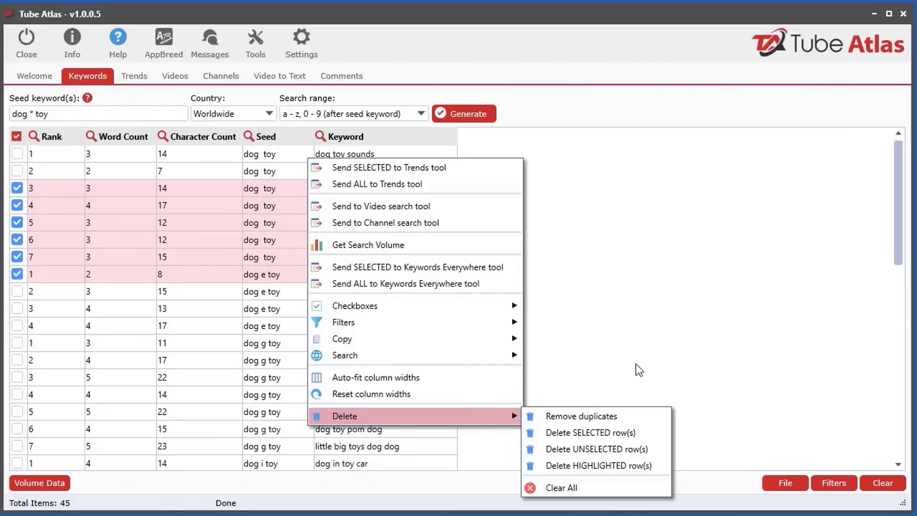
{"action": "left_click", "coordinate": [591, 208]}
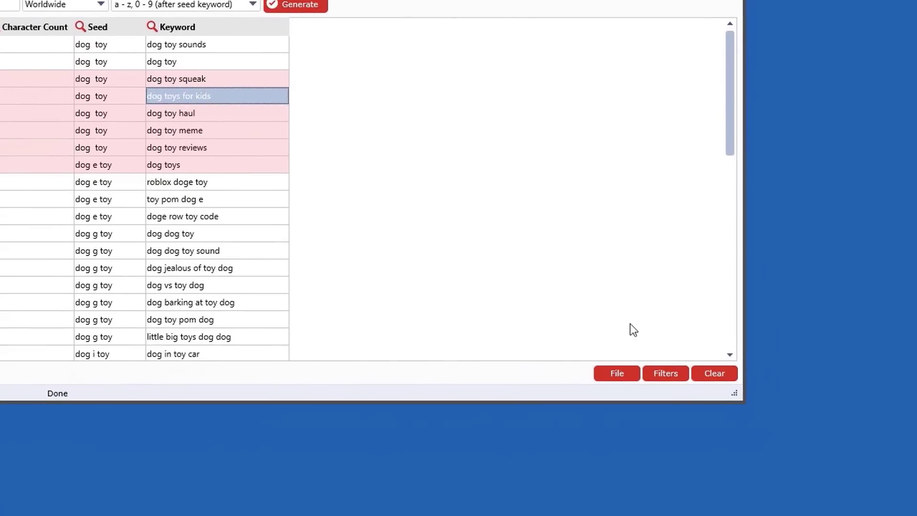
Shorten the Tube Atlas window so the whole list of file options fits on screen
{"action": "left_click", "coordinate": [615, 375]}
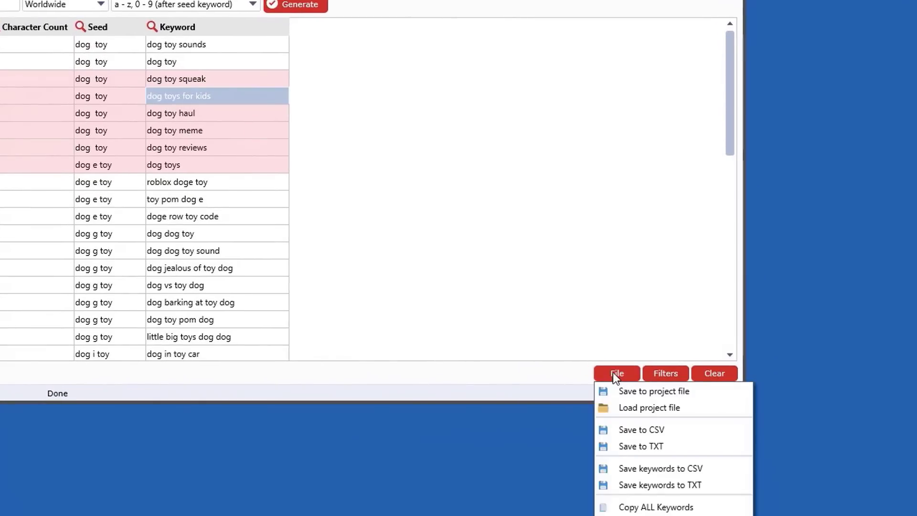
{"action": "left_click", "coordinate": [521, 326]}
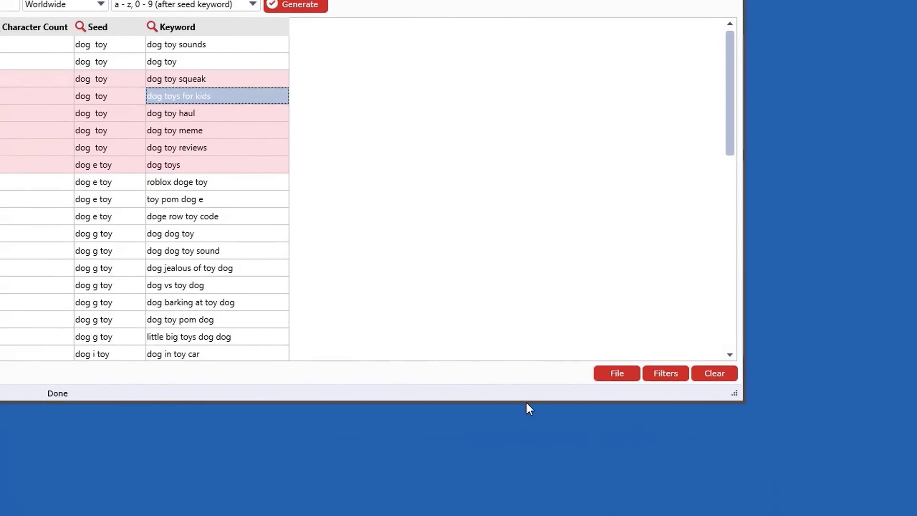
{"action": "left_click_drag", "start_coordinate": [525, 401], "coordinate": [573, 320]}
Save the keyword data as project file ta-keywords-data.takf in a new Documents folder named Tube Atlas Saves
{"action": "left_click", "coordinate": [606, 298]}
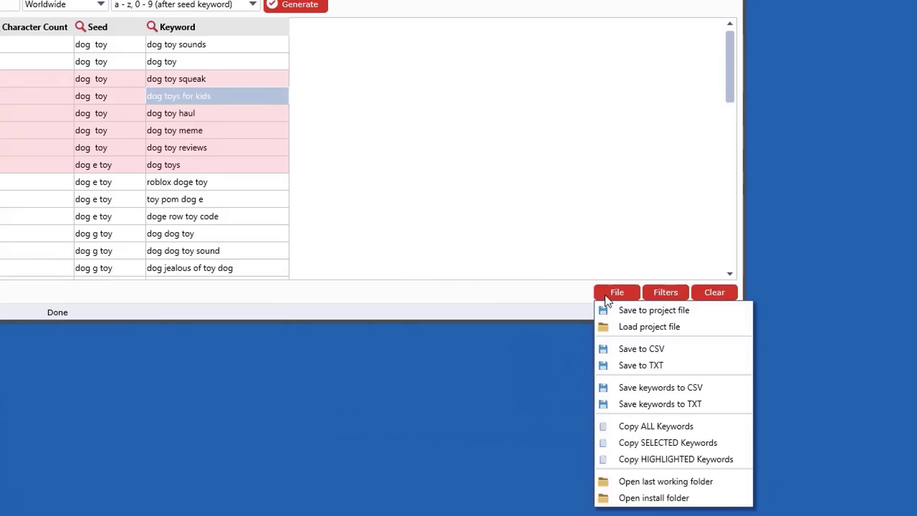
{"action": "left_click", "coordinate": [653, 312]}
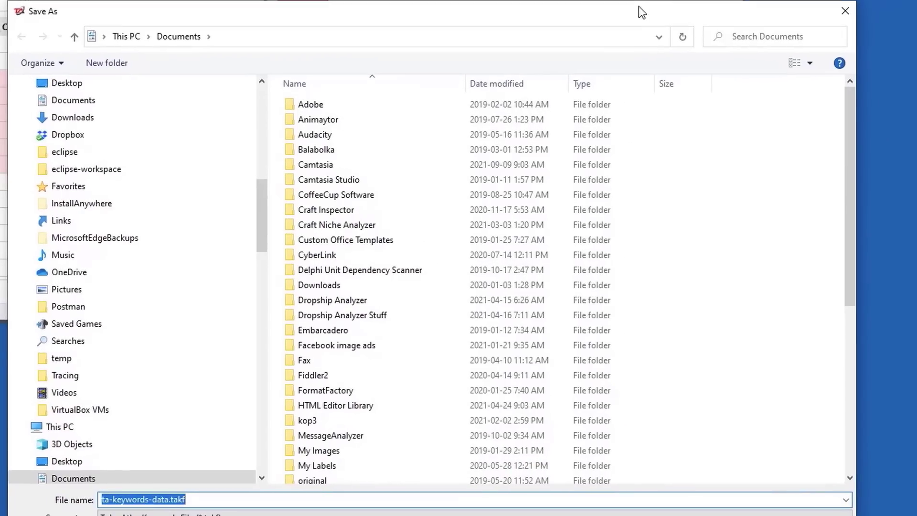
{"action": "left_click", "coordinate": [123, 68]}
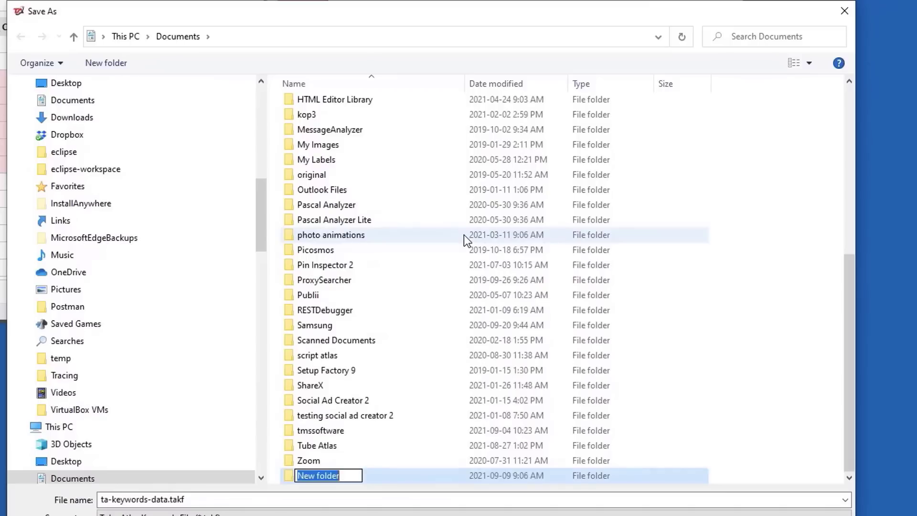
{"action": "type", "text": "Tube Atlas Saves"}
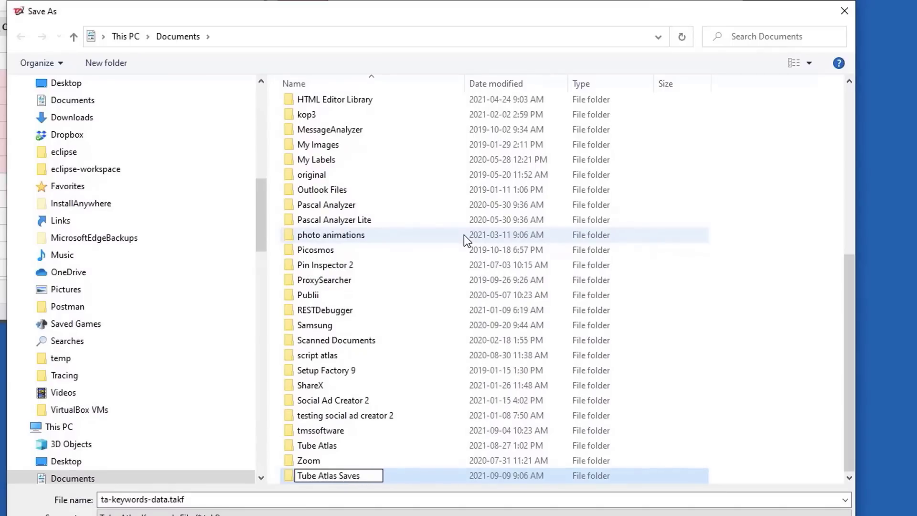
{"action": "key", "text": "Return"}
{"action": "key", "text": "Return"}
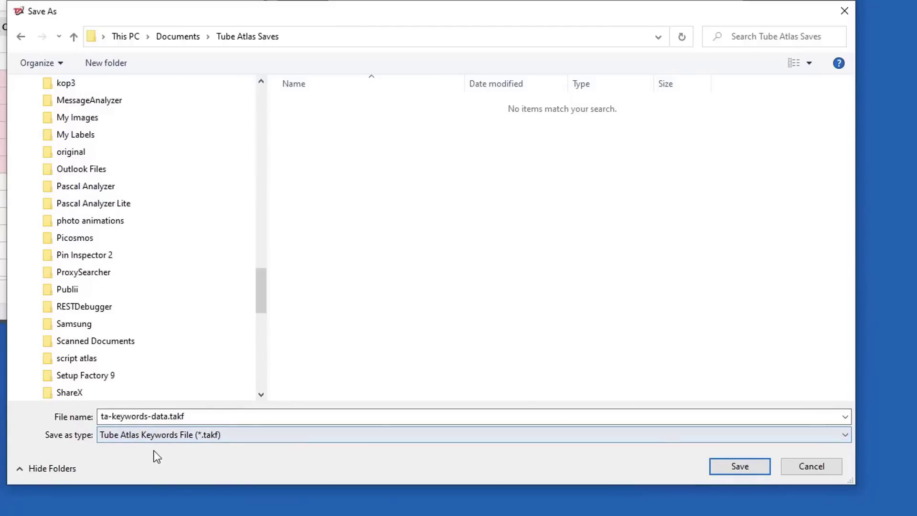
{"action": "left_click", "coordinate": [750, 471]}
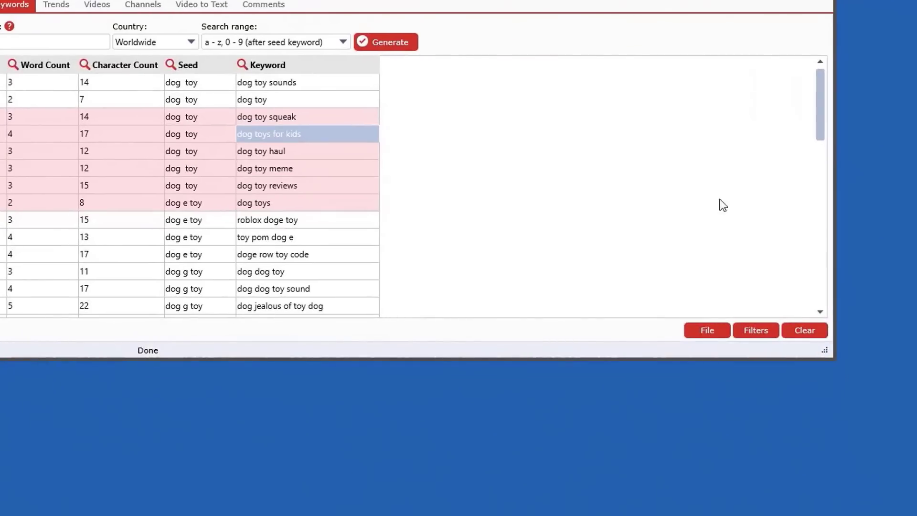
Clear all data from the keyword table
{"action": "left_click", "coordinate": [707, 331]}
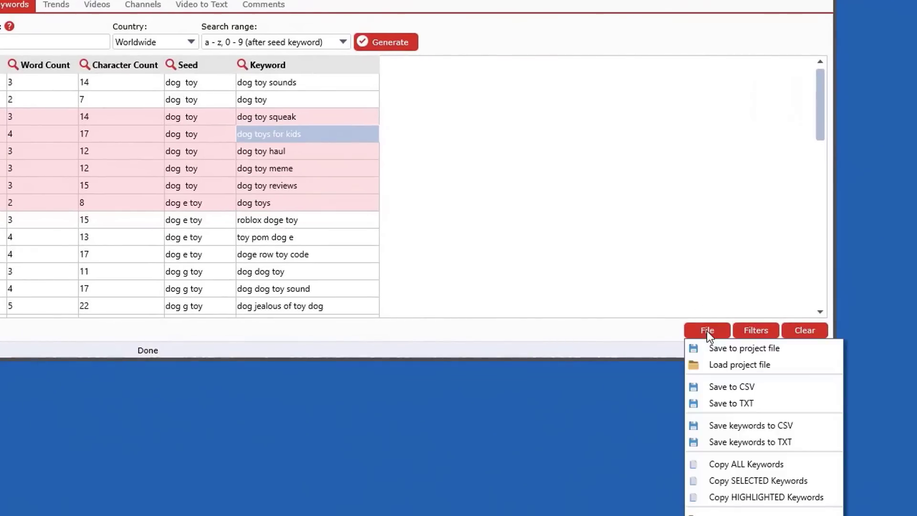
{"action": "left_click", "coordinate": [809, 330]}
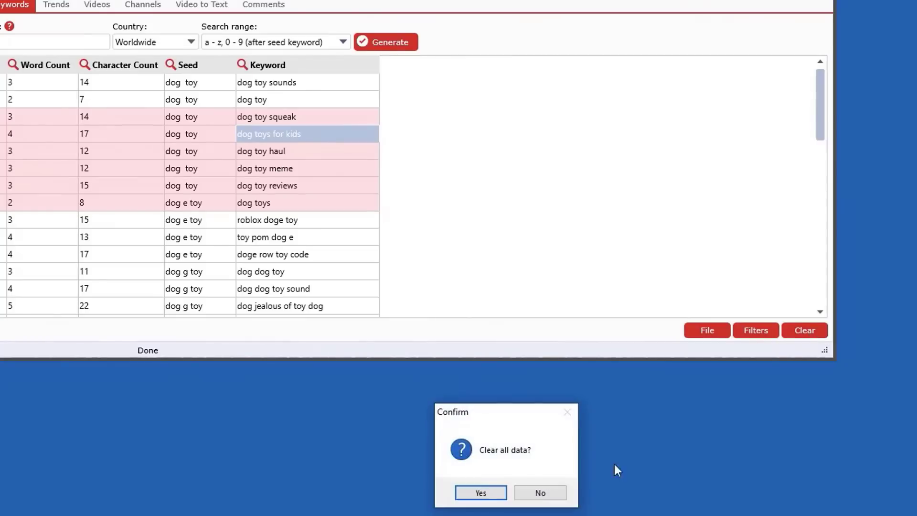
{"action": "left_click", "coordinate": [492, 493]}
Load the project file ta-keywords-data.takf from the Tube Atlas Saves folder
{"action": "left_click", "coordinate": [692, 331]}
{"action": "left_click", "coordinate": [715, 361]}
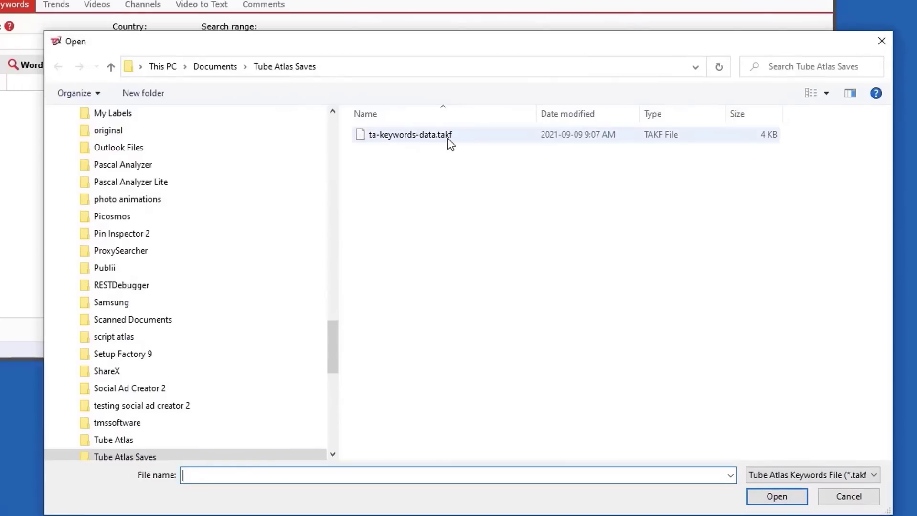
{"action": "left_click", "coordinate": [450, 137]}
{"action": "left_click", "coordinate": [777, 496]}
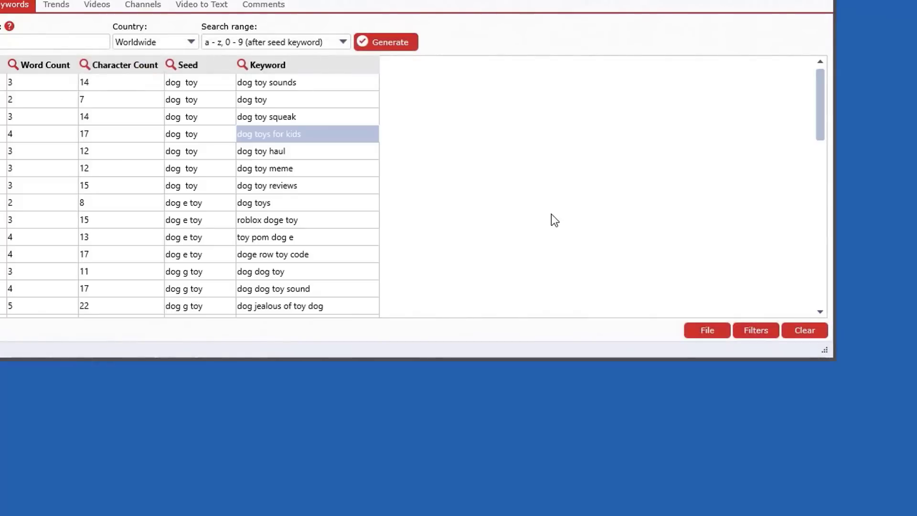
Save the keyword table as the CSV file ta-keywords-data.csv in the Tube Atlas Saves folder
{"action": "left_click", "coordinate": [700, 329]}
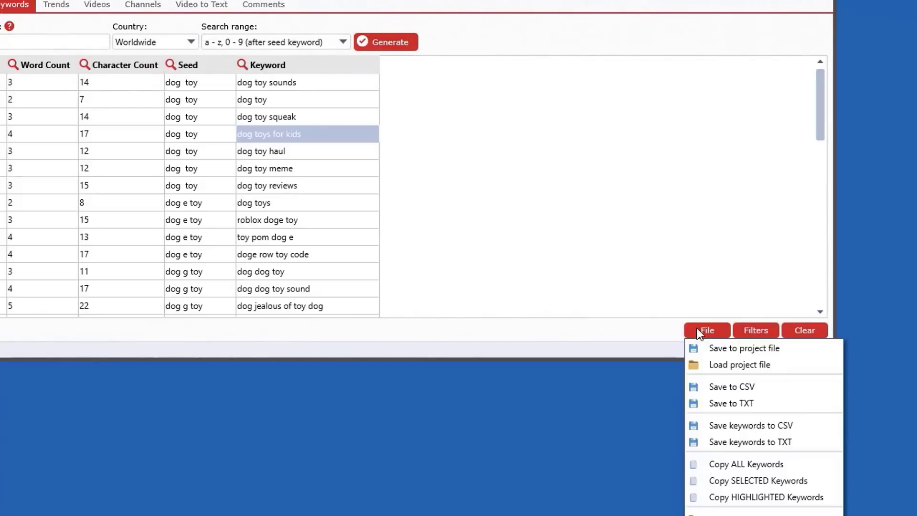
{"action": "left_click", "coordinate": [749, 387]}
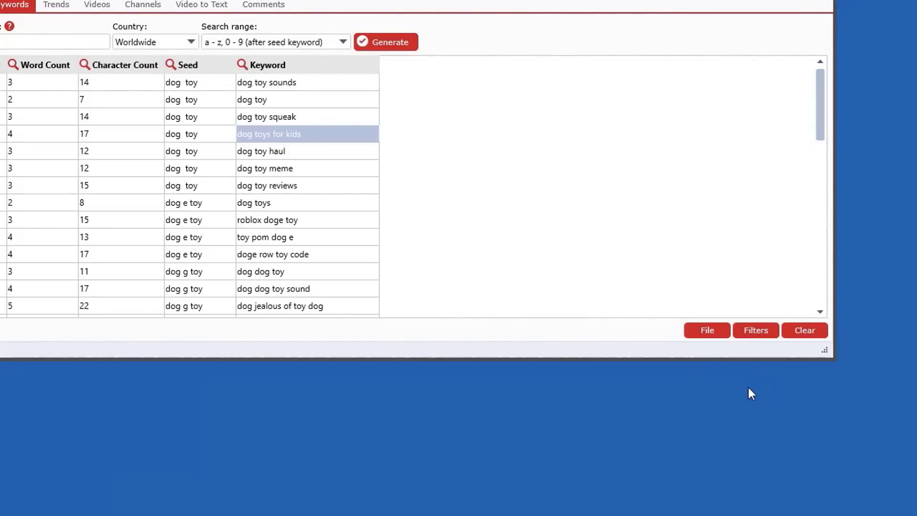
{"action": "left_click", "coordinate": [776, 496]}
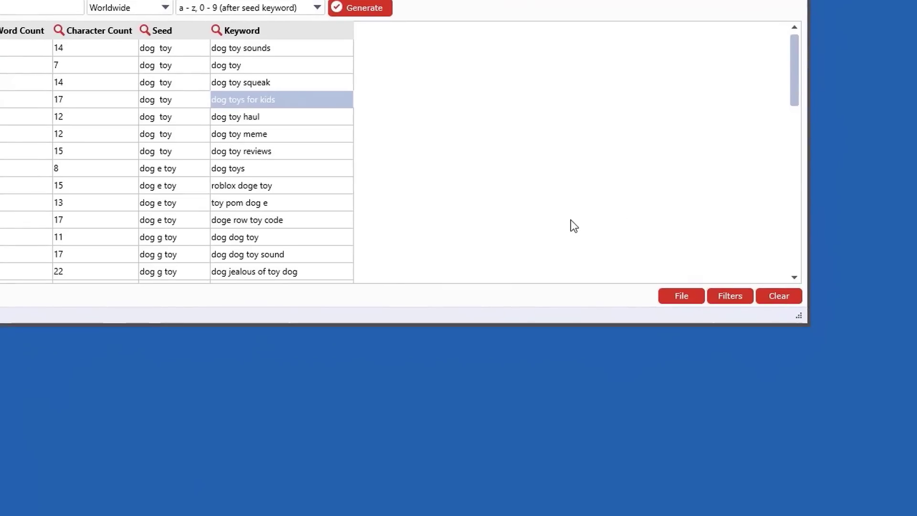
Open the last working folder and move its File Explorer window into view
{"action": "left_click", "coordinate": [680, 299]}
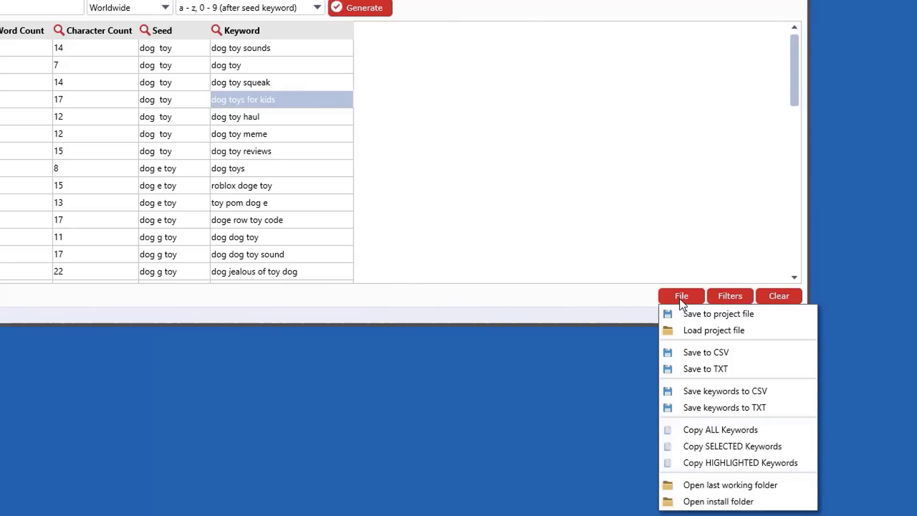
{"action": "left_click", "coordinate": [718, 485]}
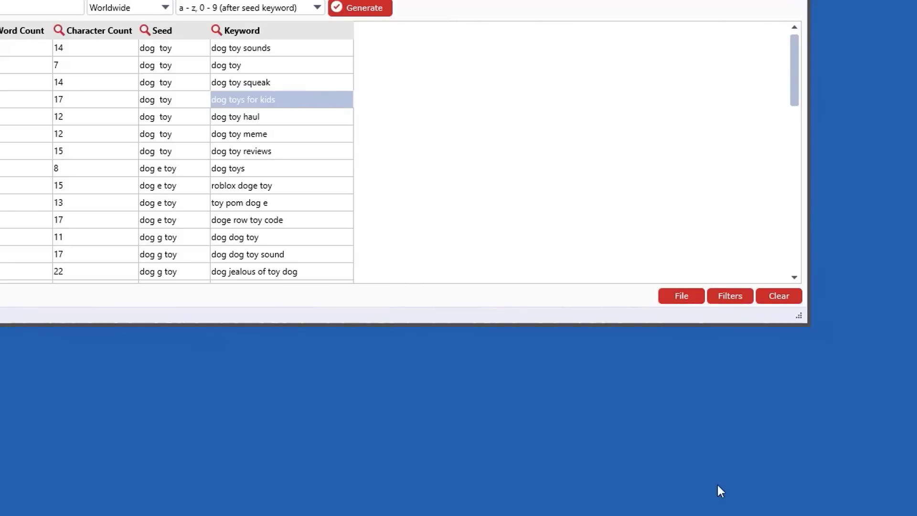
{"action": "left_click_drag", "start_coordinate": [231, 24], "coordinate": [532, 37]}
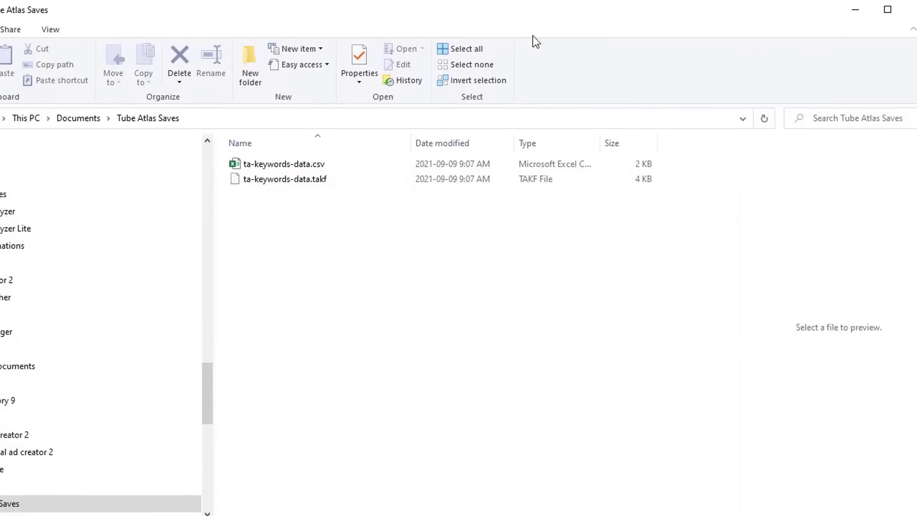
Open ta-keywords-data.csv in Excel to check the export, close it and return to Tube Atlas
{"action": "left_click", "coordinate": [303, 165]}
{"action": "double_click", "coordinate": [302, 164]}
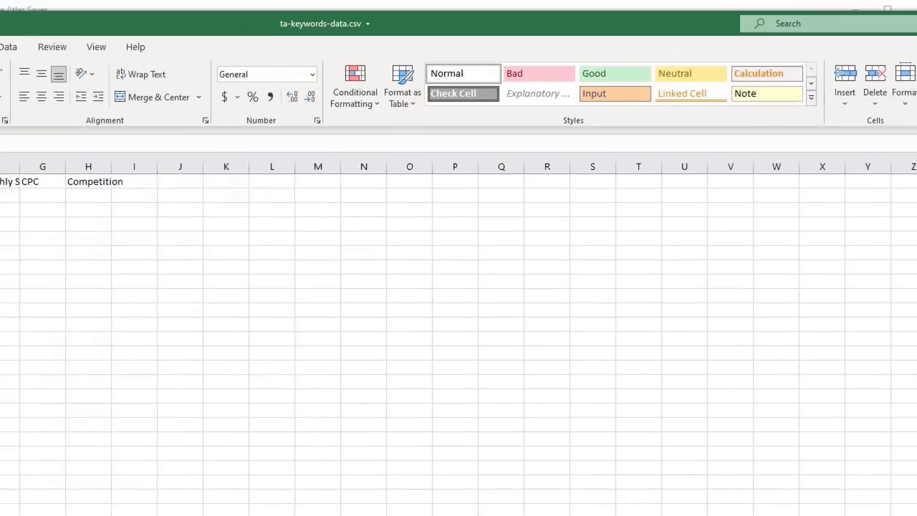
{"action": "key", "text": "alt+F4"}
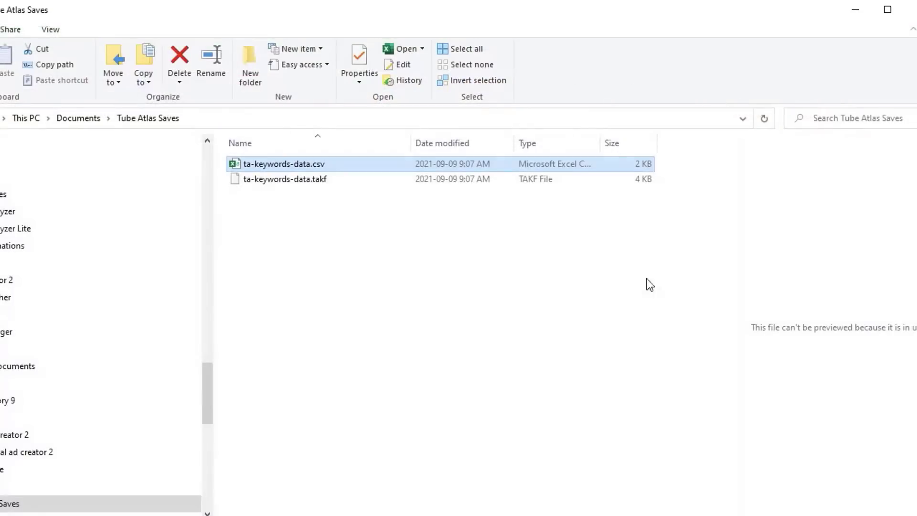
{"action": "key", "text": "alt+Tab"}
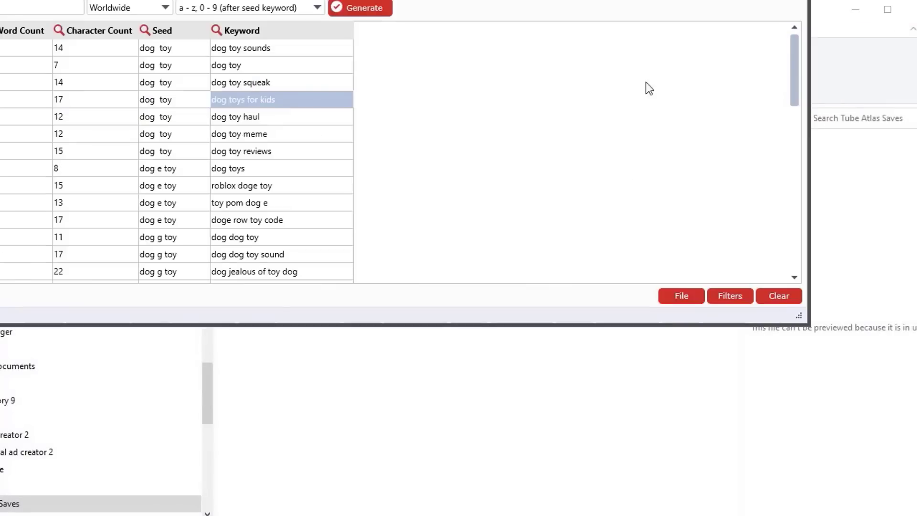
Move the Tube Atlas window fully into view and enlarge it to show more keyword rows
{"action": "left_click", "coordinate": [665, 294]}
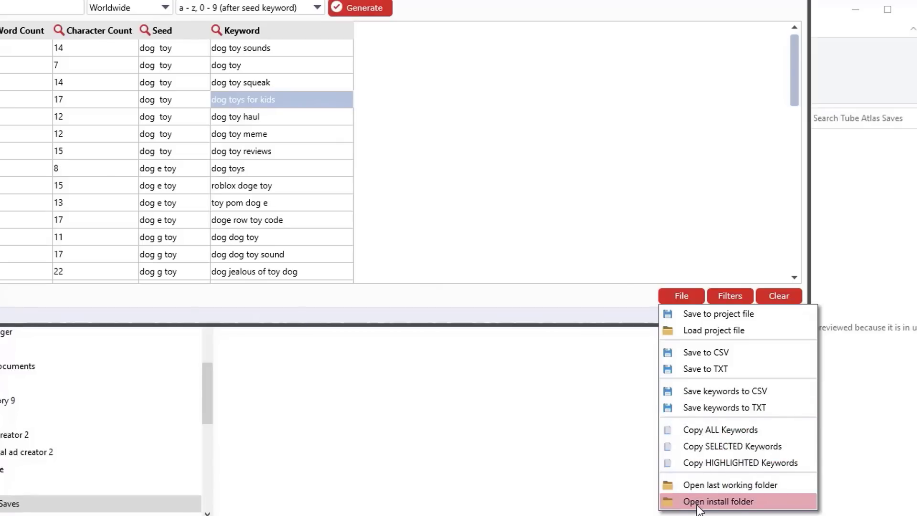
{"action": "left_click", "coordinate": [521, 215]}
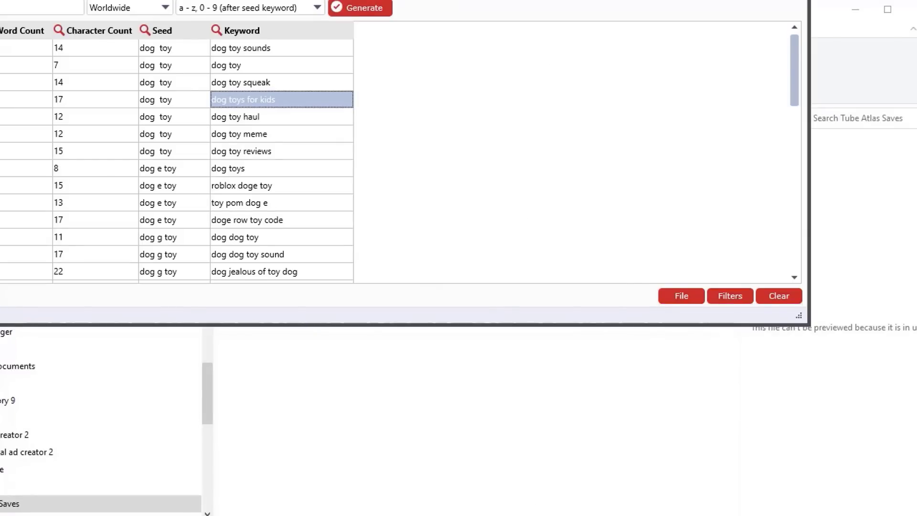
{"action": "left_click_drag", "start_coordinate": [538, 0], "coordinate": [641, 14]}
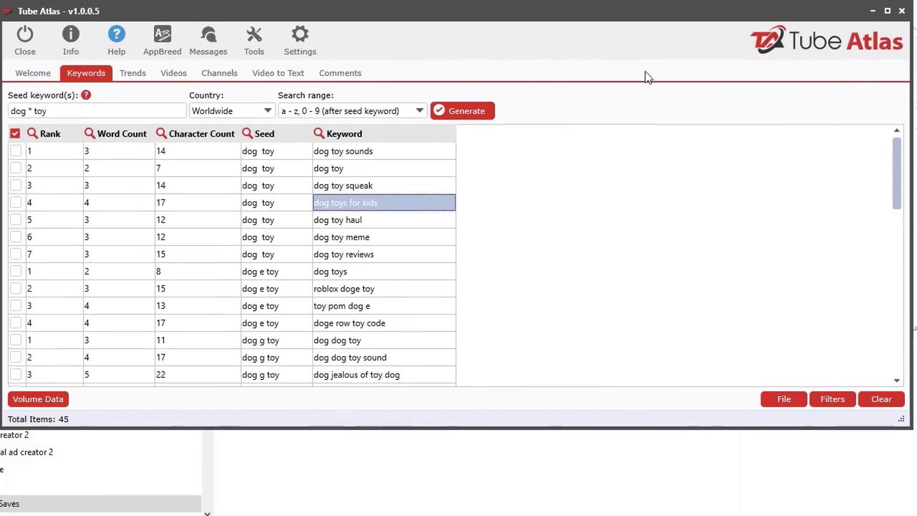
{"action": "left_click_drag", "start_coordinate": [904, 427], "coordinate": [905, 507]}
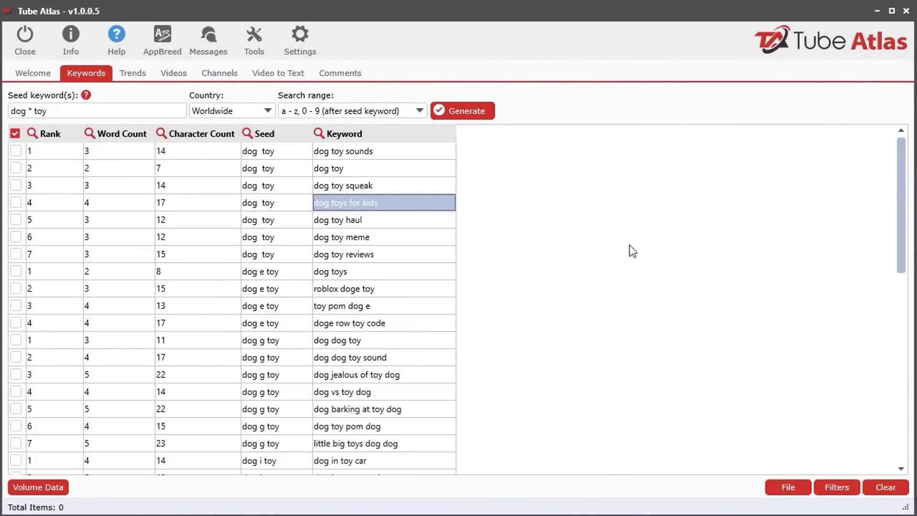
Look over the reloaded keyword rows and view the option for importing search volume data
{"action": "scroll", "coordinate": [447, 302], "scroll_direction": "down", "scroll_amount": 1}
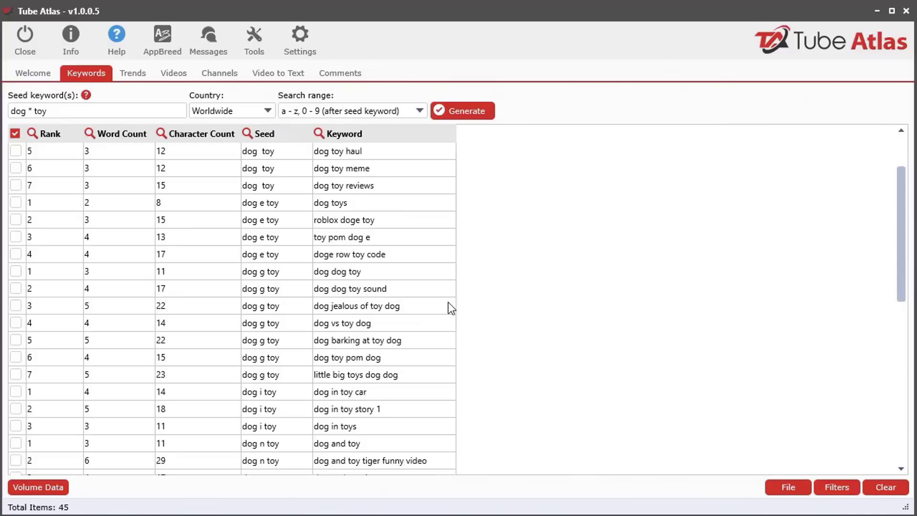
{"action": "scroll", "coordinate": [448, 302], "scroll_direction": "up", "scroll_amount": 1}
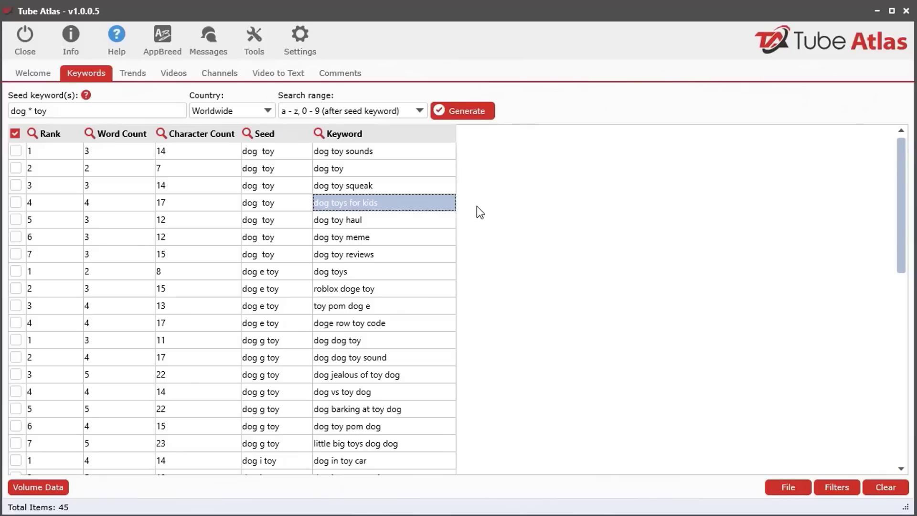
{"action": "left_click", "coordinate": [29, 488]}
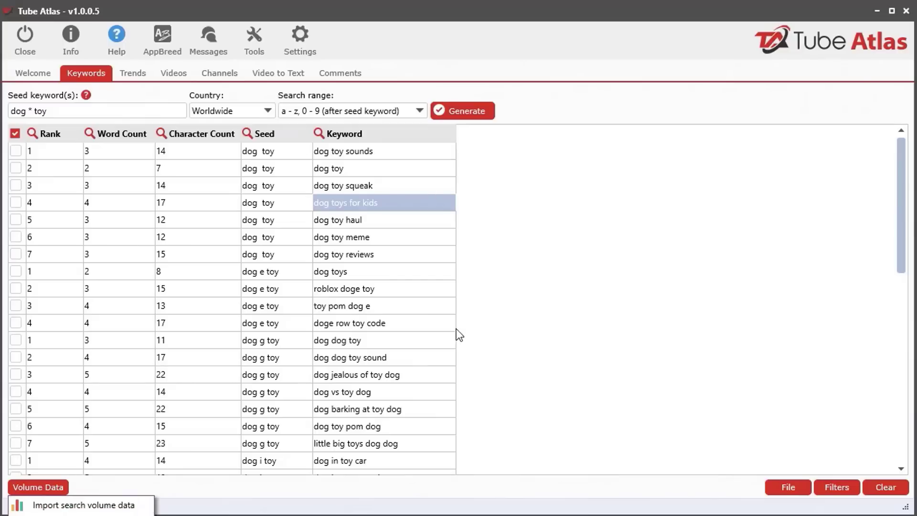
{"action": "left_click", "coordinate": [555, 377]}
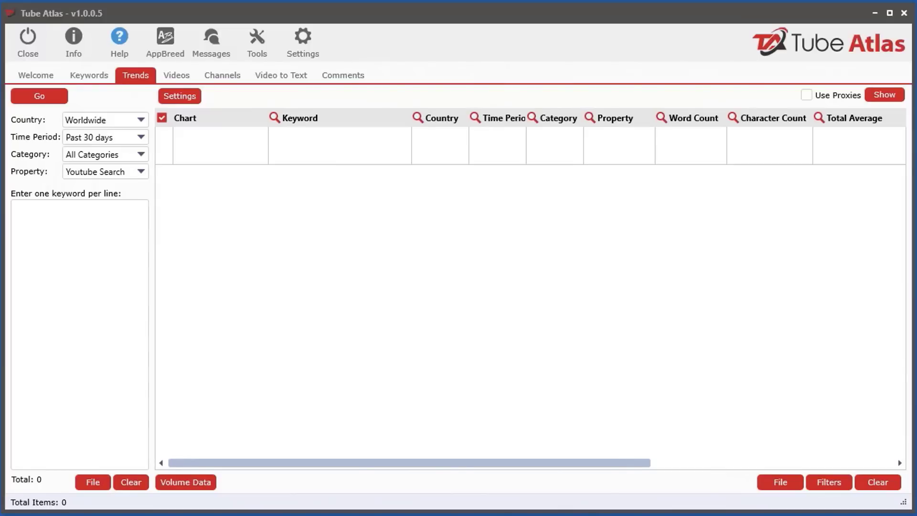
Open the Trends tool in Tube Atlas
{"action": "left_click", "coordinate": [128, 77]}
{"action": "left_click", "coordinate": [181, 78]}
{"action": "left_click", "coordinate": [144, 75]}
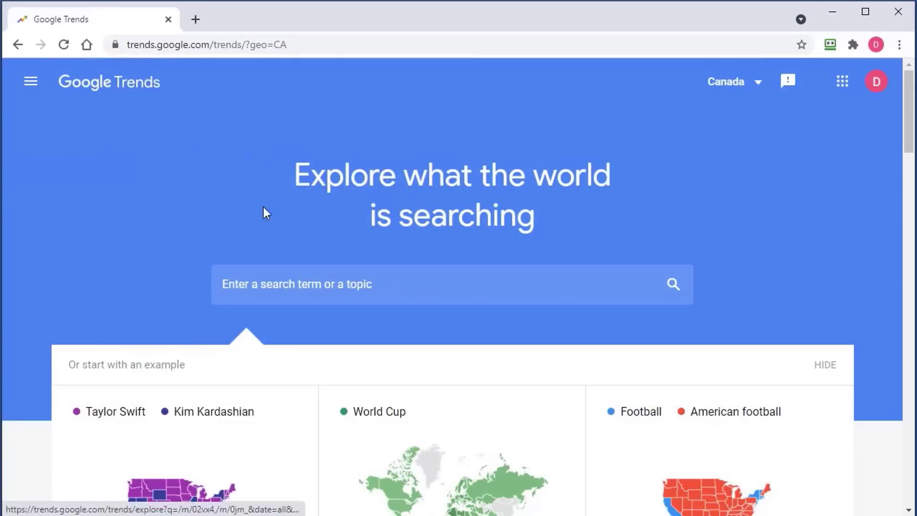
Search Google Trends for the term "diy"
{"action": "left_click", "coordinate": [270, 296]}
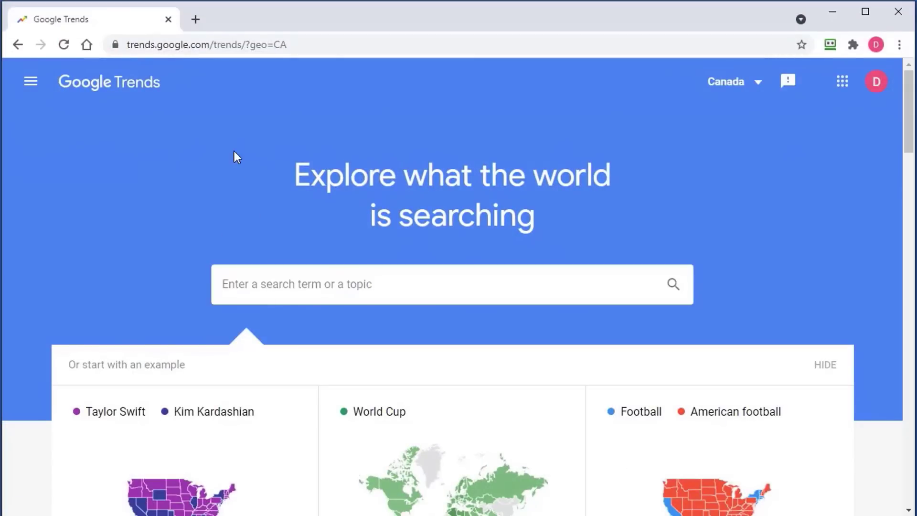
{"action": "type", "text": "diy"}
{"action": "key", "text": "Return"}
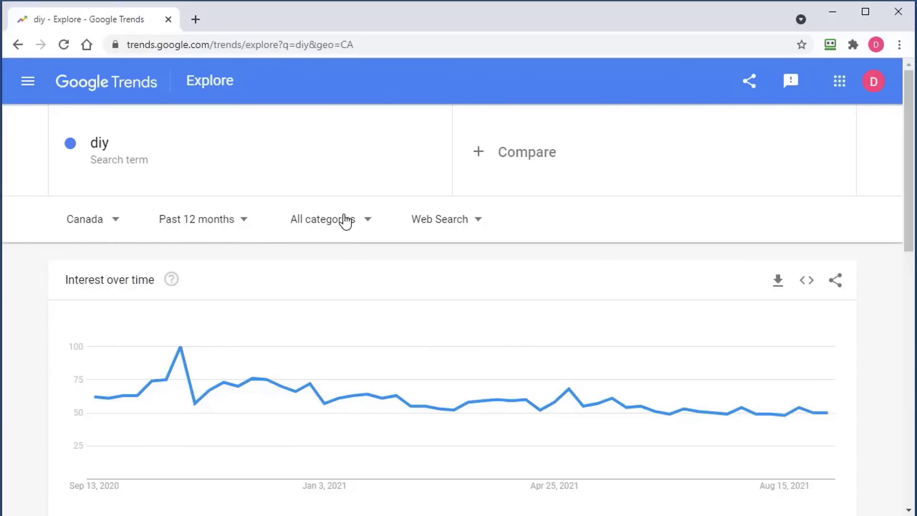
View the search type options and the diy interest data on Google Trends, and return to Tube Atlas
{"action": "left_click", "coordinate": [442, 229]}
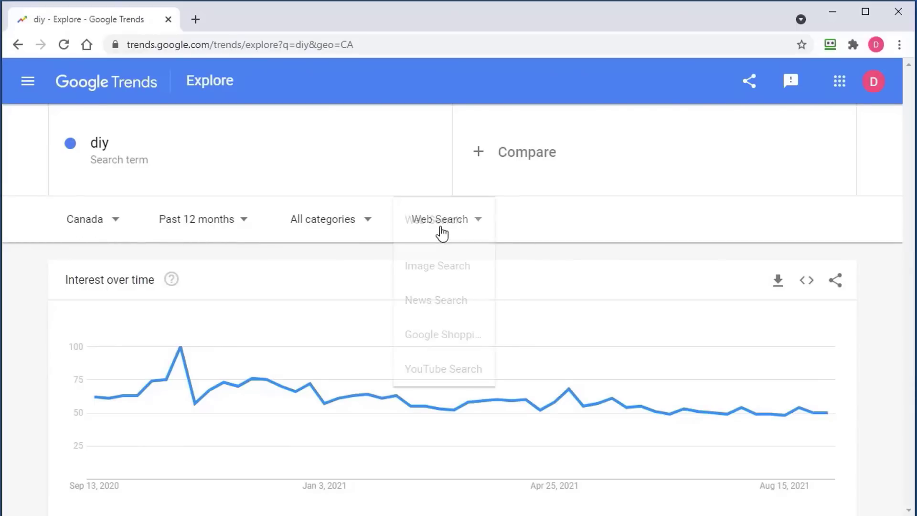
{"action": "left_click", "coordinate": [882, 333]}
{"action": "scroll", "coordinate": [882, 331], "scroll_direction": "down", "scroll_amount": 12}
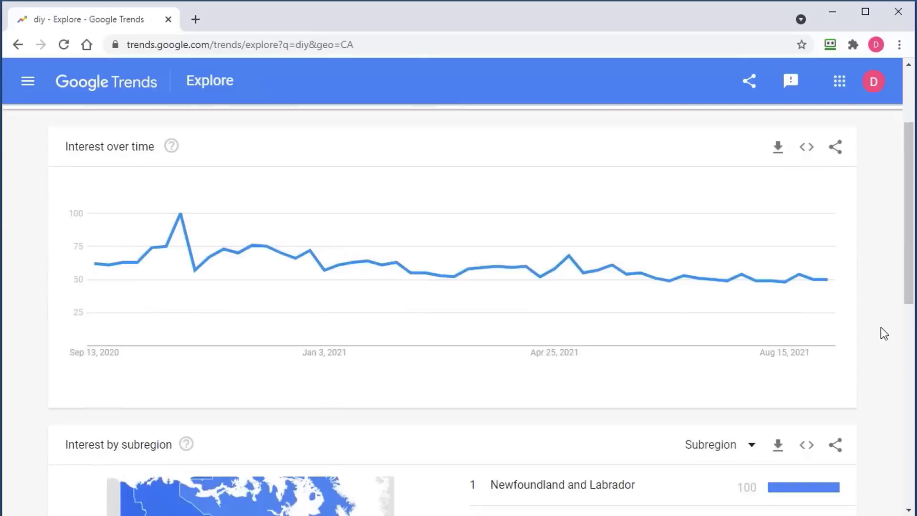
{"action": "scroll", "coordinate": [888, 320], "scroll_direction": "up", "scroll_amount": 11}
{"action": "scroll", "coordinate": [894, 305], "scroll_direction": "up", "scroll_amount": 1}
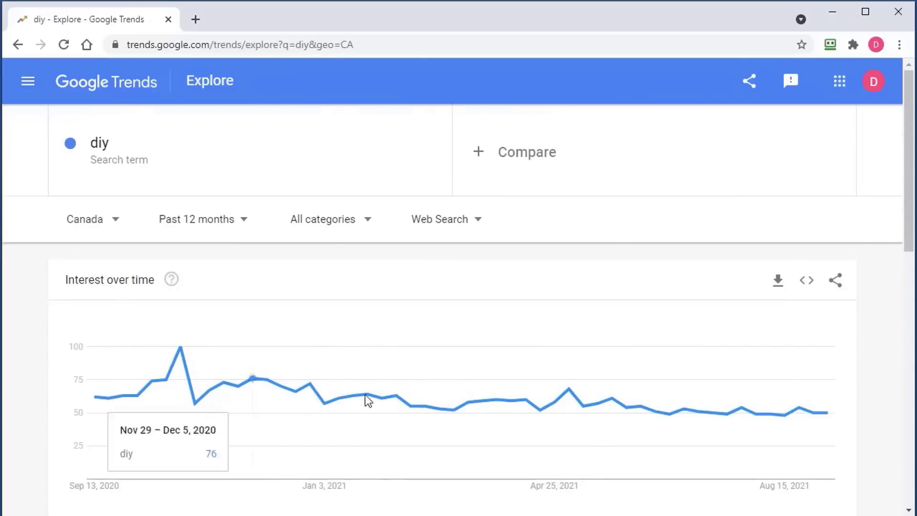
{"action": "left_click", "coordinate": [839, 14]}
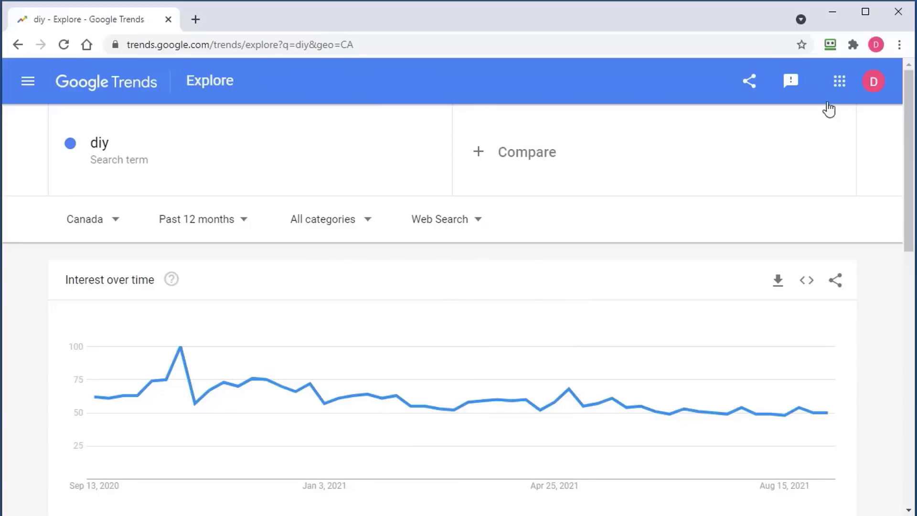
{"action": "left_click", "coordinate": [836, 14]}
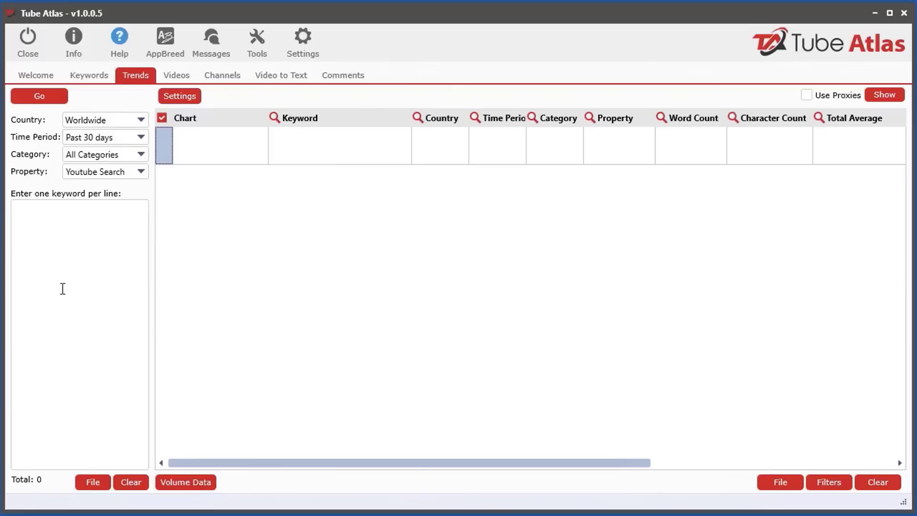
View the available search property options in the Trends tool, leaving Youtube Search selected
{"action": "left_click", "coordinate": [63, 288]}
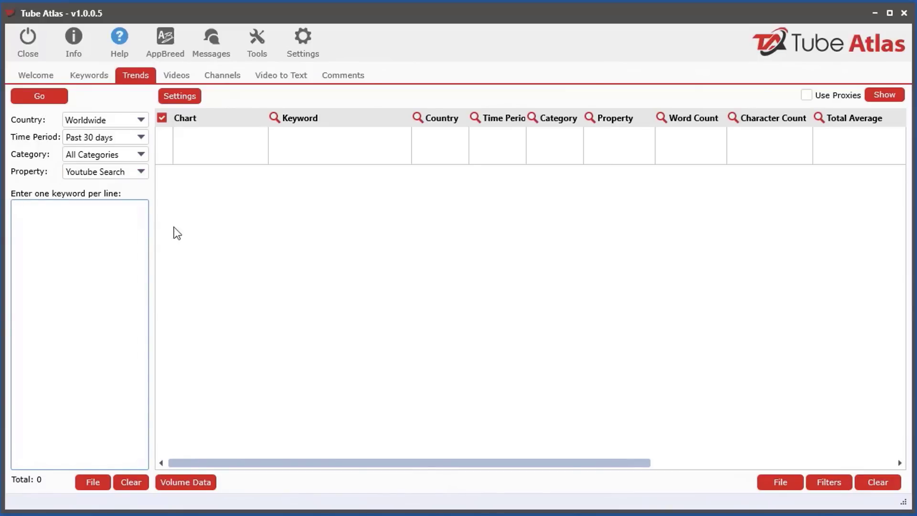
{"action": "left_click", "coordinate": [125, 171]}
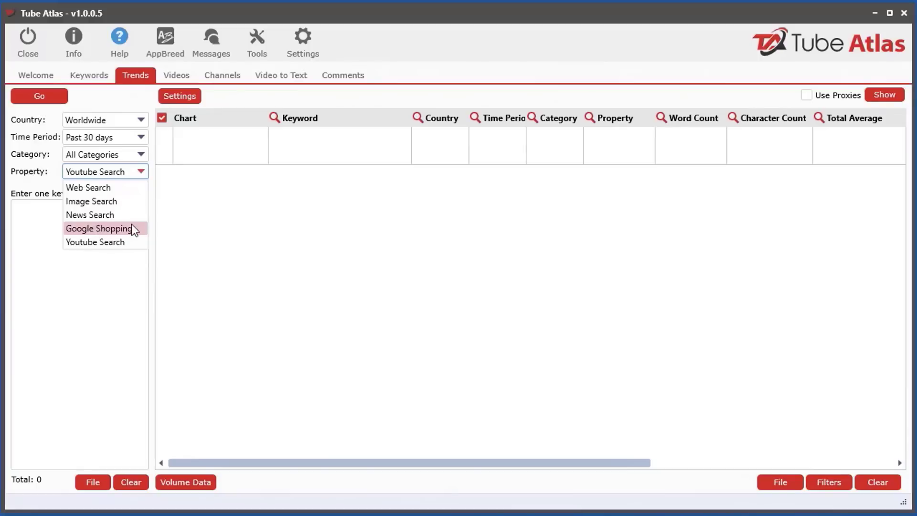
{"action": "left_click", "coordinate": [83, 314]}
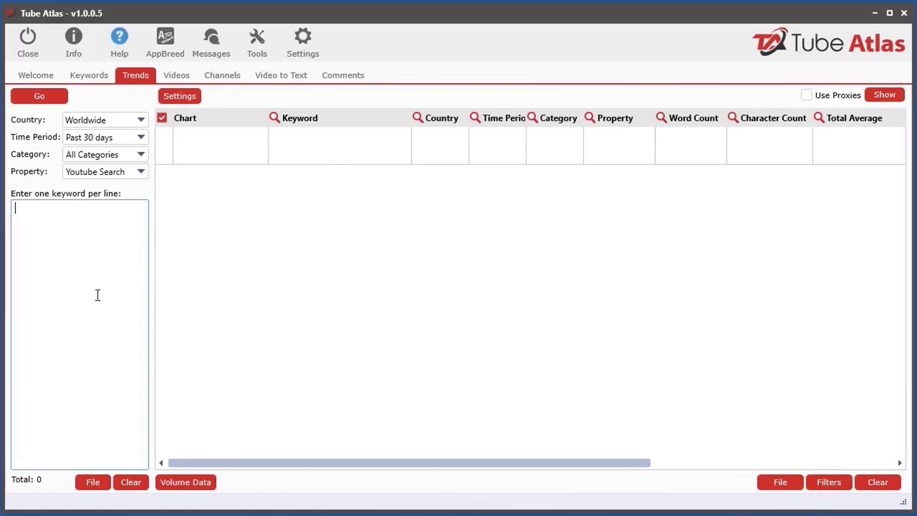
Sort the generated keywords by rank and tick the first ten rows, from diy room decor to diy 5 minute crafts
{"action": "left_click", "coordinate": [74, 74]}
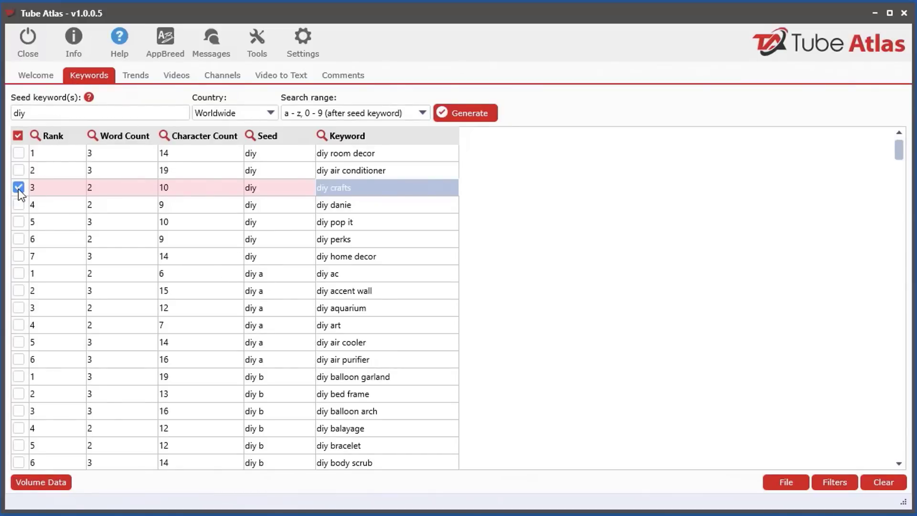
{"action": "left_click", "coordinate": [67, 137]}
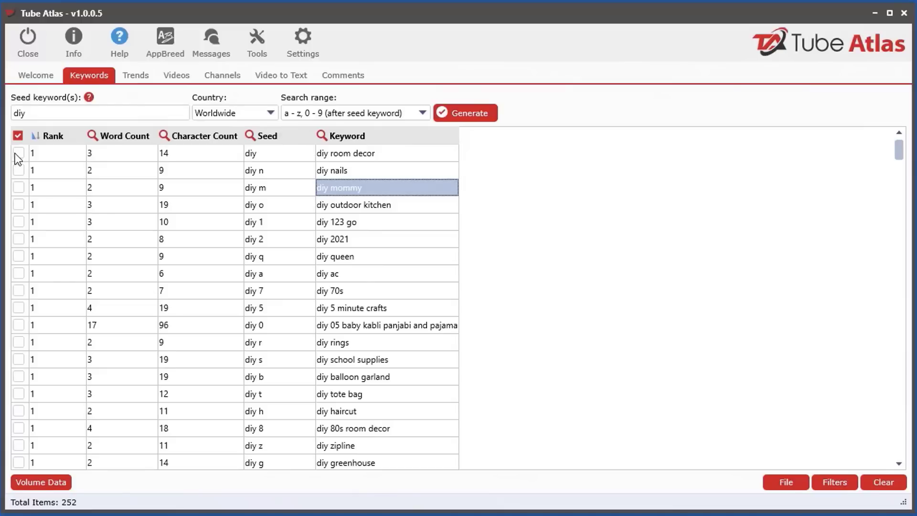
{"action": "left_click_drag", "start_coordinate": [18, 154], "coordinate": [19, 293]}
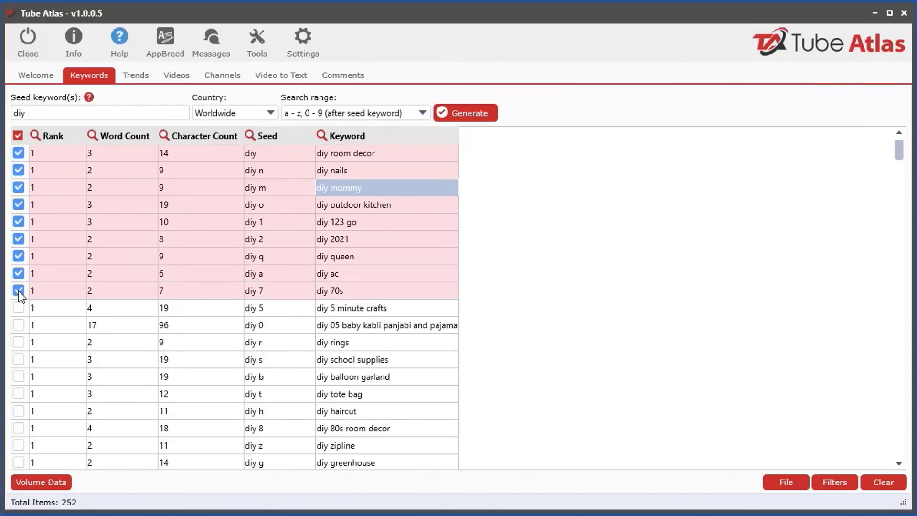
{"action": "left_click", "coordinate": [17, 308]}
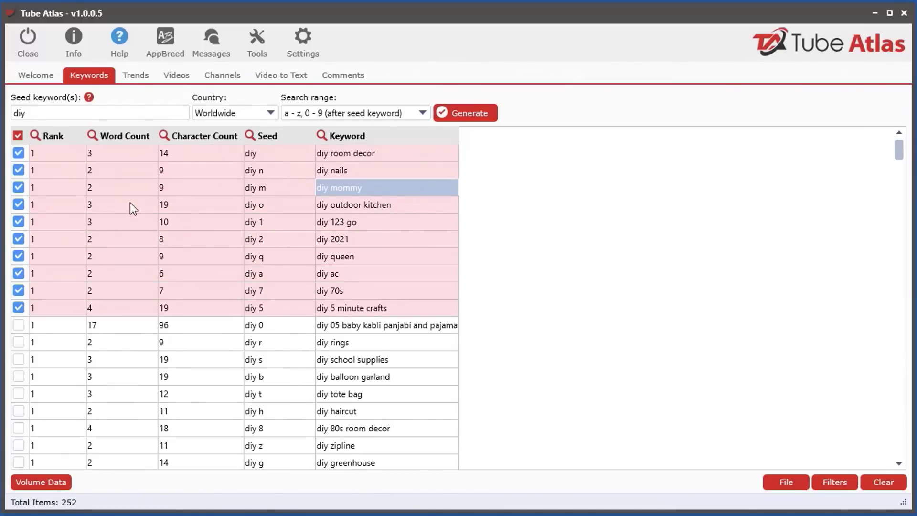
Send the selected keywords to the Trends tool and retrieve their worldwide YouTube search trends for the past 30 days
{"action": "right_click", "coordinate": [130, 202]}
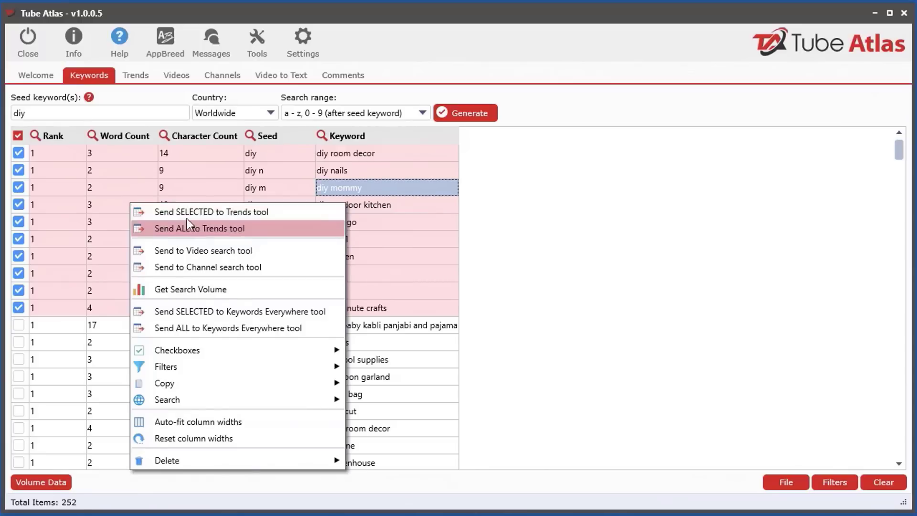
{"action": "left_click", "coordinate": [221, 212]}
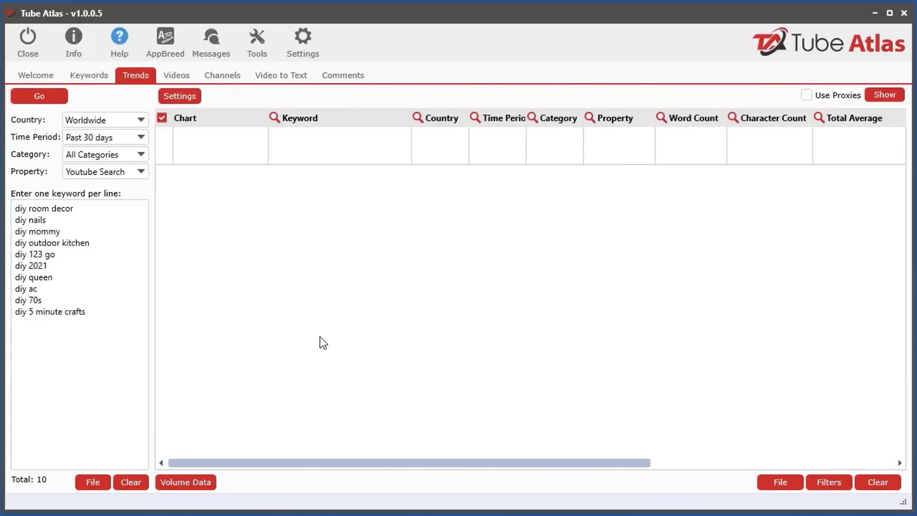
{"action": "left_click", "coordinate": [41, 96]}
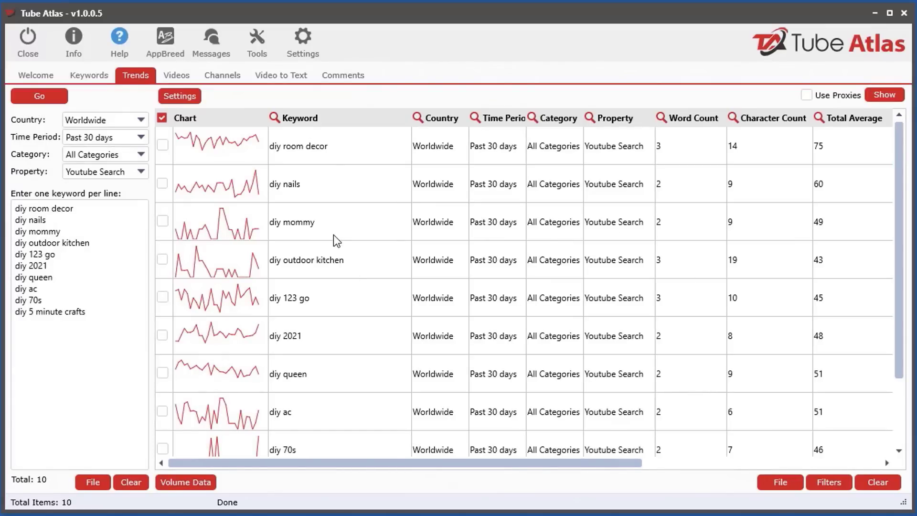
Examine the Trends tool settings for connection pauses and the proxy connection limit, closing them without saving changes
{"action": "left_click", "coordinate": [184, 98]}
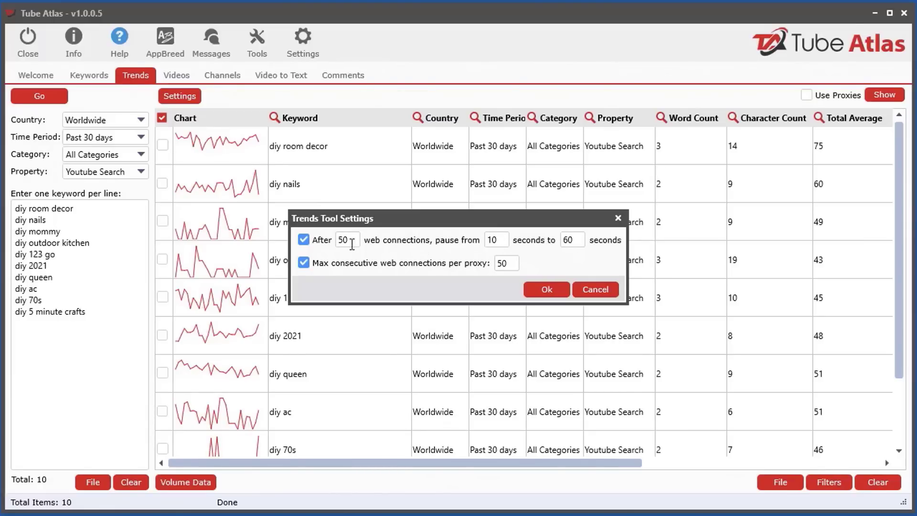
{"action": "left_click", "coordinate": [339, 239]}
{"action": "key", "text": "BackSpace"}
{"action": "type", "text": "2"}
{"action": "left_click", "coordinate": [616, 288]}
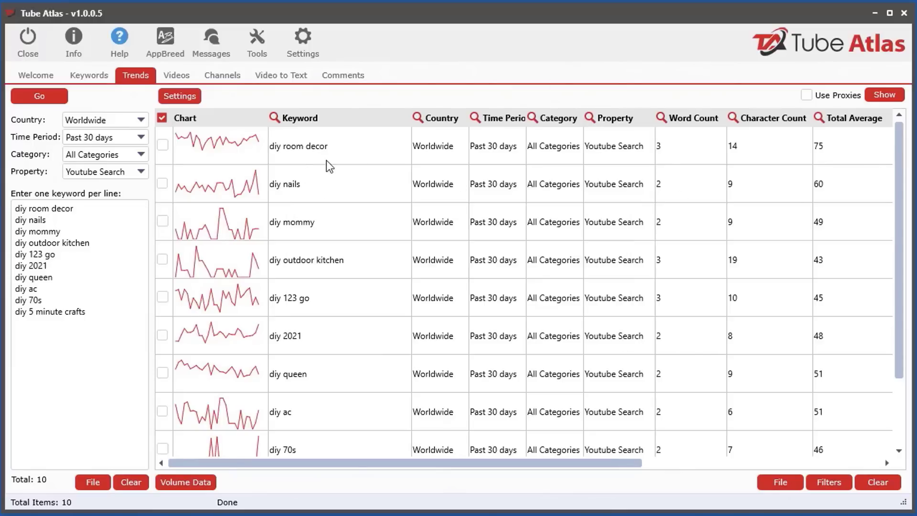
{"action": "left_click", "coordinate": [179, 95]}
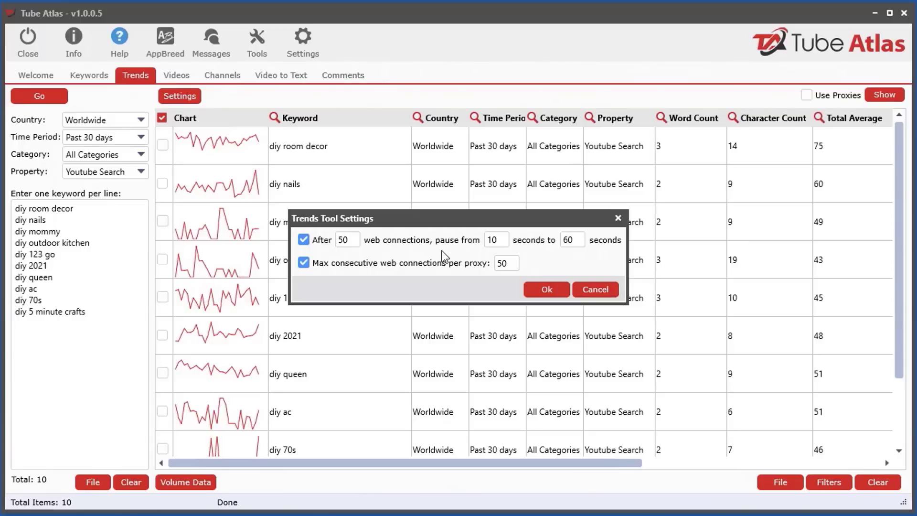
{"action": "left_click", "coordinate": [590, 297]}
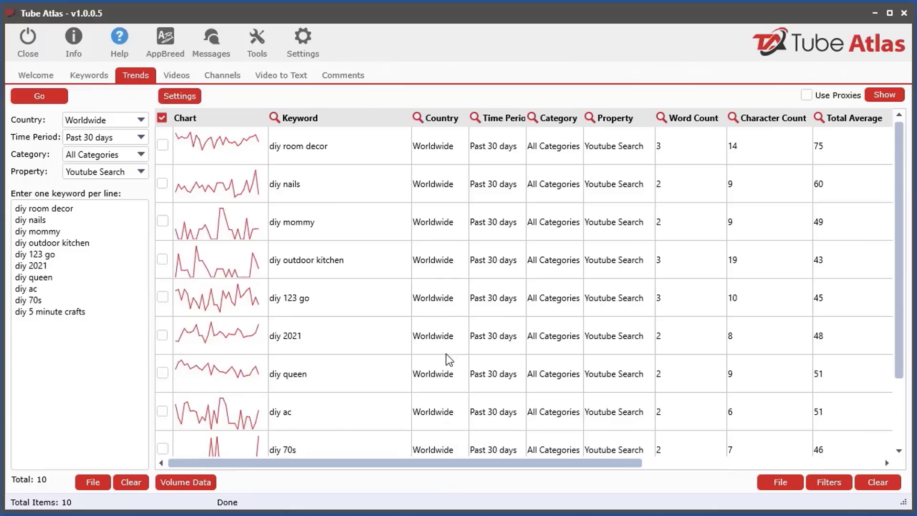
Examine the trend result columns, including Total Average, Trend Slope and Trending Spike, and view the time period options
{"action": "scroll", "coordinate": [447, 359], "scroll_direction": "down", "scroll_amount": 1}
{"action": "scroll", "coordinate": [449, 387], "scroll_direction": "up", "scroll_amount": 1}
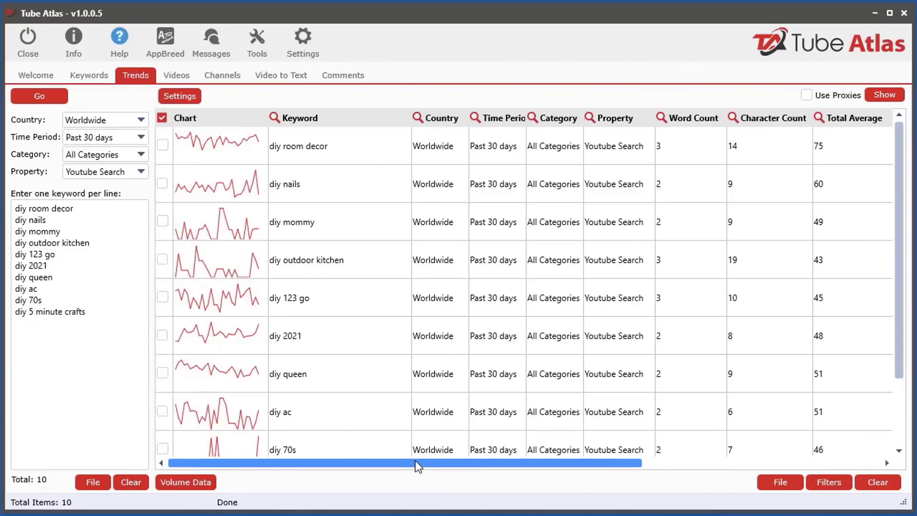
{"action": "left_click_drag", "start_coordinate": [406, 462], "coordinate": [682, 474]}
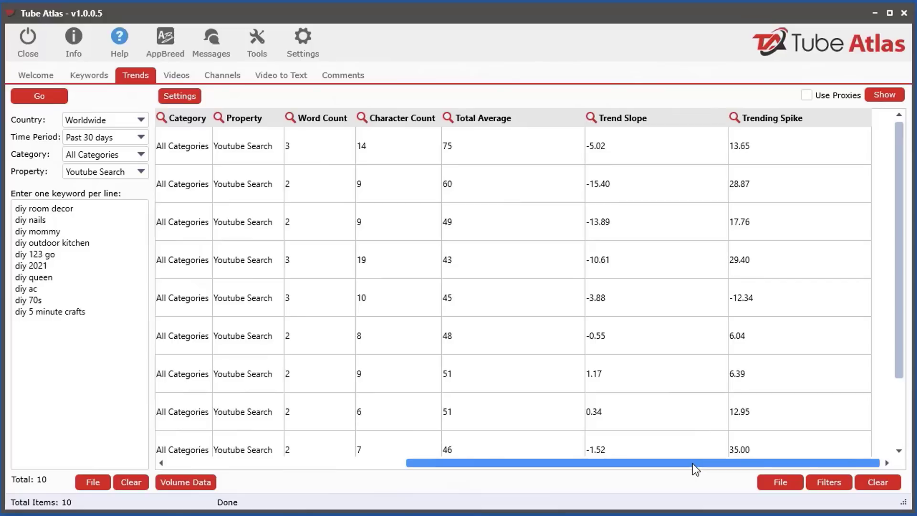
{"action": "left_click_drag", "start_coordinate": [692, 463], "coordinate": [486, 477]}
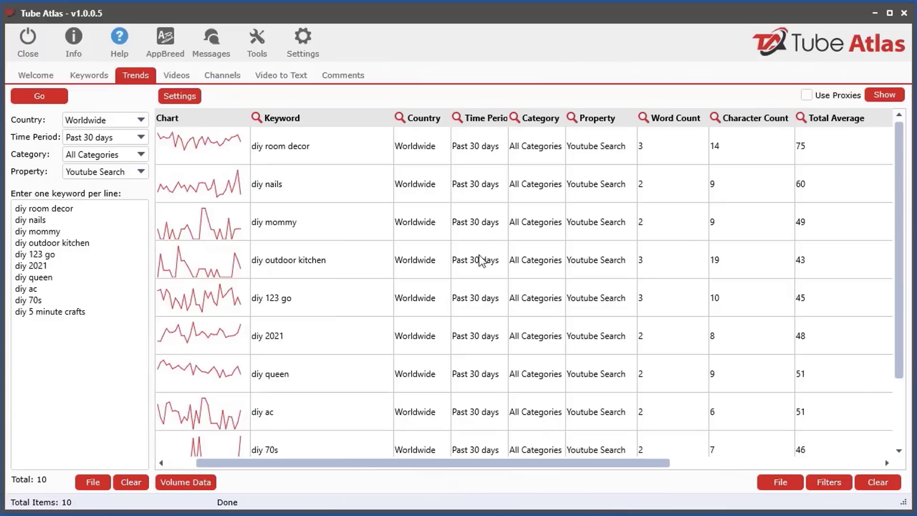
{"action": "left_click", "coordinate": [109, 138]}
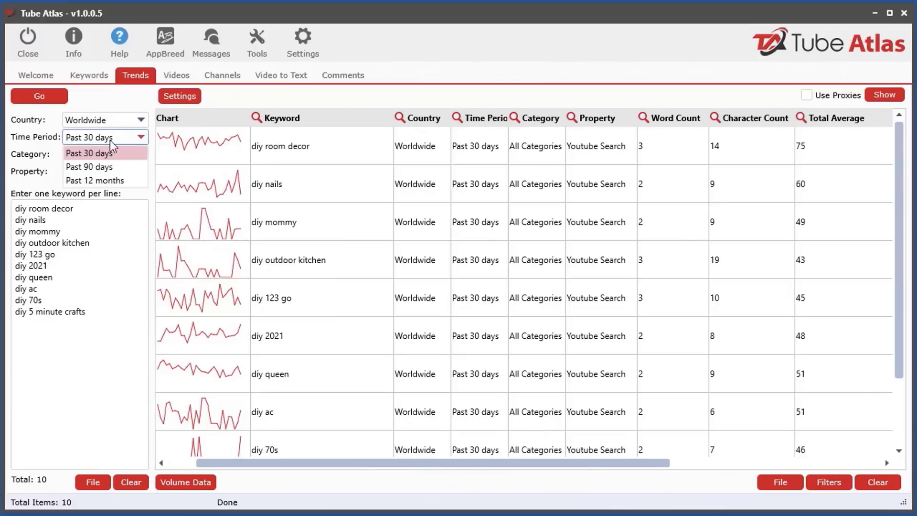
{"action": "left_click", "coordinate": [22, 169]}
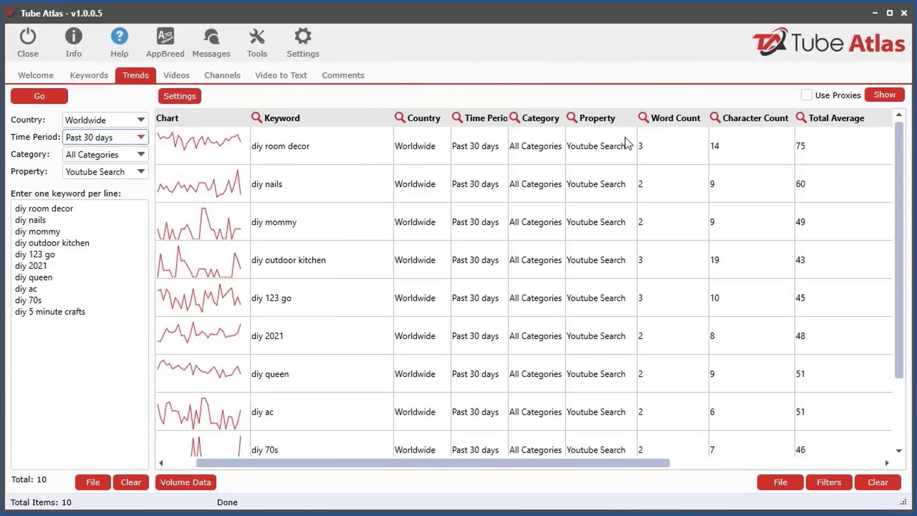
{"action": "left_click_drag", "start_coordinate": [572, 466], "coordinate": [638, 467]}
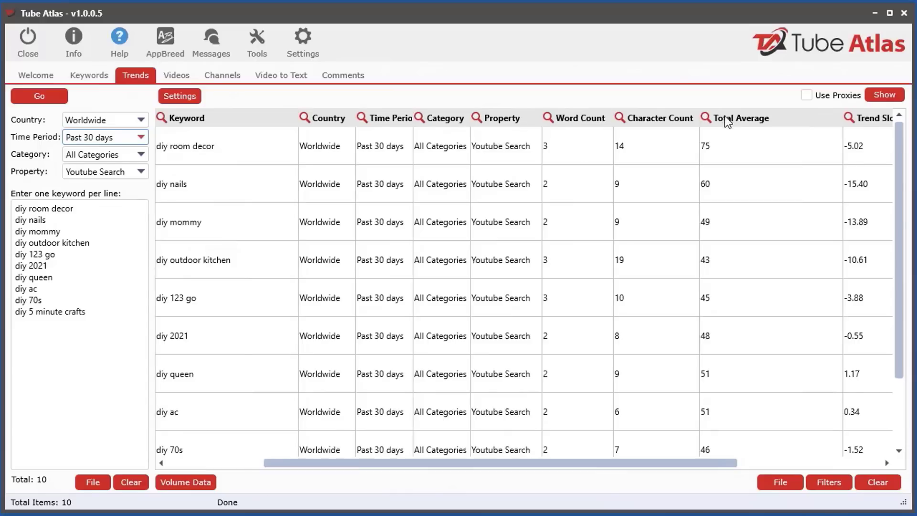
{"action": "left_click_drag", "start_coordinate": [606, 463], "coordinate": [312, 222]}
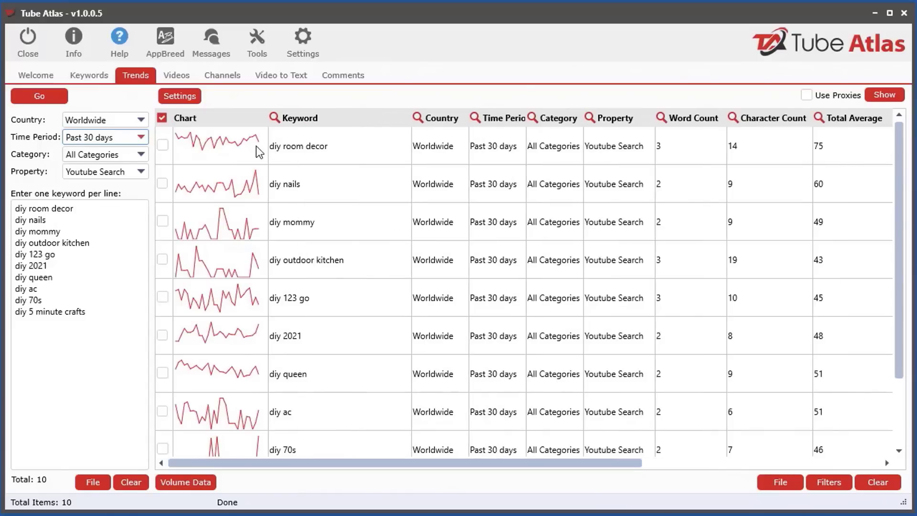
Open the searches over time chart for diy room decor and compare its line and bar chart views
{"action": "double_click", "coordinate": [213, 155]}
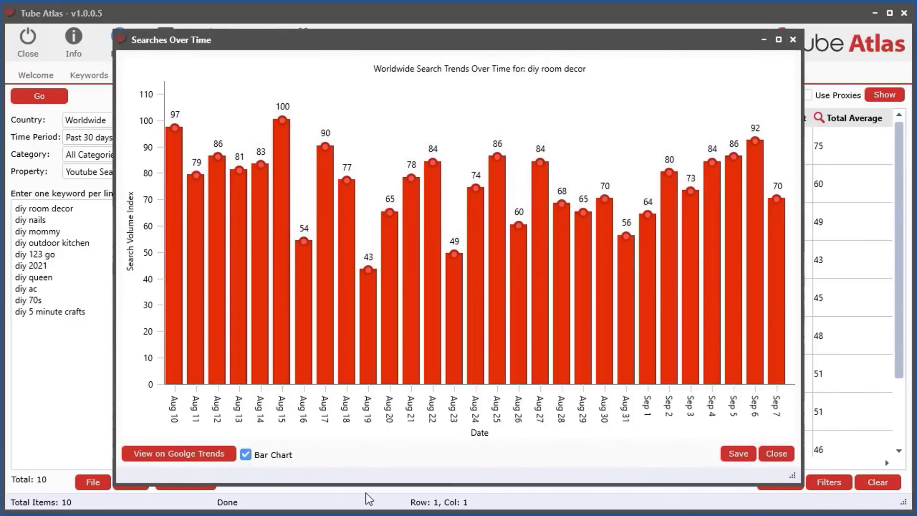
{"action": "left_click", "coordinate": [245, 455]}
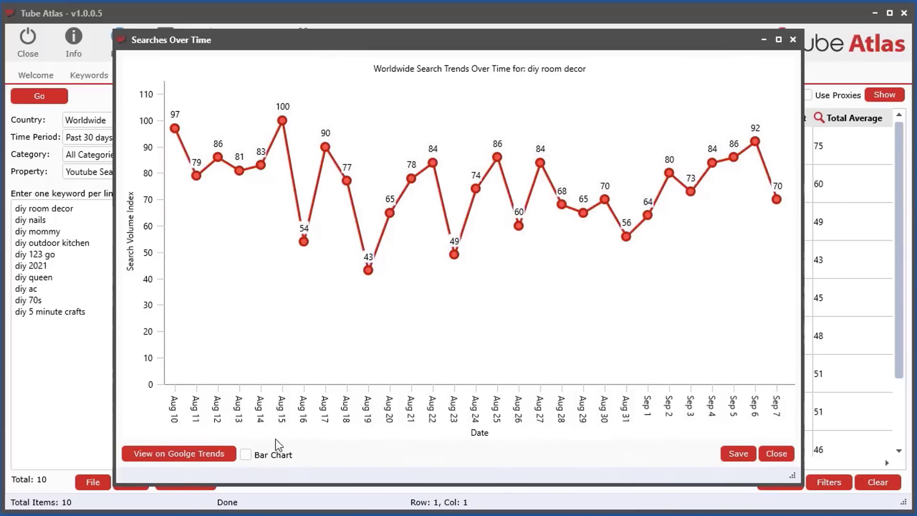
{"action": "left_click", "coordinate": [245, 455]}
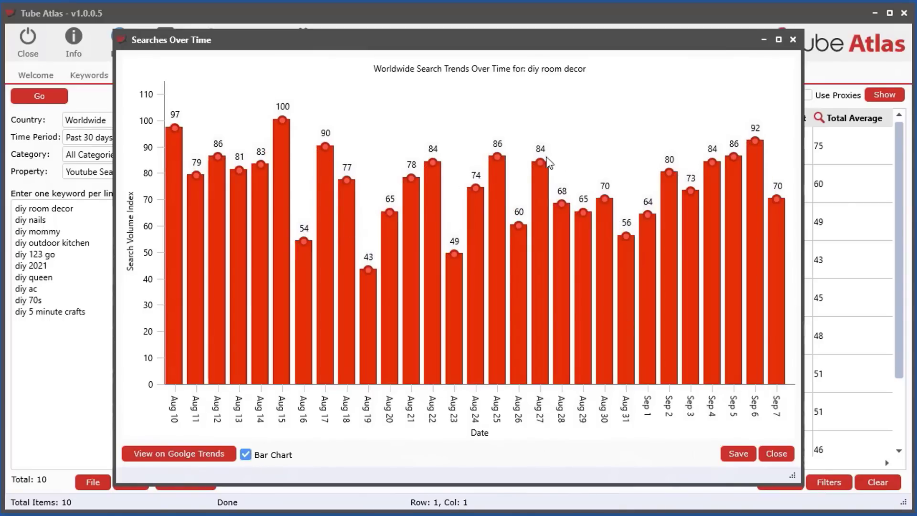
View diy room decor on Google Trends, look over its interest and related topics, and return to the Tube Atlas chart
{"action": "left_click", "coordinate": [174, 455]}
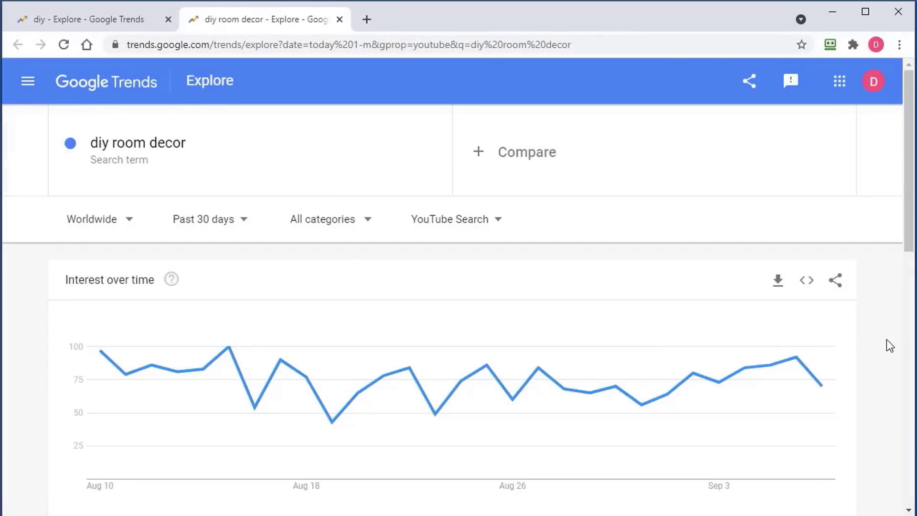
{"action": "scroll", "coordinate": [887, 343], "scroll_direction": "down", "scroll_amount": 5}
{"action": "scroll", "coordinate": [886, 342], "scroll_direction": "down", "scroll_amount": 7}
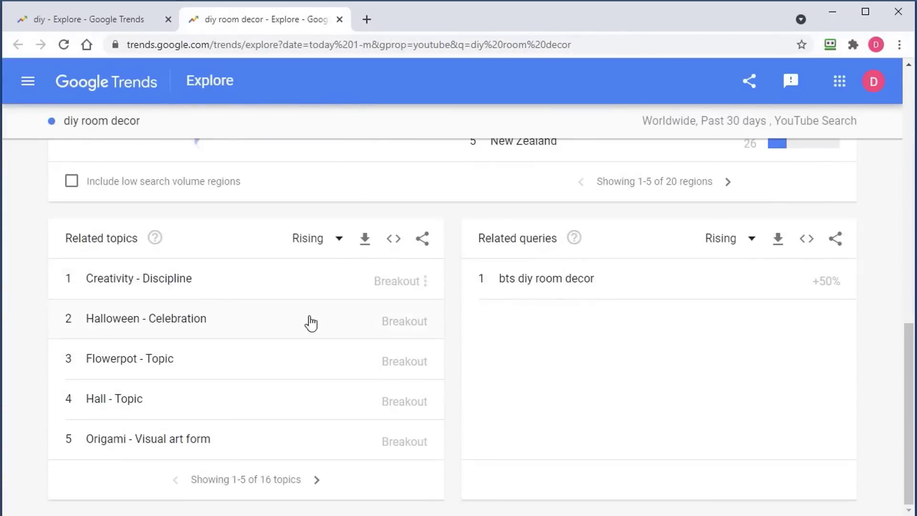
{"action": "scroll", "coordinate": [599, 425], "scroll_direction": "up", "scroll_amount": 12}
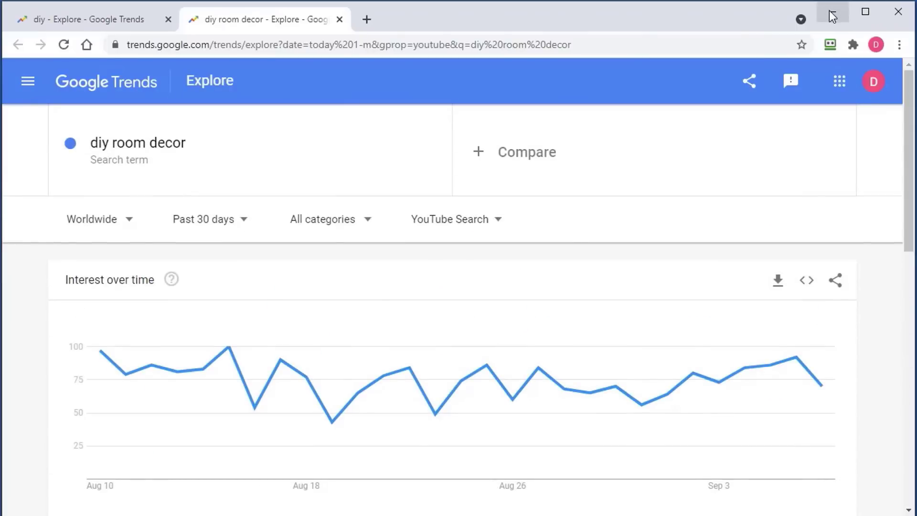
{"action": "left_click", "coordinate": [829, 11]}
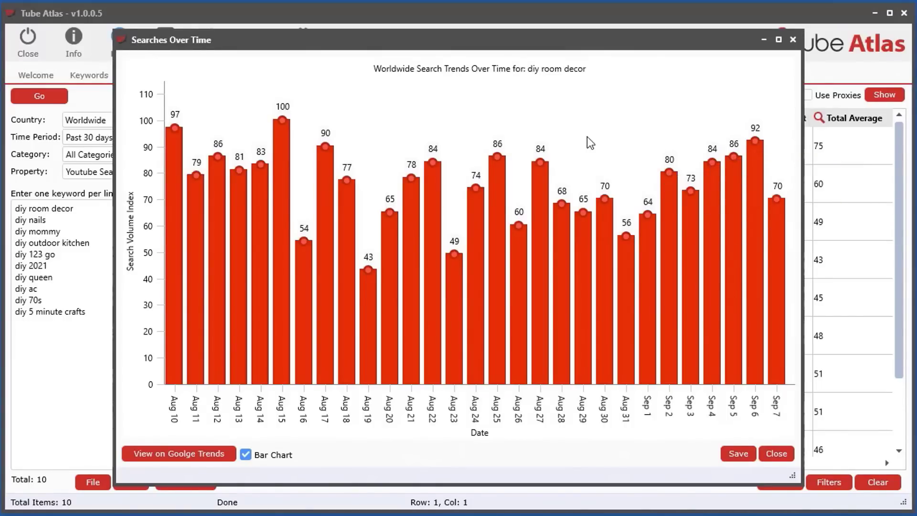
Reposition the diy room decor chart window and view its image and data saving options
{"action": "left_click_drag", "start_coordinate": [633, 40], "coordinate": [534, 0]}
{"action": "left_click", "coordinate": [640, 352]}
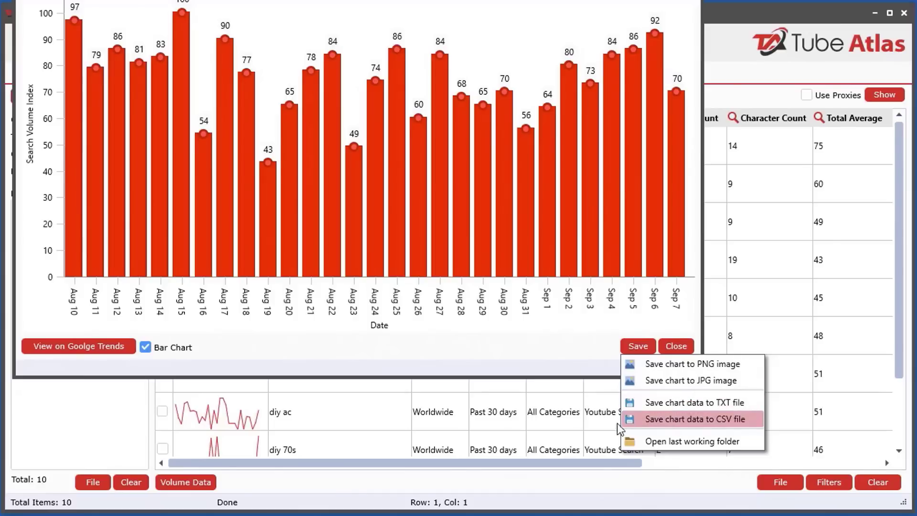
{"action": "key", "text": "Escape"}
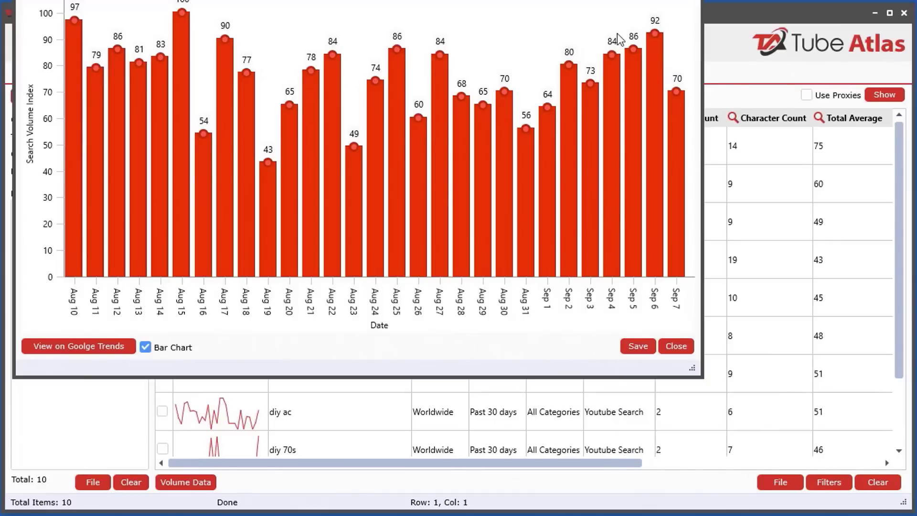
Place the chart beside the results, view the charts for diy nails, diy mommy, diy outdoor kitchen, diy 123 go and diy 2021, and close it
{"action": "left_click_drag", "start_coordinate": [572, 0], "coordinate": [916, 29]}
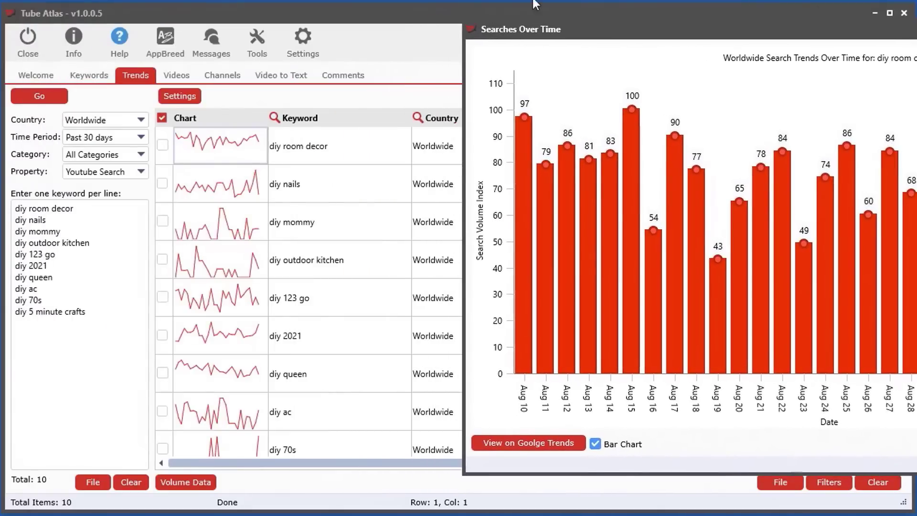
{"action": "left_click", "coordinate": [448, 10]}
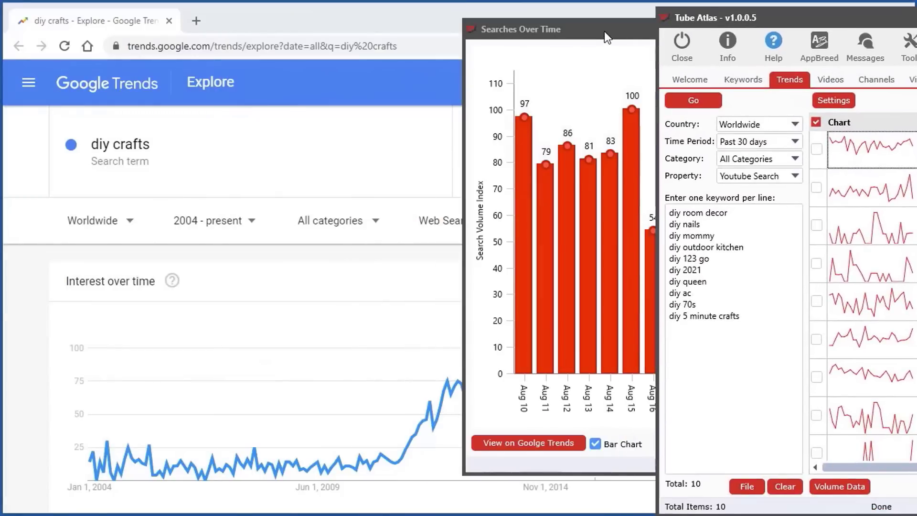
{"action": "left_click_drag", "start_coordinate": [603, 35], "coordinate": [95, 26]}
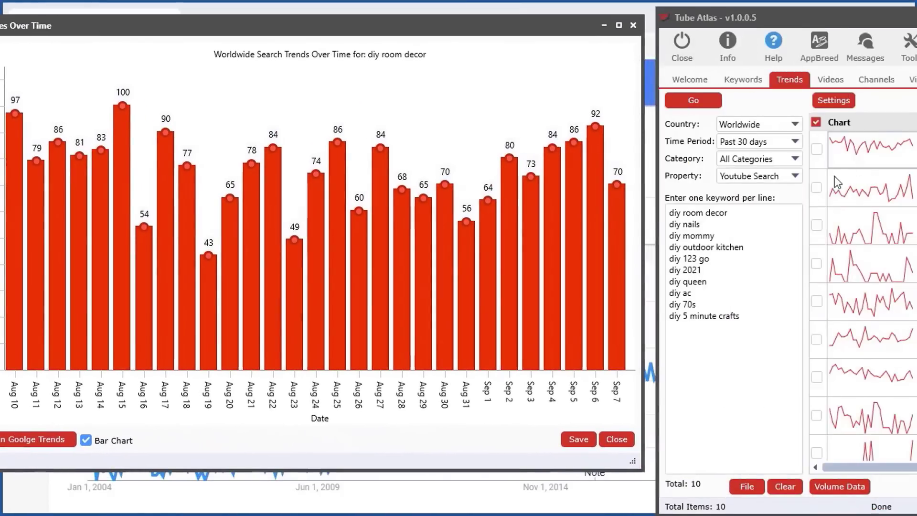
{"action": "left_click", "coordinate": [844, 190]}
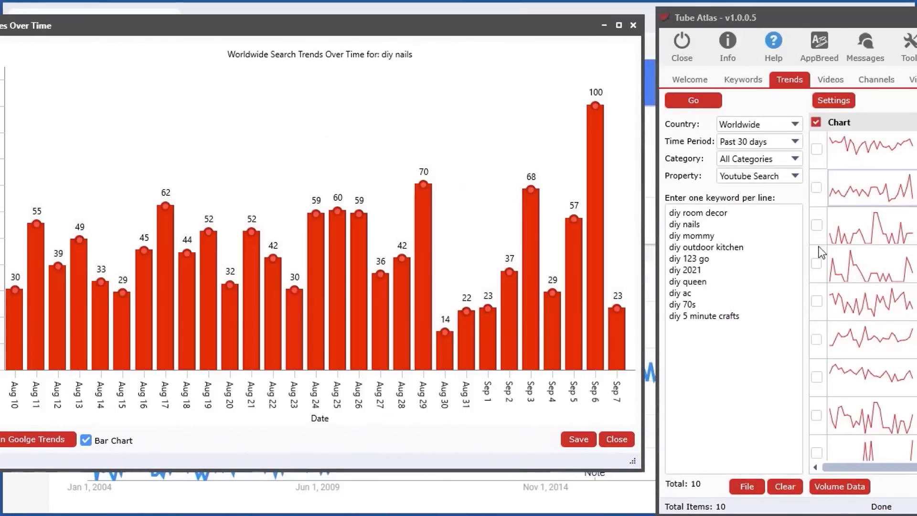
{"action": "left_click", "coordinate": [843, 228]}
{"action": "left_click", "coordinate": [880, 265]}
{"action": "left_click", "coordinate": [879, 304]}
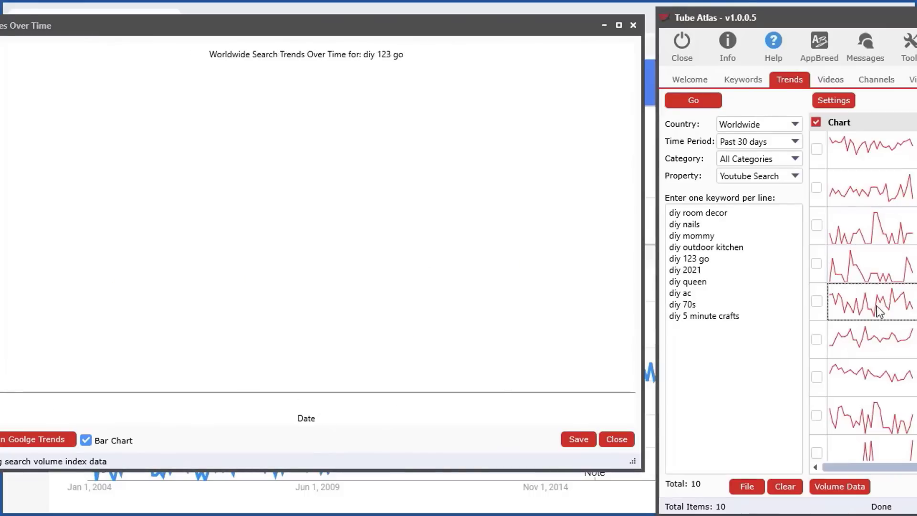
{"action": "left_click", "coordinate": [872, 340]}
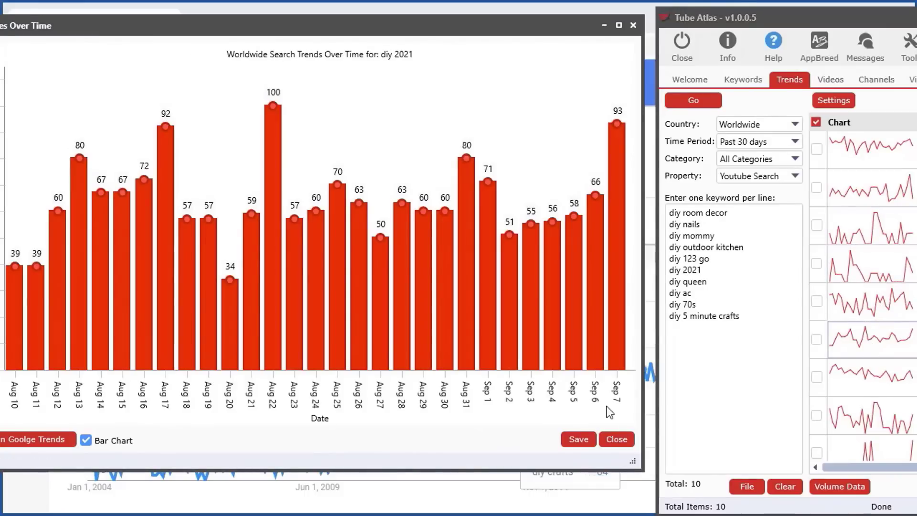
{"action": "left_click", "coordinate": [615, 438]}
{"action": "left_click_drag", "start_coordinate": [916, 14], "coordinate": [524, 9]}
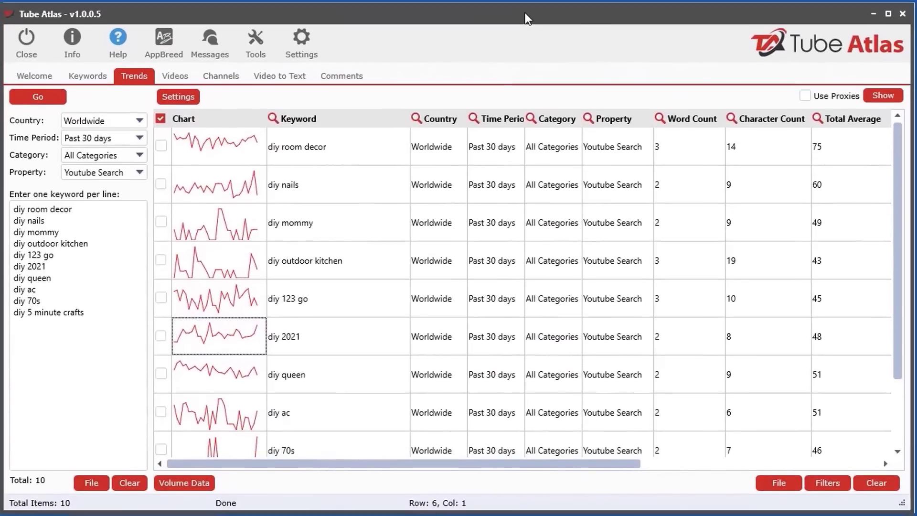
Sort the trend results by Total Average in descending order and review the keywords in that order
{"action": "left_click_drag", "start_coordinate": [614, 463], "coordinate": [706, 466]}
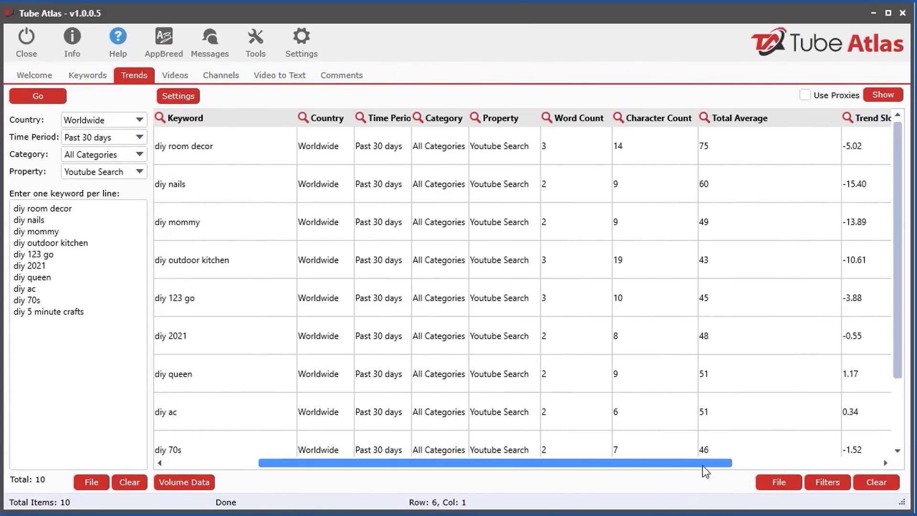
{"action": "left_click", "coordinate": [766, 120]}
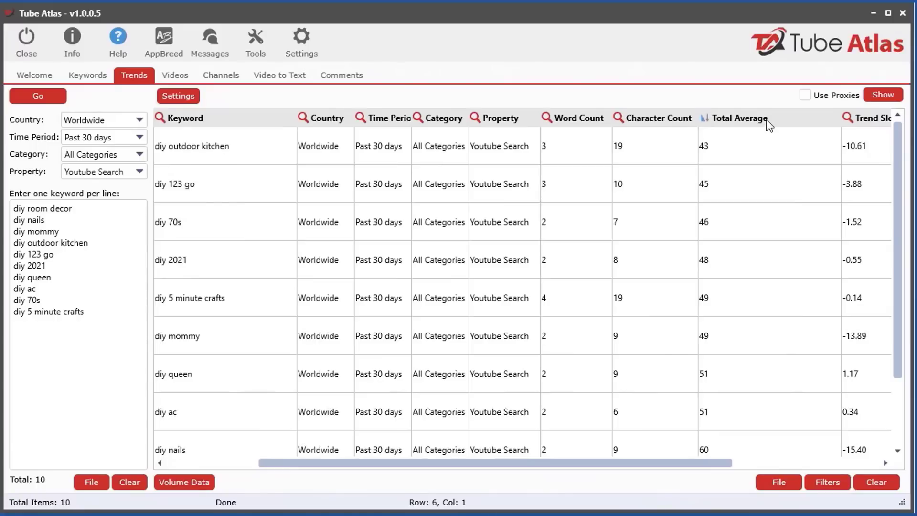
{"action": "left_click", "coordinate": [765, 119]}
{"action": "left_click_drag", "start_coordinate": [683, 458], "coordinate": [523, 472]}
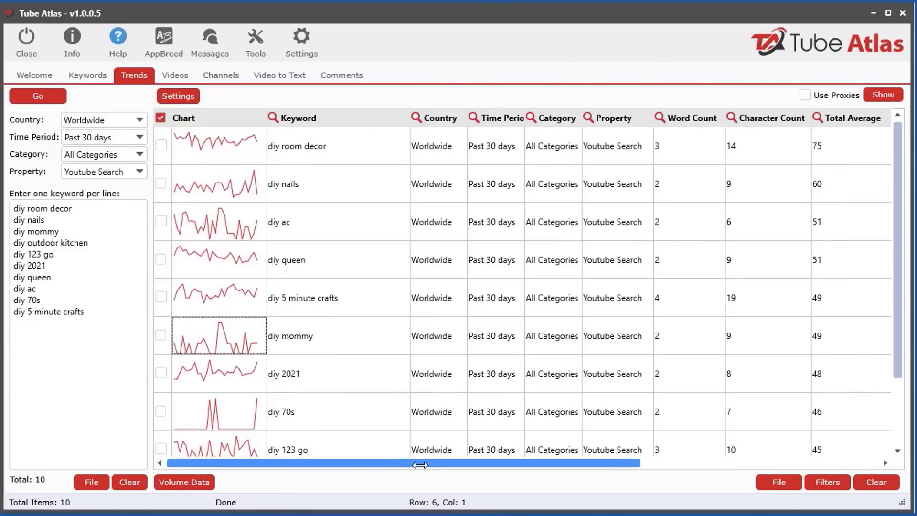
Sort the trend results by Trend Slope in descending order and review the matching keyword charts
{"action": "left_click_drag", "start_coordinate": [420, 463], "coordinate": [637, 470]}
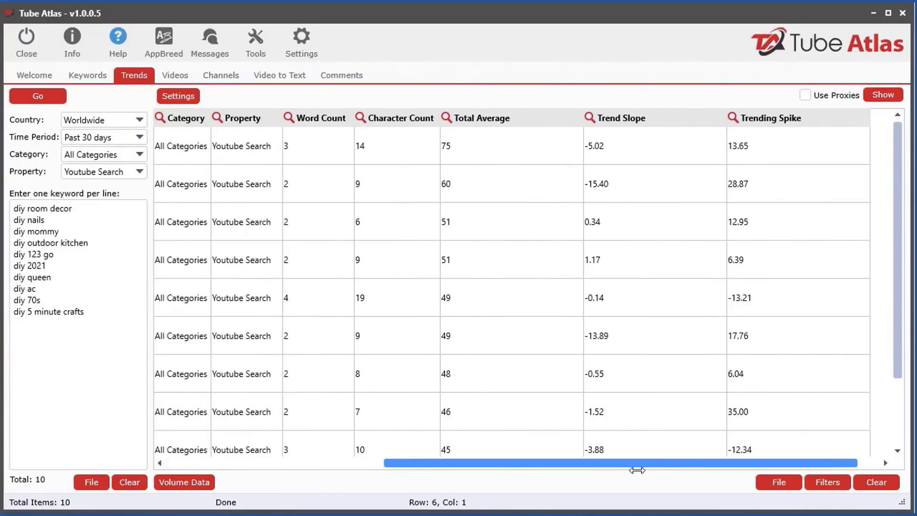
{"action": "left_click", "coordinate": [649, 115]}
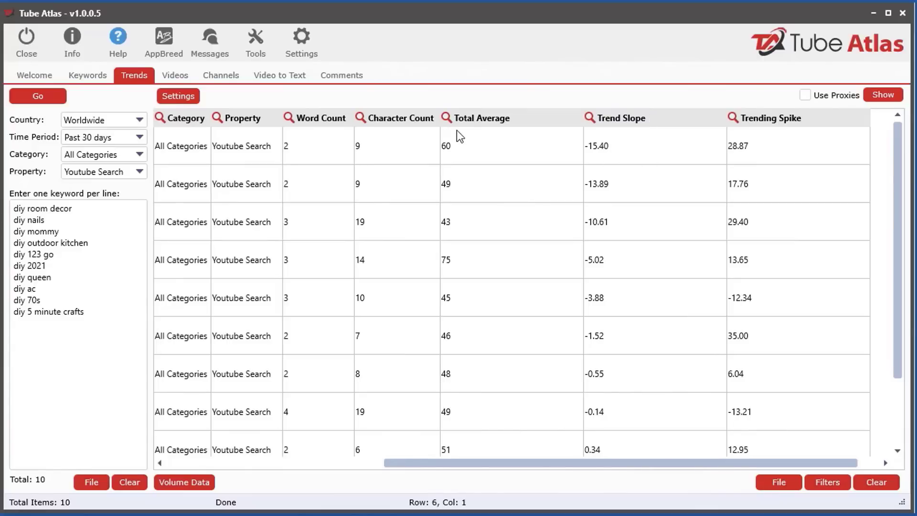
{"action": "left_click", "coordinate": [641, 122]}
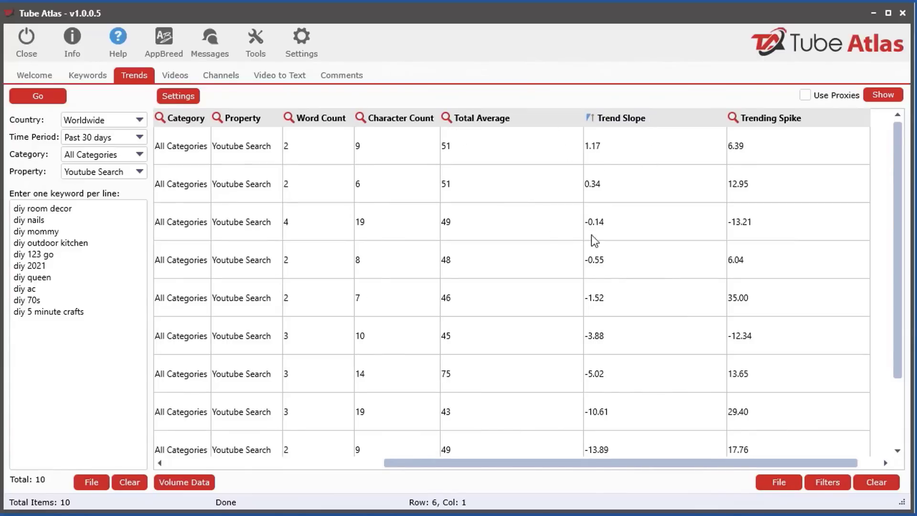
{"action": "left_click_drag", "start_coordinate": [661, 465], "coordinate": [336, 473]}
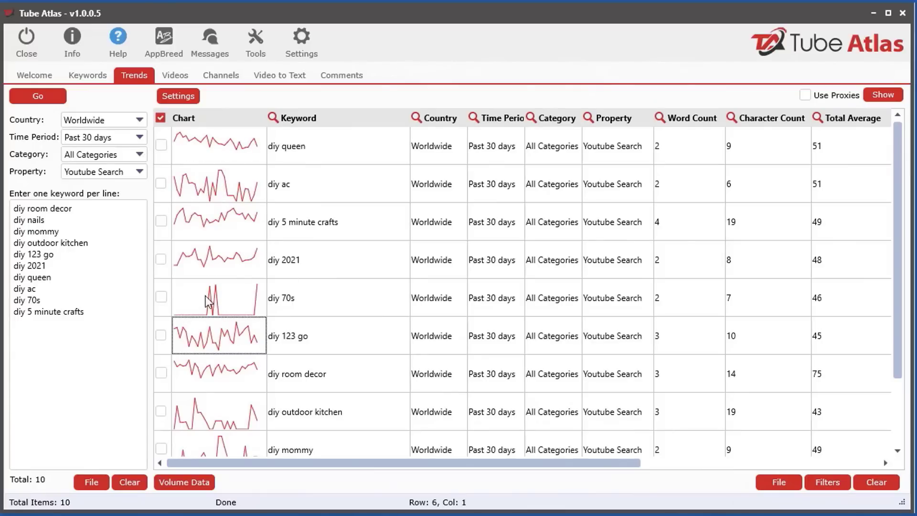
Sort the trend results by Trending Spike in descending order and review the matching keyword charts
{"action": "left_click_drag", "start_coordinate": [427, 467], "coordinate": [669, 469]}
{"action": "left_click", "coordinate": [793, 118]}
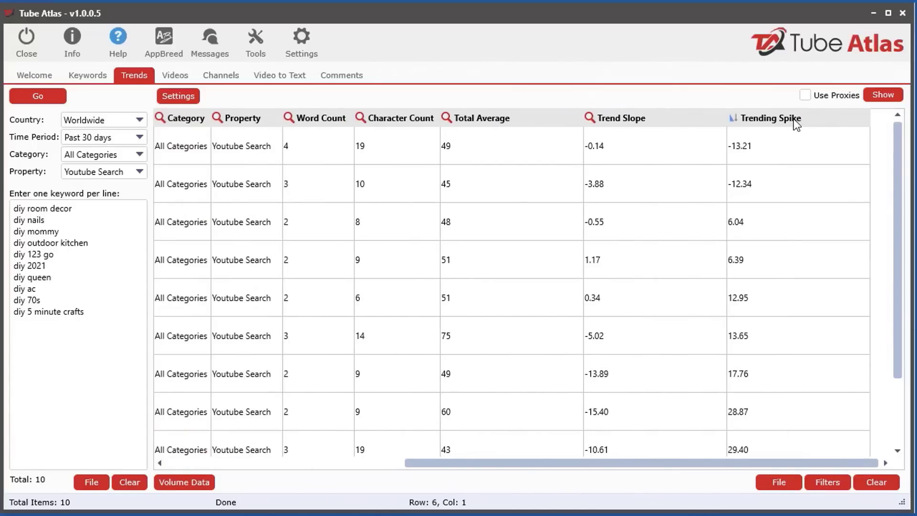
{"action": "left_click", "coordinate": [792, 119]}
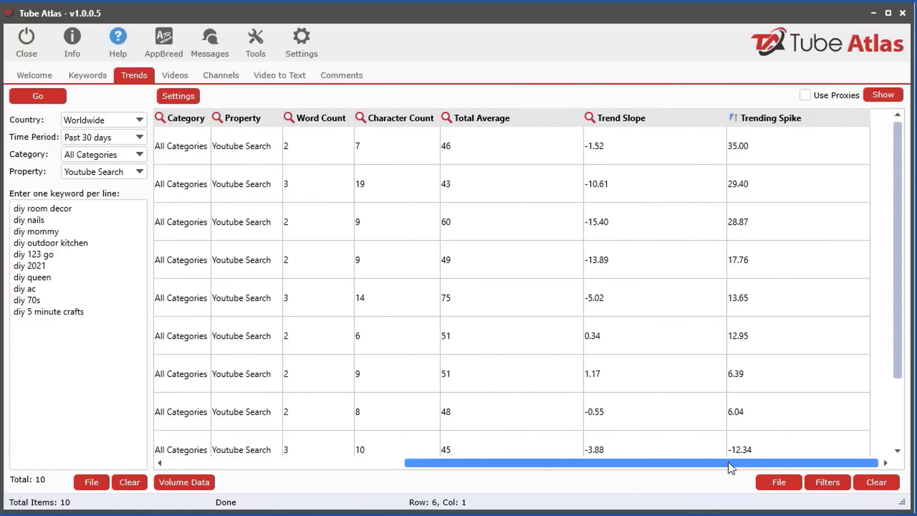
{"action": "left_click_drag", "start_coordinate": [727, 462], "coordinate": [488, 462]}
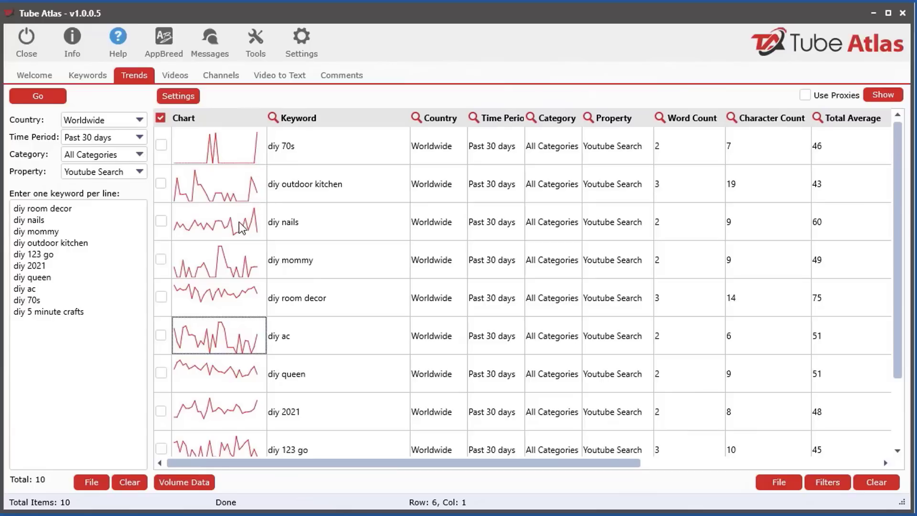
View the time period options without changing the selection, and look over the Total Average, Trend Slope and Trending Spike columns
{"action": "left_click", "coordinate": [106, 138]}
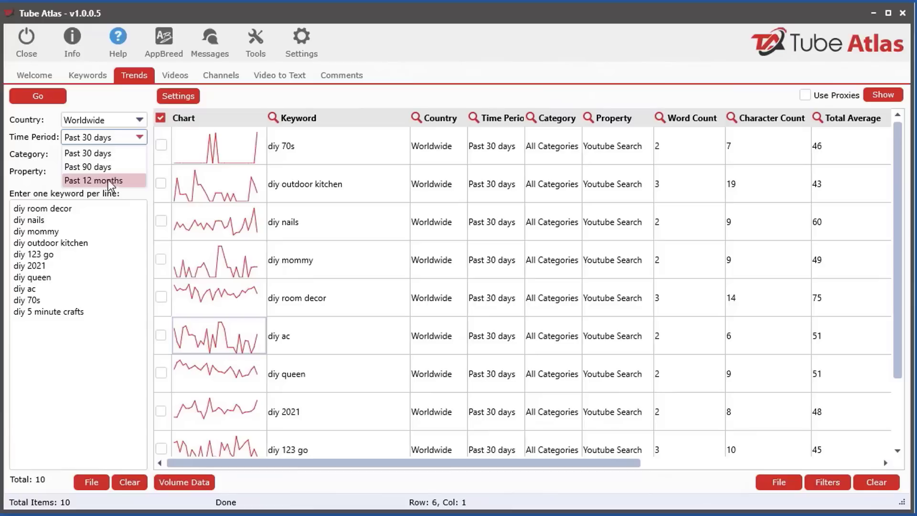
{"action": "left_click", "coordinate": [31, 136]}
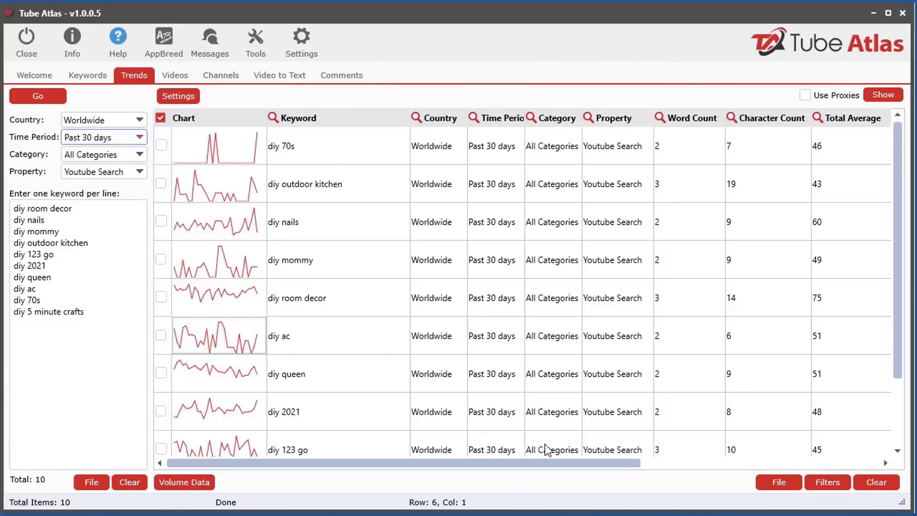
{"action": "left_click_drag", "start_coordinate": [572, 462], "coordinate": [811, 464]}
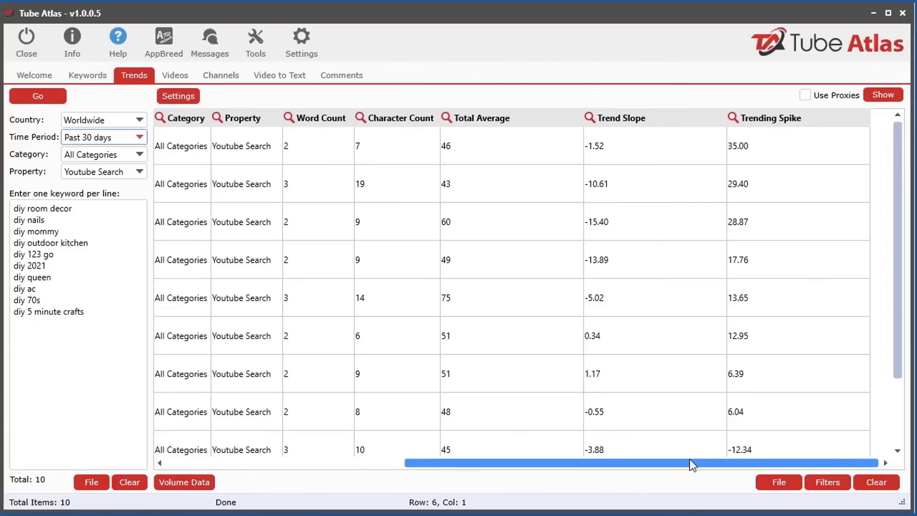
{"action": "left_click_drag", "start_coordinate": [689, 459], "coordinate": [447, 458]}
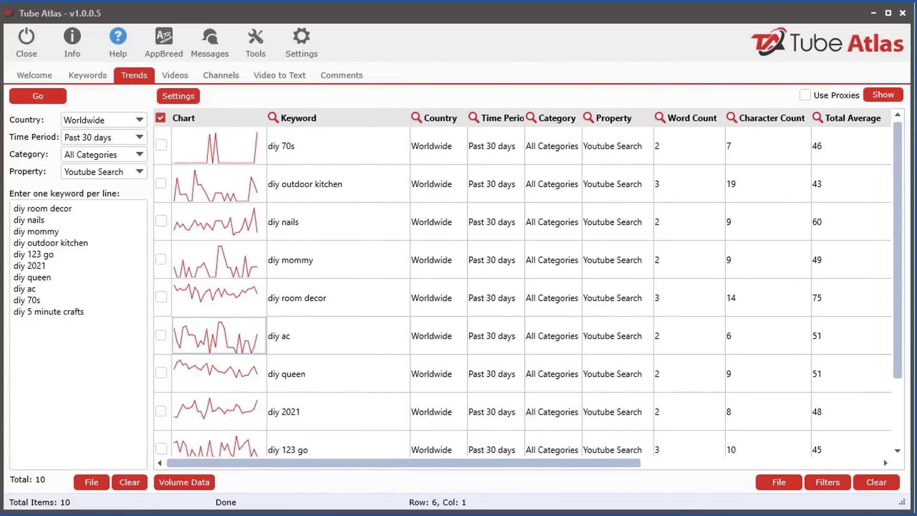
Examine the actions available for the trend results, including the delete and copy options, without applying any
{"action": "right_click", "coordinate": [407, 166]}
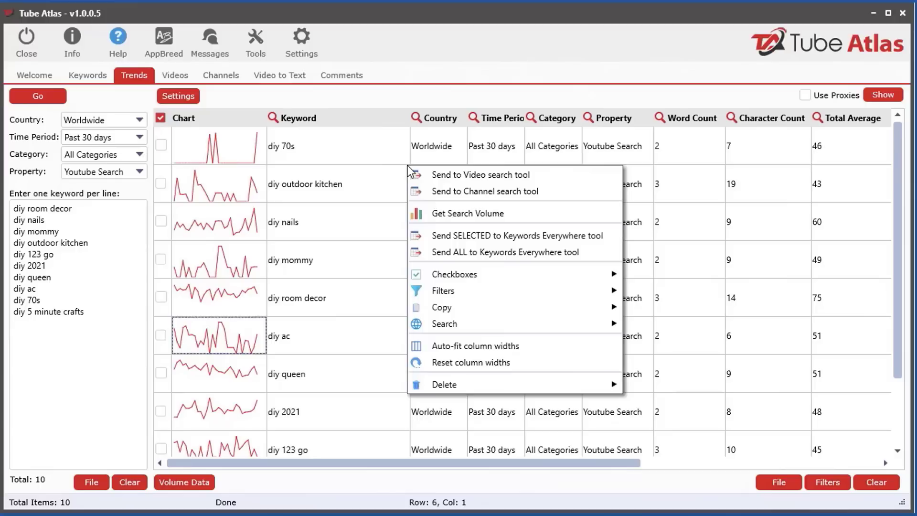
{"action": "mouse_move", "coordinate": [512, 388]}
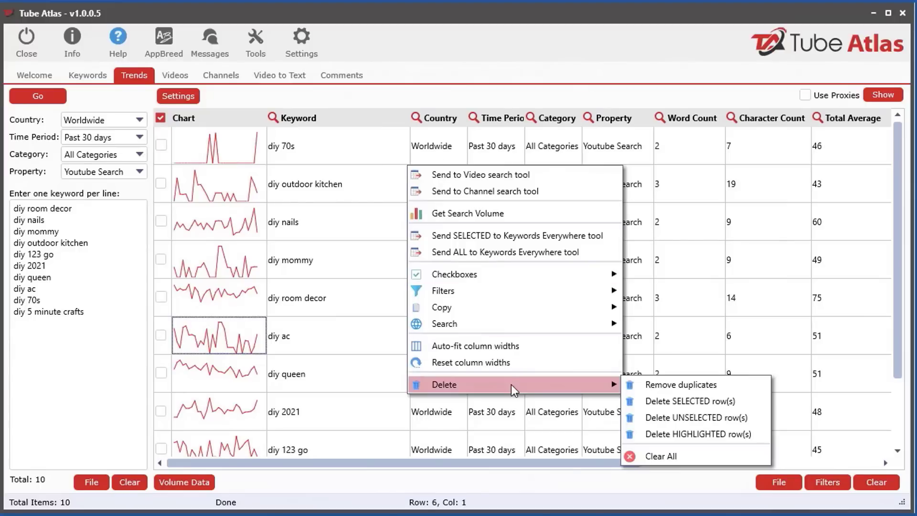
{"action": "mouse_move", "coordinate": [489, 274]}
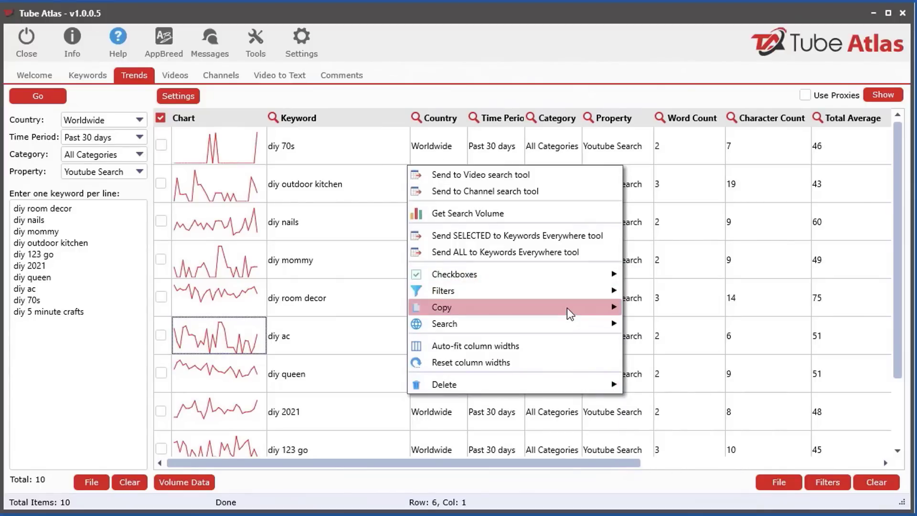
{"action": "mouse_move", "coordinate": [578, 308]}
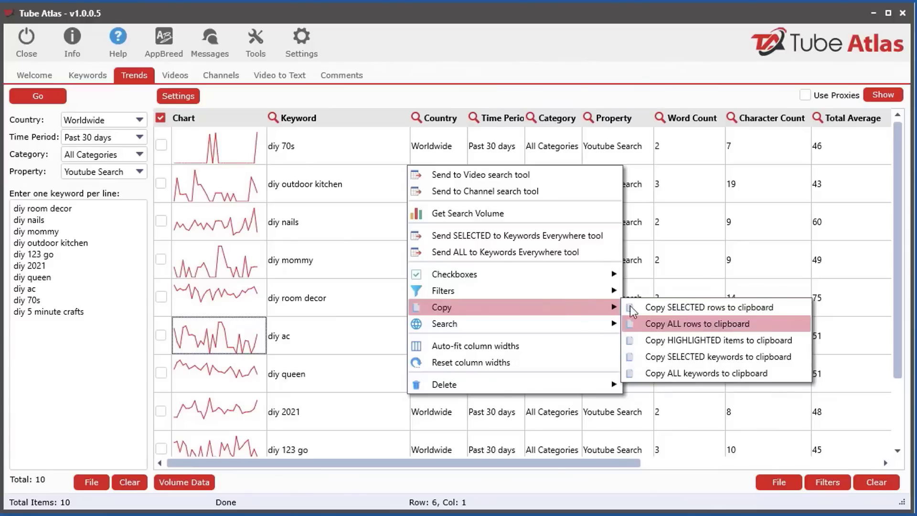
{"action": "mouse_move", "coordinate": [540, 323]}
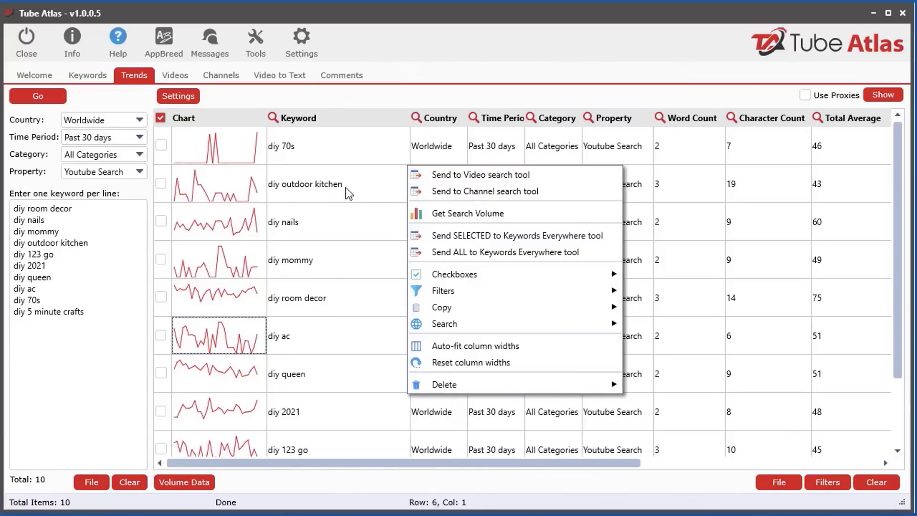
{"action": "left_click", "coordinate": [330, 230]}
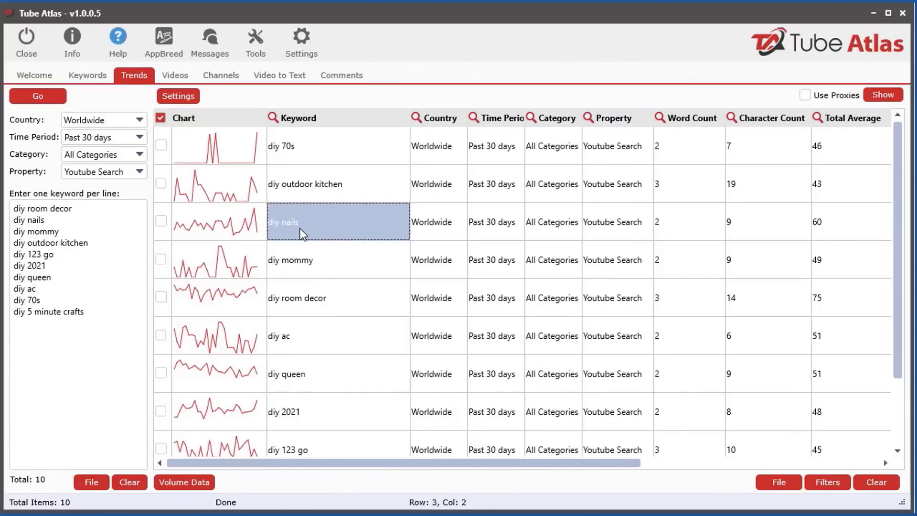
Select the diy nails row in the trend results and send its keyword to the Video search tool
{"action": "left_click", "coordinate": [353, 246]}
{"action": "left_click", "coordinate": [354, 183]}
{"action": "left_click", "coordinate": [360, 222]}
{"action": "left_click", "coordinate": [620, 229]}
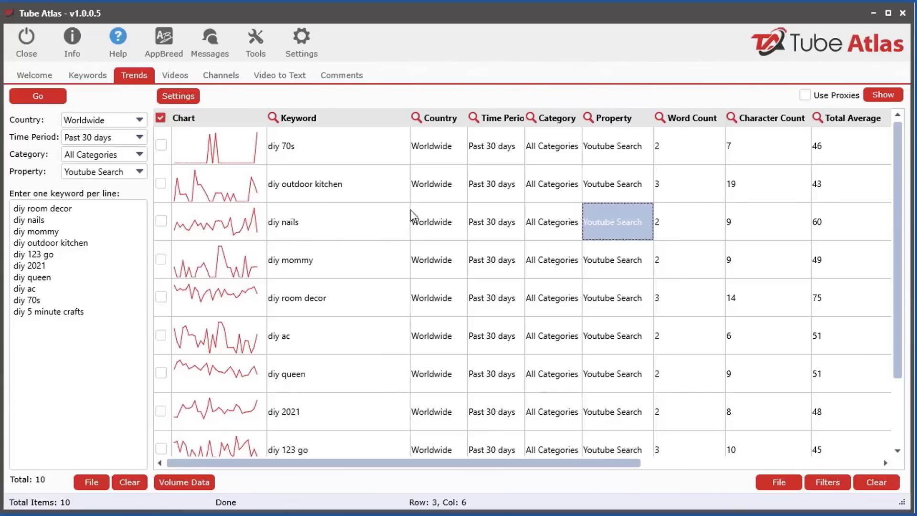
{"action": "right_click", "coordinate": [637, 225]}
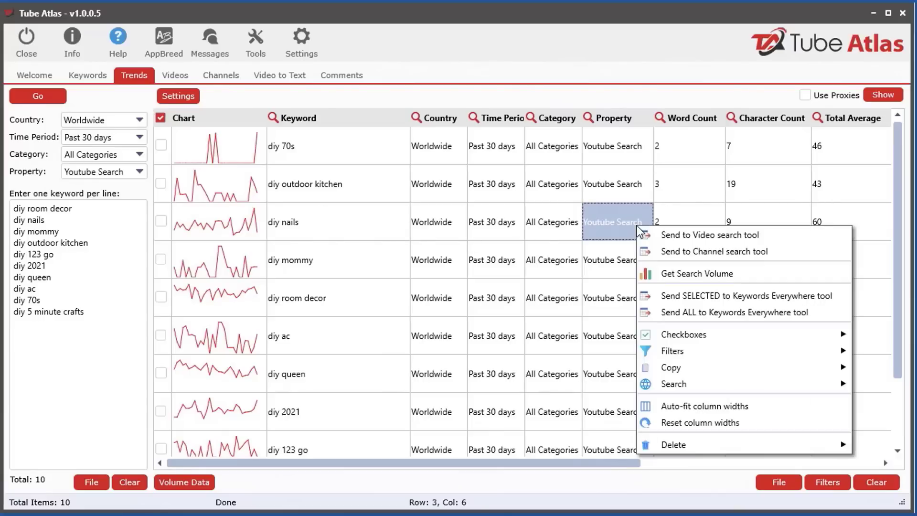
{"action": "left_click", "coordinate": [743, 240]}
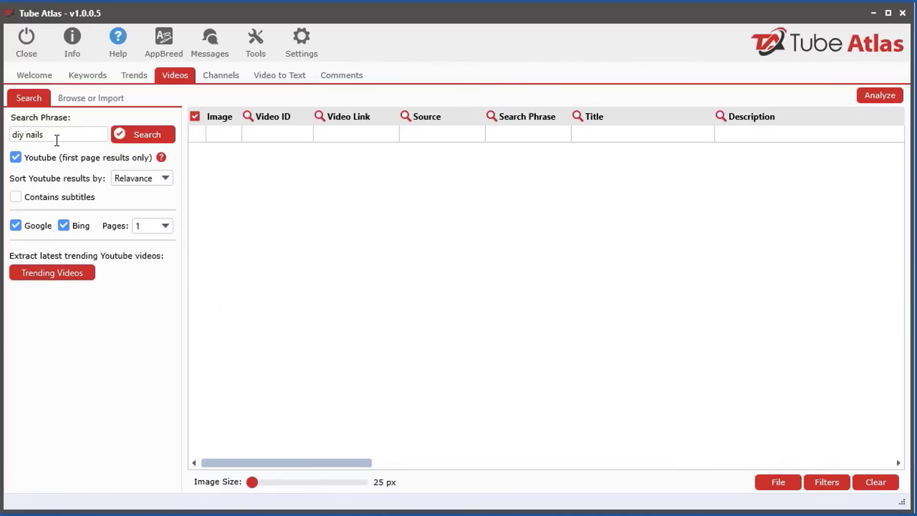
{"action": "left_click_drag", "start_coordinate": [56, 137], "coordinate": [22, 139]}
Return to the trend results and send diy nails to the Channel search tool
{"action": "left_click", "coordinate": [134, 81]}
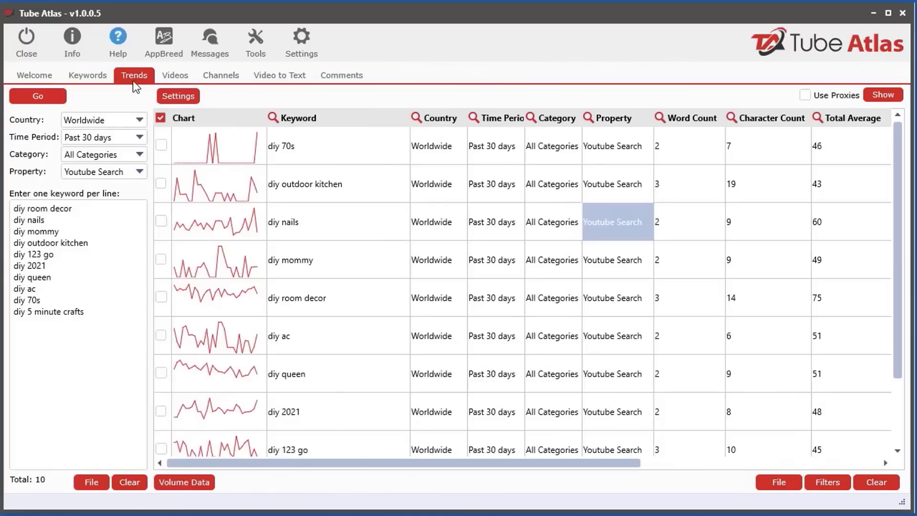
{"action": "right_click", "coordinate": [571, 211]}
{"action": "left_click", "coordinate": [639, 245]}
{"action": "left_click_drag", "start_coordinate": [77, 136], "coordinate": [7, 135]}
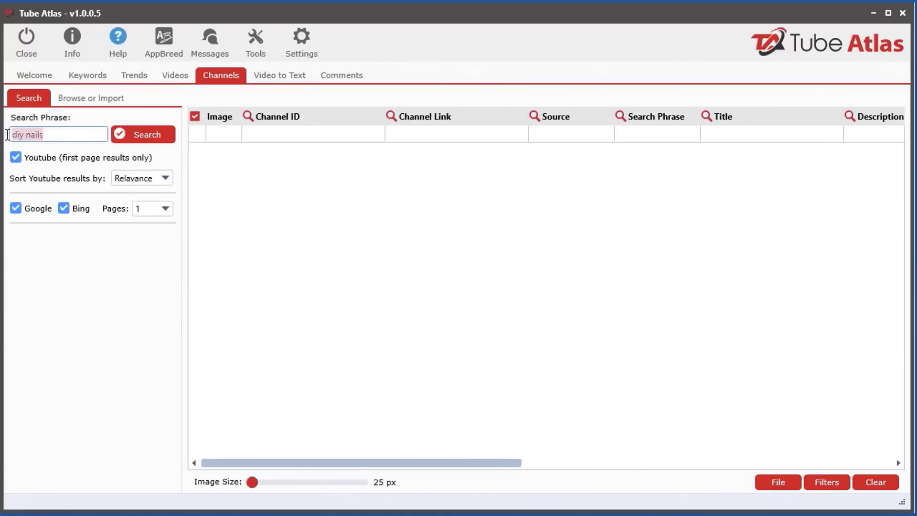
Return to the trend results and view the search volume tool and the Keywords Everywhere sending options without applying any
{"action": "left_click", "coordinate": [134, 77]}
{"action": "right_click", "coordinate": [584, 220]}
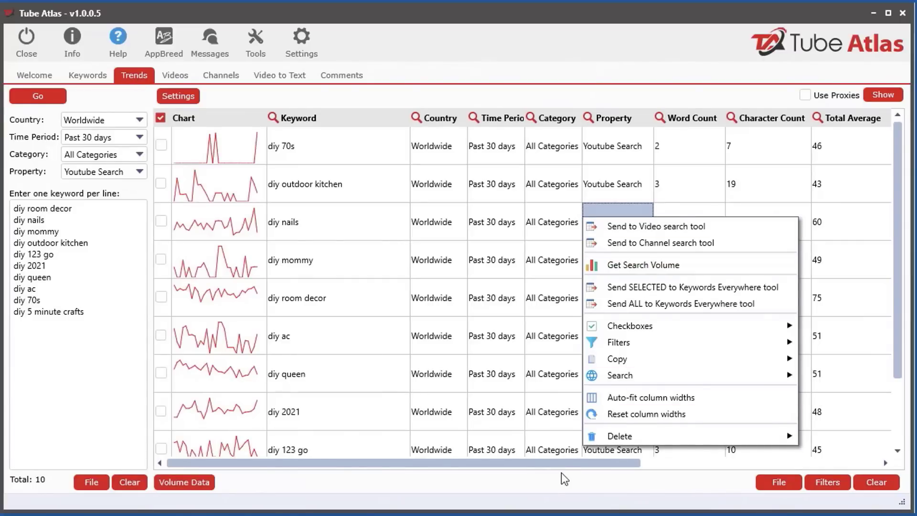
{"action": "left_click", "coordinate": [635, 270]}
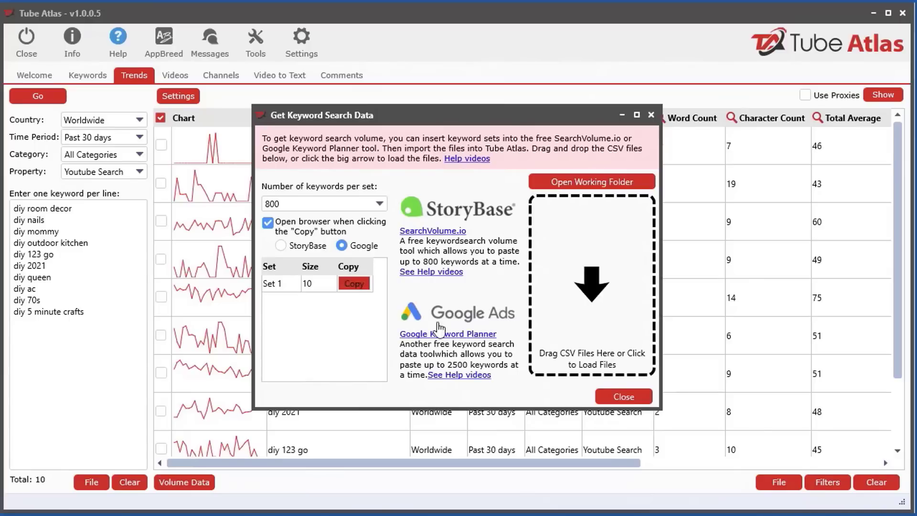
{"action": "left_click", "coordinate": [624, 397]}
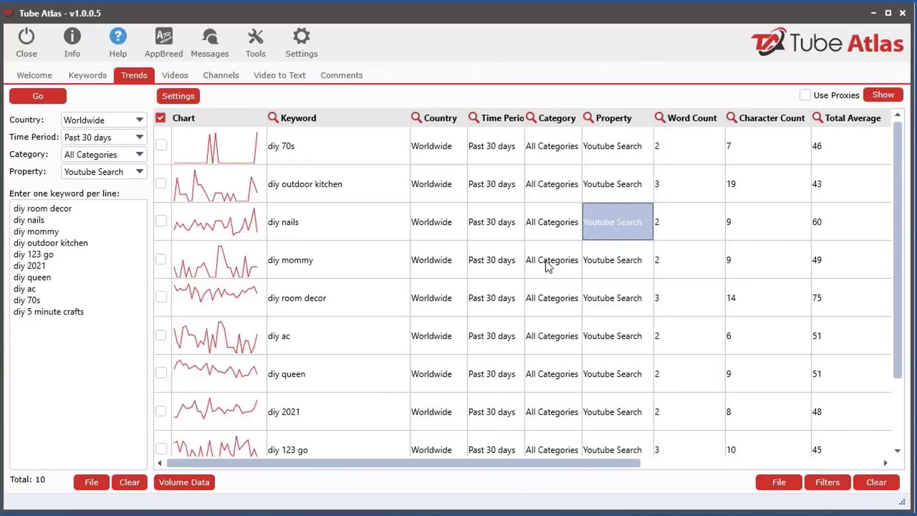
{"action": "right_click", "coordinate": [382, 180]}
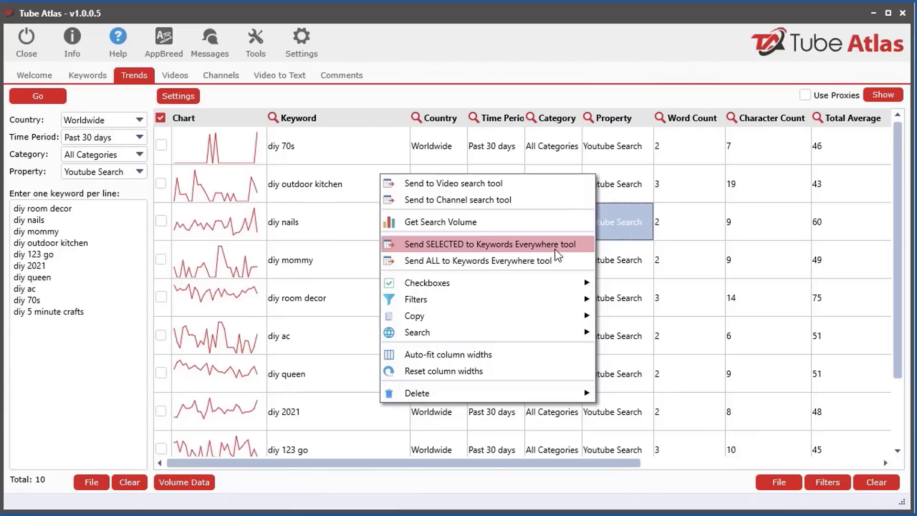
{"action": "left_click", "coordinate": [620, 231]}
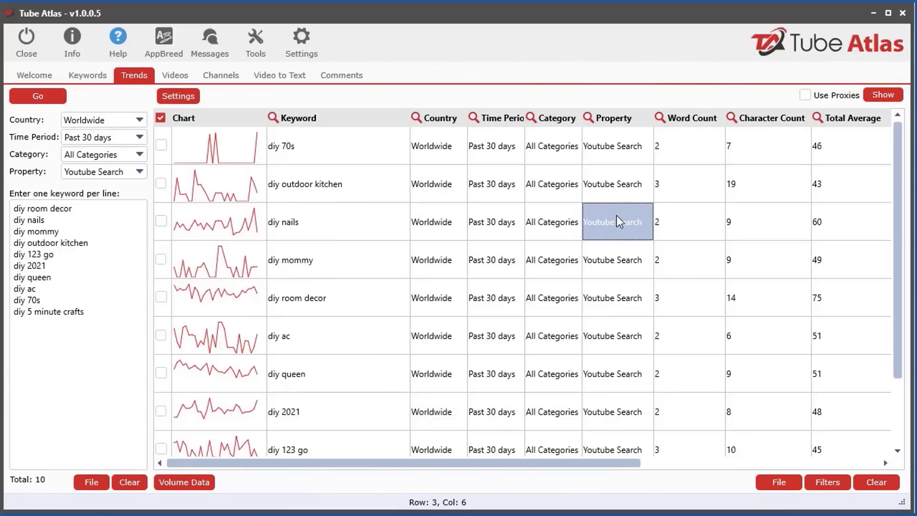
Look over the trend charts for the diy keywords and the Total Average, Trend Slope and Trending Spike columns
{"action": "left_click", "coordinate": [245, 146]}
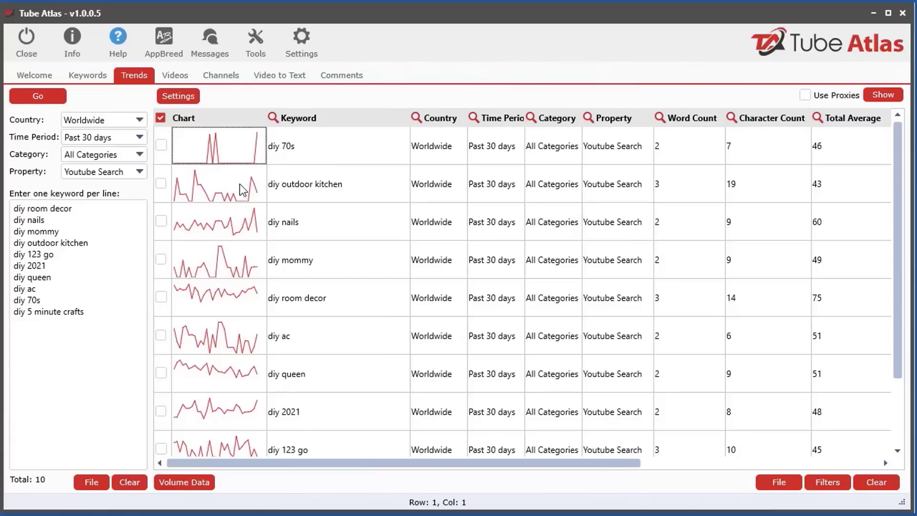
{"action": "left_click", "coordinate": [243, 190]}
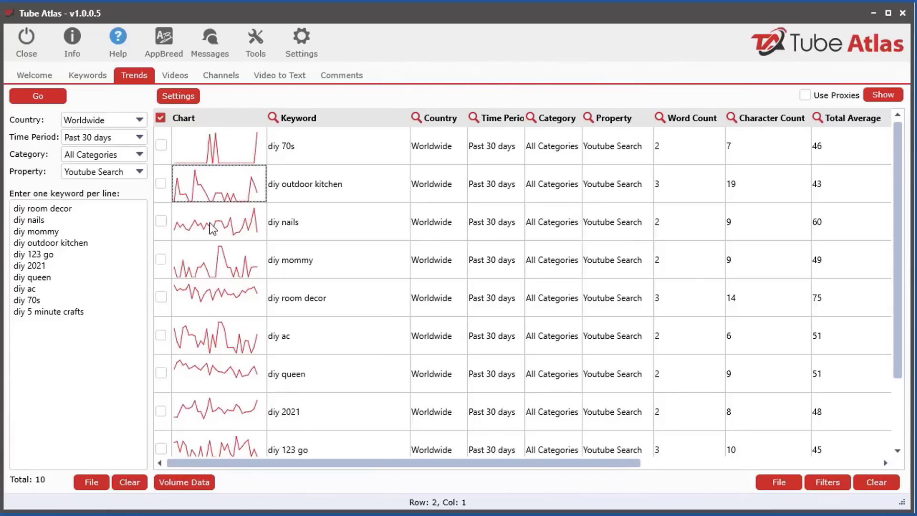
{"action": "scroll", "coordinate": [422, 354], "scroll_direction": "down", "scroll_amount": 2}
{"action": "scroll", "coordinate": [432, 370], "scroll_direction": "up", "scroll_amount": 2}
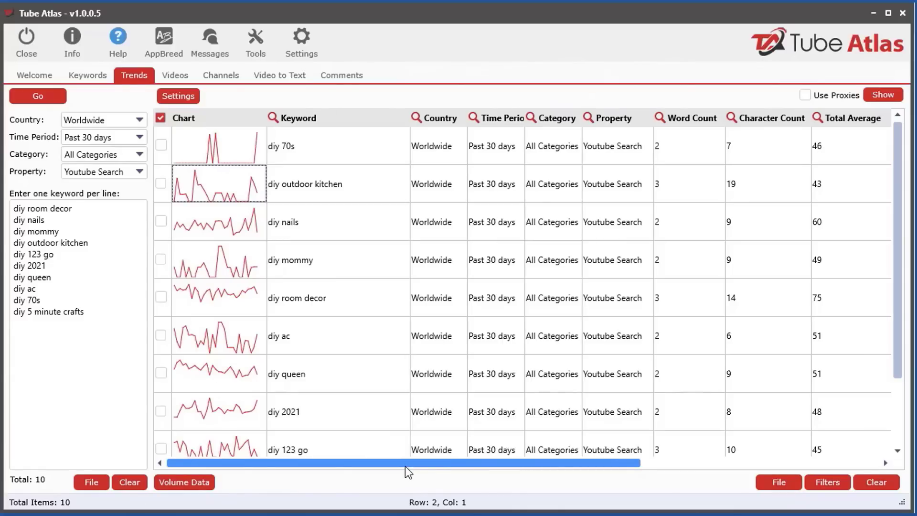
{"action": "left_click_drag", "start_coordinate": [405, 466], "coordinate": [750, 473]}
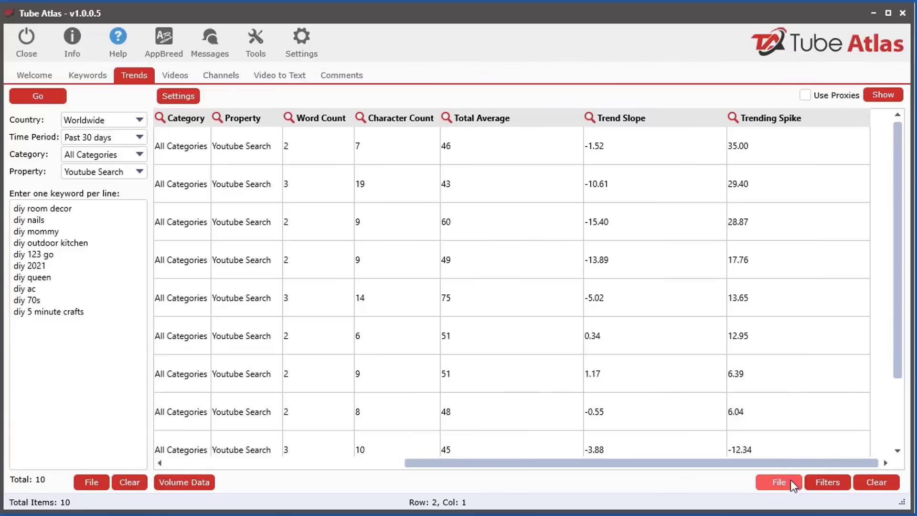
{"action": "left_click_drag", "start_coordinate": [607, 461], "coordinate": [368, 462]}
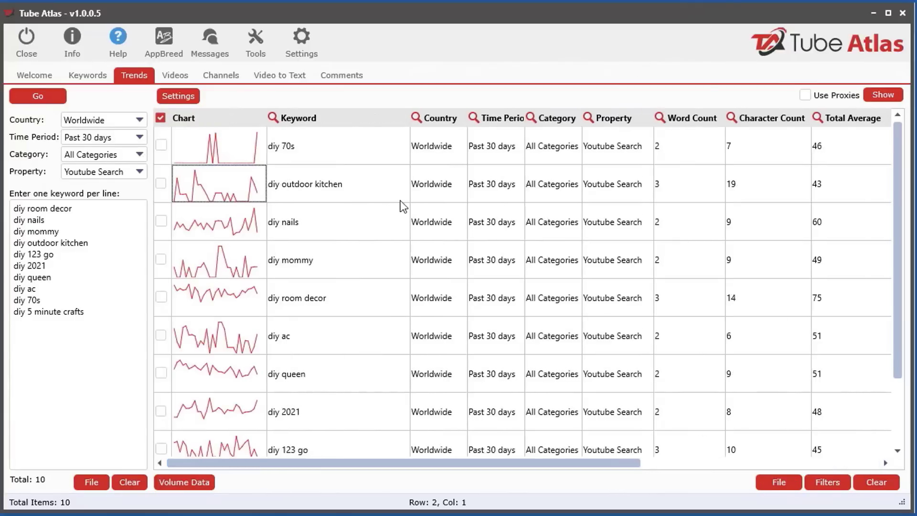
View the column search filters for Keyword, Country, Time Period, Category and Property in the trend results
{"action": "left_click", "coordinate": [273, 119]}
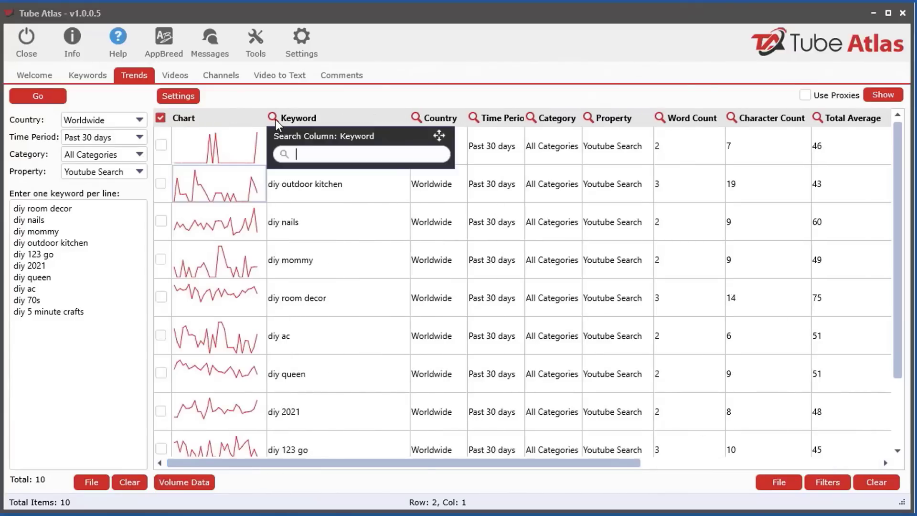
{"action": "left_click", "coordinate": [415, 118]}
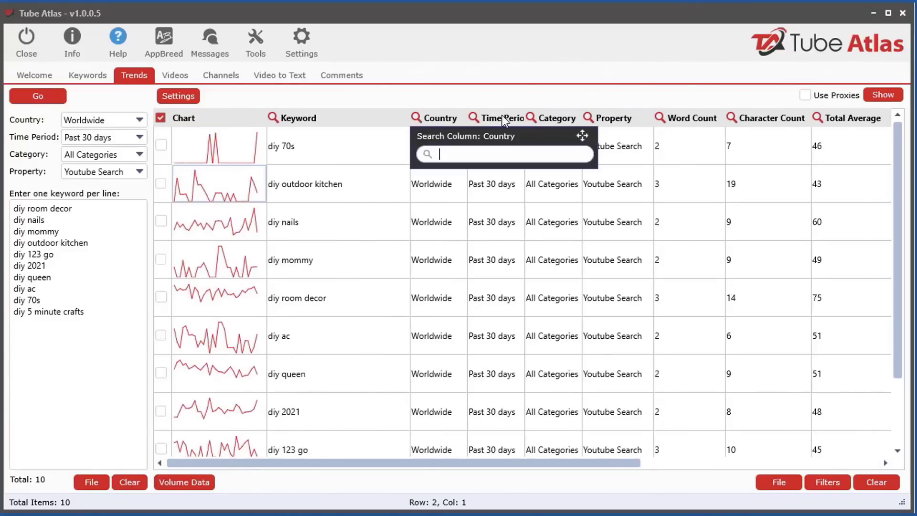
{"action": "left_click", "coordinate": [473, 118]}
{"action": "left_click", "coordinate": [530, 118]}
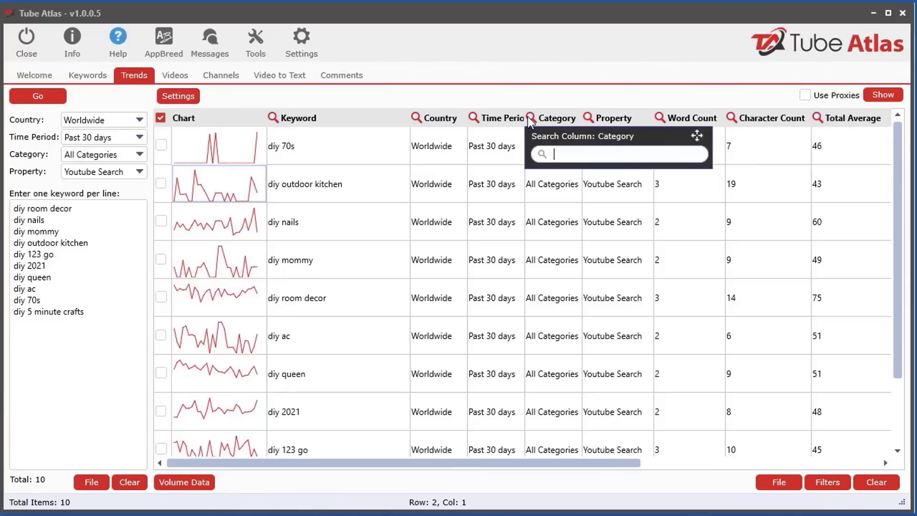
{"action": "left_click", "coordinate": [590, 117]}
Try filtering the Word Count column to greater than 5 and greater than 1, and clear that column's filters
{"action": "left_click", "coordinate": [660, 118]}
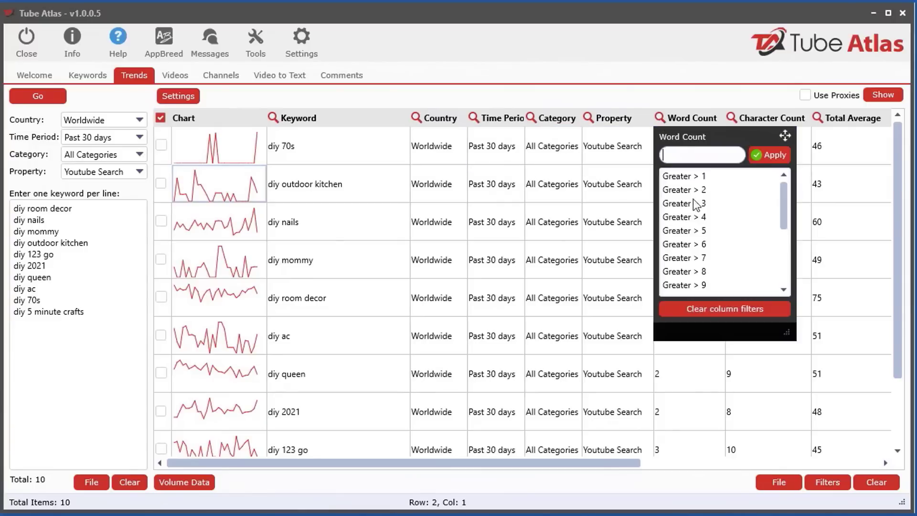
{"action": "left_click", "coordinate": [692, 230]}
{"action": "left_click", "coordinate": [697, 179]}
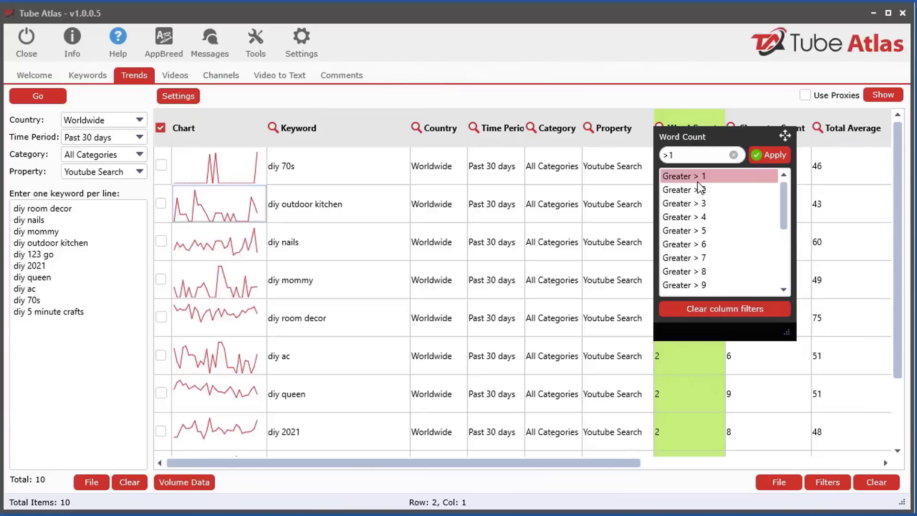
{"action": "left_click", "coordinate": [724, 308]}
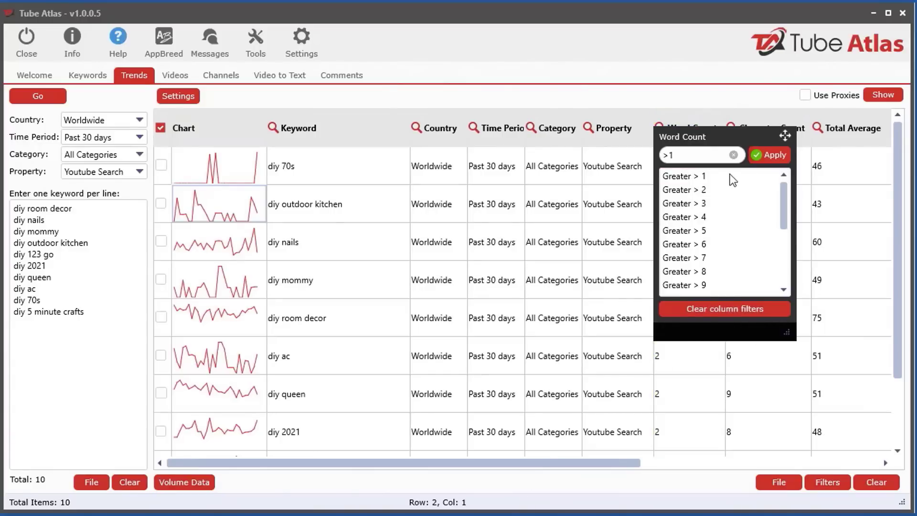
{"action": "left_click", "coordinate": [714, 361]}
Check the remaining trend data columns and clear all filters from the trend results
{"action": "left_click_drag", "start_coordinate": [554, 465], "coordinate": [803, 468]}
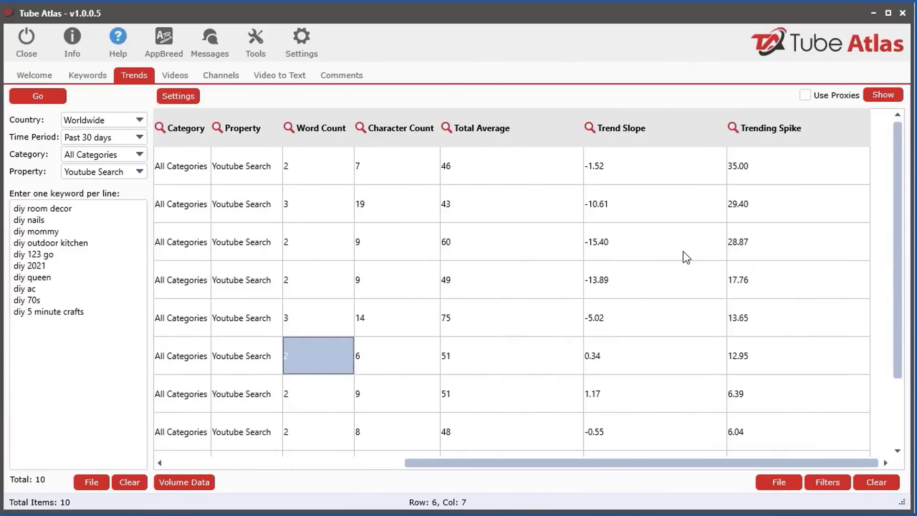
{"action": "left_click", "coordinate": [826, 481]}
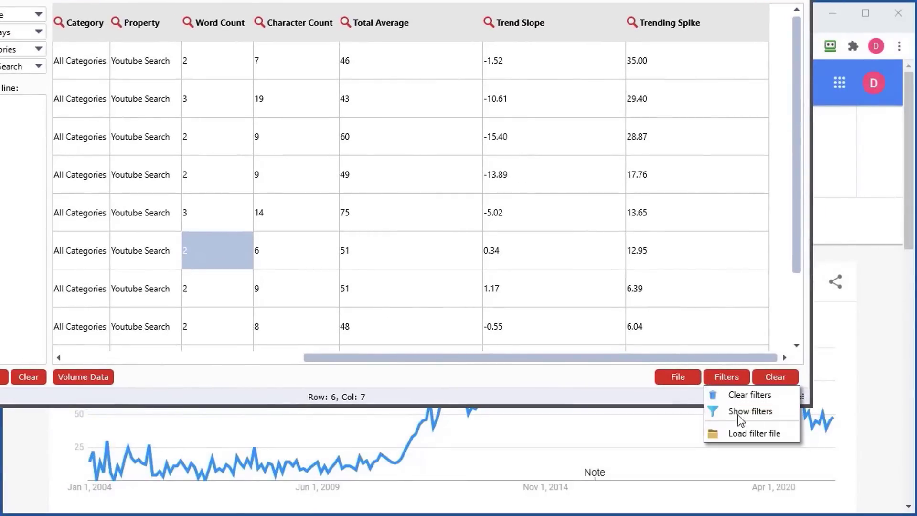
{"action": "left_click", "coordinate": [741, 398]}
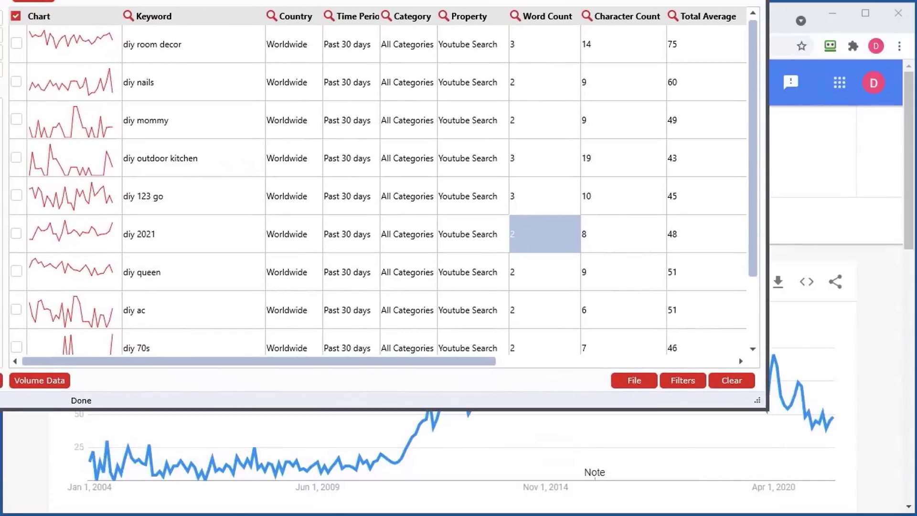
Save the trend results as the project file ta-trends-data.tatf in the Tube Atlas Saves folder
{"action": "left_click", "coordinate": [637, 380]}
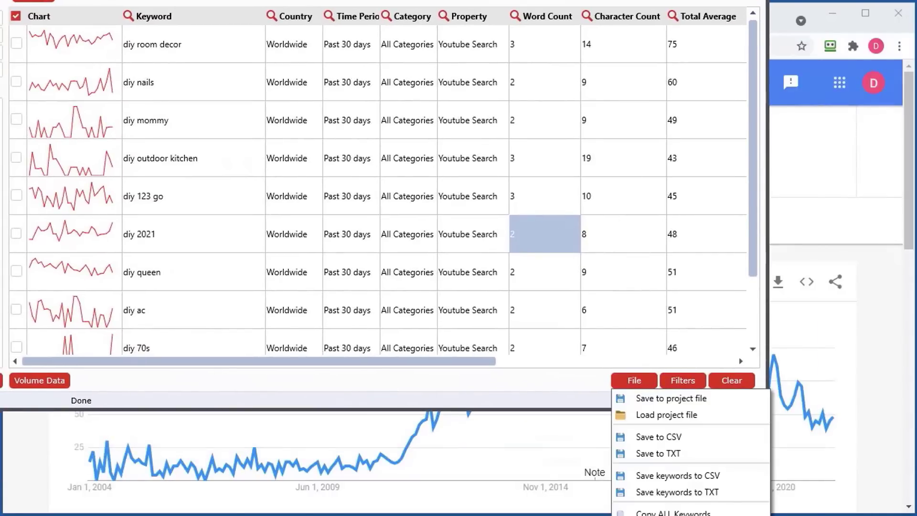
{"action": "key", "text": "Escape"}
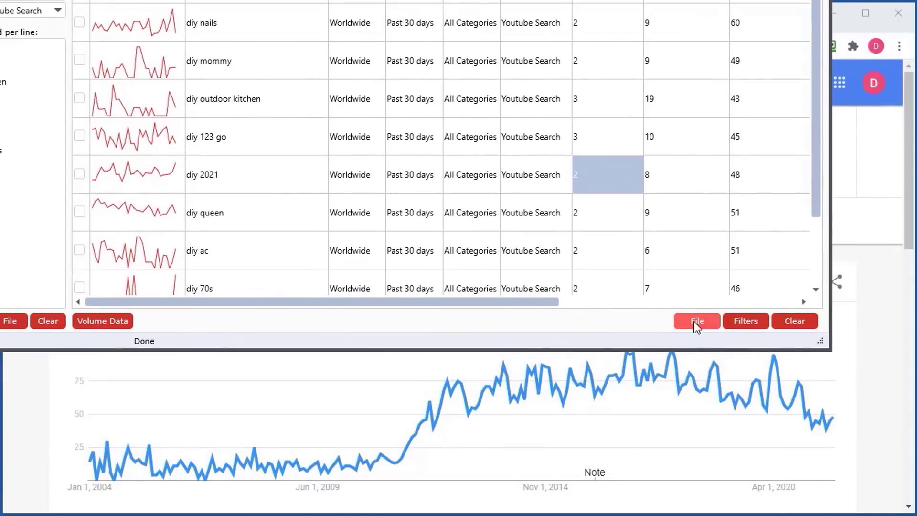
{"action": "left_click", "coordinate": [694, 322]}
{"action": "left_click", "coordinate": [744, 339]}
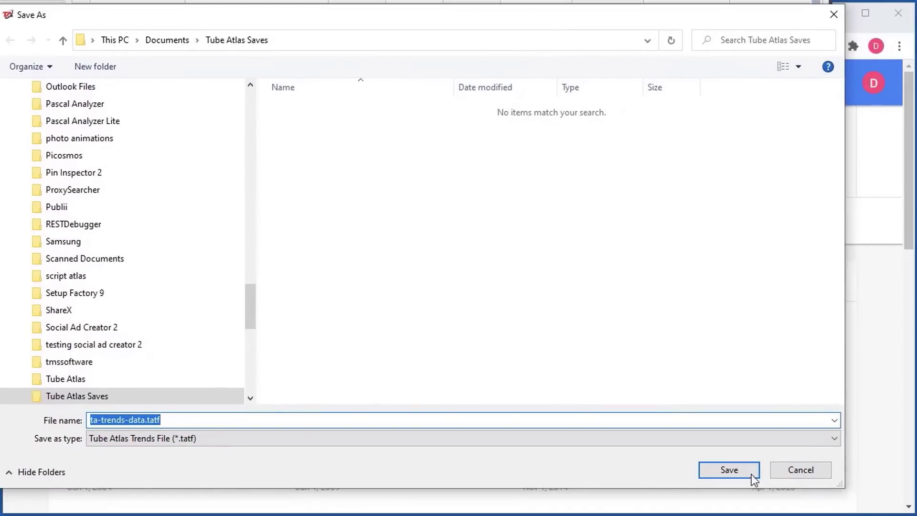
{"action": "left_click", "coordinate": [705, 465]}
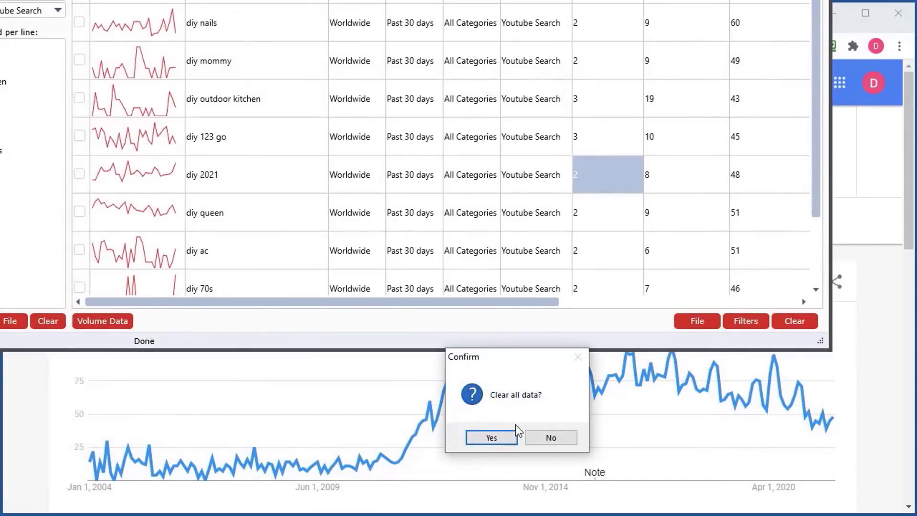
Clear all trend results and reload them from the project file ta-trends-data.tatf
{"action": "left_click", "coordinate": [494, 436]}
{"action": "left_click", "coordinate": [708, 318]}
{"action": "left_click", "coordinate": [734, 355]}
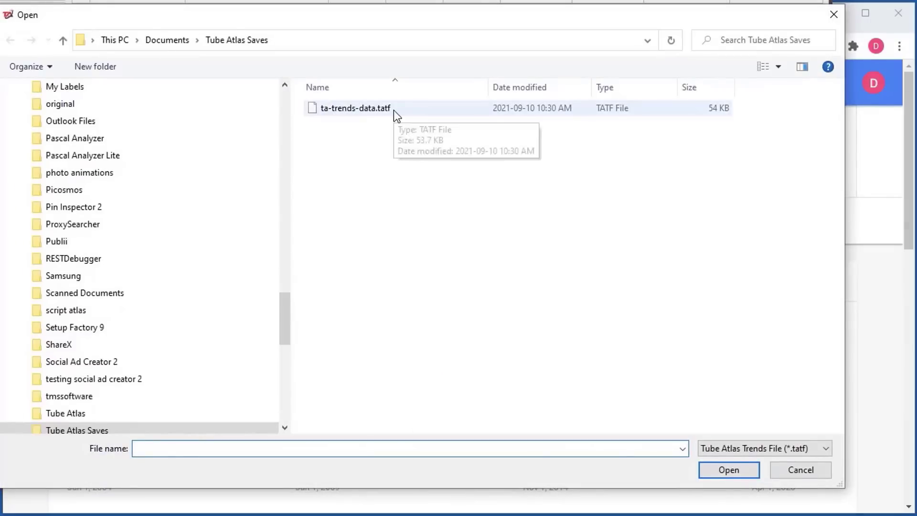
{"action": "double_click", "coordinate": [394, 110]}
{"action": "left_click_drag", "start_coordinate": [458, 1], "coordinate": [454, 19]}
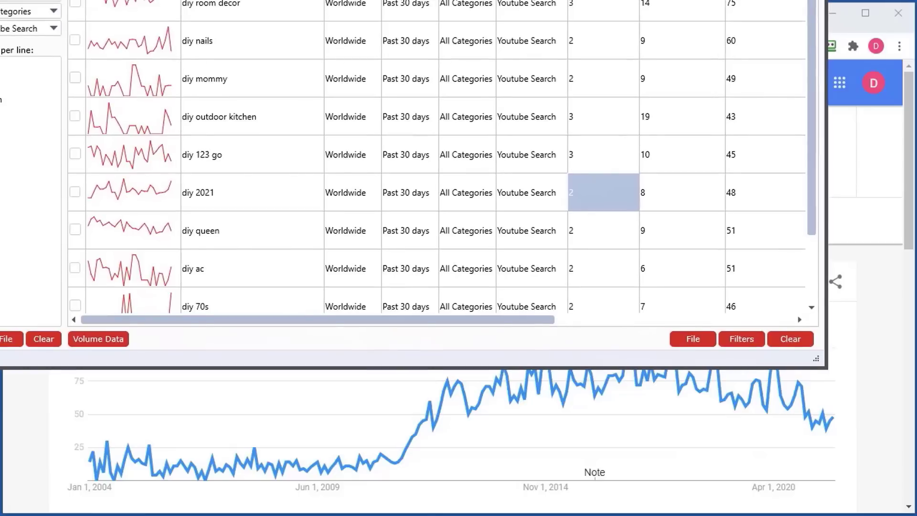
Look over the save, export and copy options for the trend results and open the last working folder
{"action": "left_click", "coordinate": [693, 340]}
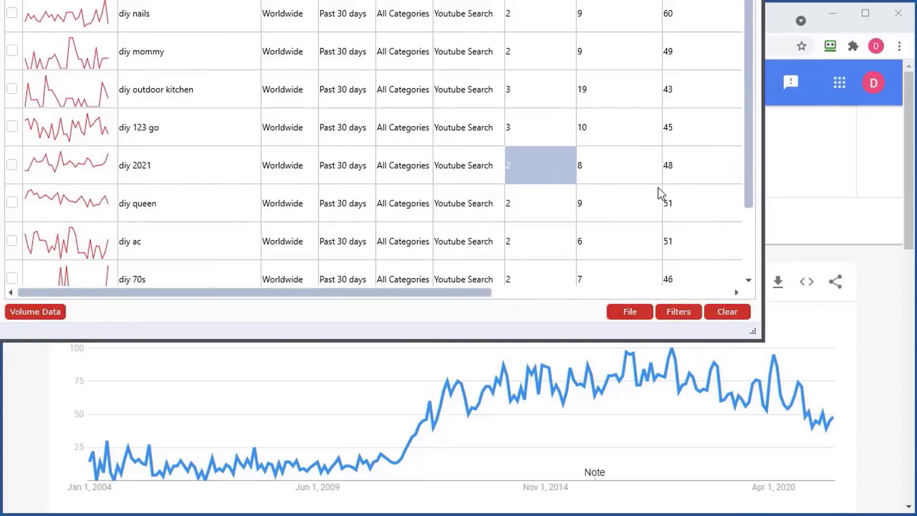
{"action": "left_click", "coordinate": [618, 316]}
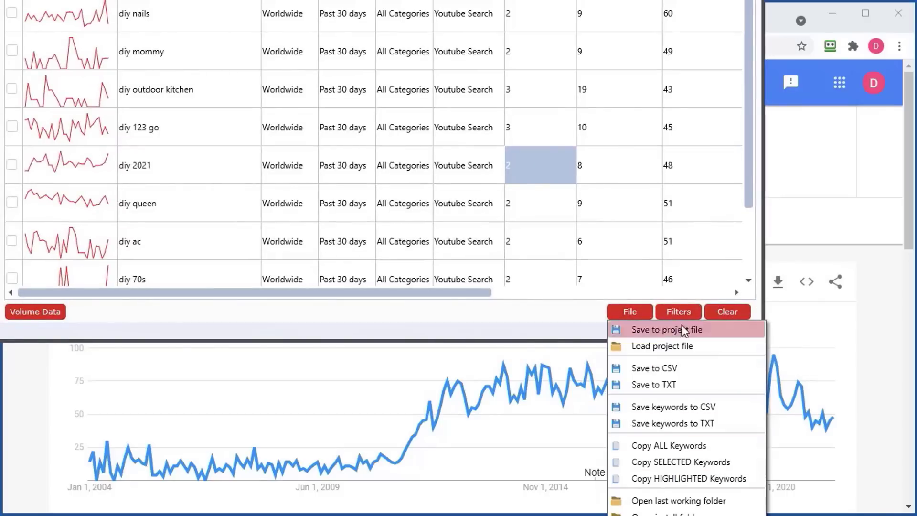
{"action": "left_click", "coordinate": [524, 343]}
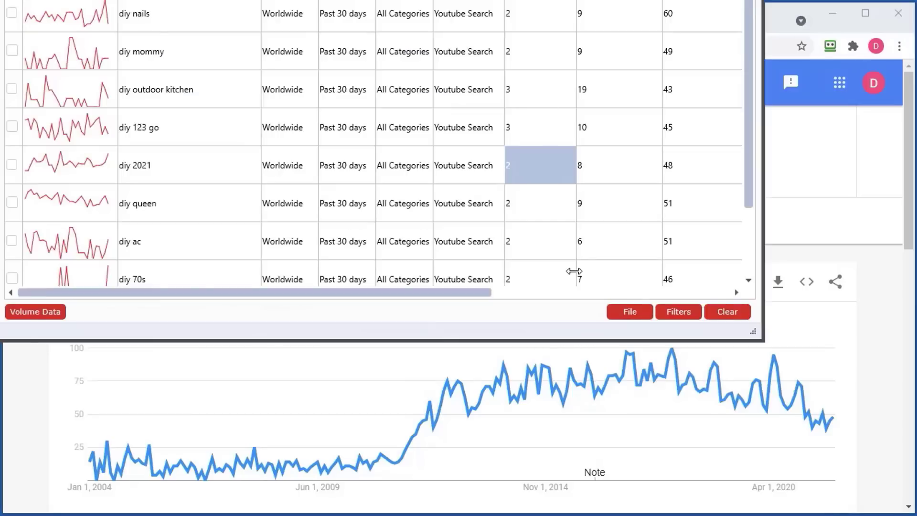
{"action": "left_click_drag", "start_coordinate": [575, 341], "coordinate": [575, 276]}
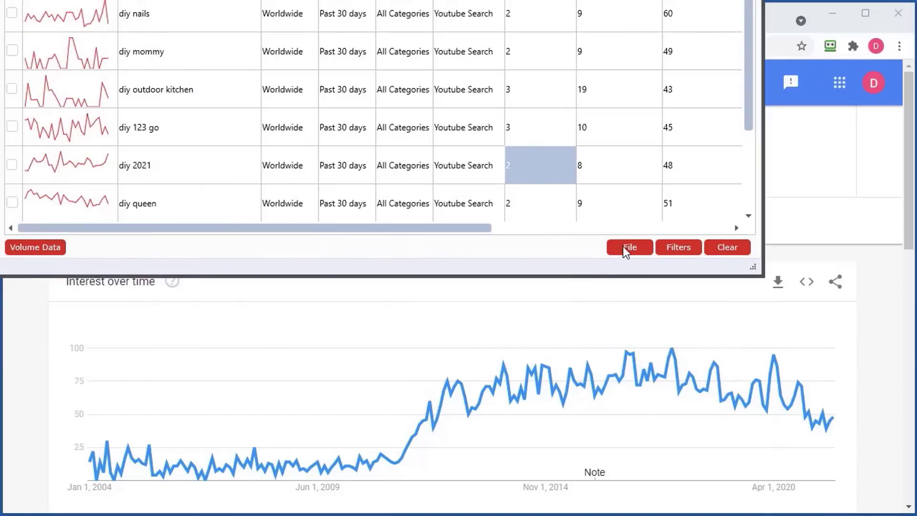
{"action": "left_click", "coordinate": [624, 246]}
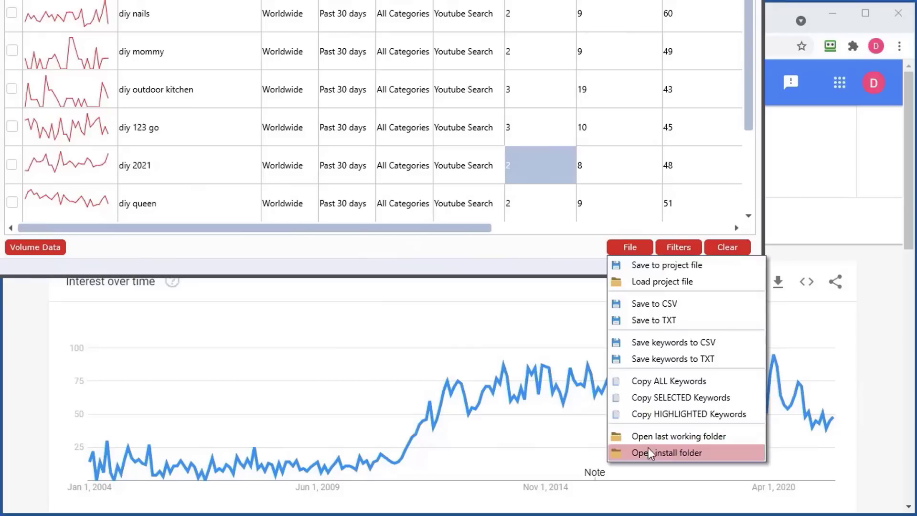
{"action": "left_click", "coordinate": [672, 435]}
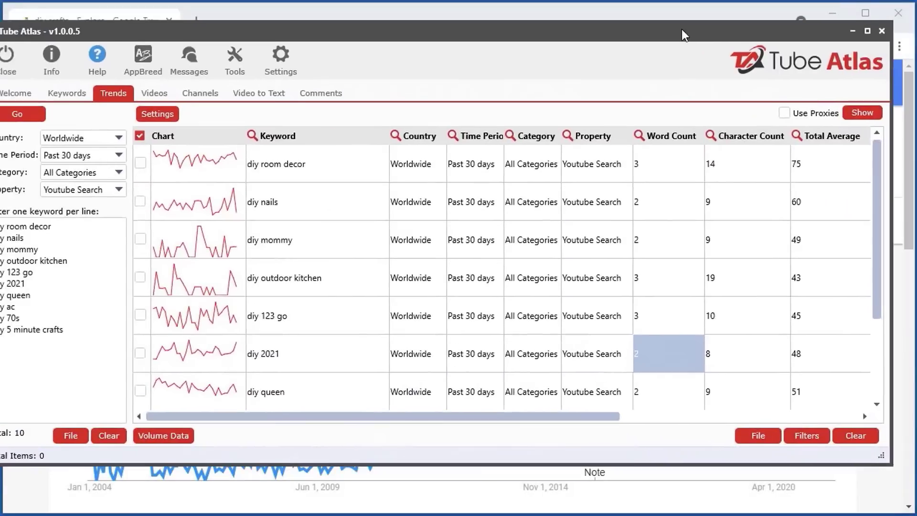
Reposition and enlarge the Tube Atlas window to fill the screen, and briefly show and hide the proxy list
{"action": "left_click_drag", "start_coordinate": [681, 30], "coordinate": [702, 14]}
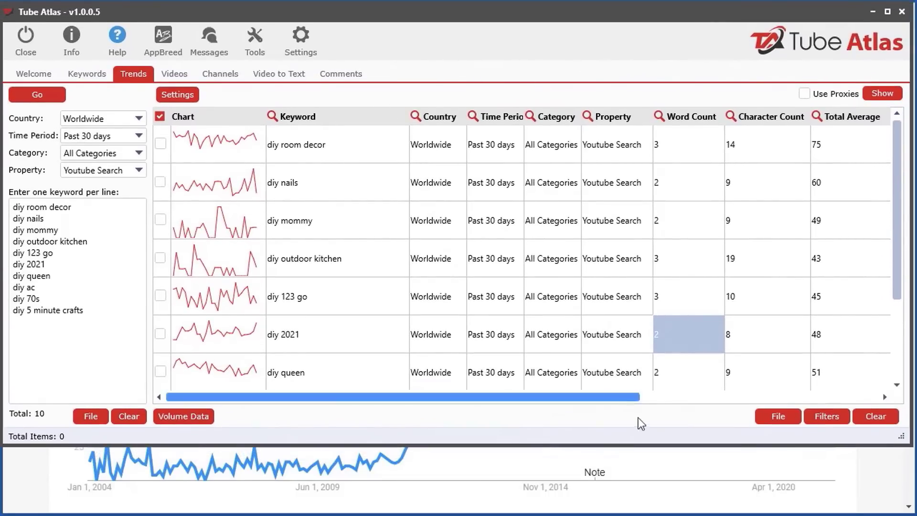
{"action": "left_click_drag", "start_coordinate": [898, 439], "coordinate": [909, 510]}
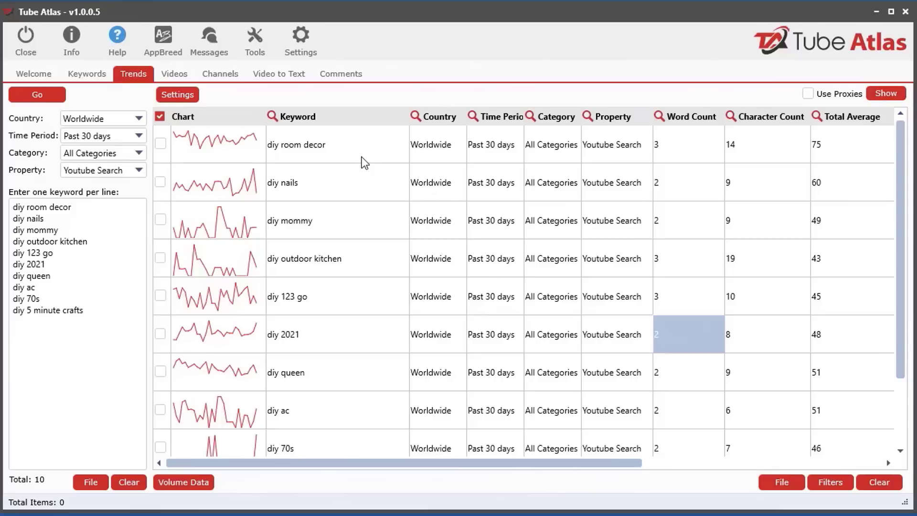
{"action": "left_click", "coordinate": [885, 94]}
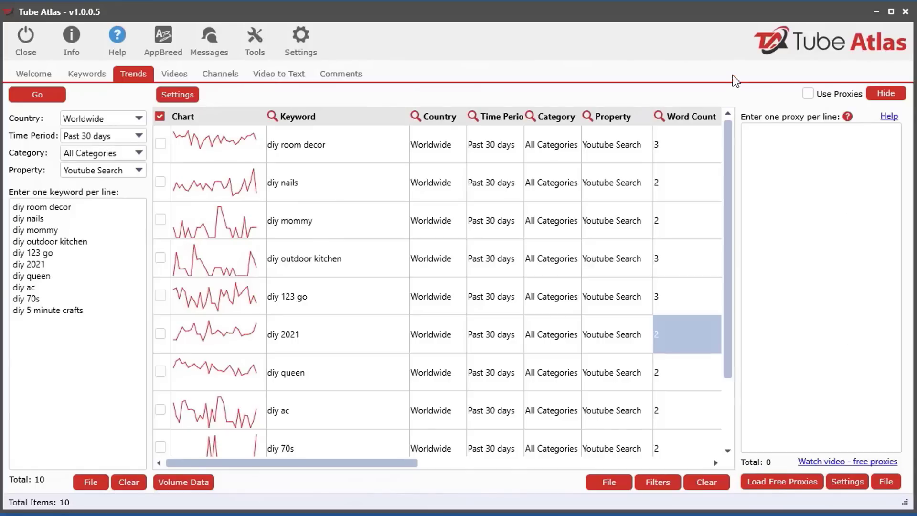
{"action": "left_click", "coordinate": [886, 93]}
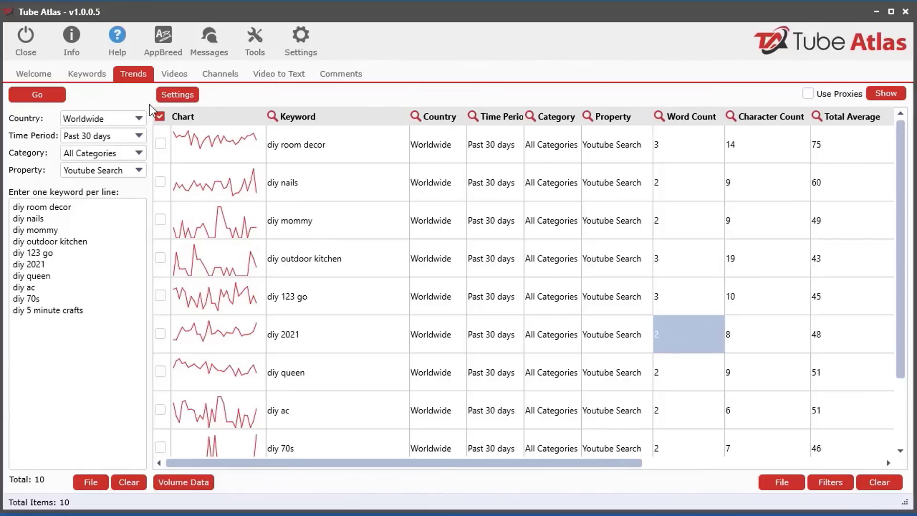
Enter a pause of 60 to 120 seconds after 20 web connections in the trends tool settings, and discard the changes
{"action": "left_click", "coordinate": [168, 95]}
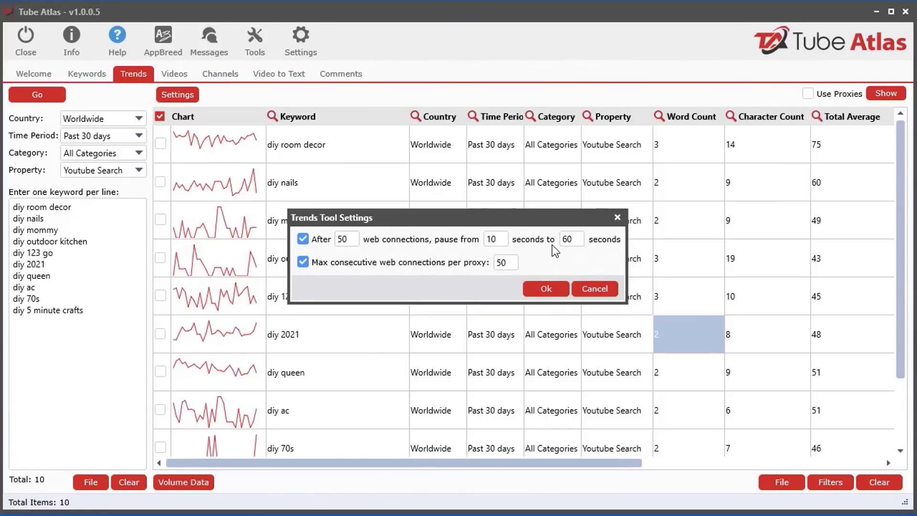
{"action": "left_click", "coordinate": [344, 239]}
{"action": "key", "text": "Delete"}
{"action": "type", "text": "2"}
{"action": "double_click", "coordinate": [494, 239]}
{"action": "type", "text": "60"}
{"action": "double_click", "coordinate": [567, 239]}
{"action": "type", "text": "120"}
{"action": "left_click_drag", "start_coordinate": [488, 221], "coordinate": [431, 227]}
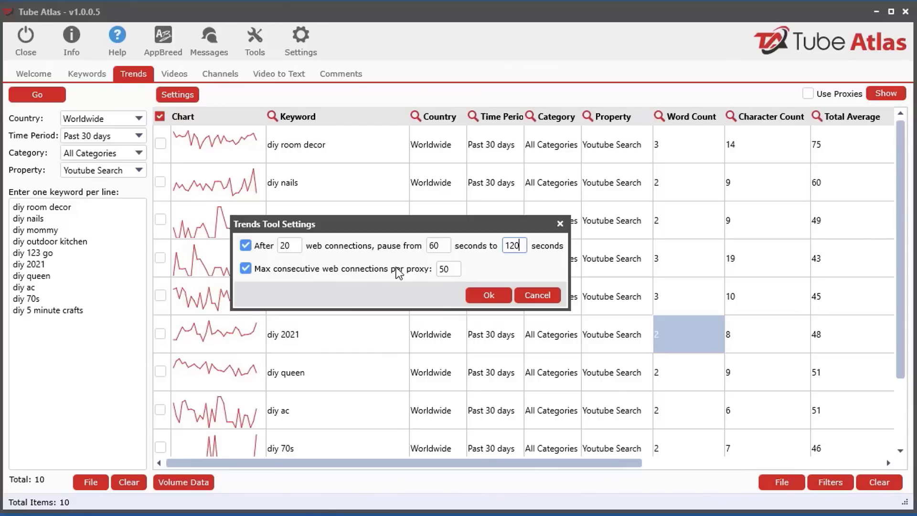
{"action": "left_click_drag", "start_coordinate": [401, 228], "coordinate": [453, 219]}
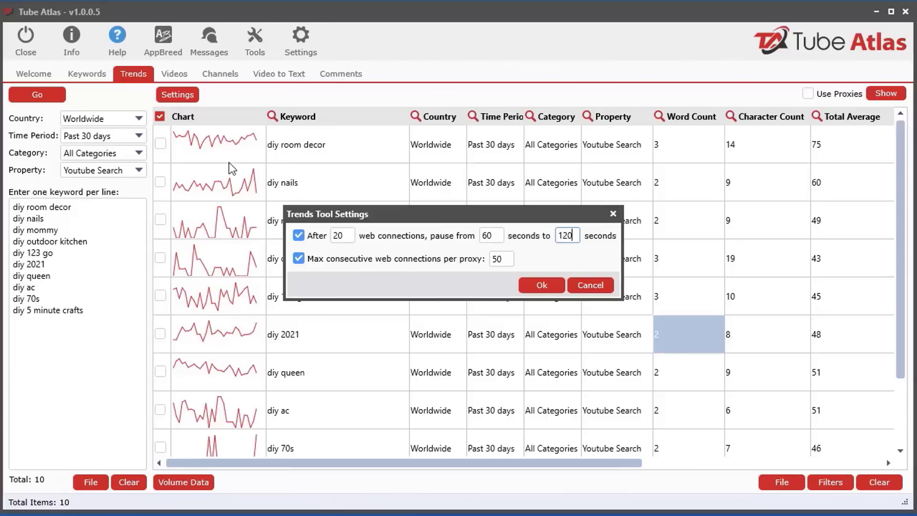
{"action": "left_click", "coordinate": [588, 285]}
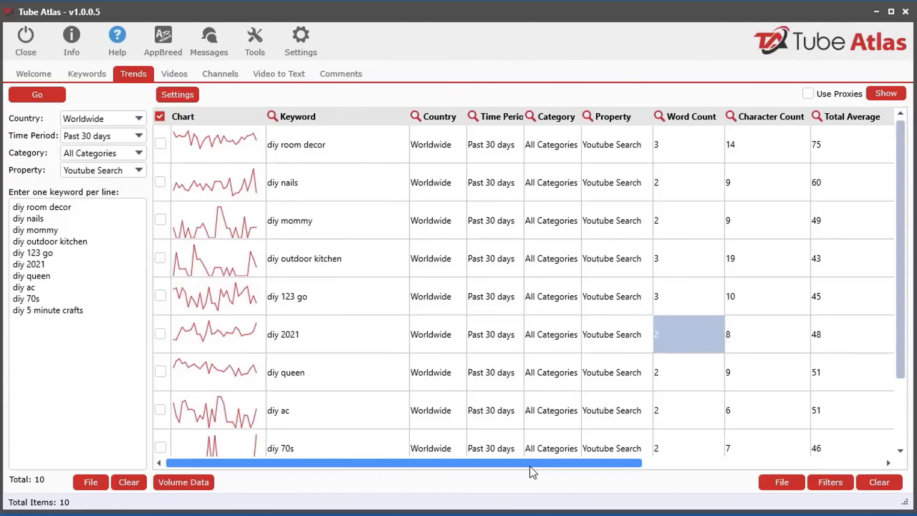
{"action": "scroll", "coordinate": [383, 286], "scroll_direction": "down", "scroll_amount": 2}
{"action": "scroll", "coordinate": [385, 289], "scroll_direction": "up", "scroll_amount": 2}
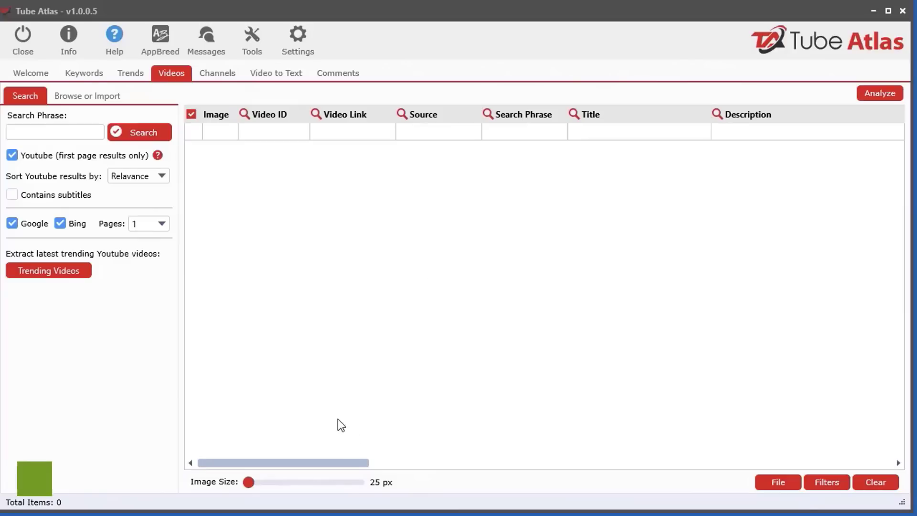
Search YouTube, Google and Bing for videos with the phrase diy, using the relevance sort order and one page of results
{"action": "left_click", "coordinate": [30, 132]}
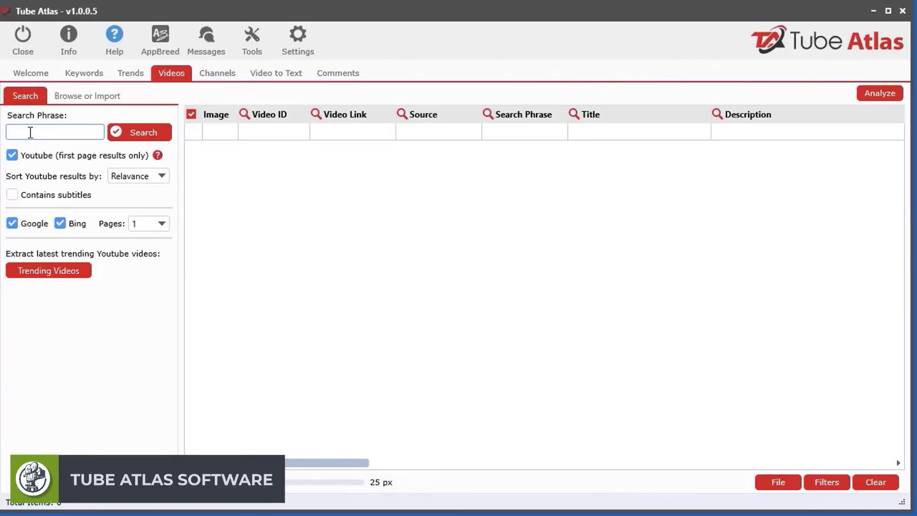
{"action": "type", "text": "diy"}
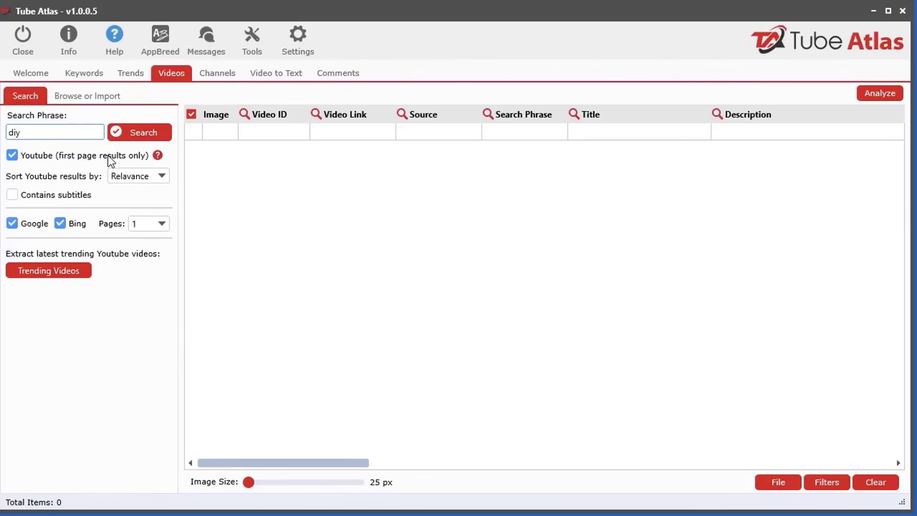
{"action": "left_click", "coordinate": [139, 180]}
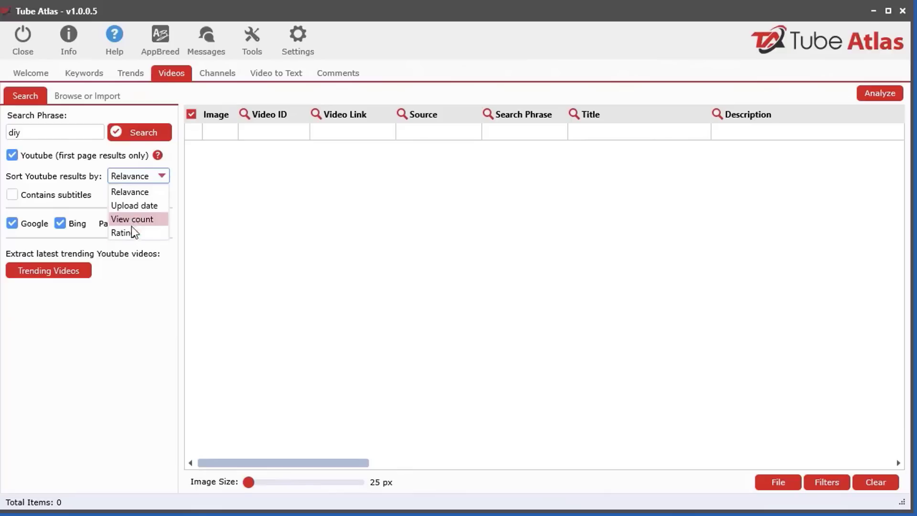
{"action": "left_click", "coordinate": [67, 162]}
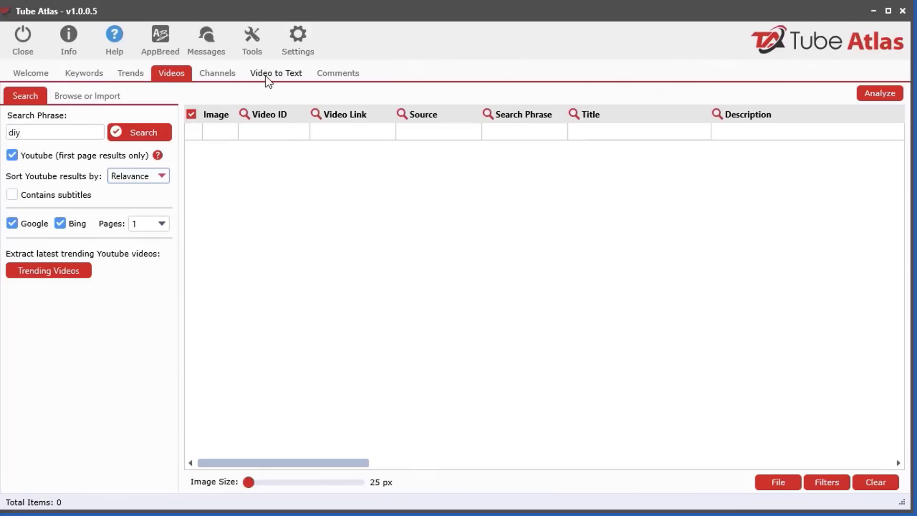
{"action": "left_click", "coordinate": [42, 198]}
{"action": "left_click", "coordinate": [41, 197]}
{"action": "left_click", "coordinate": [151, 229]}
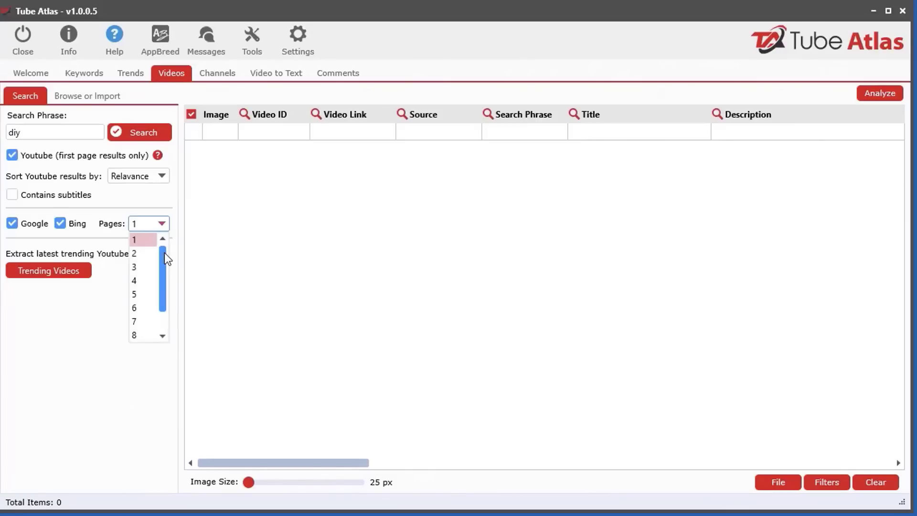
{"action": "mouse_move", "coordinate": [164, 253]}
{"action": "left_mouse_down"}
{"action": "mouse_move", "coordinate": [165, 302]}
{"action": "mouse_move", "coordinate": [162, 241]}
{"action": "left_mouse_up"}
{"action": "left_click", "coordinate": [66, 389]}
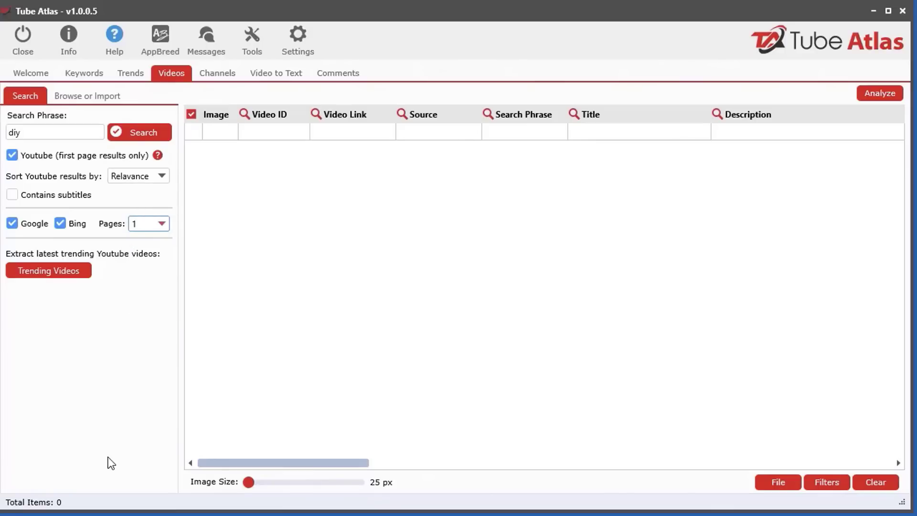
{"action": "left_click", "coordinate": [141, 130]}
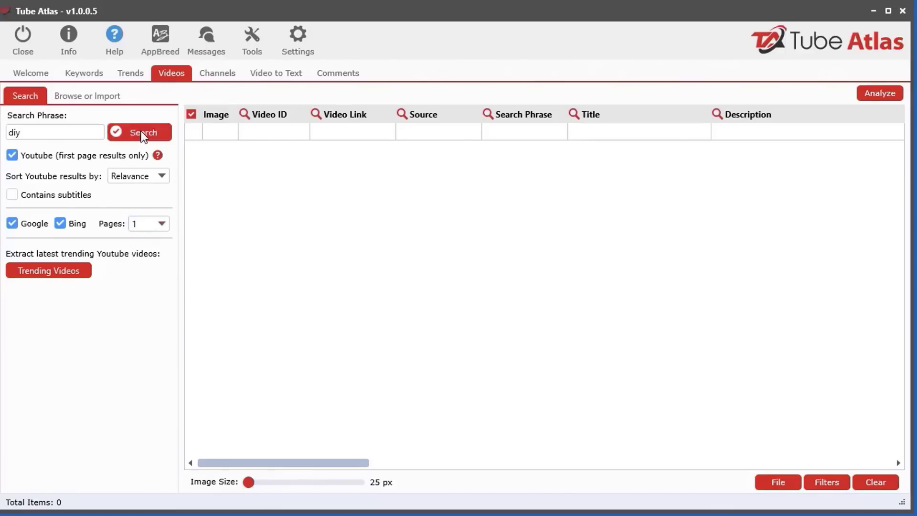
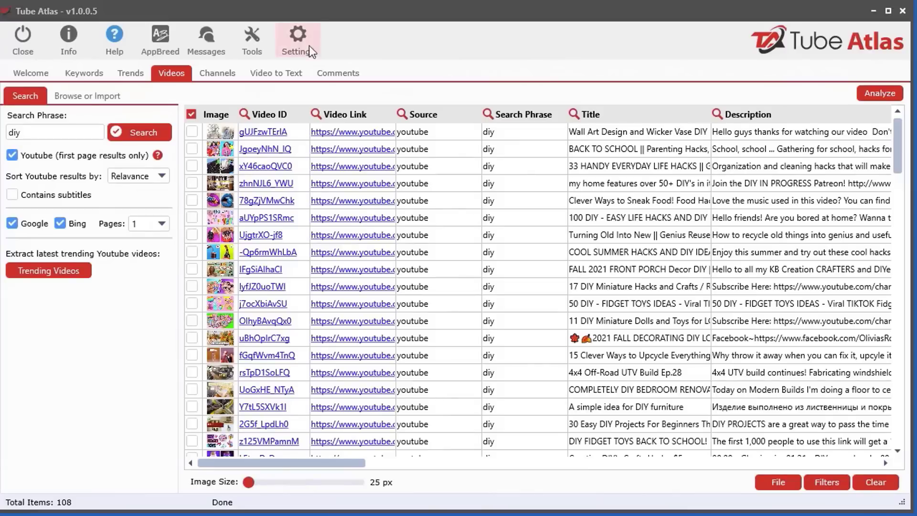
Look over the choices for the number of download threads in the program settings and close them
{"action": "left_click", "coordinate": [296, 39]}
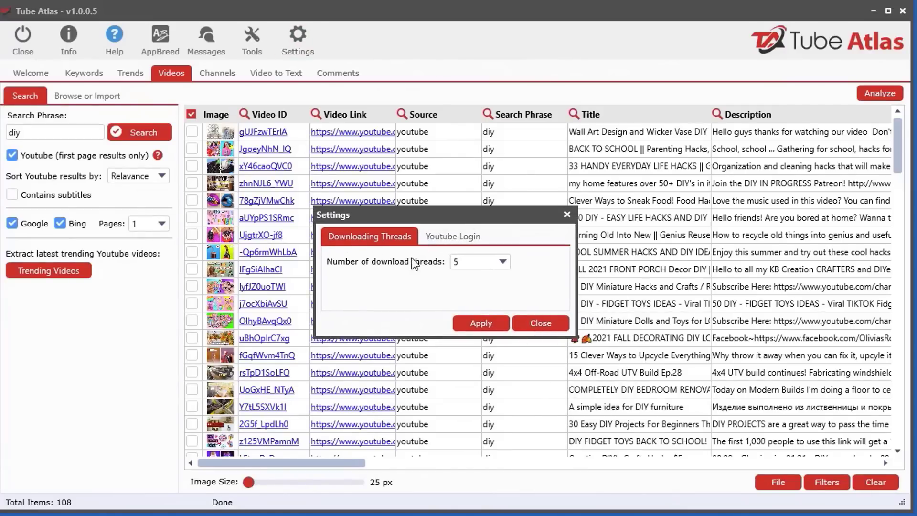
{"action": "left_click", "coordinate": [498, 265]}
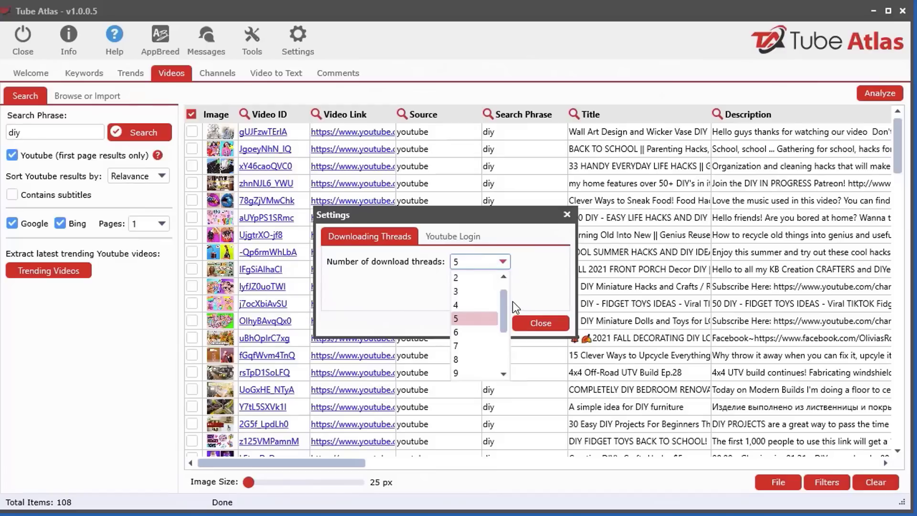
{"action": "left_click_drag", "start_coordinate": [508, 308], "coordinate": [503, 359]}
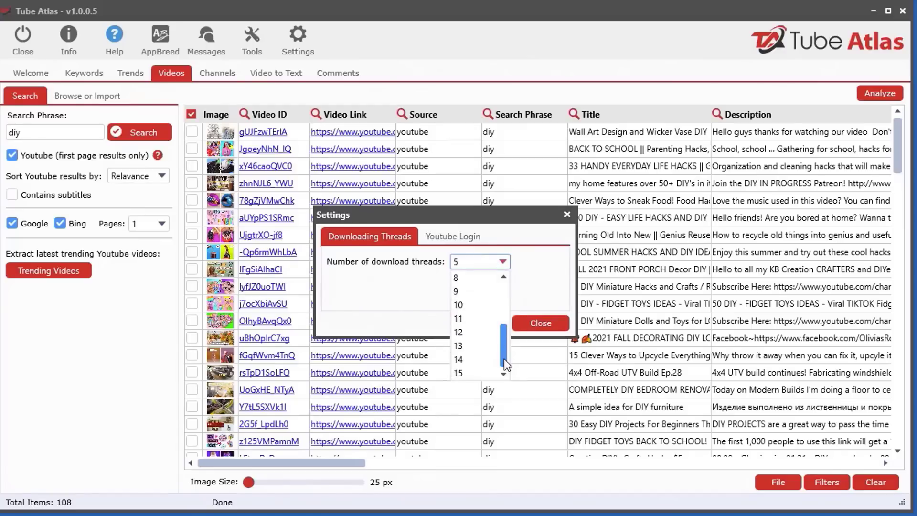
{"action": "left_click", "coordinate": [536, 280]}
{"action": "left_click_drag", "start_coordinate": [442, 218], "coordinate": [571, 247]}
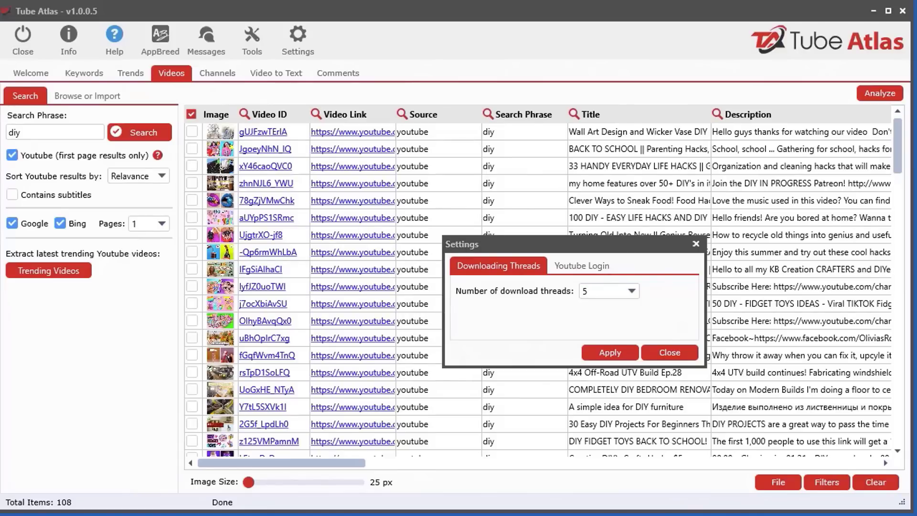
{"action": "left_click", "coordinate": [631, 290]}
{"action": "scroll", "coordinate": [632, 363], "scroll_direction": "down", "scroll_amount": 2}
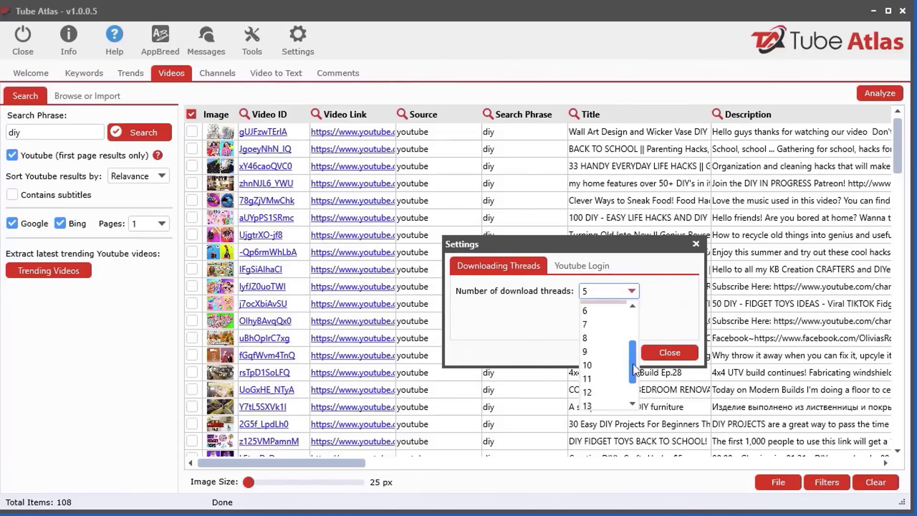
{"action": "left_click_drag", "start_coordinate": [632, 362], "coordinate": [632, 378]}
{"action": "left_click", "coordinate": [659, 311]}
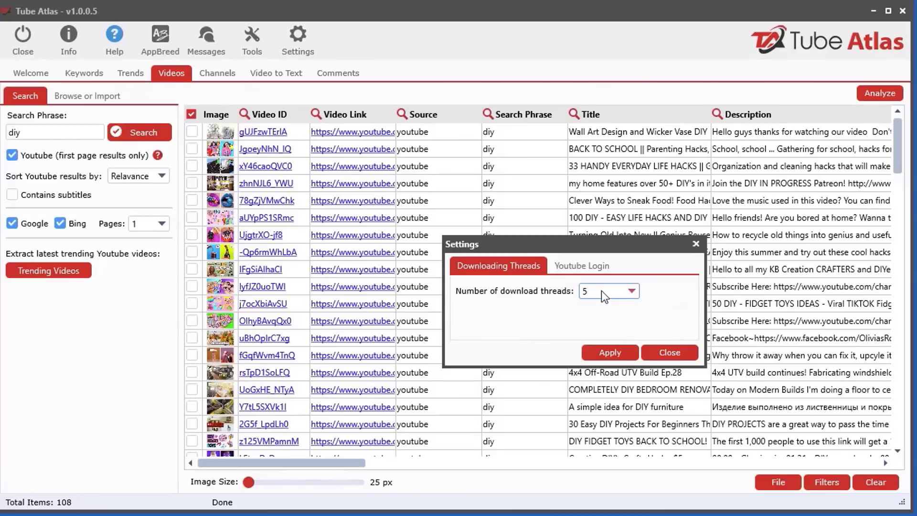
{"action": "left_click_drag", "start_coordinate": [606, 249], "coordinate": [518, 220]}
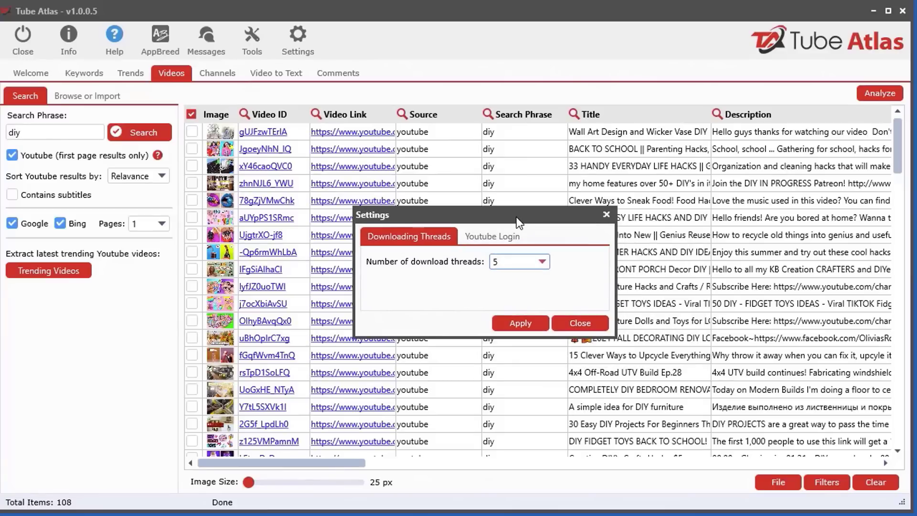
{"action": "left_click", "coordinate": [606, 214]}
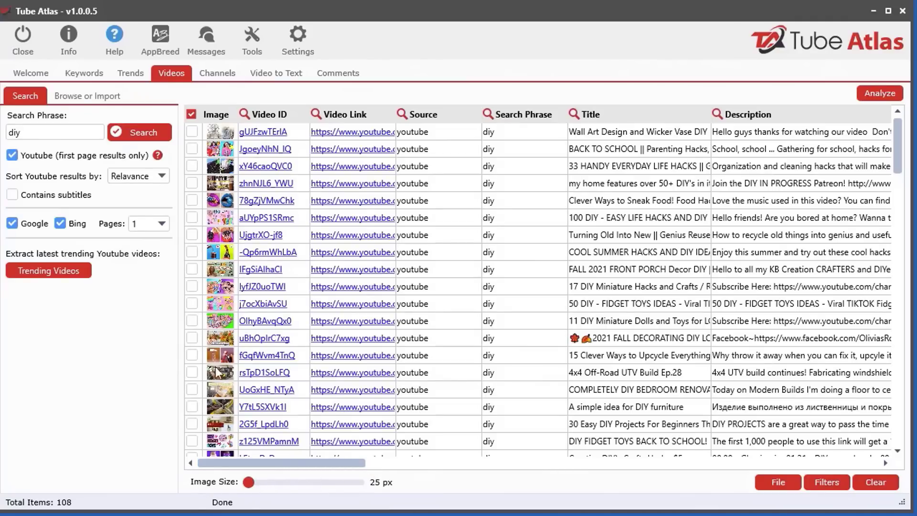
Set the thumbnail image size to 25 px and look through the whole list of diy video results and their sources
{"action": "mouse_move", "coordinate": [248, 483]}
{"action": "left_mouse_down"}
{"action": "mouse_move", "coordinate": [373, 488]}
{"action": "mouse_move", "coordinate": [242, 479]}
{"action": "left_mouse_up"}
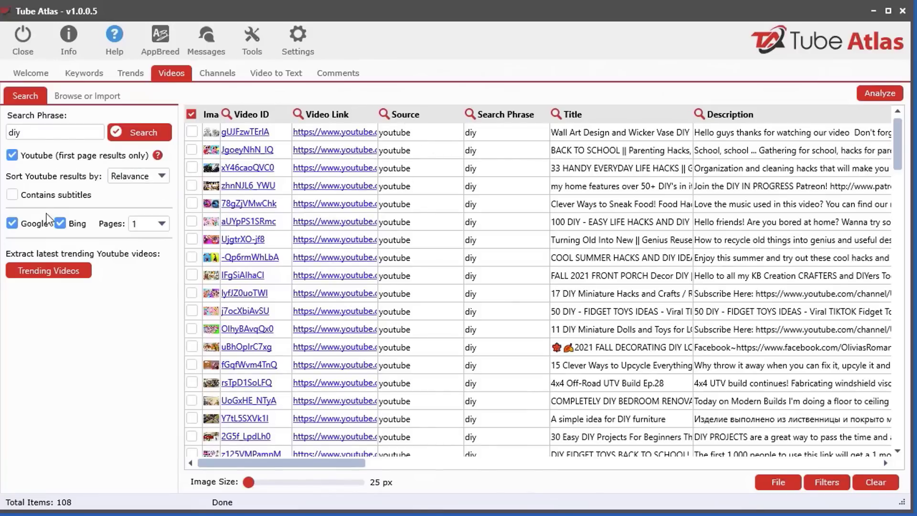
{"action": "scroll", "coordinate": [883, 256], "scroll_direction": "down", "scroll_amount": 1}
{"action": "left_click_drag", "start_coordinate": [880, 251], "coordinate": [872, 436]}
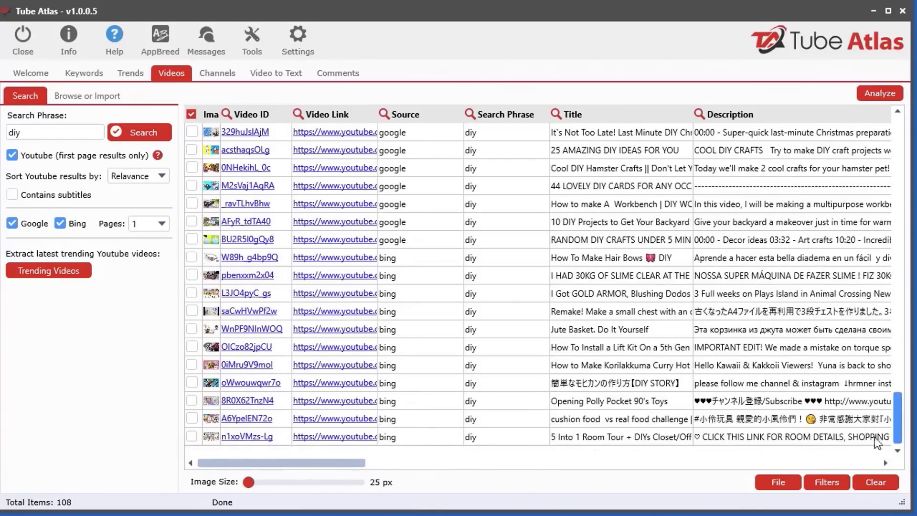
{"action": "left_click_drag", "start_coordinate": [898, 361], "coordinate": [898, 113]}
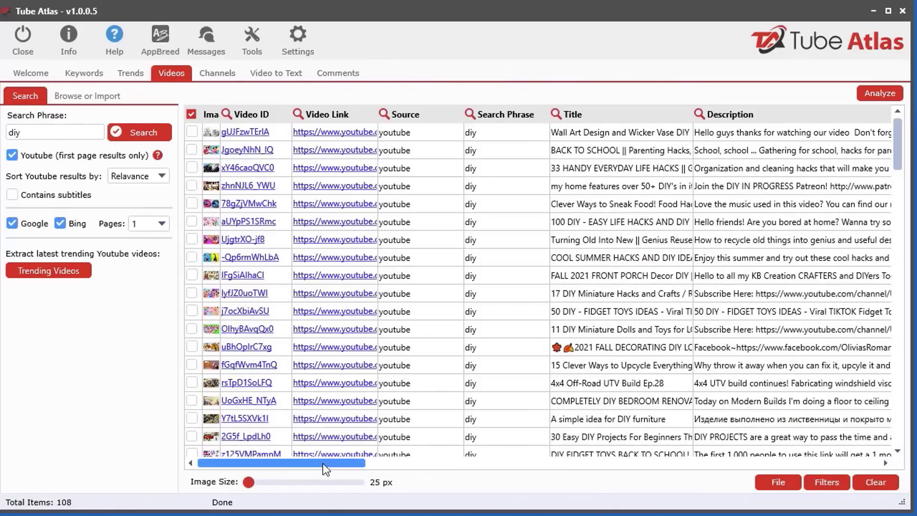
Examine the results' title length, views, likes, dislikes, rating, comments, video length, published age and average views per day
{"action": "left_click_drag", "start_coordinate": [322, 463], "coordinate": [528, 465]}
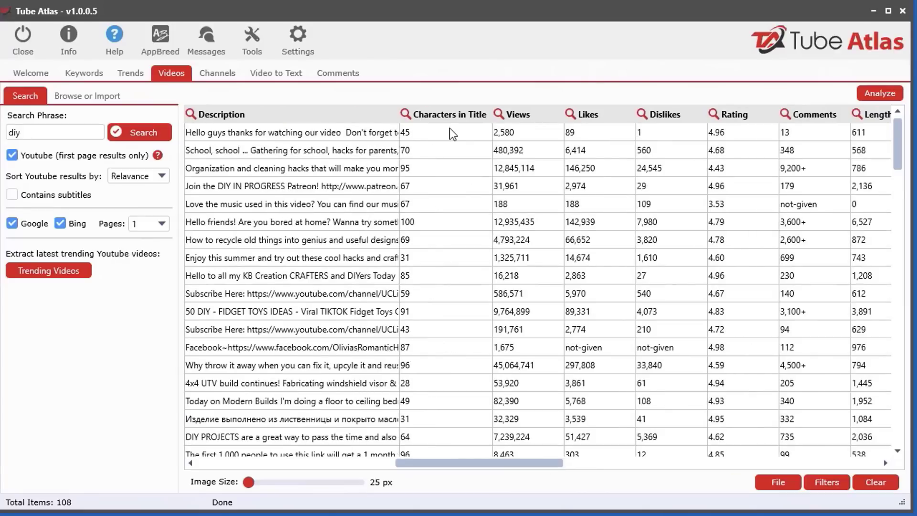
{"action": "left_click", "coordinate": [428, 131]}
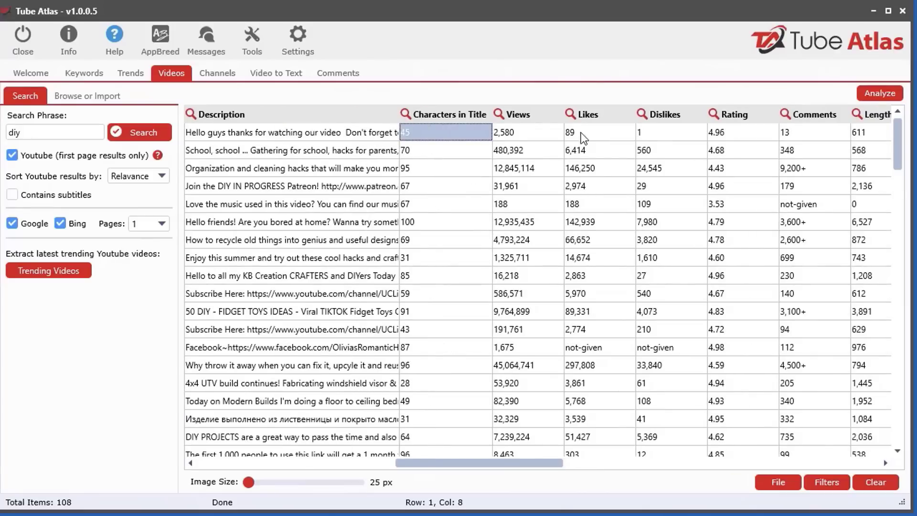
{"action": "left_click", "coordinate": [537, 133]}
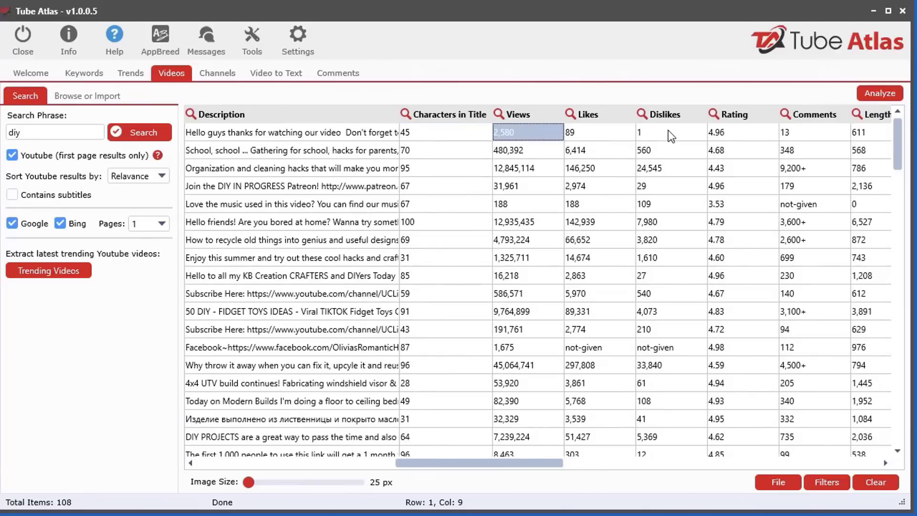
{"action": "left_click", "coordinate": [740, 133]}
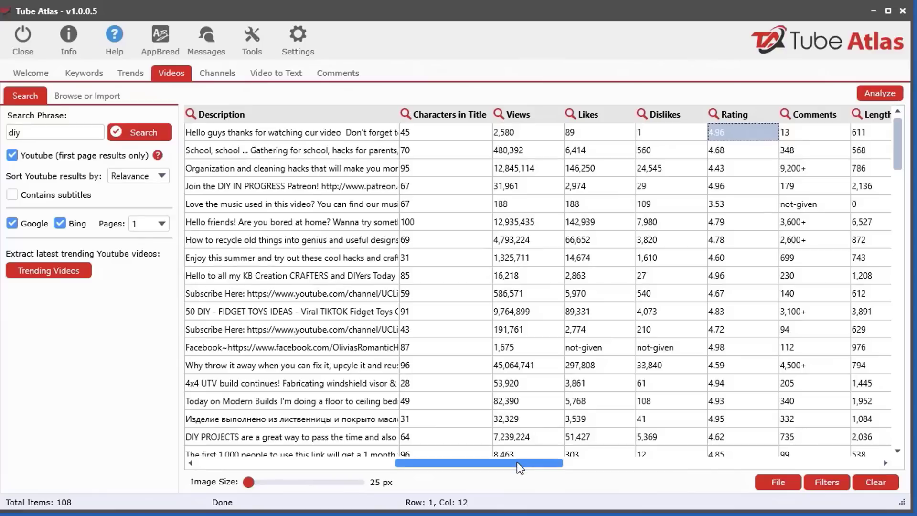
{"action": "left_click_drag", "start_coordinate": [517, 462], "coordinate": [565, 460]}
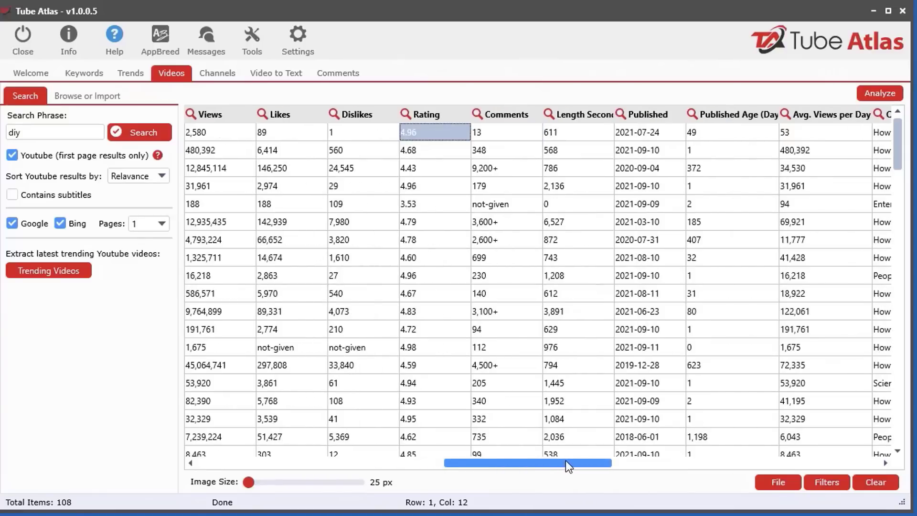
{"action": "left_click", "coordinate": [581, 139]}
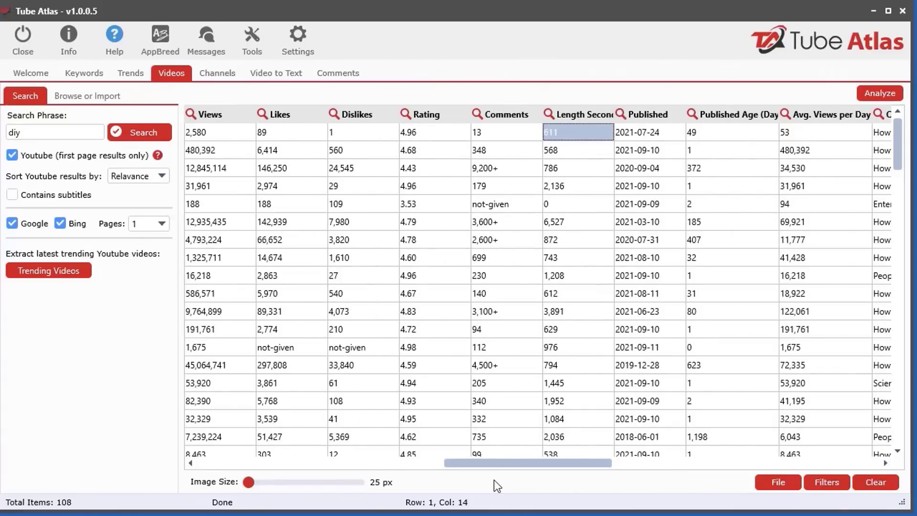
{"action": "left_click_drag", "start_coordinate": [494, 460], "coordinate": [543, 346]}
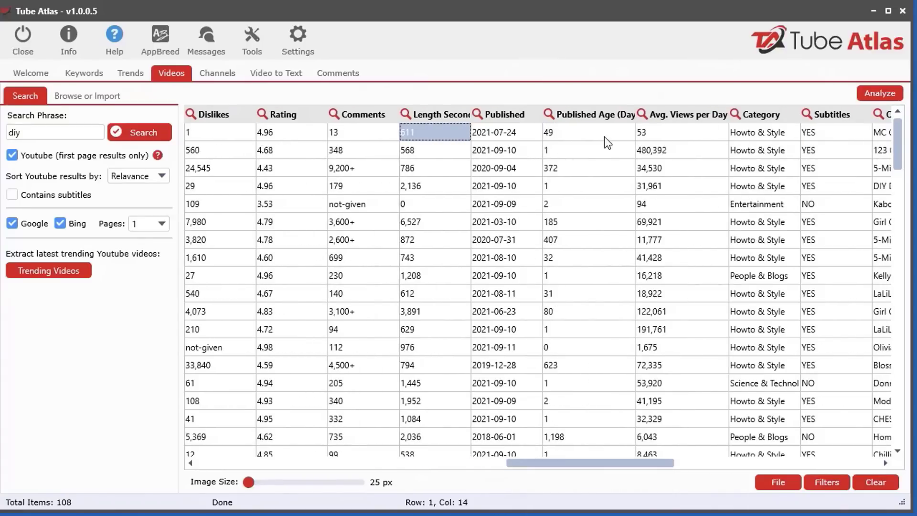
{"action": "left_click", "coordinate": [604, 136]}
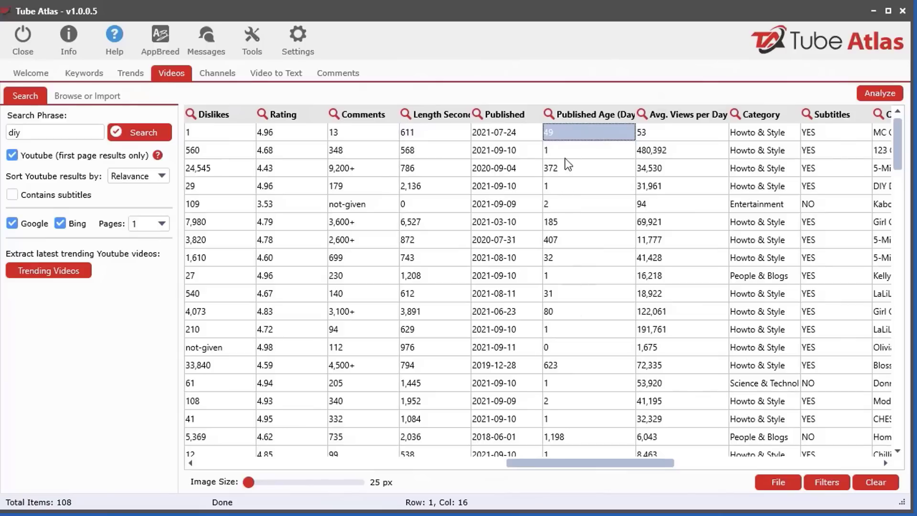
{"action": "left_click_drag", "start_coordinate": [575, 462], "coordinate": [598, 463]}
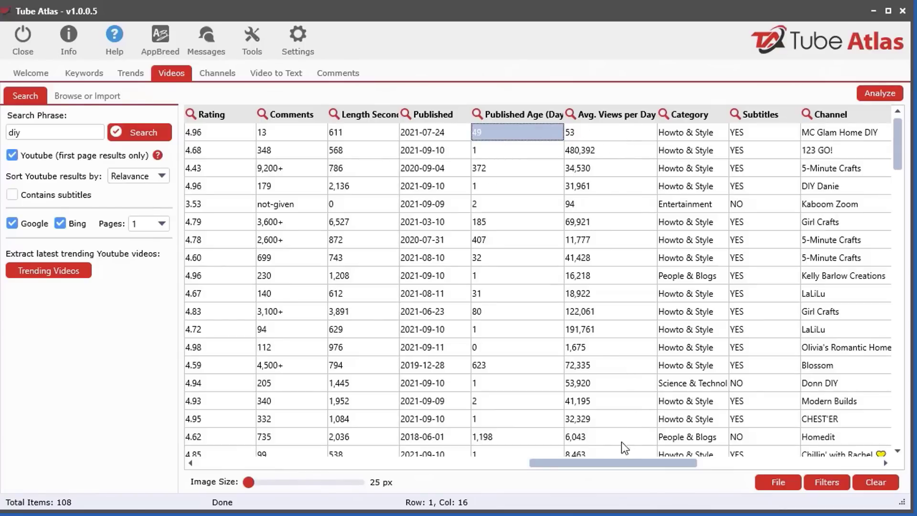
{"action": "left_click_drag", "start_coordinate": [612, 460], "coordinate": [548, 462]}
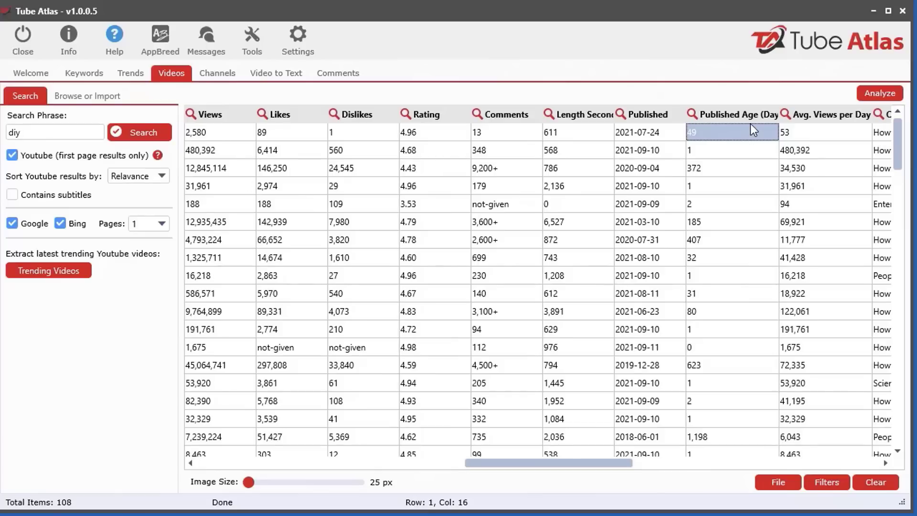
Look over the category, subtitles, channel, channel link, subscribers and tags data of the extracted diy videos
{"action": "left_click_drag", "start_coordinate": [523, 459], "coordinate": [678, 465]}
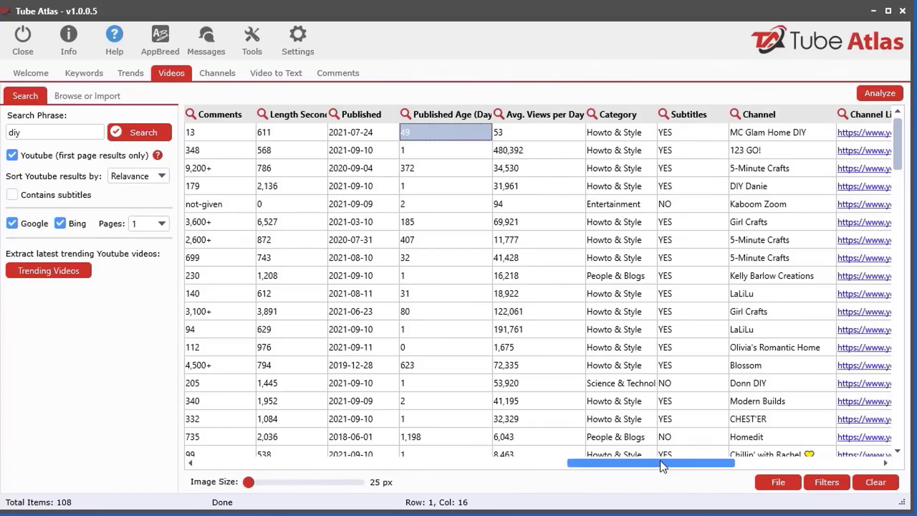
{"action": "left_click_drag", "start_coordinate": [659, 461], "coordinate": [780, 463]}
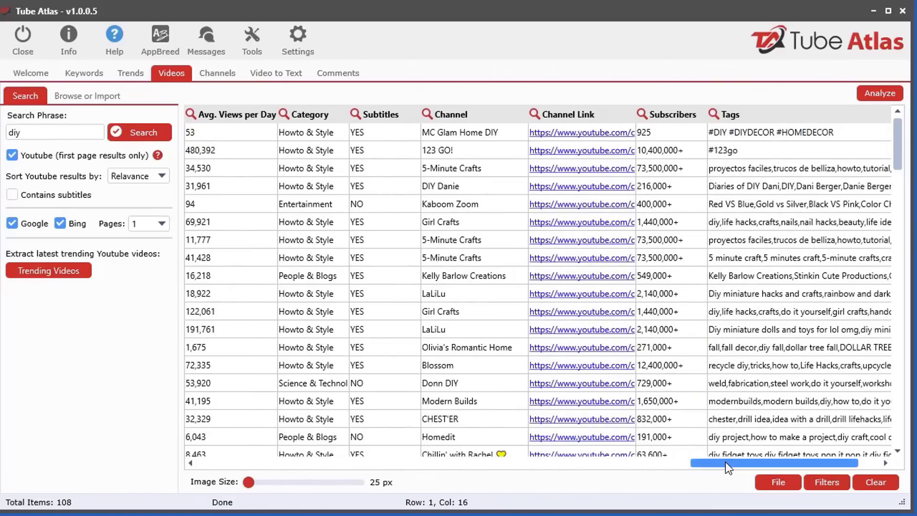
{"action": "left_click_drag", "start_coordinate": [726, 462], "coordinate": [790, 468]}
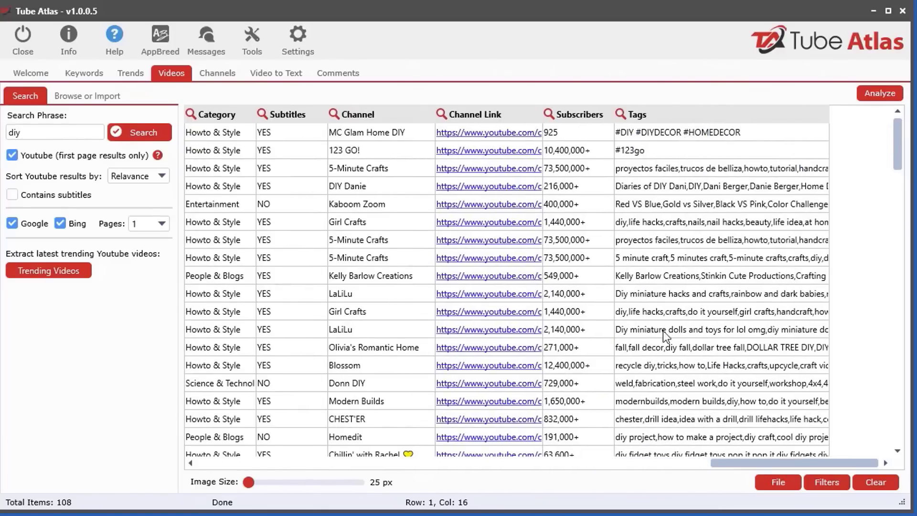
{"action": "scroll", "coordinate": [663, 333], "scroll_direction": "down", "scroll_amount": 3}
{"action": "left_click_drag", "start_coordinate": [895, 170], "coordinate": [898, 132]}
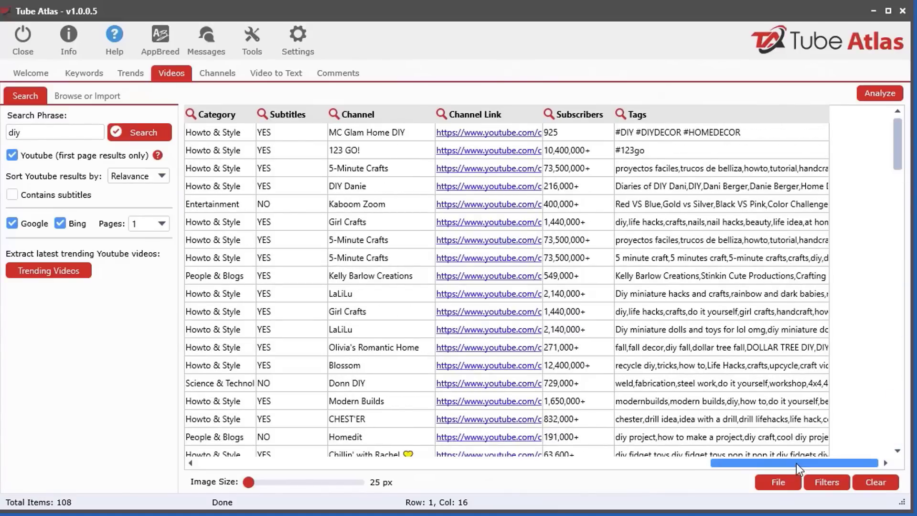
Try sorting the video results by publish date and length, and order them by average views per day, highest first
{"action": "left_click_drag", "start_coordinate": [796, 463], "coordinate": [608, 456]}
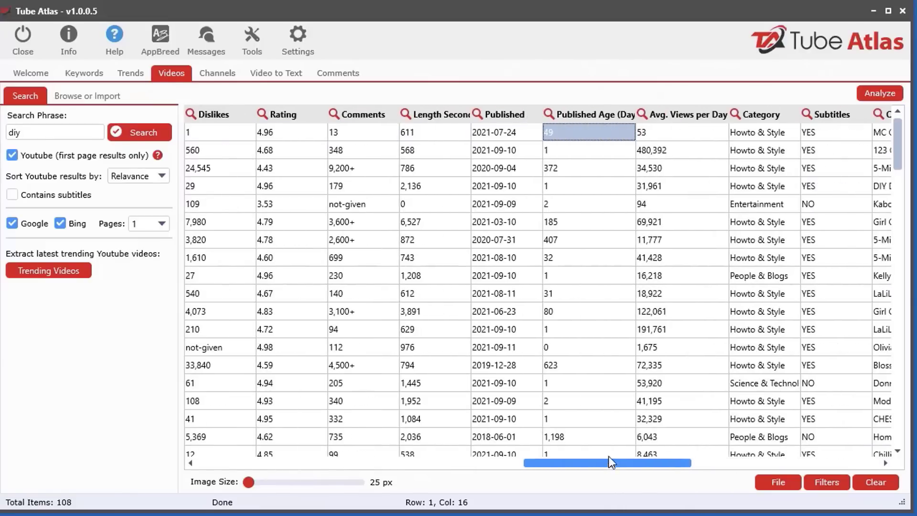
{"action": "left_click", "coordinate": [666, 115]}
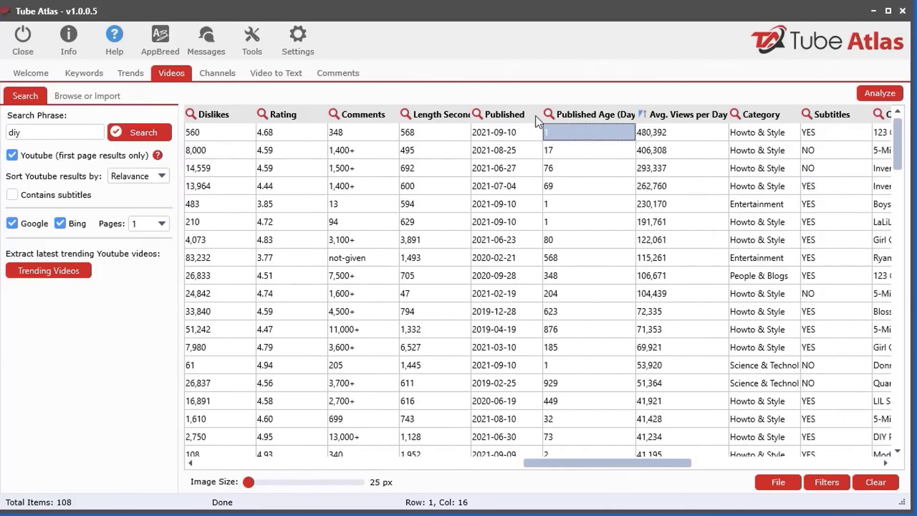
{"action": "left_click", "coordinate": [511, 115]}
{"action": "left_click", "coordinate": [425, 117]}
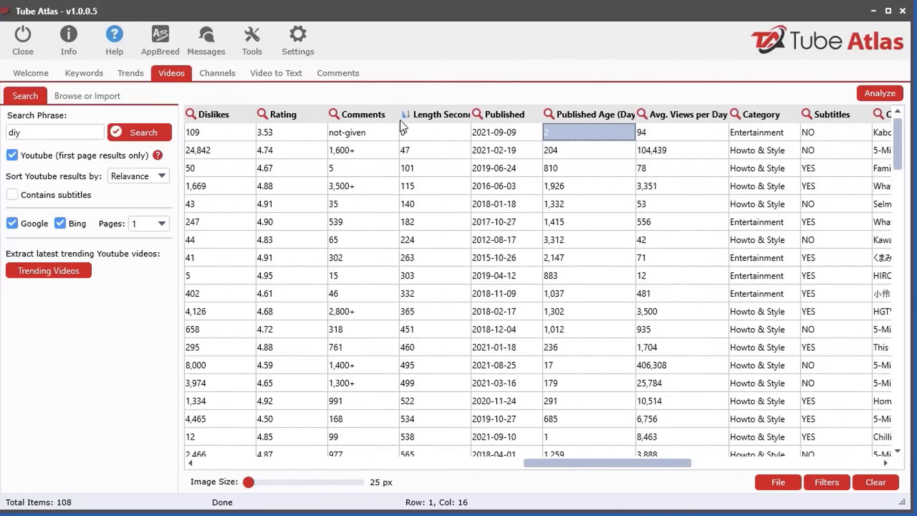
{"action": "left_click", "coordinate": [694, 116]}
{"action": "left_click", "coordinate": [692, 116]}
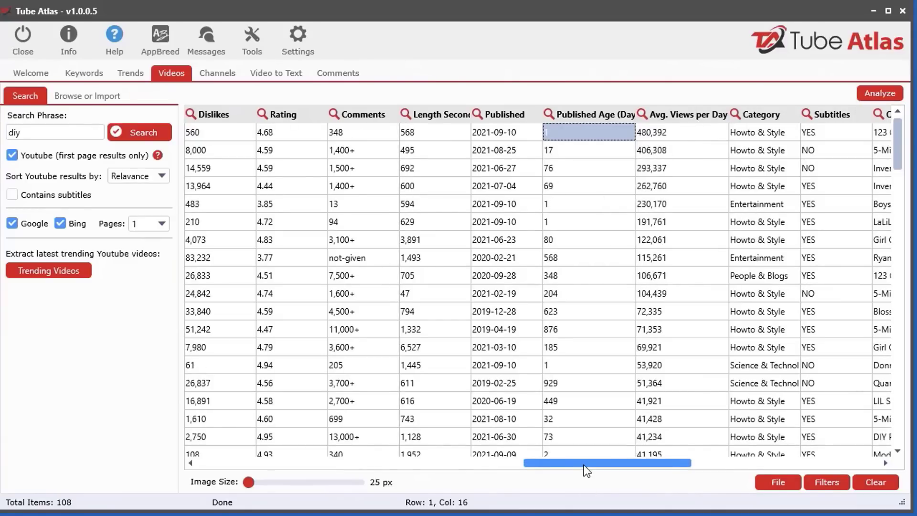
Open the details of the first video, BACK TO SCHOOL, and read through its statistics, title, tags and description
{"action": "left_click_drag", "start_coordinate": [583, 465], "coordinate": [258, 465]}
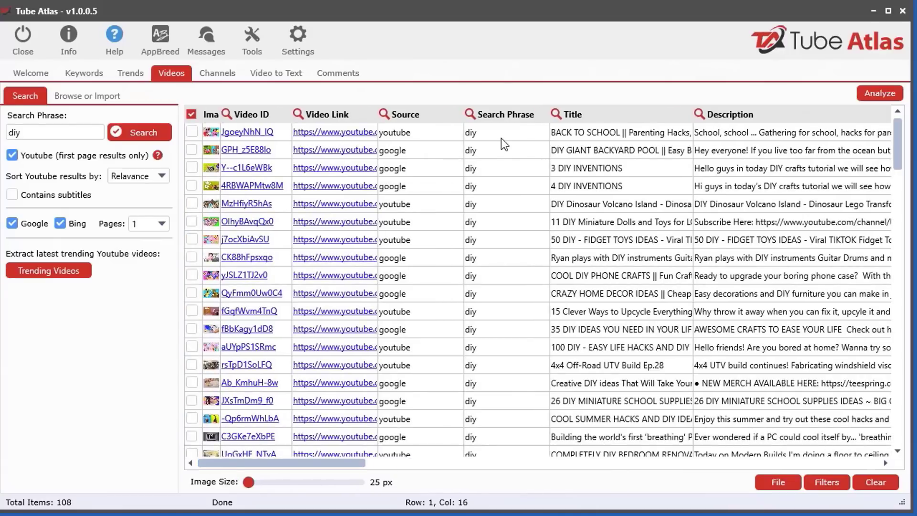
{"action": "left_click", "coordinate": [211, 132]}
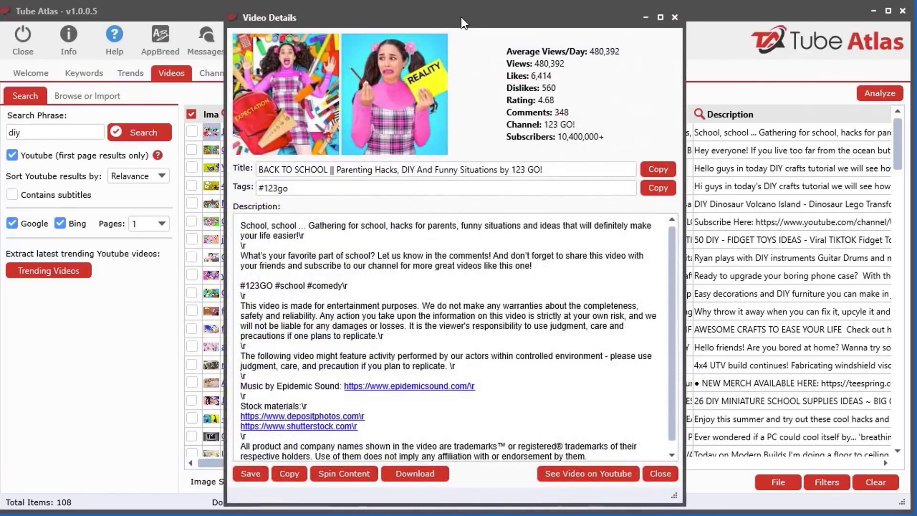
{"action": "left_click_drag", "start_coordinate": [461, 22], "coordinate": [540, 36]}
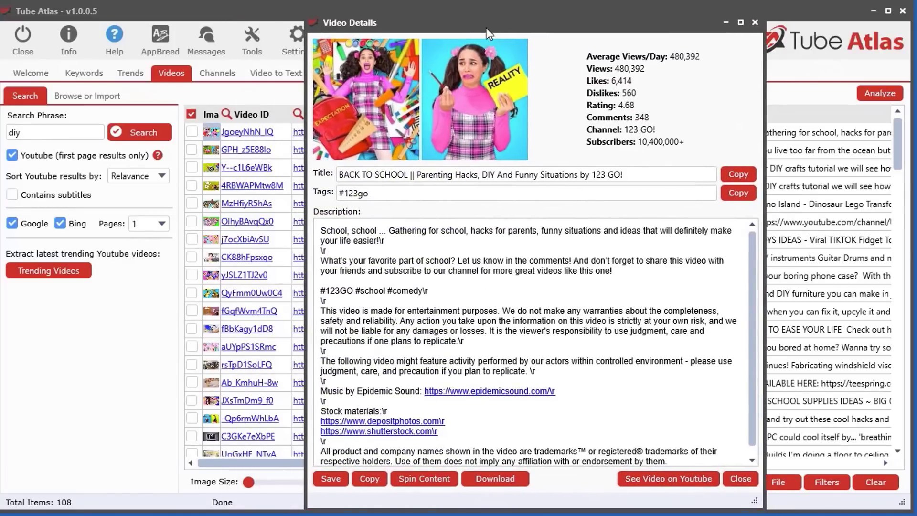
{"action": "left_click_drag", "start_coordinate": [486, 28], "coordinate": [678, 46]}
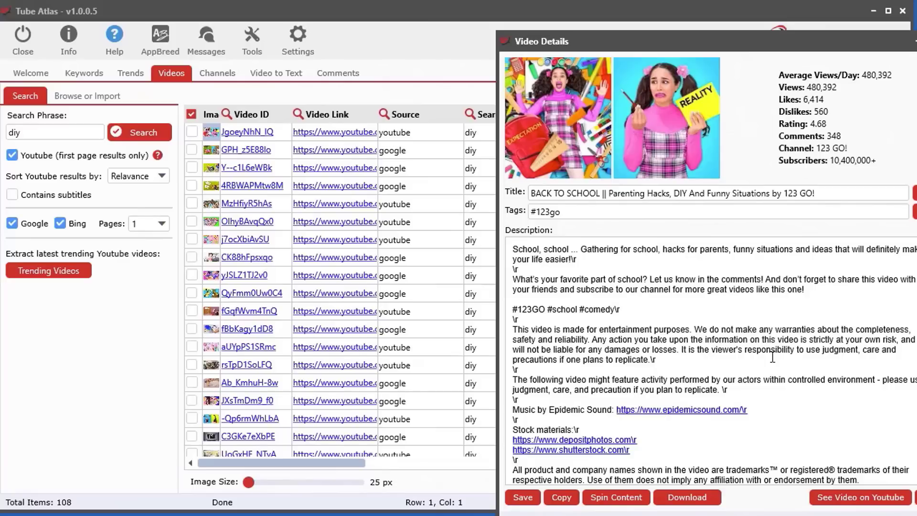
{"action": "left_click_drag", "start_coordinate": [823, 41], "coordinate": [732, 24]}
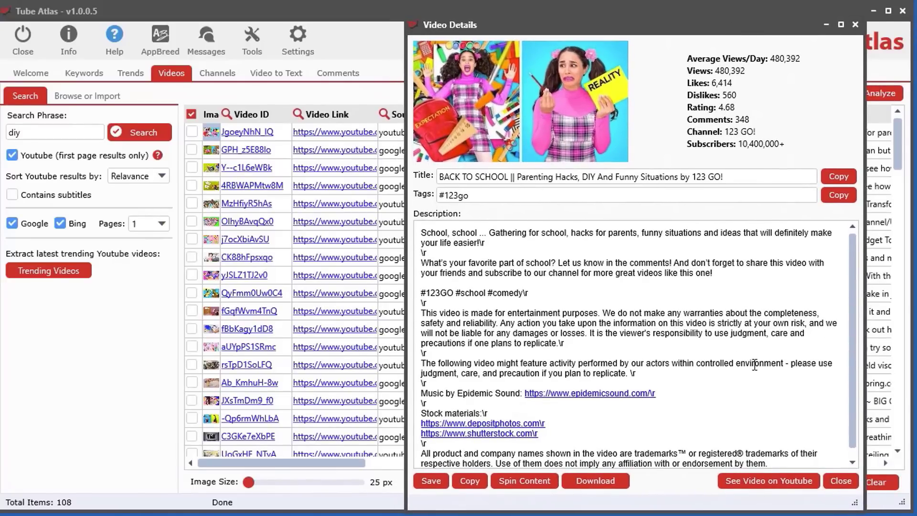
{"action": "scroll", "coordinate": [752, 373], "scroll_direction": "down", "scroll_amount": 1}
{"action": "scroll", "coordinate": [752, 372], "scroll_direction": "up", "scroll_amount": 1}
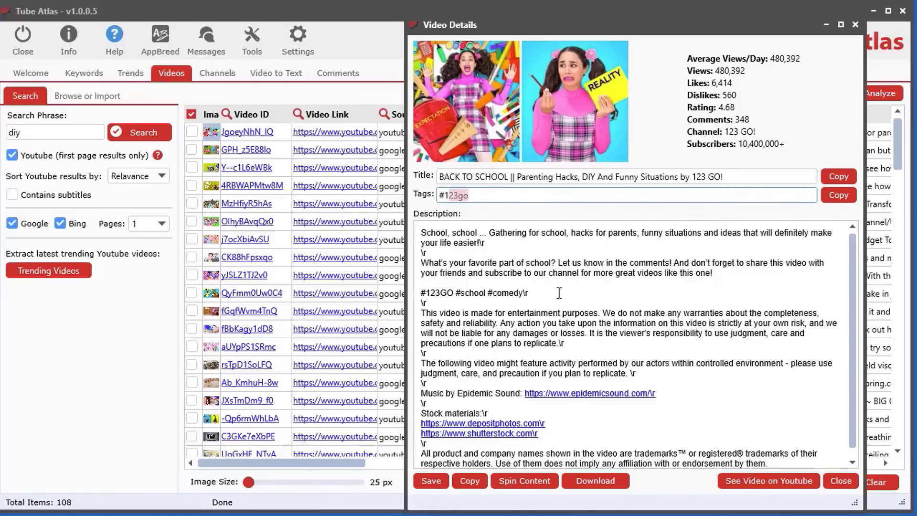
{"action": "scroll", "coordinate": [696, 423], "scroll_direction": "down", "scroll_amount": 1}
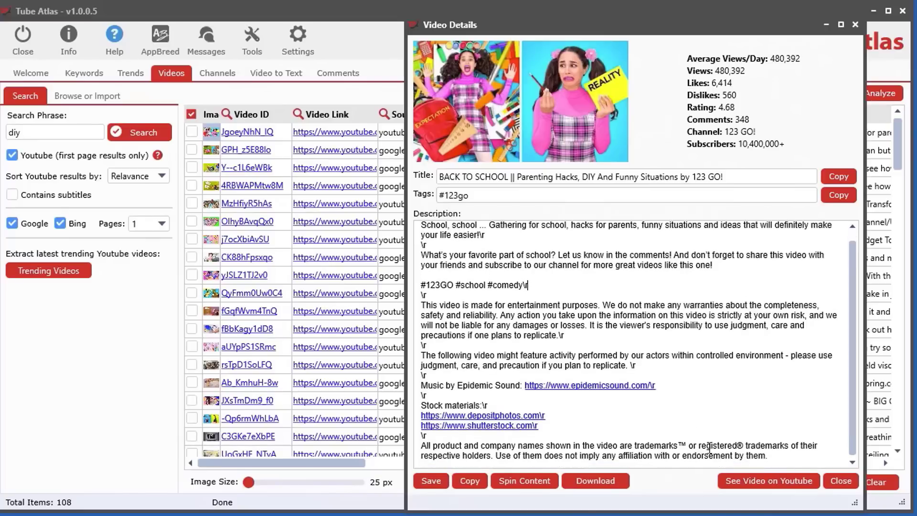
Arrange the video details and main windows side by side, viewing the details of 3 DIY INVENTIONS and 50 DIY - FIDGET TOYS IDEAS
{"action": "left_click", "coordinate": [211, 154]}
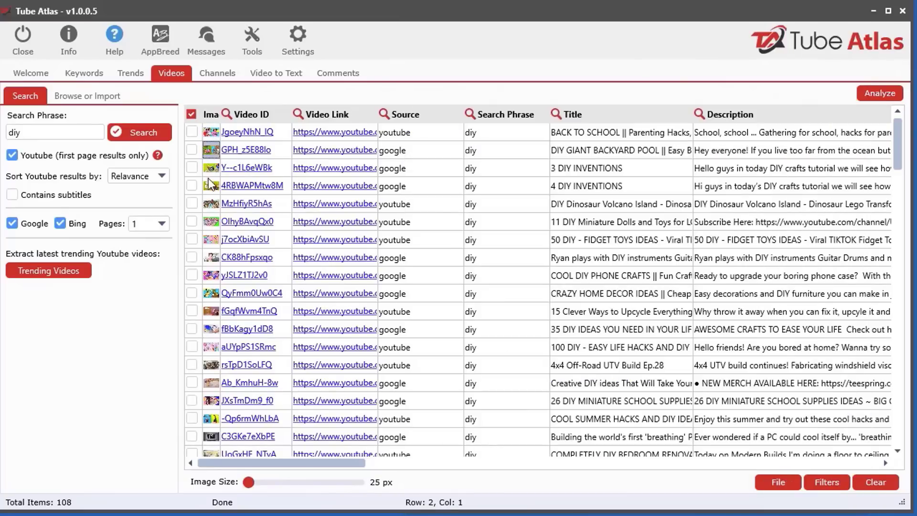
{"action": "left_click", "coordinate": [211, 172]}
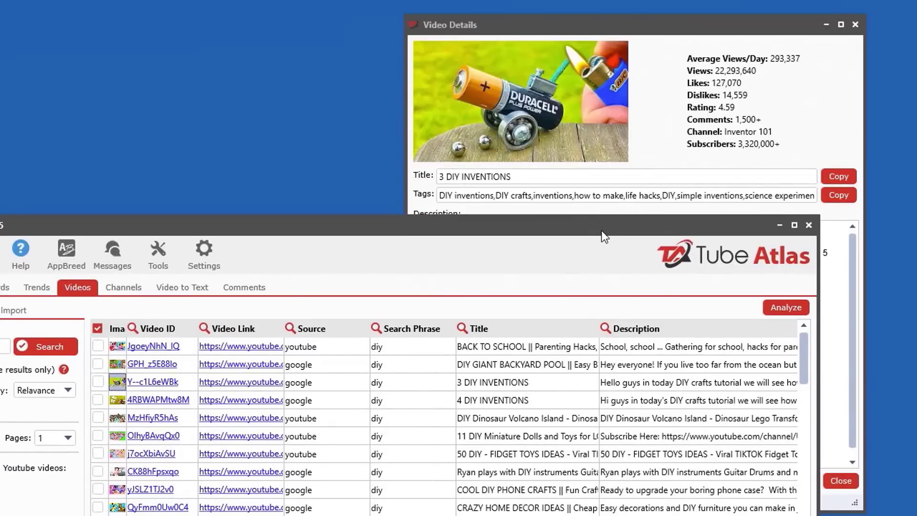
{"action": "left_click_drag", "start_coordinate": [600, 230], "coordinate": [913, 15]}
{"action": "left_click_drag", "start_coordinate": [615, 23], "coordinate": [208, 8]}
{"action": "left_click", "coordinate": [892, 15]}
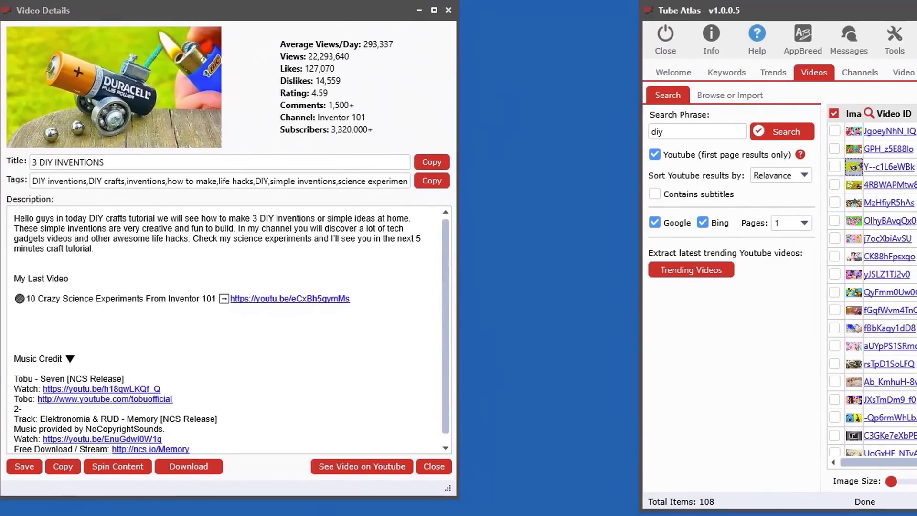
{"action": "left_click_drag", "start_coordinate": [916, 6], "coordinate": [850, 12]}
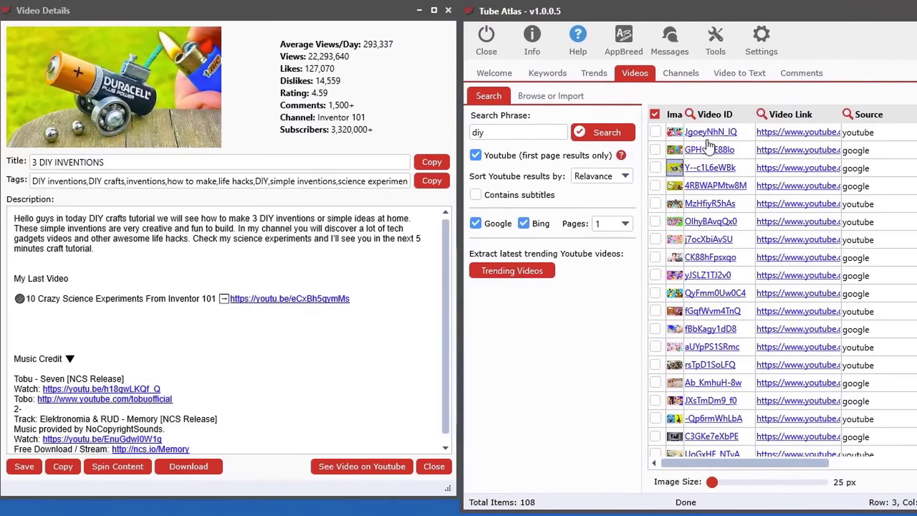
{"action": "left_click", "coordinate": [675, 238]}
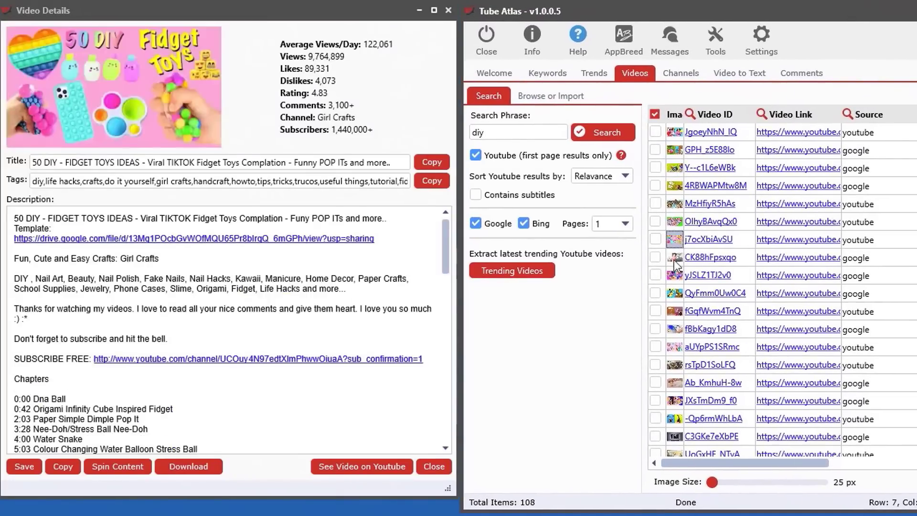
Review the statistics, tags and descriptions of several videos in the diy results, and close the video details window
{"action": "left_click", "coordinate": [674, 258]}
{"action": "left_click", "coordinate": [671, 276]}
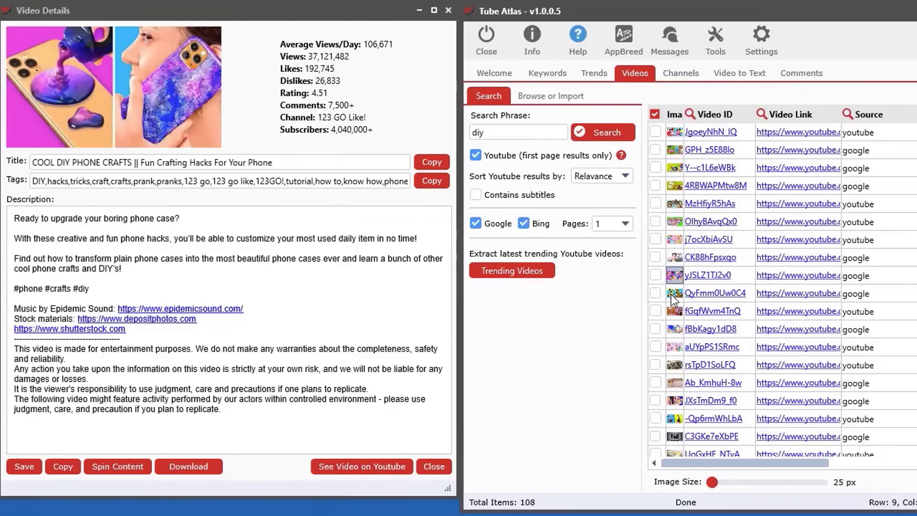
{"action": "left_click", "coordinate": [671, 293]}
{"action": "left_click", "coordinate": [669, 314]}
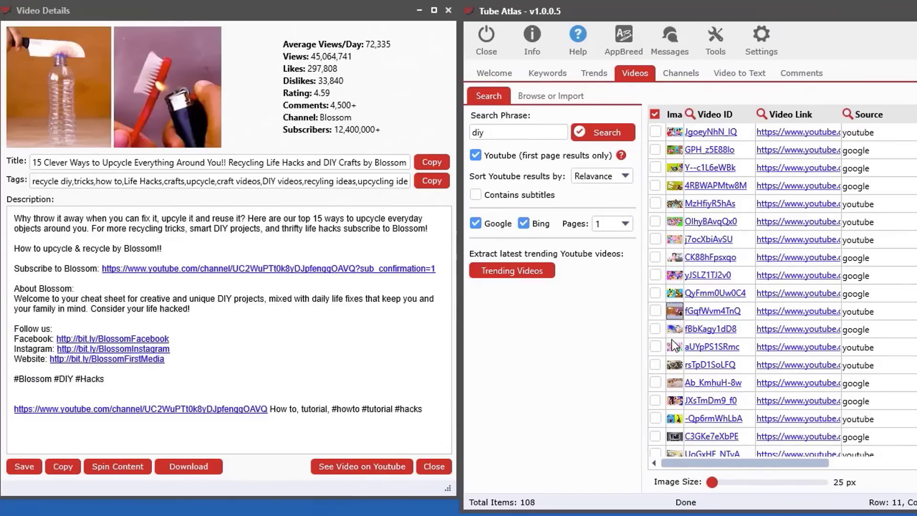
{"action": "left_click", "coordinate": [674, 331]}
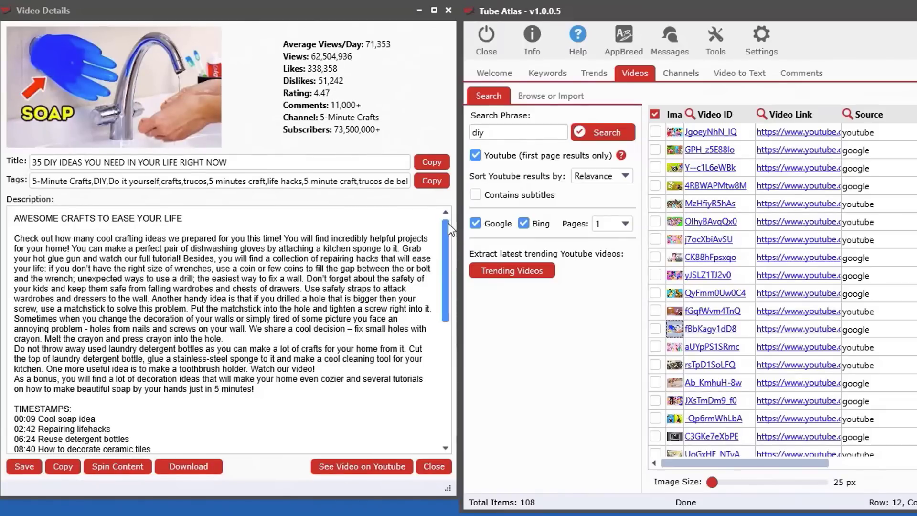
{"action": "mouse_move", "coordinate": [448, 224]}
{"action": "left_mouse_down"}
{"action": "mouse_move", "coordinate": [428, 382]}
{"action": "mouse_move", "coordinate": [443, 215]}
{"action": "left_mouse_up"}
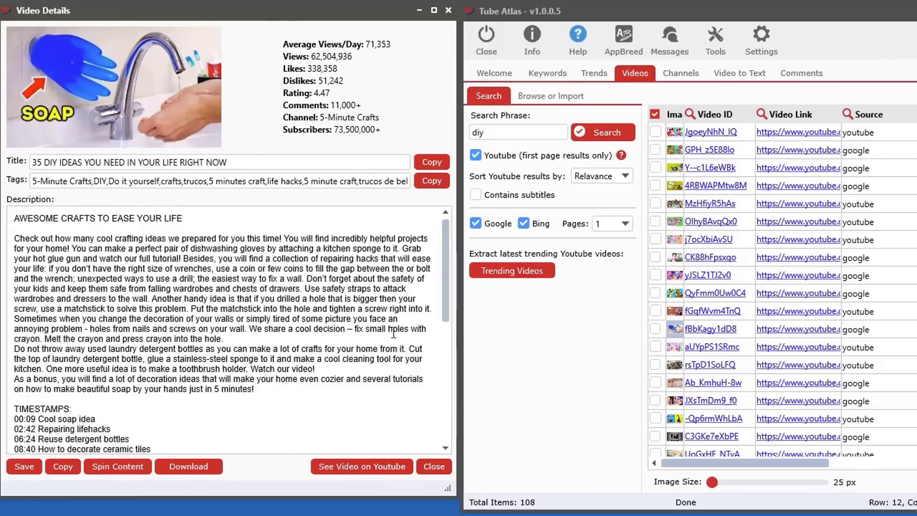
{"action": "left_click", "coordinate": [674, 275]}
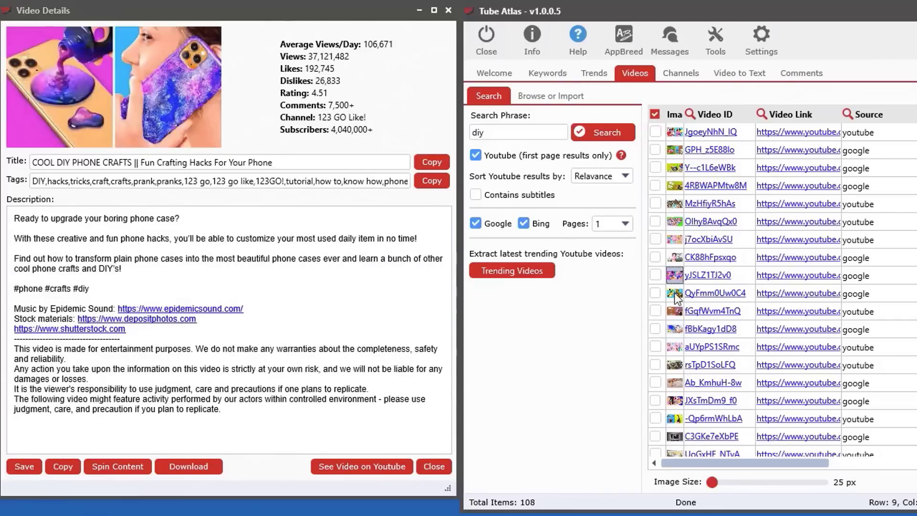
{"action": "left_click", "coordinate": [674, 293]}
{"action": "left_click", "coordinate": [448, 10]}
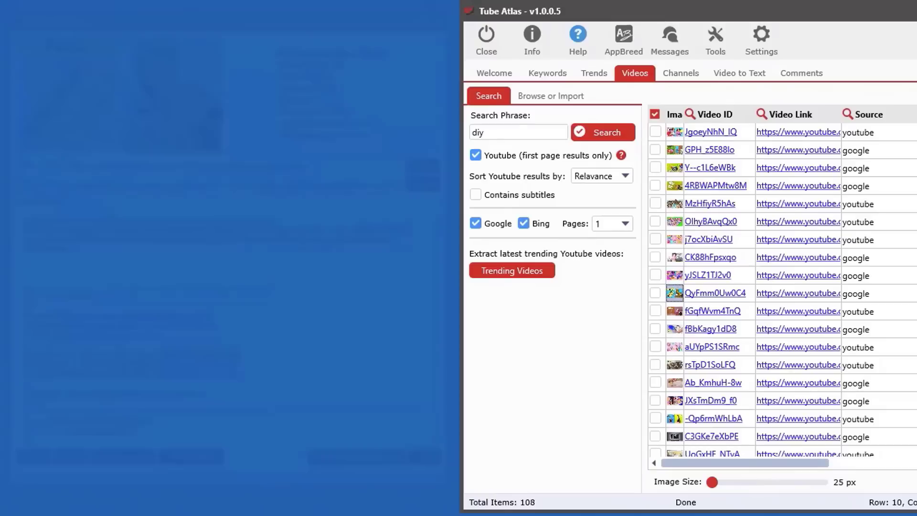
Move the main window fully into view and clear all the diy video results
{"action": "left_click_drag", "start_coordinate": [916, 11], "coordinate": [577, 12]}
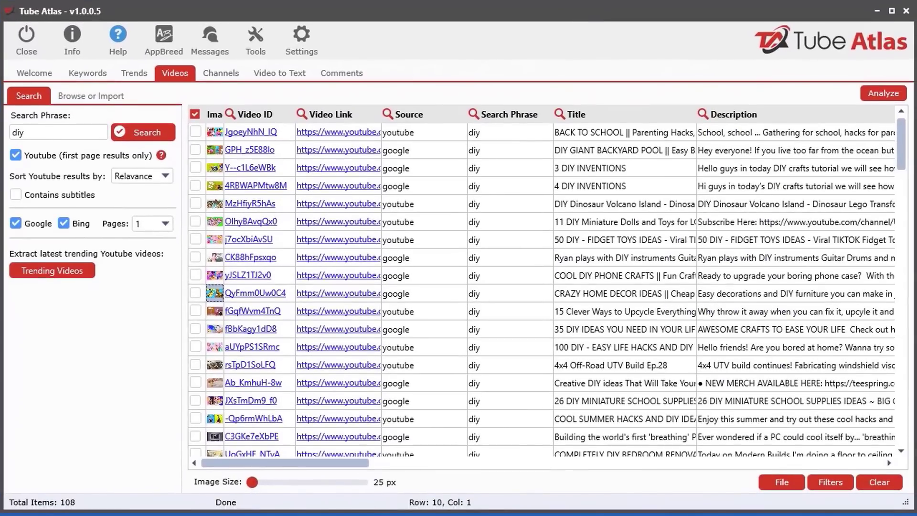
{"action": "left_click", "coordinate": [424, 203]}
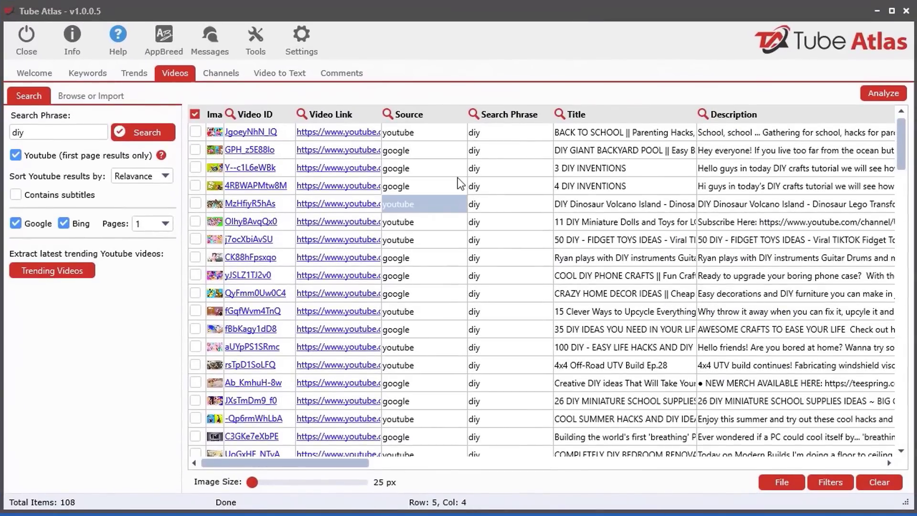
{"action": "left_click", "coordinate": [883, 482]}
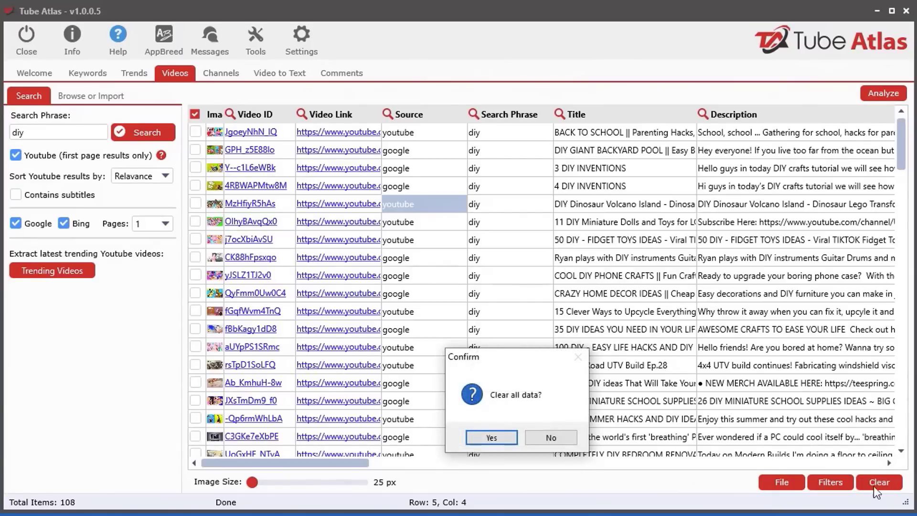
{"action": "left_click", "coordinate": [492, 437]}
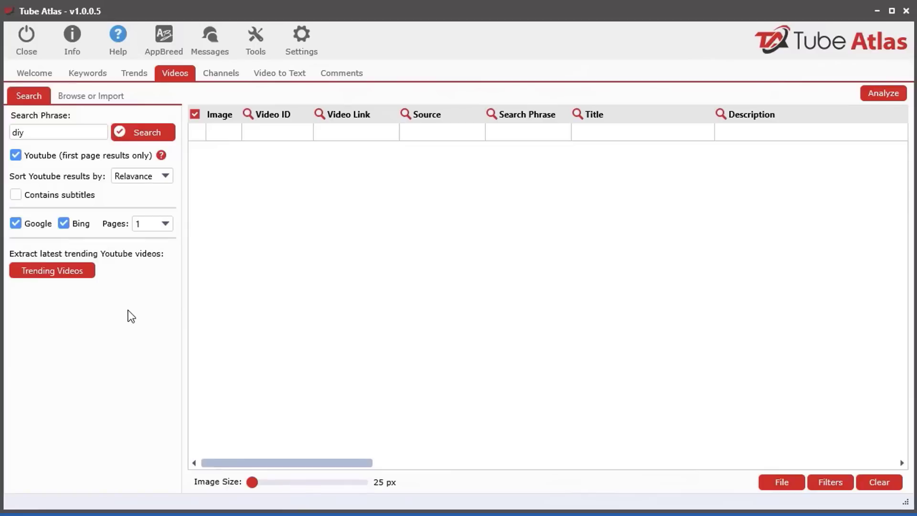
Extract the latest trending YouTube videos and sort them by average views per day, highest first
{"action": "left_click", "coordinate": [80, 277]}
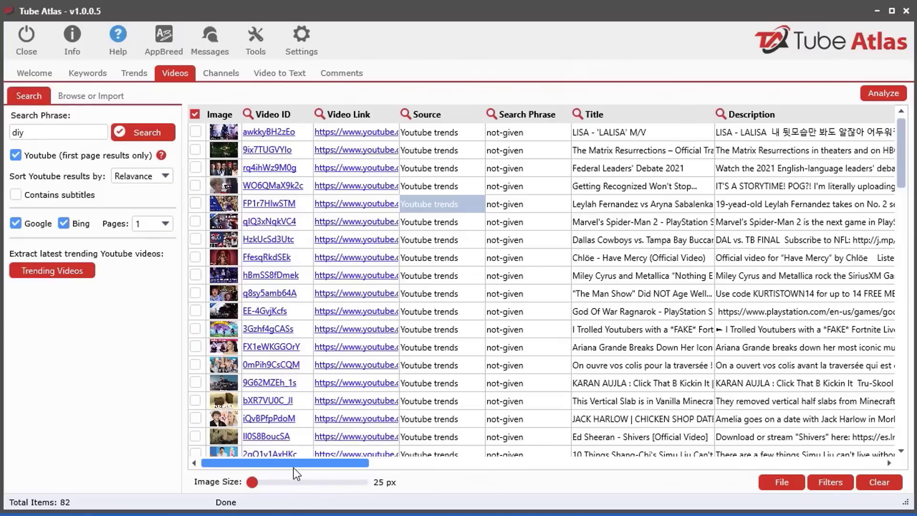
{"action": "left_click_drag", "start_coordinate": [293, 463], "coordinate": [602, 477]}
{"action": "left_click", "coordinate": [709, 117]}
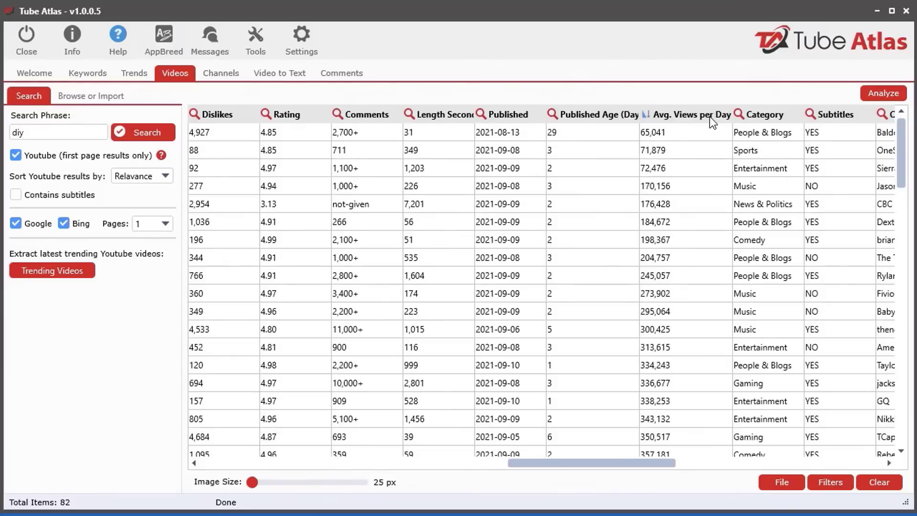
{"action": "left_click", "coordinate": [709, 116]}
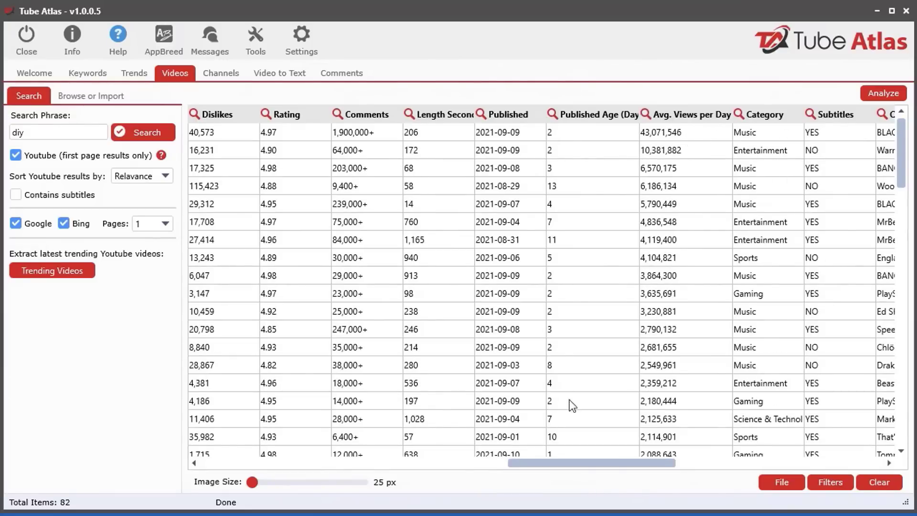
Open the details of the top trending video, read through its description to the end, and close the details
{"action": "left_click_drag", "start_coordinate": [565, 462], "coordinate": [262, 495]}
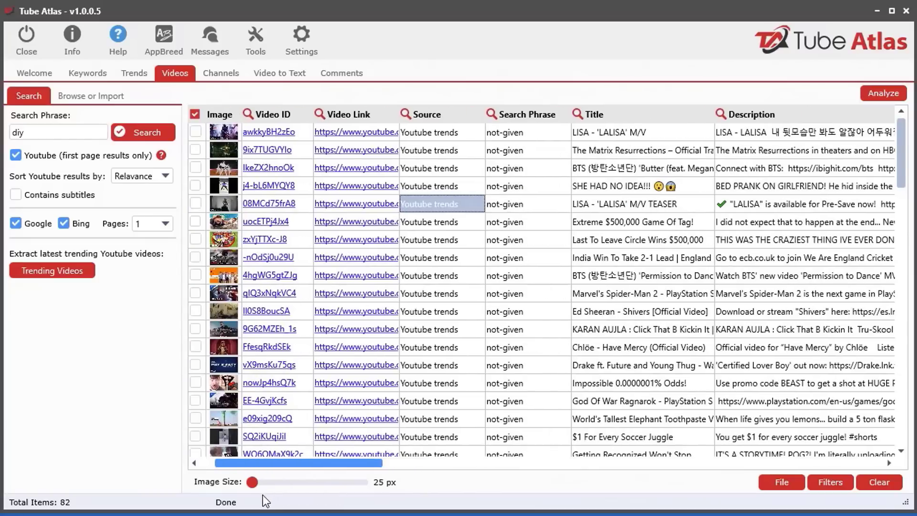
{"action": "double_click", "coordinate": [228, 129]}
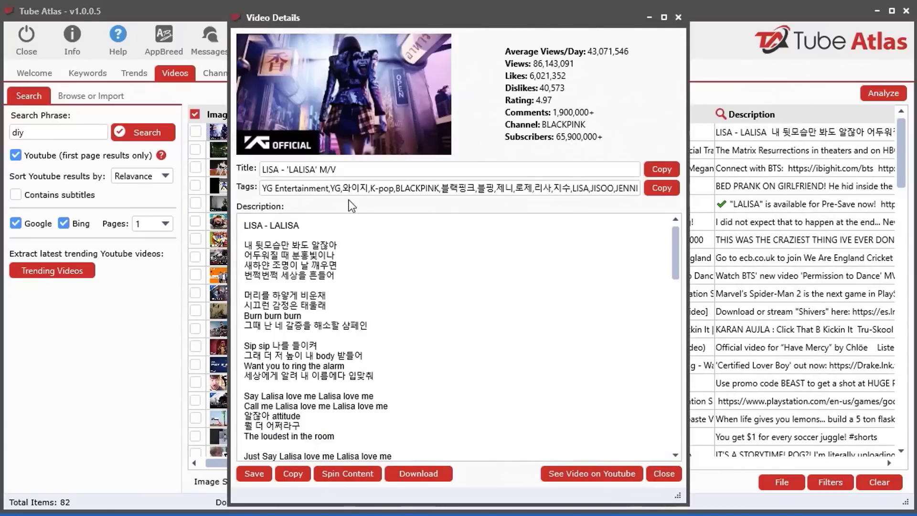
{"action": "scroll", "coordinate": [364, 410], "scroll_direction": "down", "scroll_amount": 5}
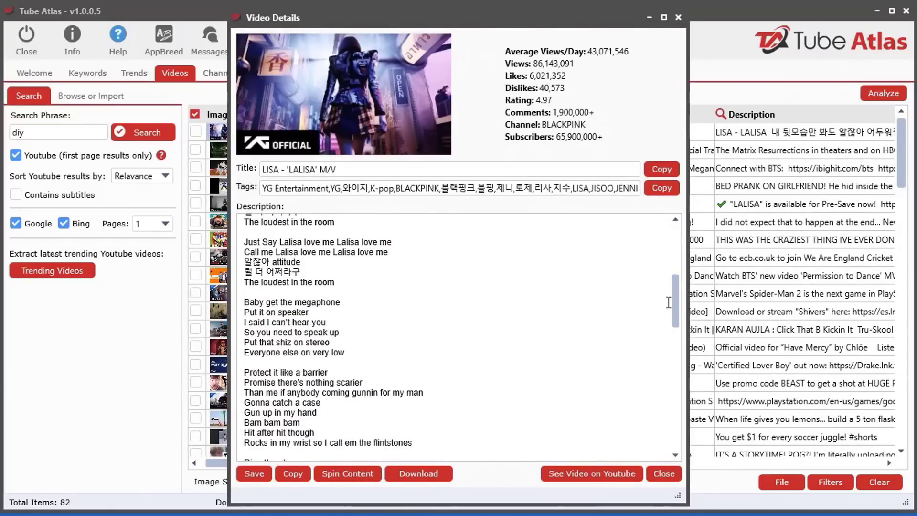
{"action": "scroll", "coordinate": [672, 403], "scroll_direction": "down", "scroll_amount": 3}
{"action": "scroll", "coordinate": [671, 400], "scroll_direction": "down", "scroll_amount": 5}
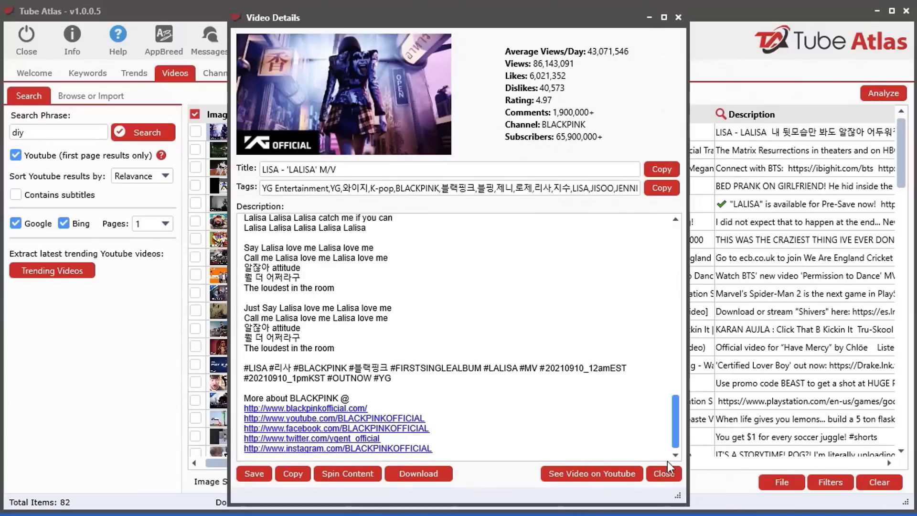
{"action": "left_click", "coordinate": [667, 461]}
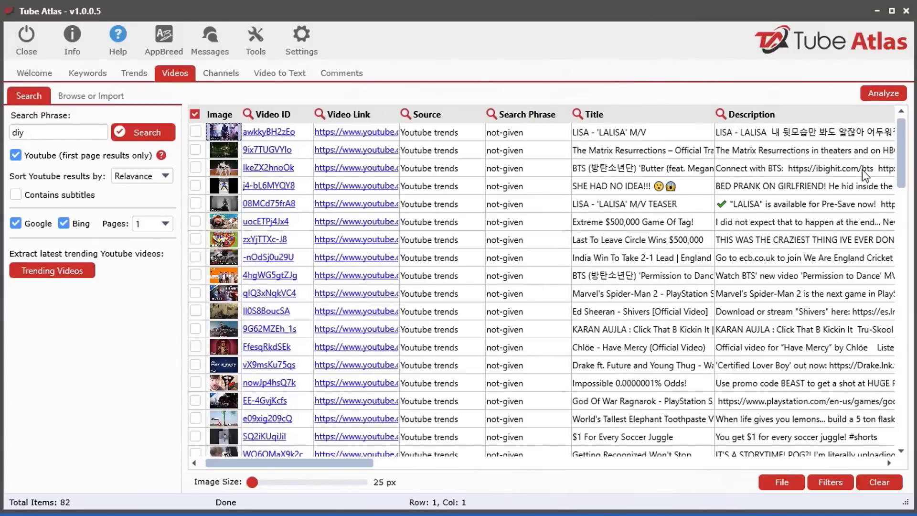
Look through the sorted trending videos and clear all of them from the results table
{"action": "left_click_drag", "start_coordinate": [375, 466], "coordinate": [298, 445]}
{"action": "scroll", "coordinate": [565, 363], "scroll_direction": "down", "scroll_amount": 2}
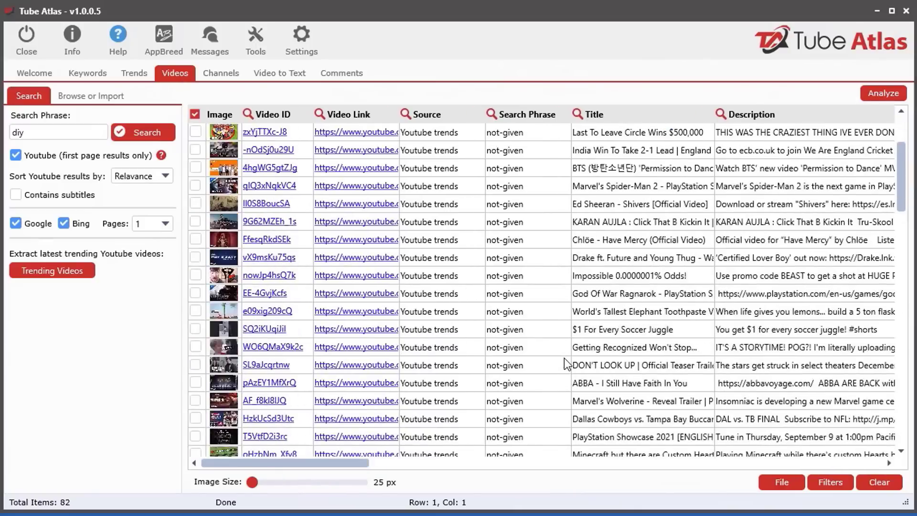
{"action": "scroll", "coordinate": [564, 358], "scroll_direction": "down", "scroll_amount": 1}
{"action": "left_click_drag", "start_coordinate": [902, 179], "coordinate": [901, 119]}
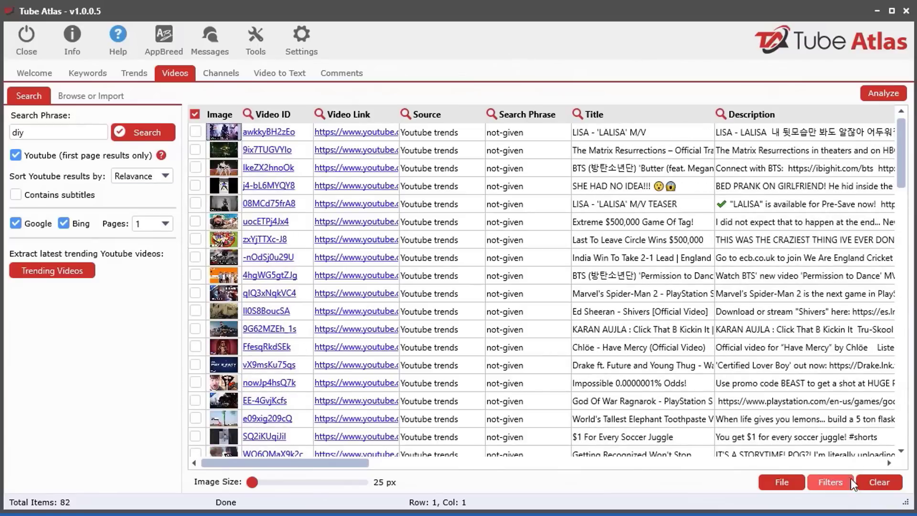
{"action": "left_click", "coordinate": [878, 482]}
{"action": "left_click", "coordinate": [510, 438]}
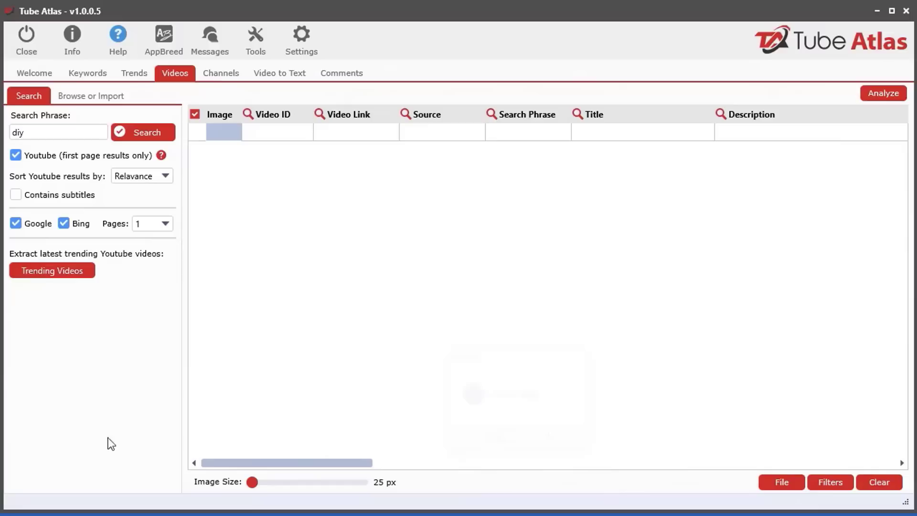
Open the browser tool for extracting video links and enlarge its window to fill the screen
{"action": "left_click", "coordinate": [90, 98]}
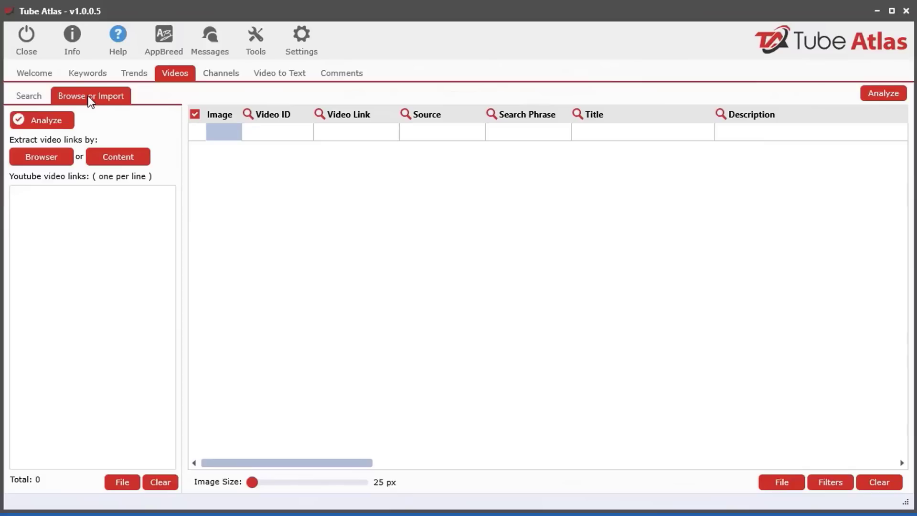
{"action": "left_click", "coordinate": [33, 163]}
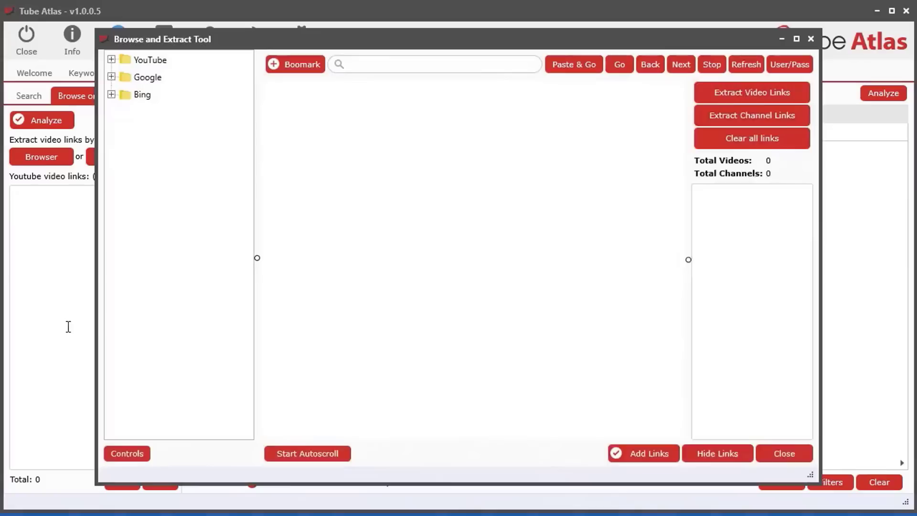
{"action": "left_click_drag", "start_coordinate": [564, 44], "coordinate": [481, 13]}
{"action": "left_click_drag", "start_coordinate": [717, 445], "coordinate": [904, 507]}
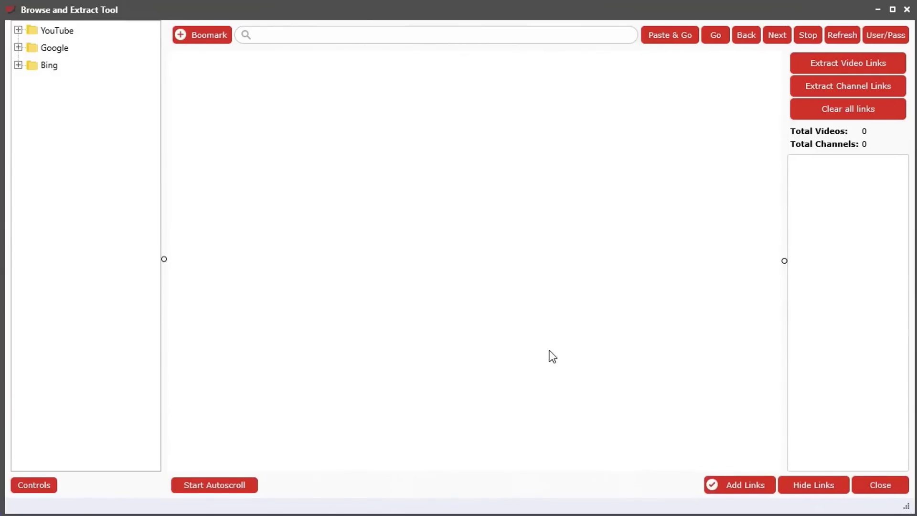
Move the Browse and Extract Tool aside, check the search and import options behind it, and bring it back
{"action": "left_click_drag", "start_coordinate": [380, 12], "coordinate": [916, 60]}
{"action": "left_click", "coordinate": [28, 94]}
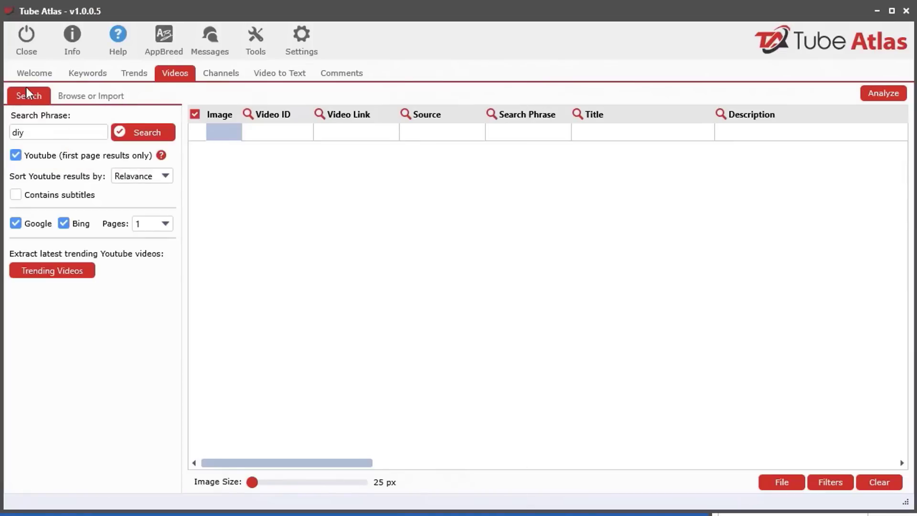
{"action": "left_click", "coordinate": [73, 96]}
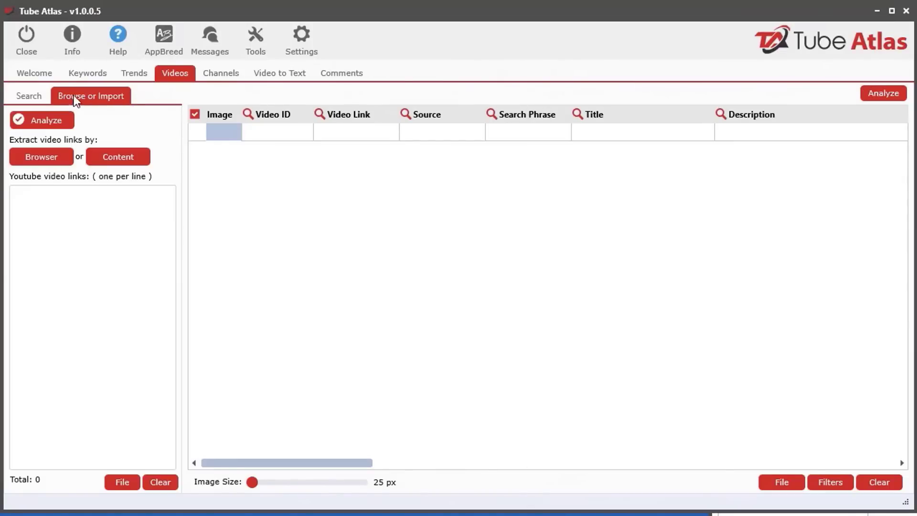
{"action": "left_click_drag", "start_coordinate": [916, 62], "coordinate": [449, 7]}
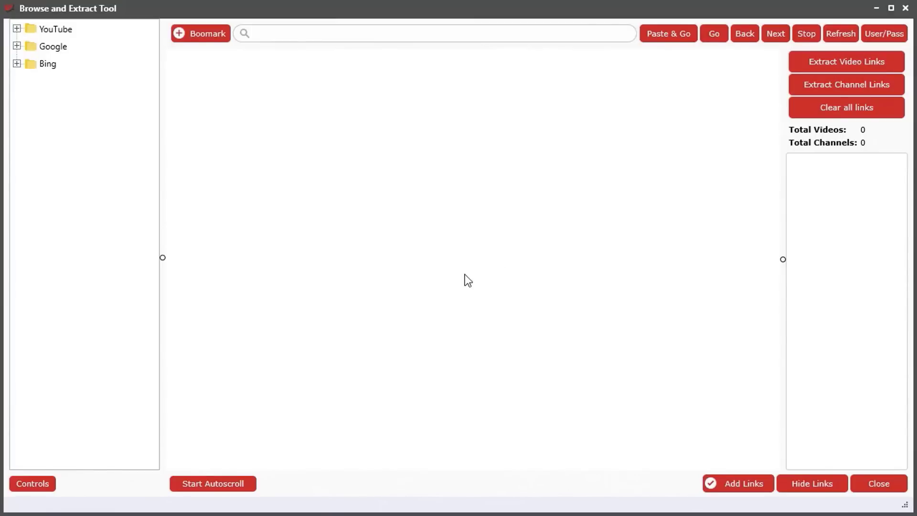
Load the YouTube Trends bookmark, go to the YouTube home page, dismiss the Chrome suggestion and browse the videos
{"action": "left_click", "coordinate": [17, 29]}
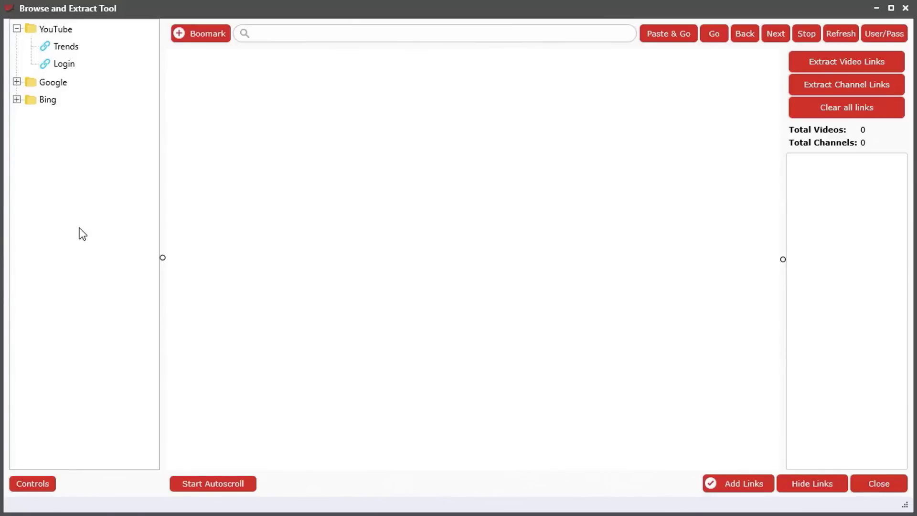
{"action": "left_click", "coordinate": [67, 48]}
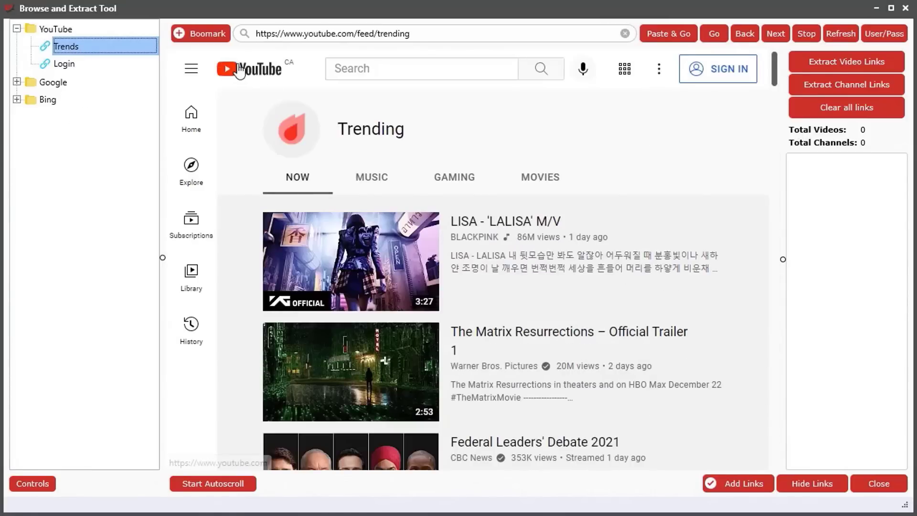
{"action": "left_click", "coordinate": [247, 72]}
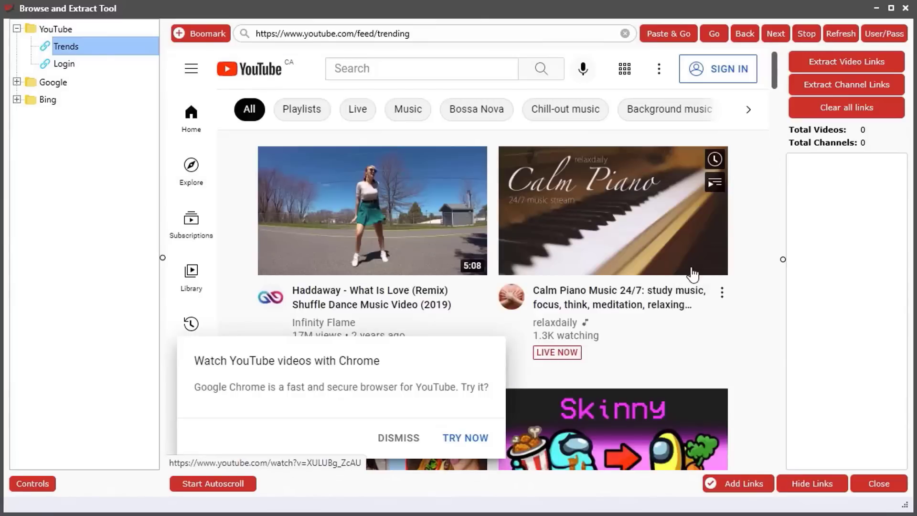
{"action": "left_click", "coordinate": [399, 438]}
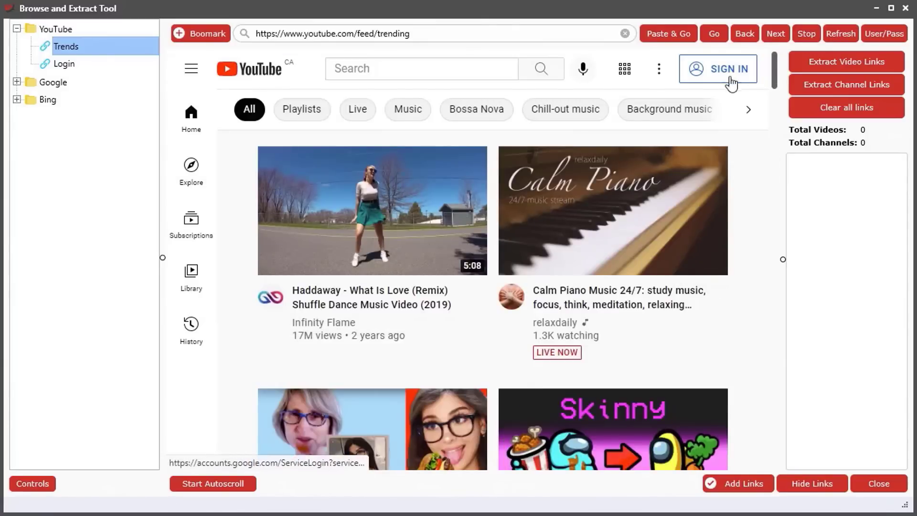
{"action": "scroll", "coordinate": [749, 305], "scroll_direction": "down", "scroll_amount": 3}
{"action": "scroll", "coordinate": [746, 346], "scroll_direction": "down", "scroll_amount": 15}
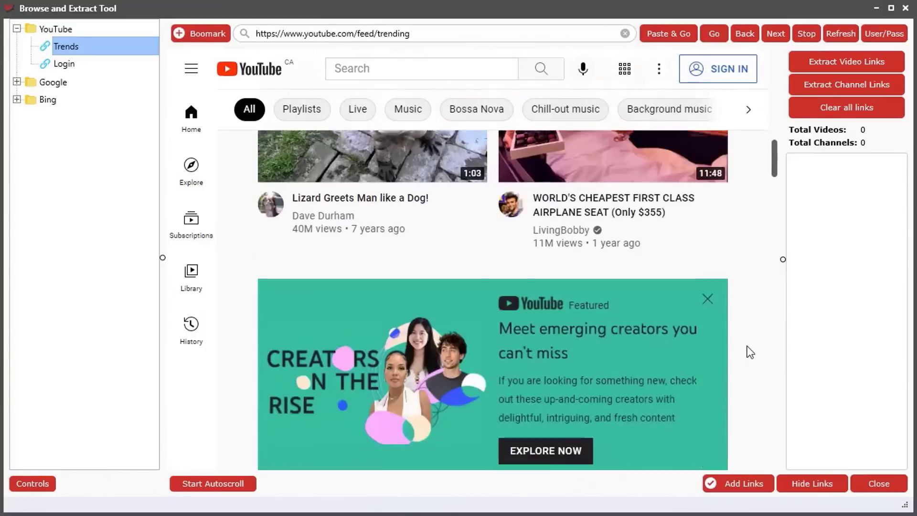
{"action": "scroll", "coordinate": [747, 345], "scroll_direction": "up", "scroll_amount": 18}
Search YouTube for "knife making" within the Browse and Extract Tool
{"action": "left_click", "coordinate": [393, 73]}
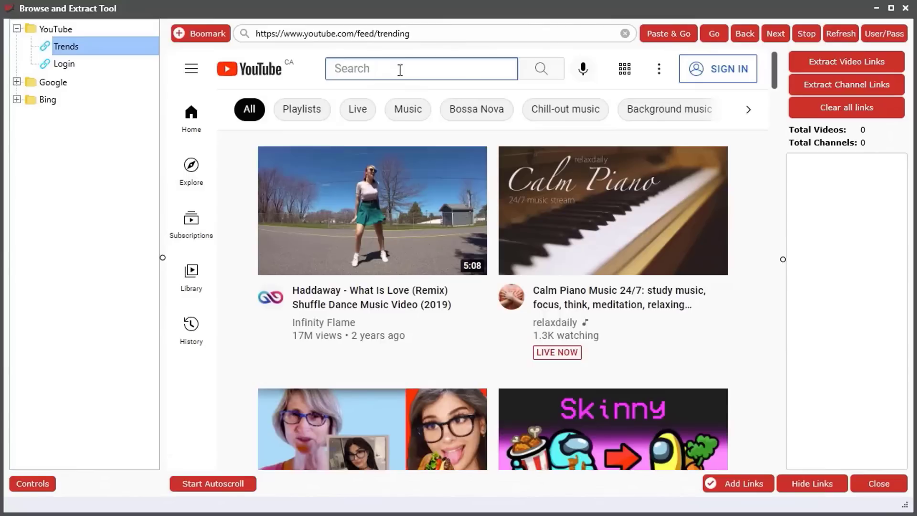
{"action": "type", "text": "knife making"}
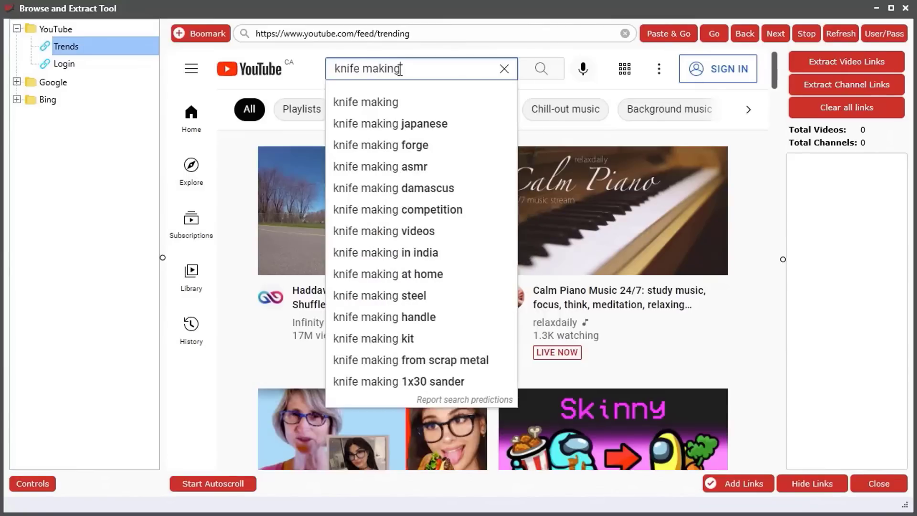
{"action": "key", "text": "Return"}
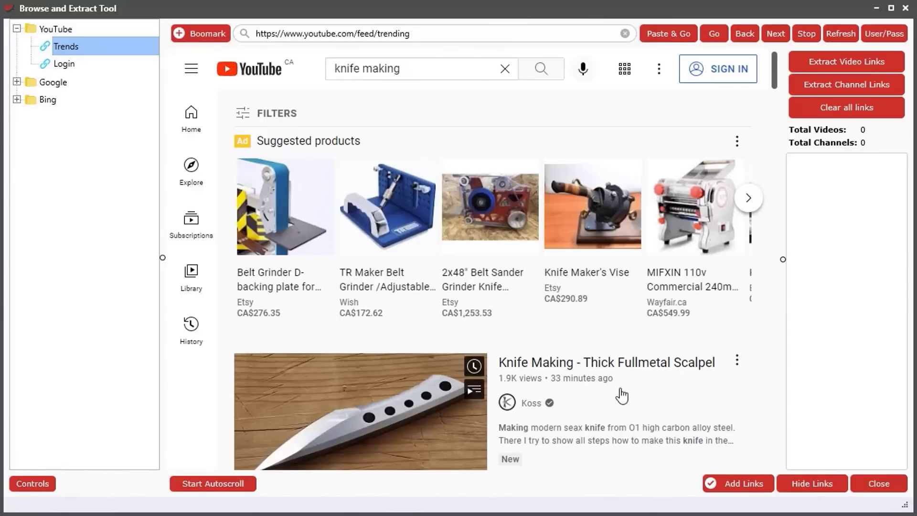
Browse the knife making results and filter them to the Video type with a duration of 4 - 20 minutes
{"action": "scroll", "coordinate": [626, 401], "scroll_direction": "down", "scroll_amount": 5}
{"action": "scroll", "coordinate": [628, 401], "scroll_direction": "down", "scroll_amount": 10}
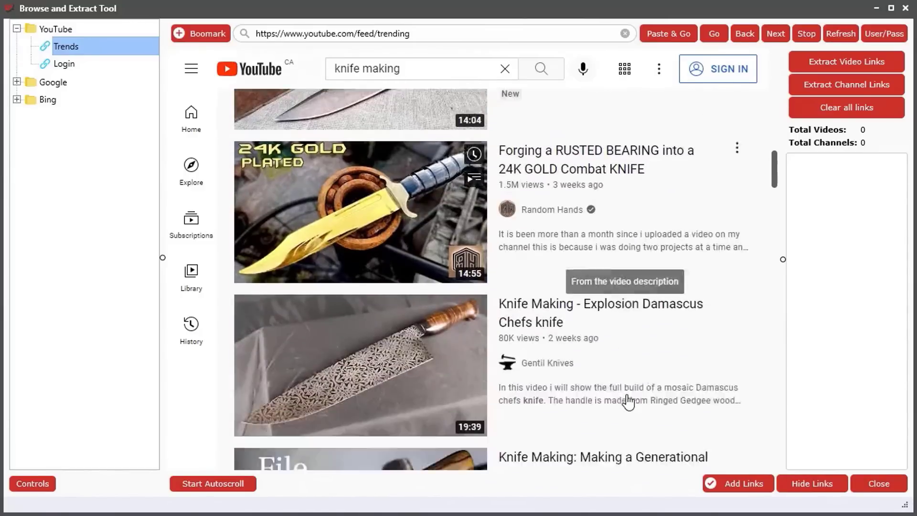
{"action": "scroll", "coordinate": [628, 402], "scroll_direction": "up", "scroll_amount": 15}
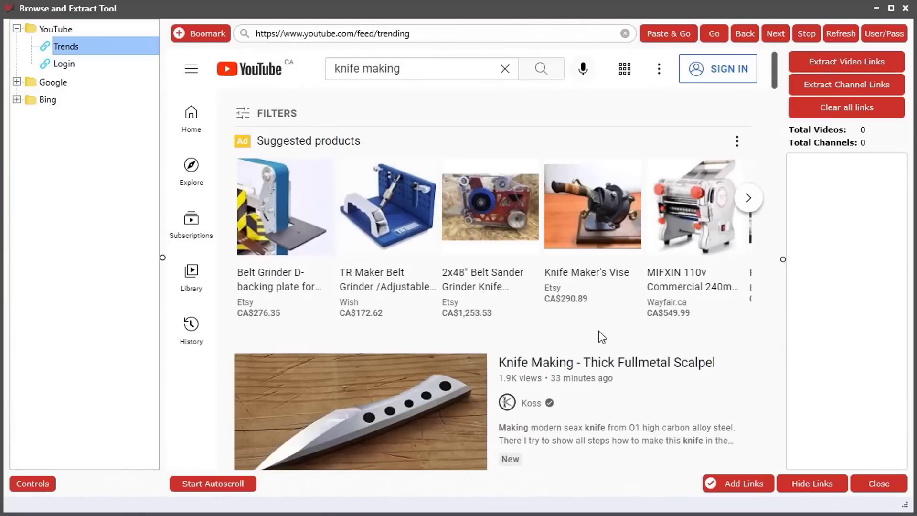
{"action": "left_click", "coordinate": [249, 117]}
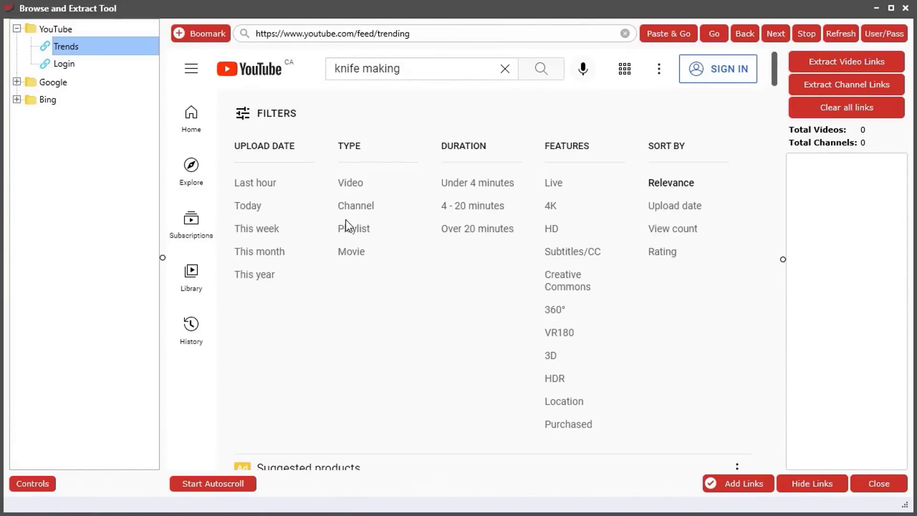
{"action": "left_click", "coordinate": [354, 182]}
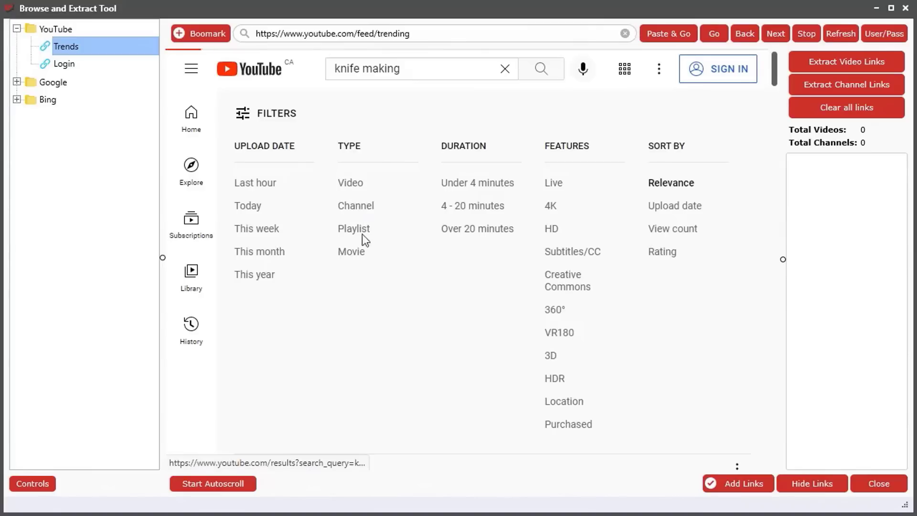
{"action": "left_click", "coordinate": [256, 116]}
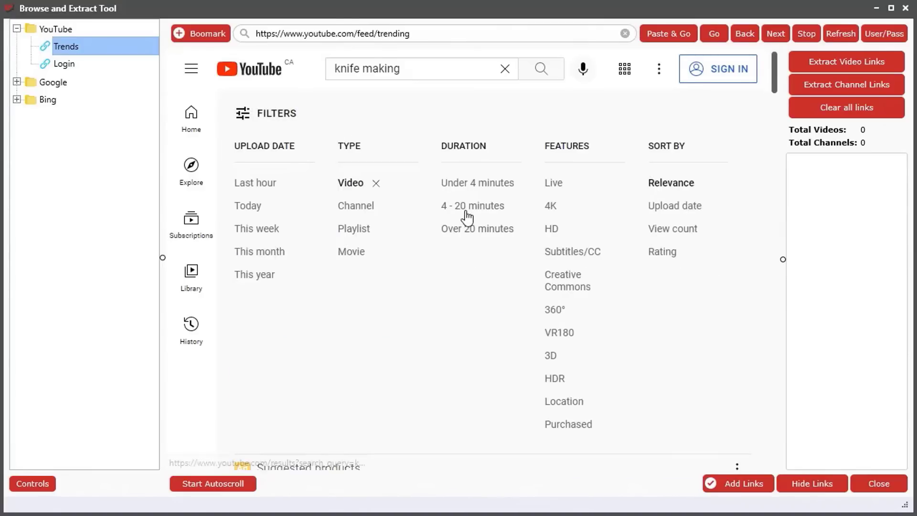
{"action": "left_click", "coordinate": [491, 187]}
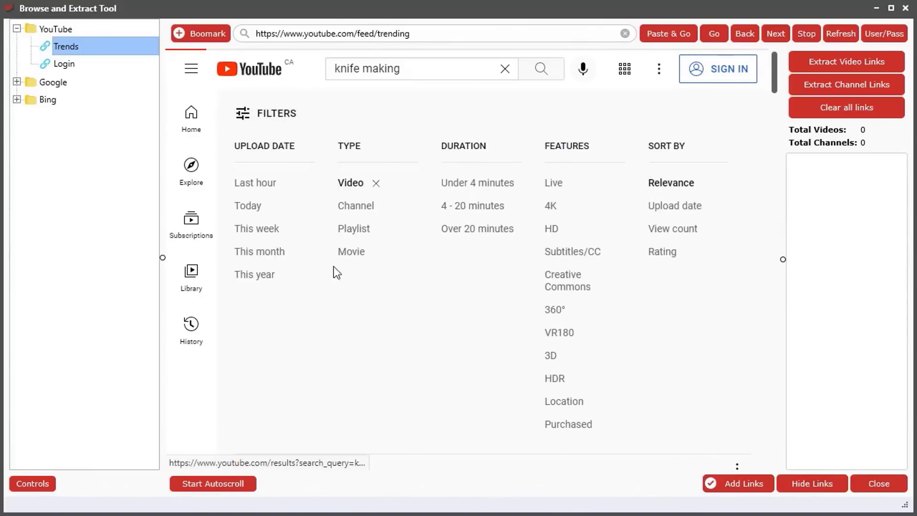
Limit the knife making results to HD videos uploaded this month and sort them by rating
{"action": "left_click", "coordinate": [275, 120]}
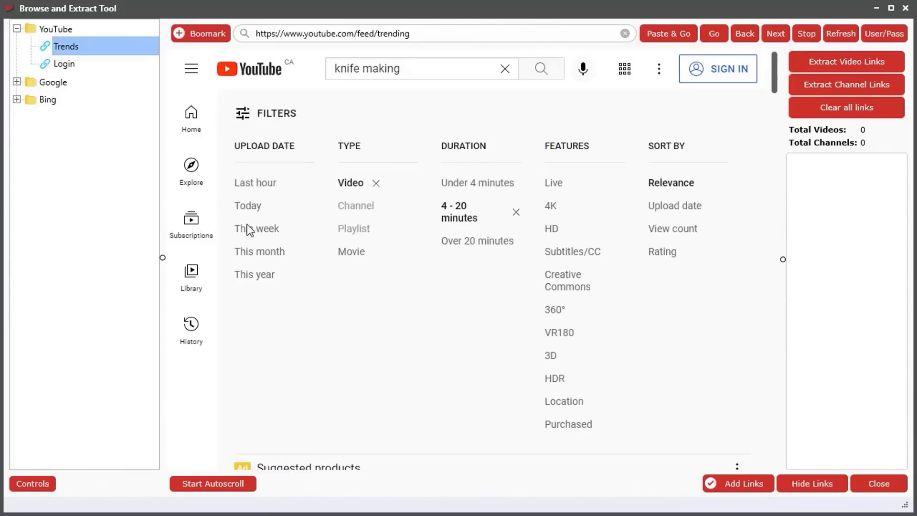
{"action": "left_click", "coordinate": [253, 258]}
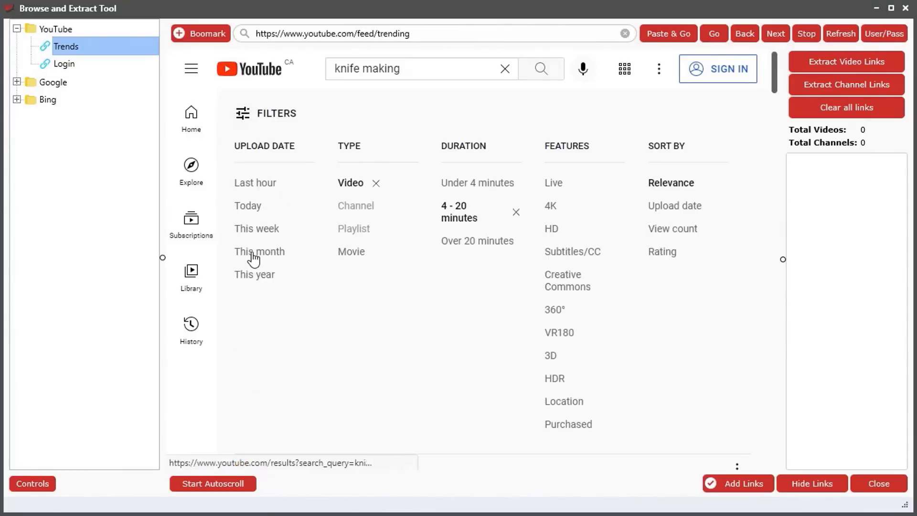
{"action": "left_click", "coordinate": [289, 120]}
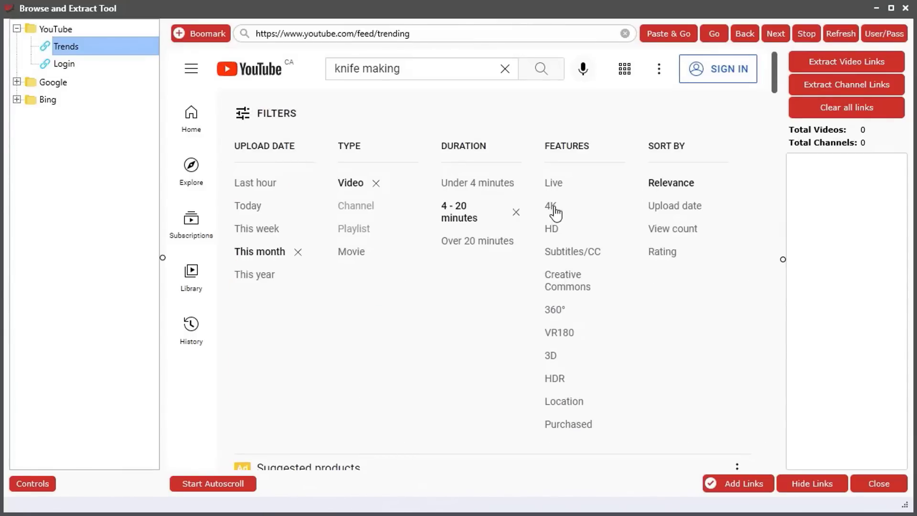
{"action": "left_click", "coordinate": [551, 229]}
{"action": "left_click", "coordinate": [305, 120]}
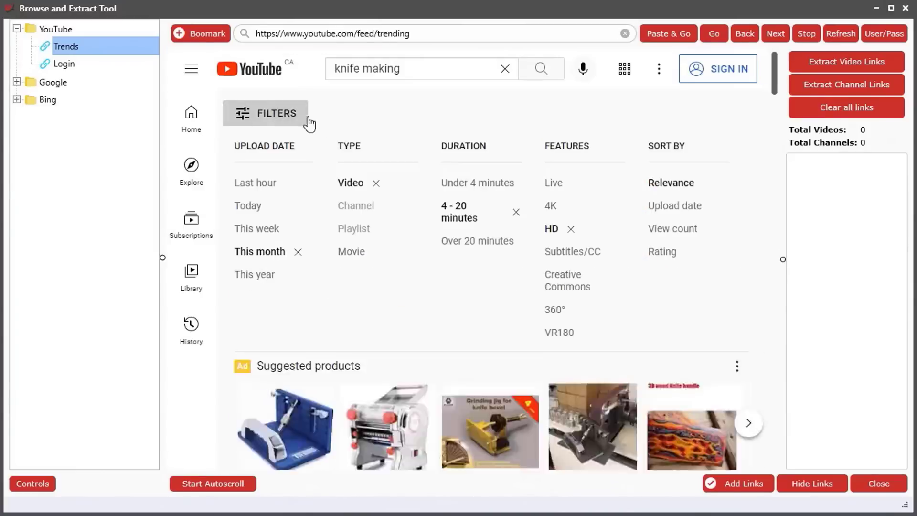
{"action": "left_click", "coordinate": [667, 258]}
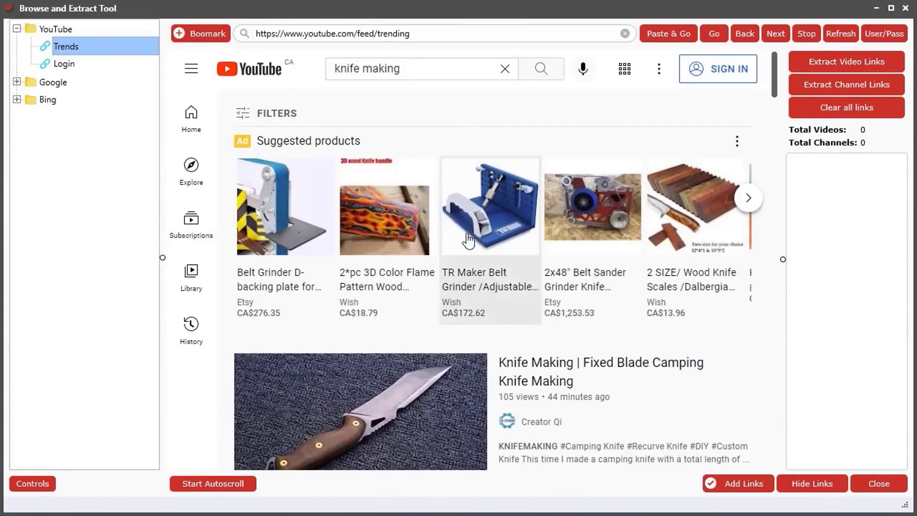
Load more of the filtered results with Autoscroll, stop it, and extract the video links from the page
{"action": "scroll", "coordinate": [487, 348], "scroll_direction": "down", "scroll_amount": 15}
{"action": "scroll", "coordinate": [487, 347], "scroll_direction": "down", "scroll_amount": 12}
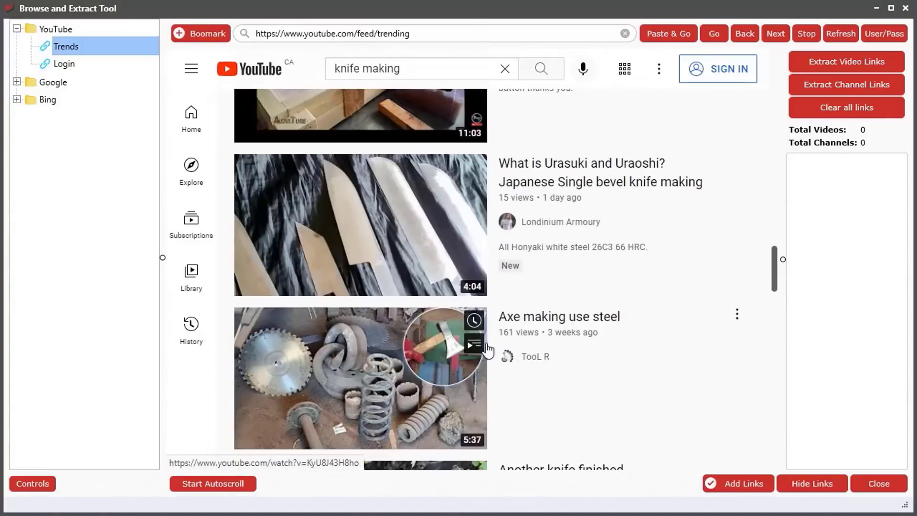
{"action": "scroll", "coordinate": [592, 375], "scroll_direction": "down", "scroll_amount": 10}
{"action": "scroll", "coordinate": [624, 278], "scroll_direction": "down", "scroll_amount": 14}
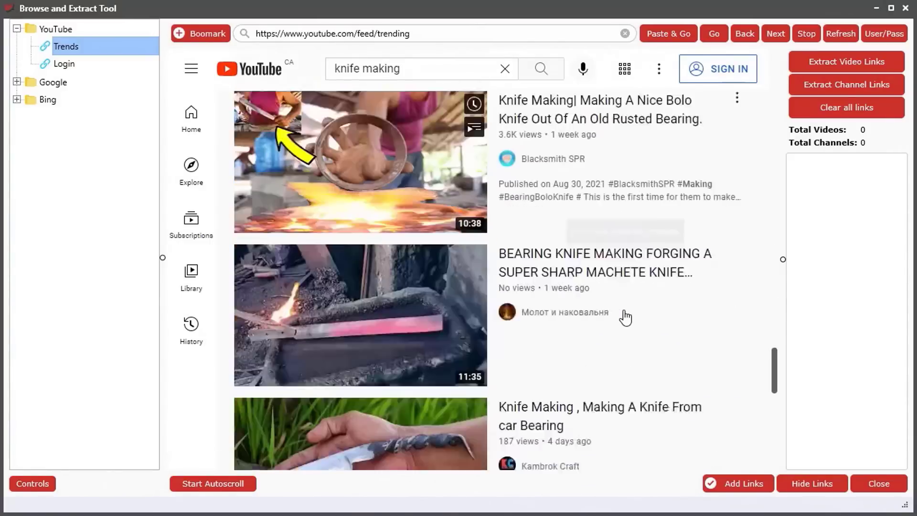
{"action": "scroll", "coordinate": [625, 317], "scroll_direction": "down", "scroll_amount": 5}
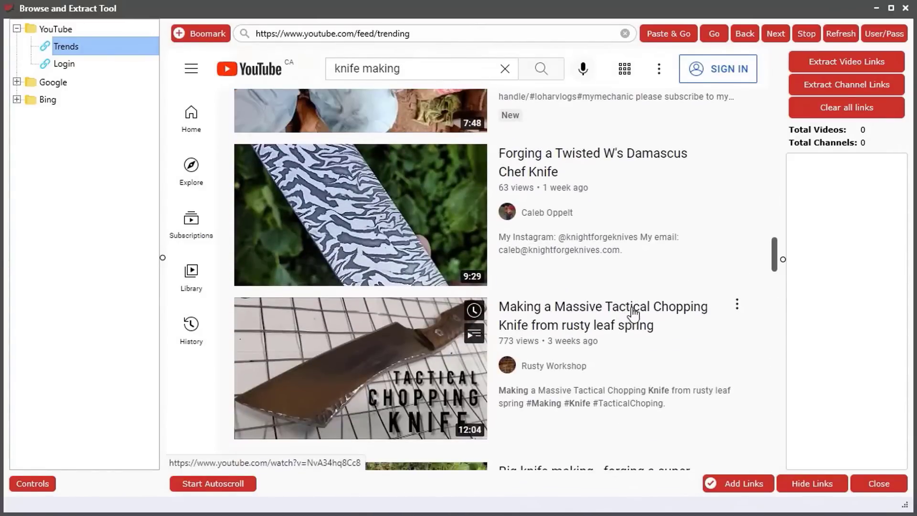
{"action": "scroll", "coordinate": [631, 287], "scroll_direction": "up", "scroll_amount": 7}
{"action": "scroll", "coordinate": [633, 310], "scroll_direction": "down", "scroll_amount": 3}
{"action": "scroll", "coordinate": [633, 315], "scroll_direction": "down", "scroll_amount": 20}
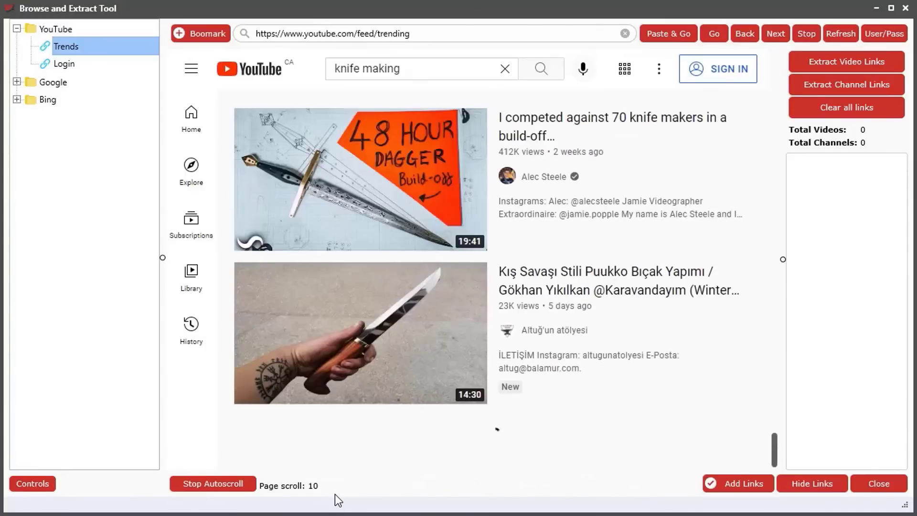
{"action": "left_click", "coordinate": [202, 484]}
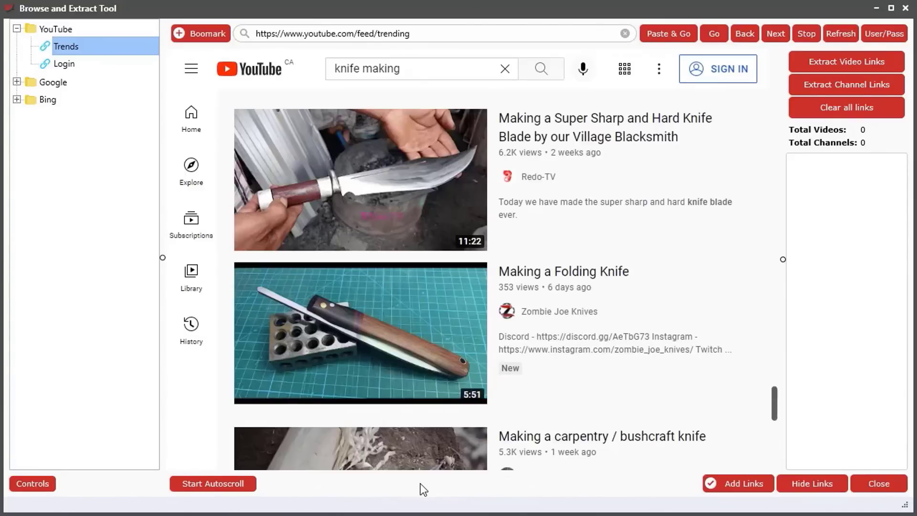
{"action": "left_click", "coordinate": [832, 67]}
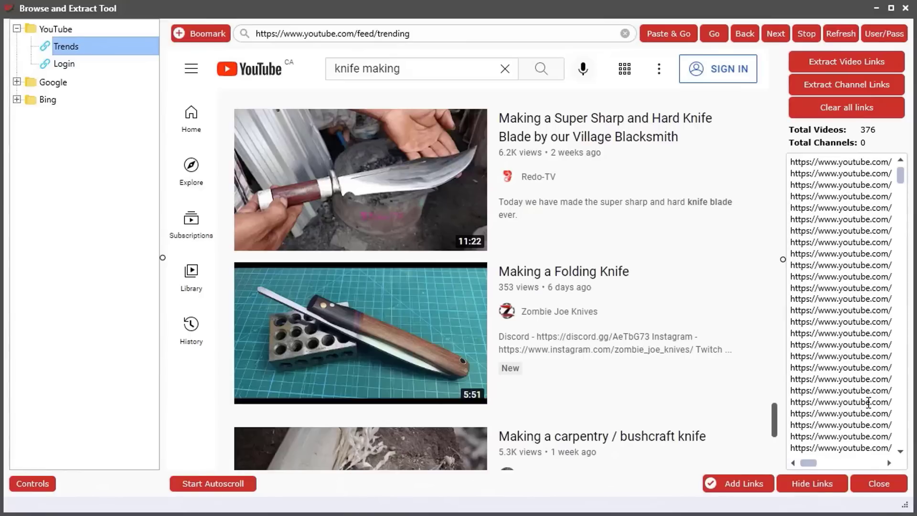
Add the extracted links to the Videos Tool and close the browser tool
{"action": "left_click", "coordinate": [746, 481]}
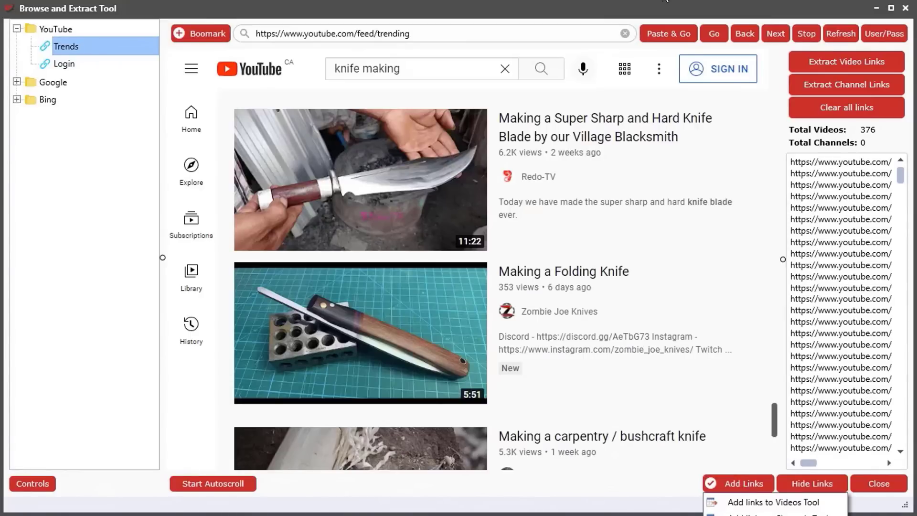
{"action": "left_click", "coordinate": [768, 501]}
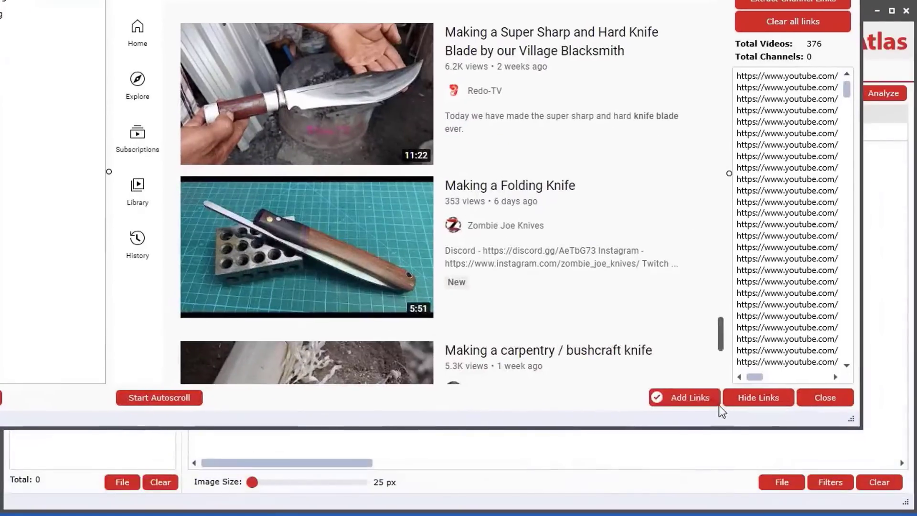
{"action": "left_click", "coordinate": [690, 399]}
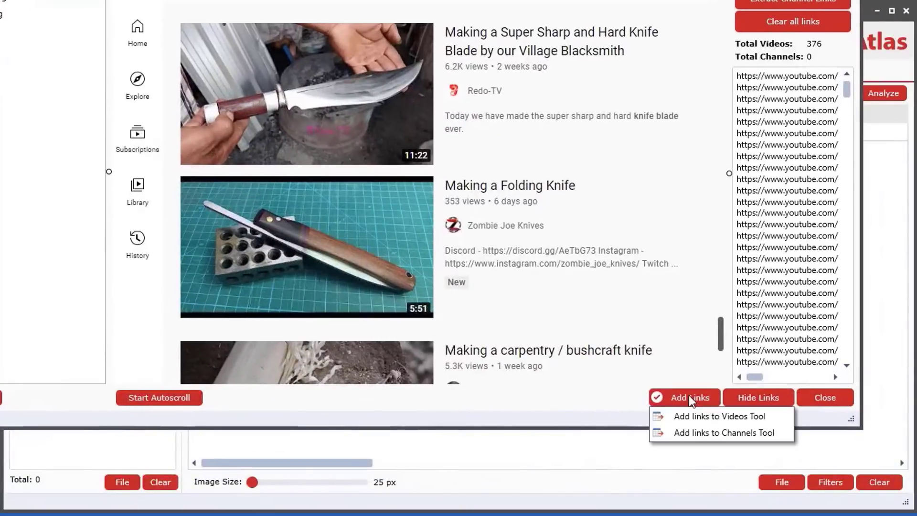
{"action": "left_click", "coordinate": [712, 417]}
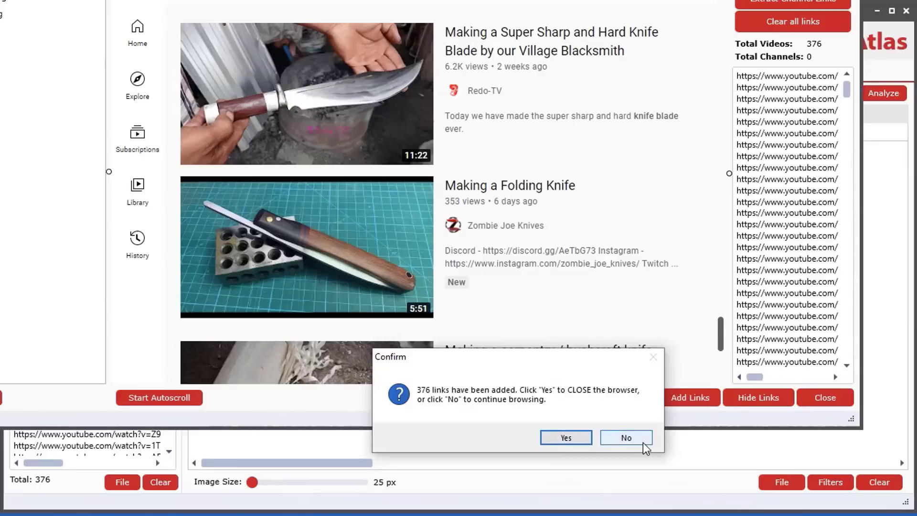
{"action": "left_click", "coordinate": [565, 438]}
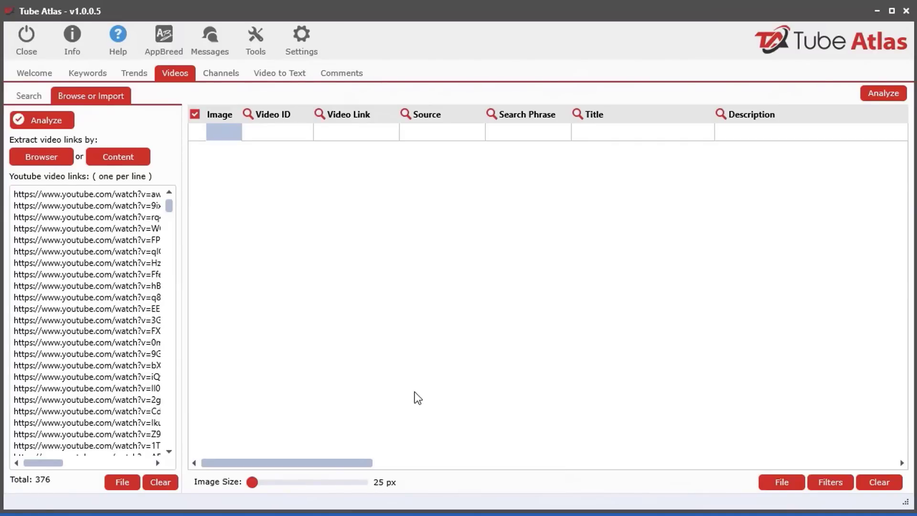
Analyze the imported video links, stop the analysis early and check the result columns
{"action": "left_click", "coordinate": [42, 120]}
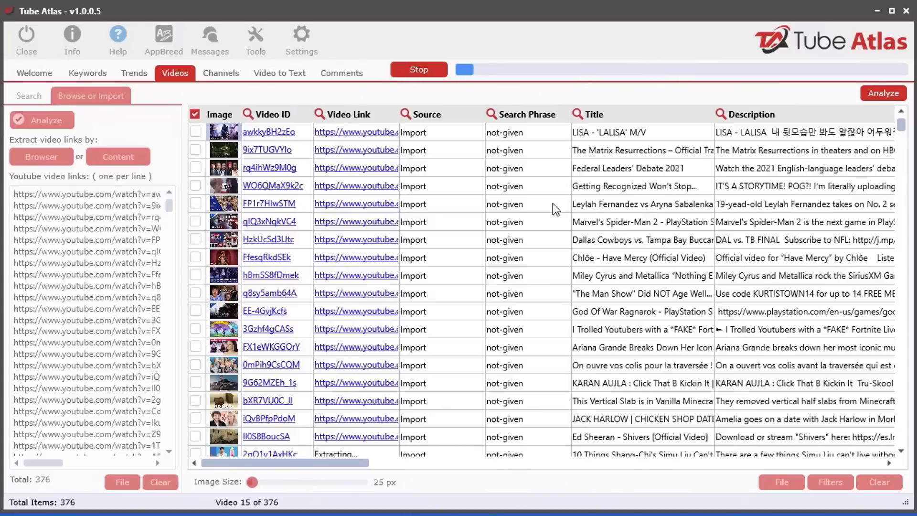
{"action": "left_click", "coordinate": [418, 72]}
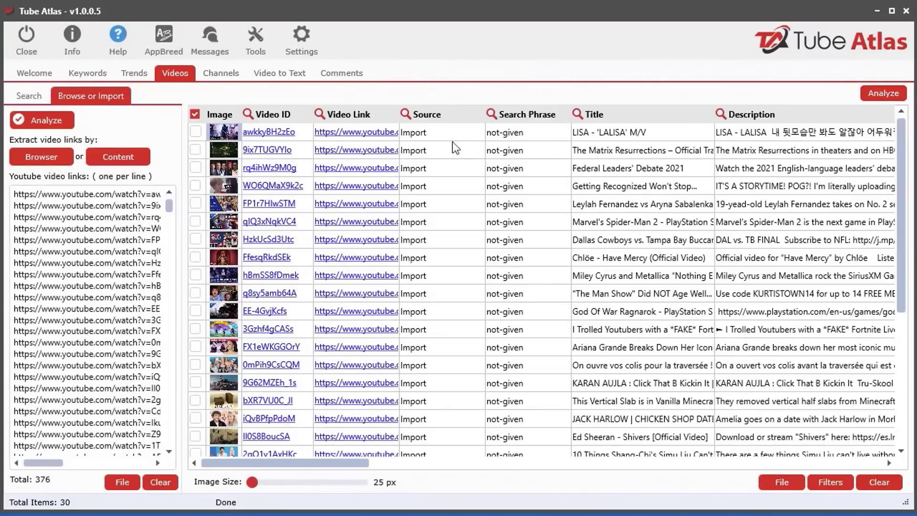
{"action": "left_click_drag", "start_coordinate": [306, 465], "coordinate": [214, 466]}
Clear the video link list and all analyzed data, and try running Analyze without any links
{"action": "left_click", "coordinate": [161, 481]}
{"action": "left_click", "coordinate": [874, 480]}
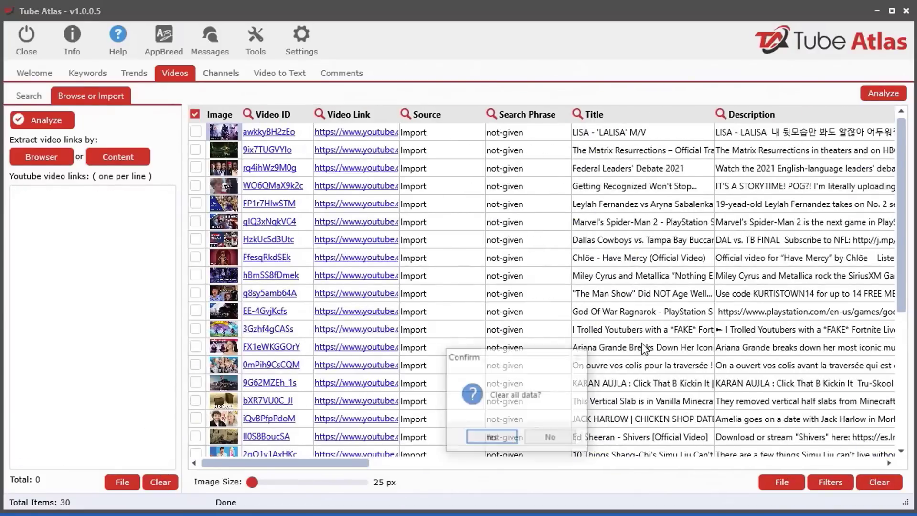
{"action": "left_click", "coordinate": [501, 435]}
{"action": "left_click", "coordinate": [50, 124]}
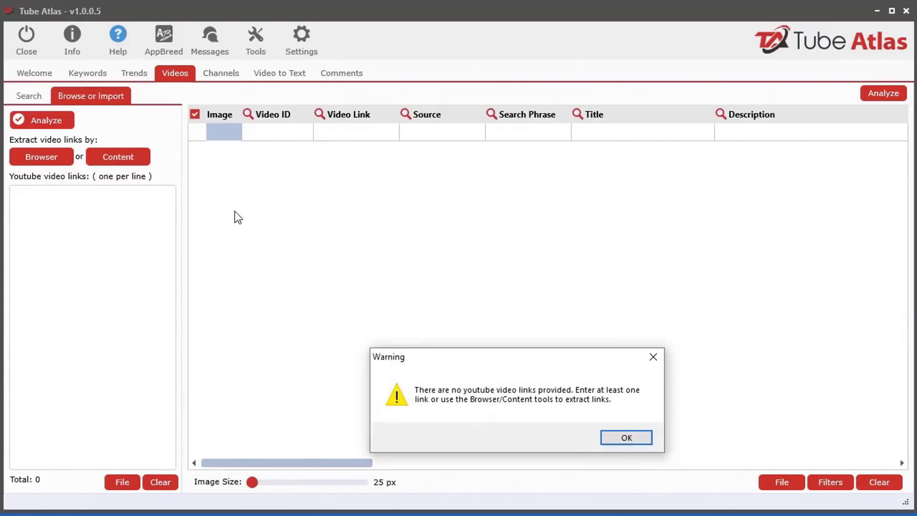
{"action": "left_click", "coordinate": [630, 438]}
Reopen the browser tool and go back to the beginning of the knife making results
{"action": "left_click", "coordinate": [42, 156]}
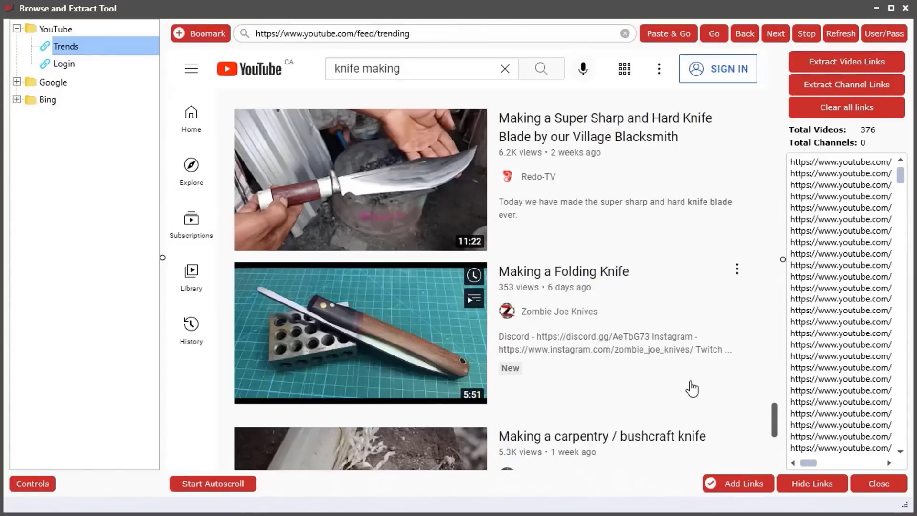
{"action": "scroll", "coordinate": [692, 384], "scroll_direction": "down", "scroll_amount": 7}
{"action": "scroll", "coordinate": [693, 386], "scroll_direction": "up", "scroll_amount": 9}
{"action": "scroll", "coordinate": [770, 408], "scroll_direction": "up", "scroll_amount": 6}
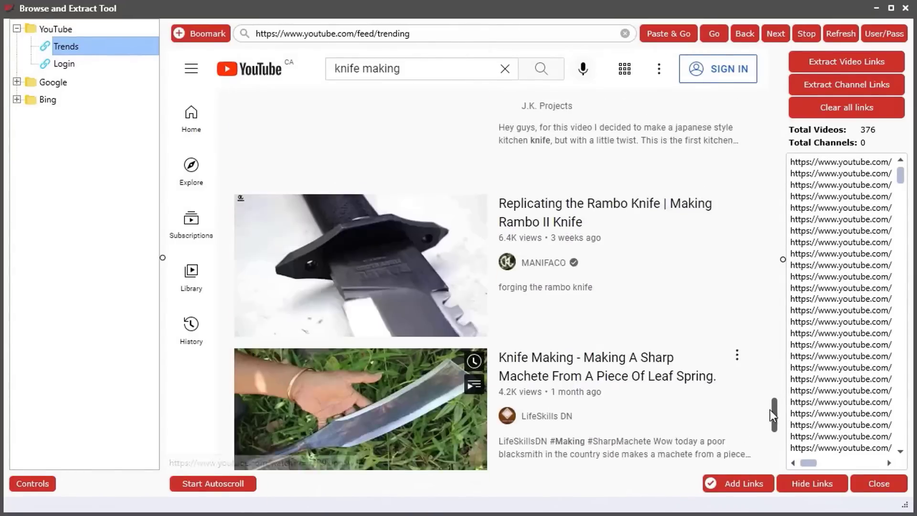
{"action": "left_click_drag", "start_coordinate": [775, 416], "coordinate": [775, 124]}
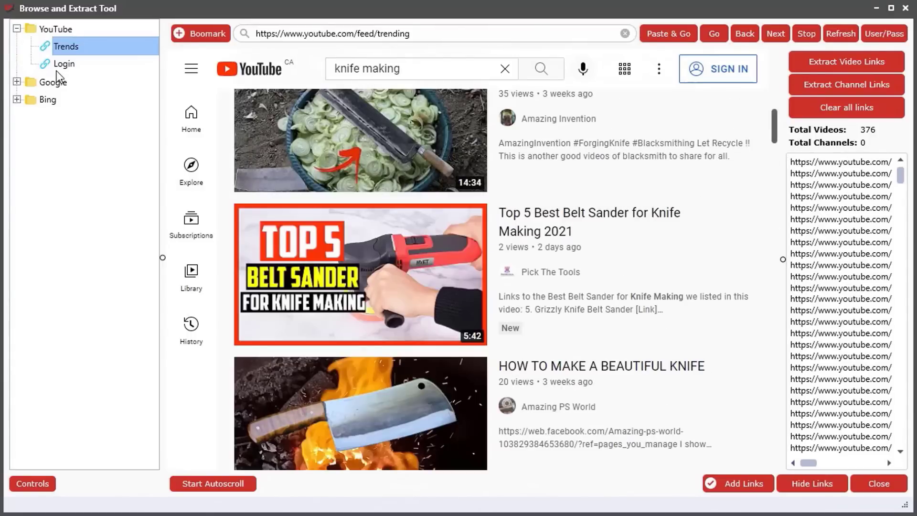
{"action": "left_click_drag", "start_coordinate": [771, 128], "coordinate": [786, 53]}
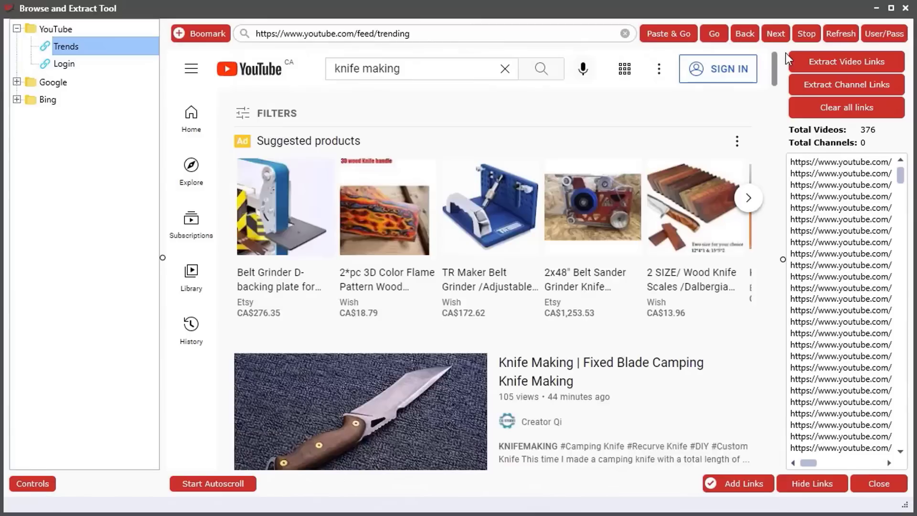
Open the Creator Qi channel from the first video result and browse its uploaded videos
{"action": "left_click", "coordinate": [536, 421]}
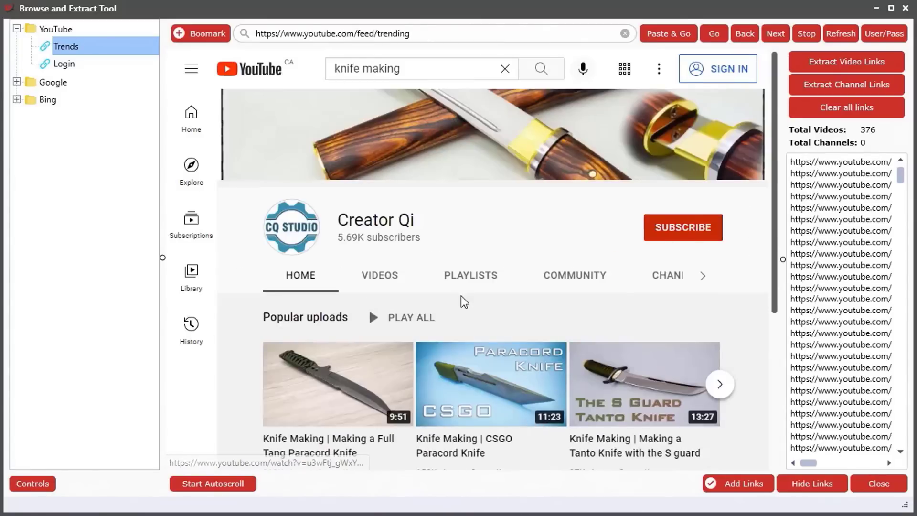
{"action": "left_click", "coordinate": [401, 276]}
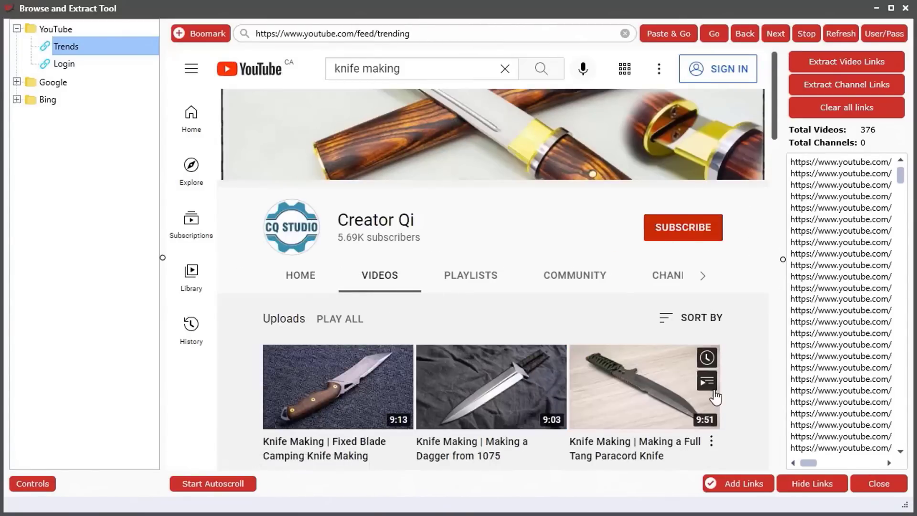
{"action": "scroll", "coordinate": [728, 391], "scroll_direction": "down", "scroll_amount": 8}
{"action": "scroll", "coordinate": [729, 391], "scroll_direction": "up", "scroll_amount": 8}
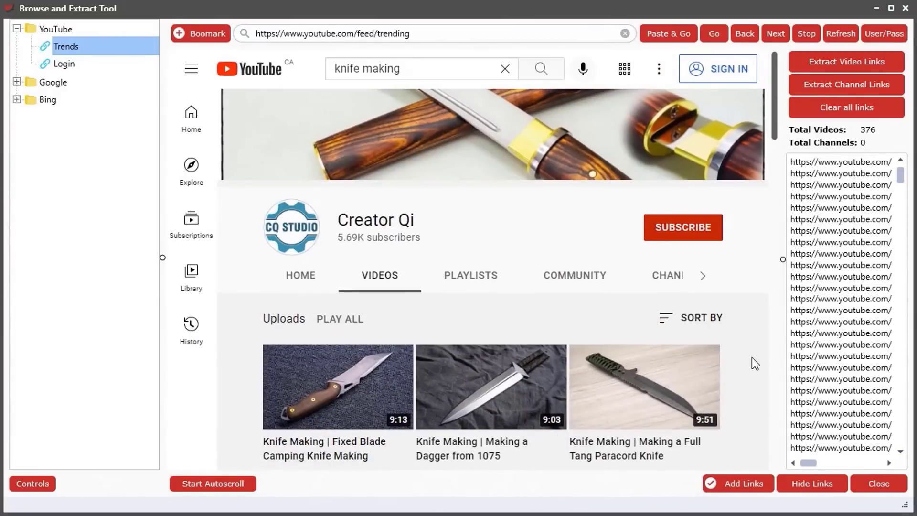
Bookmark the current channel page in the YouTube folder with the label Creator Qi
{"action": "left_click", "coordinate": [192, 33]}
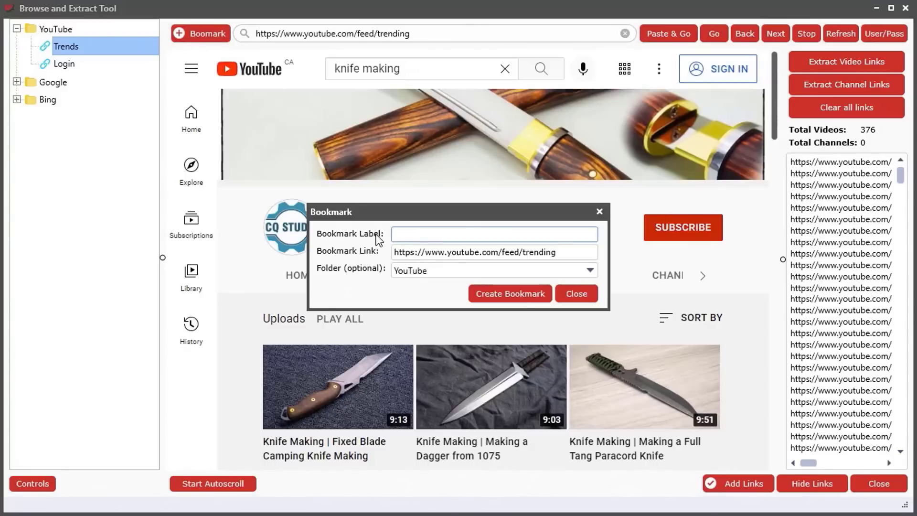
{"action": "left_click_drag", "start_coordinate": [397, 213], "coordinate": [428, 297]}
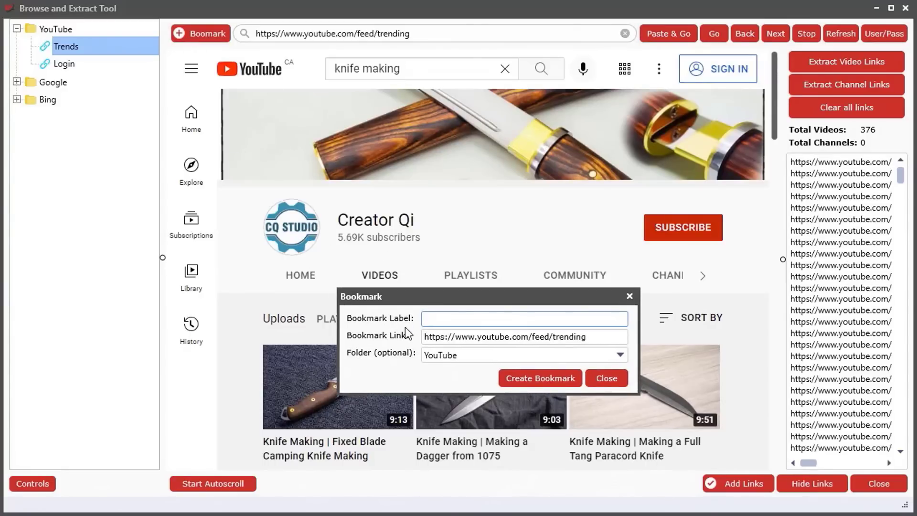
{"action": "type", "text": "Creator Qi"}
{"action": "left_click", "coordinate": [539, 380]}
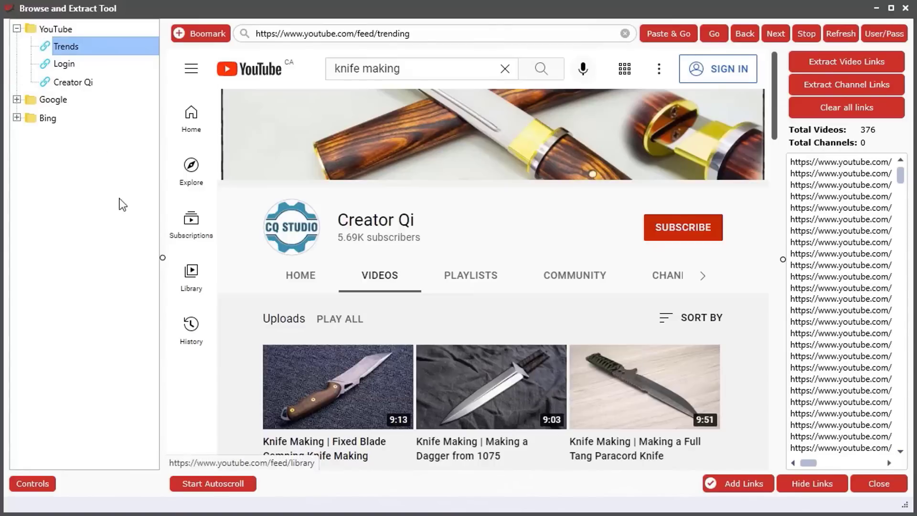
Open the Trends bookmark and return to the channel's uploads through the new Creator Qi bookmark
{"action": "left_click", "coordinate": [70, 47]}
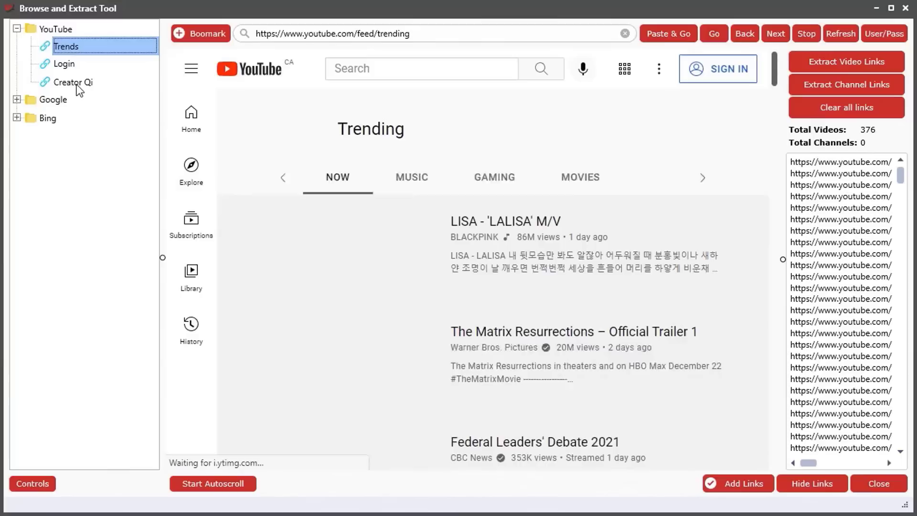
{"action": "left_click", "coordinate": [77, 85]}
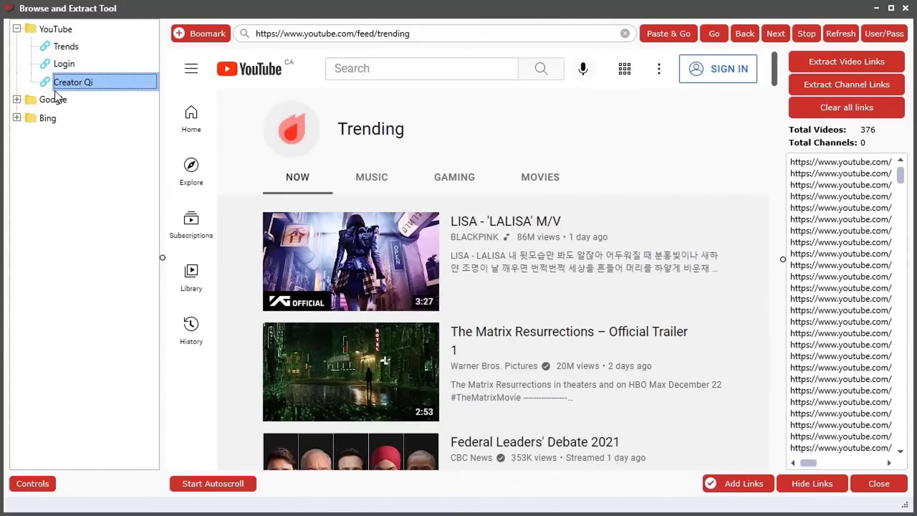
{"action": "left_click", "coordinate": [60, 66]}
{"action": "left_click", "coordinate": [62, 80]}
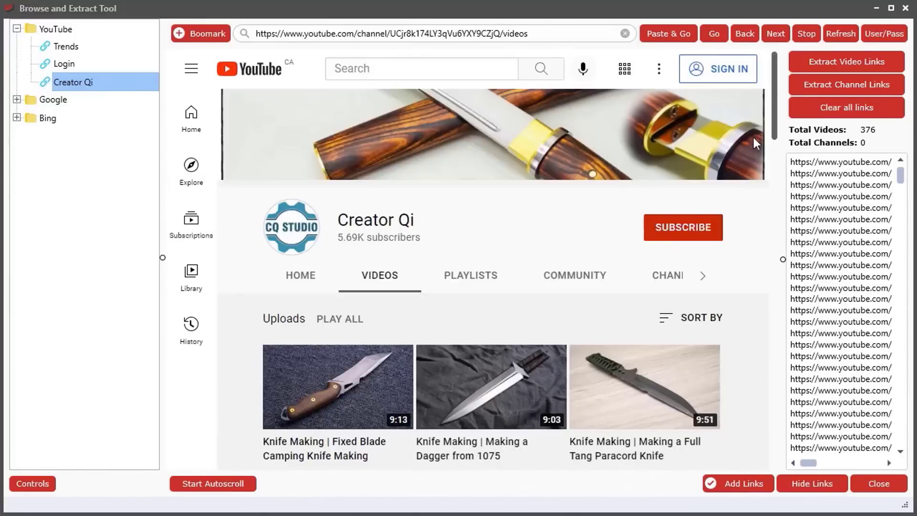
{"action": "left_click_drag", "start_coordinate": [778, 113], "coordinate": [755, 153]}
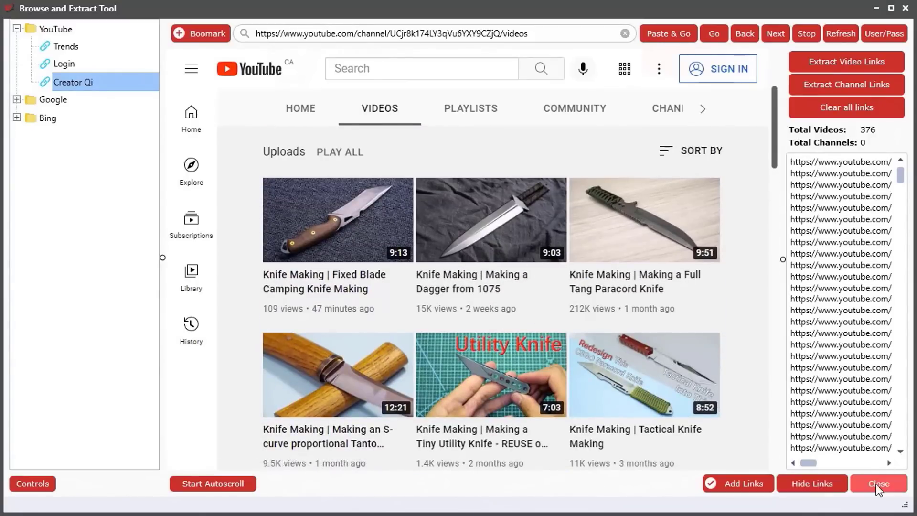
Clear all previously extracted links from the browser tool's link list
{"action": "right_click", "coordinate": [826, 285]}
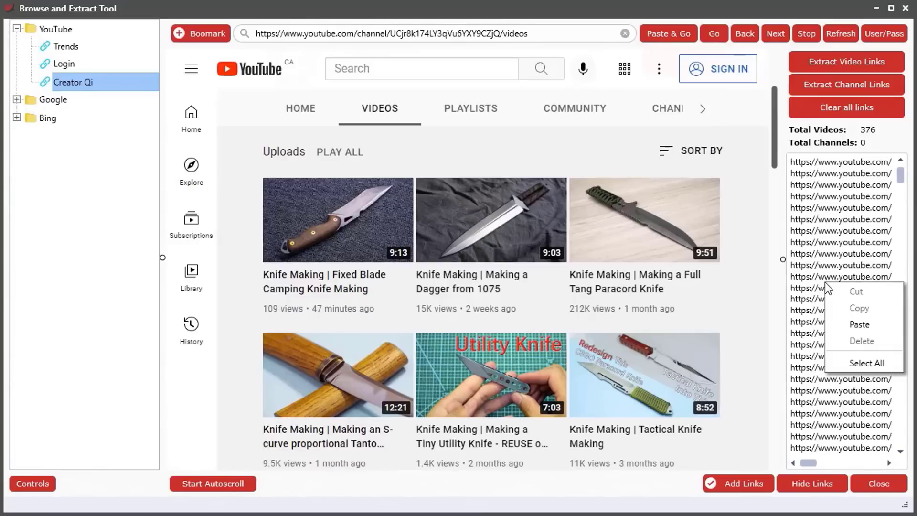
{"action": "left_click", "coordinate": [838, 108]}
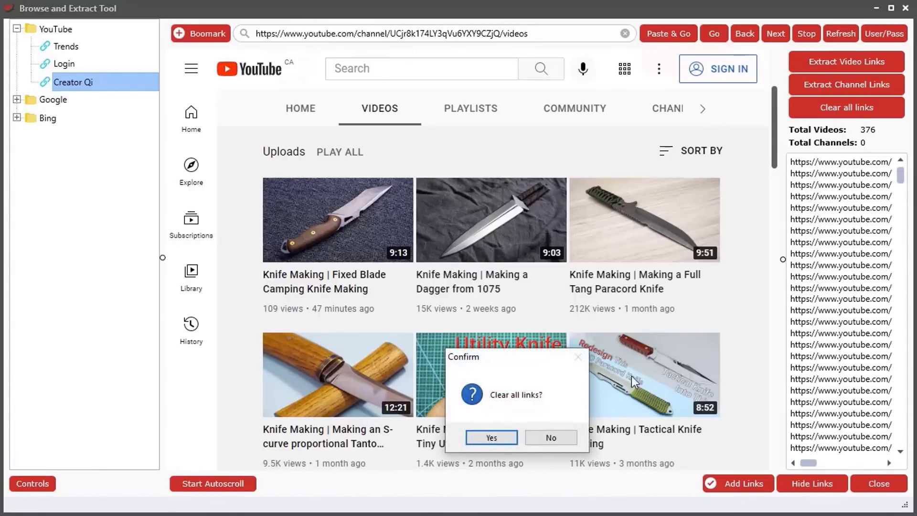
{"action": "left_click", "coordinate": [491, 438]}
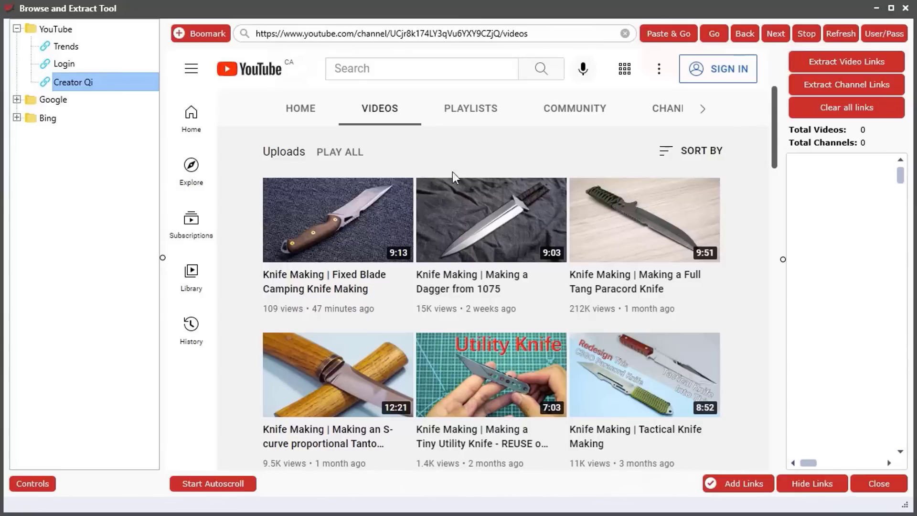
Autoscroll to the end of the Creator Qi channel's uploads and extract their video links
{"action": "scroll", "coordinate": [746, 257], "scroll_direction": "up", "scroll_amount": 3}
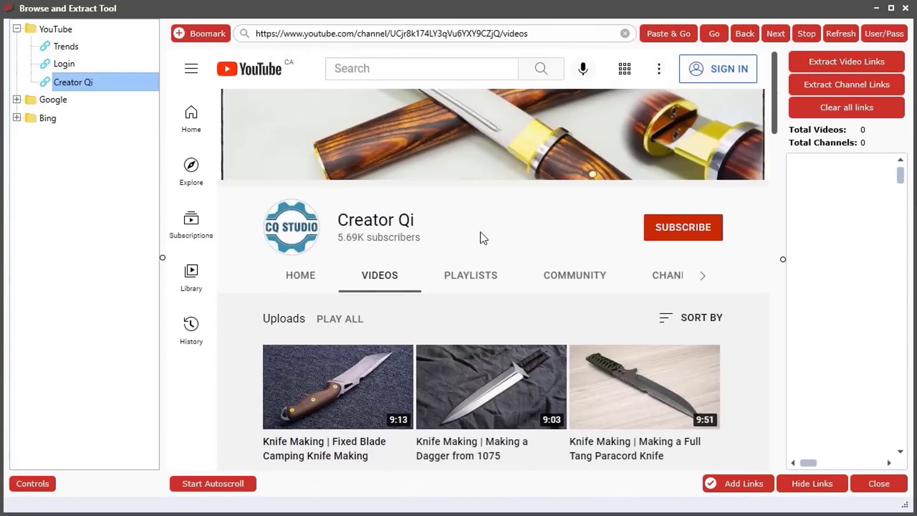
{"action": "left_click", "coordinate": [236, 488]}
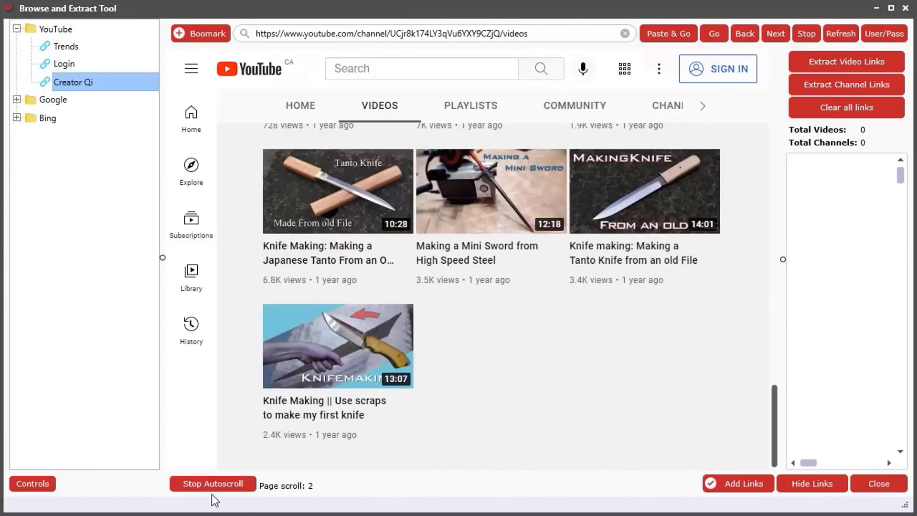
{"action": "left_click", "coordinate": [211, 485]}
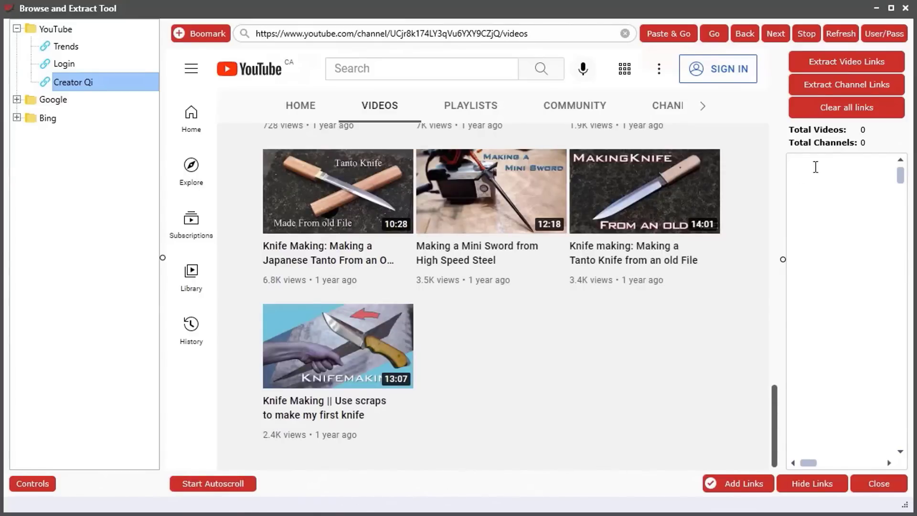
{"action": "left_click", "coordinate": [851, 67]}
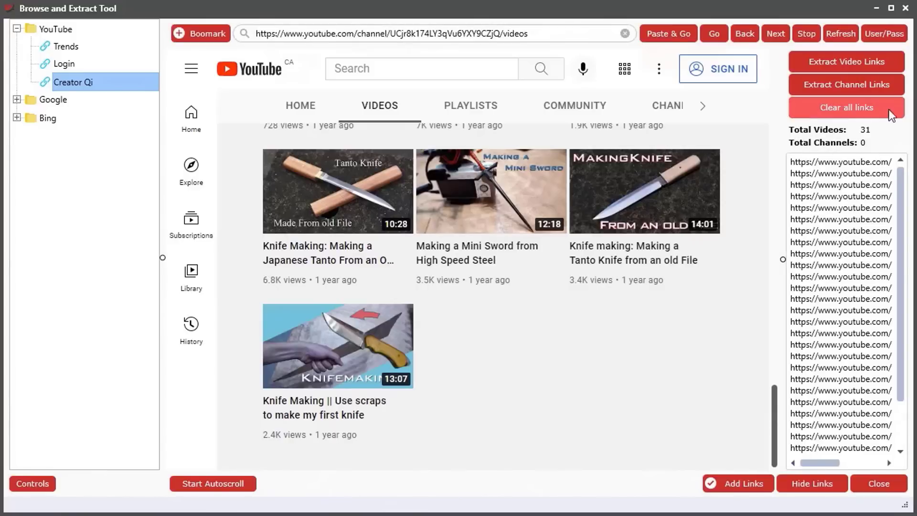
Add the channel's extracted links to the Videos tool, leave the browser tool and analyze them
{"action": "left_click", "coordinate": [741, 486]}
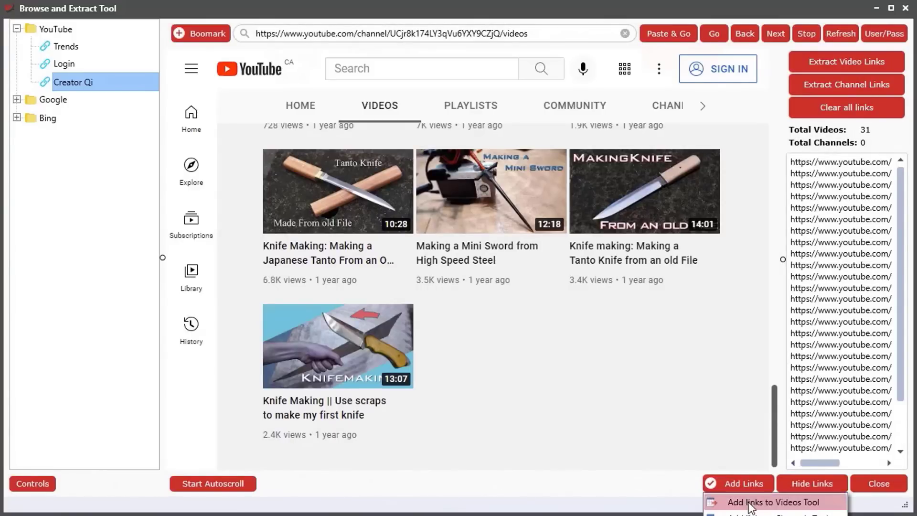
{"action": "left_click", "coordinate": [747, 501]}
{"action": "left_click", "coordinate": [568, 437]}
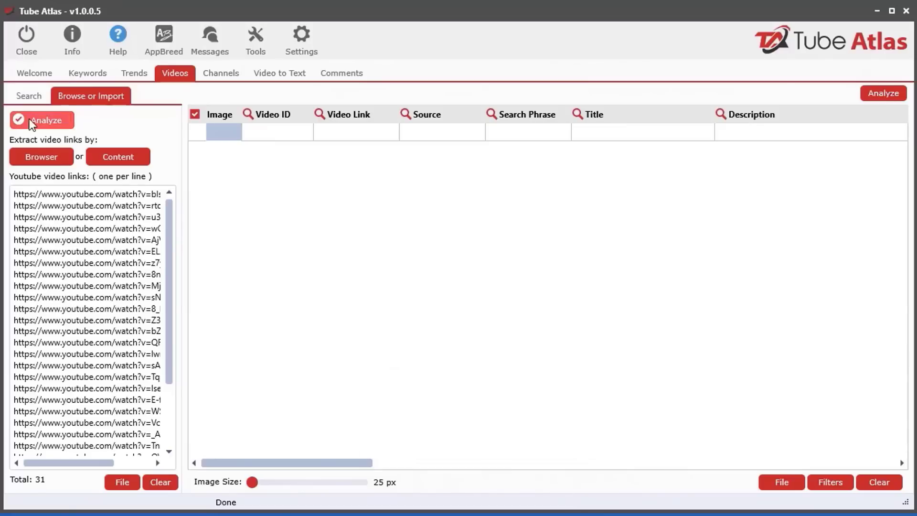
{"action": "left_click", "coordinate": [64, 120]}
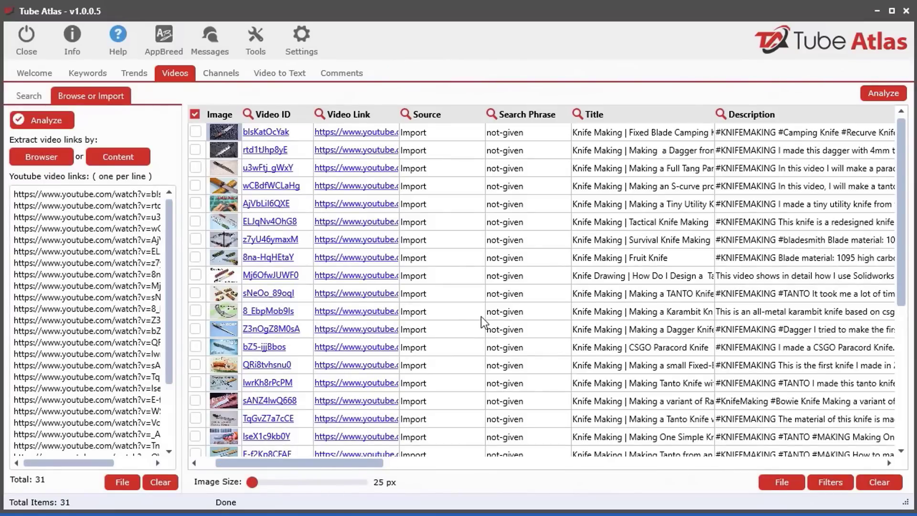
Reopen the browser tool and look at the video search settings in the main window behind it
{"action": "left_click", "coordinate": [47, 162]}
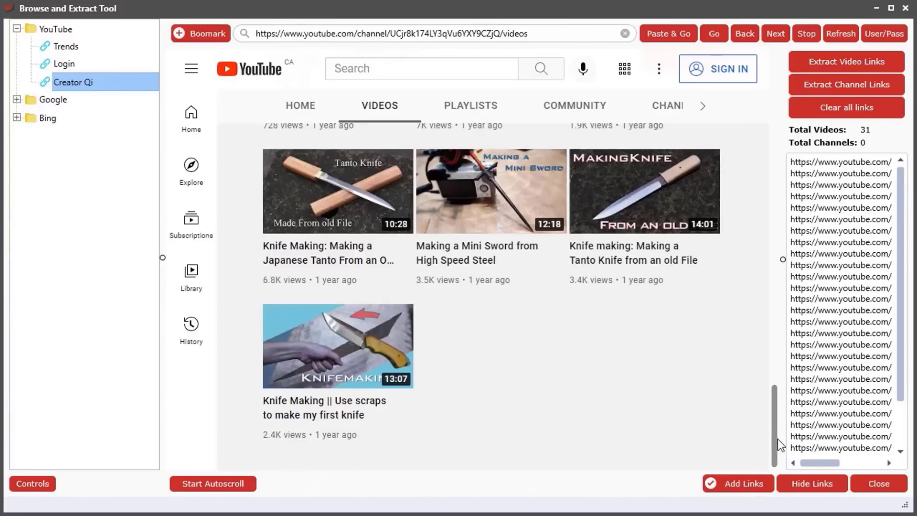
{"action": "left_click_drag", "start_coordinate": [775, 438], "coordinate": [759, 96]}
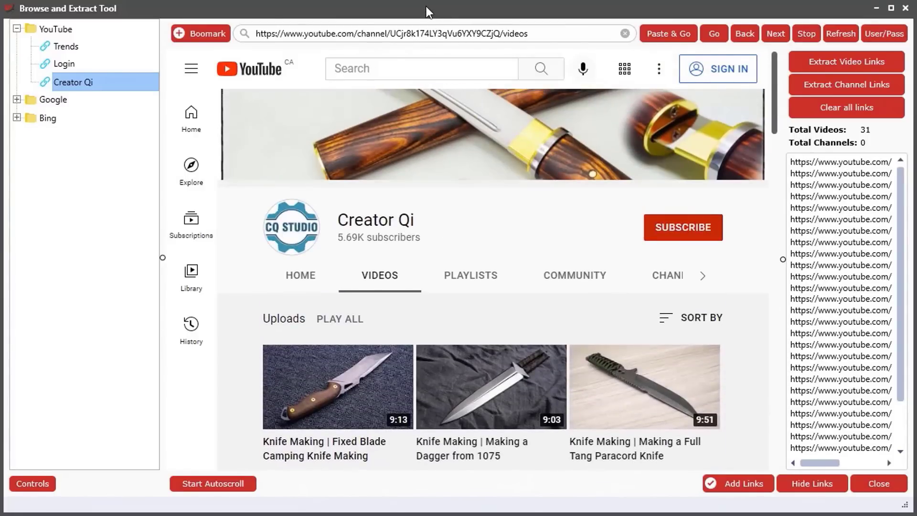
{"action": "left_click_drag", "start_coordinate": [426, 6], "coordinate": [916, 119]}
{"action": "left_click", "coordinate": [36, 99]}
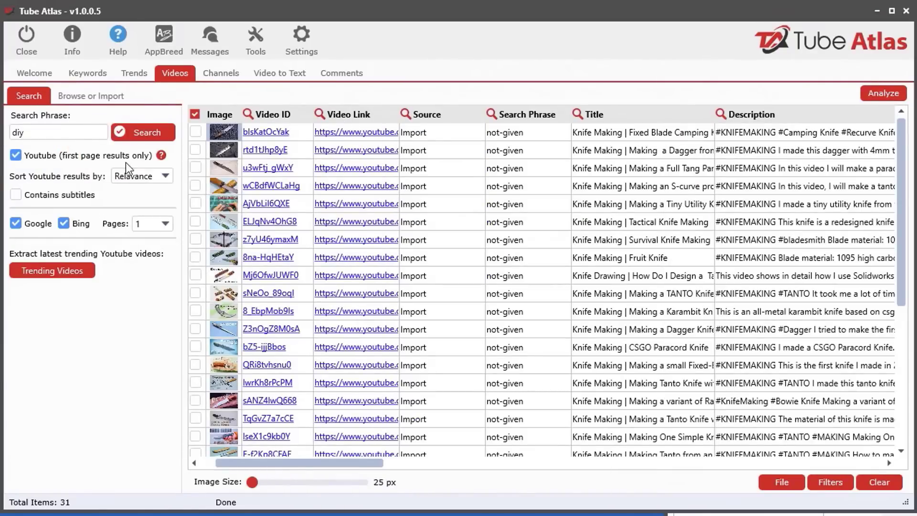
{"action": "left_click_drag", "start_coordinate": [916, 123], "coordinate": [467, 7]}
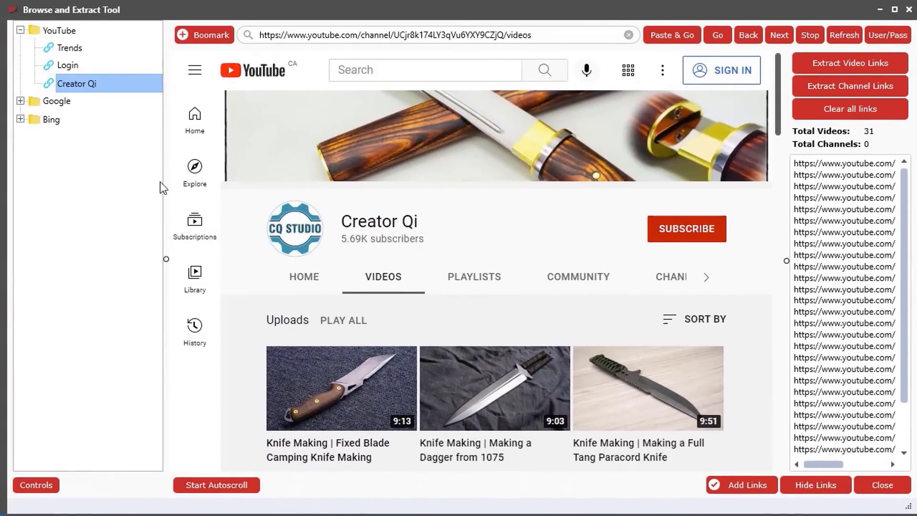
Search YouTube for "diy home" and autoscroll through several pages of results before stopping
{"action": "left_click", "coordinate": [377, 71]}
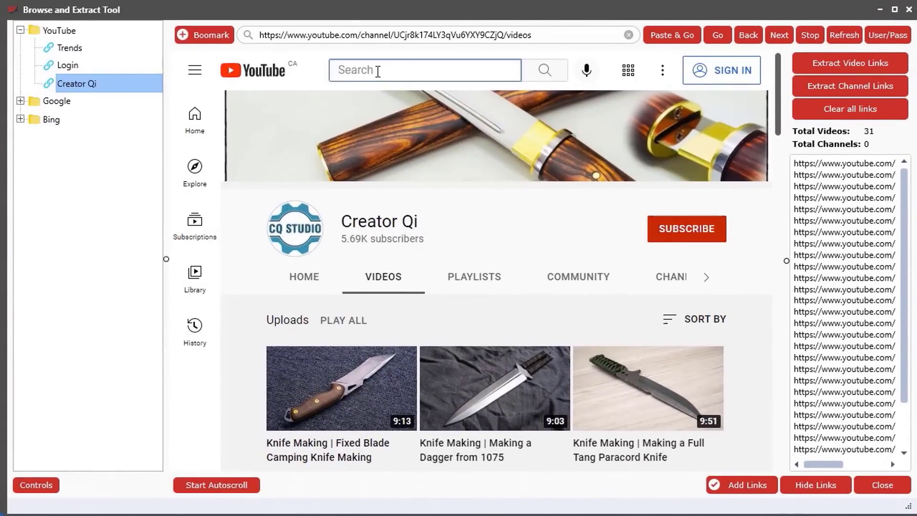
{"action": "type", "text": "di"}
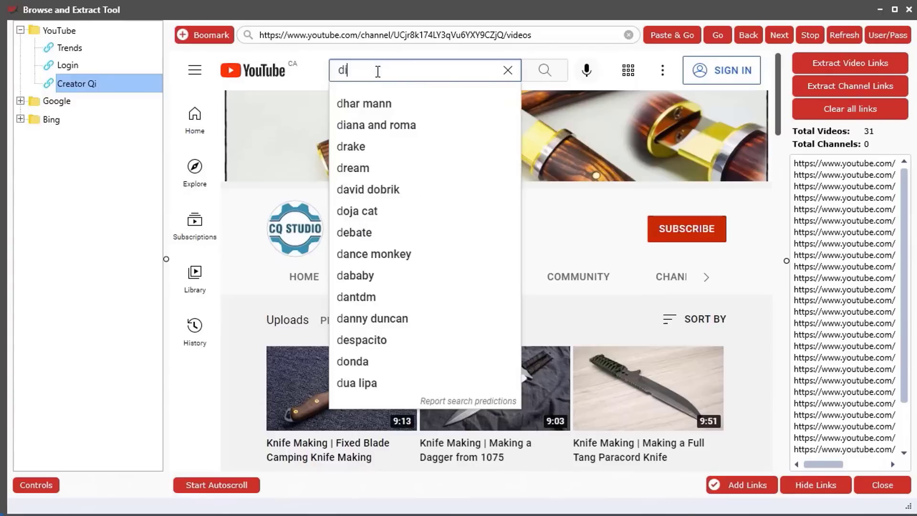
{"action": "type", "text": "y home"}
{"action": "key", "text": "Return"}
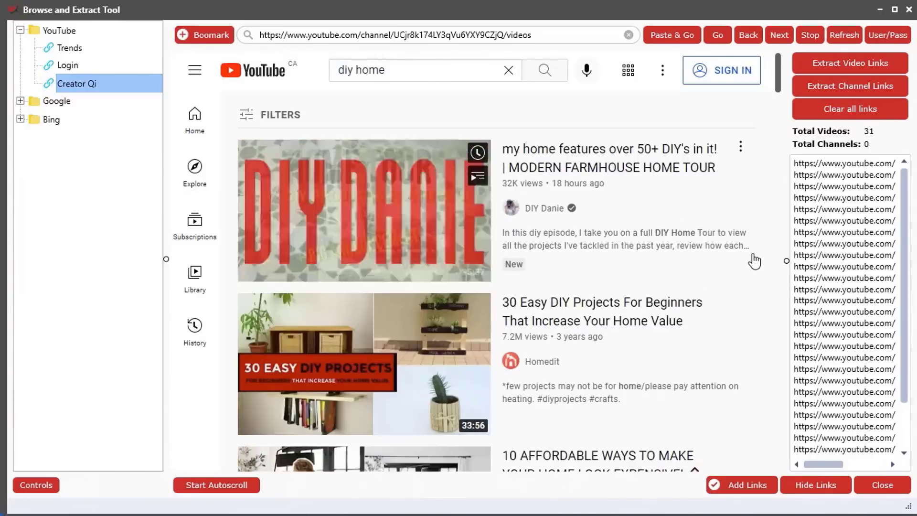
{"action": "left_click", "coordinate": [222, 483]}
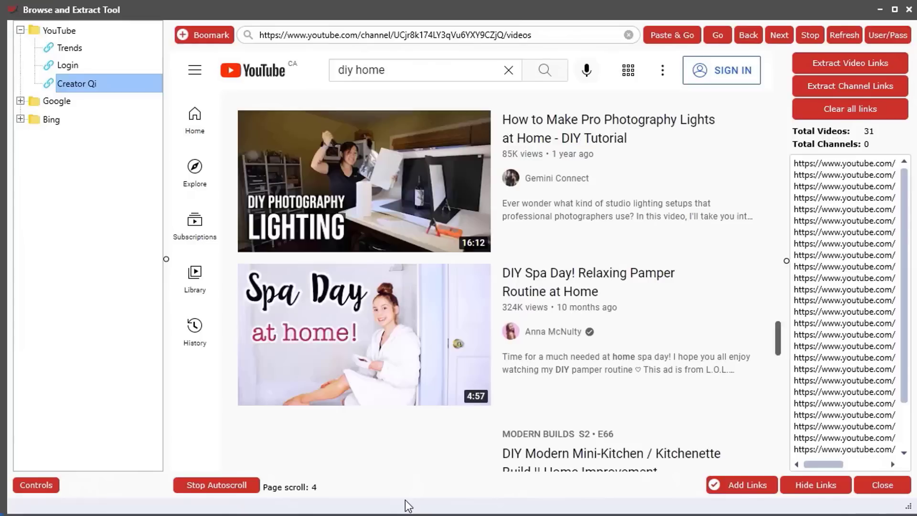
{"action": "left_click", "coordinate": [200, 487]}
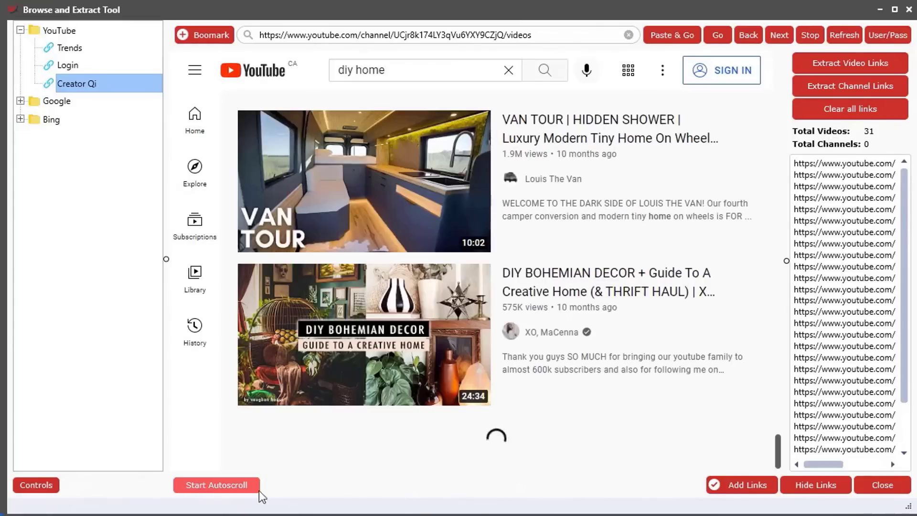
Replace the extracted links with the "diy home" results' video links and add them to the Videos tool, leaving the browser
{"action": "left_click", "coordinate": [852, 107]}
{"action": "left_click", "coordinate": [487, 436]}
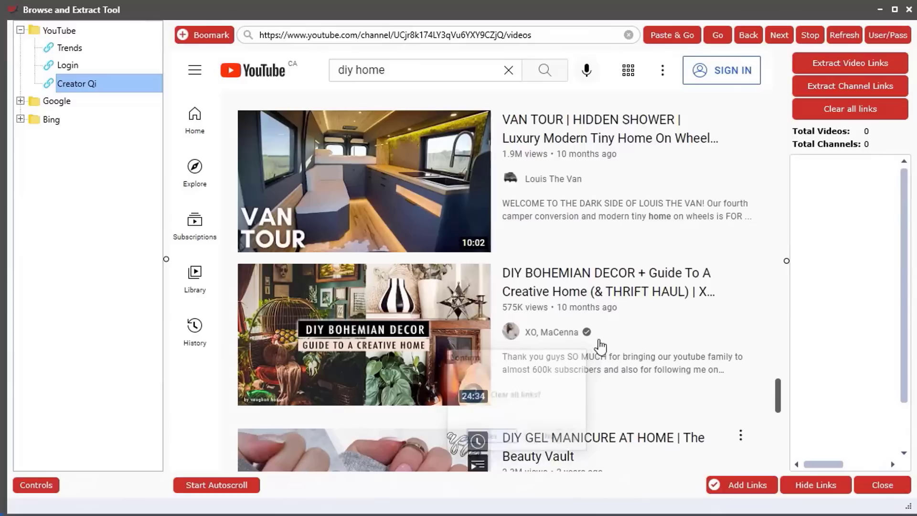
{"action": "left_click", "coordinate": [835, 67]}
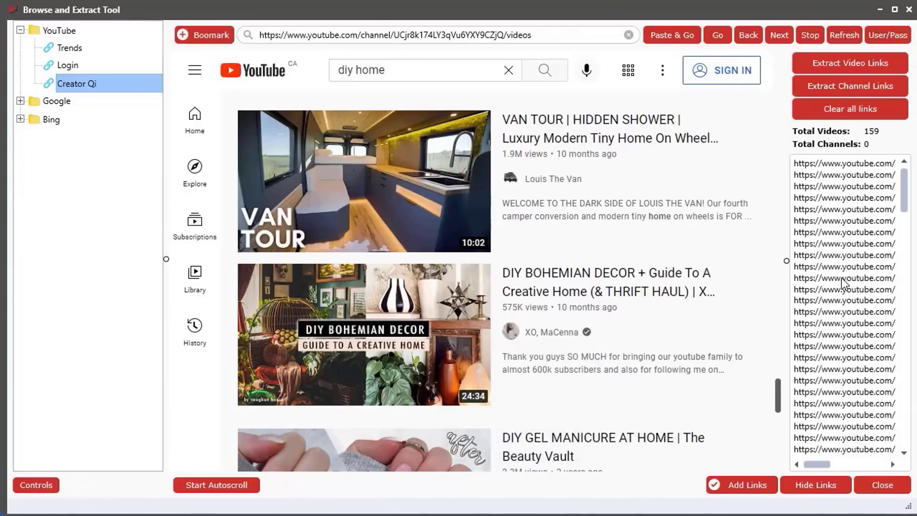
{"action": "left_click", "coordinate": [744, 487]}
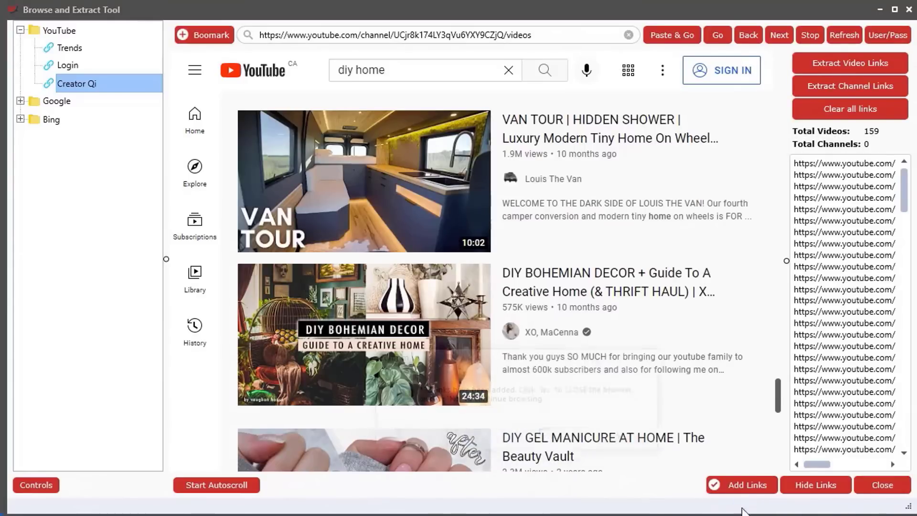
{"action": "left_click", "coordinate": [564, 438]}
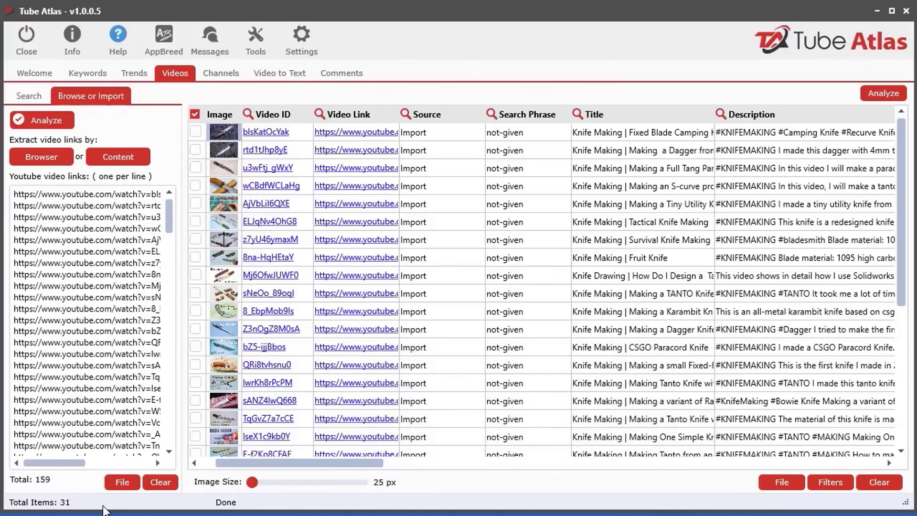
Clear the analyzed video data and analyze the combined video link list, stopping the analysis early
{"action": "left_click", "coordinate": [864, 481]}
{"action": "left_click", "coordinate": [492, 436]}
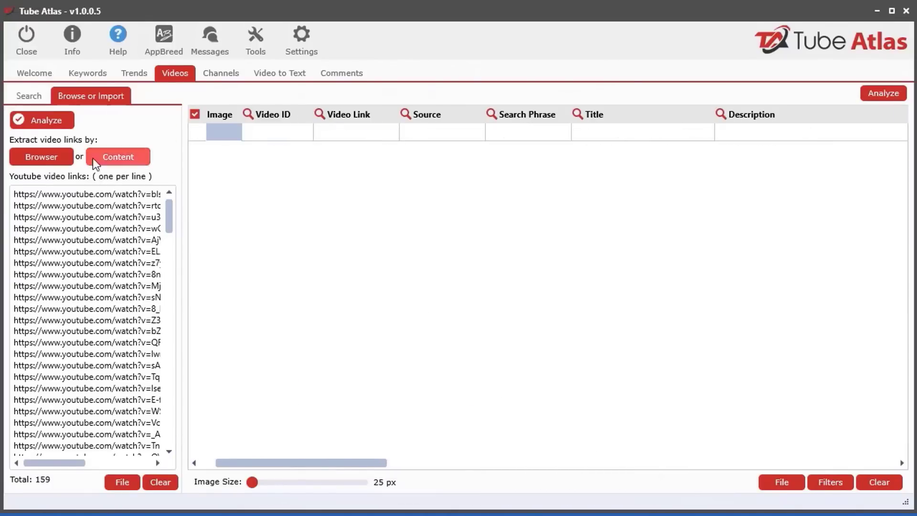
{"action": "left_click", "coordinate": [25, 117]}
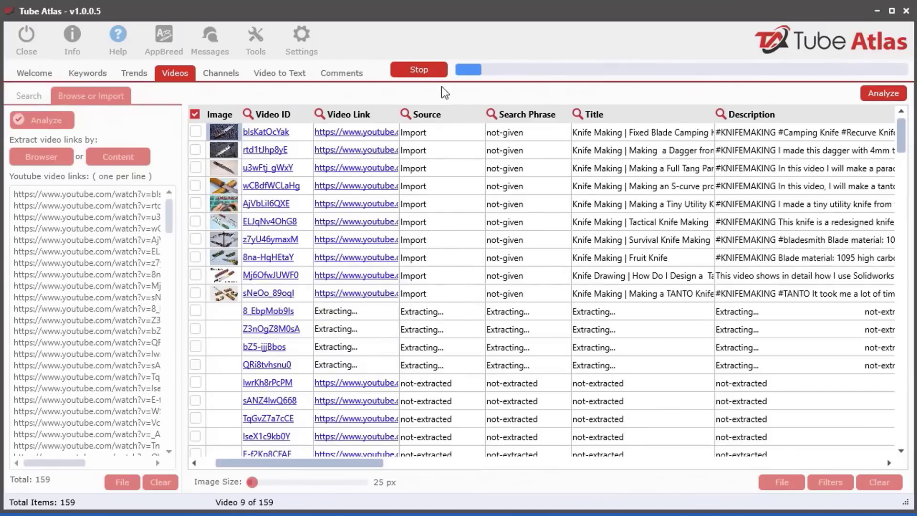
{"action": "left_click", "coordinate": [419, 70]}
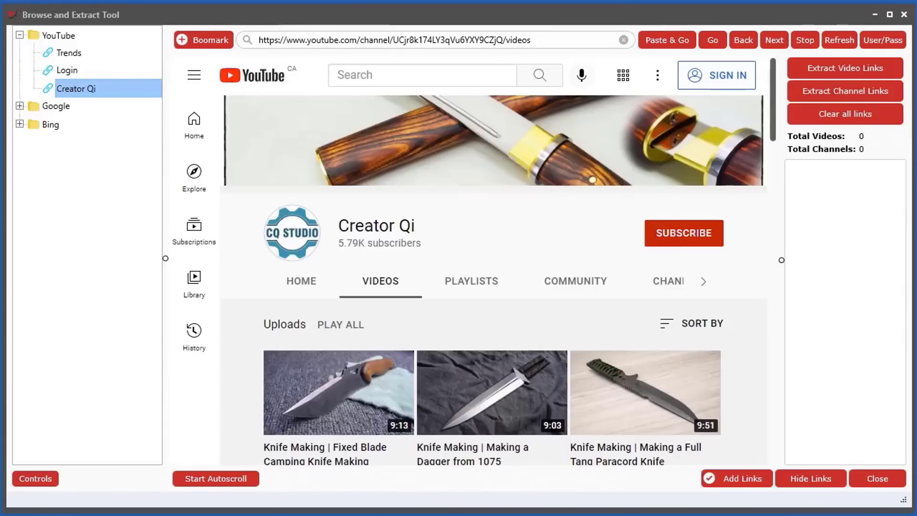
Open the YouTube Login bookmark to view the sign-in page and return to the Trends bookmark
{"action": "left_click", "coordinate": [75, 70]}
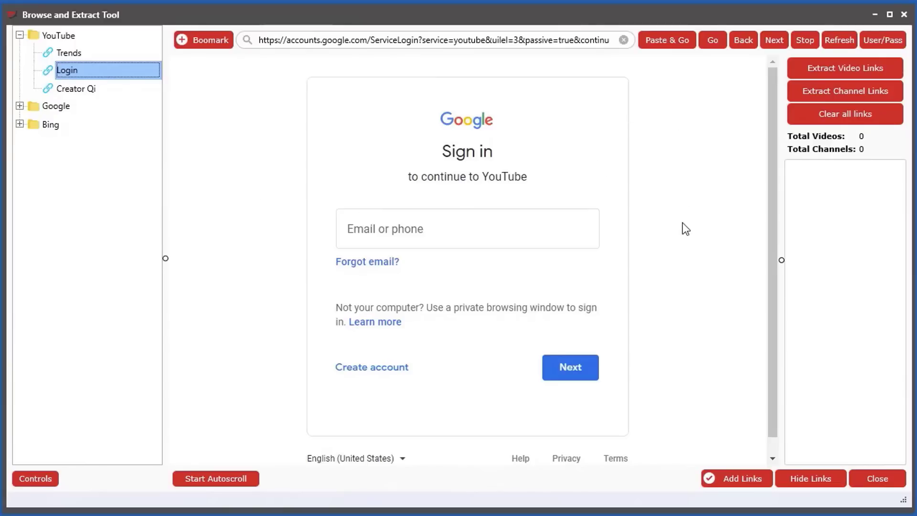
{"action": "left_click", "coordinate": [61, 54]}
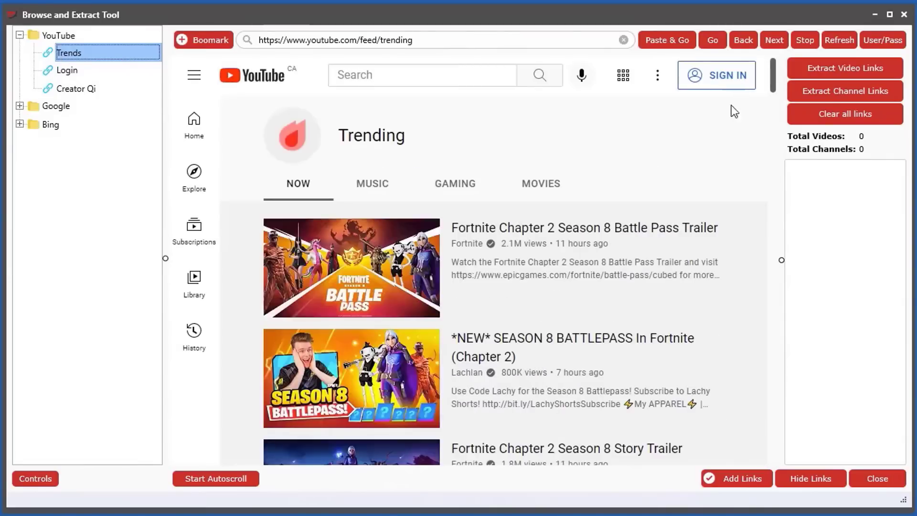
Open the YouTube sign-in page and view the saved YouTube login settings, closing them without edits
{"action": "left_click", "coordinate": [714, 80]}
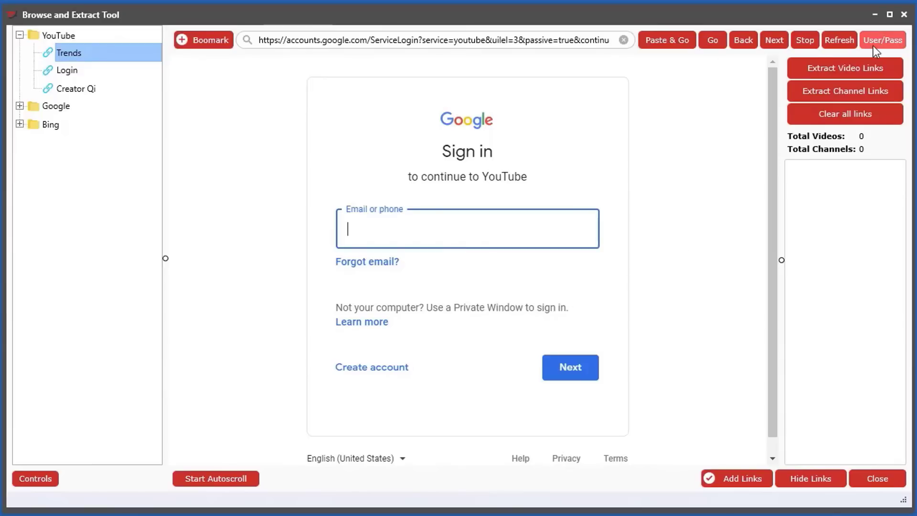
{"action": "left_click", "coordinate": [889, 39]}
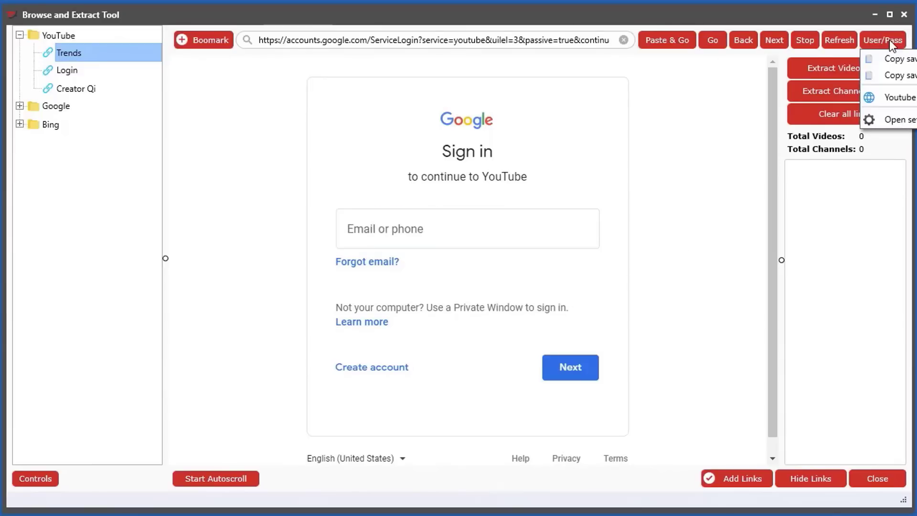
{"action": "left_click_drag", "start_coordinate": [812, 16], "coordinate": [585, 11]}
{"action": "left_click", "coordinate": [652, 36]}
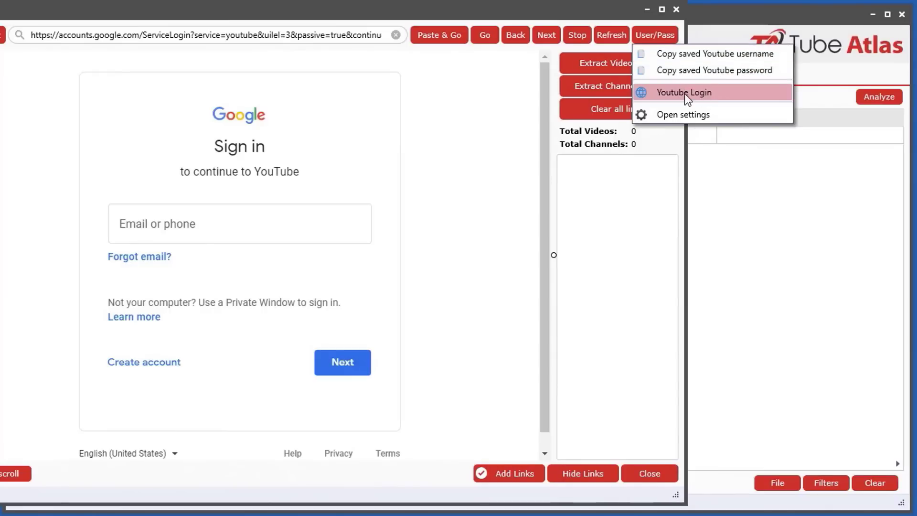
{"action": "left_click", "coordinate": [681, 124]}
{"action": "left_click_drag", "start_coordinate": [536, 323], "coordinate": [421, 171]}
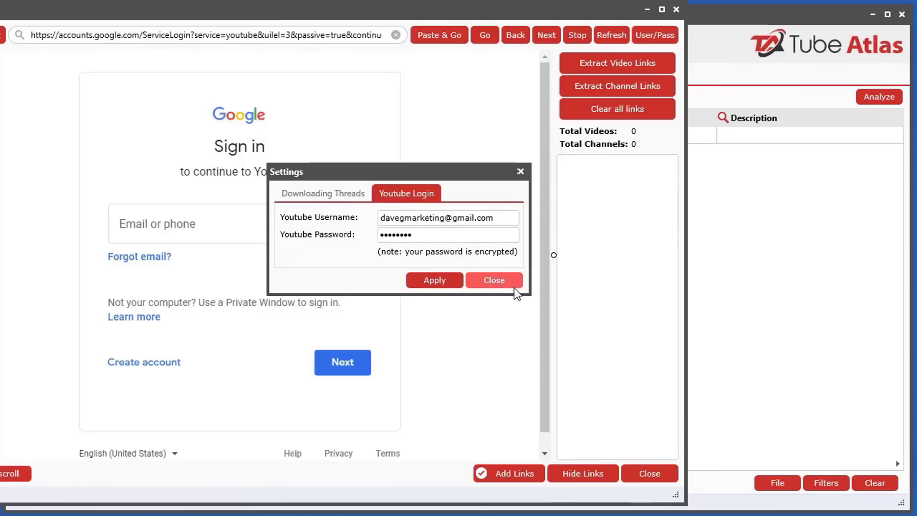
{"action": "left_click", "coordinate": [497, 285]}
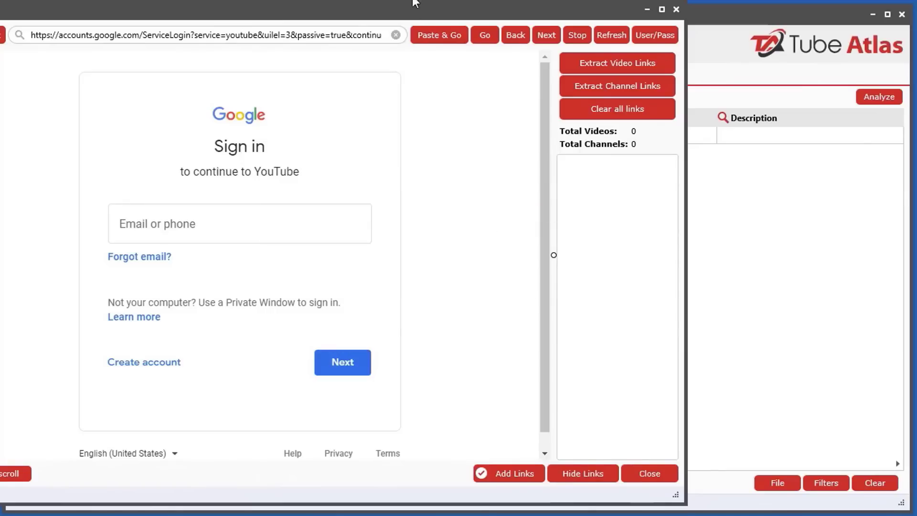
{"action": "left_click_drag", "start_coordinate": [414, 10], "coordinate": [550, 19]}
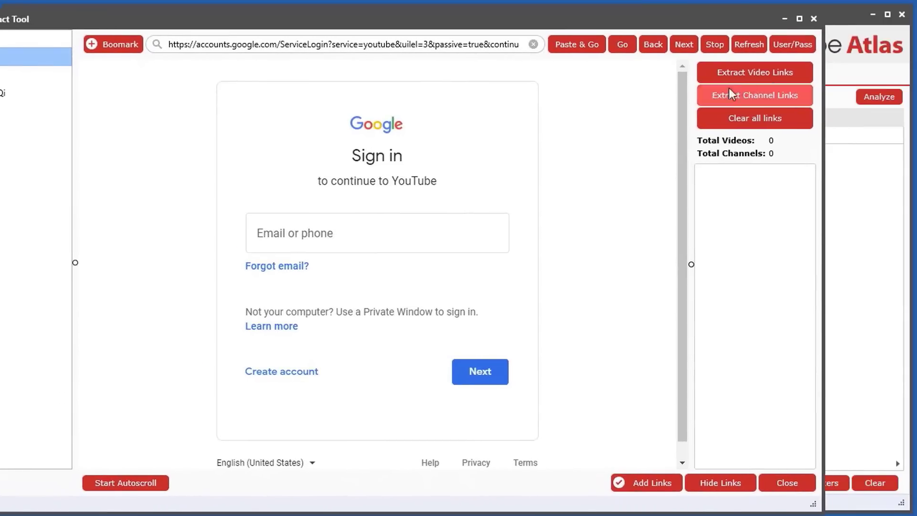
Copy the saved YouTube username, paste it into the sign-in page's email field, and continue to the password page
{"action": "left_click", "coordinate": [780, 44]}
{"action": "left_click", "coordinate": [797, 60]}
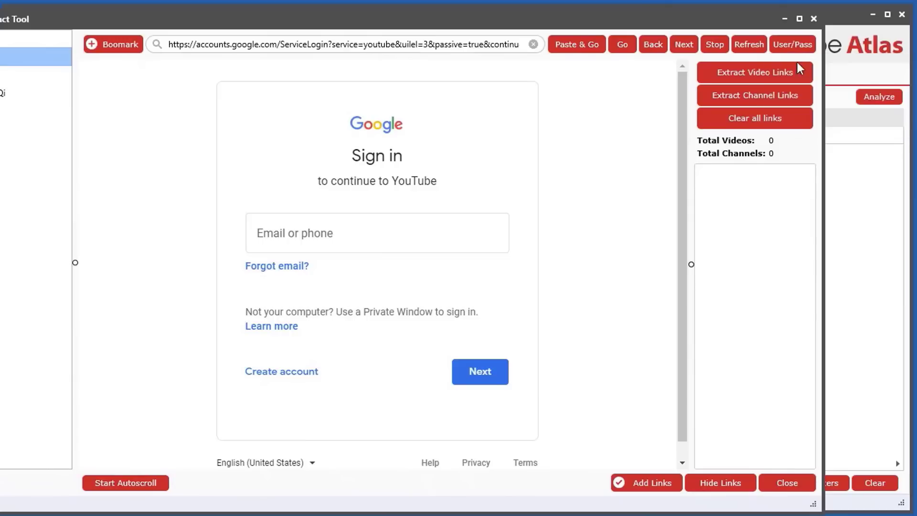
{"action": "left_click", "coordinate": [328, 239]}
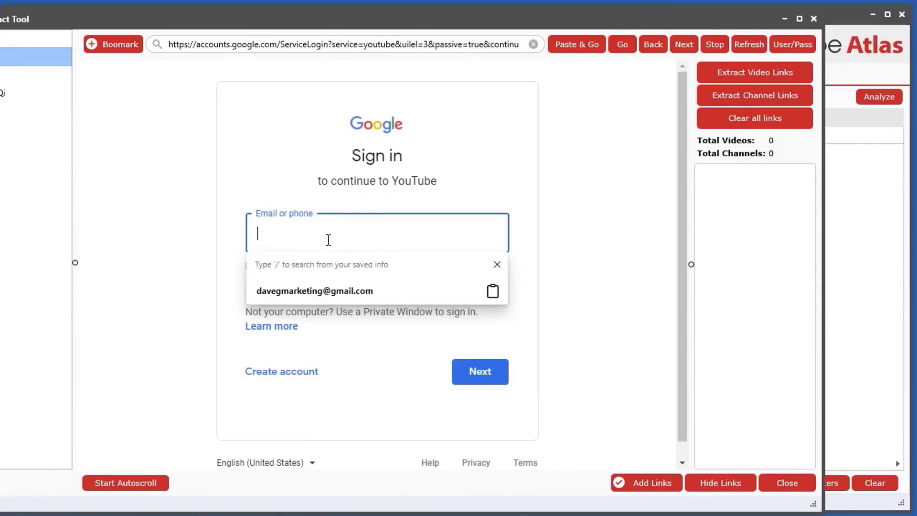
{"action": "right_click", "coordinate": [331, 244]}
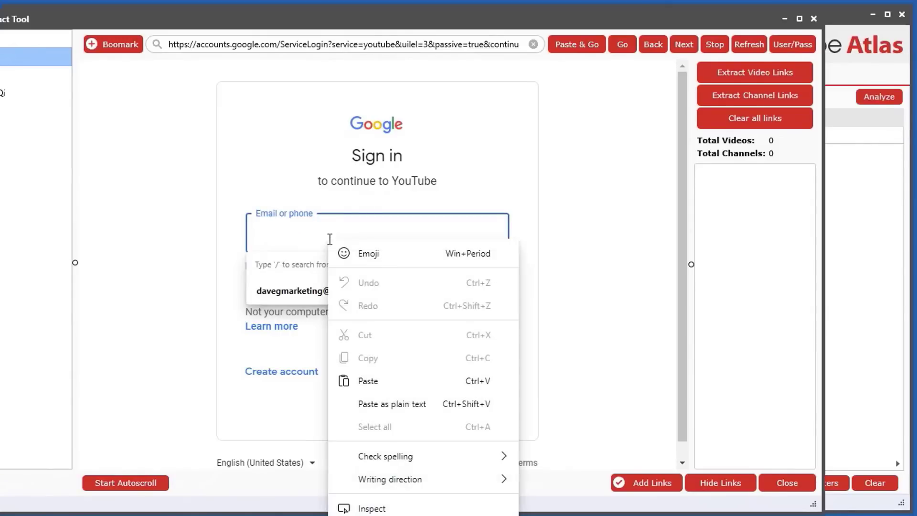
{"action": "left_click", "coordinate": [375, 380]}
{"action": "left_click", "coordinate": [480, 371]}
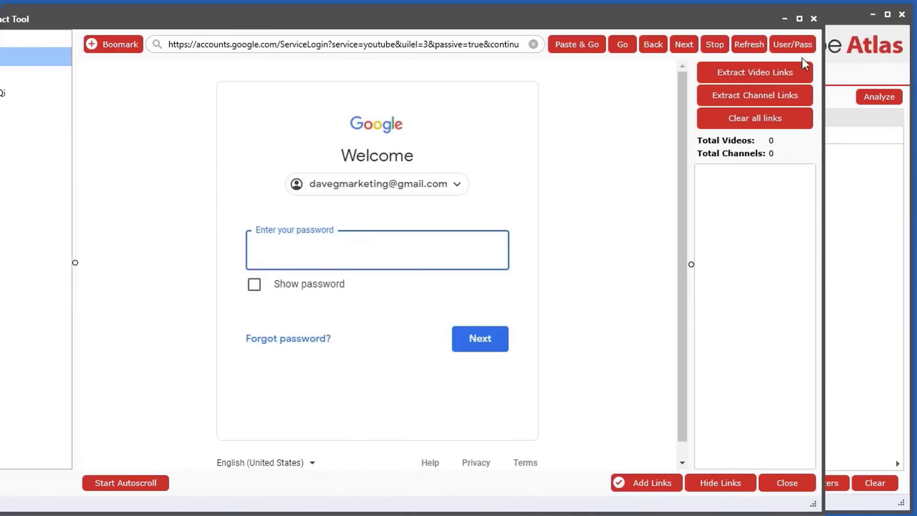
Copy the saved YouTube password, paste it into the password field, and submit it to sign in to YouTube
{"action": "left_click", "coordinate": [797, 46]}
{"action": "left_click", "coordinate": [851, 80]}
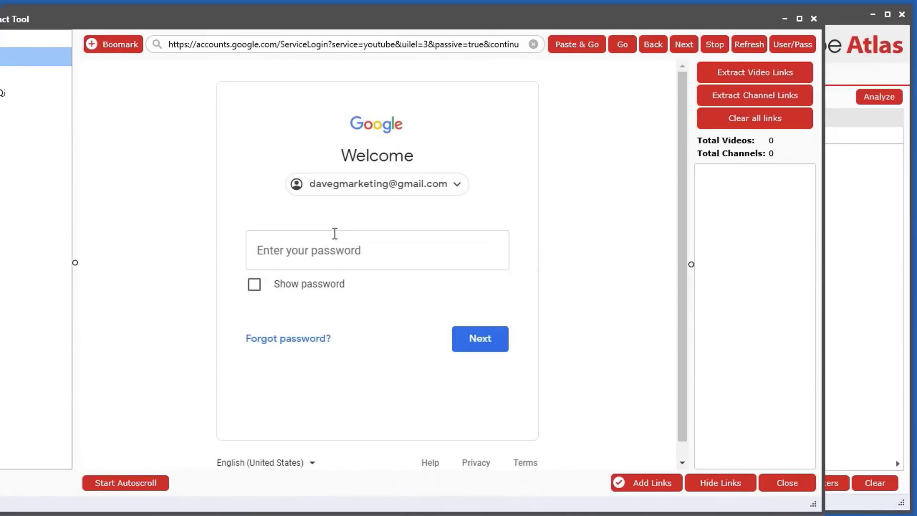
{"action": "left_click", "coordinate": [424, 245]}
{"action": "key", "text": "ctrl+v"}
{"action": "left_click", "coordinate": [499, 349]}
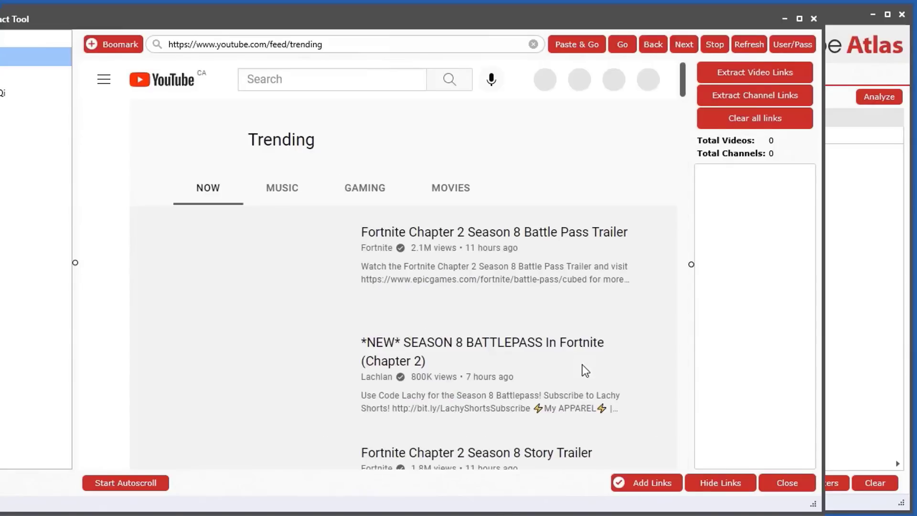
Look over the Trending page while signed in, and sign out of the YouTube account
{"action": "scroll", "coordinate": [522, 291], "scroll_direction": "down", "scroll_amount": 3}
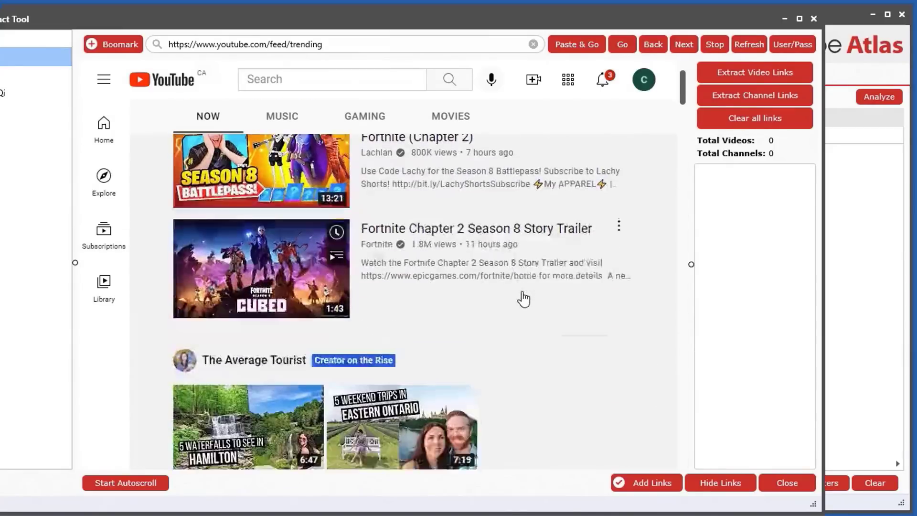
{"action": "scroll", "coordinate": [522, 294], "scroll_direction": "up", "scroll_amount": 3}
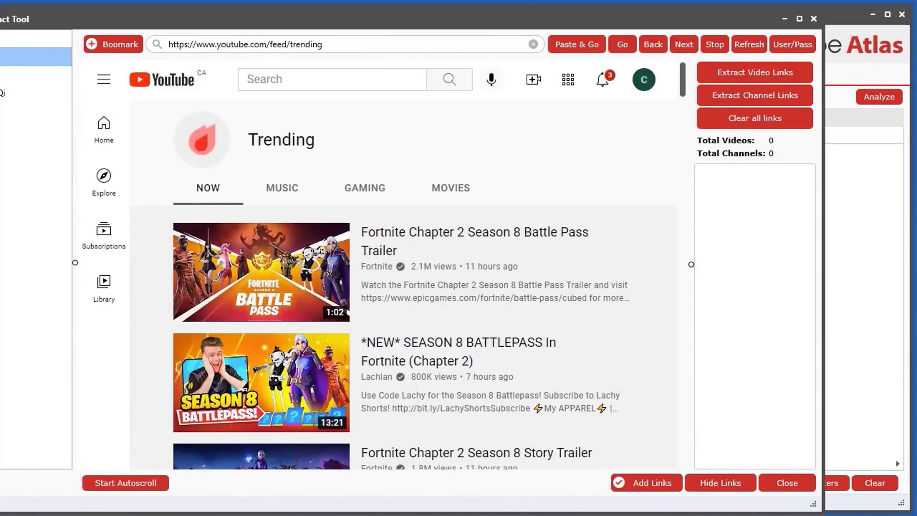
{"action": "left_click_drag", "start_coordinate": [531, 13], "coordinate": [597, 13]}
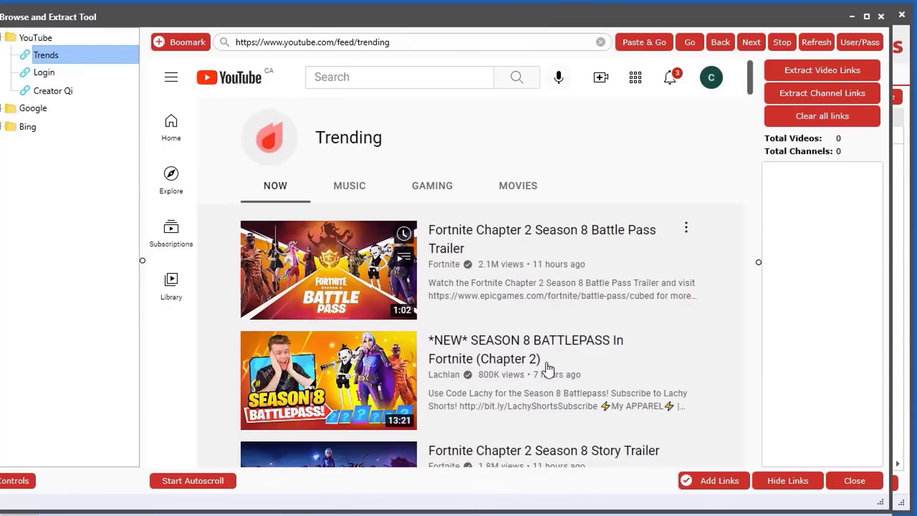
{"action": "left_click_drag", "start_coordinate": [654, 18], "coordinate": [582, 20]}
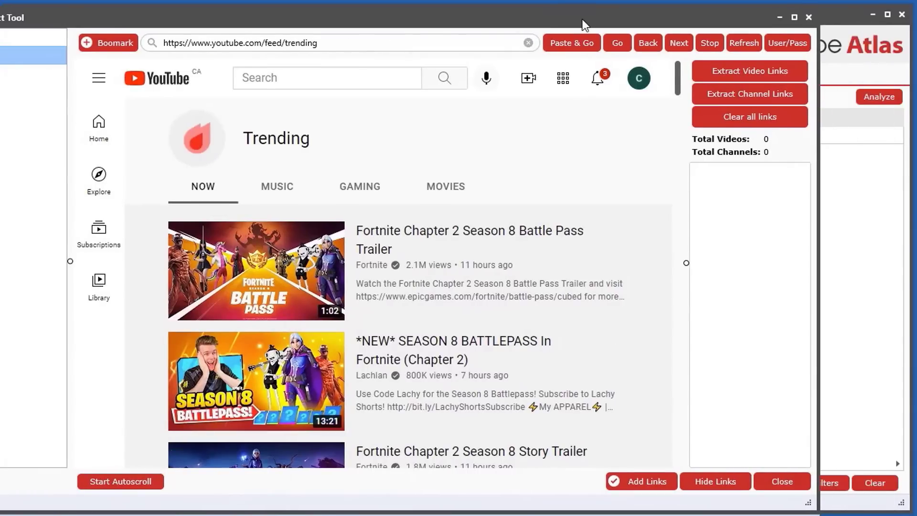
{"action": "left_click", "coordinate": [635, 85]}
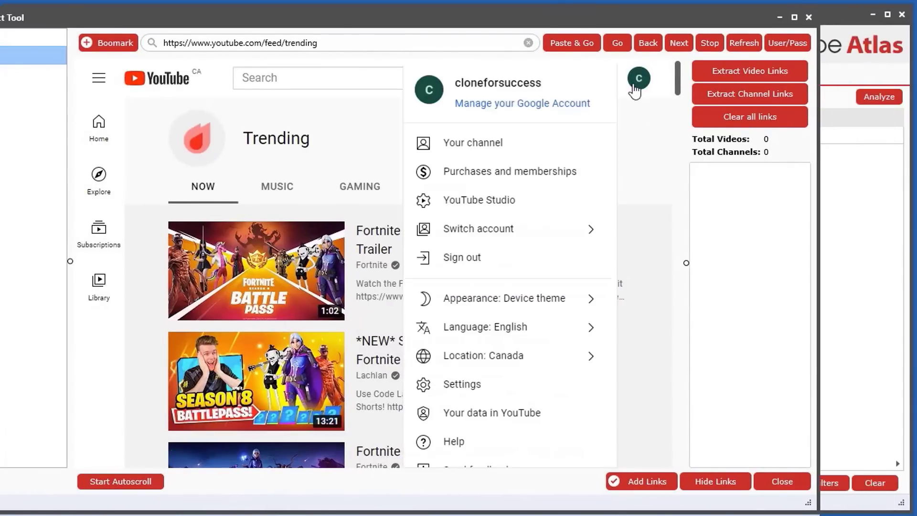
{"action": "left_click", "coordinate": [466, 256]}
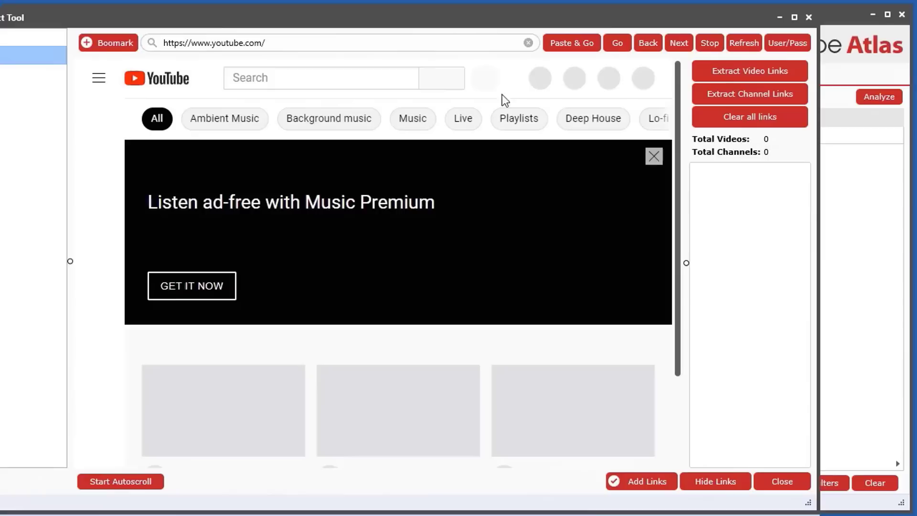
{"action": "left_click_drag", "start_coordinate": [466, 16], "coordinate": [553, 27]}
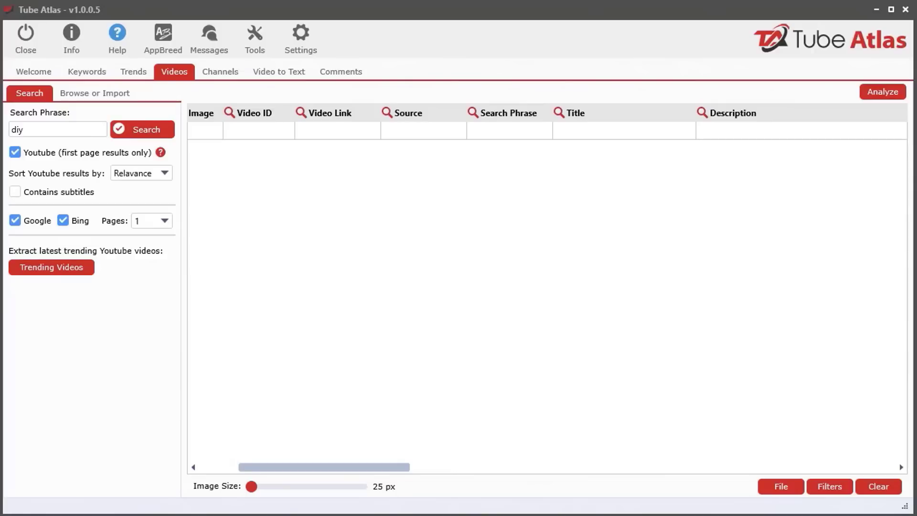
Exclude Google and Bing, require subtitles, and search YouTube for videos with the phrase "diy"
{"action": "left_click_drag", "start_coordinate": [401, 466], "coordinate": [326, 462]}
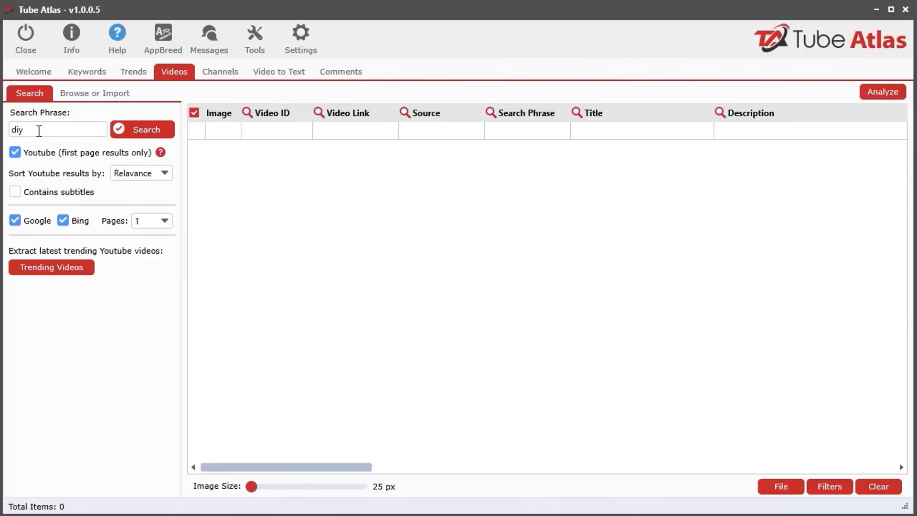
{"action": "left_click", "coordinate": [63, 221]}
{"action": "left_click", "coordinate": [14, 221]}
{"action": "left_click", "coordinate": [36, 193]}
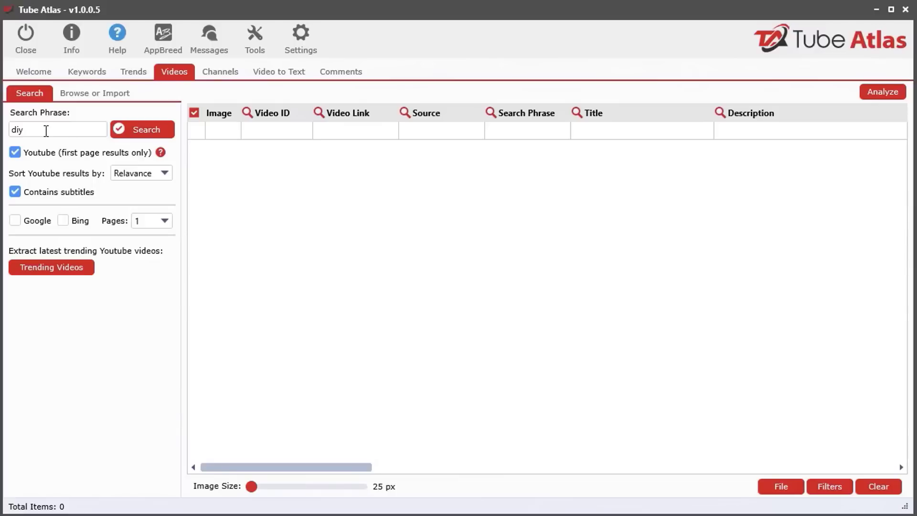
{"action": "left_click", "coordinate": [144, 136]}
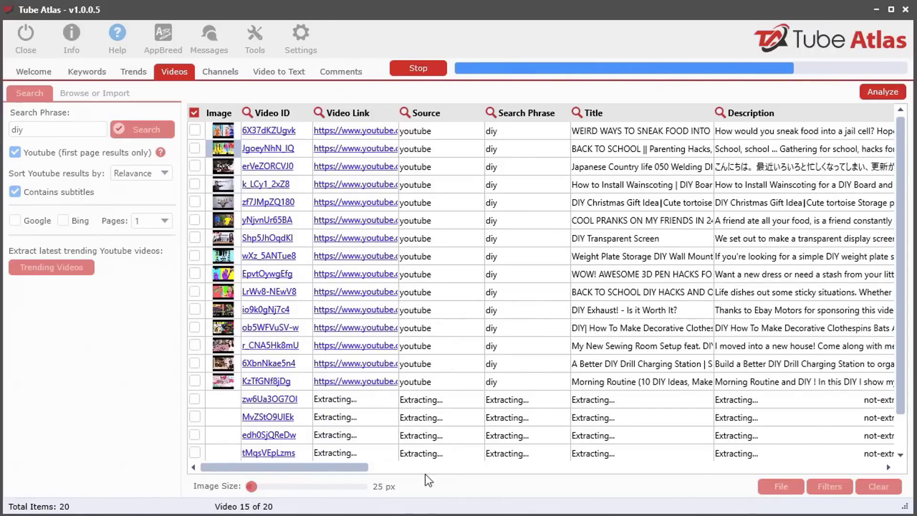
Check the Subtitles column of the video results and sort the list by length in seconds, shortest first
{"action": "left_click_drag", "start_coordinate": [321, 468], "coordinate": [692, 468]}
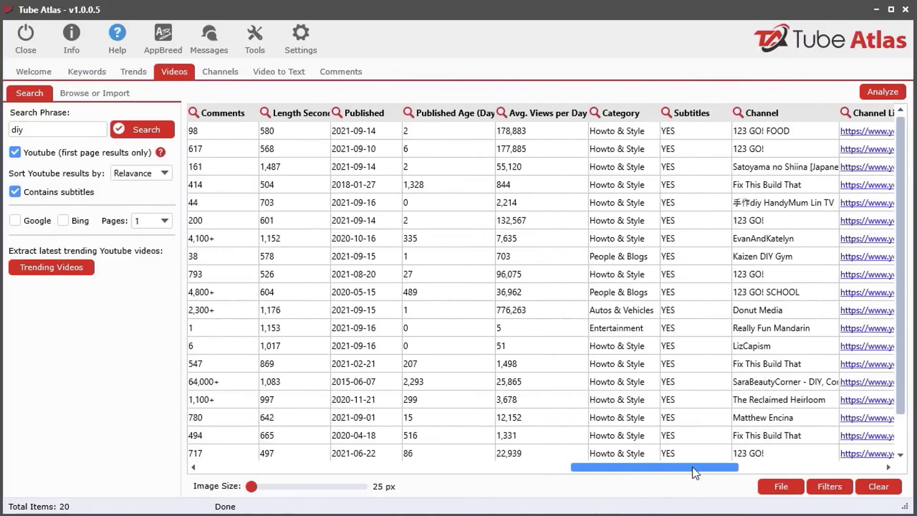
{"action": "left_click", "coordinate": [700, 117]}
{"action": "left_click_drag", "start_coordinate": [678, 467], "coordinate": [627, 468]}
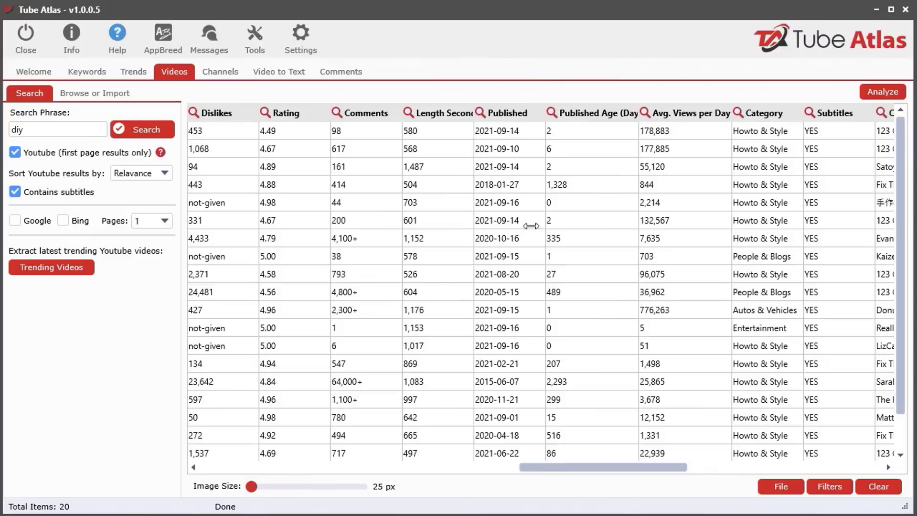
{"action": "left_click", "coordinate": [449, 115]}
{"action": "left_click", "coordinate": [449, 114]}
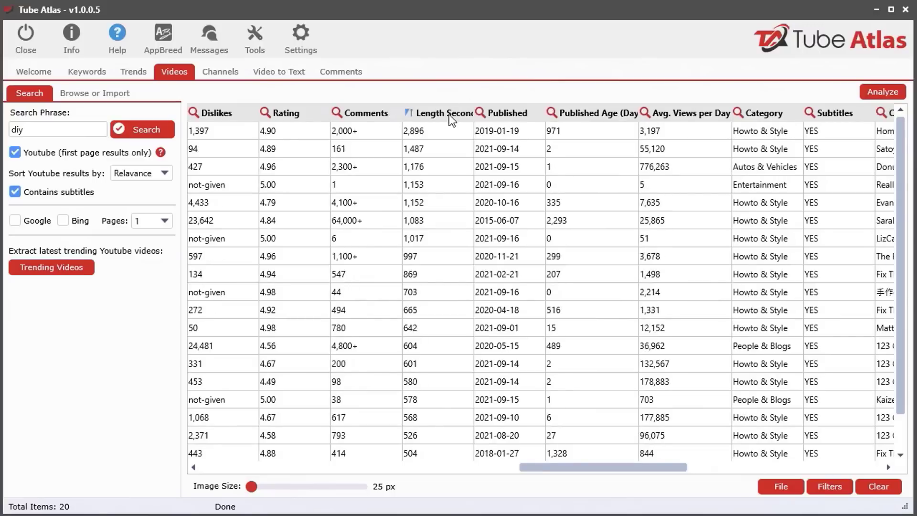
{"action": "left_click", "coordinate": [449, 114]}
Send the shortest video in the results to the Video to Text tool
{"action": "double_click", "coordinate": [434, 132]}
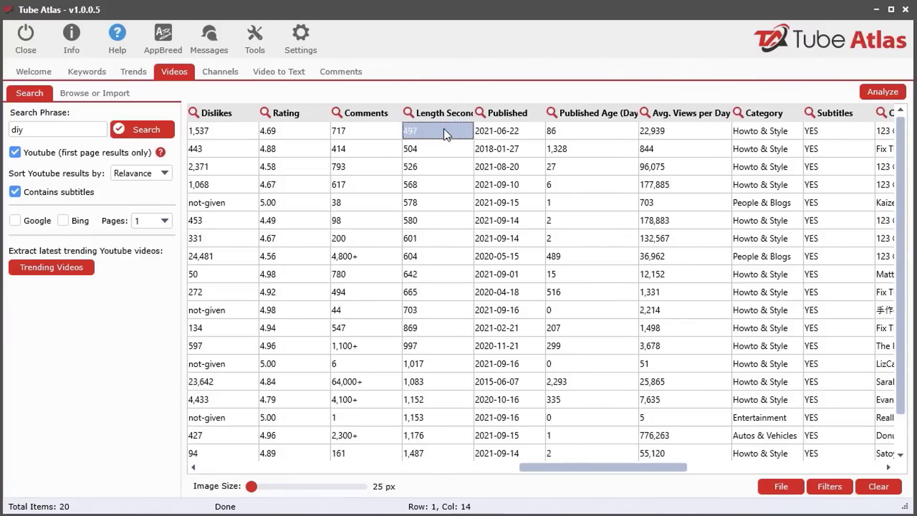
{"action": "right_click", "coordinate": [444, 130]}
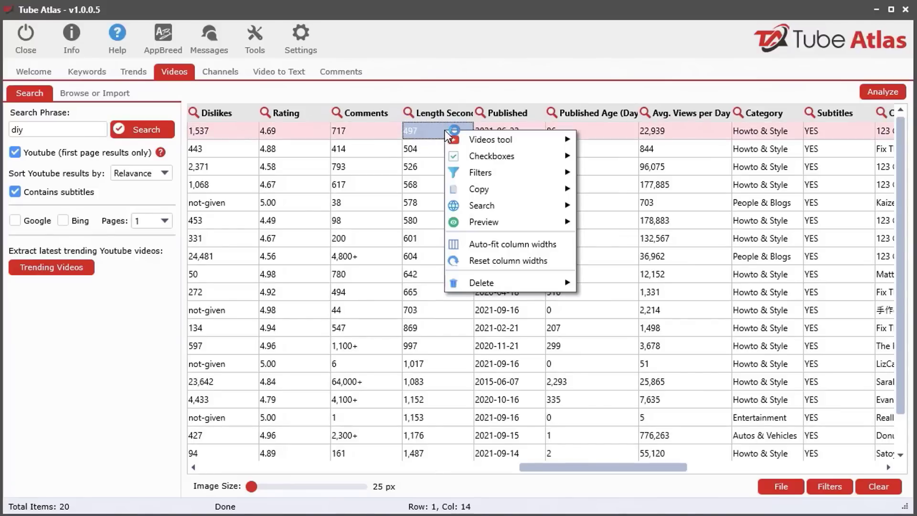
{"action": "mouse_move", "coordinate": [518, 142]}
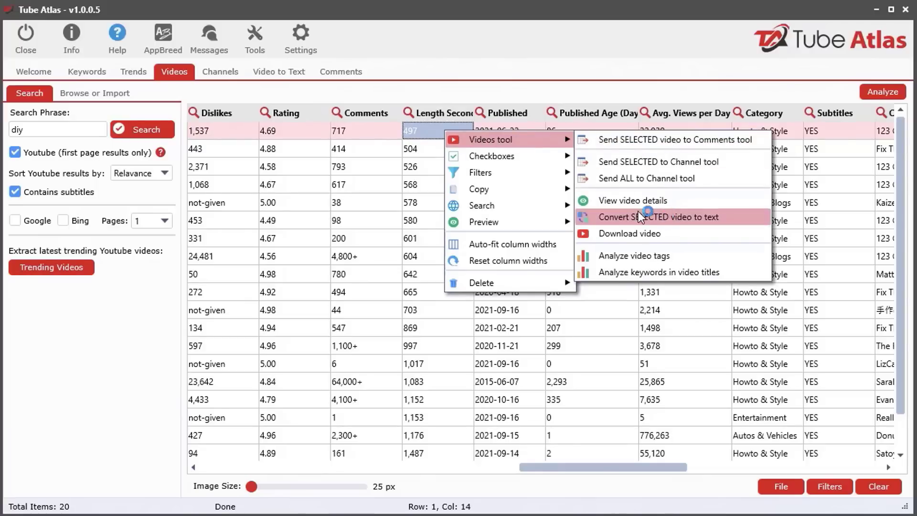
{"action": "left_click", "coordinate": [686, 217]}
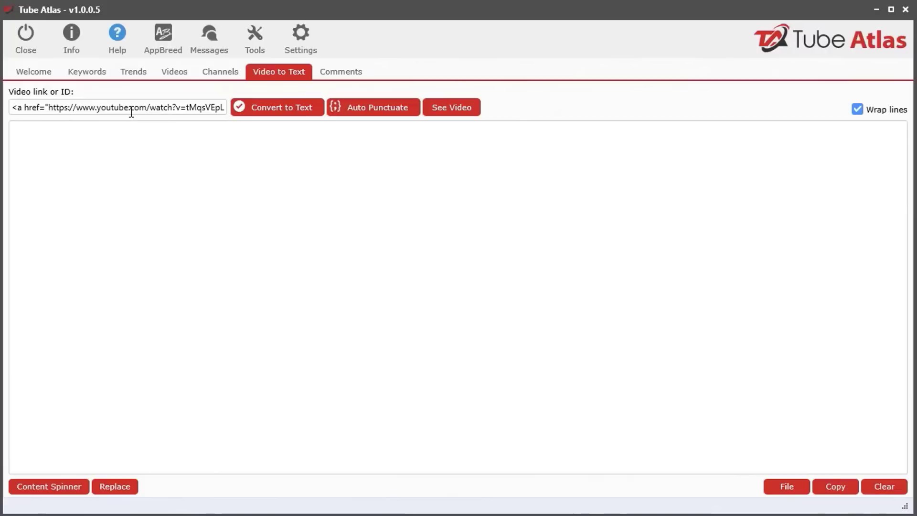
{"action": "key", "text": "ctrl+a"}
{"action": "key", "text": "ctrl+v"}
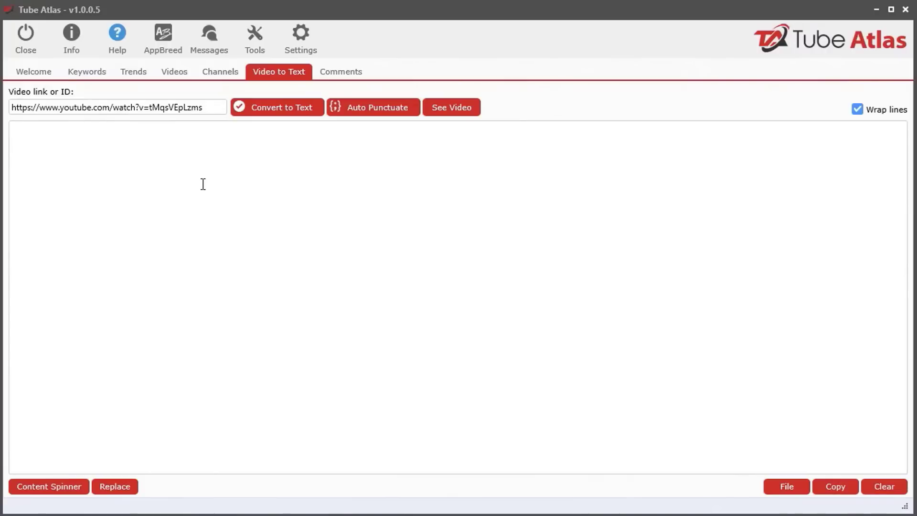
{"action": "left_click", "coordinate": [274, 108]}
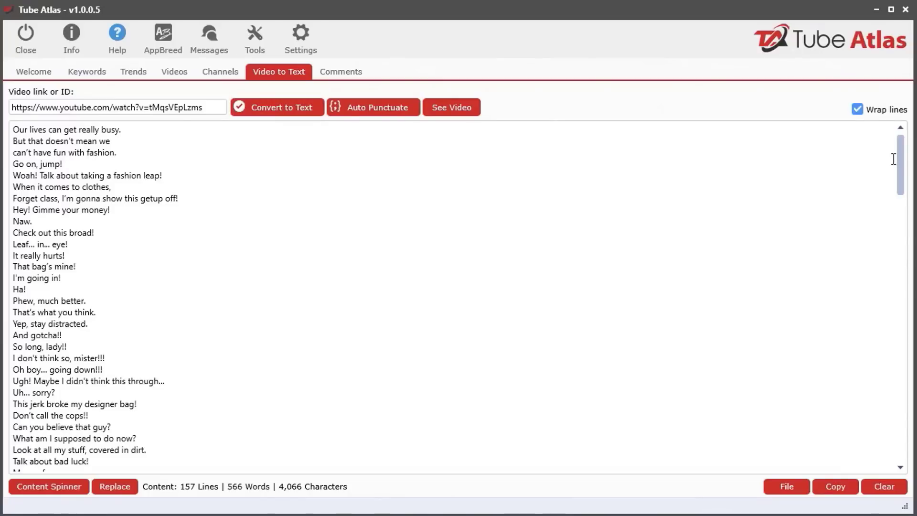
Read through the converted transcript, auto-punctuate it, and review the punctuated text
{"action": "mouse_move", "coordinate": [900, 160]}
{"action": "left_mouse_down"}
{"action": "mouse_move", "coordinate": [900, 328]}
{"action": "mouse_move", "coordinate": [879, 427]}
{"action": "mouse_move", "coordinate": [892, 151]}
{"action": "left_mouse_up"}
{"action": "scroll", "coordinate": [60, 184], "scroll_direction": "down", "scroll_amount": 8}
{"action": "scroll", "coordinate": [60, 184], "scroll_direction": "down", "scroll_amount": 4}
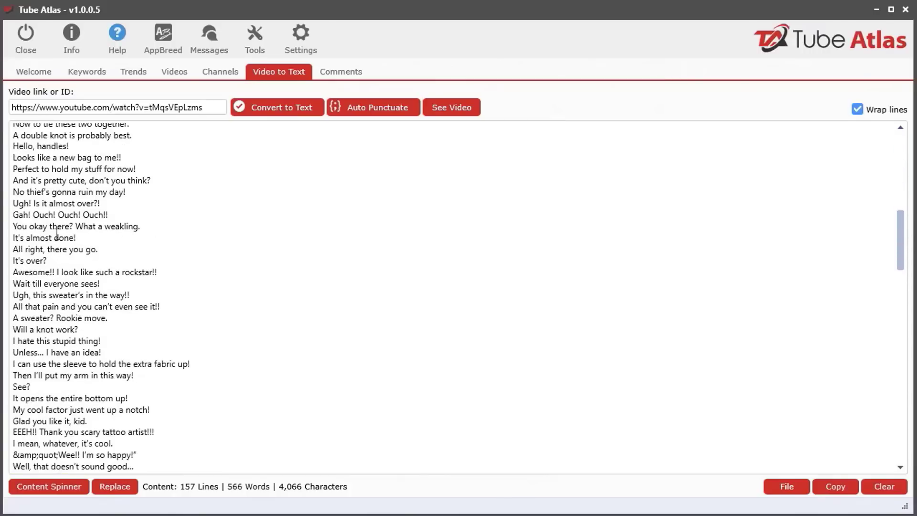
{"action": "scroll", "coordinate": [59, 215], "scroll_direction": "up", "scroll_amount": 12}
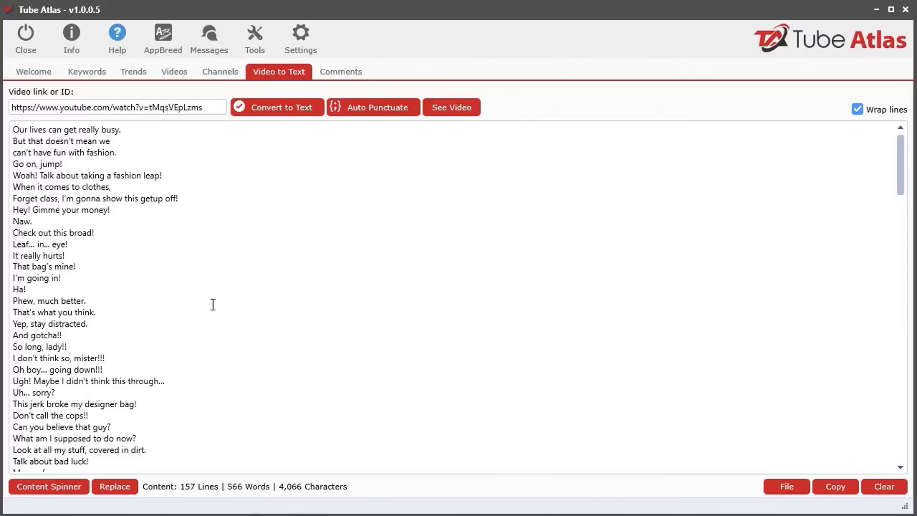
{"action": "scroll", "coordinate": [115, 338], "scroll_direction": "down", "scroll_amount": 15}
{"action": "scroll", "coordinate": [120, 344], "scroll_direction": "up", "scroll_amount": 15}
{"action": "left_click", "coordinate": [373, 112]}
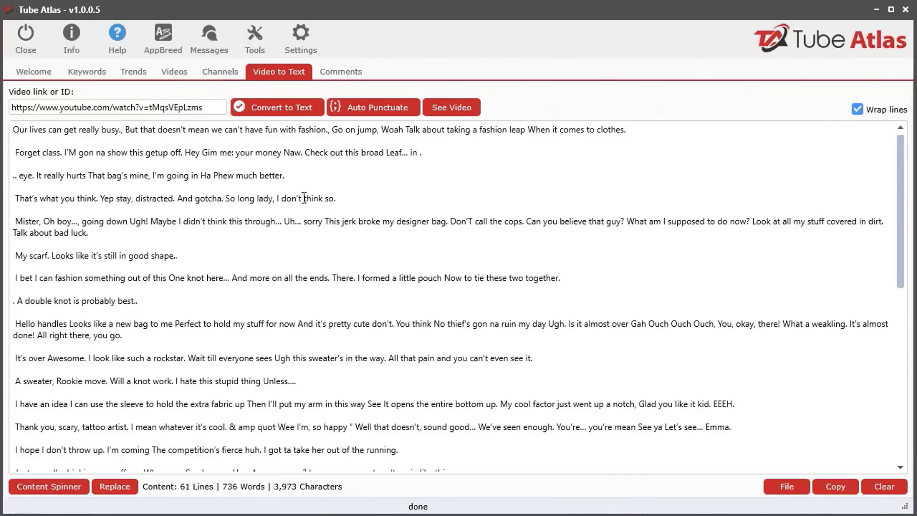
{"action": "scroll", "coordinate": [316, 388], "scroll_direction": "down", "scroll_amount": 10}
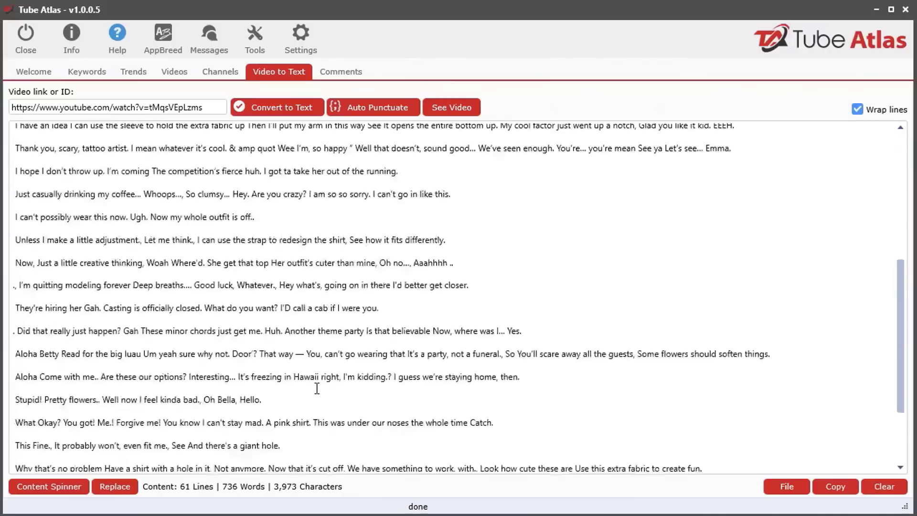
Look over the punctuated transcript from start to end, and clear it from the text area
{"action": "scroll", "coordinate": [317, 389], "scroll_direction": "up", "scroll_amount": 10}
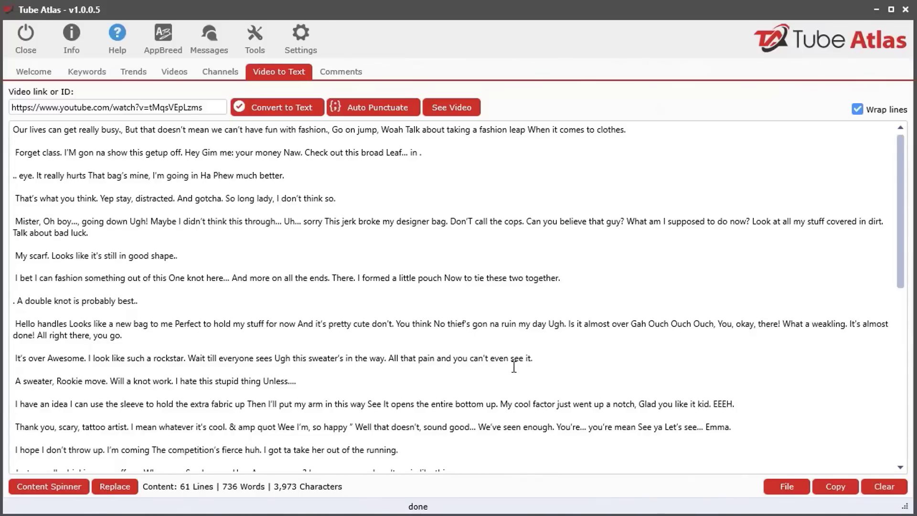
{"action": "scroll", "coordinate": [258, 299], "scroll_direction": "down", "scroll_amount": 10}
{"action": "scroll", "coordinate": [258, 315], "scroll_direction": "up", "scroll_amount": 10}
{"action": "left_click", "coordinate": [875, 492]}
{"action": "left_click", "coordinate": [491, 433]}
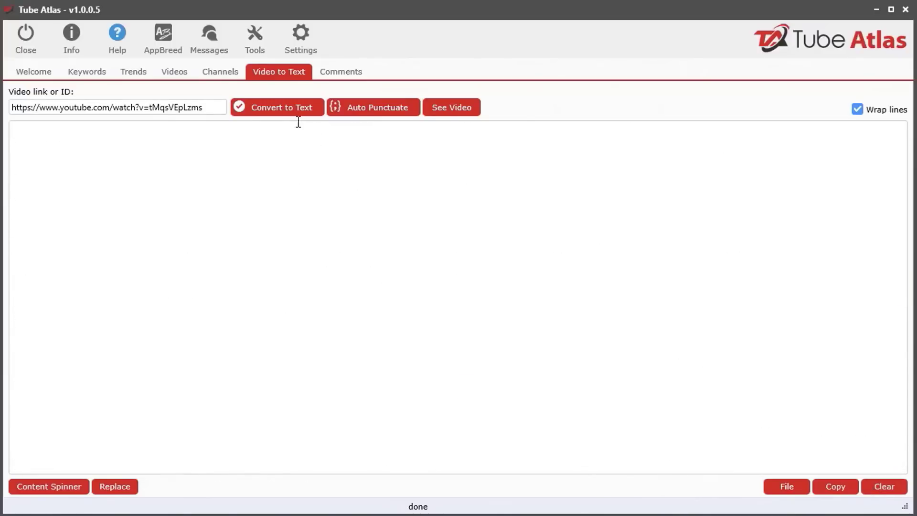
Return to the video search results and sort them by length in seconds, longest first
{"action": "left_click", "coordinate": [173, 72]}
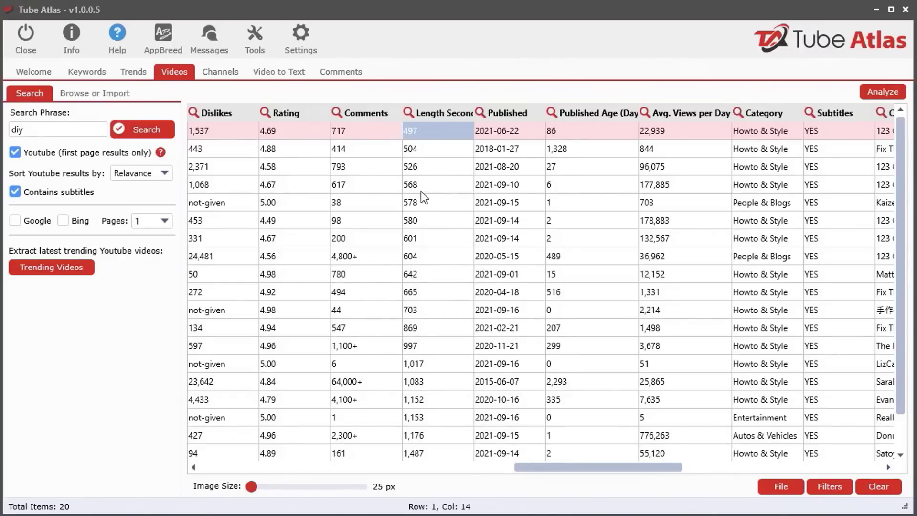
{"action": "left_click", "coordinate": [435, 134]}
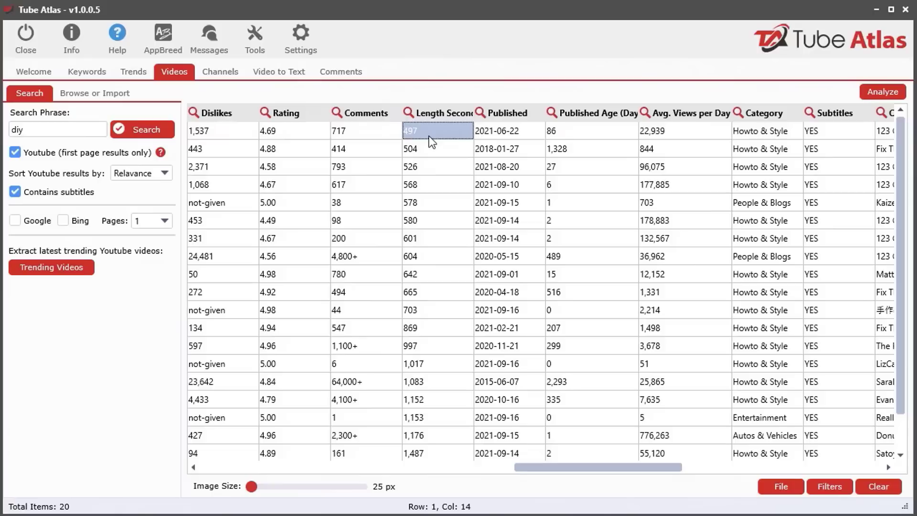
{"action": "left_click", "coordinate": [438, 113]}
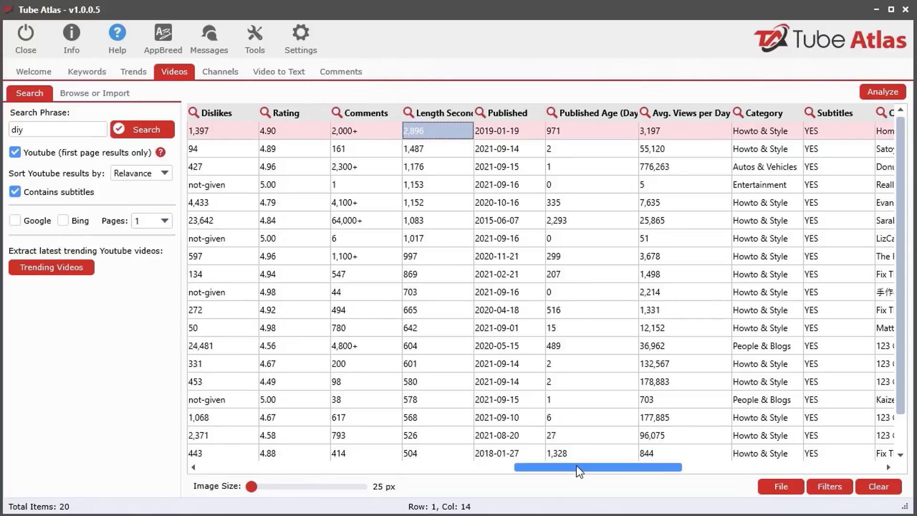
Widen the Video Link column and copy the link of the longest video in the results
{"action": "left_click_drag", "start_coordinate": [579, 468], "coordinate": [556, 468]}
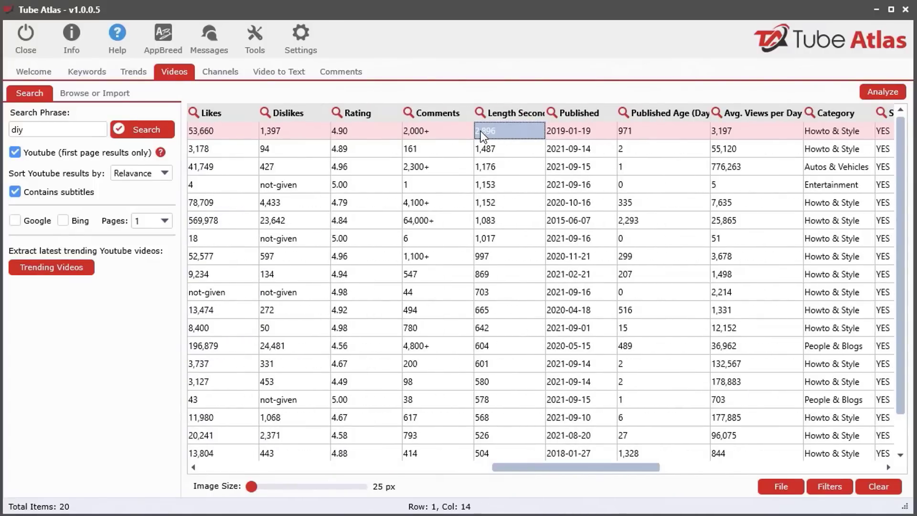
{"action": "left_click_drag", "start_coordinate": [566, 469], "coordinate": [315, 468]}
{"action": "left_click_drag", "start_coordinate": [381, 113], "coordinate": [573, 113]}
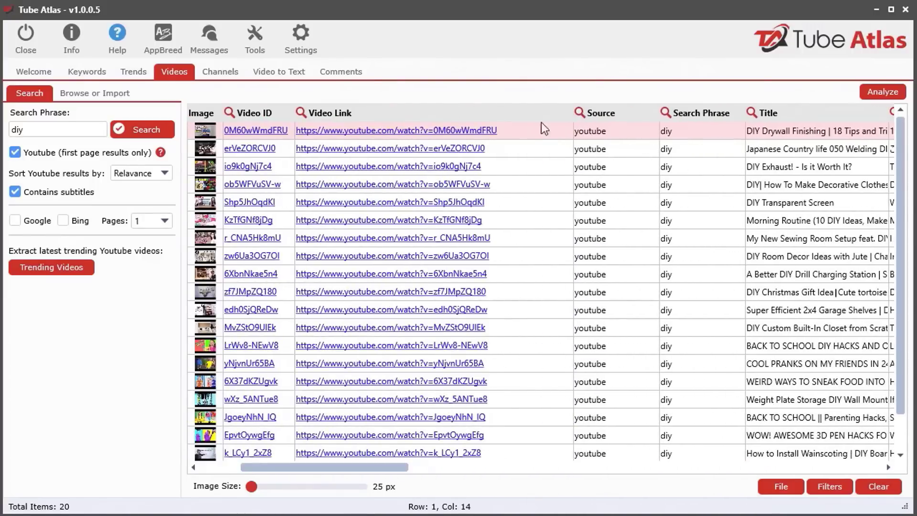
{"action": "left_click", "coordinate": [523, 134]}
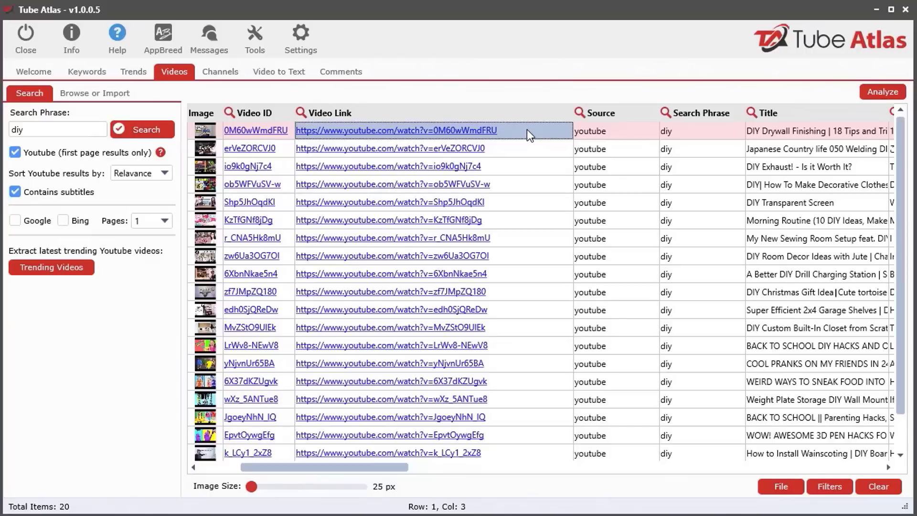
{"action": "left_click", "coordinate": [281, 71]}
{"action": "left_click_drag", "start_coordinate": [216, 107], "coordinate": [11, 107]}
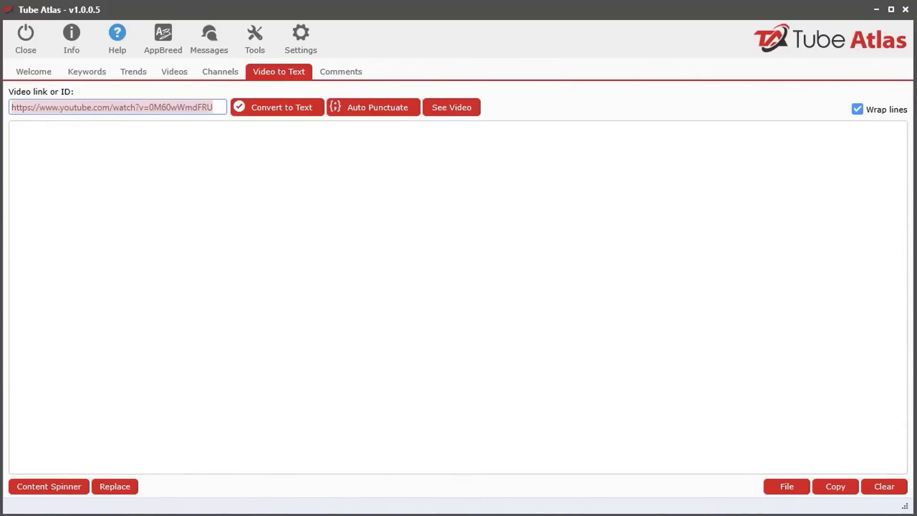
{"action": "type", "text": "https://www.youtube.com/watch?v=0M60wWmdFRU"}
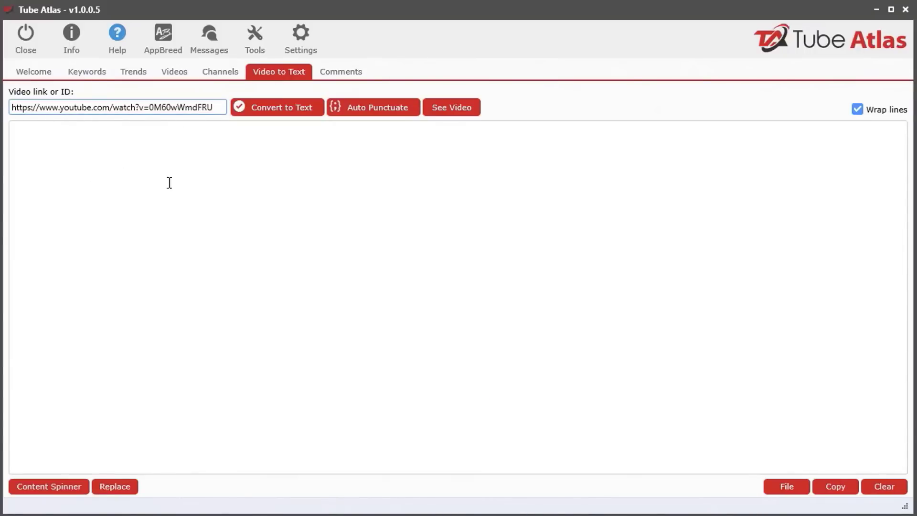
{"action": "left_click", "coordinate": [291, 108]}
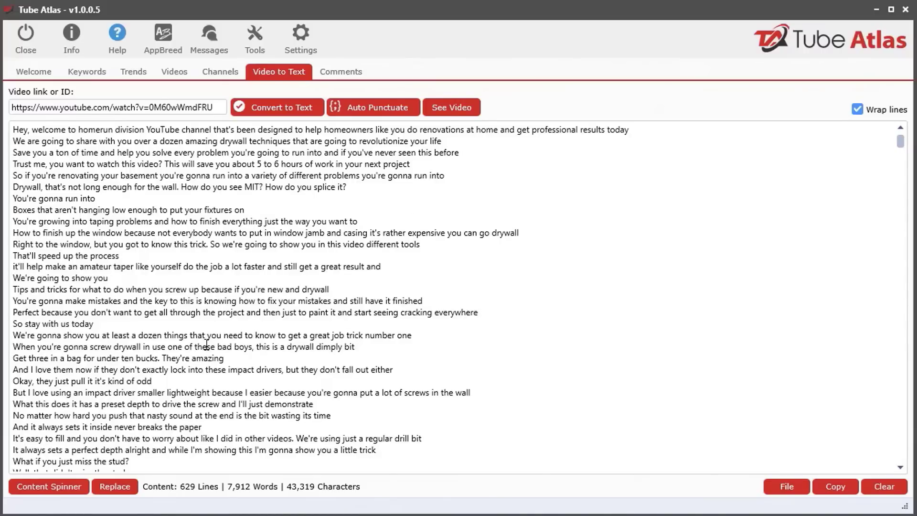
Auto-punctuate the converted drywall transcript and read through the punctuated paragraphs
{"action": "mouse_move", "coordinate": [900, 141]}
{"action": "left_mouse_down"}
{"action": "mouse_move", "coordinate": [900, 454]}
{"action": "mouse_move", "coordinate": [902, 126]}
{"action": "left_mouse_up"}
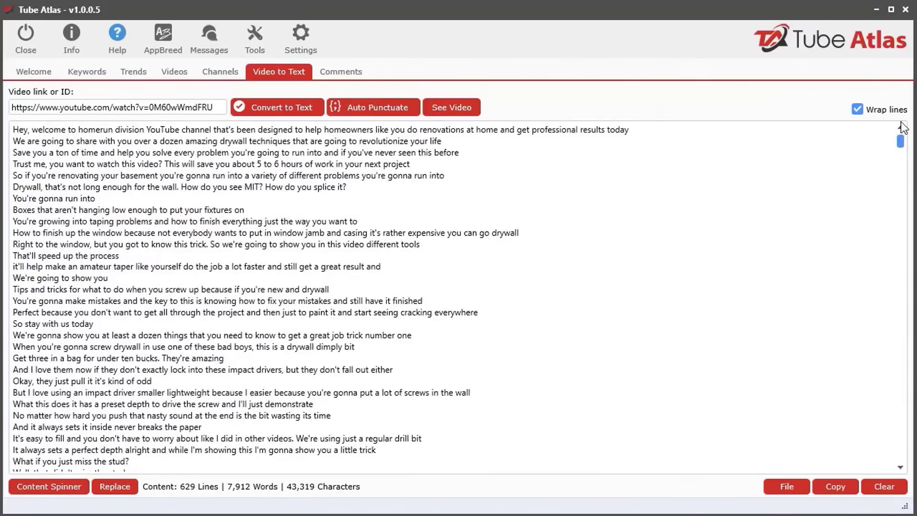
{"action": "left_click", "coordinate": [377, 109]}
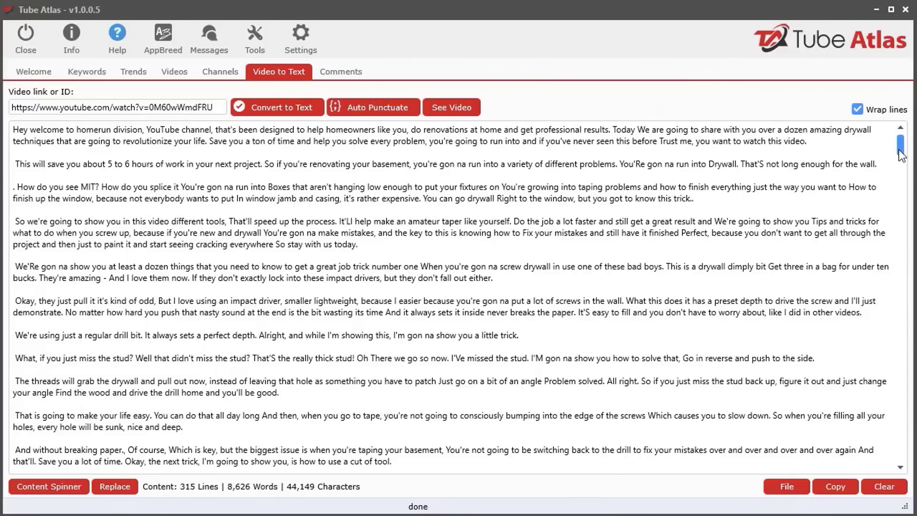
{"action": "mouse_move", "coordinate": [900, 145]}
{"action": "left_mouse_down"}
{"action": "mouse_move", "coordinate": [905, 393]}
{"action": "mouse_move", "coordinate": [913, 139]}
{"action": "left_mouse_up"}
{"action": "scroll", "coordinate": [237, 363], "scroll_direction": "down", "scroll_amount": 10}
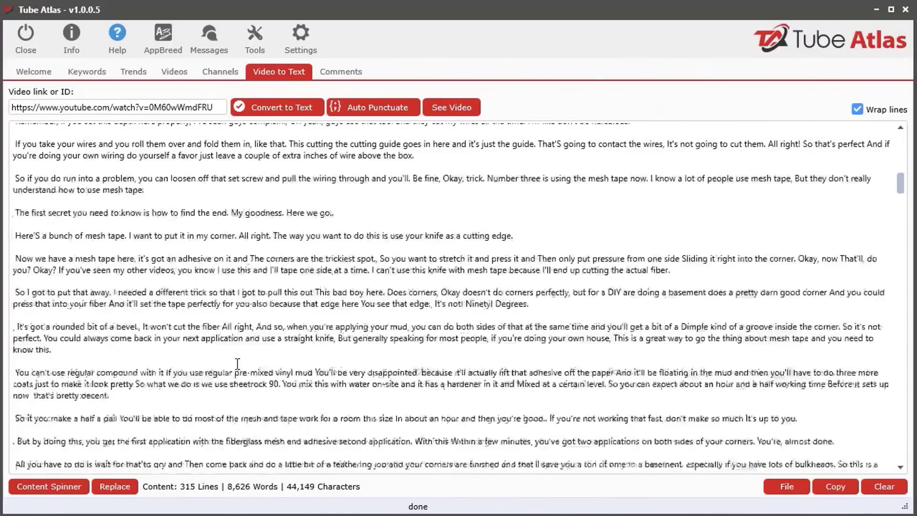
{"action": "scroll", "coordinate": [237, 363], "scroll_direction": "up", "scroll_amount": 10}
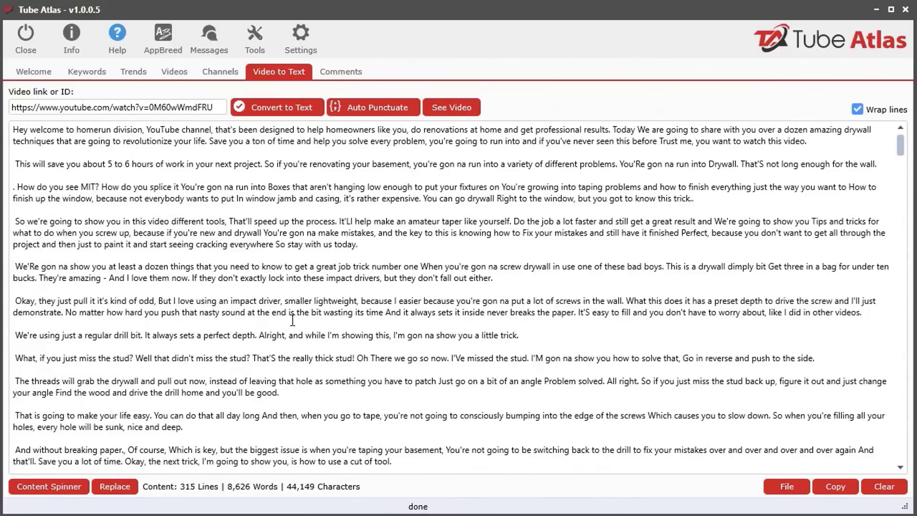
{"action": "scroll", "coordinate": [292, 320], "scroll_direction": "down", "scroll_amount": 7}
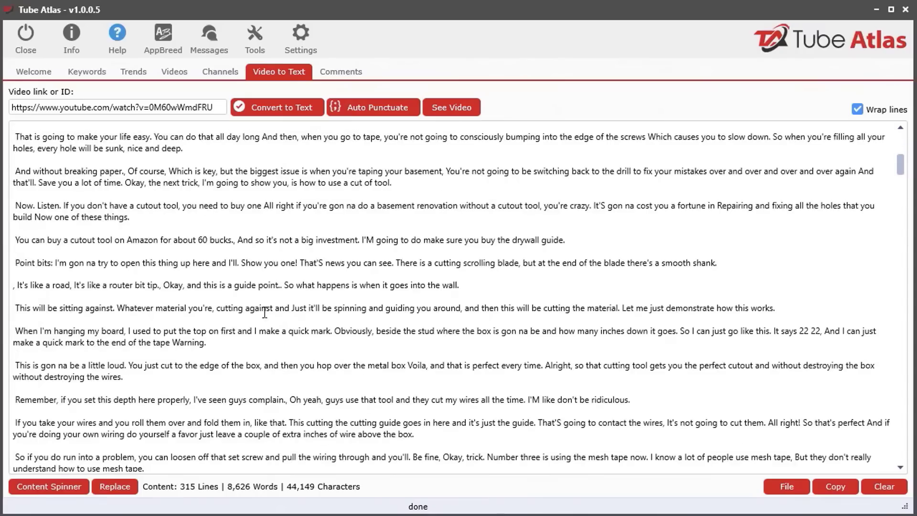
{"action": "scroll", "coordinate": [322, 318], "scroll_direction": "down", "scroll_amount": 3}
{"action": "scroll", "coordinate": [296, 336], "scroll_direction": "down", "scroll_amount": 6}
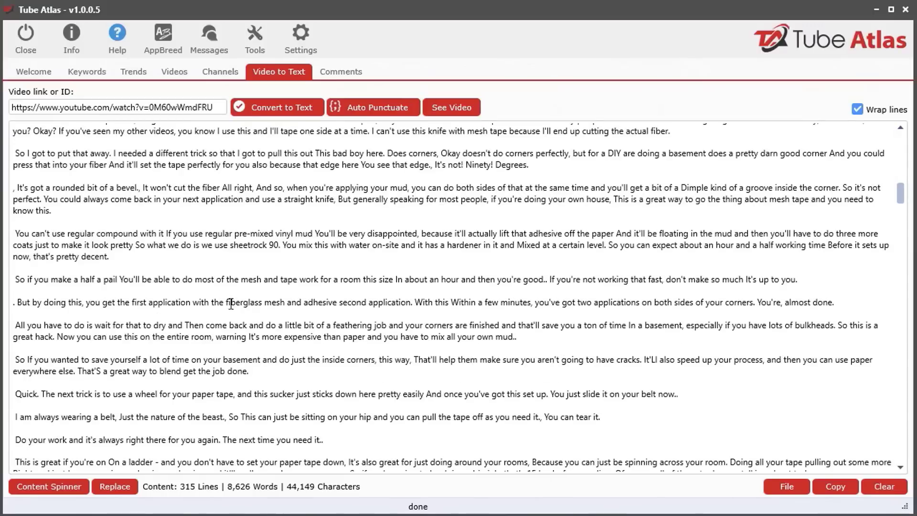
{"action": "scroll", "coordinate": [199, 230], "scroll_direction": "up", "scroll_amount": 15}
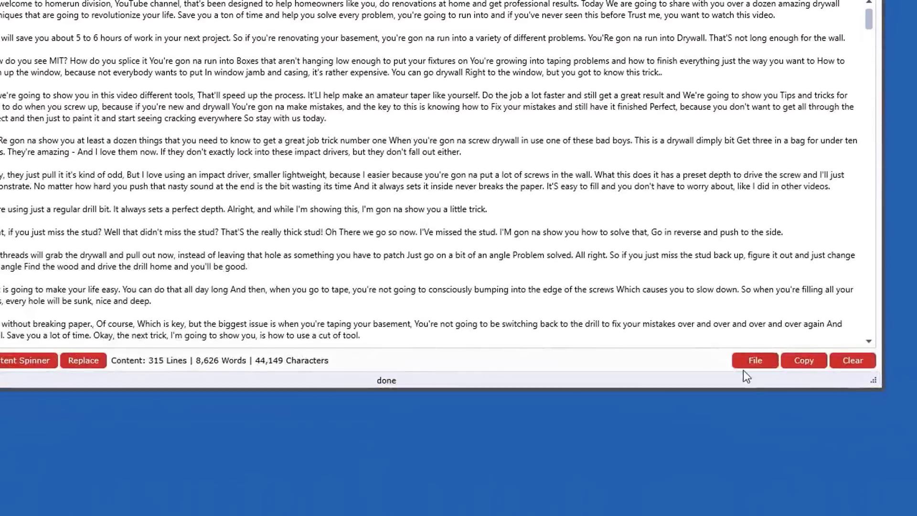
Review the file options for the transcript and the same options offered directly on the text
{"action": "left_click", "coordinate": [745, 364]}
{"action": "key", "text": "Escape"}
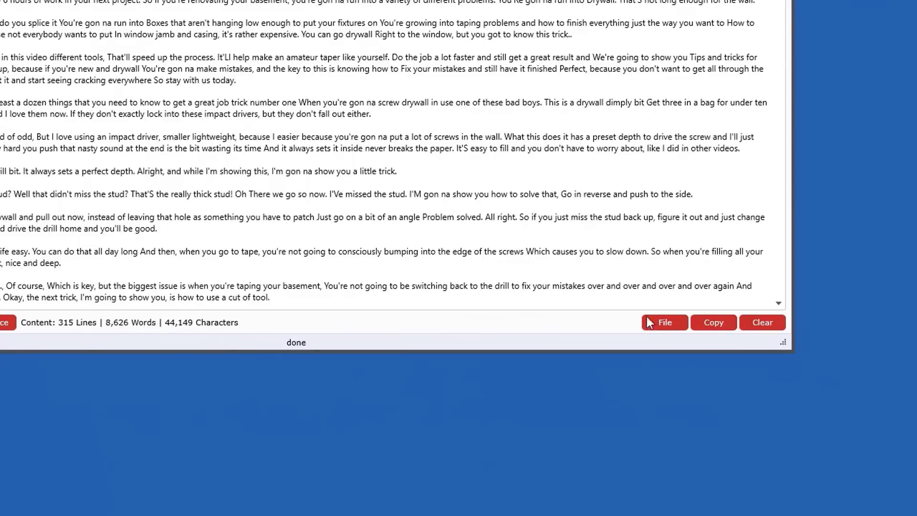
{"action": "left_click", "coordinate": [656, 319]}
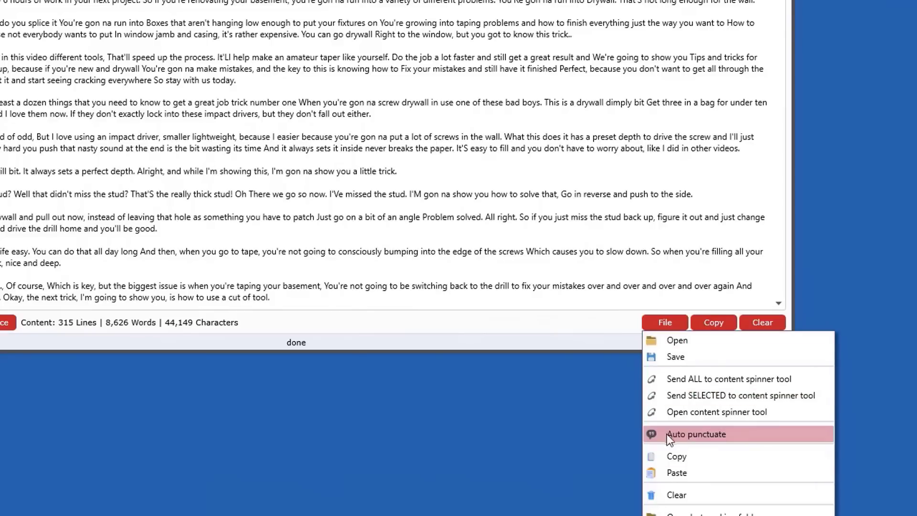
{"action": "right_click", "coordinate": [438, 72]}
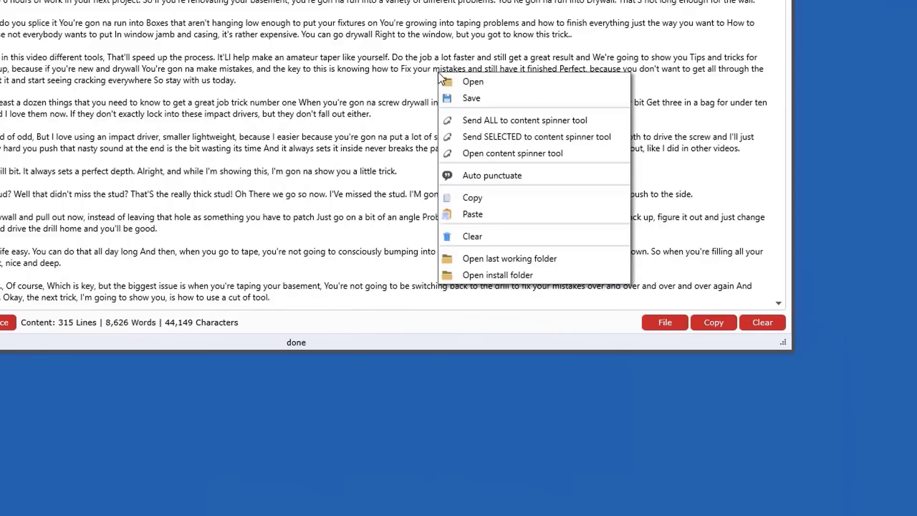
{"action": "left_click_drag", "start_coordinate": [449, 0], "coordinate": [571, 11]}
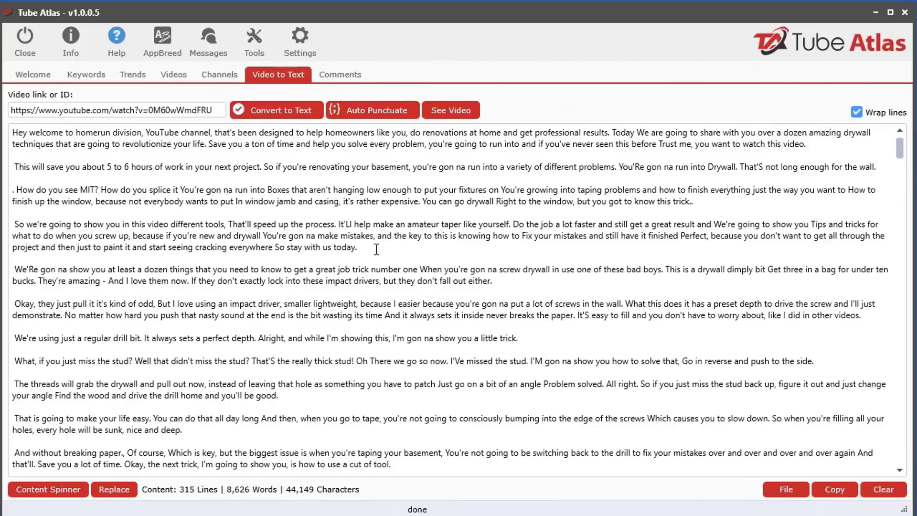
Select the paragraph beginning "So we're going to show you" and check the Content Spinner options
{"action": "left_click_drag", "start_coordinate": [375, 249], "coordinate": [14, 224]}
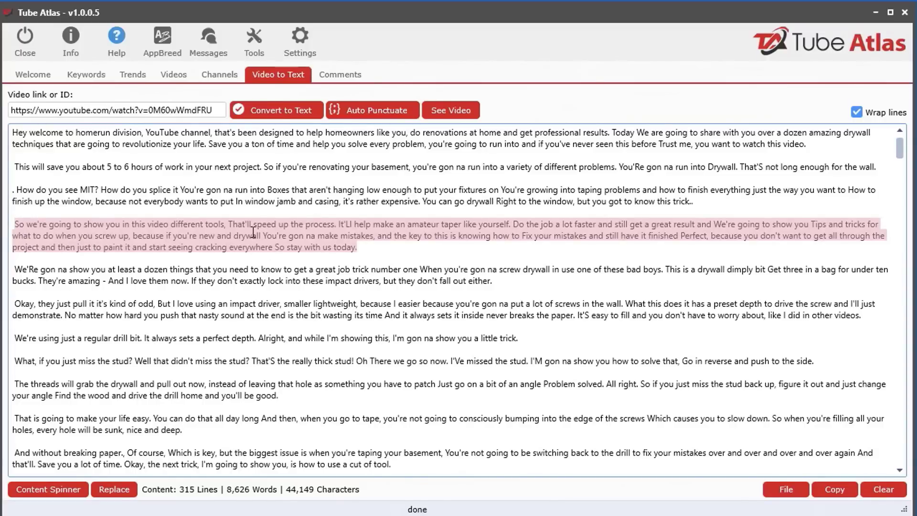
{"action": "left_click", "coordinate": [67, 488]}
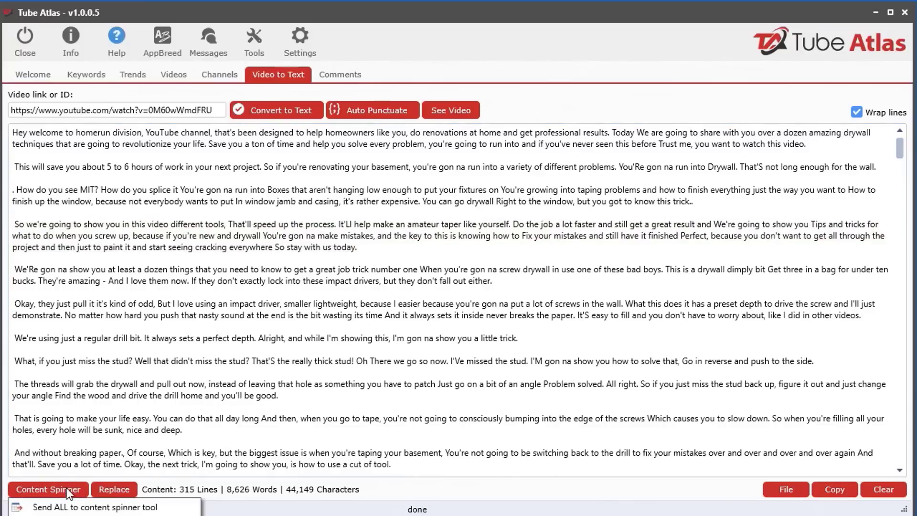
{"action": "left_click", "coordinate": [475, 11]}
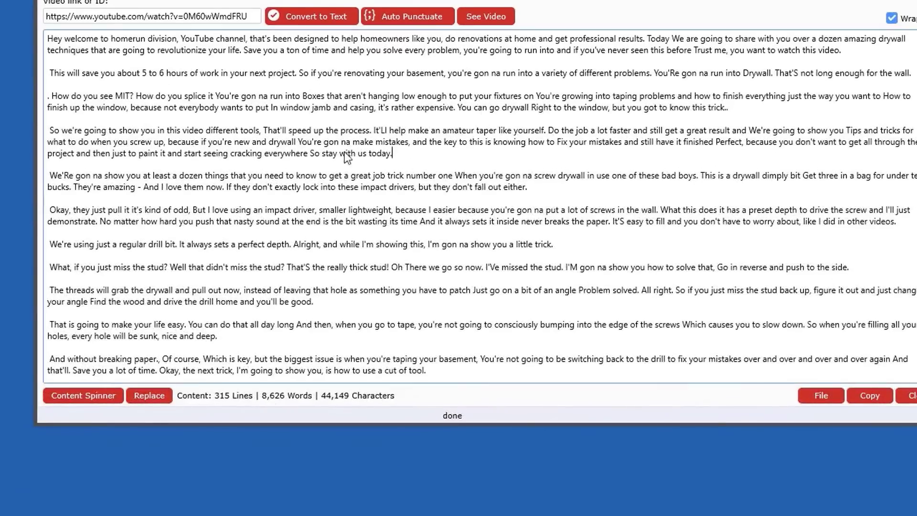
Send only the paragraph beginning "So we're going to show you" to the content spinner tool
{"action": "left_click_drag", "start_coordinate": [80, 130], "coordinate": [52, 125]}
{"action": "left_click", "coordinate": [385, 147]}
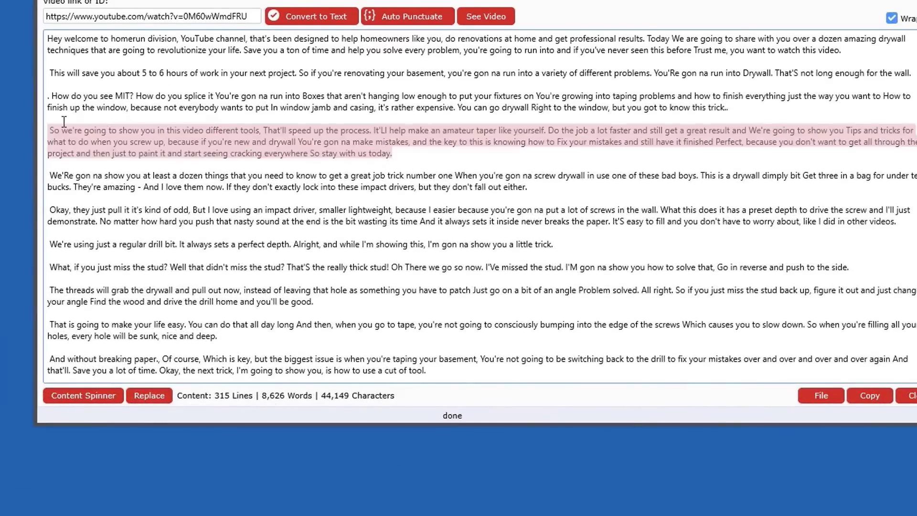
{"action": "right_click", "coordinate": [244, 150]}
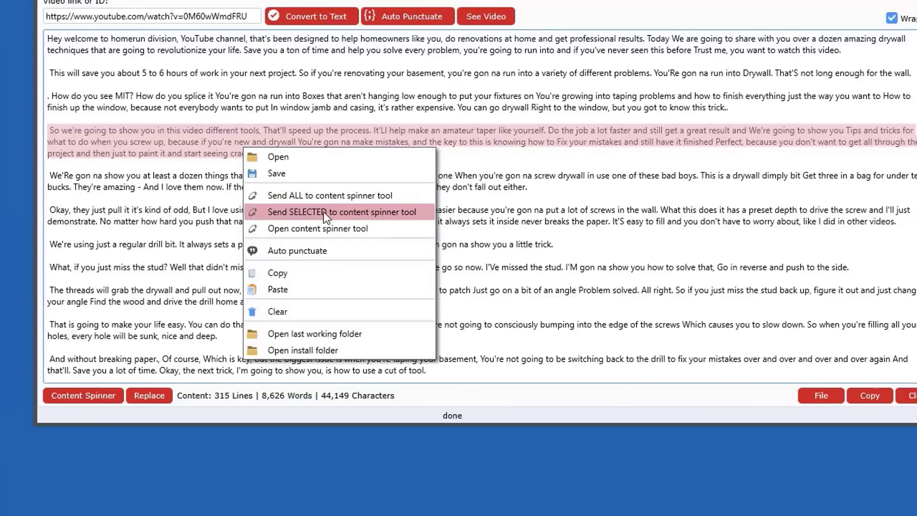
{"action": "left_click", "coordinate": [364, 211]}
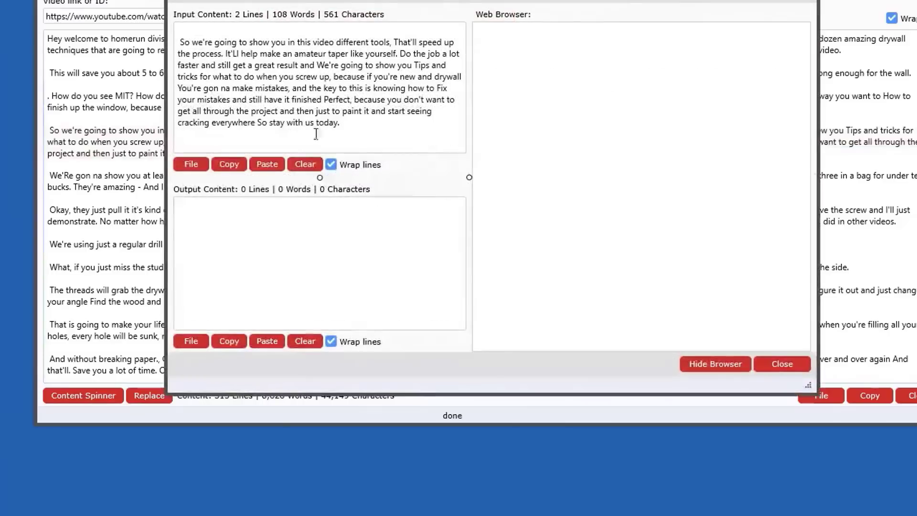
Enlarge the Translator Spinning Tool window and widen its input and output content areas
{"action": "left_click_drag", "start_coordinate": [490, 0], "coordinate": [328, 8]}
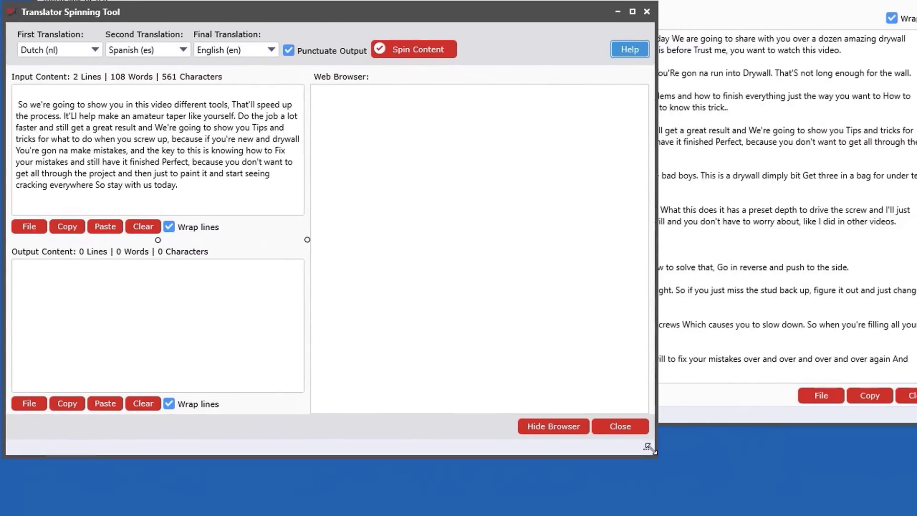
{"action": "left_click_drag", "start_coordinate": [649, 447], "coordinate": [906, 505]}
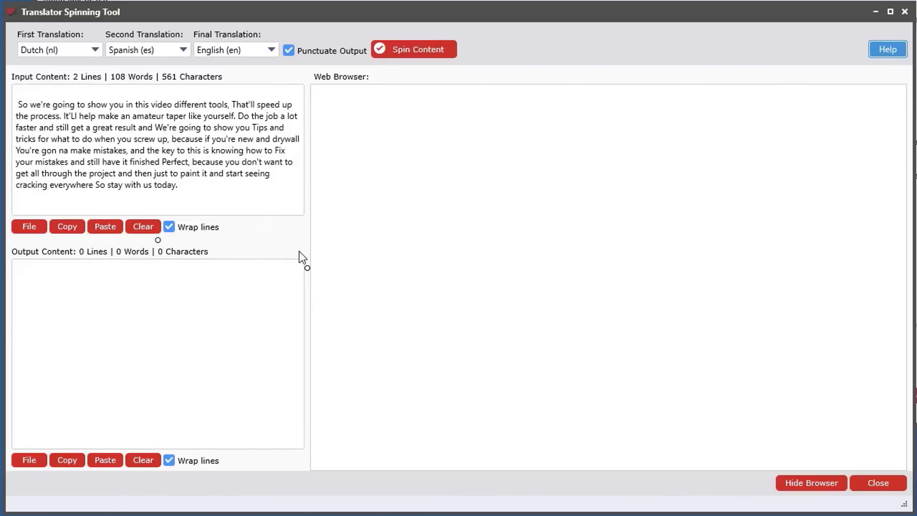
{"action": "left_click_drag", "start_coordinate": [308, 267], "coordinate": [520, 267]}
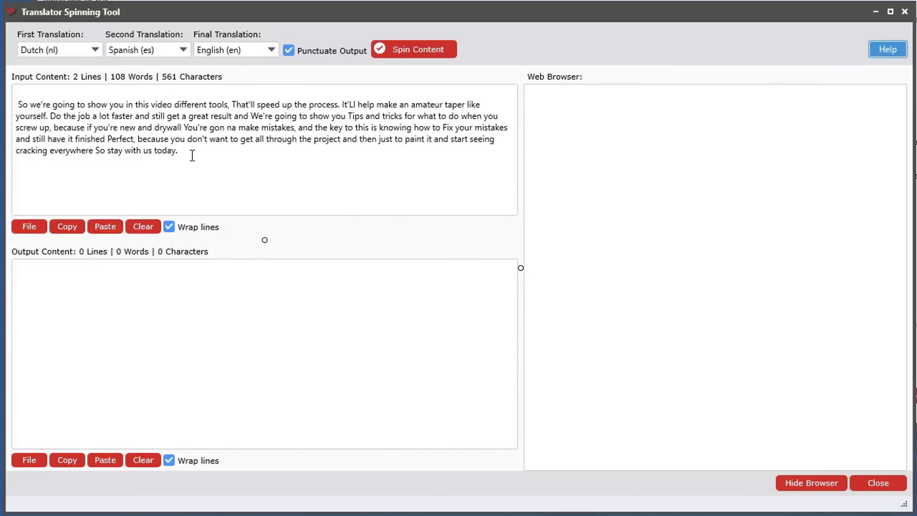
Delete the blank first line and the leading space from the input content
{"action": "left_click_drag", "start_coordinate": [192, 155], "coordinate": [22, 89]}
{"action": "left_click", "coordinate": [23, 89]}
{"action": "key", "text": "Delete"}
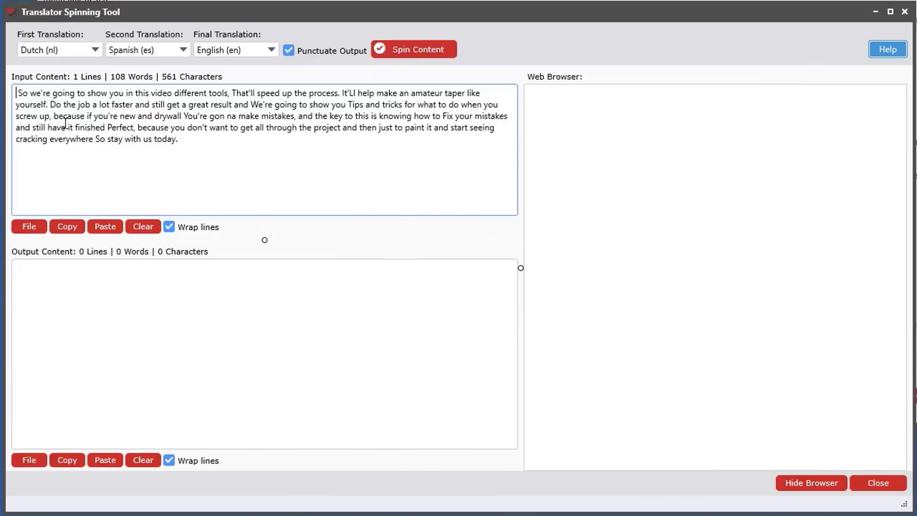
{"action": "key", "text": "Delete"}
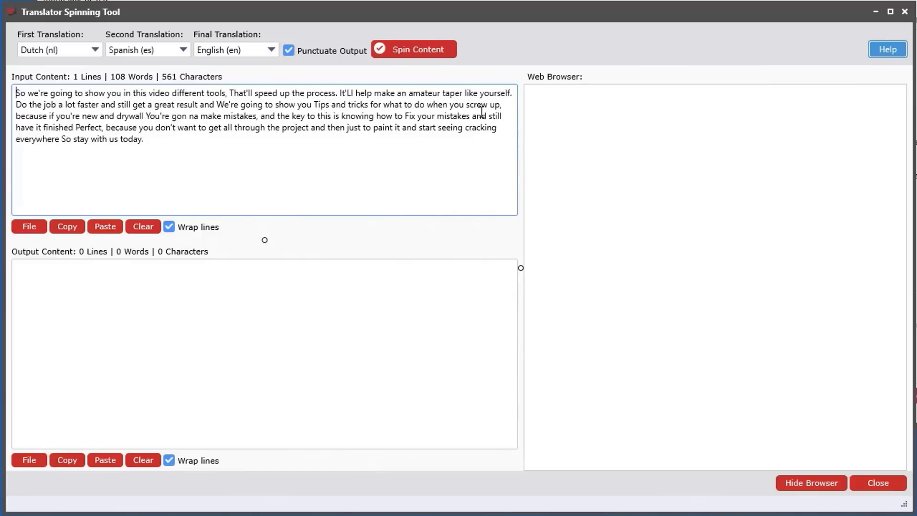
Spin the input content through Dutch and Spanish back to English with punctuated output, and review the output text
{"action": "left_click", "coordinate": [428, 50]}
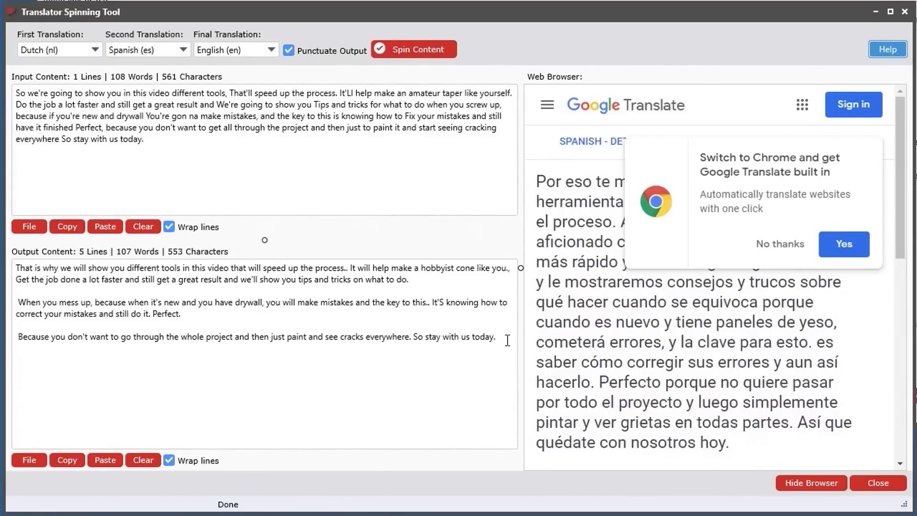
{"action": "left_click_drag", "start_coordinate": [507, 339], "coordinate": [16, 267]}
{"action": "left_click", "coordinate": [238, 333]}
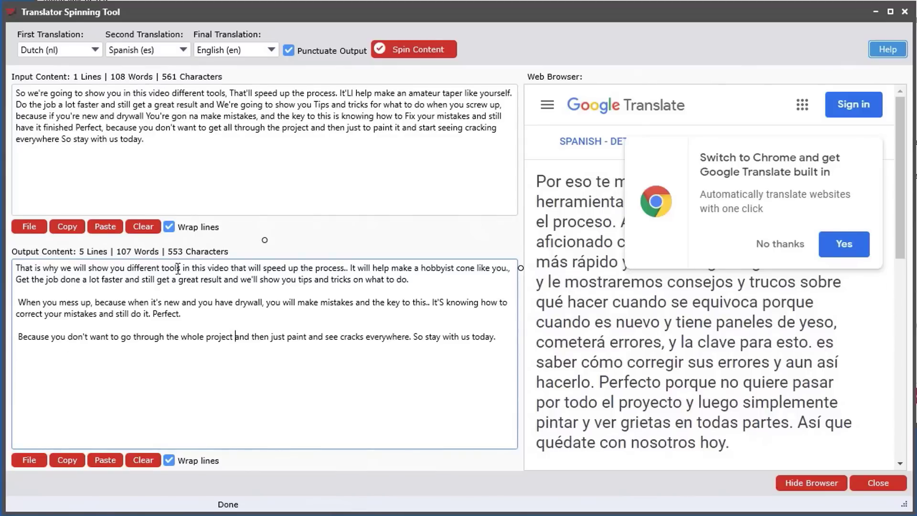
Compare the opening phrase of the output content with the opening phrase of the input content
{"action": "left_click_drag", "start_coordinate": [224, 267], "coordinate": [16, 267]}
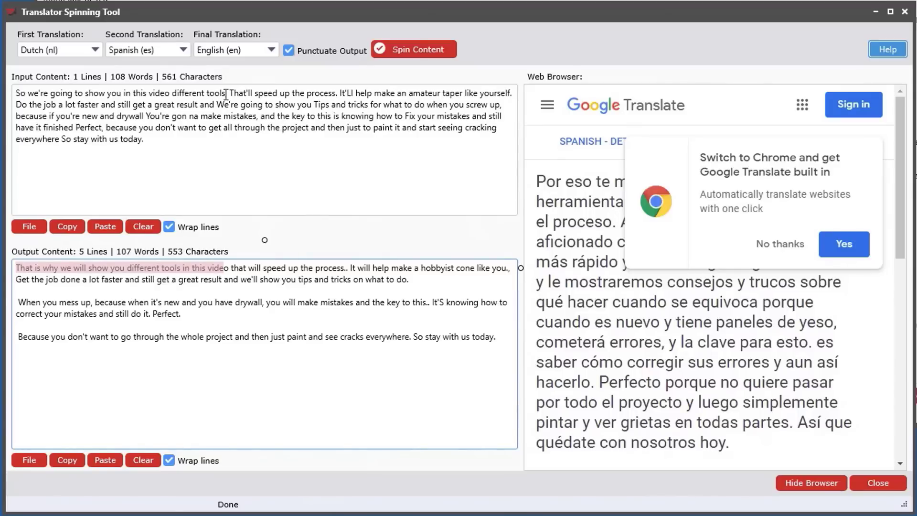
{"action": "left_click_drag", "start_coordinate": [225, 93], "coordinate": [16, 93]}
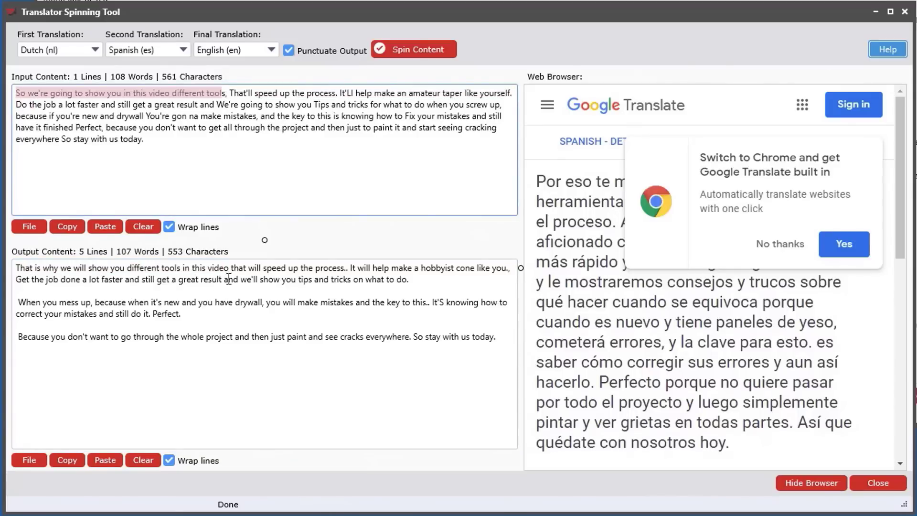
{"action": "left_click", "coordinate": [233, 289]}
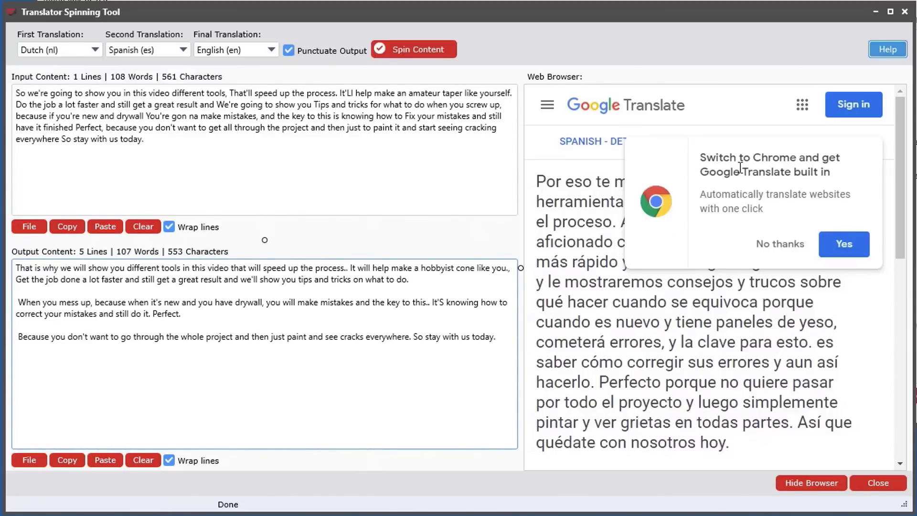
Close the Translator Spinning Tool, clear the paragraph selection and send the whole video transcript to the content spinner
{"action": "left_click", "coordinate": [811, 486]}
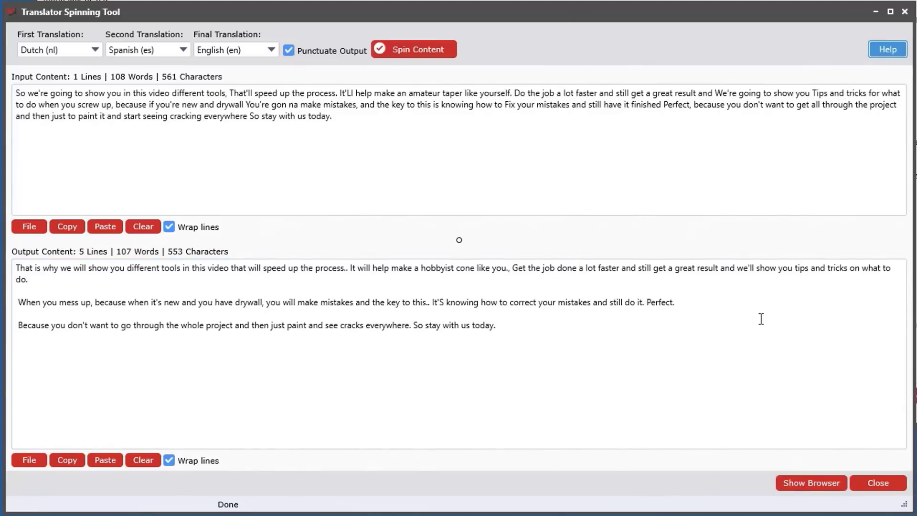
{"action": "left_click", "coordinate": [877, 482]}
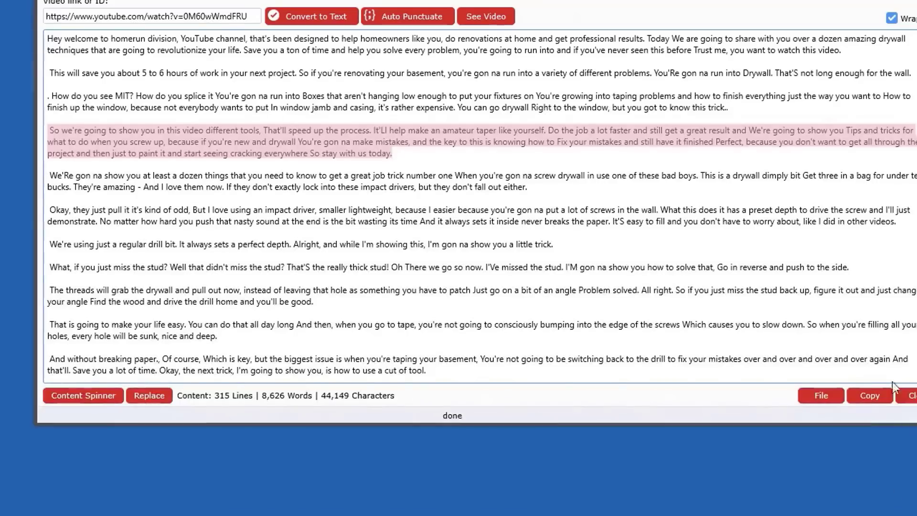
{"action": "left_click", "coordinate": [394, 135]}
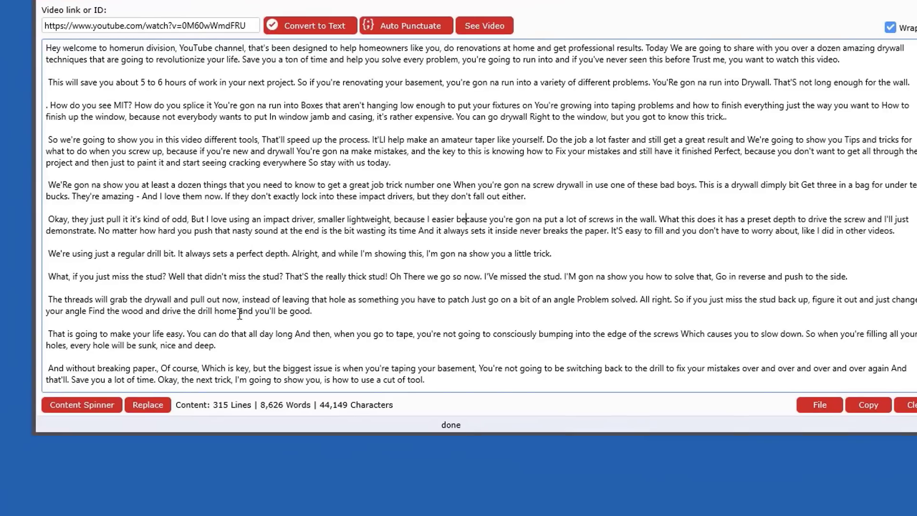
{"action": "left_click", "coordinate": [73, 407]}
{"action": "left_click", "coordinate": [80, 419]}
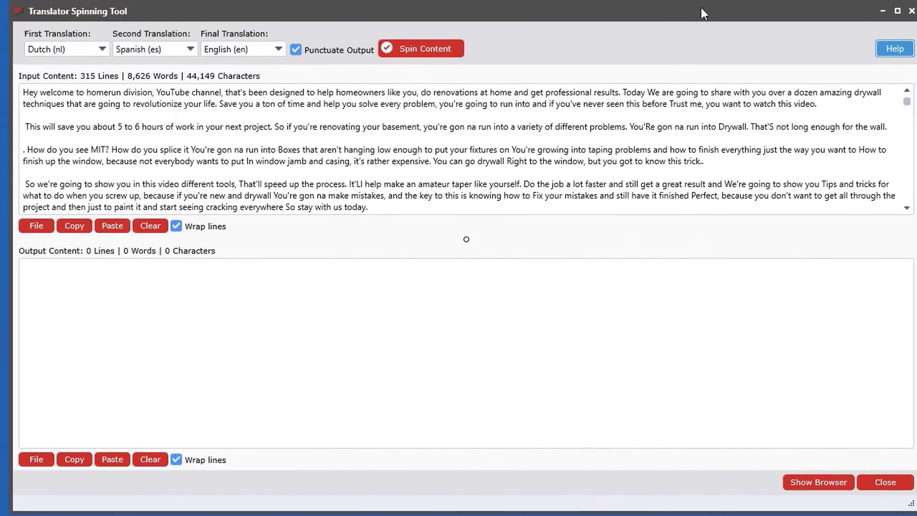
Show the web browser beside widened input and output content areas, and dismiss the Chrome promotion
{"action": "left_click", "coordinate": [812, 481]}
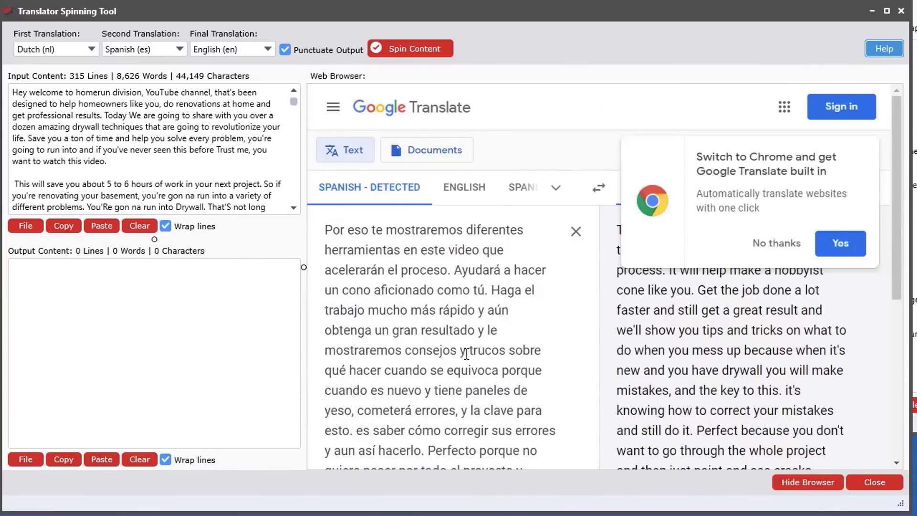
{"action": "scroll", "coordinate": [473, 358], "scroll_direction": "down", "scroll_amount": 5}
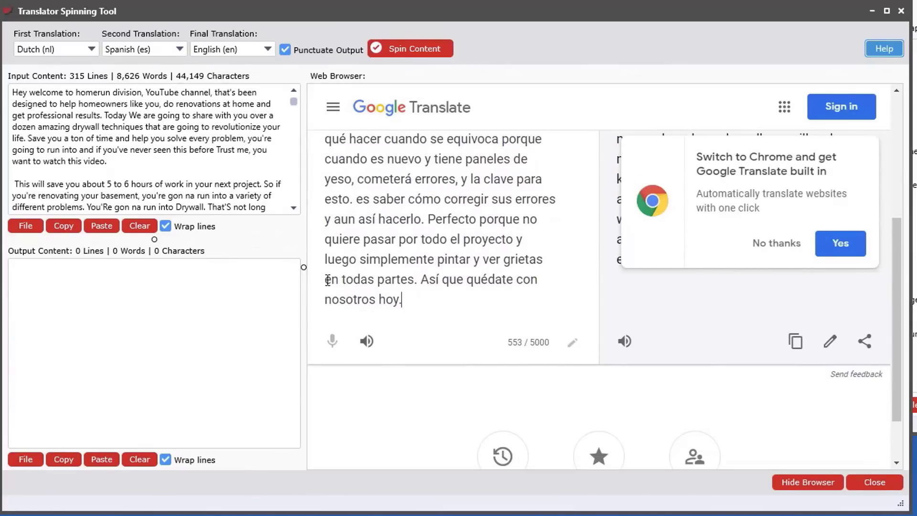
{"action": "left_click_drag", "start_coordinate": [302, 269], "coordinate": [429, 268]}
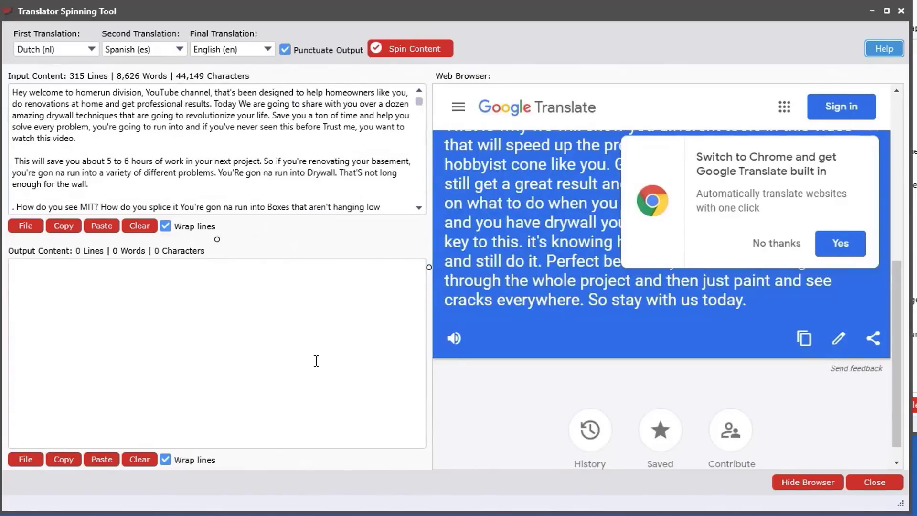
{"action": "left_click", "coordinate": [774, 243]}
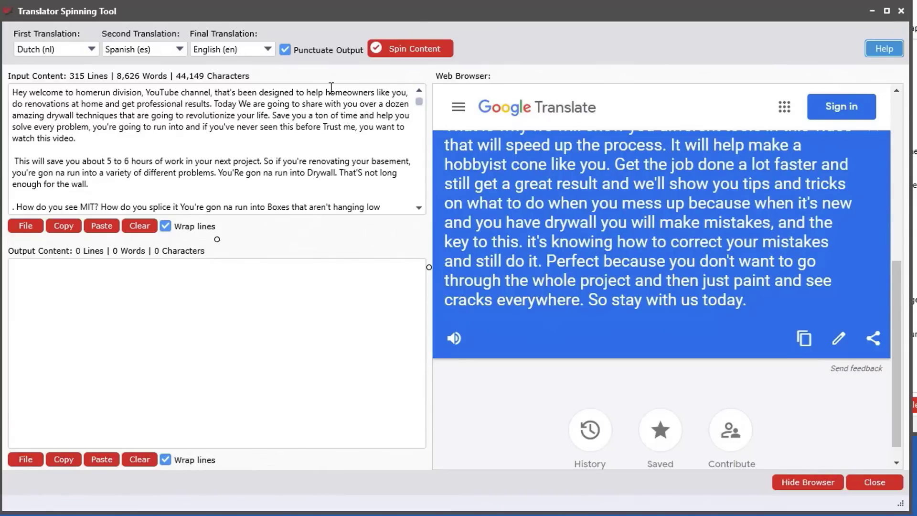
Spin the full transcript through Dutch and Spanish back to English with punctuated output, and review the output text
{"action": "left_click", "coordinate": [422, 47]}
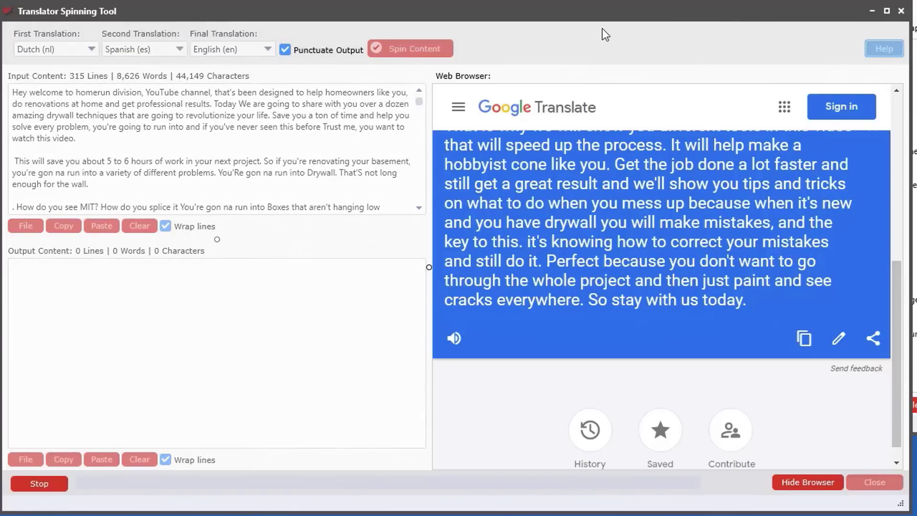
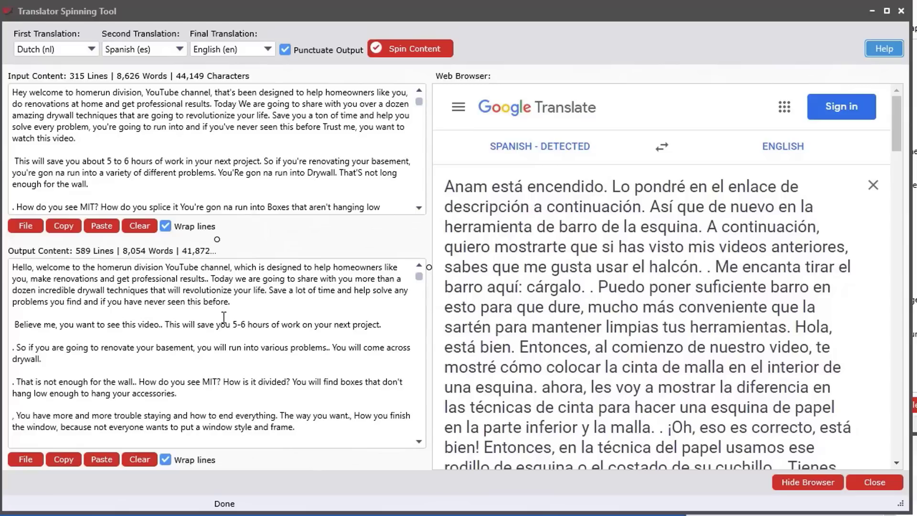
{"action": "mouse_move", "coordinate": [418, 277]}
{"action": "left_mouse_down"}
{"action": "mouse_move", "coordinate": [419, 444]}
{"action": "mouse_move", "coordinate": [418, 269]}
{"action": "left_mouse_up"}
{"action": "mouse_move", "coordinate": [419, 280]}
{"action": "left_mouse_down"}
{"action": "mouse_move", "coordinate": [415, 438]}
{"action": "mouse_move", "coordinate": [421, 276]}
{"action": "left_mouse_up"}
{"action": "left_click_drag", "start_coordinate": [246, 303], "coordinate": [16, 270]}
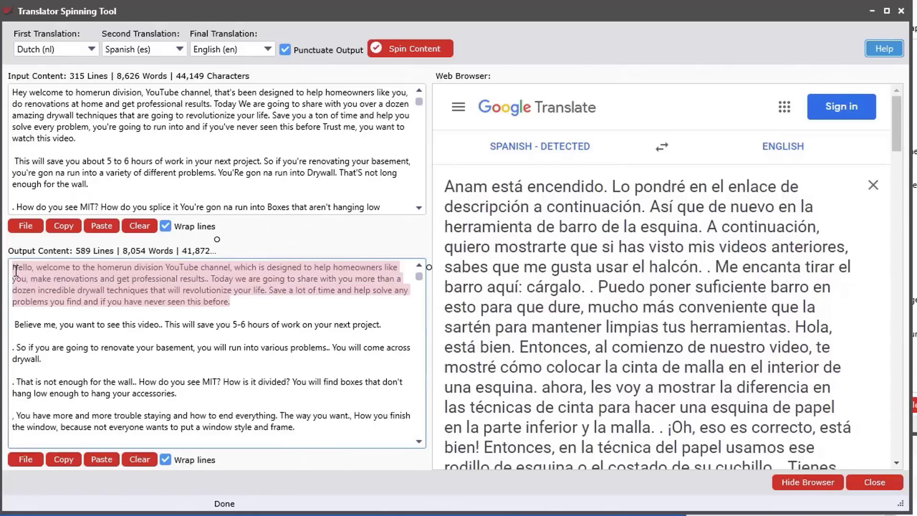
{"action": "left_click", "coordinate": [302, 396]}
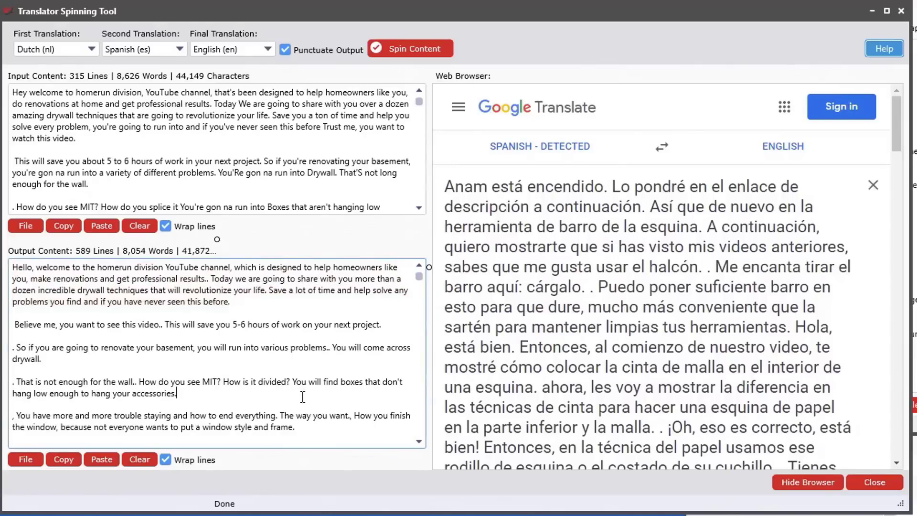
{"action": "scroll", "coordinate": [322, 418], "scroll_direction": "down", "scroll_amount": 8}
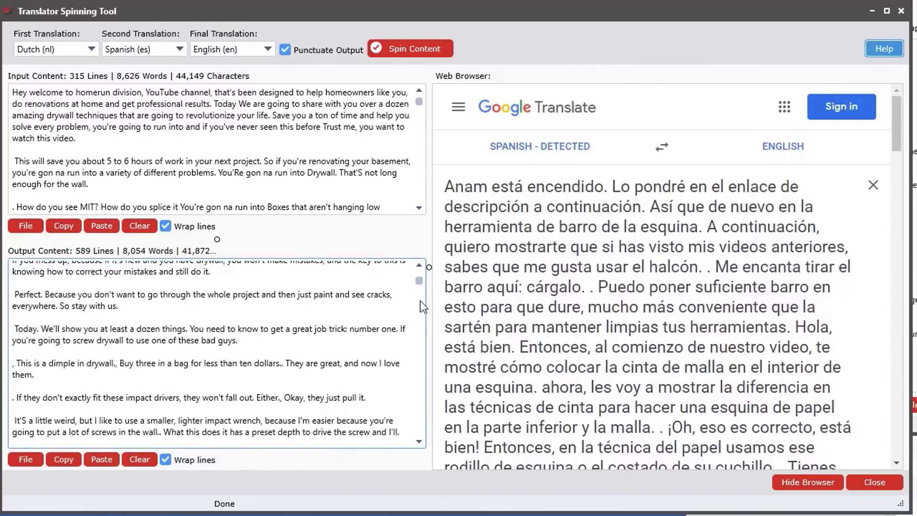
{"action": "scroll", "coordinate": [412, 425], "scroll_direction": "up", "scroll_amount": 10}
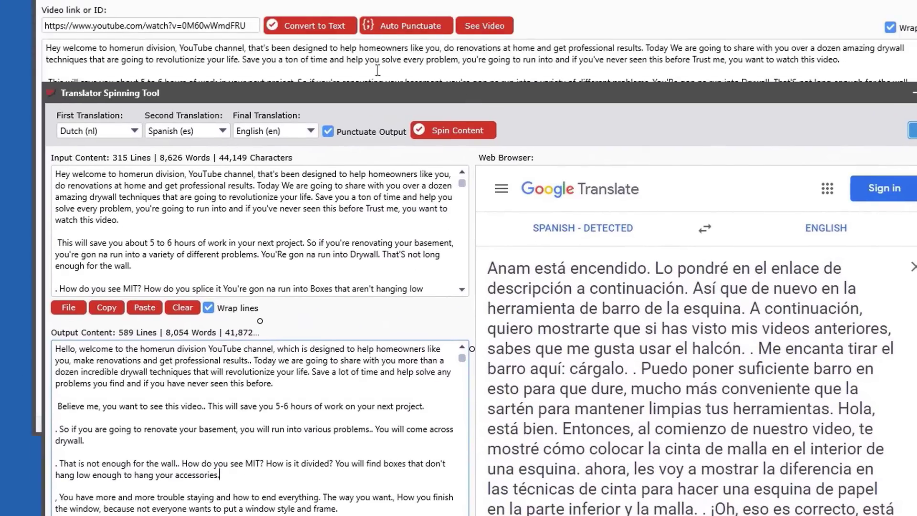
Close the Translator Spinning Tool and look through the original transcript in Video to Text
{"action": "left_click_drag", "start_coordinate": [499, 93], "coordinate": [460, 14]}
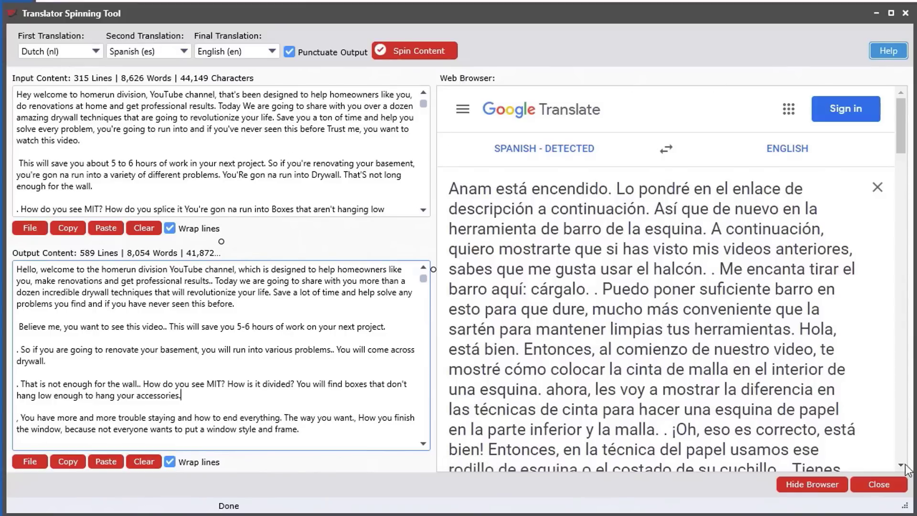
{"action": "left_click", "coordinate": [878, 484]}
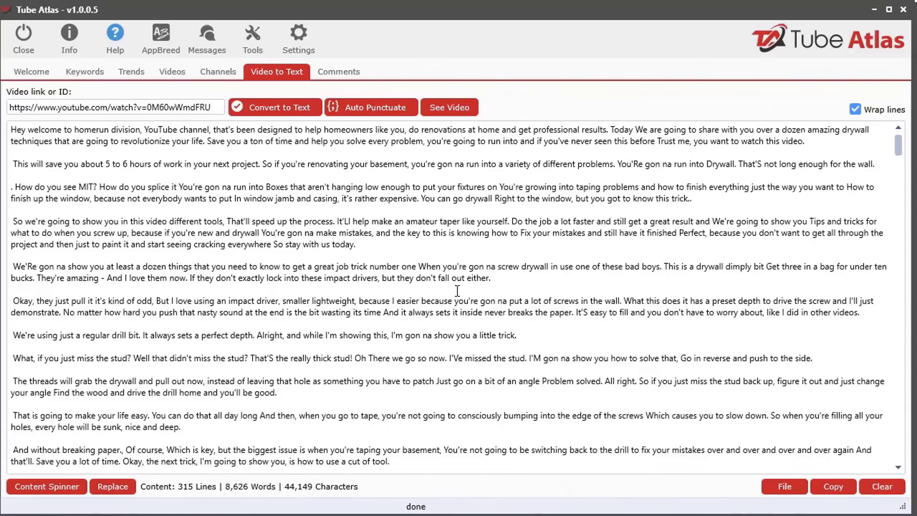
{"action": "scroll", "coordinate": [439, 287], "scroll_direction": "down", "scroll_amount": 5}
{"action": "scroll", "coordinate": [437, 285], "scroll_direction": "up", "scroll_amount": 5}
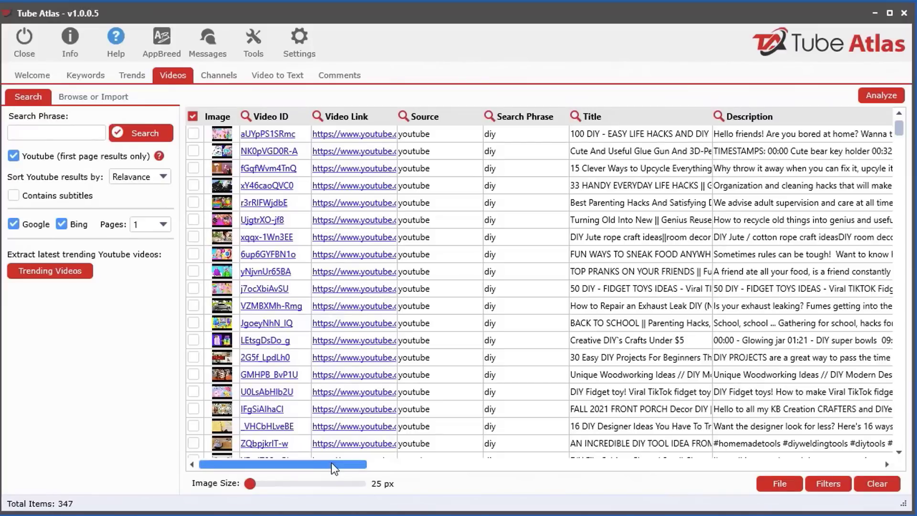
Examine the diy video results across all columns, including search phrase, category, subtitles, channel, subscribers and the first video's tags
{"action": "left_click_drag", "start_coordinate": [332, 465], "coordinate": [846, 463]}
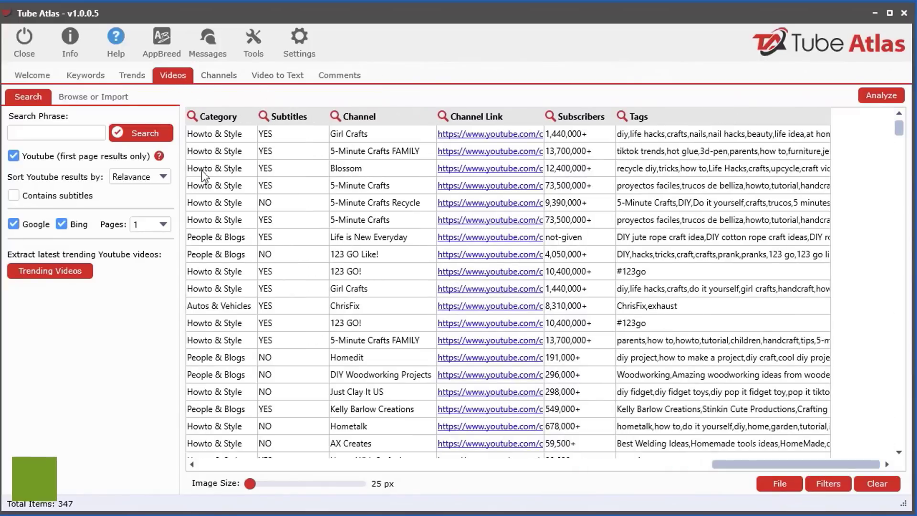
{"action": "left_click_drag", "start_coordinate": [735, 465], "coordinate": [309, 466]}
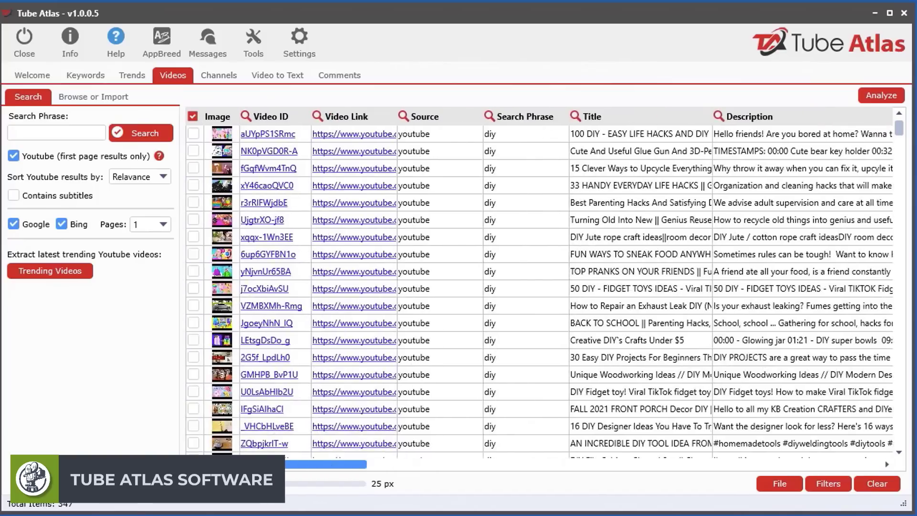
{"action": "left_click", "coordinate": [524, 139]}
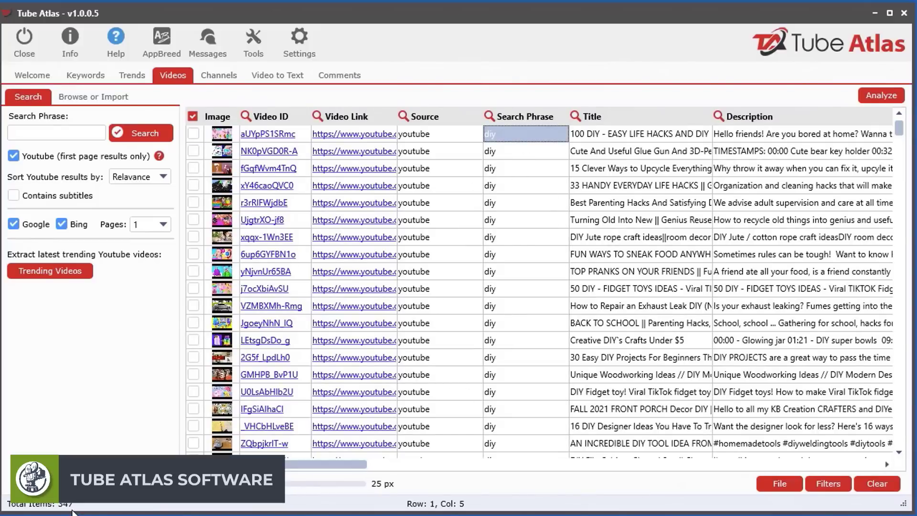
{"action": "left_click_drag", "start_coordinate": [350, 472], "coordinate": [885, 451]}
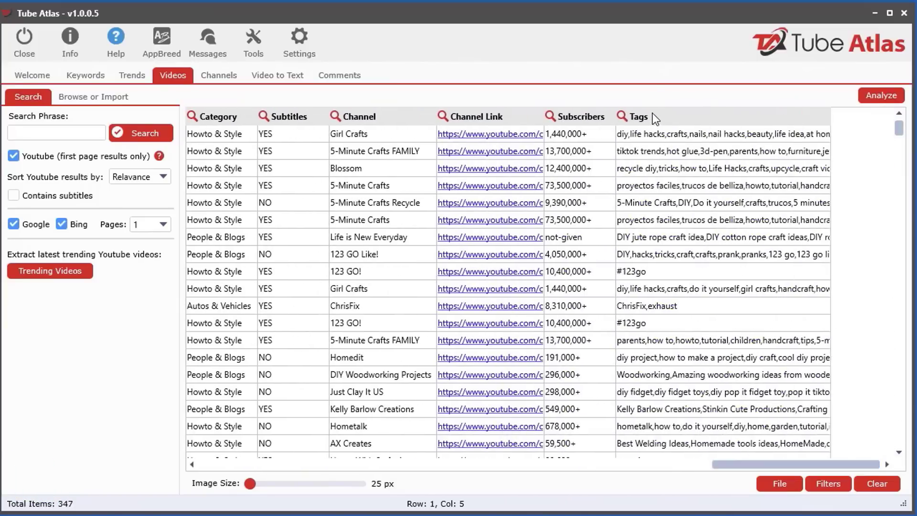
{"action": "mouse_move", "coordinate": [898, 128]}
{"action": "left_mouse_down"}
{"action": "mouse_move", "coordinate": [905, 408]}
{"action": "mouse_move", "coordinate": [900, 126]}
{"action": "left_mouse_up"}
{"action": "left_click", "coordinate": [674, 135]}
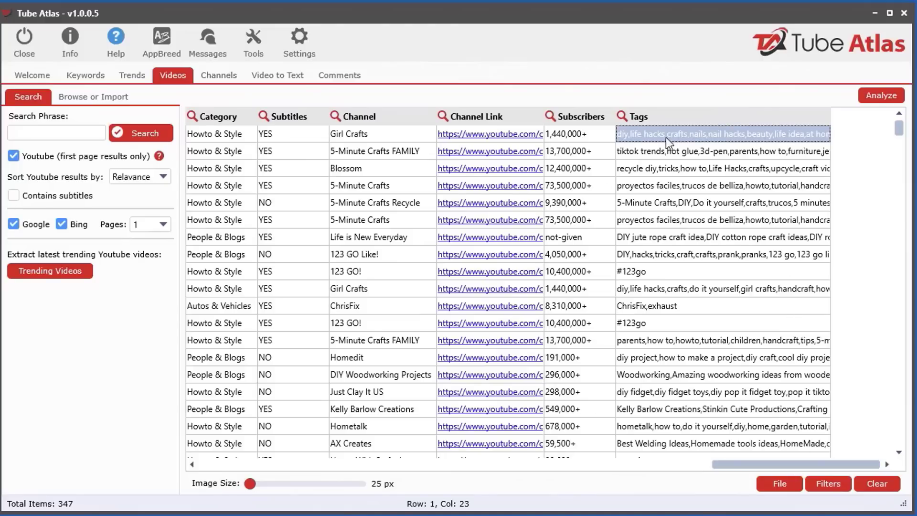
{"action": "scroll", "coordinate": [732, 331], "scroll_direction": "down", "scroll_amount": 1}
{"action": "scroll", "coordinate": [733, 331], "scroll_direction": "up", "scroll_amount": 1}
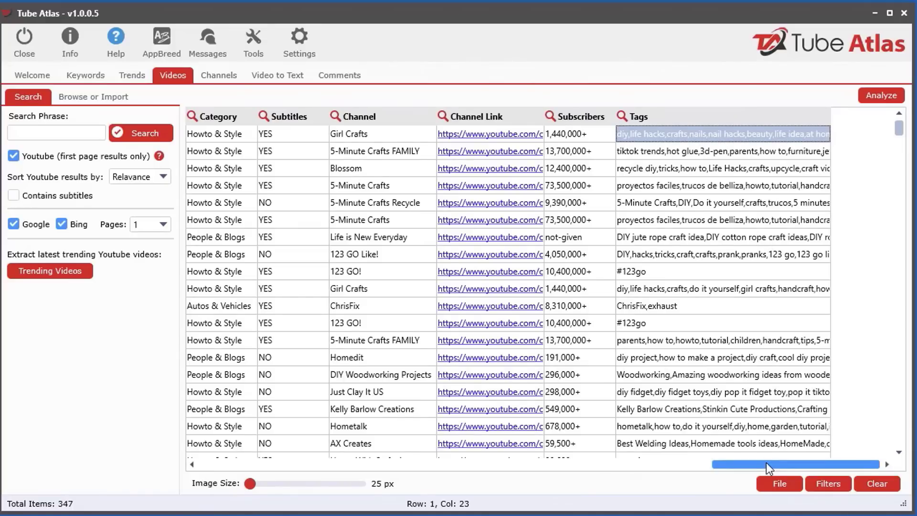
{"action": "left_click_drag", "start_coordinate": [766, 462], "coordinate": [250, 474]}
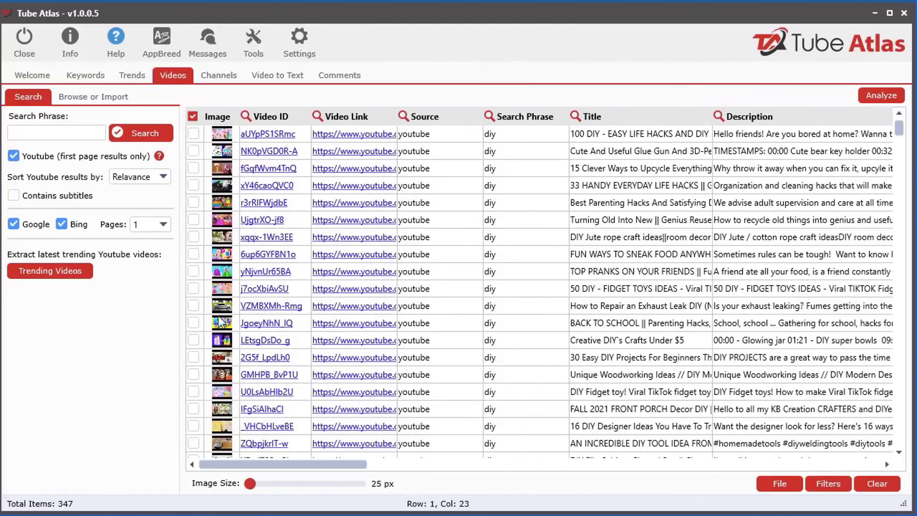
Check the first two videos individually and extend the checkbox selection to all rows in the diy results
{"action": "left_click", "coordinate": [192, 133]}
{"action": "left_click", "coordinate": [192, 152]}
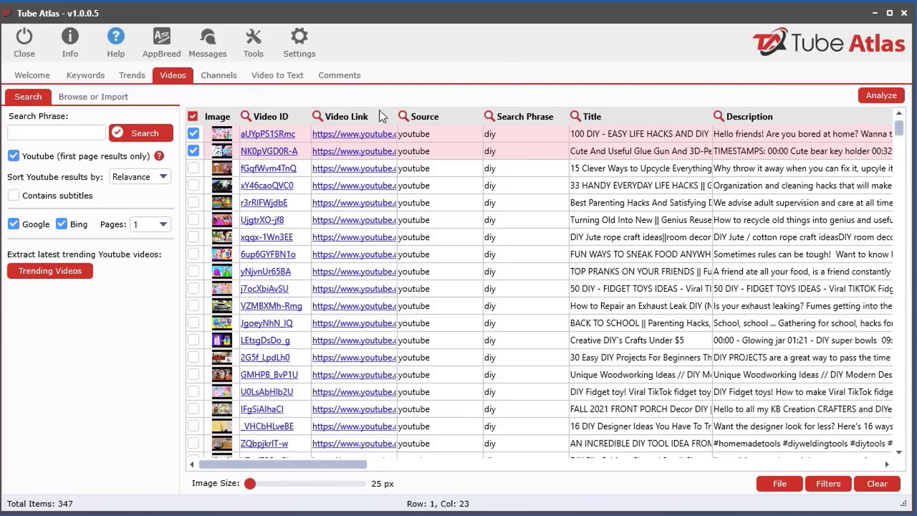
{"action": "left_click", "coordinate": [193, 115]}
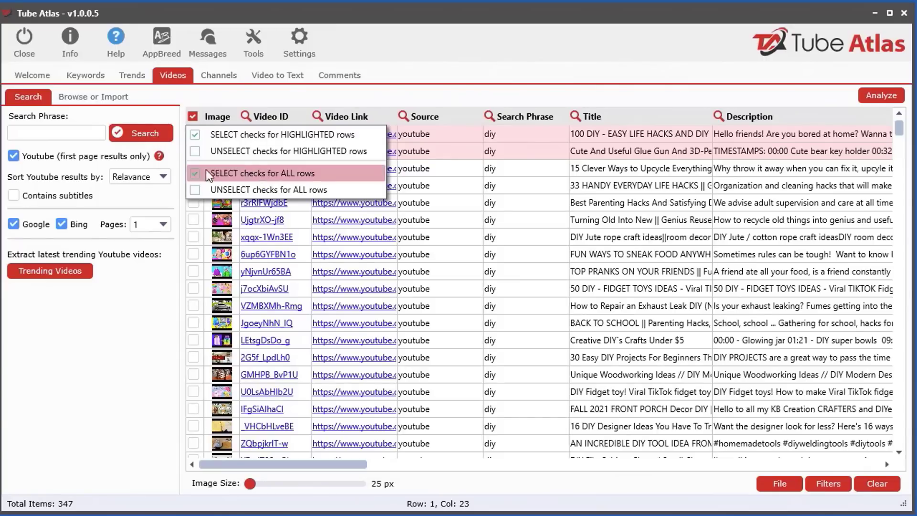
{"action": "left_click", "coordinate": [277, 172]}
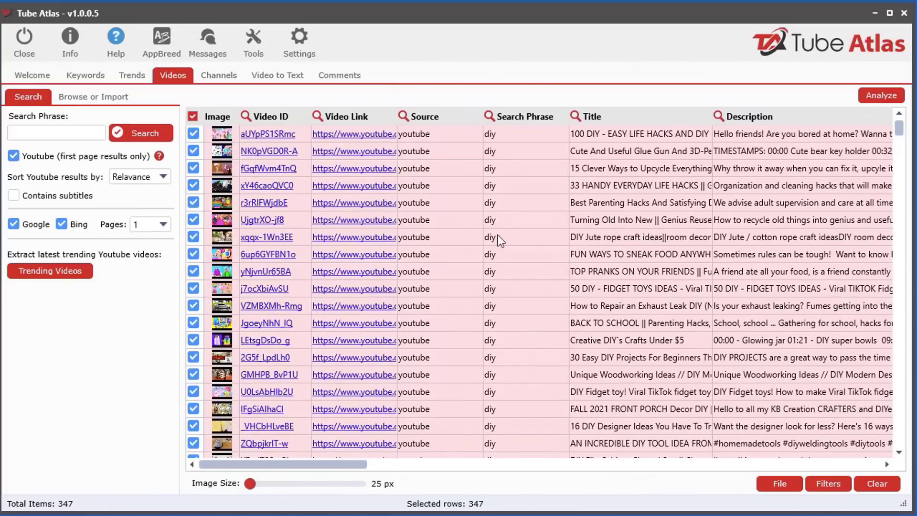
{"action": "right_click", "coordinate": [443, 200]}
{"action": "mouse_move", "coordinate": [493, 227]}
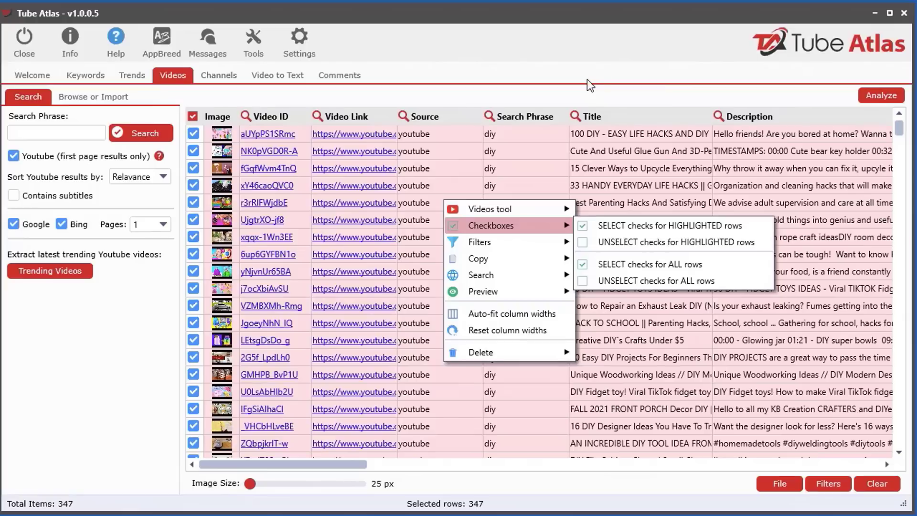
{"action": "left_click", "coordinate": [586, 101]}
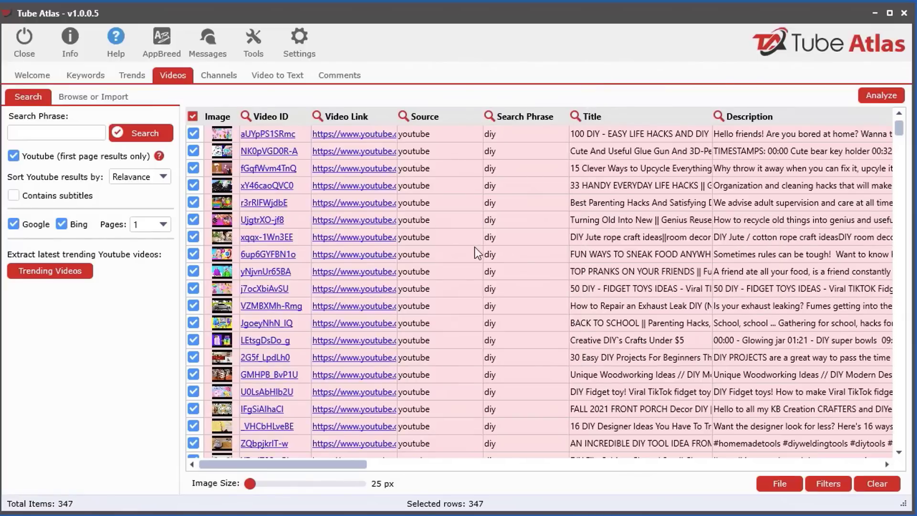
Run the video tags analysis on all checked diy videos and enlarge the Analyze Video Tags window to fit the screen
{"action": "left_click", "coordinate": [893, 96]}
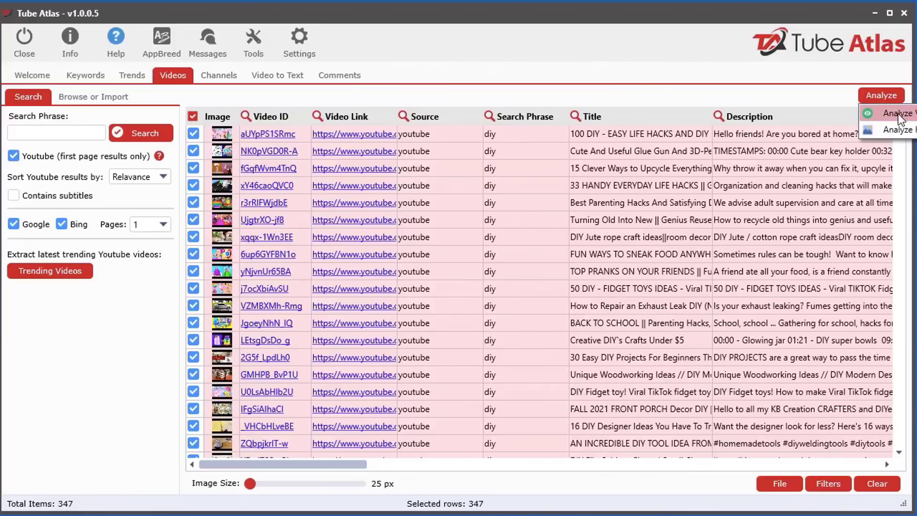
{"action": "right_click", "coordinate": [463, 190]}
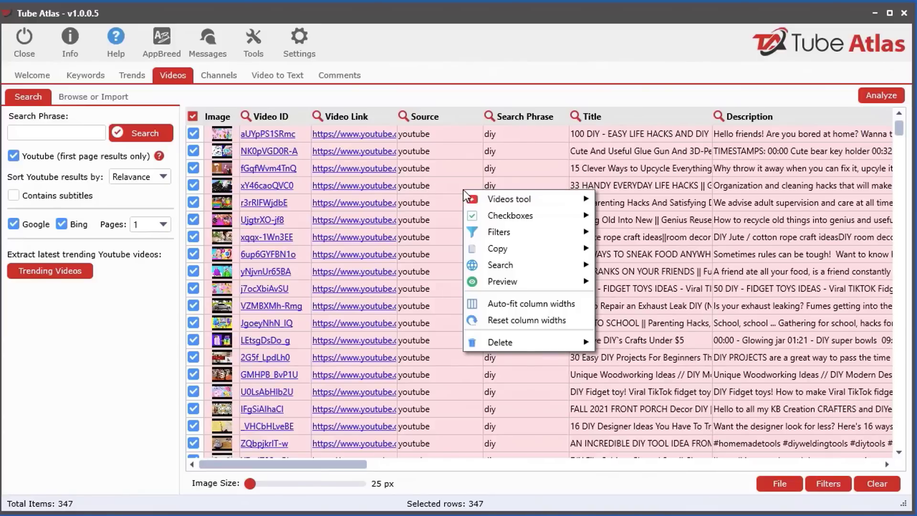
{"action": "mouse_move", "coordinate": [542, 200]}
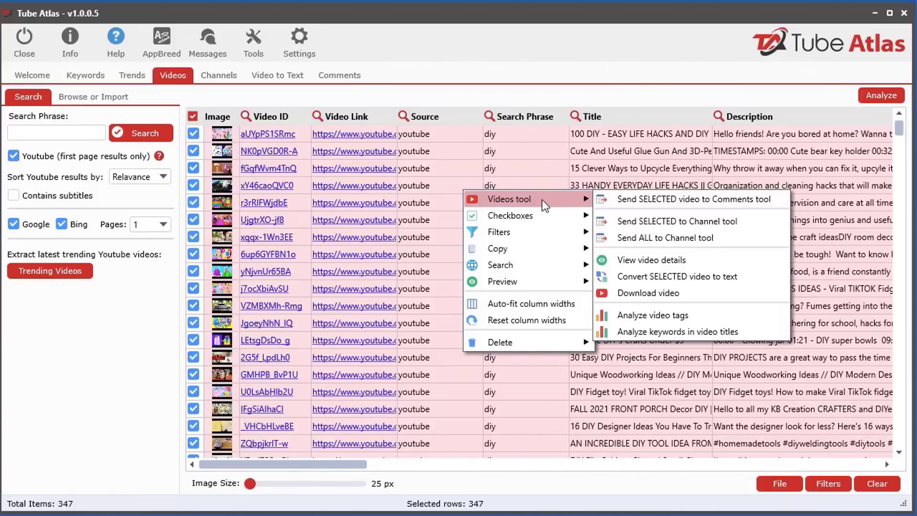
{"action": "left_click", "coordinate": [670, 313]}
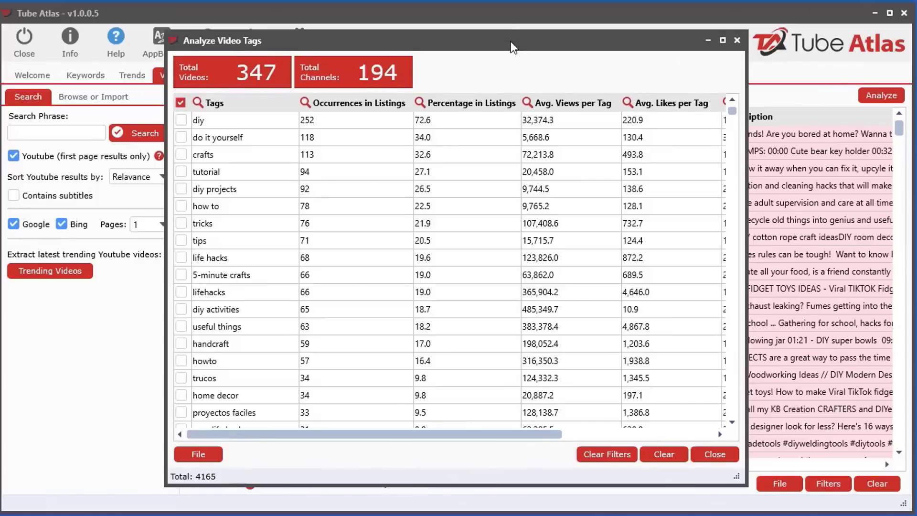
{"action": "left_click_drag", "start_coordinate": [513, 46], "coordinate": [350, 17]}
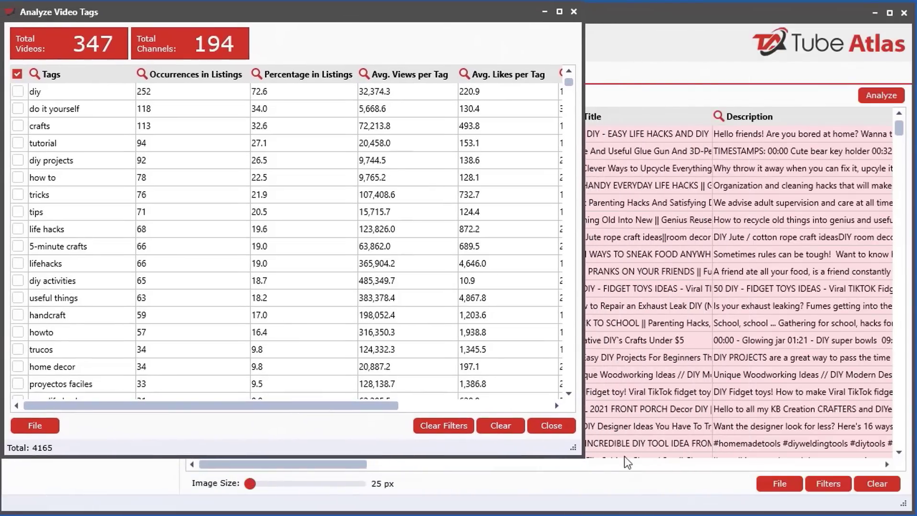
{"action": "left_click_drag", "start_coordinate": [572, 448], "coordinate": [900, 498]}
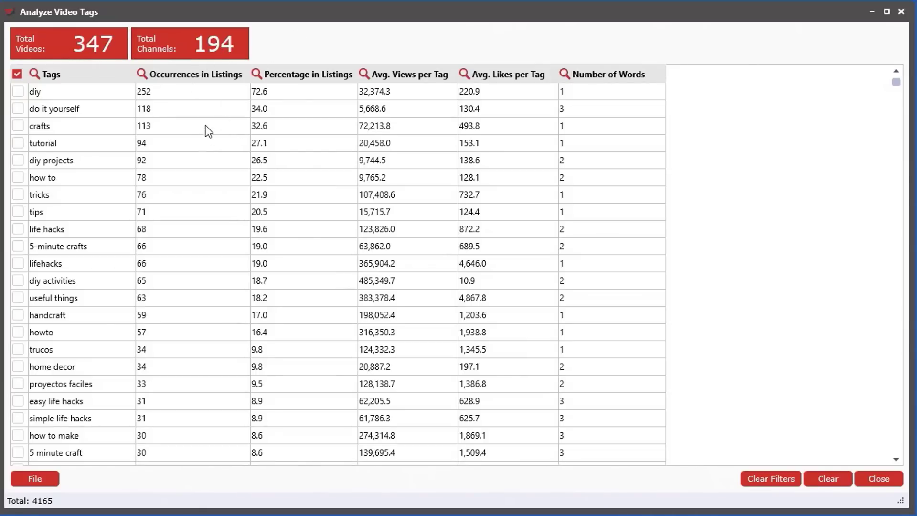
Examine the most common tags and the diy tag's occurrences, percentage in listings and average views
{"action": "left_click", "coordinate": [62, 95]}
{"action": "left_click", "coordinate": [72, 109]}
{"action": "left_click", "coordinate": [54, 93]}
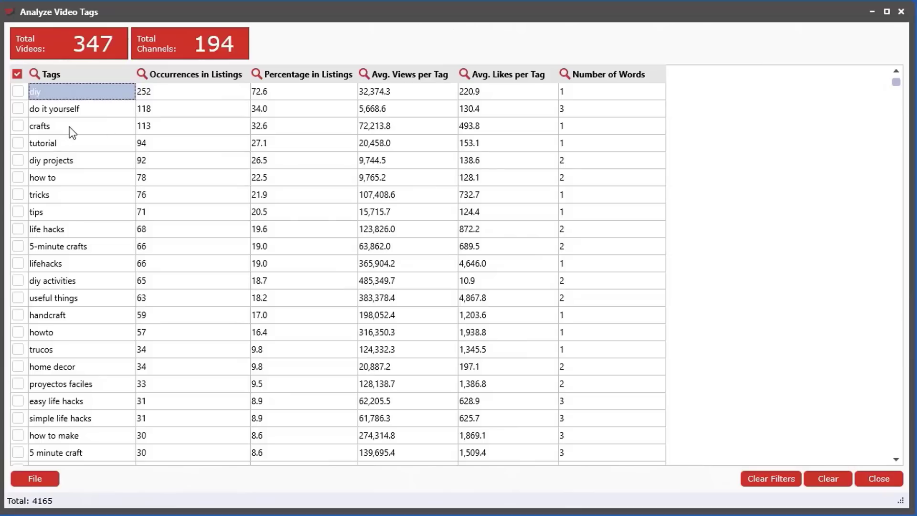
{"action": "left_click_drag", "start_coordinate": [69, 127], "coordinate": [75, 179]}
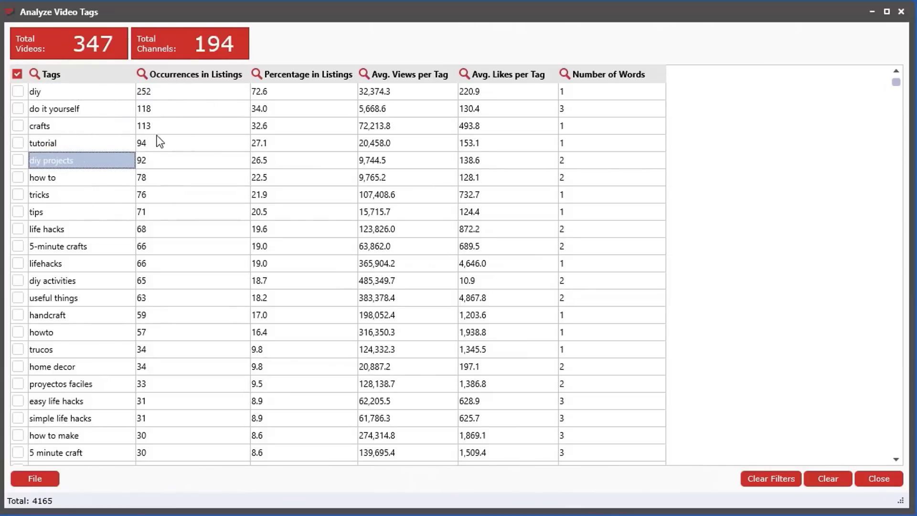
{"action": "left_click", "coordinate": [178, 77]}
{"action": "left_click", "coordinate": [177, 75]}
{"action": "left_click", "coordinate": [176, 74]}
{"action": "left_click", "coordinate": [165, 94]}
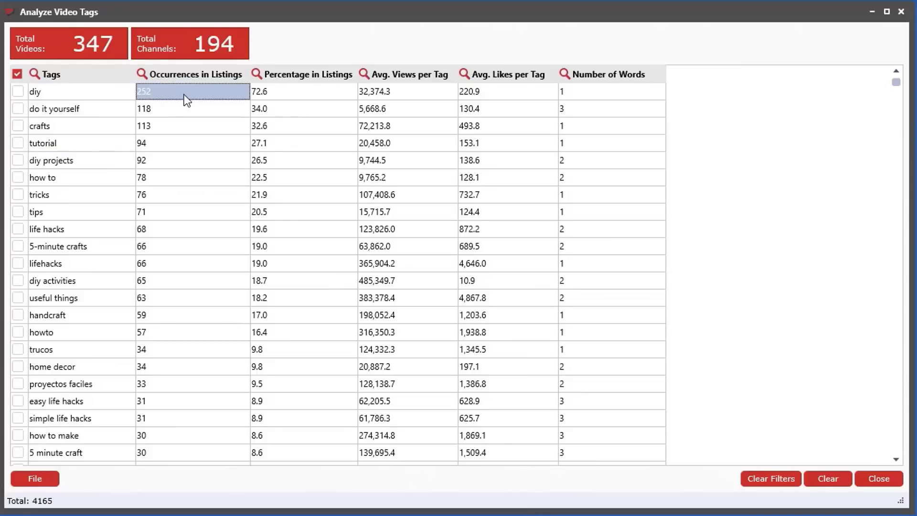
{"action": "left_click", "coordinate": [285, 94]}
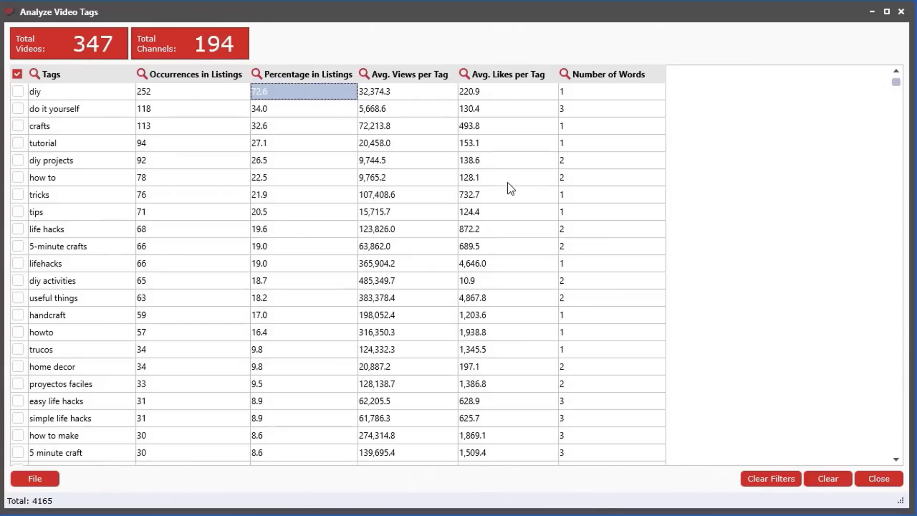
{"action": "left_click", "coordinate": [94, 90]}
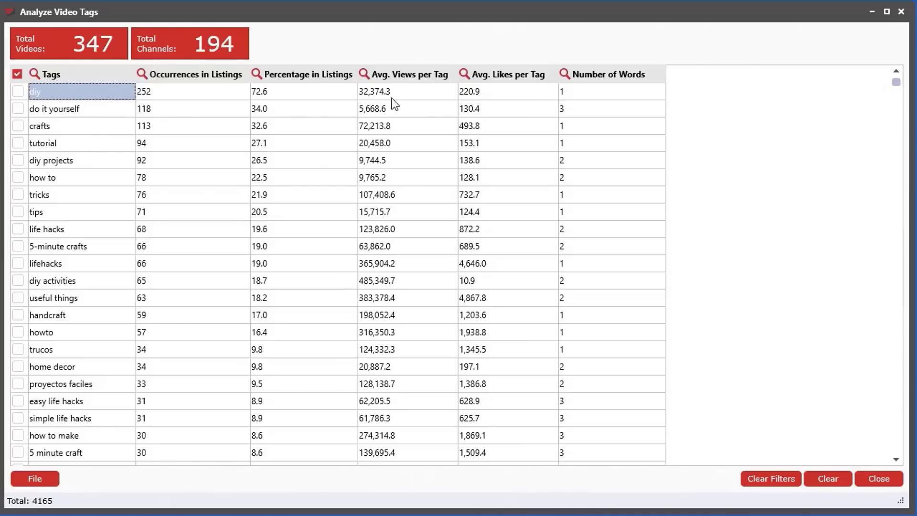
{"action": "left_click", "coordinate": [413, 96]}
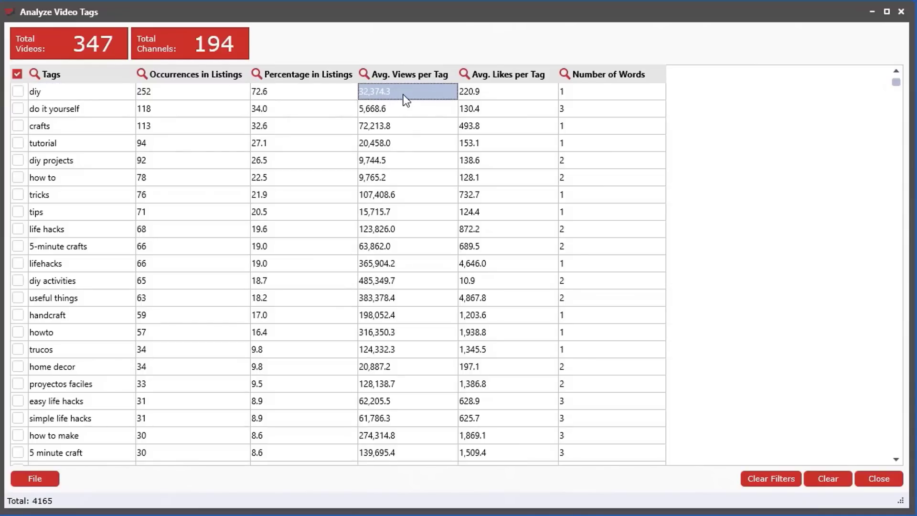
Move the tag analysis window aside to review the first video's title, tags, views and likes, and bring it back
{"action": "left_click_drag", "start_coordinate": [400, 21], "coordinate": [420, 427]}
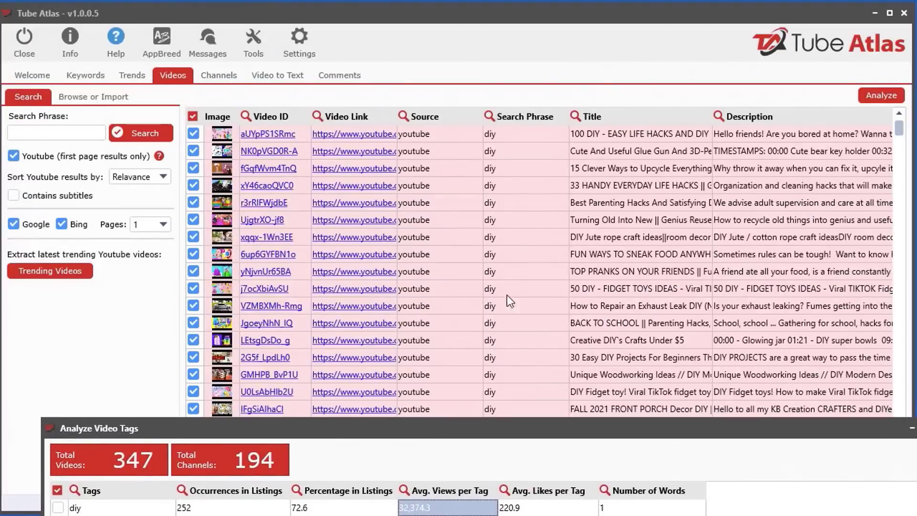
{"action": "left_click", "coordinate": [626, 136]}
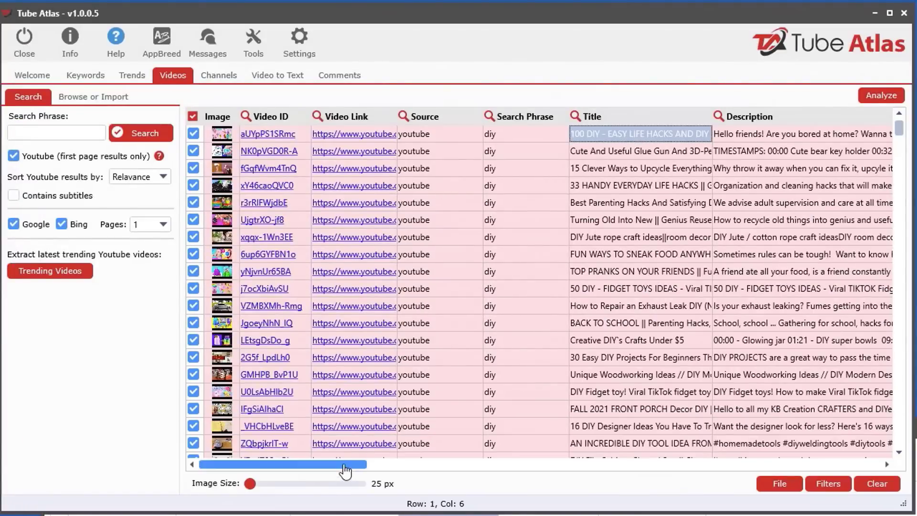
{"action": "left_click_drag", "start_coordinate": [346, 464], "coordinate": [859, 466]}
{"action": "left_click", "coordinate": [671, 135]}
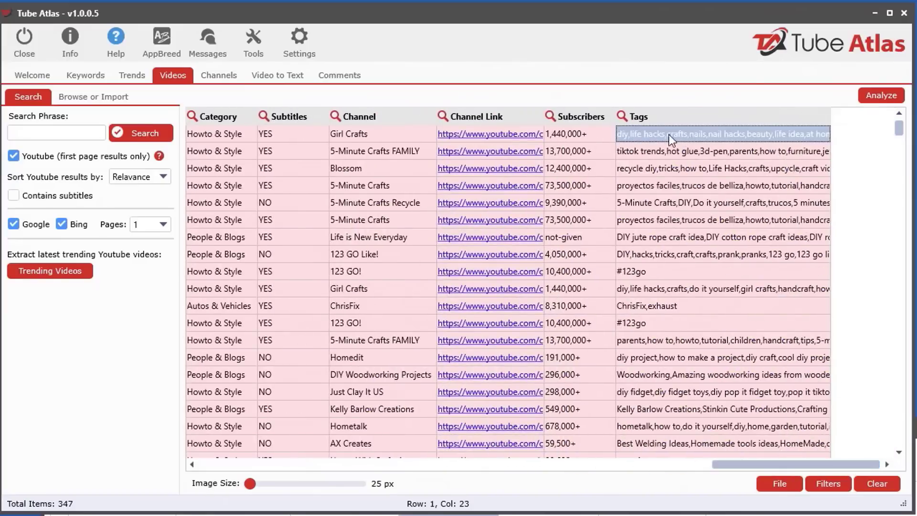
{"action": "left_click_drag", "start_coordinate": [749, 468], "coordinate": [482, 471]}
{"action": "left_click", "coordinate": [210, 132]}
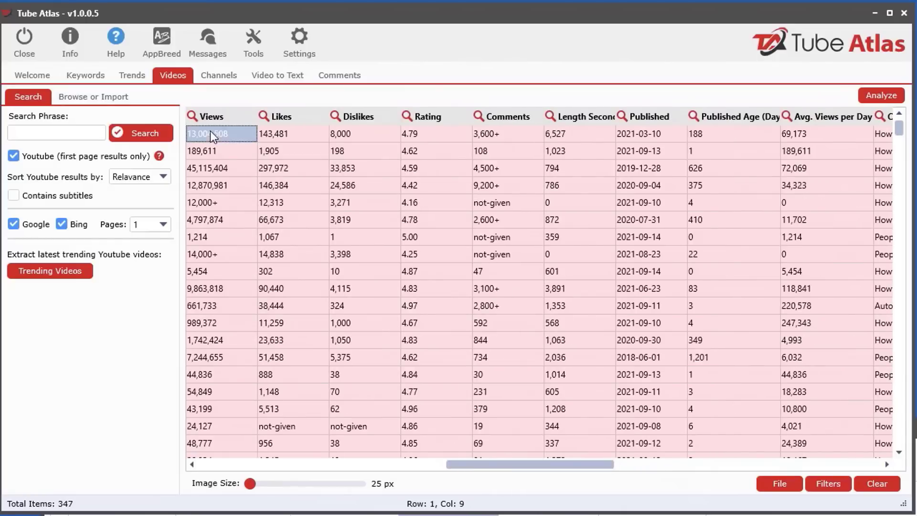
{"action": "left_click", "coordinate": [283, 134]}
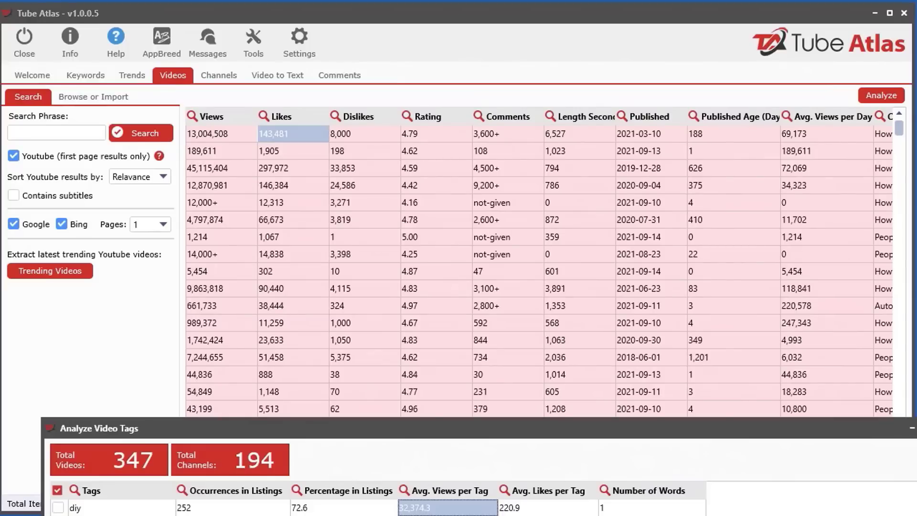
{"action": "left_click_drag", "start_coordinate": [712, 429], "coordinate": [610, 14]}
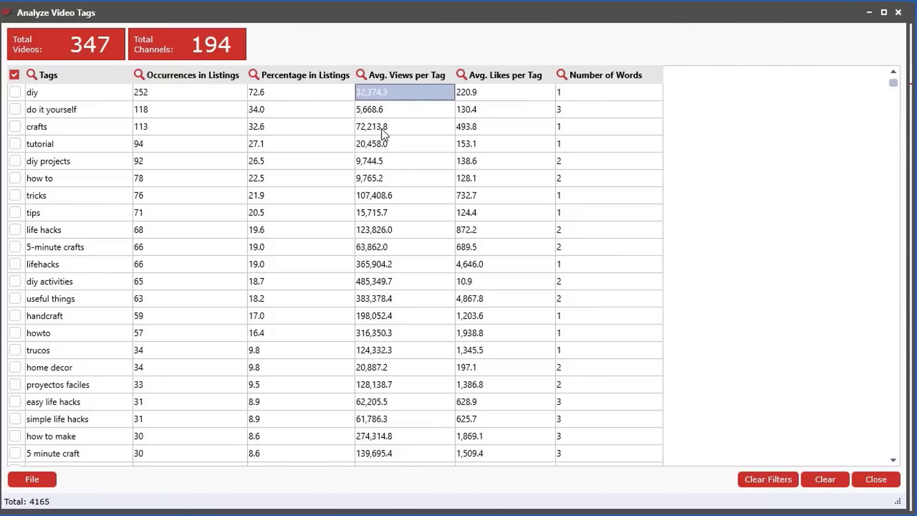
Sort the tag list by average views per tag, highest first
{"action": "left_click", "coordinate": [408, 75]}
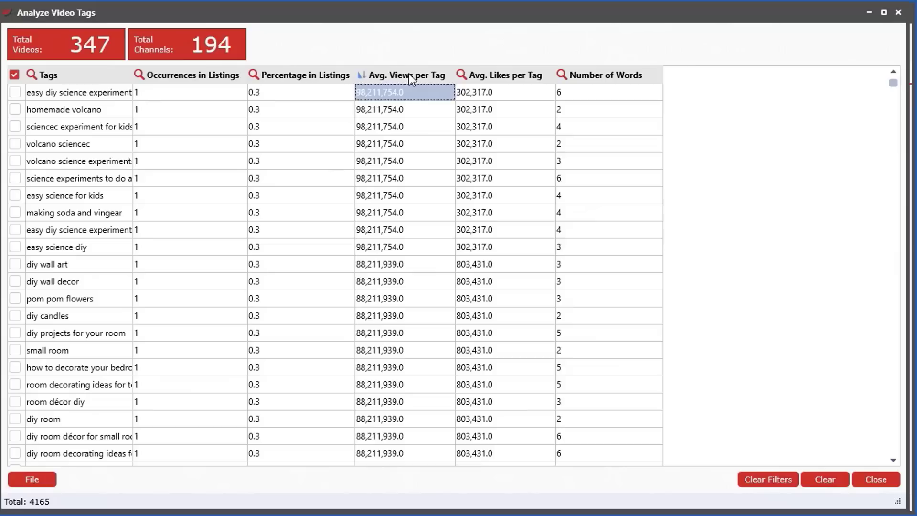
{"action": "left_click", "coordinate": [409, 75]}
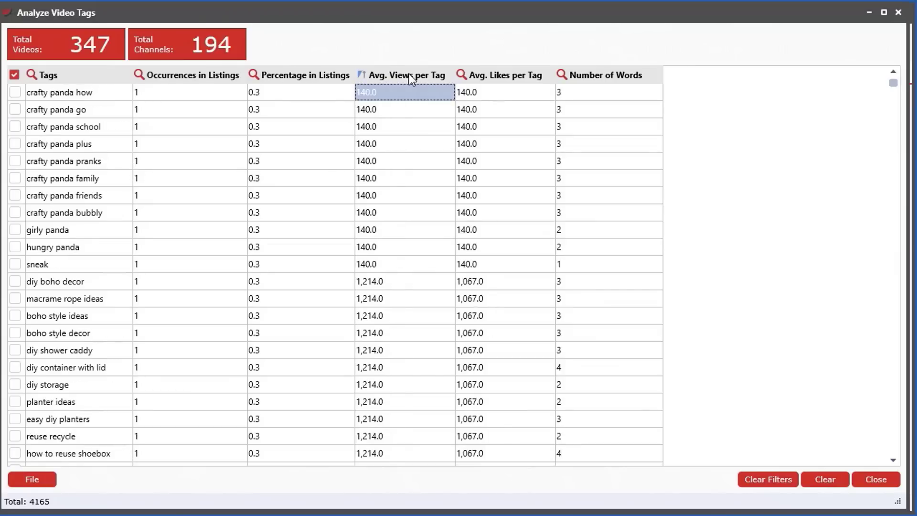
{"action": "left_click", "coordinate": [409, 75]}
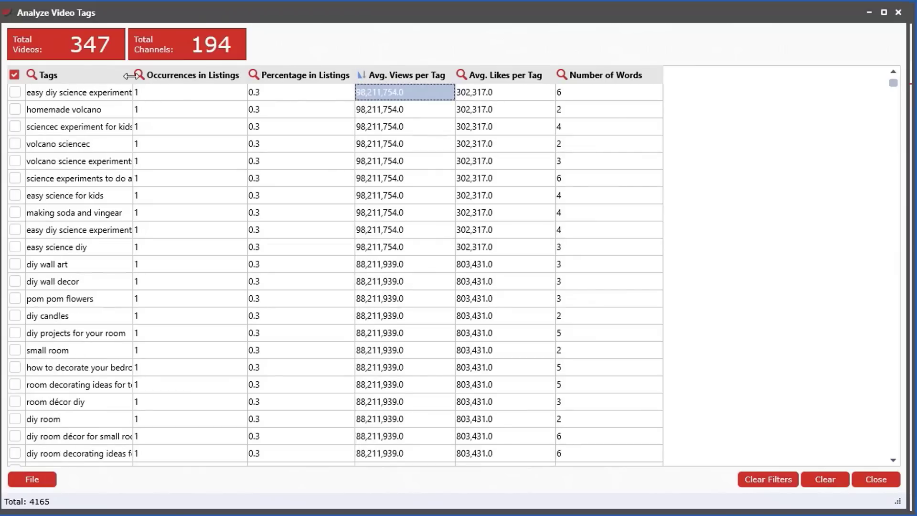
Filter the tag list to tags with more than 50 occurrences in listings
{"action": "left_click", "coordinate": [138, 74]}
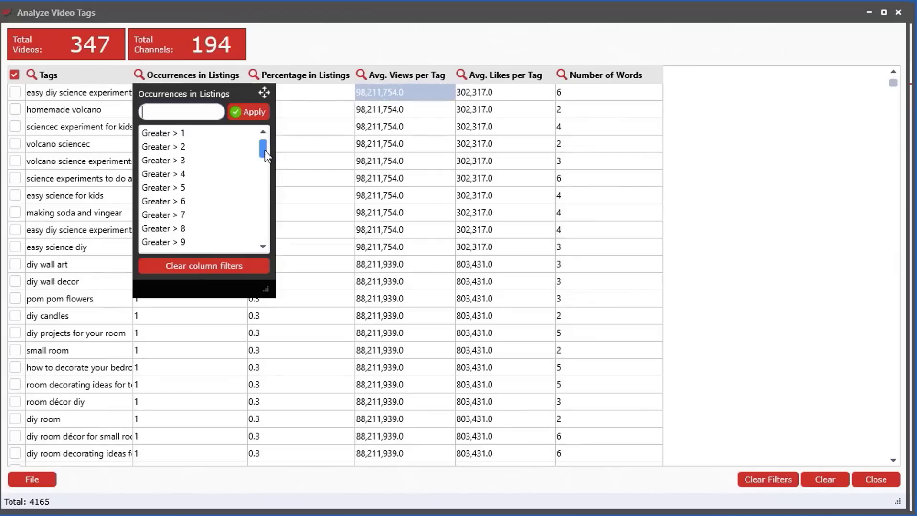
{"action": "left_click", "coordinate": [199, 382]}
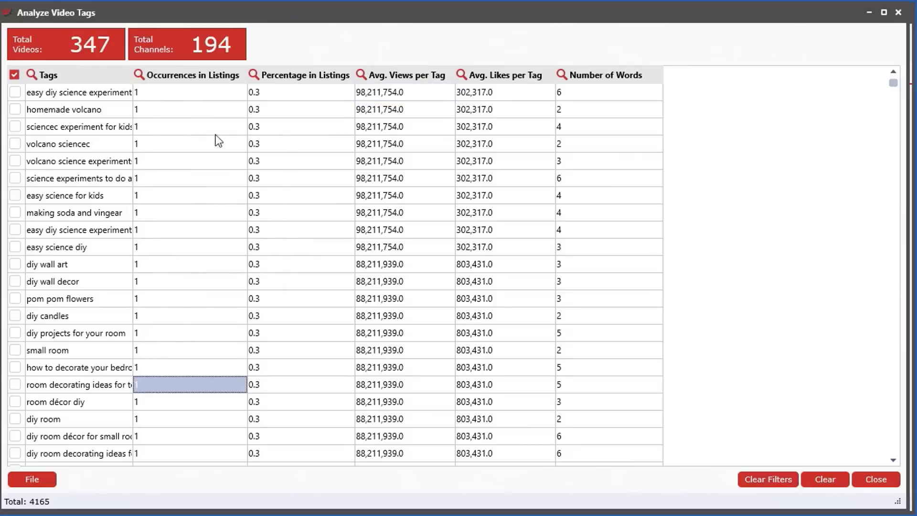
{"action": "left_click", "coordinate": [139, 75]}
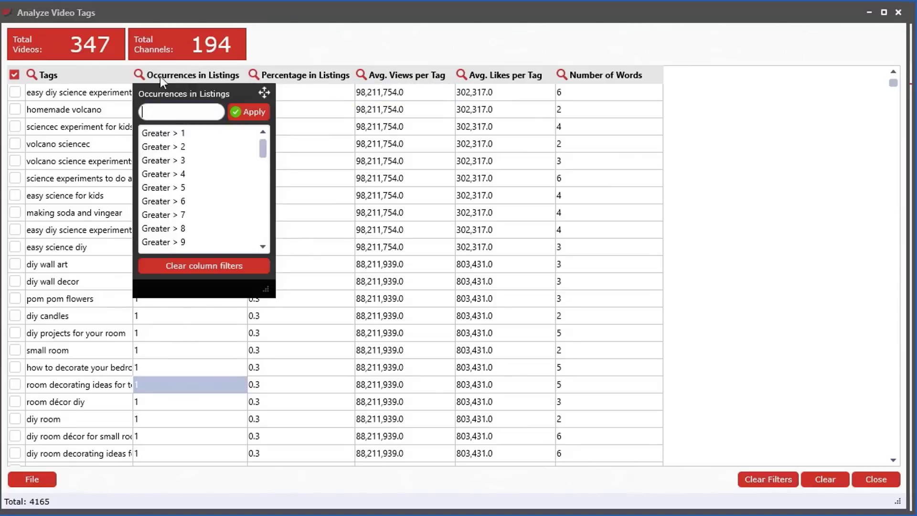
{"action": "left_click_drag", "start_coordinate": [265, 150], "coordinate": [266, 167]}
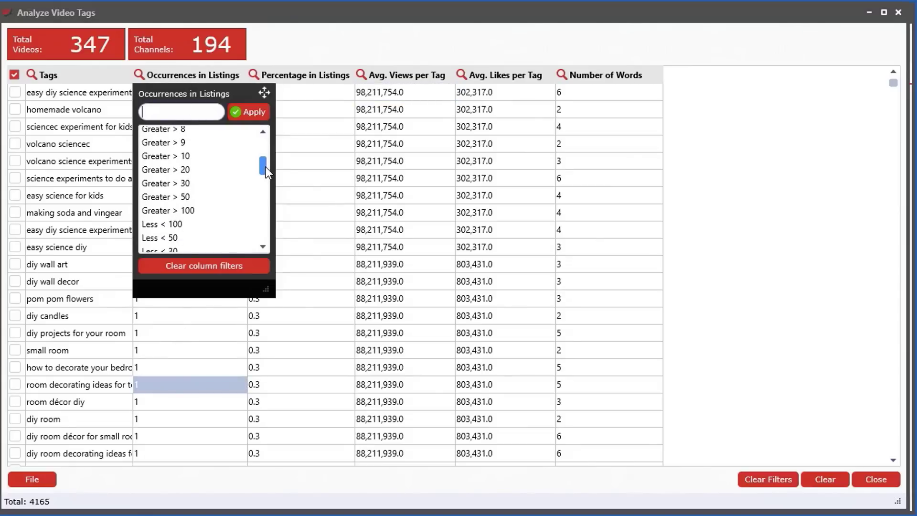
{"action": "left_click", "coordinate": [156, 198]}
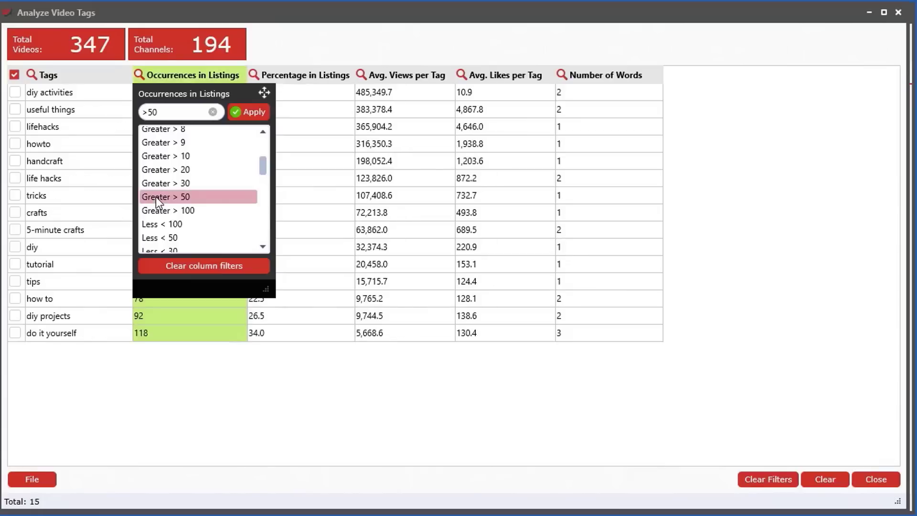
{"action": "left_click", "coordinate": [261, 408]}
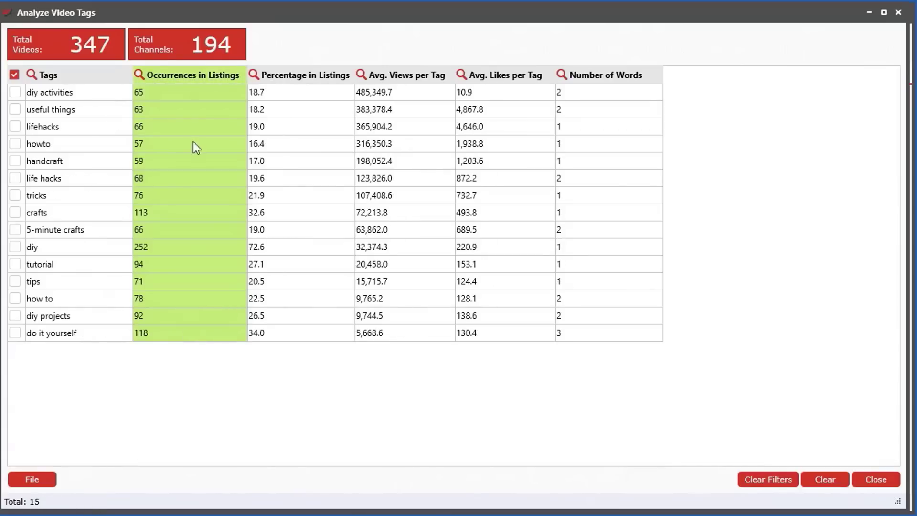
{"action": "left_click", "coordinate": [138, 75]}
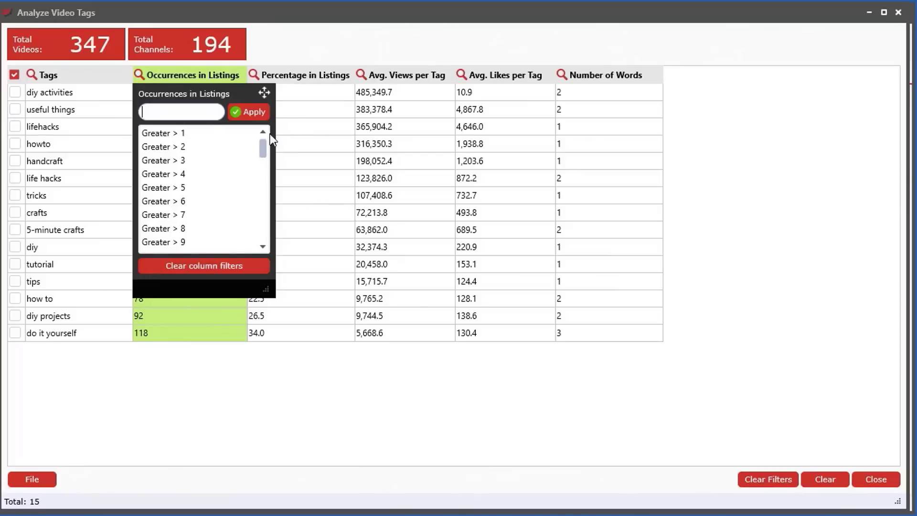
{"action": "mouse_move", "coordinate": [263, 140]}
{"action": "left_mouse_down"}
{"action": "mouse_move", "coordinate": [263, 181]}
{"action": "mouse_move", "coordinate": [265, 136]}
{"action": "left_mouse_up"}
{"action": "left_click", "coordinate": [349, 197]}
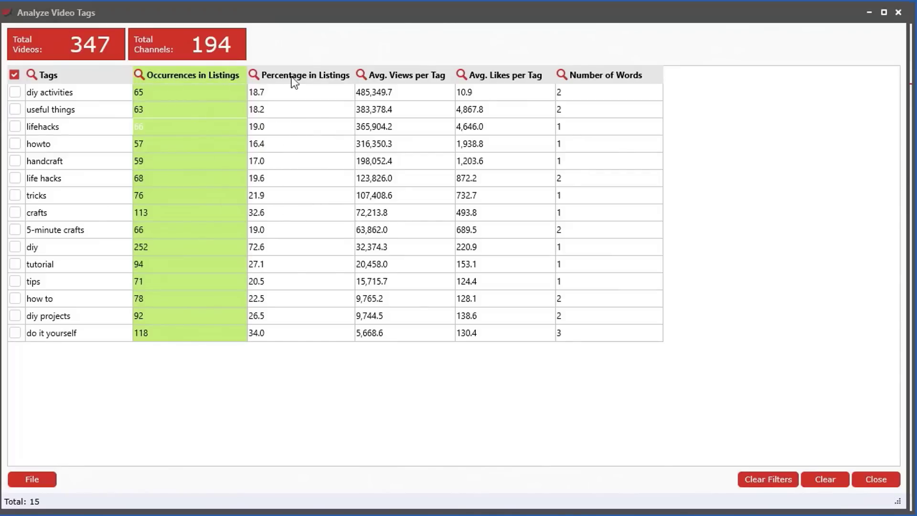
Sort the filtered tags by average views, highest first, and compare the diy activities and diy tags
{"action": "left_click", "coordinate": [412, 76]}
{"action": "left_click", "coordinate": [412, 78]}
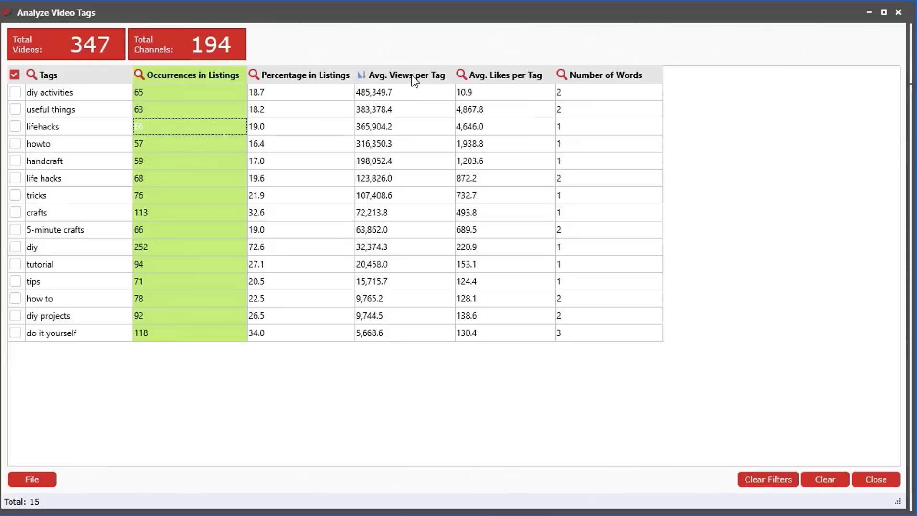
{"action": "left_click", "coordinate": [411, 91]}
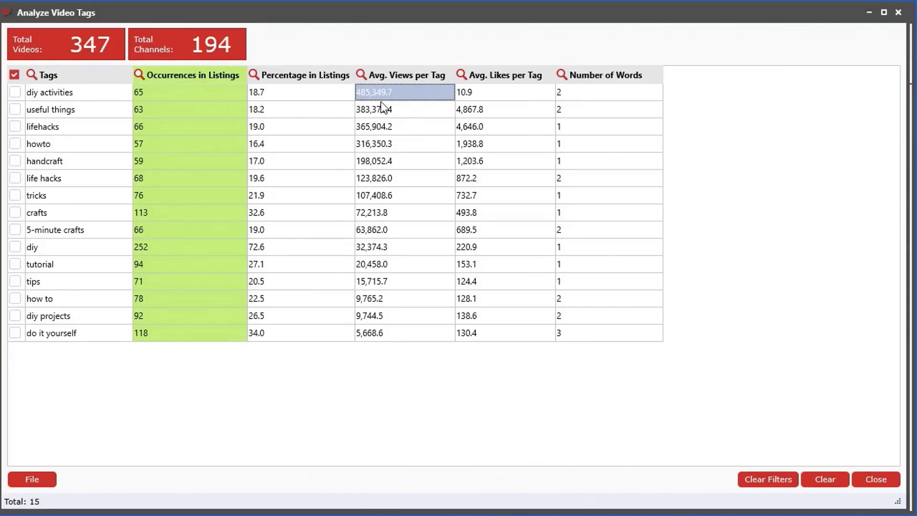
{"action": "left_click", "coordinate": [67, 94]}
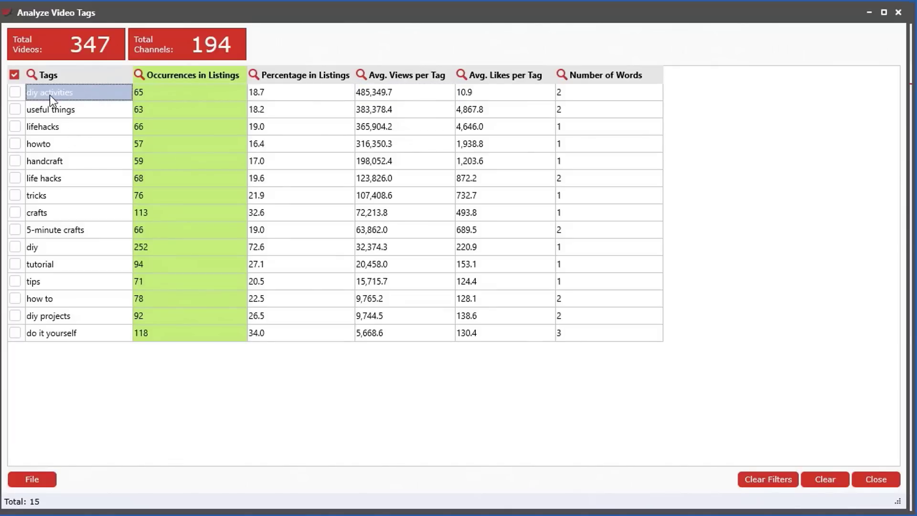
{"action": "left_click", "coordinate": [69, 247]}
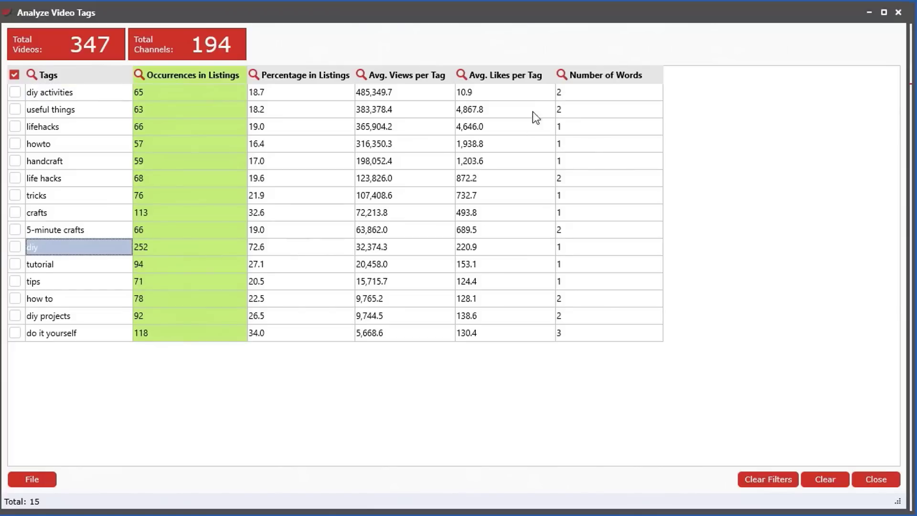
Check the average likes of the diy activities tag and sort the filtered tags by average likes, lowest first
{"action": "left_click", "coordinate": [481, 95]}
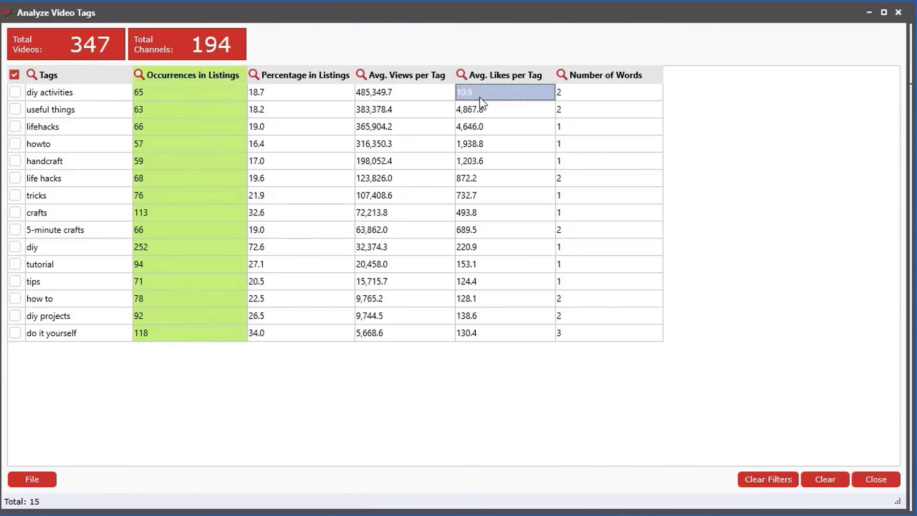
{"action": "left_click", "coordinate": [500, 75]}
{"action": "left_click", "coordinate": [499, 75]}
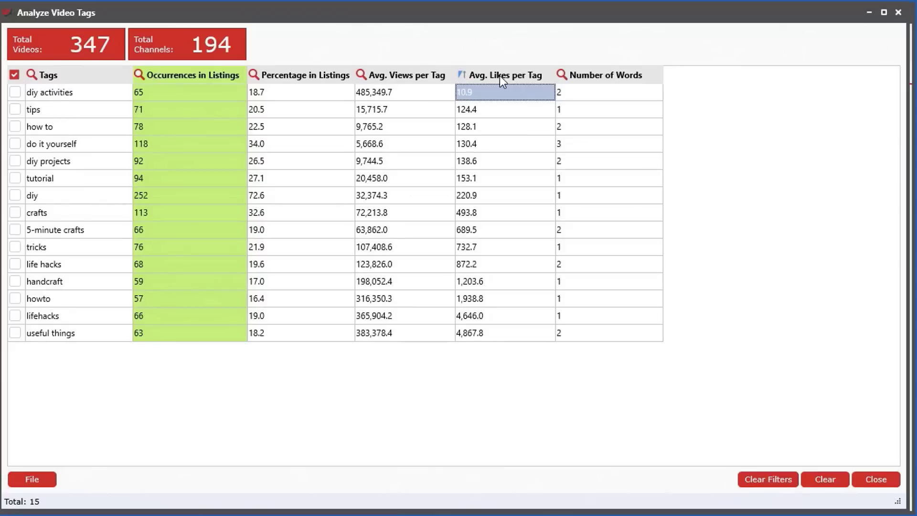
Sort the filtered tags by average likes, highest first, and review the useful things, lifehacks and howto tags
{"action": "left_click", "coordinate": [500, 75]}
{"action": "left_click", "coordinate": [90, 96]}
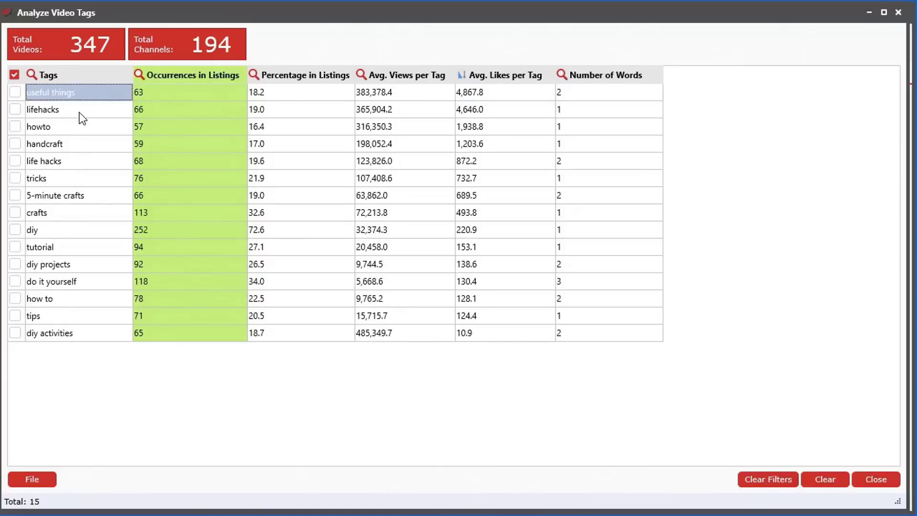
{"action": "left_click", "coordinate": [81, 114]}
{"action": "left_click", "coordinate": [73, 126]}
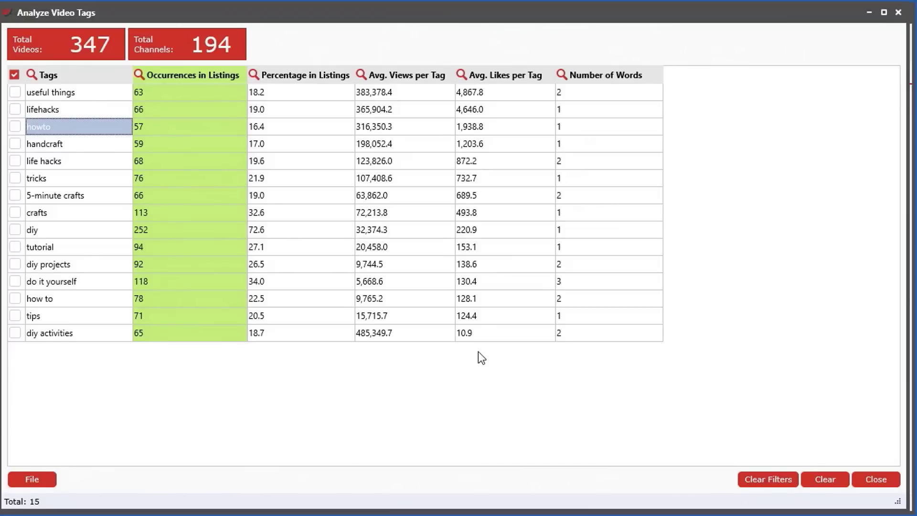
Highlight all the filtered tag names from useful things down to diy activities
{"action": "left_click", "coordinate": [93, 92]}
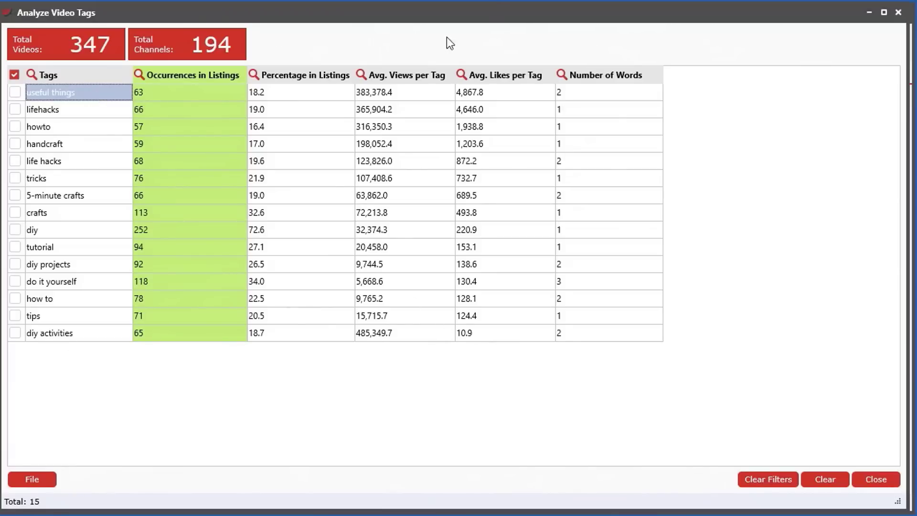
{"action": "left_click", "coordinate": [75, 110], "text": "ctrl"}
{"action": "left_click", "coordinate": [82, 129], "text": "ctrl"}
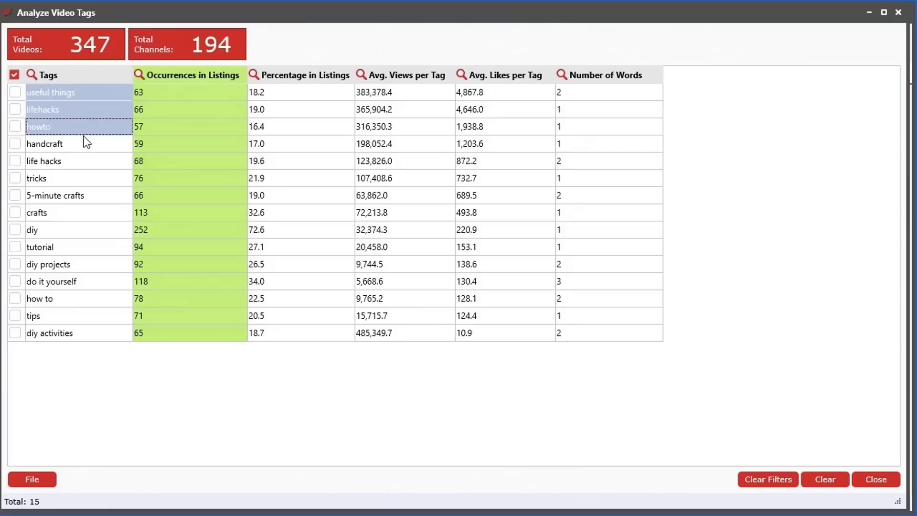
{"action": "left_click", "coordinate": [81, 147], "text": "ctrl"}
{"action": "left_click", "coordinate": [82, 165], "text": "ctrl"}
{"action": "left_click", "coordinate": [82, 178], "text": "ctrl"}
{"action": "left_click", "coordinate": [82, 127], "text": "ctrl"}
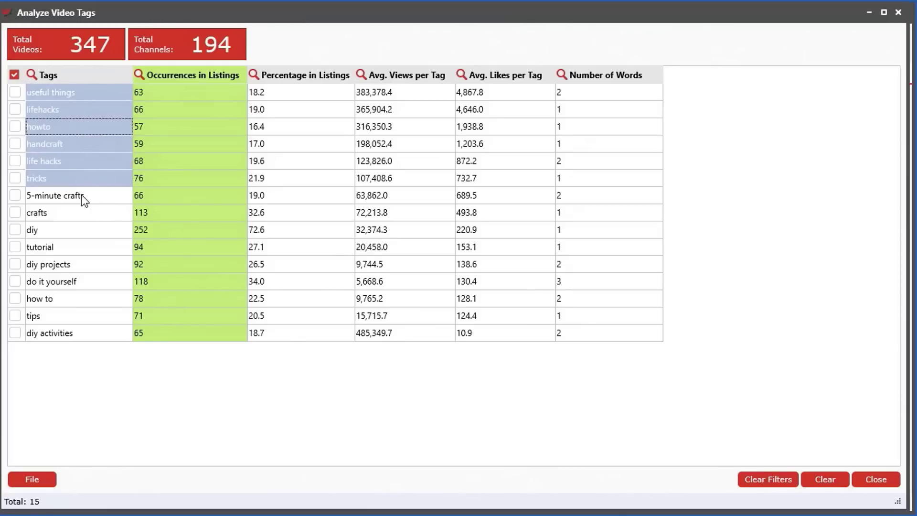
{"action": "left_click", "coordinate": [81, 195], "text": "ctrl"}
{"action": "left_click", "coordinate": [81, 212], "text": "ctrl"}
{"action": "left_click", "coordinate": [87, 232], "text": "ctrl"}
{"action": "left_click", "coordinate": [87, 249], "text": "ctrl"}
{"action": "left_click", "coordinate": [87, 267], "text": "ctrl"}
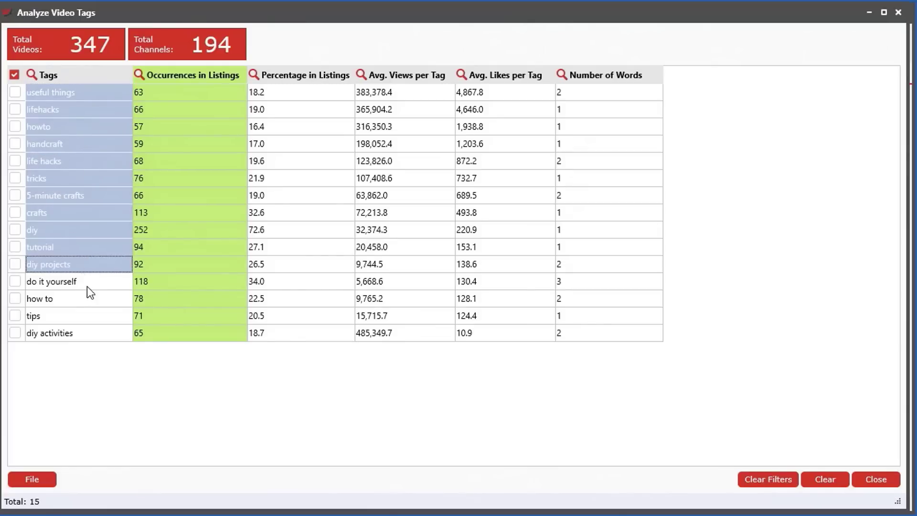
{"action": "left_click", "coordinate": [87, 283], "text": "ctrl"}
{"action": "left_click", "coordinate": [88, 299], "text": "ctrl"}
{"action": "left_click", "coordinate": [88, 317], "text": "ctrl"}
{"action": "left_click", "coordinate": [89, 335], "text": "ctrl"}
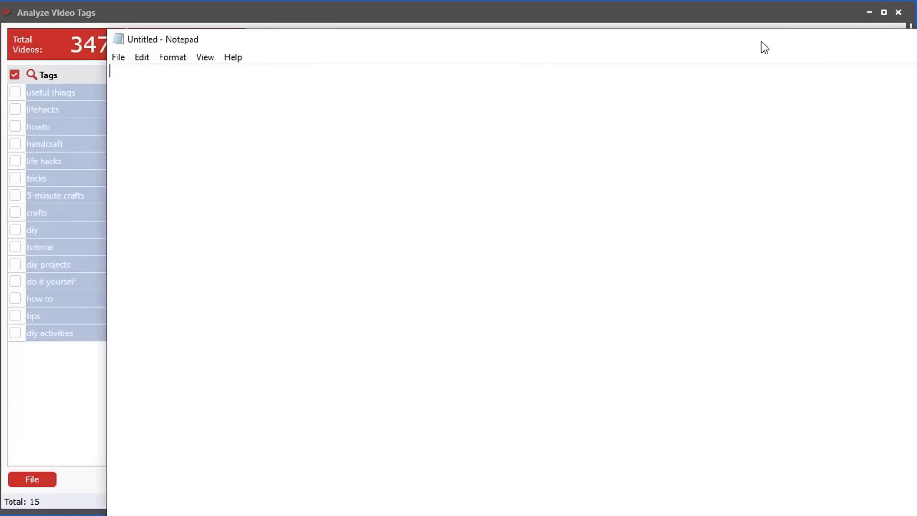
Paste the highlighted tags into a blank Notepad document and move it aside to uncover the tag table
{"action": "right_click", "coordinate": [184, 91]}
{"action": "left_click", "coordinate": [219, 158]}
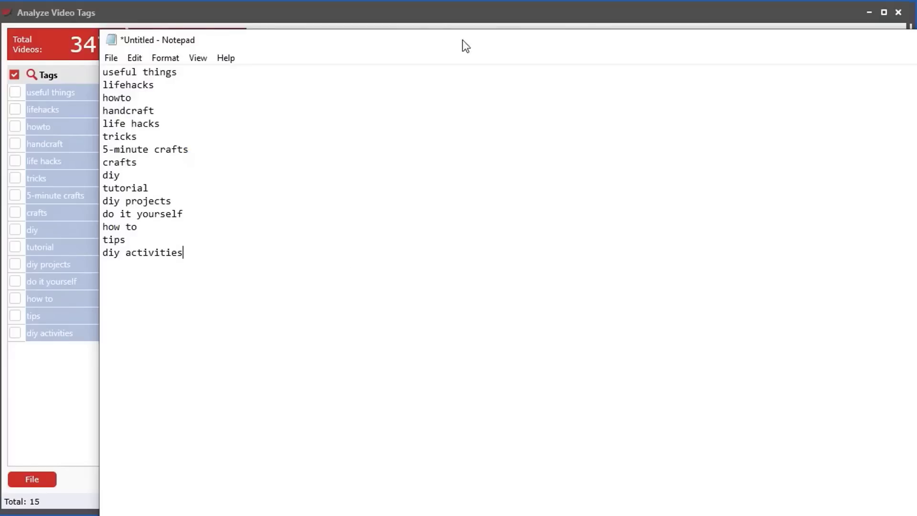
{"action": "left_click_drag", "start_coordinate": [372, 41], "coordinate": [492, 73]}
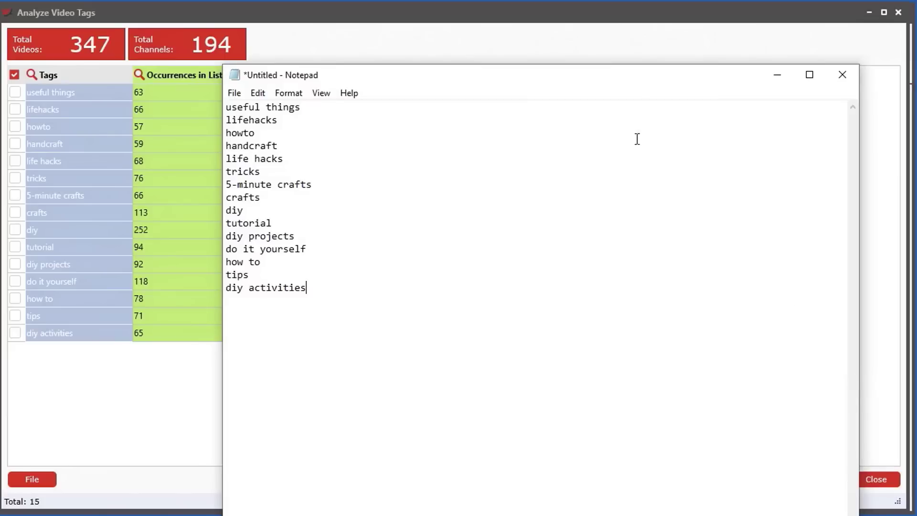
{"action": "left_click_drag", "start_coordinate": [635, 66], "coordinate": [685, 108]}
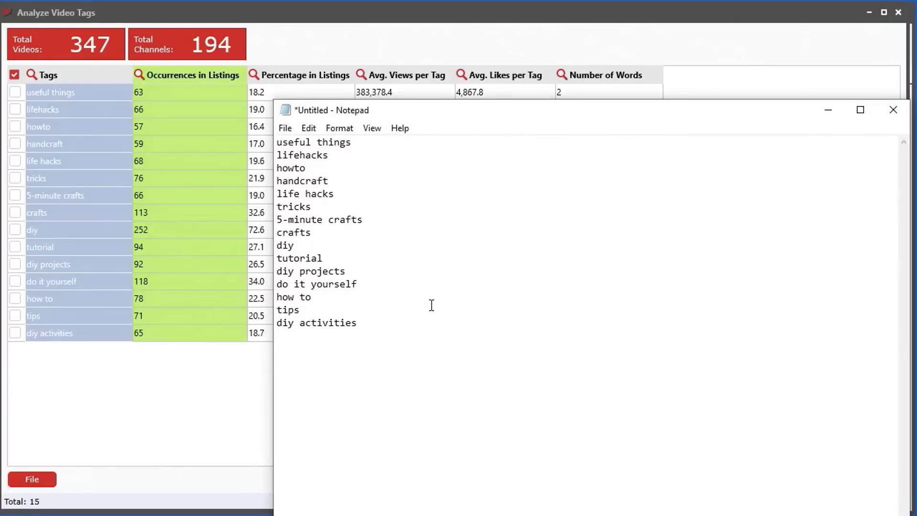
{"action": "left_click_drag", "start_coordinate": [419, 111], "coordinate": [794, 108]}
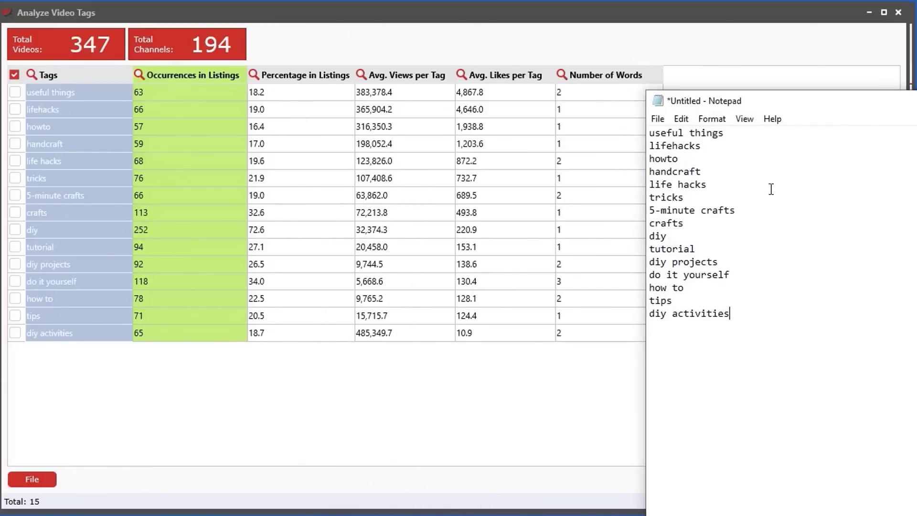
{"action": "left_click_drag", "start_coordinate": [786, 103], "coordinate": [916, 104]}
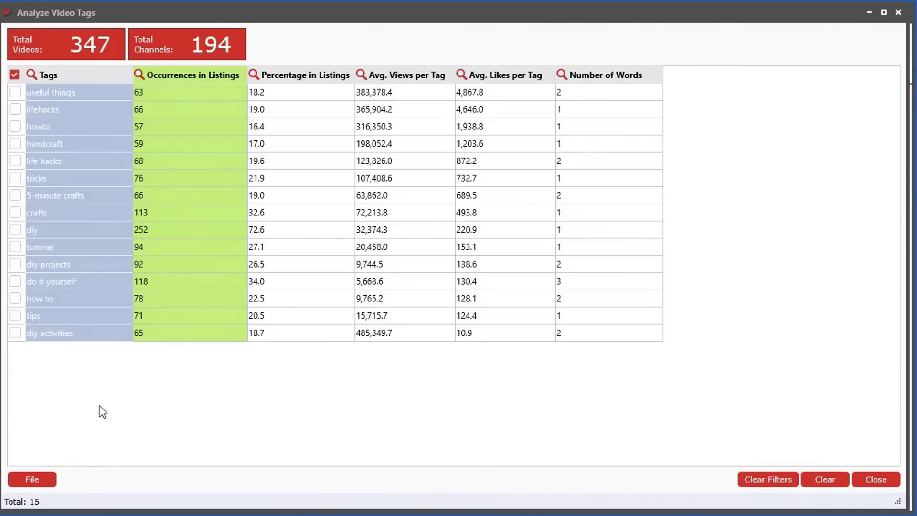
Reposition the tag analysis window so its export options fit on screen, and copy all tags to the clipboard
{"action": "left_click", "coordinate": [417, 20]}
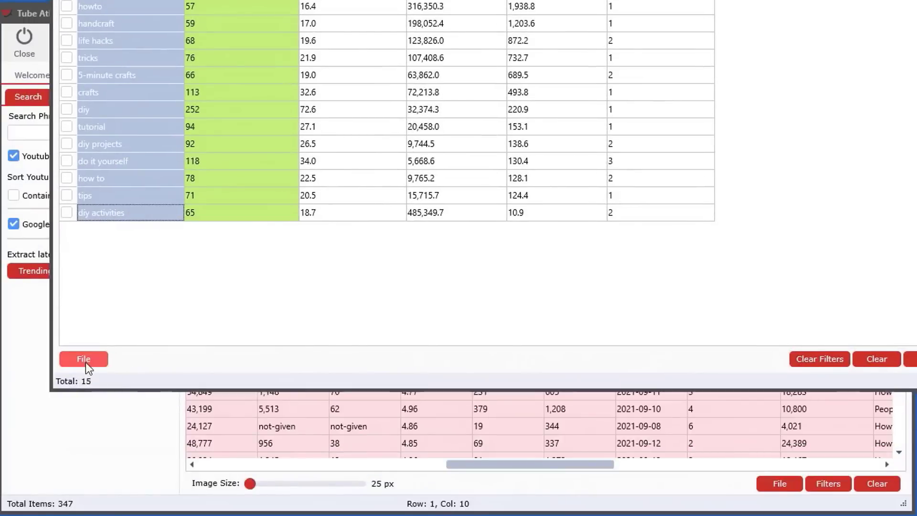
{"action": "left_click", "coordinate": [85, 362]}
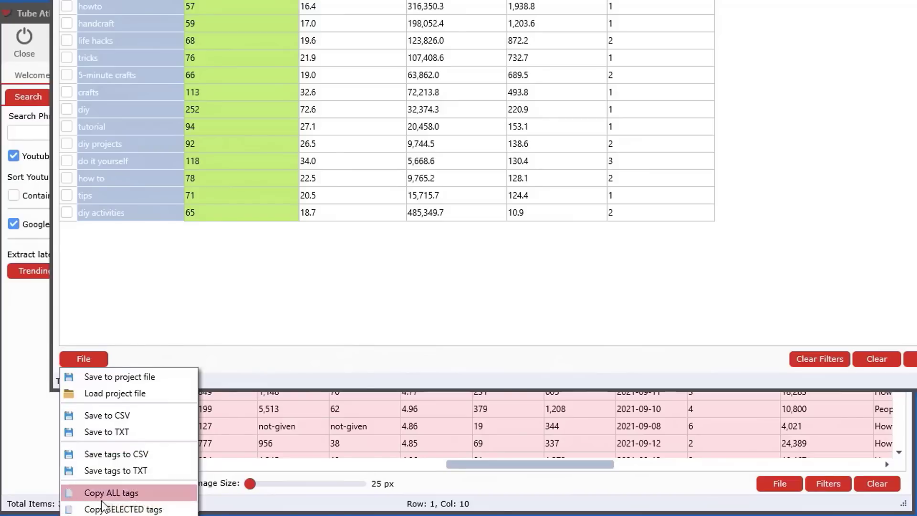
{"action": "left_click", "coordinate": [530, 75]}
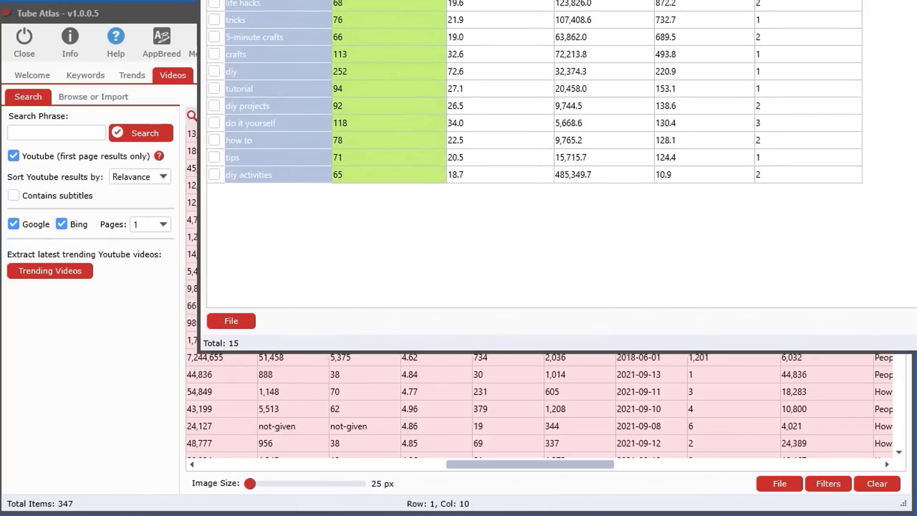
{"action": "left_click", "coordinate": [237, 315]}
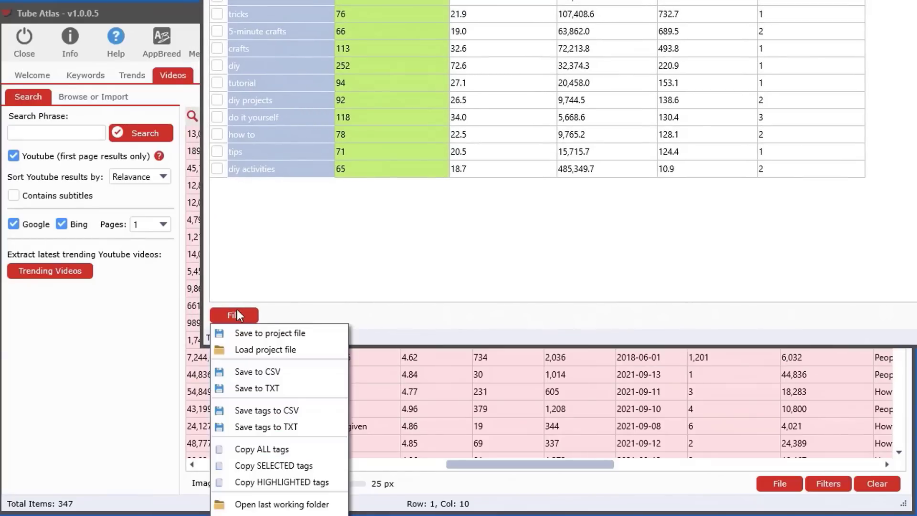
{"action": "left_click", "coordinate": [276, 454]}
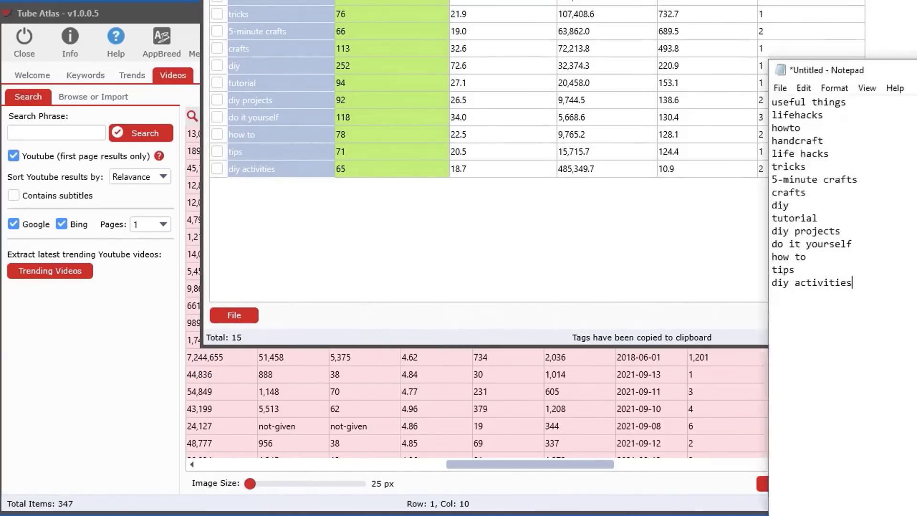
Paste the copied tags into Notepad below the first list, separated by a blank line, and return to Tube Atlas
{"action": "left_click_drag", "start_coordinate": [916, 70], "coordinate": [696, 34]}
{"action": "key", "text": "Return"}
{"action": "key", "text": "Return"}
{"action": "key", "text": "ctrl+v"}
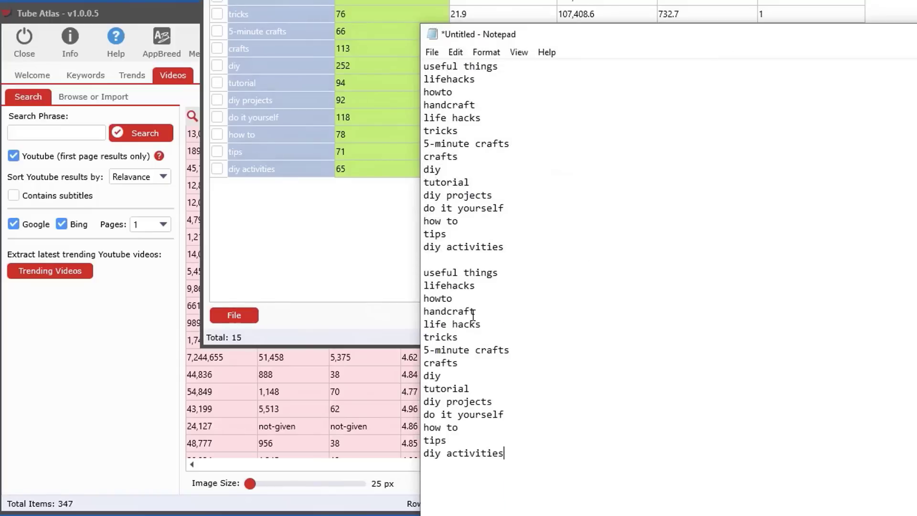
{"action": "key", "text": "alt+Tab"}
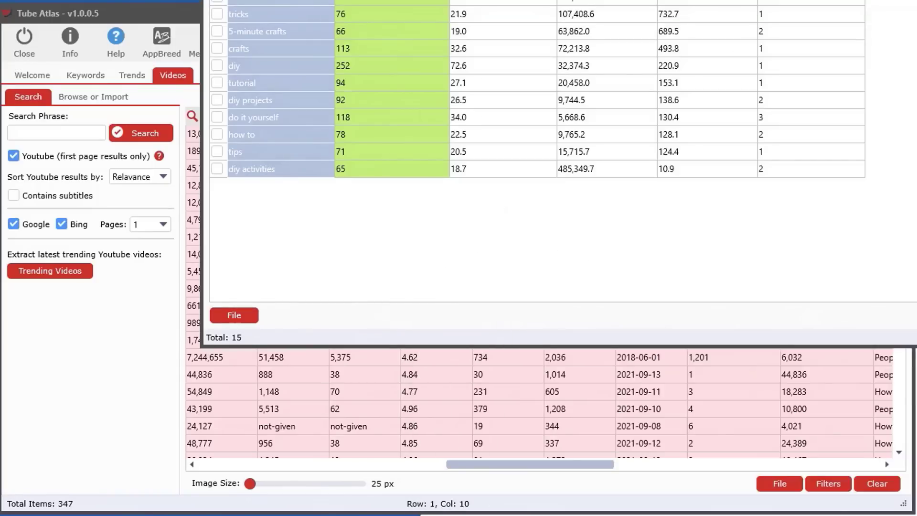
Check the tips and how to tags and open the export options offering a copy of selected tags
{"action": "left_click", "coordinate": [242, 309]}
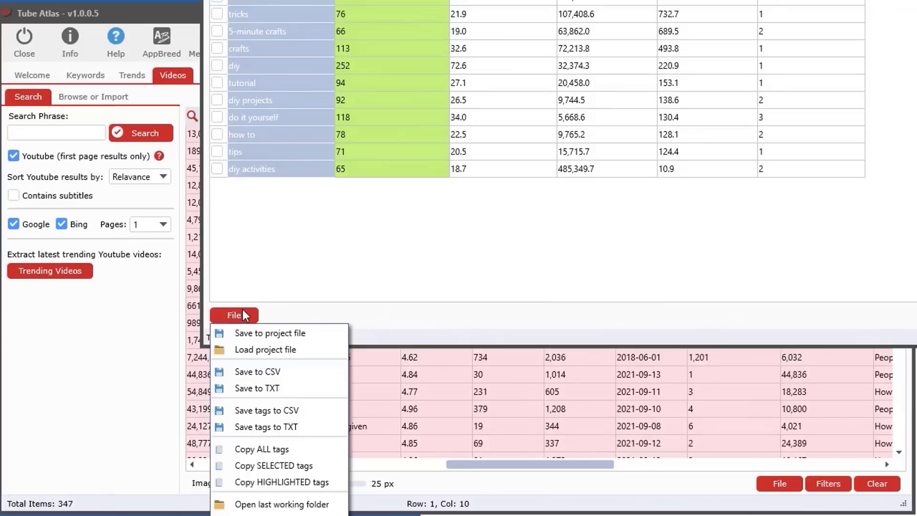
{"action": "left_click", "coordinate": [267, 466]}
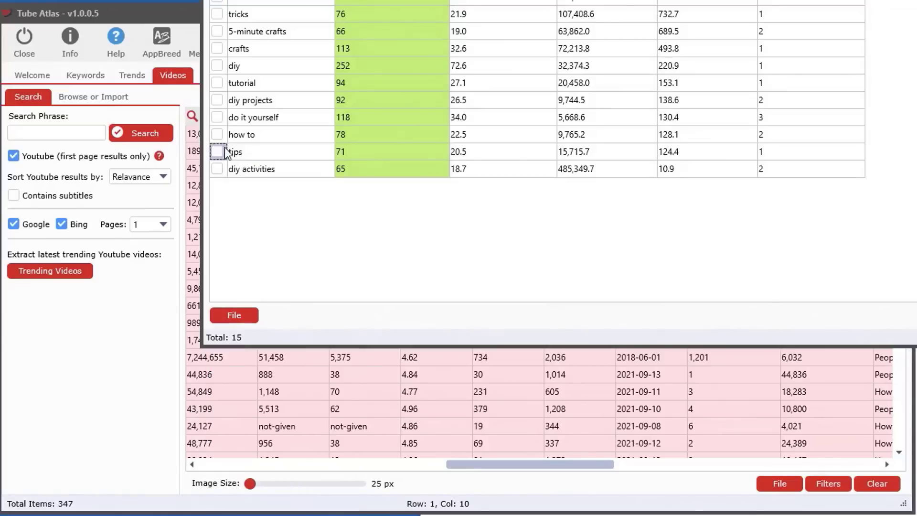
{"action": "left_click", "coordinate": [218, 150]}
{"action": "left_click", "coordinate": [217, 135]}
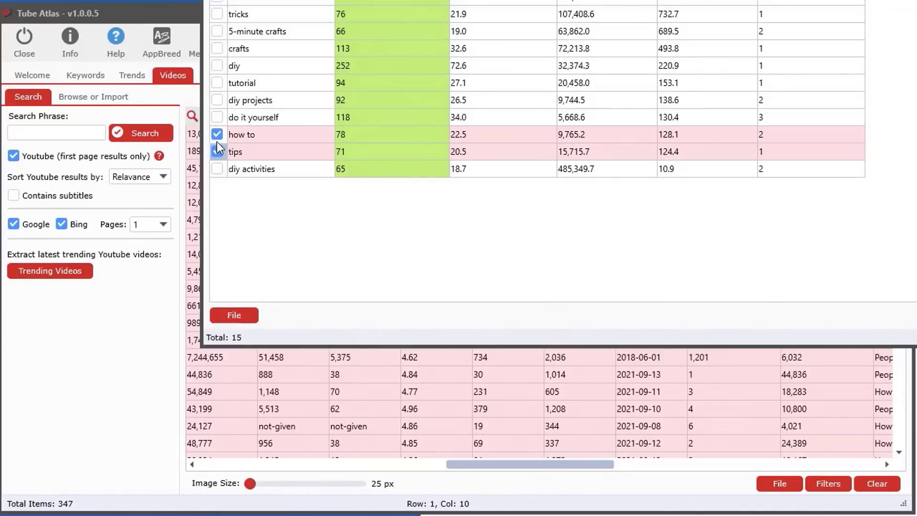
{"action": "left_click", "coordinate": [243, 314]}
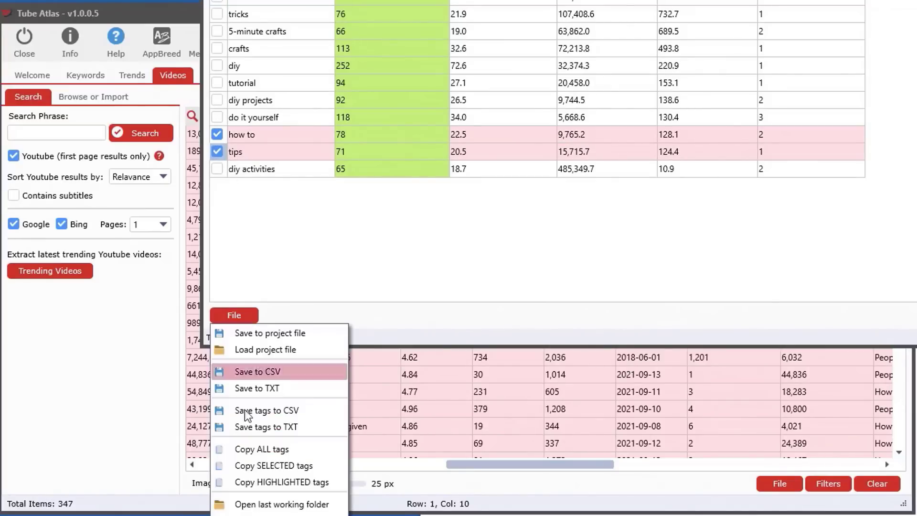
Highlight the 5-minute crafts, diy and tutorial tags and open the export options offering a copy of highlighted tags
{"action": "left_click", "coordinate": [302, 35]}
{"action": "left_click", "coordinate": [287, 67], "text": "ctrl"}
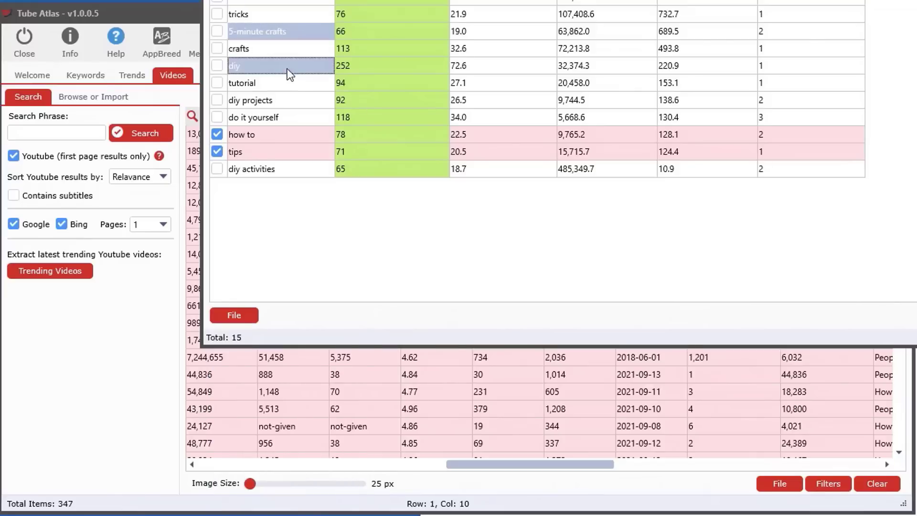
{"action": "left_click", "coordinate": [290, 82], "text": "ctrl"}
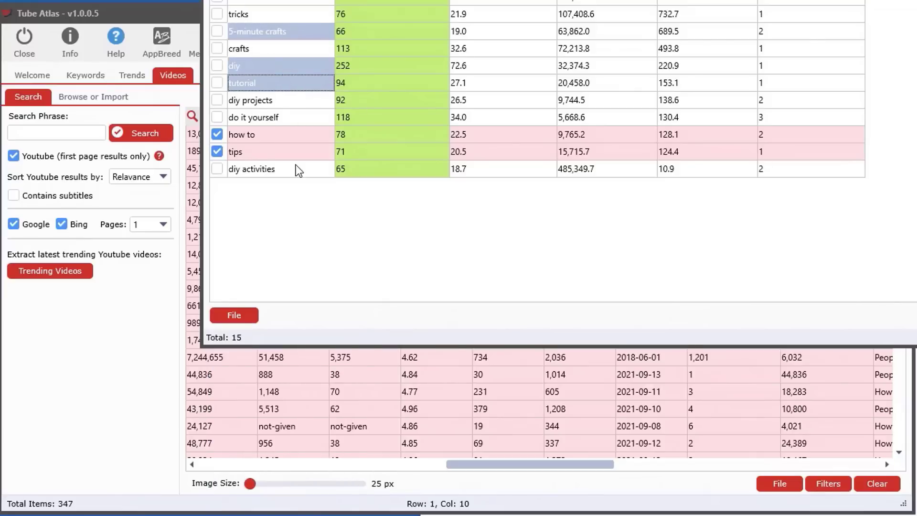
{"action": "left_click", "coordinate": [233, 315]}
{"action": "left_click", "coordinate": [471, 281]}
{"action": "left_click_drag", "start_coordinate": [746, 1], "coordinate": [546, 22]}
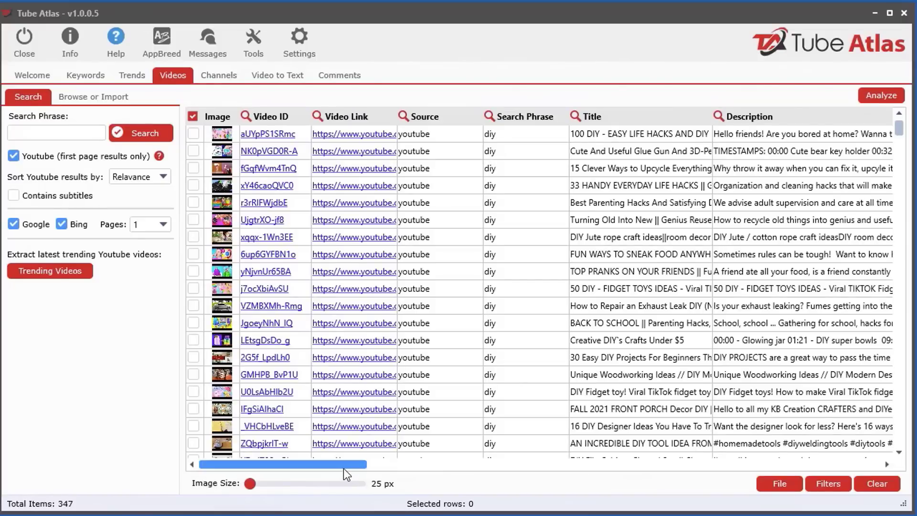
Widen the Title column in the video results and review the columns, including the diy search phrase
{"action": "left_click_drag", "start_coordinate": [356, 468], "coordinate": [446, 464]}
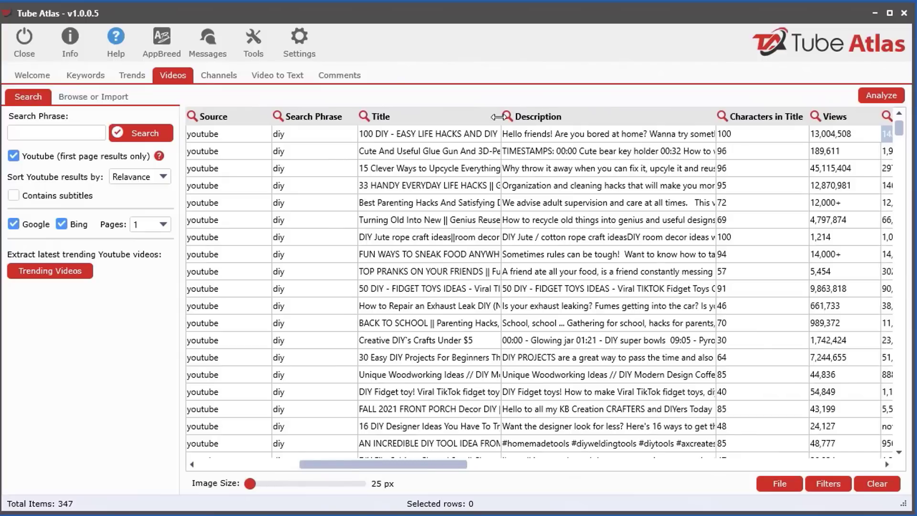
{"action": "left_click_drag", "start_coordinate": [501, 120], "coordinate": [642, 107]}
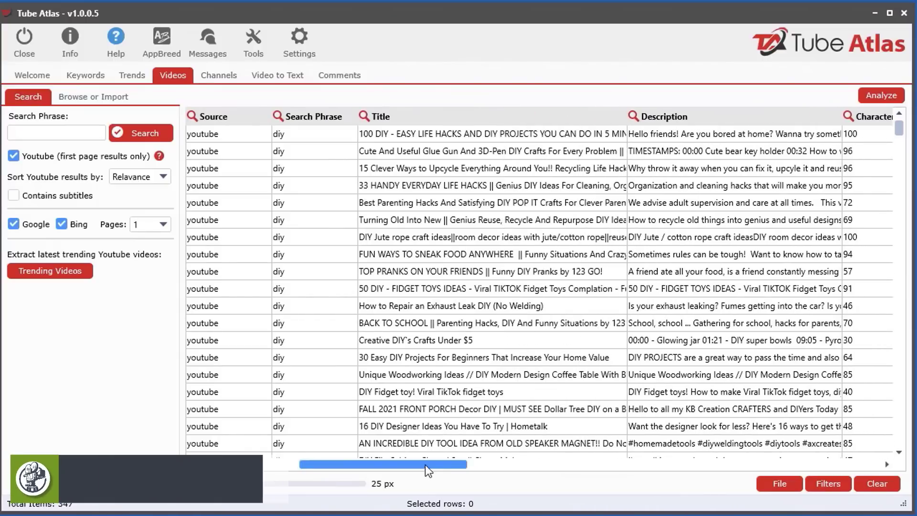
{"action": "left_click_drag", "start_coordinate": [425, 465], "coordinate": [464, 467]}
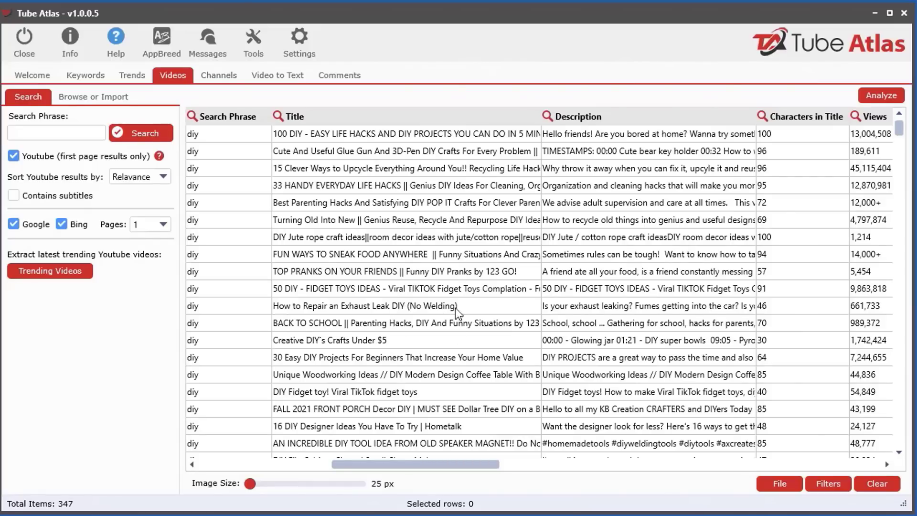
{"action": "left_click_drag", "start_coordinate": [436, 468], "coordinate": [297, 464]}
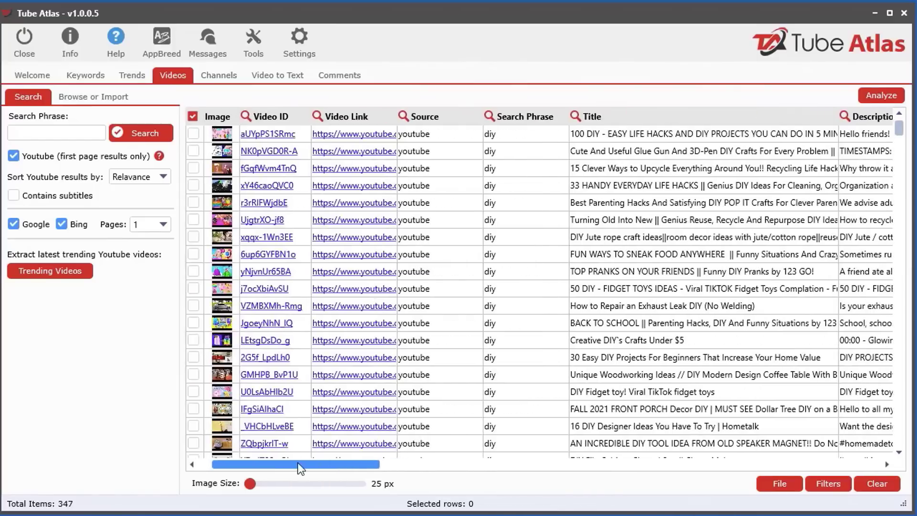
{"action": "scroll", "coordinate": [664, 274], "scroll_direction": "down", "scroll_amount": 1}
{"action": "scroll", "coordinate": [652, 274], "scroll_direction": "up", "scroll_amount": 1}
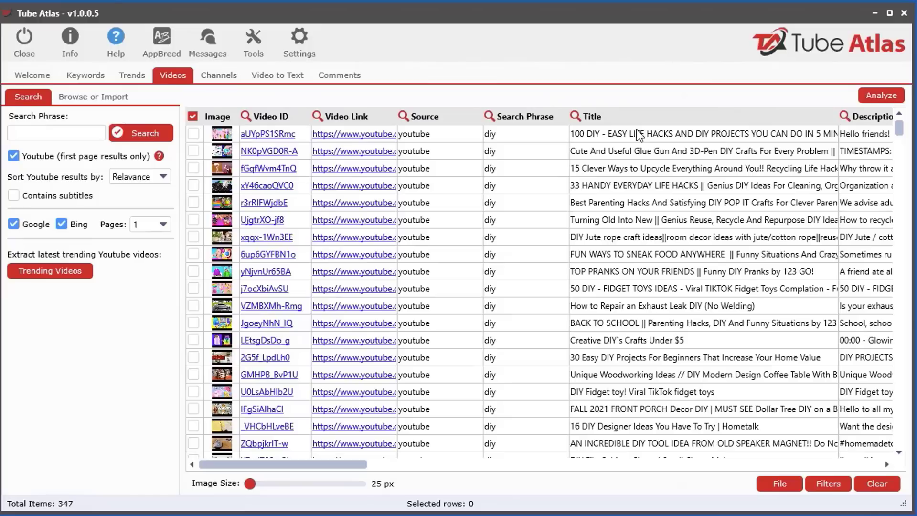
{"action": "left_click", "coordinate": [505, 133]}
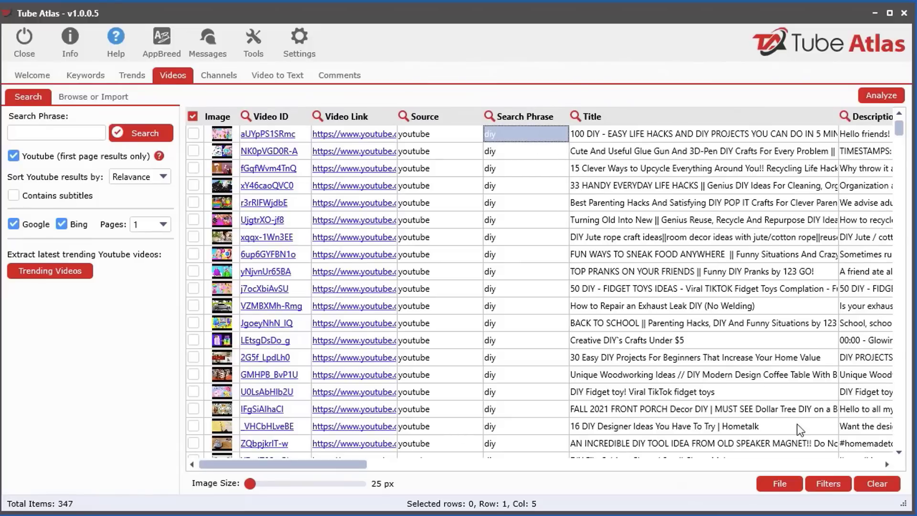
Check all rows in the diy video results
{"action": "left_click_drag", "start_coordinate": [334, 465], "coordinate": [311, 466]}
{"action": "left_click", "coordinate": [193, 117]}
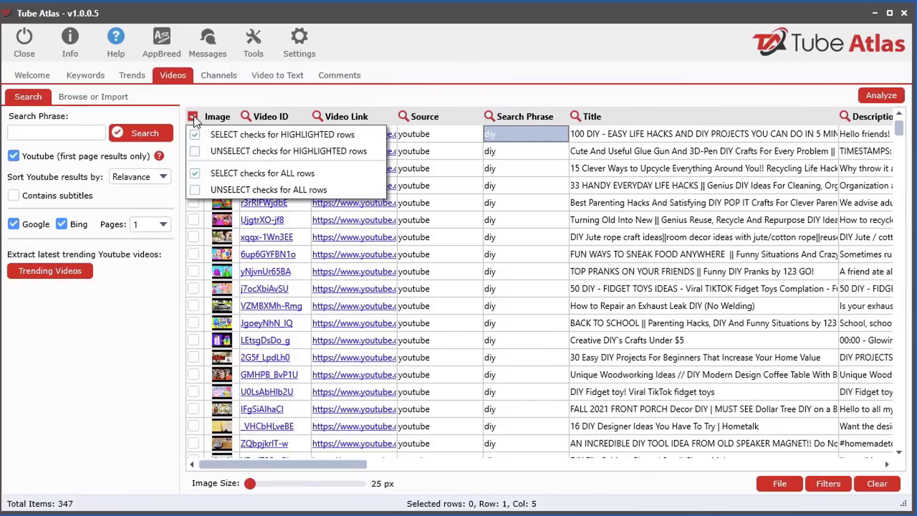
{"action": "left_click", "coordinate": [230, 173]}
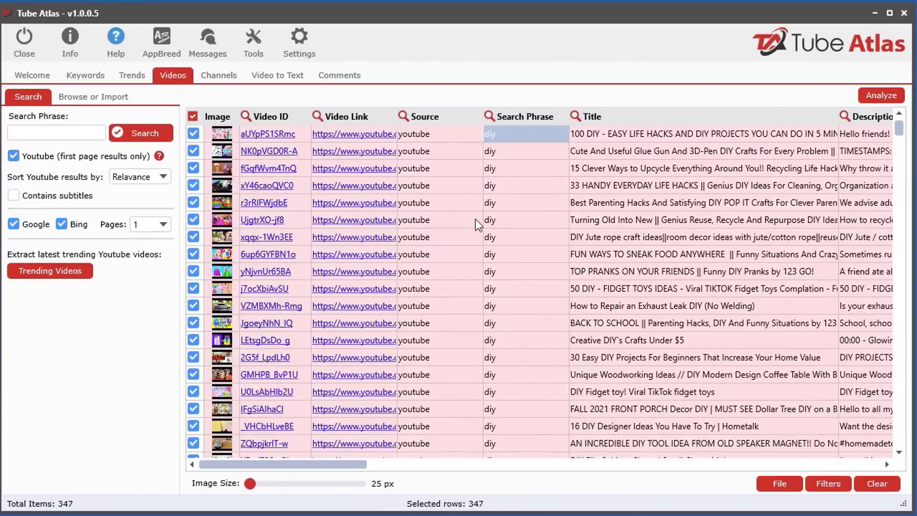
Run the keyword analysis on the checked videos' titles and enlarge the resulting analysis window
{"action": "left_click", "coordinate": [867, 97]}
{"action": "left_click_drag", "start_coordinate": [765, 16], "coordinate": [562, 15]}
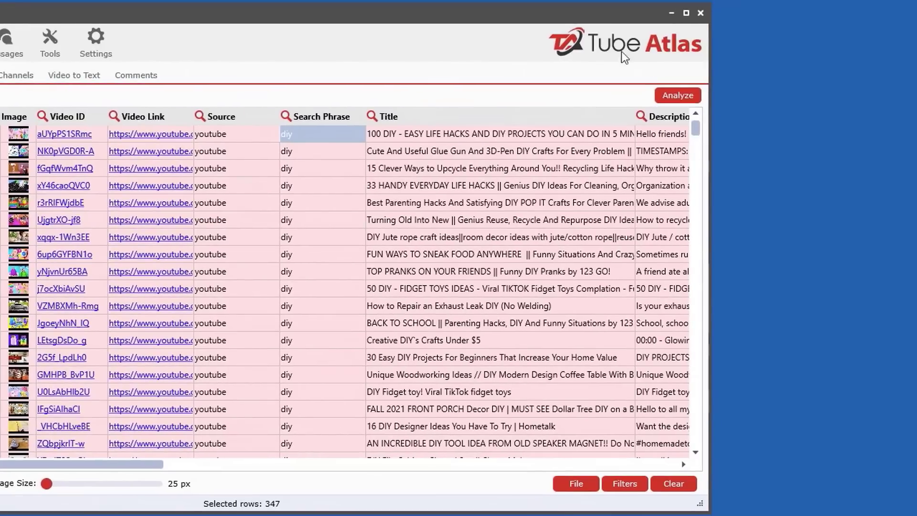
{"action": "left_click", "coordinate": [670, 96]}
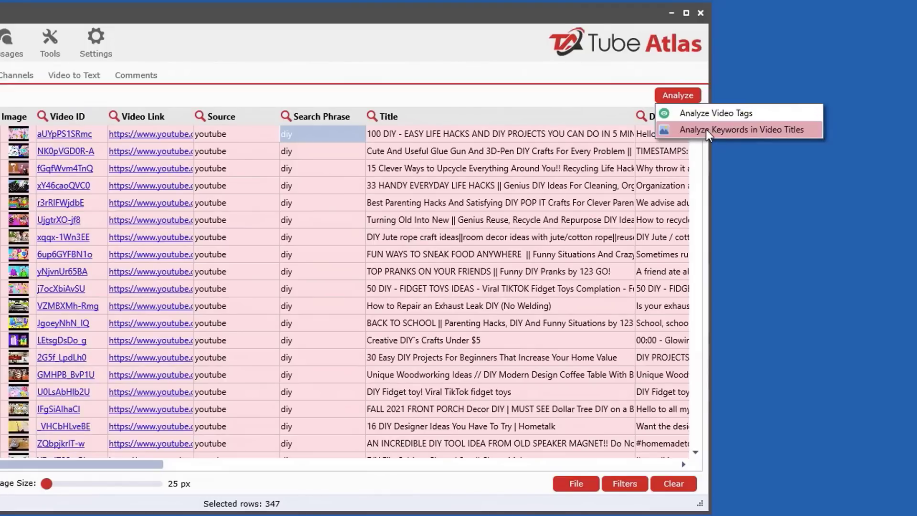
{"action": "right_click", "coordinate": [371, 197]}
{"action": "mouse_move", "coordinate": [425, 209]}
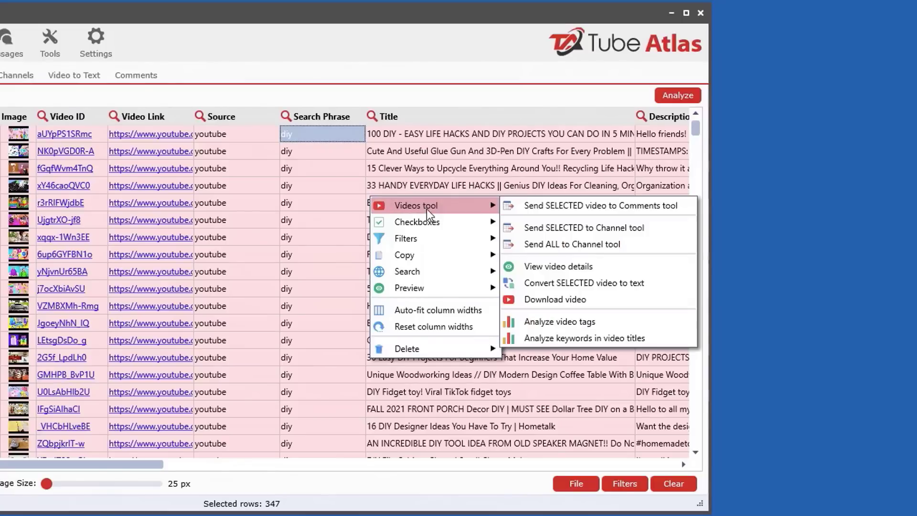
{"action": "left_click", "coordinate": [591, 338]}
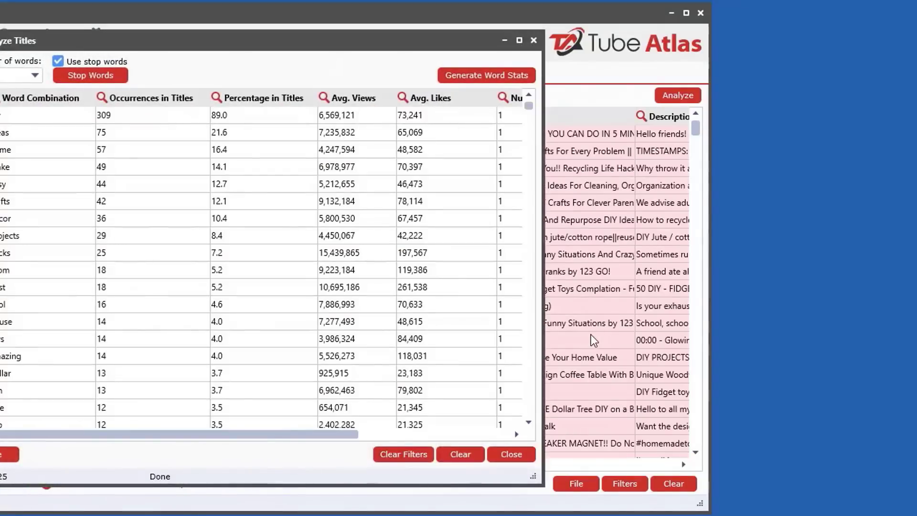
{"action": "left_click_drag", "start_coordinate": [375, 46], "coordinate": [413, 17]}
{"action": "left_click_drag", "start_coordinate": [571, 446], "coordinate": [902, 505]}
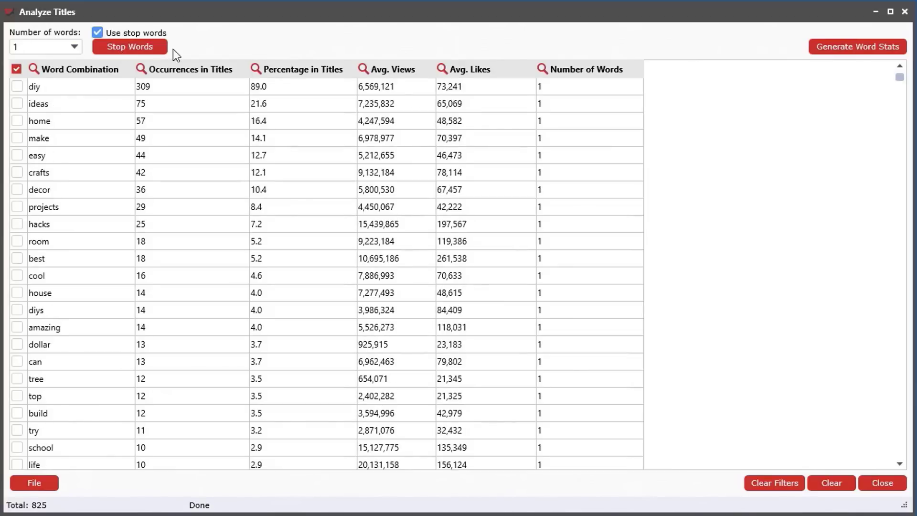
Review the list of stop words excluded from the title analysis and close it unchanged
{"action": "left_click", "coordinate": [135, 48]}
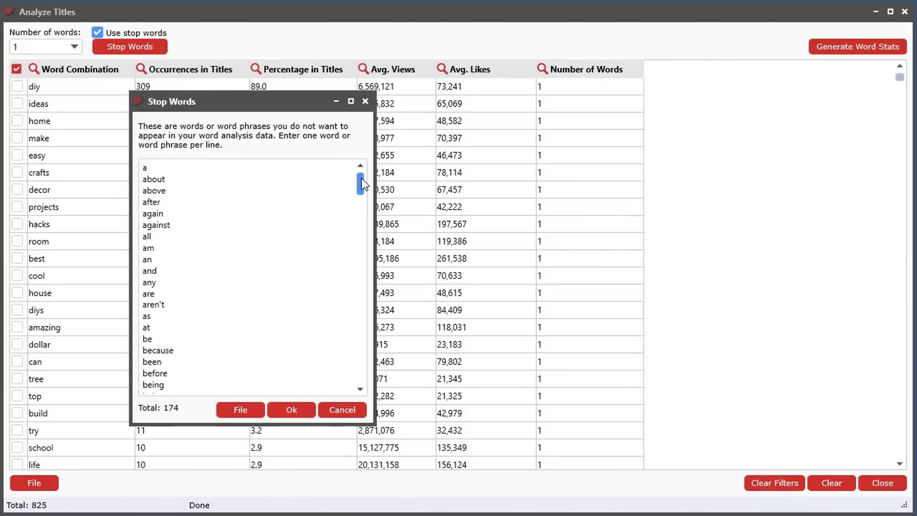
{"action": "left_click_drag", "start_coordinate": [362, 179], "coordinate": [378, 160]}
{"action": "left_click", "coordinate": [364, 101]}
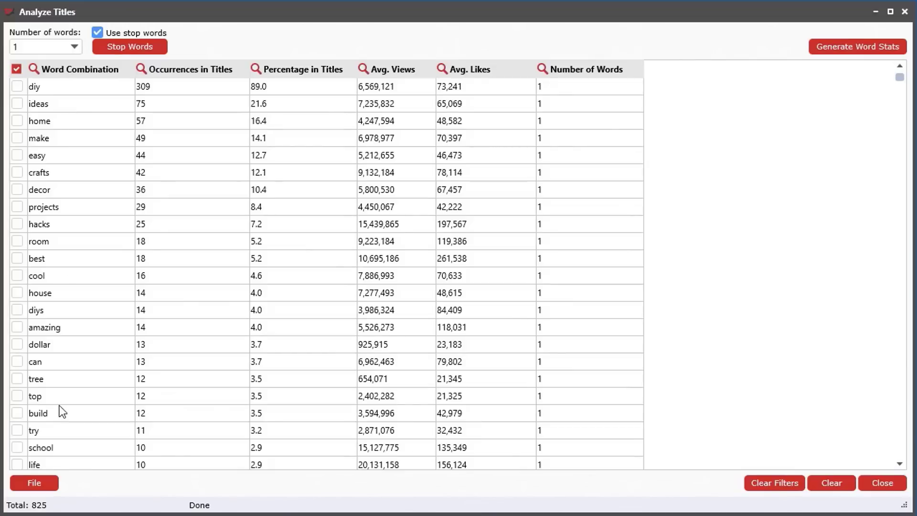
Inspect the occurrences, percentage and average views for diy, and sort the word combinations by average views, highest first
{"action": "left_click", "coordinate": [159, 86]}
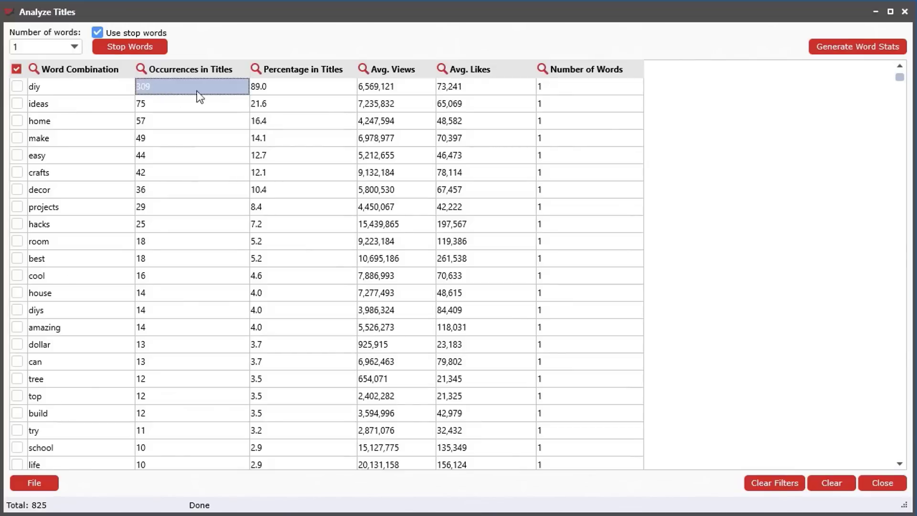
{"action": "left_click", "coordinate": [325, 81]}
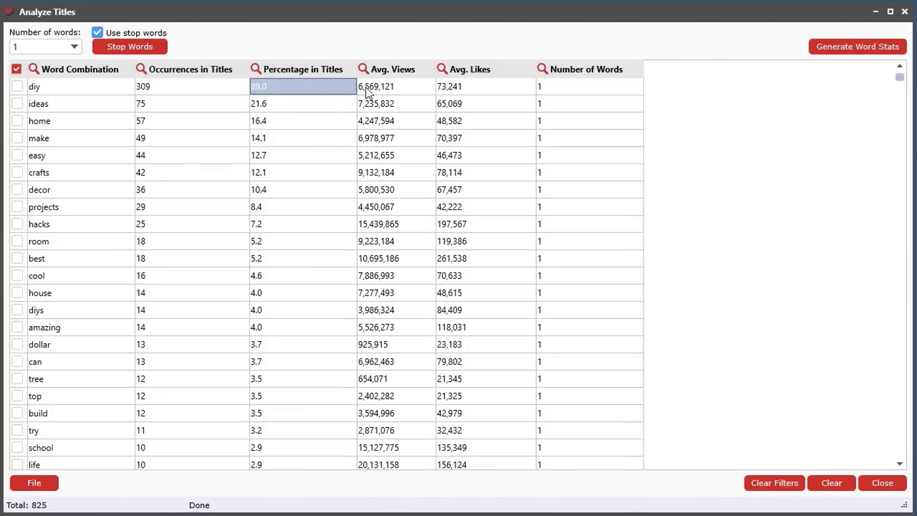
{"action": "left_click", "coordinate": [382, 85]}
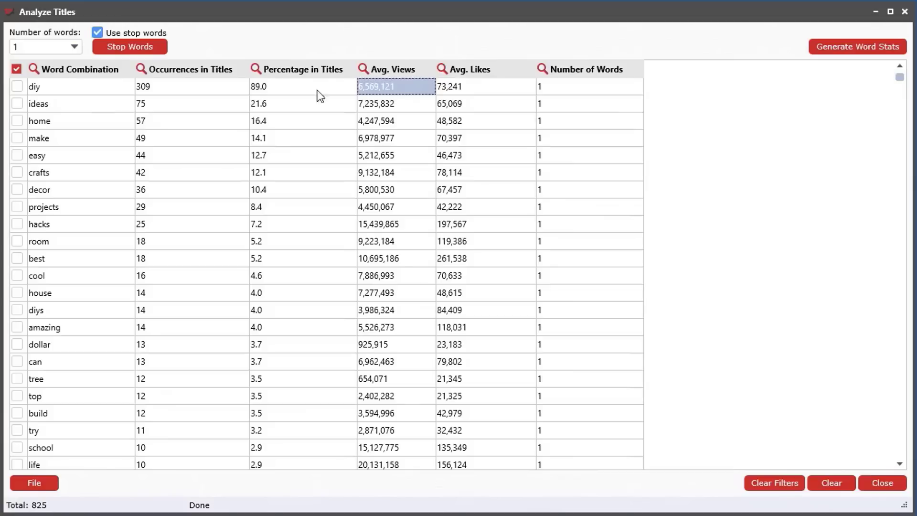
{"action": "left_click", "coordinate": [408, 71]}
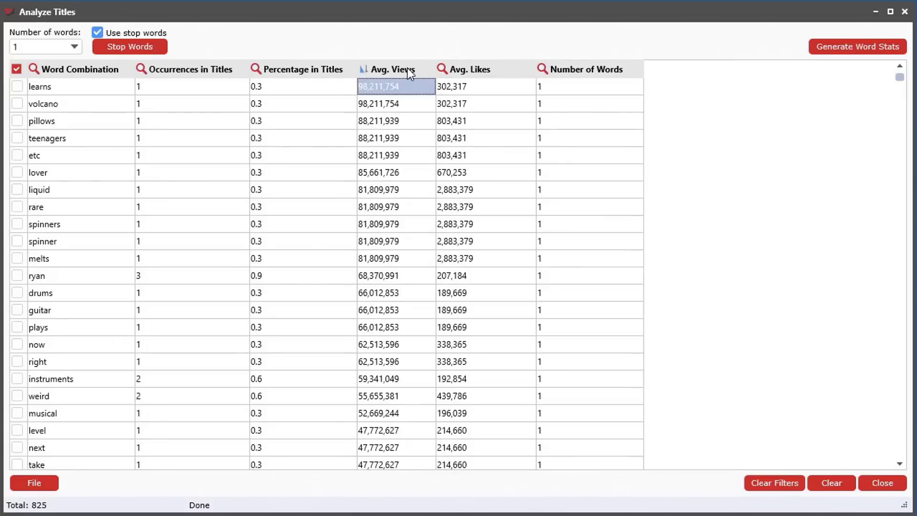
Filter the word combinations to those occurring in more than 10 titles, after trying more than 5
{"action": "left_click", "coordinate": [139, 69]}
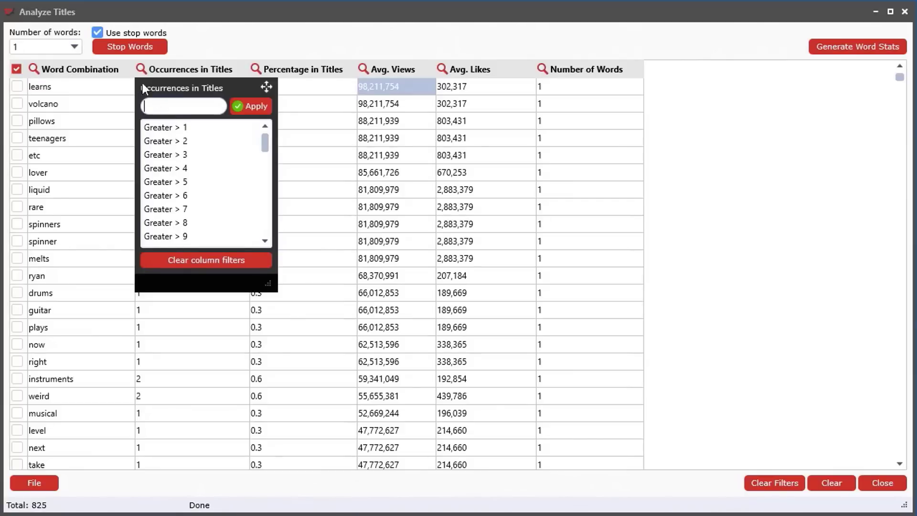
{"action": "left_click", "coordinate": [171, 156]}
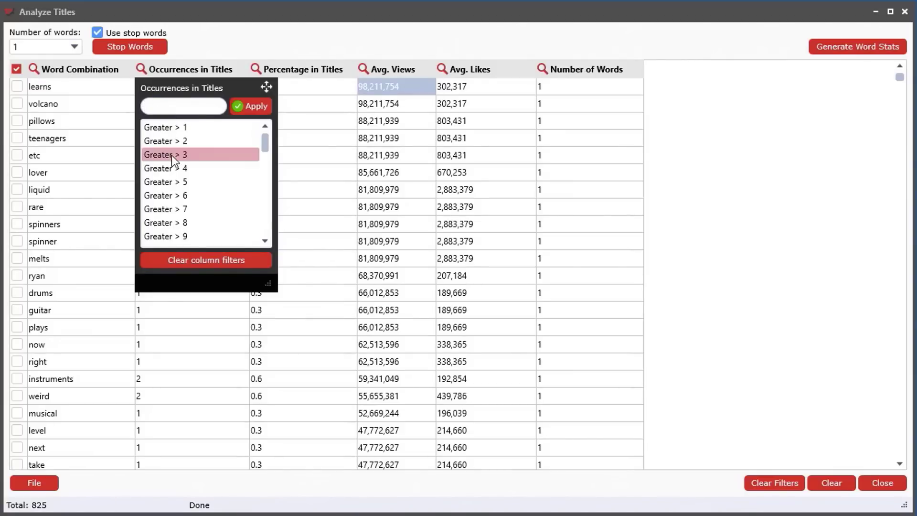
{"action": "left_click", "coordinate": [174, 181]}
{"action": "scroll", "coordinate": [180, 225], "scroll_direction": "down", "scroll_amount": 1}
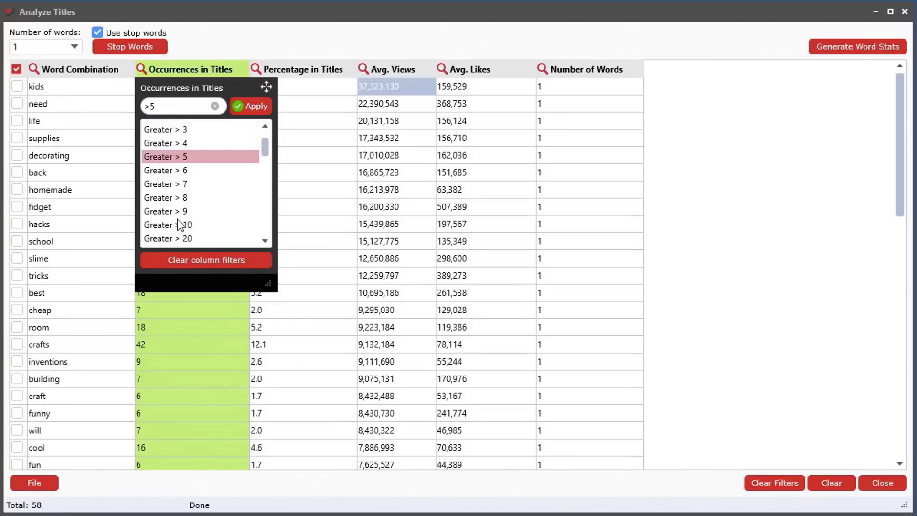
{"action": "left_click", "coordinate": [180, 224]}
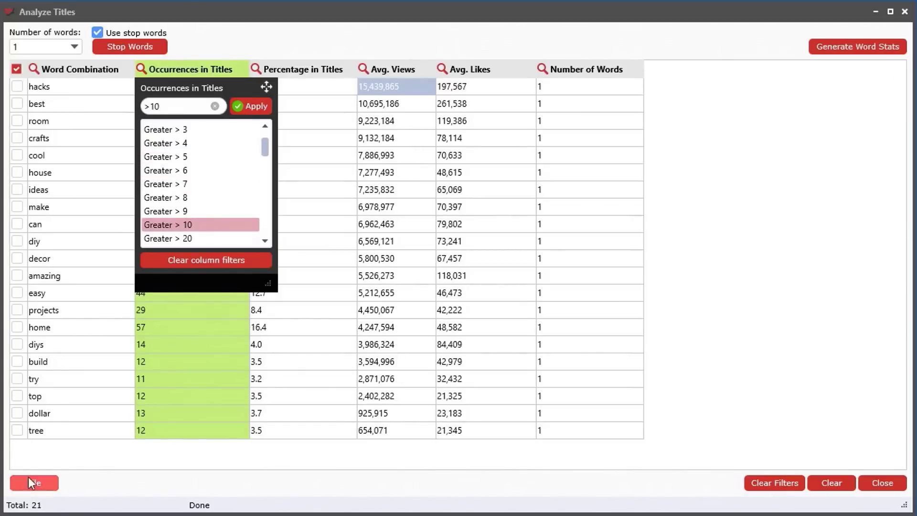
{"action": "left_click", "coordinate": [182, 459]}
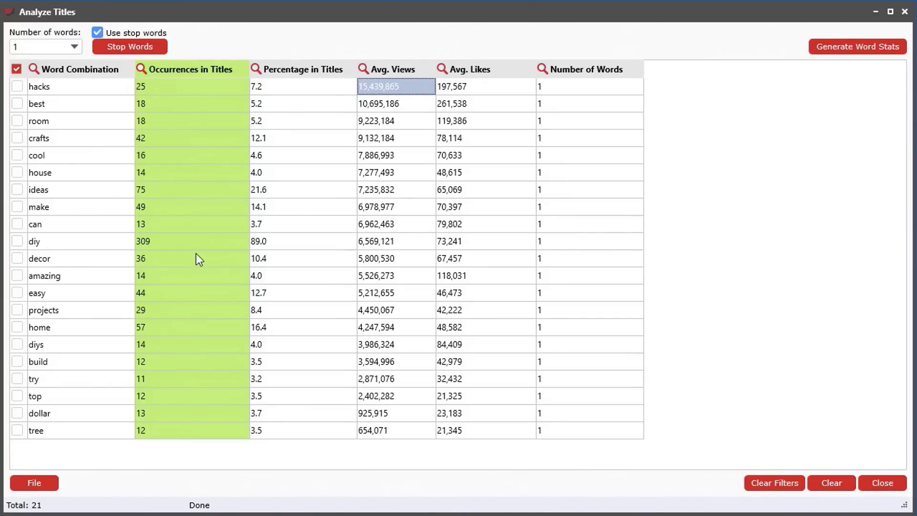
Reverse the average views sort and restore it to highest first, then inspect the hacks and tree rows
{"action": "left_click", "coordinate": [393, 70]}
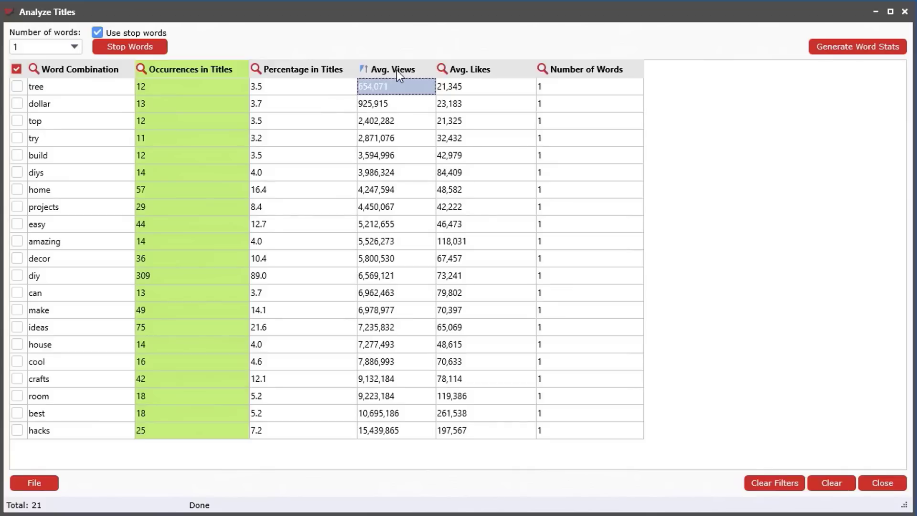
{"action": "left_click", "coordinate": [396, 70]}
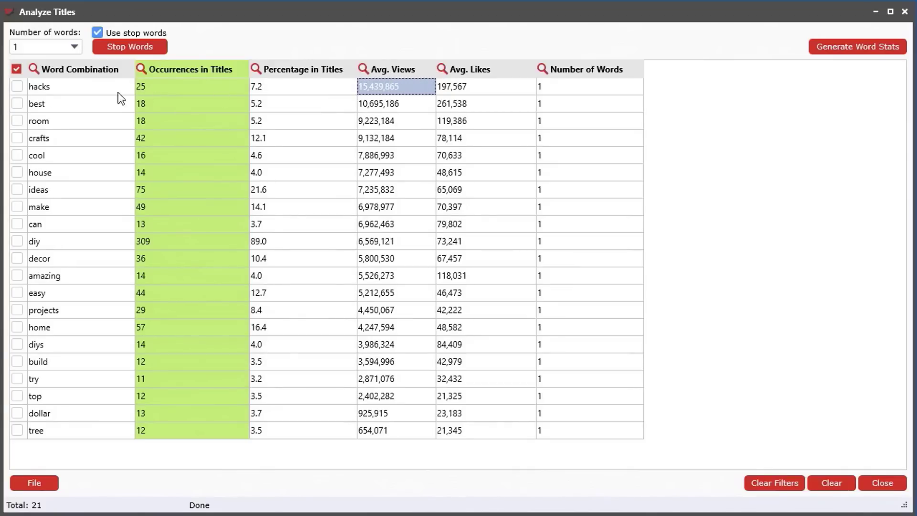
{"action": "left_click", "coordinate": [38, 88]}
{"action": "left_click", "coordinate": [389, 87]}
{"action": "left_click", "coordinate": [486, 88]}
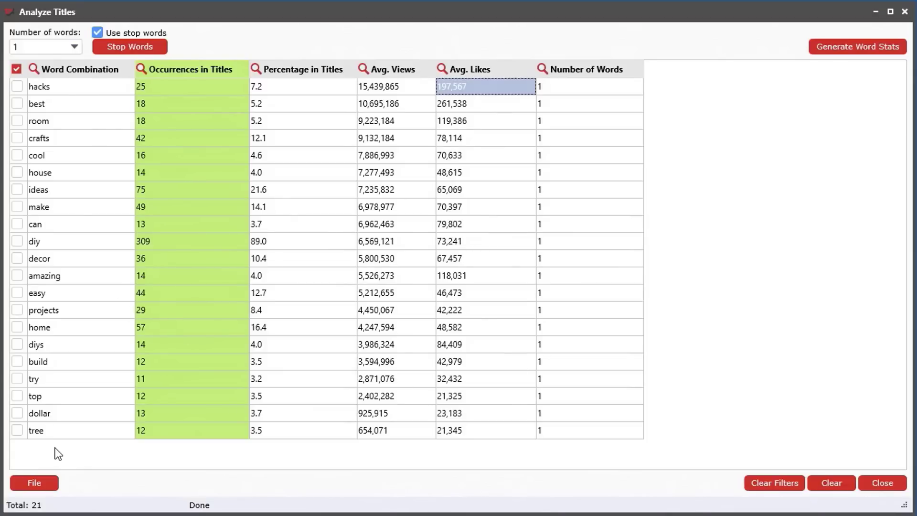
{"action": "left_click", "coordinate": [96, 436]}
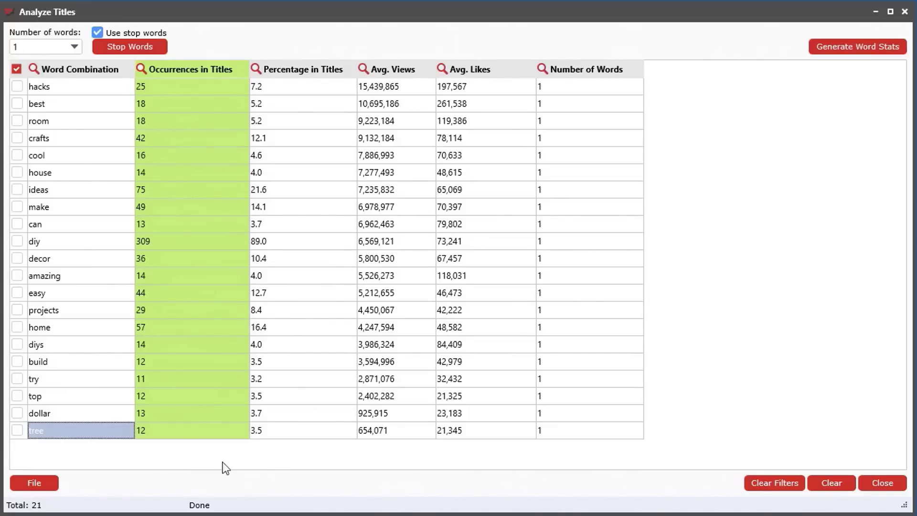
Move the title analysis window aside to view the video results behind it, and bring it back
{"action": "double_click", "coordinate": [330, 7]}
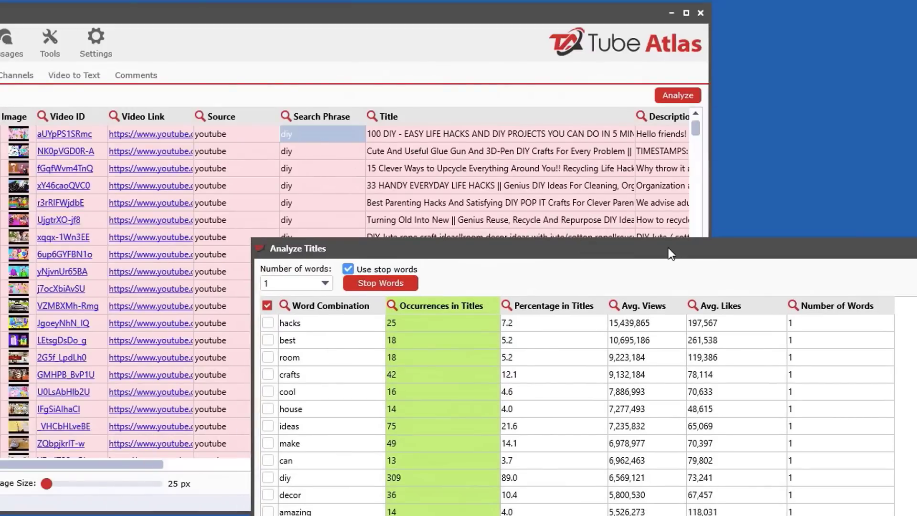
{"action": "double_click", "coordinate": [690, 250]}
{"action": "left_click_drag", "start_coordinate": [412, 7], "coordinate": [417, 12]}
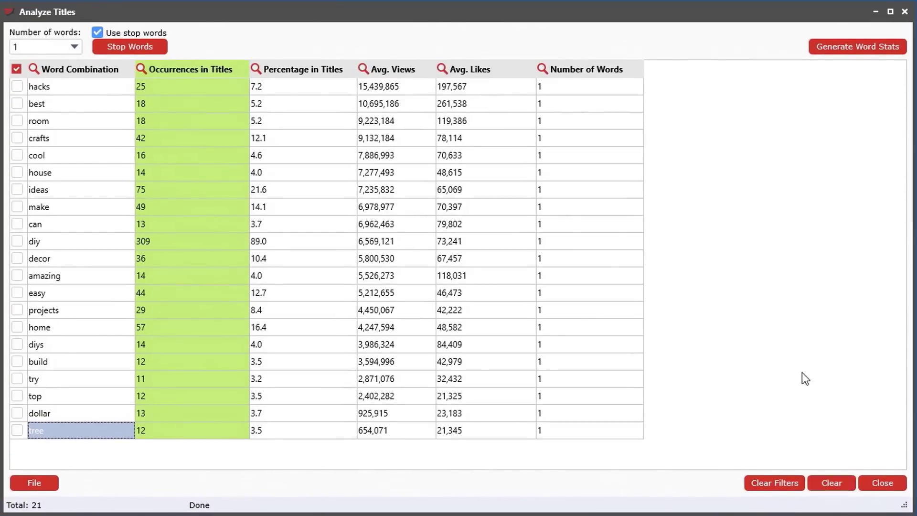
Clear the single-word results and generate title statistics for 2-word combinations
{"action": "left_click", "coordinate": [835, 484]}
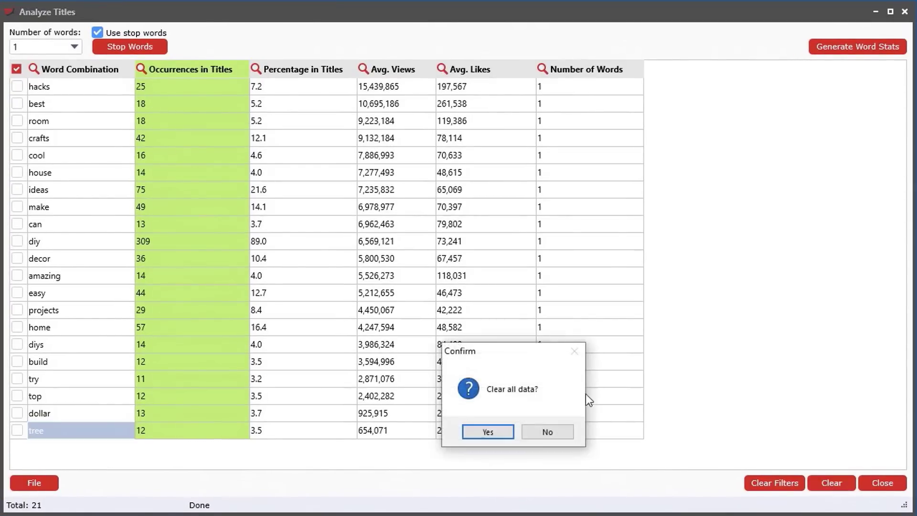
{"action": "left_click", "coordinate": [507, 433]}
{"action": "left_click", "coordinate": [39, 48]}
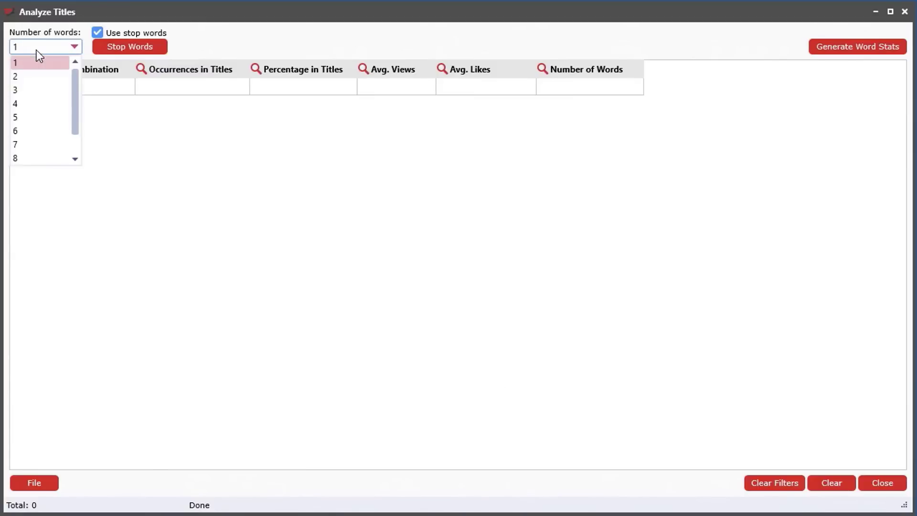
{"action": "left_click", "coordinate": [41, 76]}
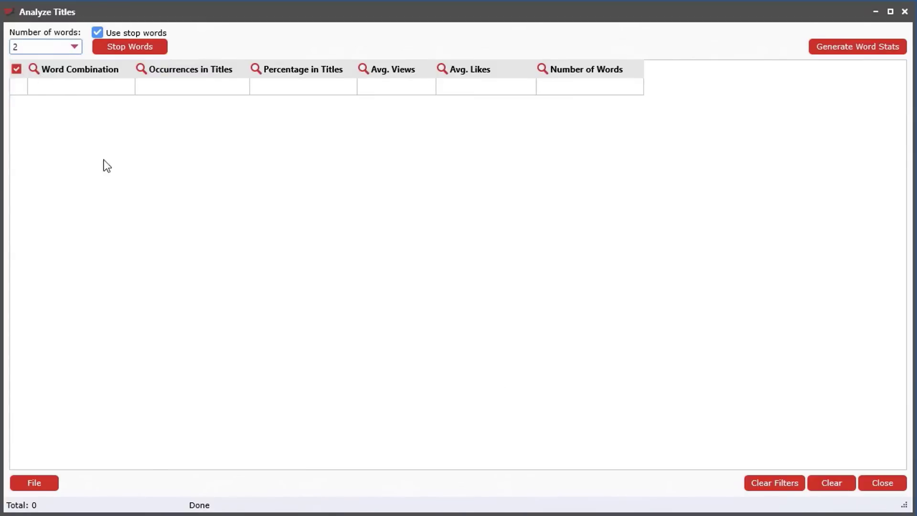
{"action": "left_click", "coordinate": [866, 52]}
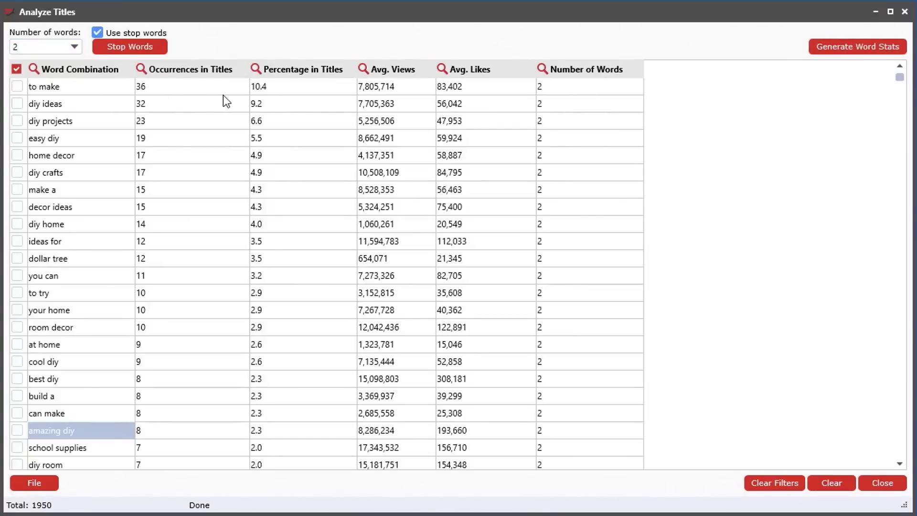
Clear the two-word results and generate title statistics for 3-word combinations
{"action": "left_click", "coordinate": [831, 483]}
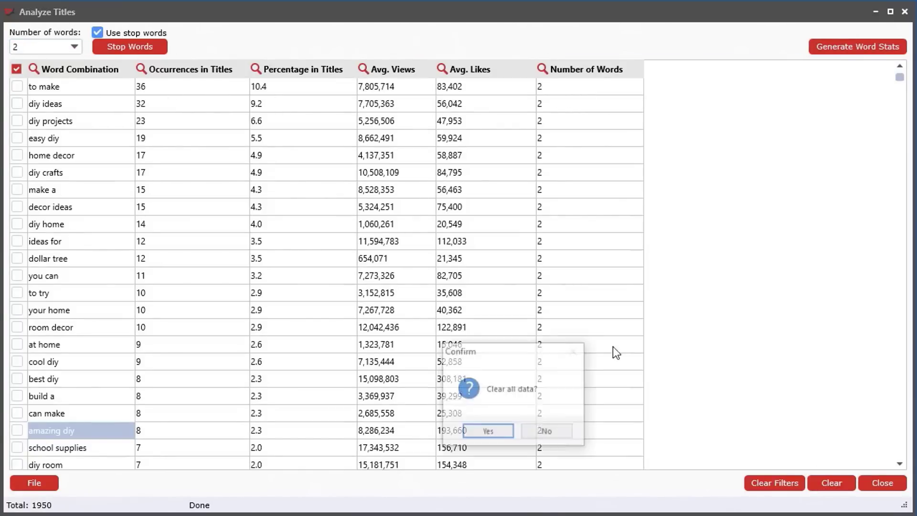
{"action": "left_click", "coordinate": [494, 431]}
{"action": "left_click", "coordinate": [39, 47]}
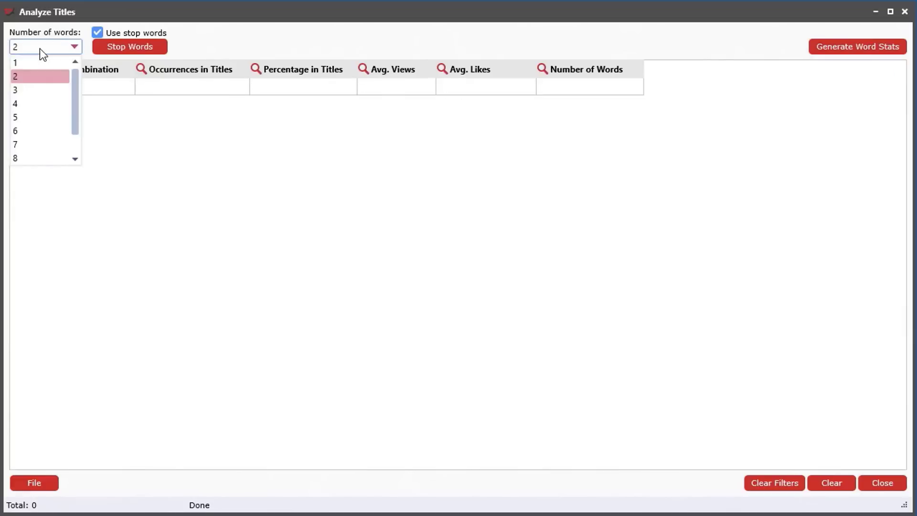
{"action": "left_click", "coordinate": [39, 91]}
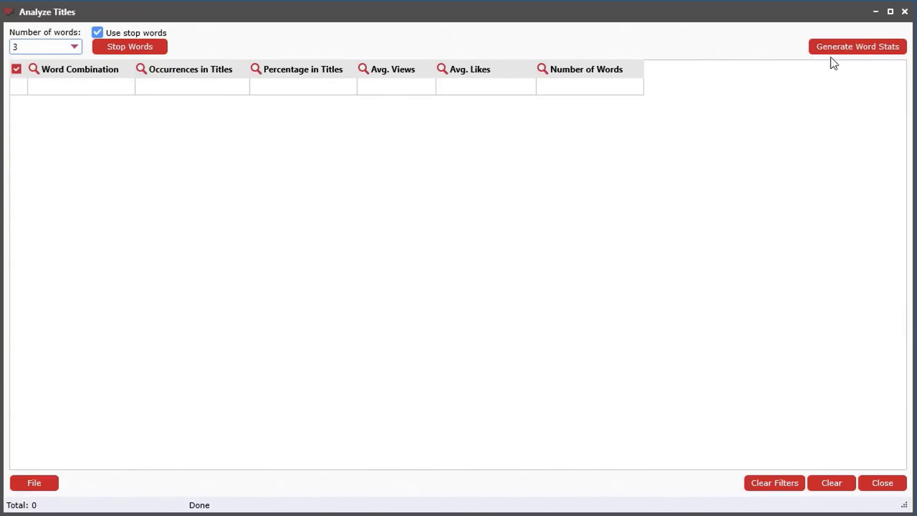
{"action": "left_click", "coordinate": [849, 47]}
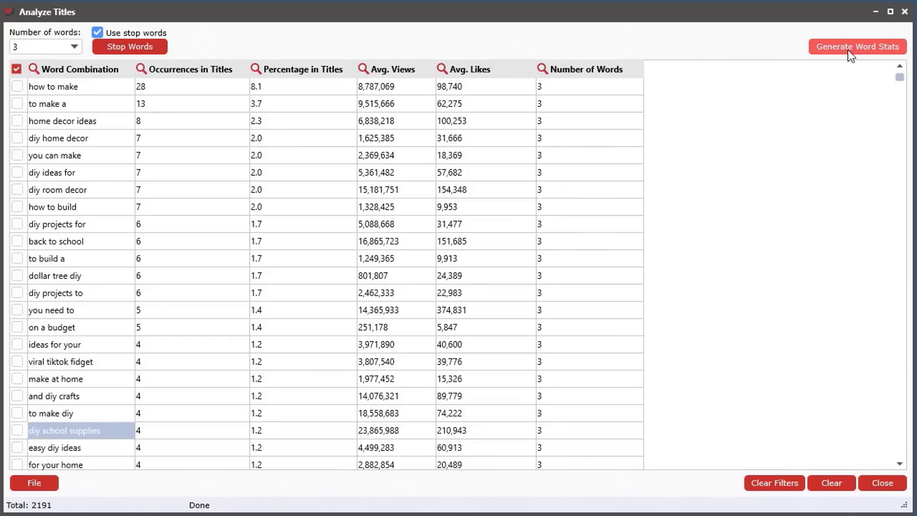
Examine the first three 3-word combinations: how to make, to make a, and home decor ideas
{"action": "left_click", "coordinate": [43, 87]}
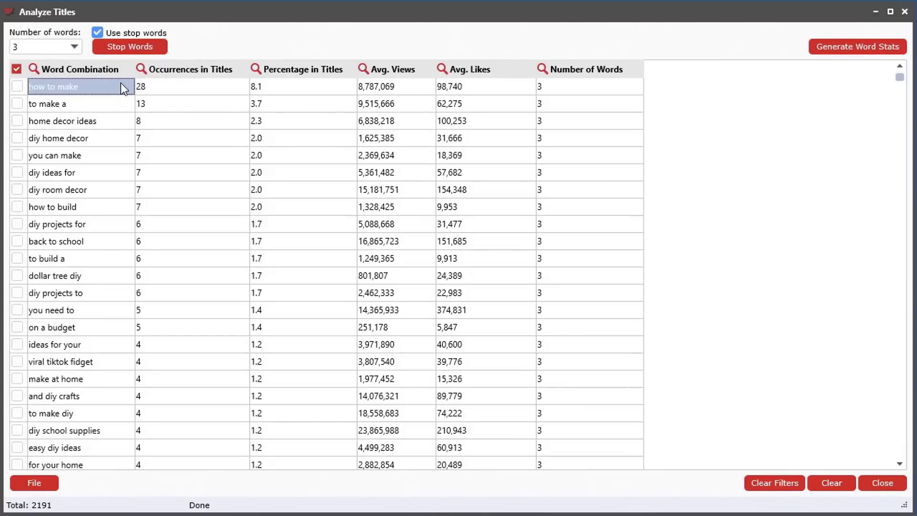
{"action": "key", "text": "Down"}
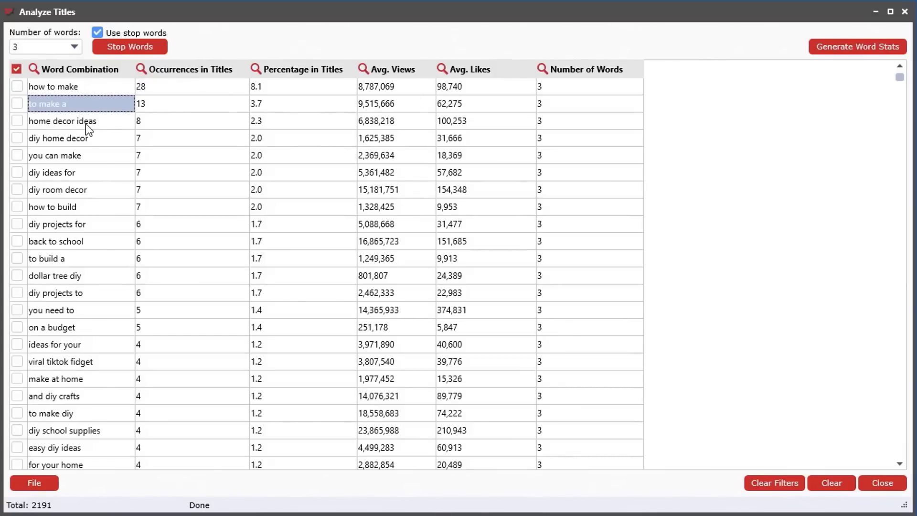
{"action": "key", "text": "Down"}
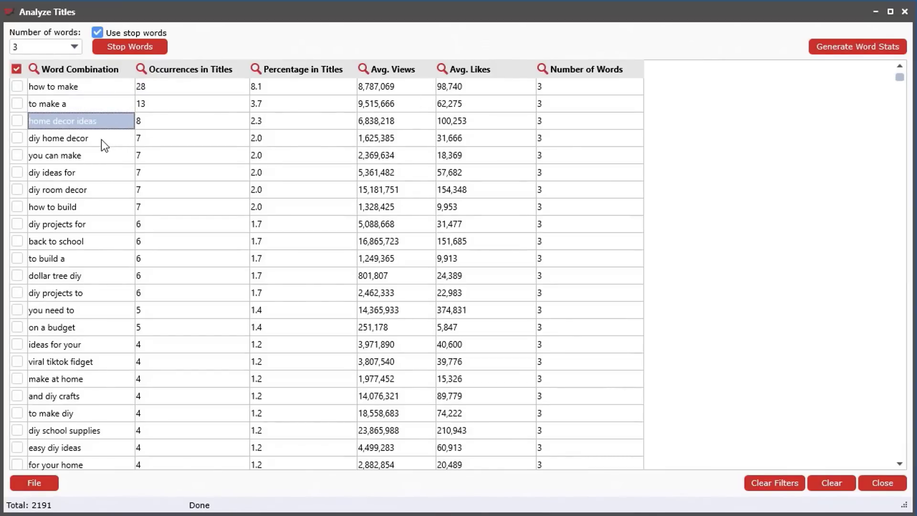
Examine further 3-word title combinations, including diy home decor, diy projects to, and how to make
{"action": "key", "text": "Down"}
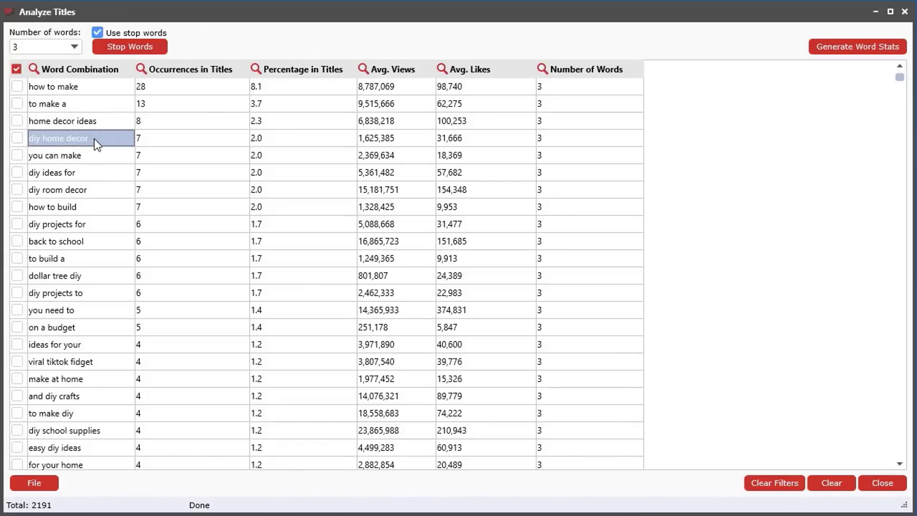
{"action": "left_click", "coordinate": [83, 290]}
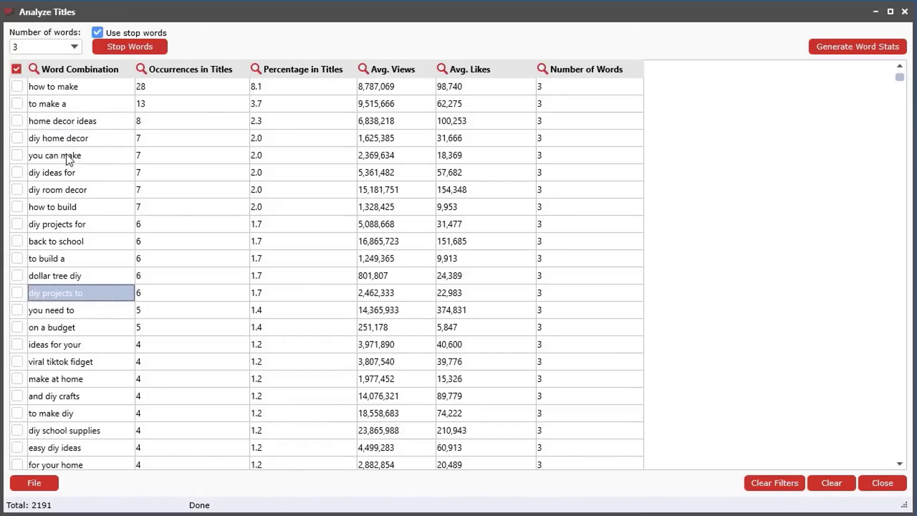
{"action": "left_click", "coordinate": [67, 134]}
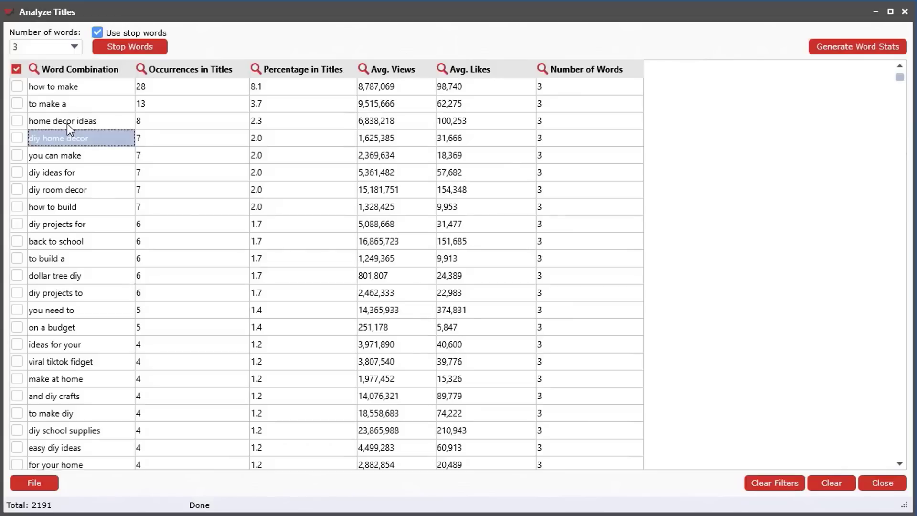
{"action": "left_click", "coordinate": [84, 93]}
Sort the 3-word combinations by average views, highest first, and filter them to more than 5 occurrences in titles
{"action": "left_click", "coordinate": [415, 71]}
{"action": "left_click", "coordinate": [413, 70]}
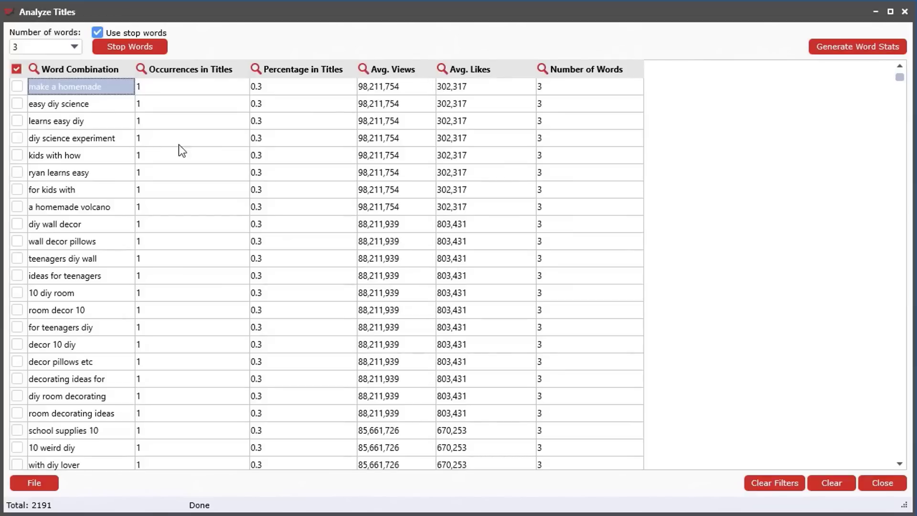
{"action": "left_click", "coordinate": [141, 67]}
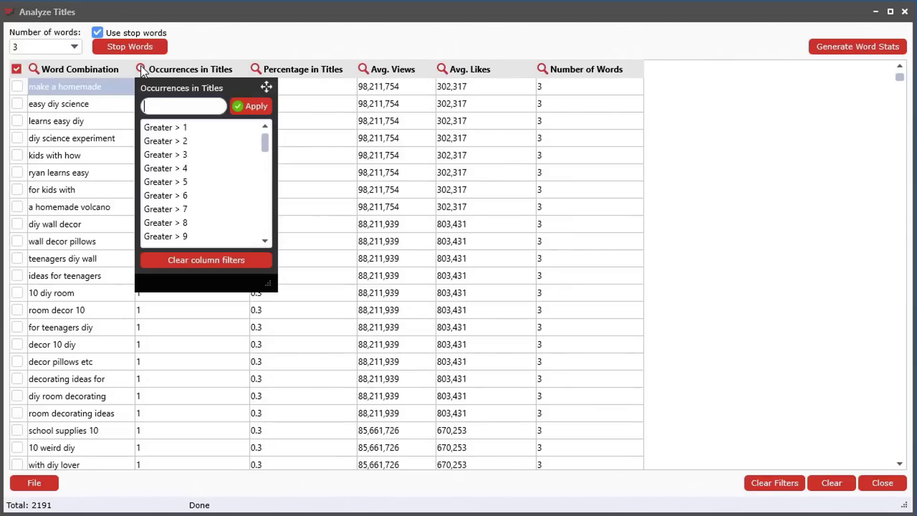
{"action": "left_click", "coordinate": [180, 182]}
{"action": "left_click", "coordinate": [402, 375]}
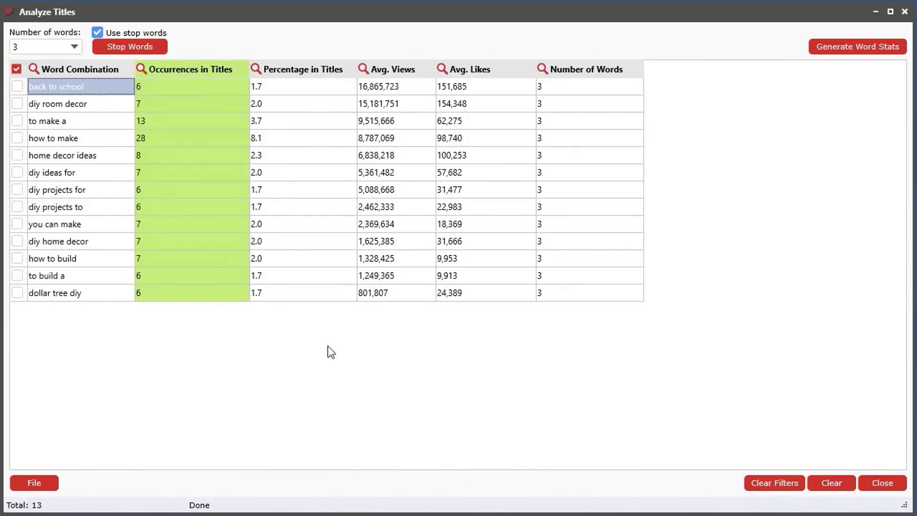
Re-sort the filtered combinations by highest average views and examine the back to school entry
{"action": "left_click", "coordinate": [151, 138]}
{"action": "left_click", "coordinate": [395, 70]}
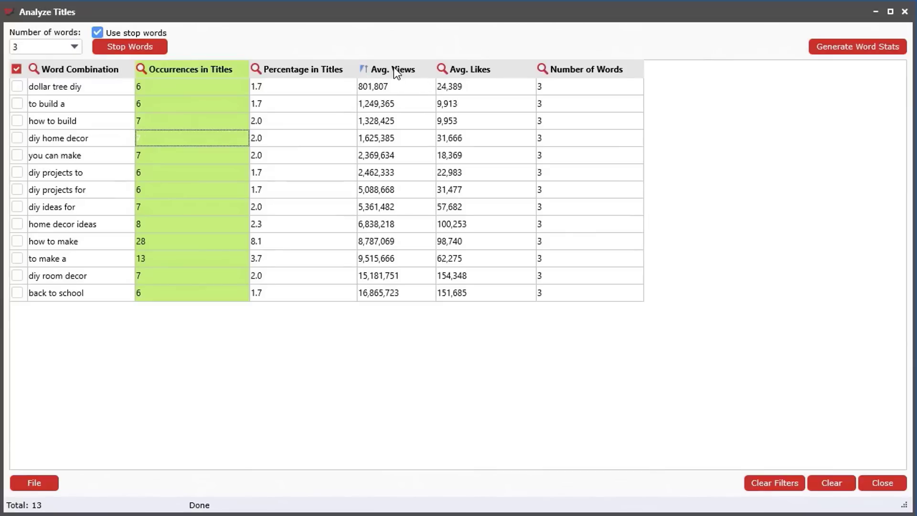
{"action": "left_click", "coordinate": [394, 69]}
{"action": "left_click", "coordinate": [48, 87]}
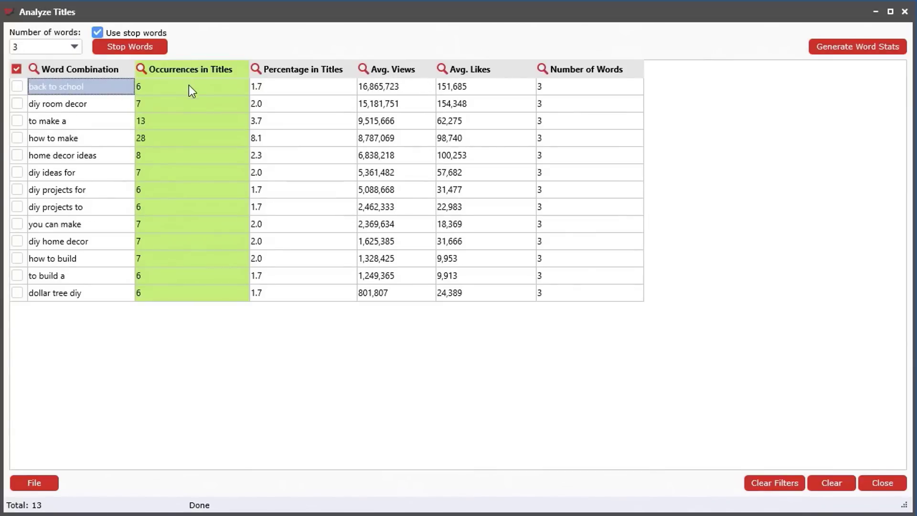
{"action": "left_click", "coordinate": [379, 86]}
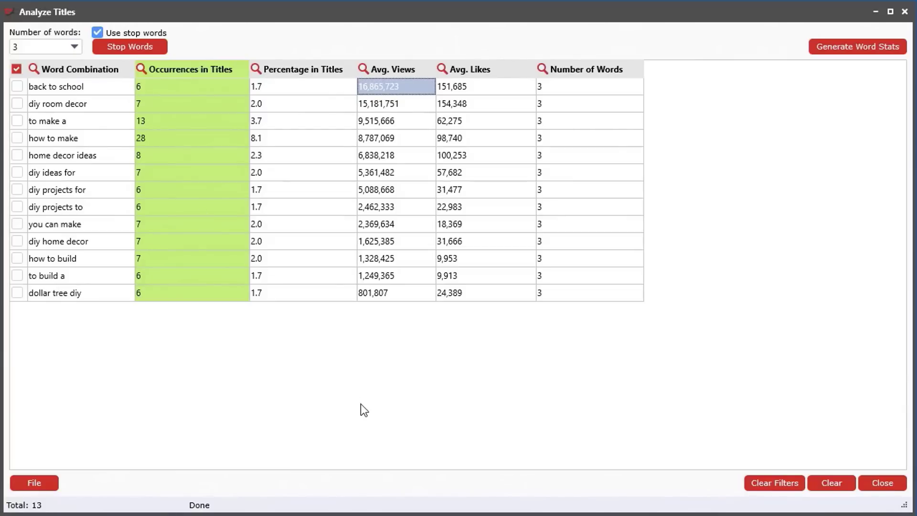
{"action": "left_click", "coordinate": [84, 90]}
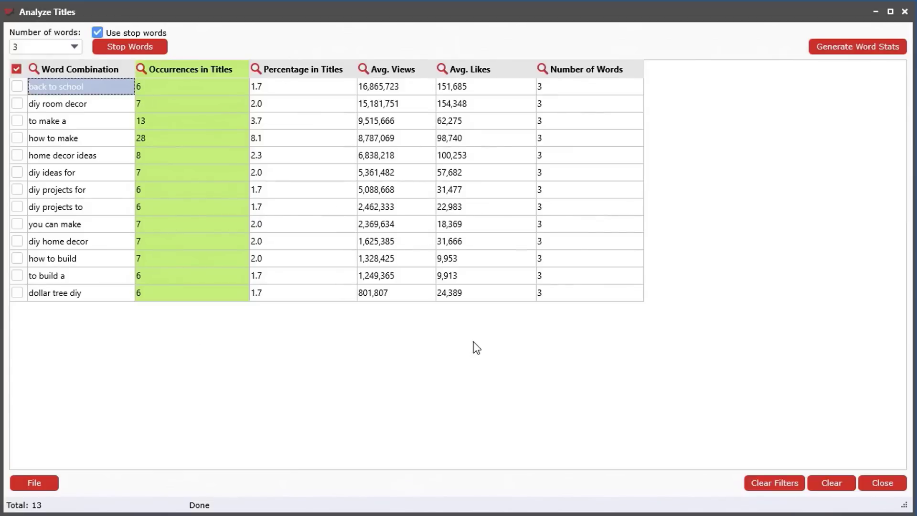
Clear the three-word results and generate title statistics for 6-word combinations
{"action": "left_click", "coordinate": [831, 482]}
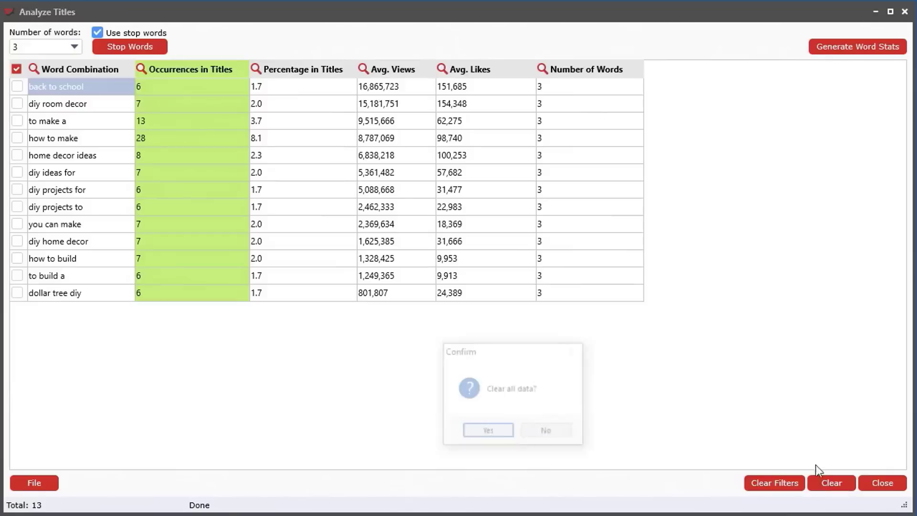
{"action": "left_click", "coordinate": [496, 434]}
{"action": "left_click", "coordinate": [61, 49]}
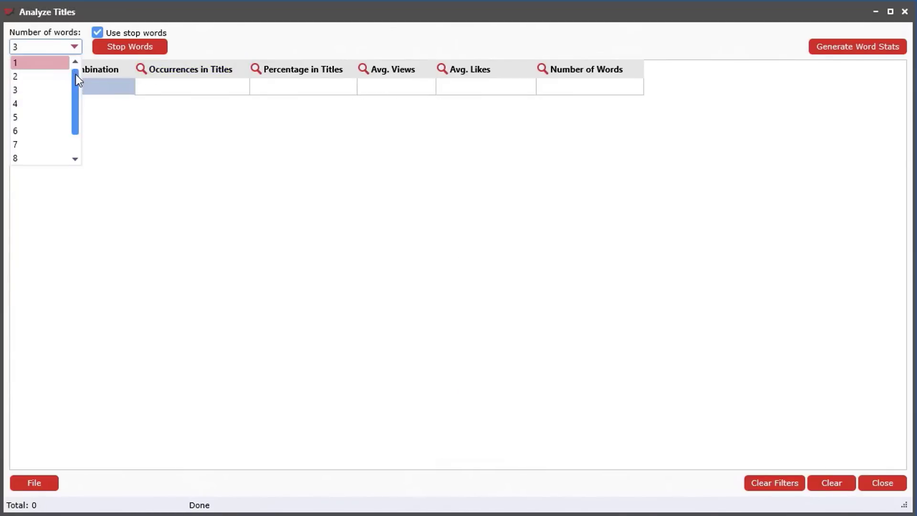
{"action": "left_click_drag", "start_coordinate": [76, 73], "coordinate": [75, 91]}
{"action": "left_click", "coordinate": [33, 111]}
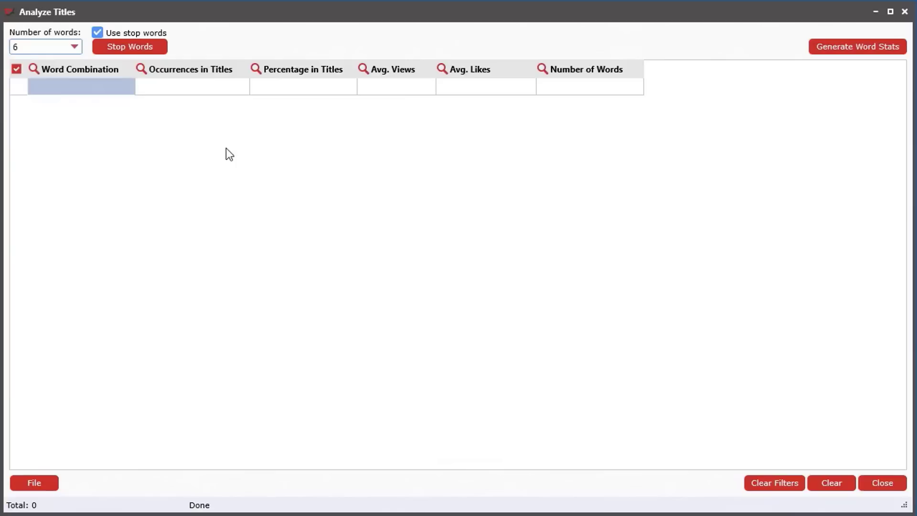
{"action": "left_click", "coordinate": [853, 51]}
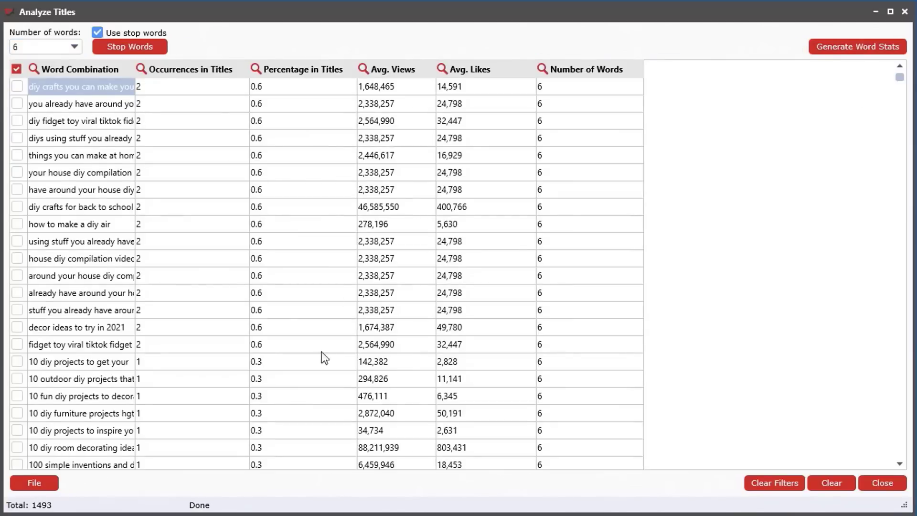
Look over the 6-word combinations and widen the Word Combination column to fit the full phrases
{"action": "scroll", "coordinate": [169, 428], "scroll_direction": "down", "scroll_amount": 2}
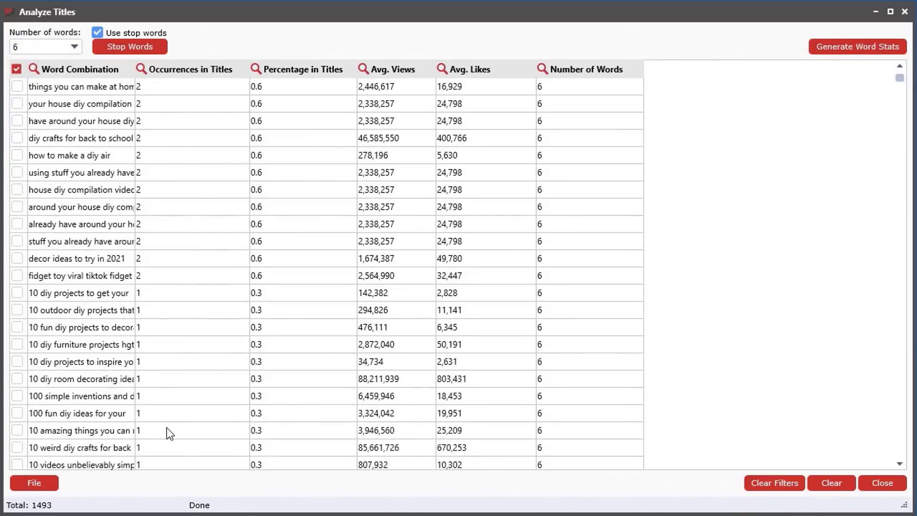
{"action": "scroll", "coordinate": [168, 432], "scroll_direction": "up", "scroll_amount": 2}
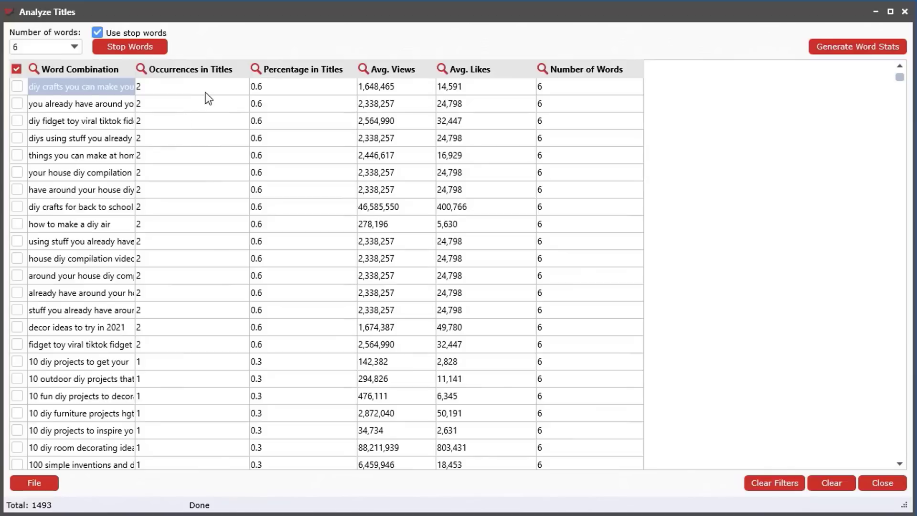
{"action": "left_click", "coordinate": [190, 106]}
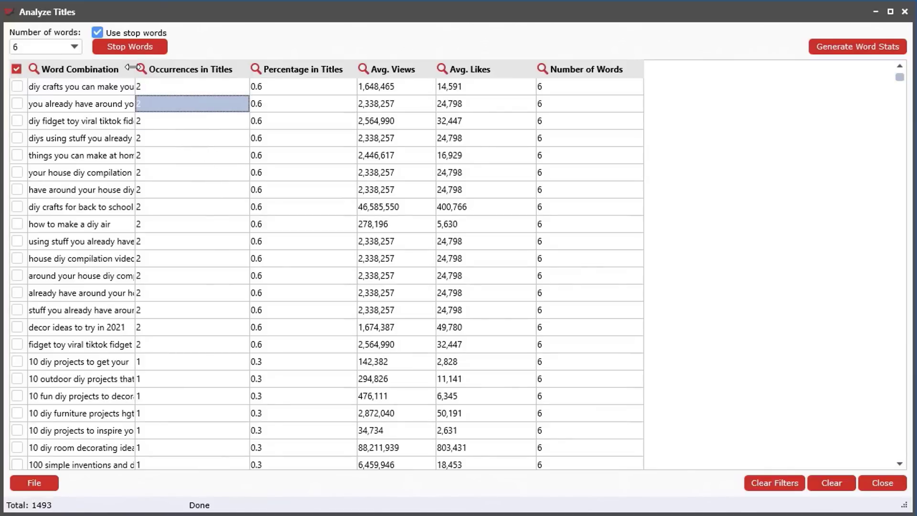
{"action": "left_click_drag", "start_coordinate": [133, 68], "coordinate": [221, 68]}
Review the save, load and keyword copy options available for the 6-word title statistics
{"action": "double_click", "coordinate": [400, 12]}
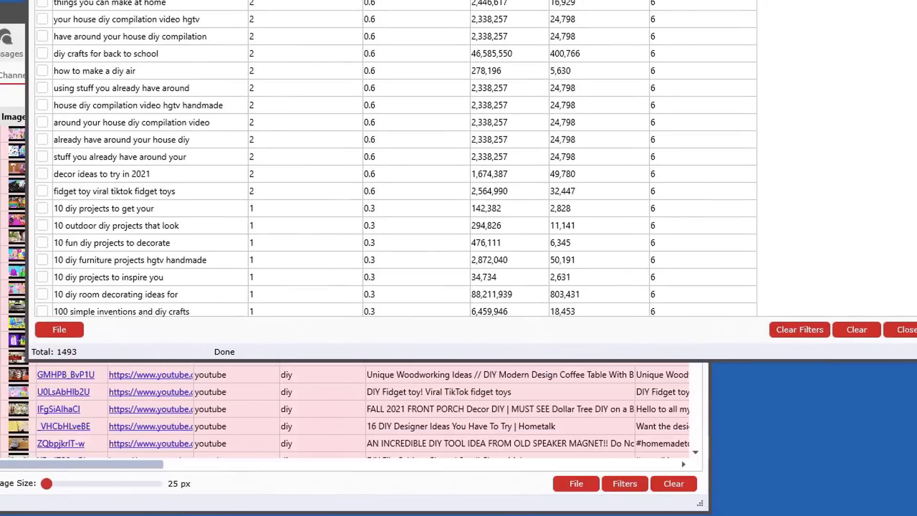
{"action": "left_click", "coordinate": [49, 331]}
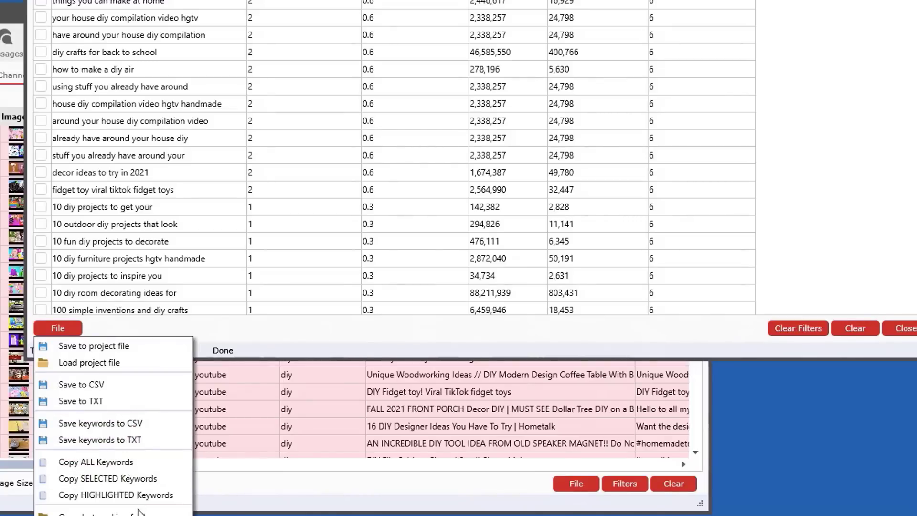
{"action": "left_click", "coordinate": [717, 340]}
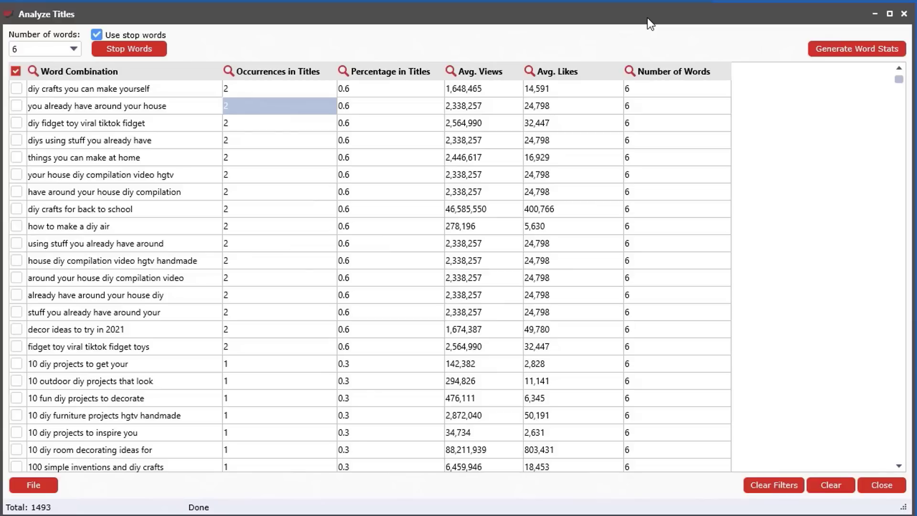
{"action": "left_click", "coordinate": [148, 92]}
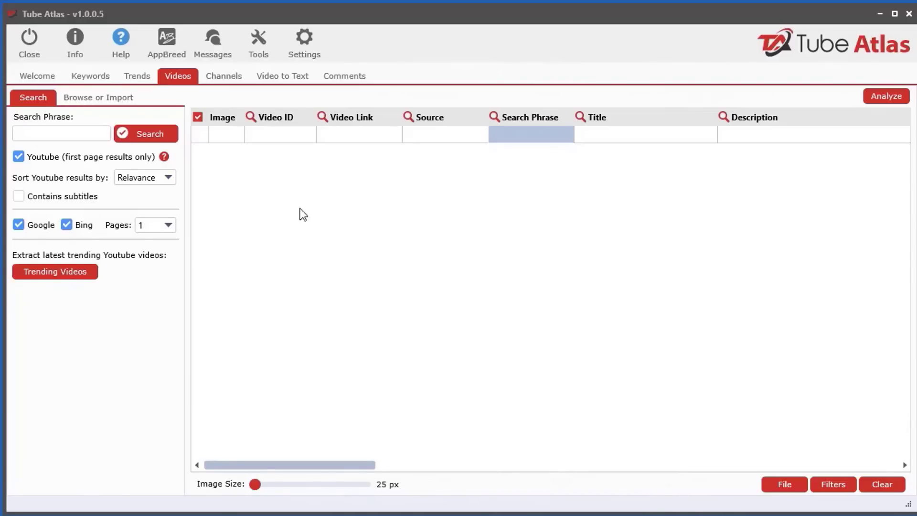
Set the video search phrase to forging and exclude Google and Bing so only YouTube is searched
{"action": "left_click", "coordinate": [106, 97]}
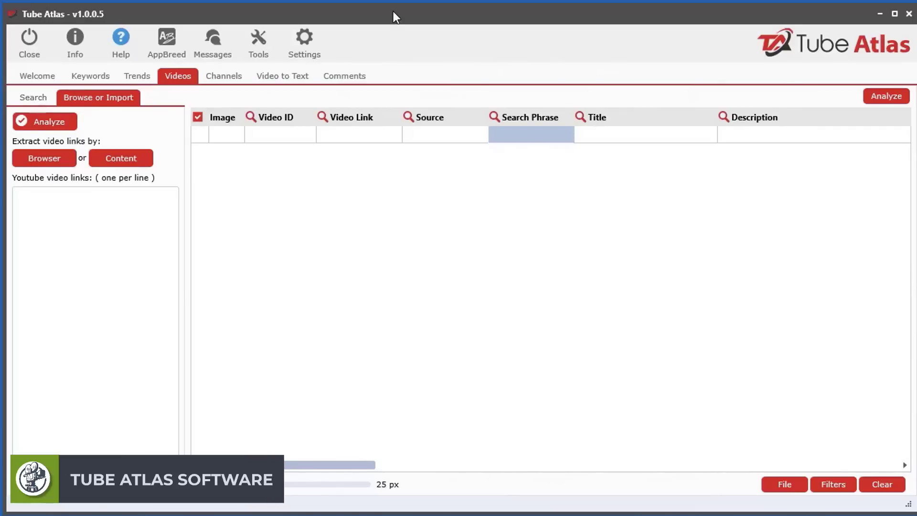
{"action": "left_click_drag", "start_coordinate": [391, 10], "coordinate": [388, 8]}
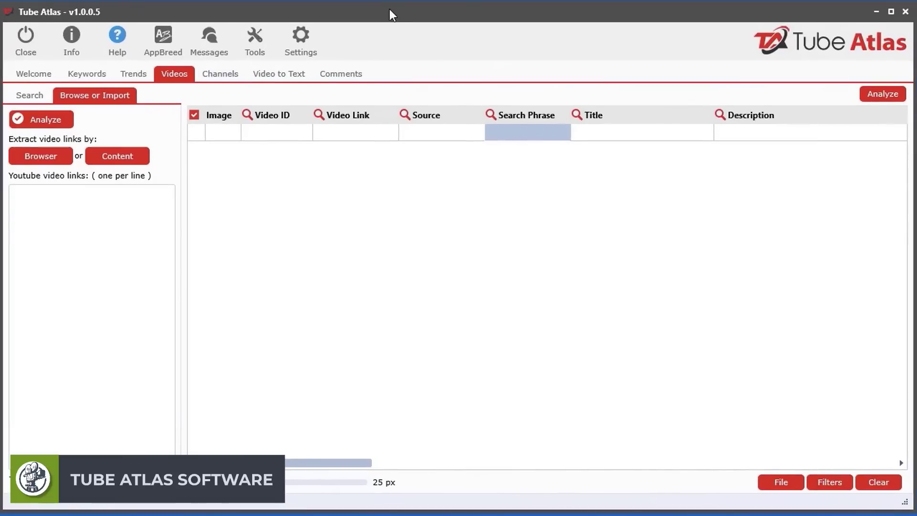
{"action": "left_click", "coordinate": [36, 97]}
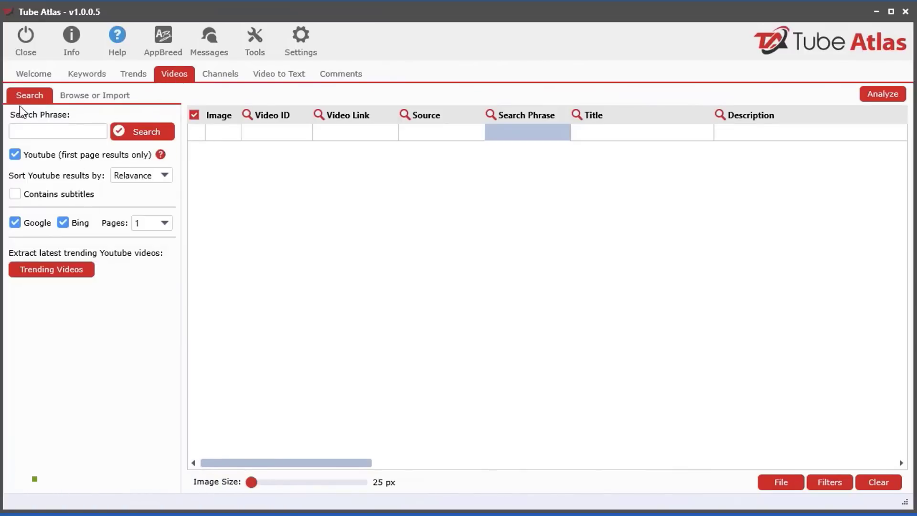
{"action": "left_click", "coordinate": [37, 134]}
{"action": "type", "text": "forging"}
{"action": "left_click", "coordinate": [29, 222]}
{"action": "left_click", "coordinate": [63, 222]}
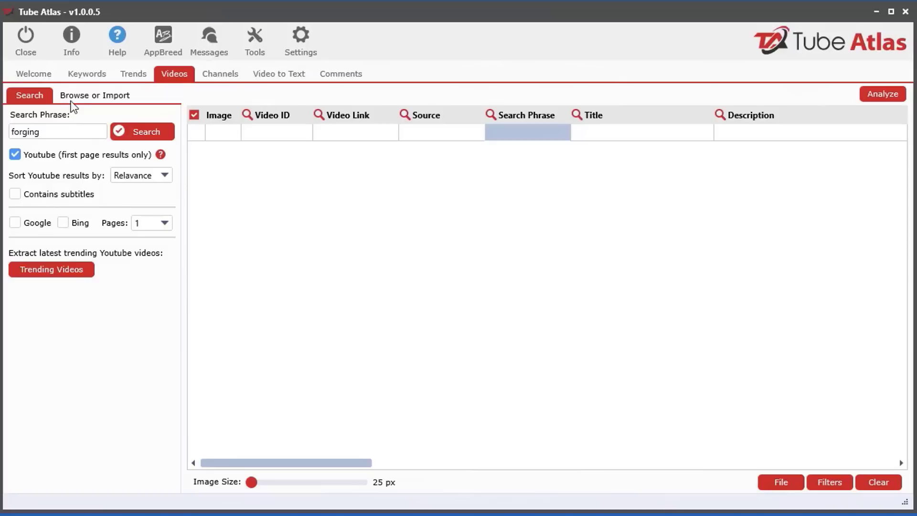
Open the browser-based tool for extracting video links and enlarge its window to cover the main window
{"action": "left_click", "coordinate": [102, 95]}
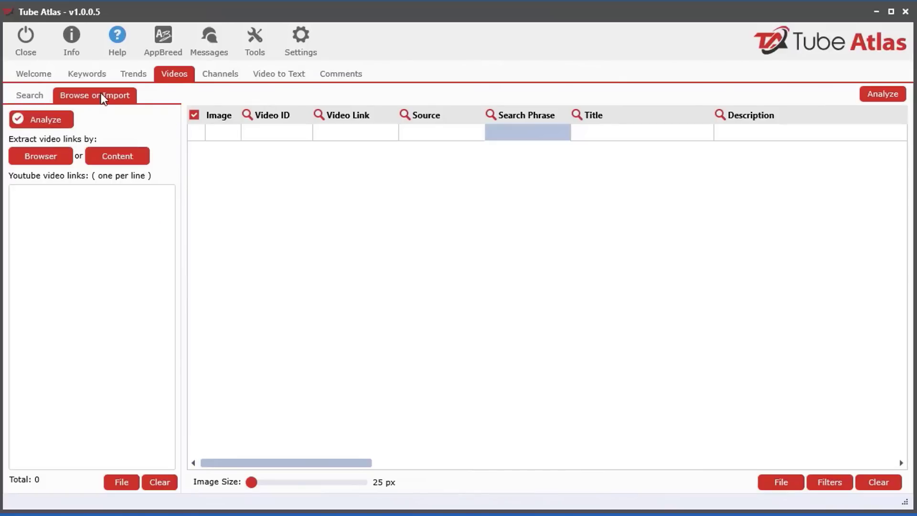
{"action": "left_click", "coordinate": [24, 156]}
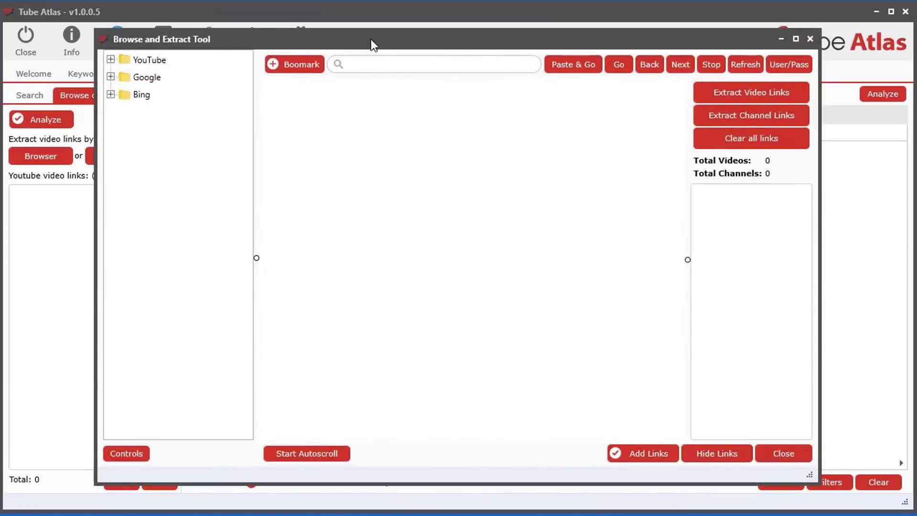
{"action": "left_click_drag", "start_coordinate": [370, 39], "coordinate": [279, 14]}
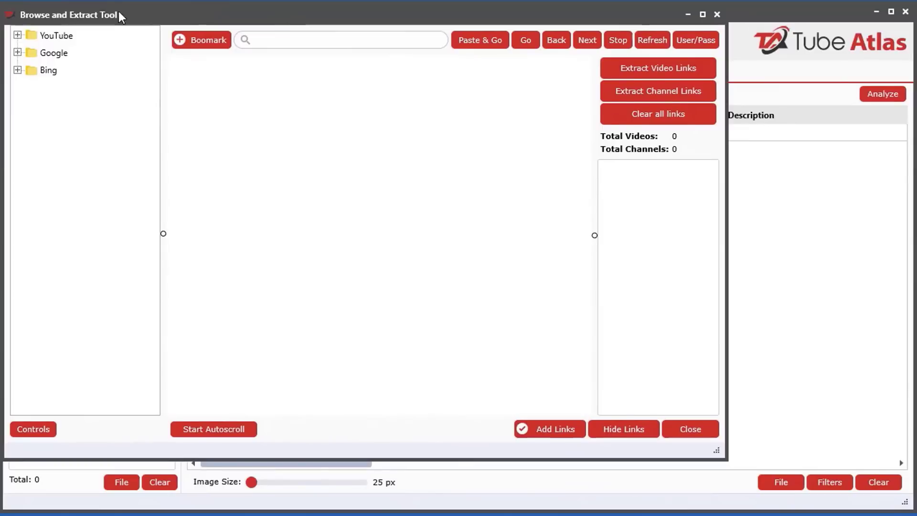
{"action": "left_click_drag", "start_coordinate": [712, 449], "coordinate": [897, 501]}
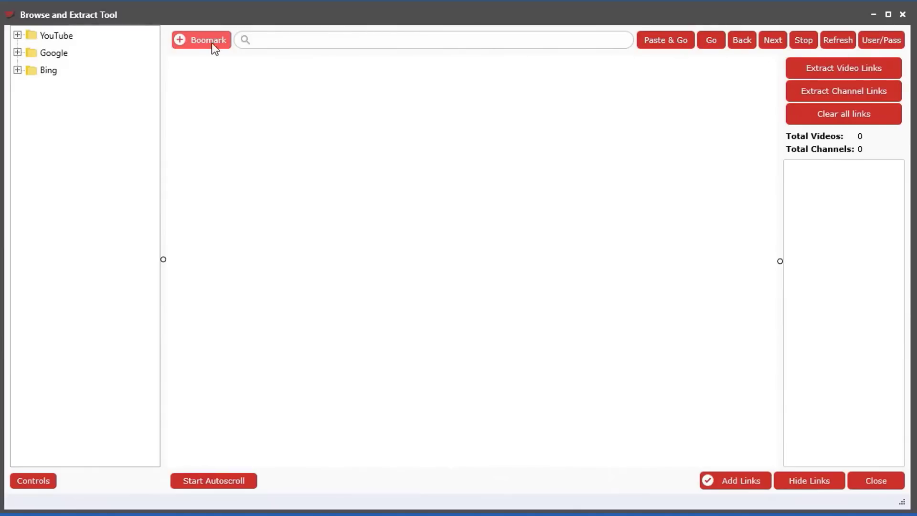
Load the YouTube Trends bookmark in the extraction browser and search YouTube for forging
{"action": "left_click", "coordinate": [16, 36]}
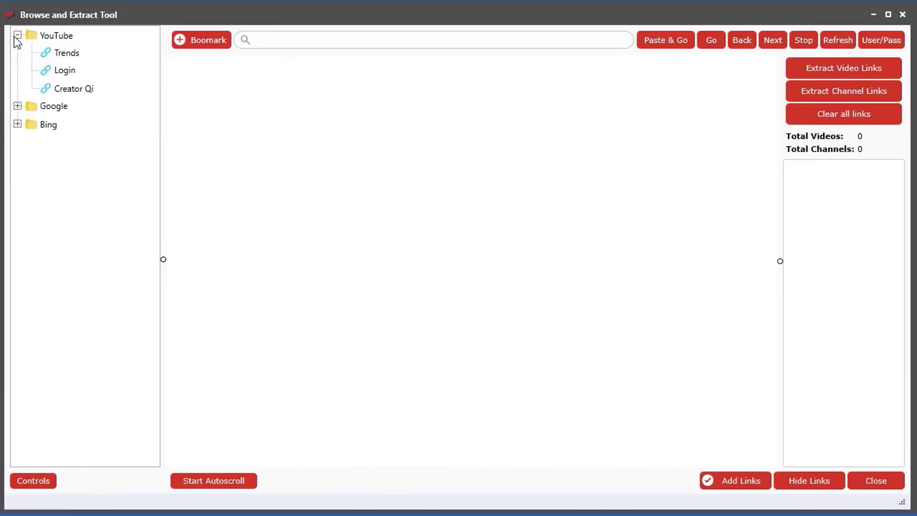
{"action": "left_click", "coordinate": [66, 53]}
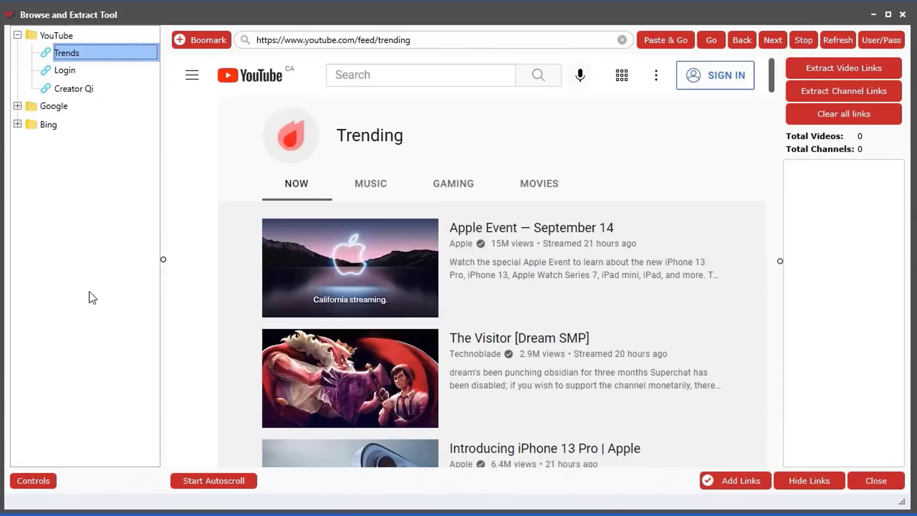
{"action": "left_click", "coordinate": [368, 80]}
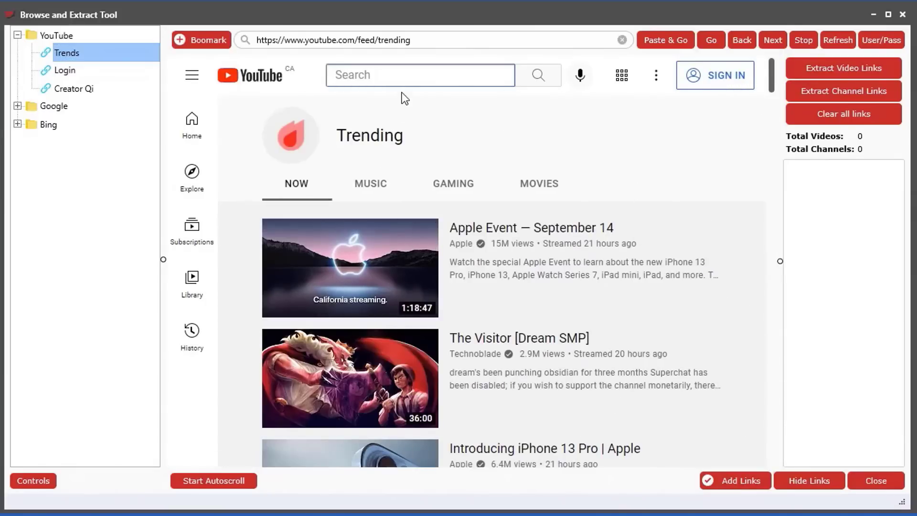
{"action": "left_click", "coordinate": [384, 74]}
{"action": "type", "text": "forging"}
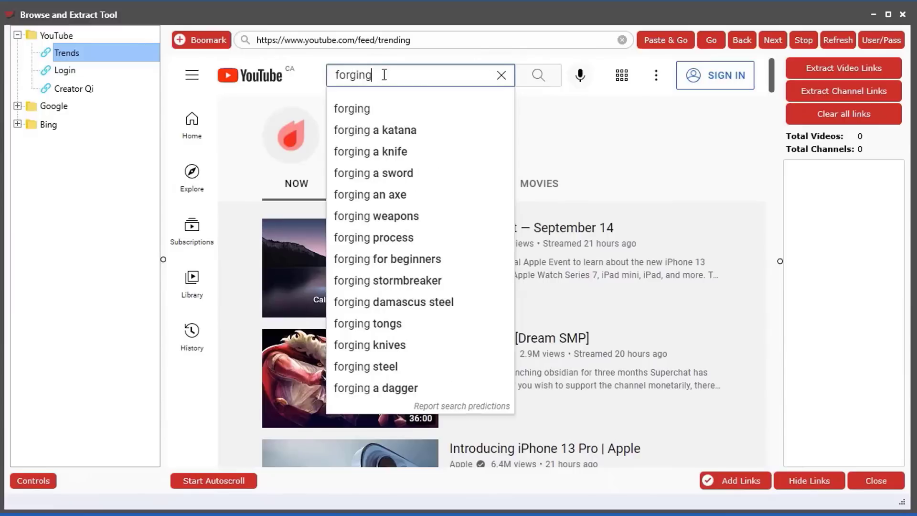
{"action": "key", "text": "Return"}
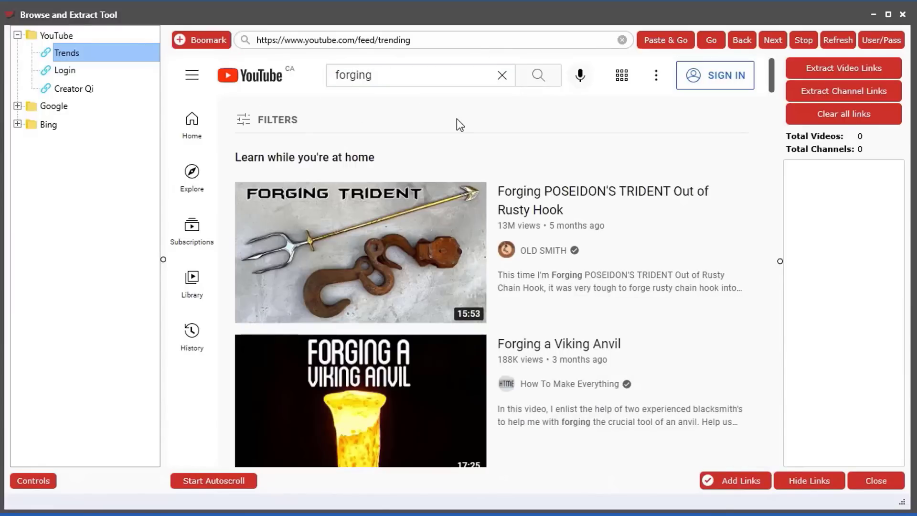
Filter the YouTube forging results to videos uploaded this month with a duration of 4 - 20 minutes
{"action": "left_click", "coordinate": [280, 127]}
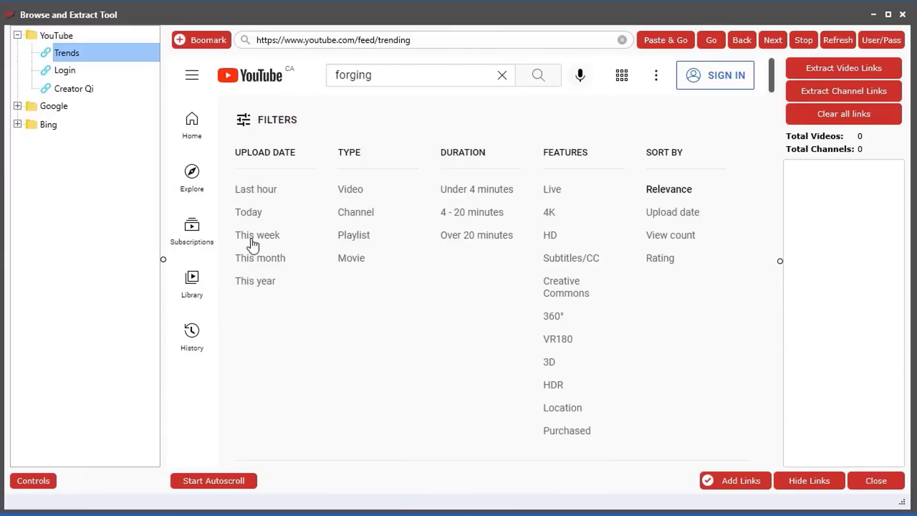
{"action": "left_click", "coordinate": [256, 262]}
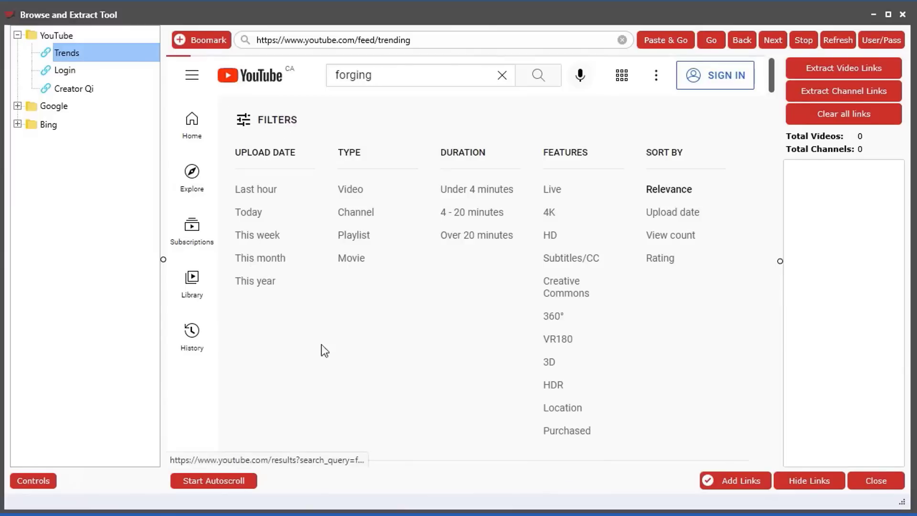
{"action": "left_click", "coordinate": [258, 129]}
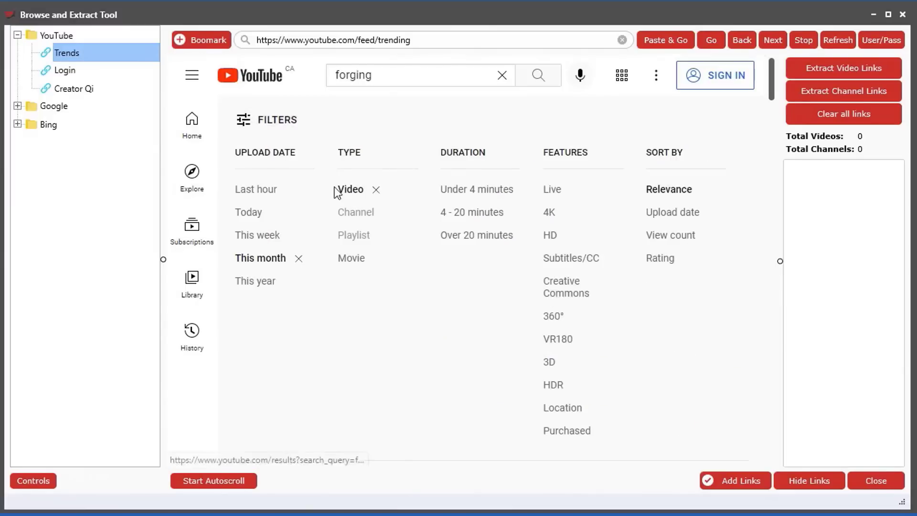
{"action": "left_click", "coordinate": [481, 214]}
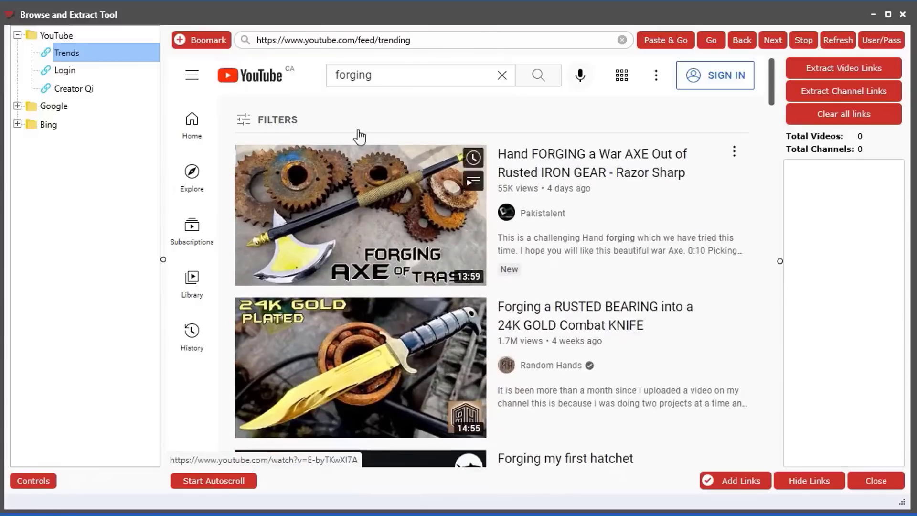
Restrict the forging results to HD videos and sort them by view count
{"action": "left_click", "coordinate": [272, 121]}
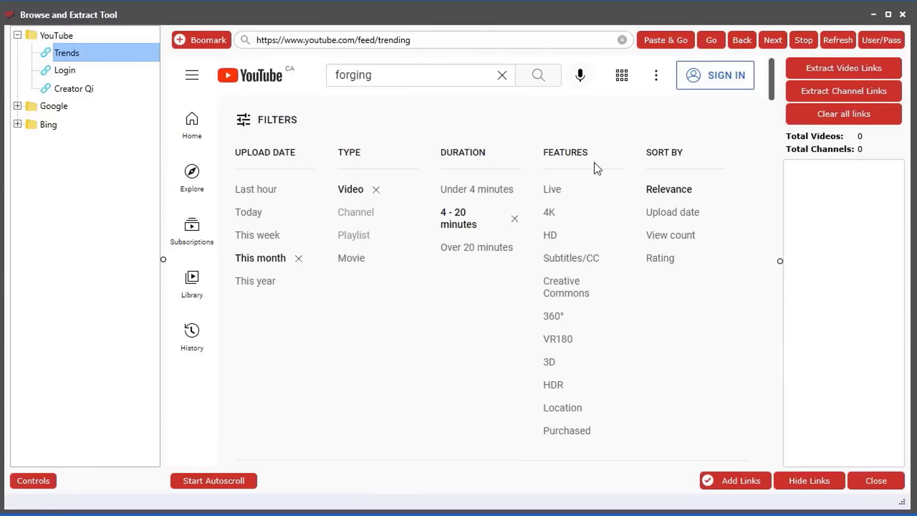
{"action": "left_click", "coordinate": [550, 236]}
{"action": "left_click", "coordinate": [261, 125]}
{"action": "left_click", "coordinate": [668, 235]}
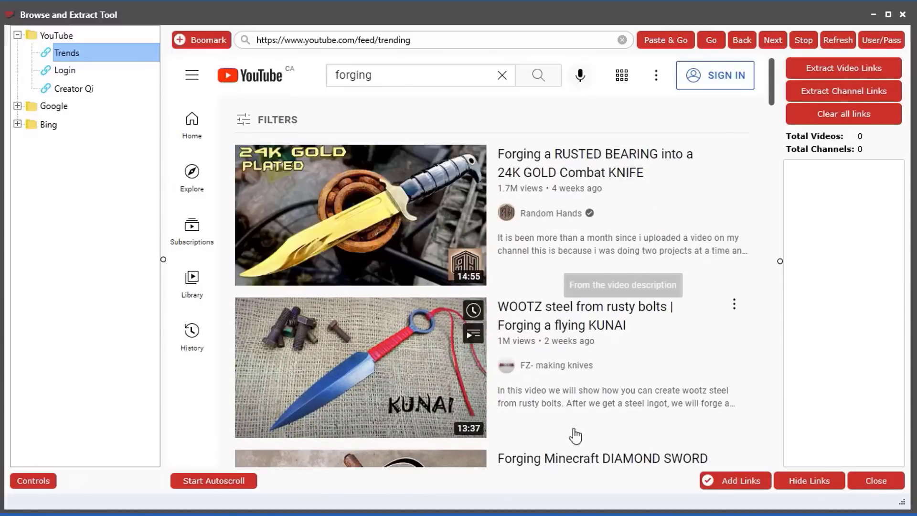
Autoscroll through the filtered YouTube results until they are all loaded, and extract the video links
{"action": "scroll", "coordinate": [629, 368], "scroll_direction": "down", "scroll_amount": 15}
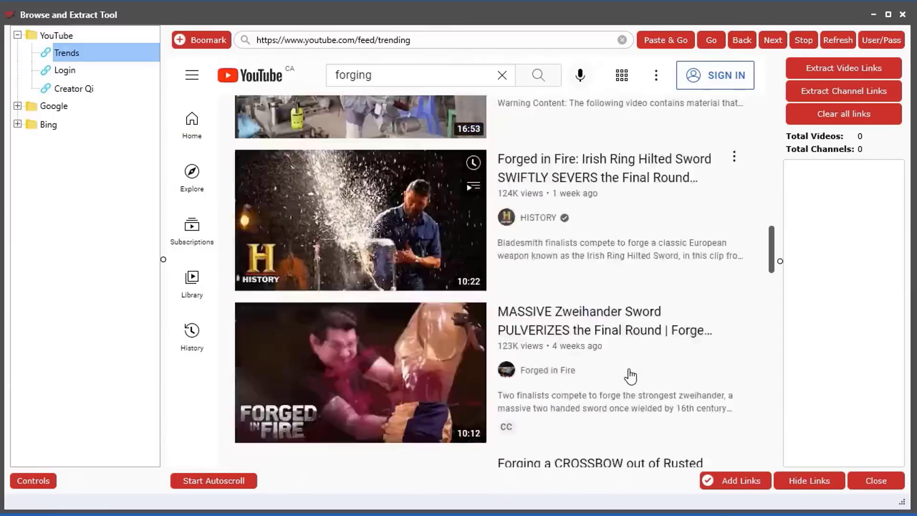
{"action": "scroll", "coordinate": [629, 376], "scroll_direction": "down", "scroll_amount": 12}
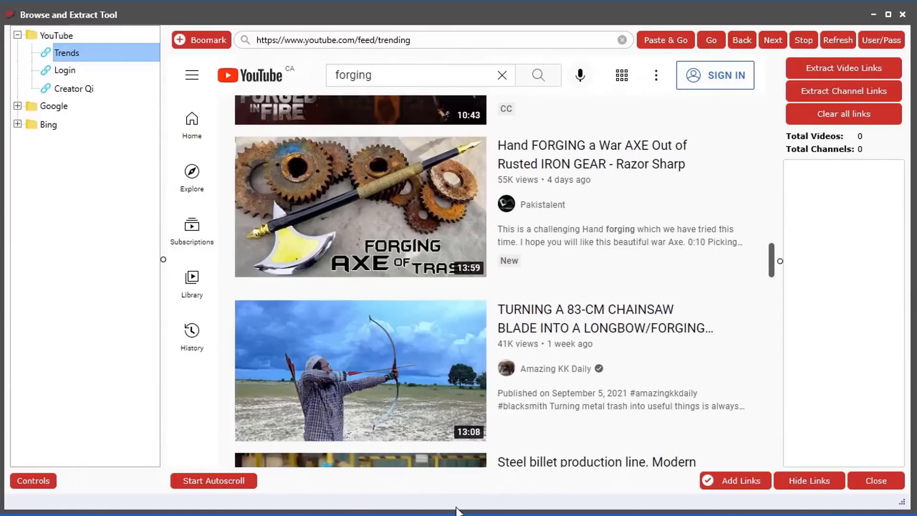
{"action": "left_click", "coordinate": [194, 482]}
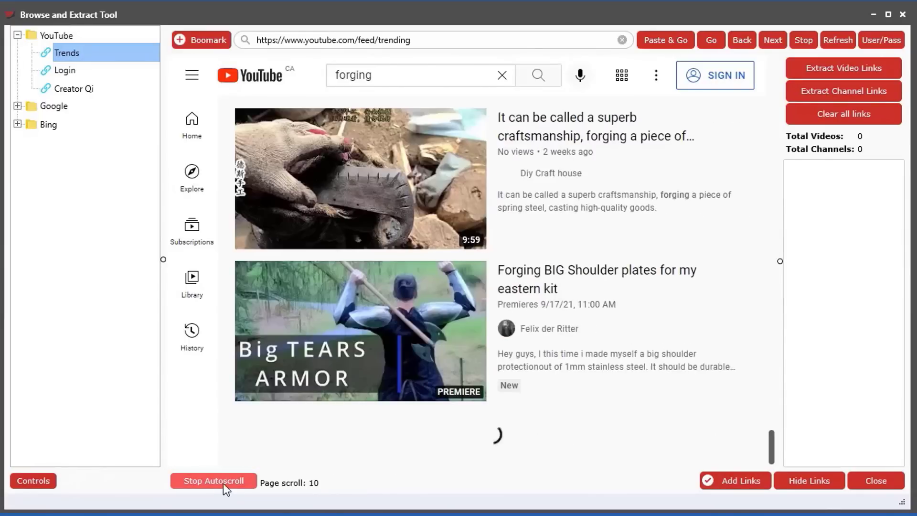
{"action": "left_click", "coordinate": [222, 483]}
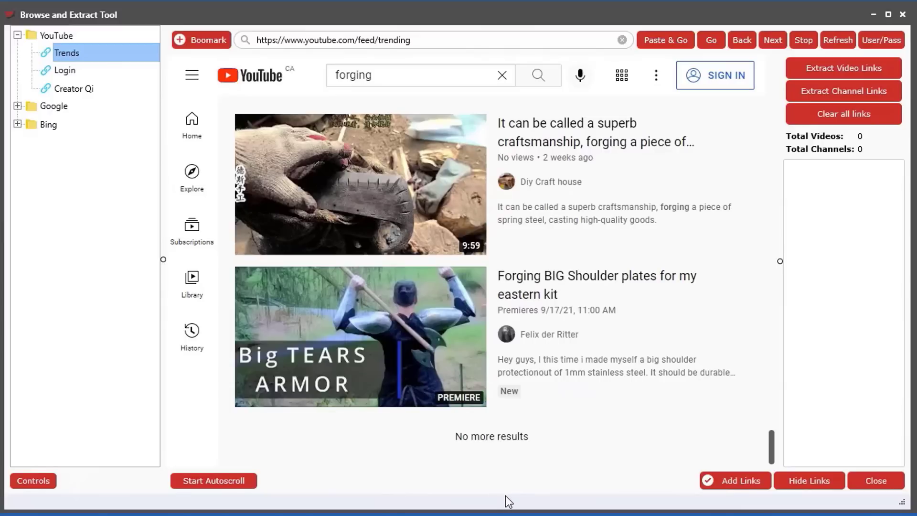
{"action": "scroll", "coordinate": [589, 435], "scroll_direction": "up", "scroll_amount": 3}
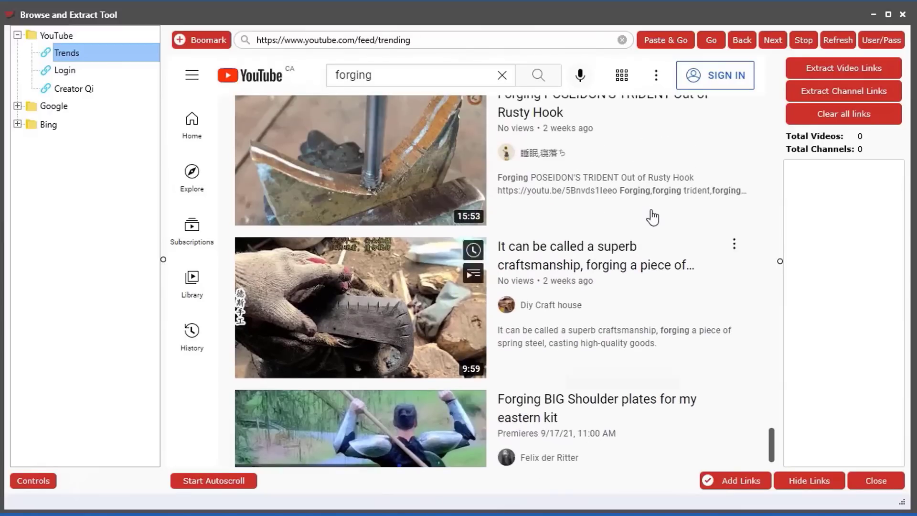
{"action": "left_click", "coordinate": [851, 71]}
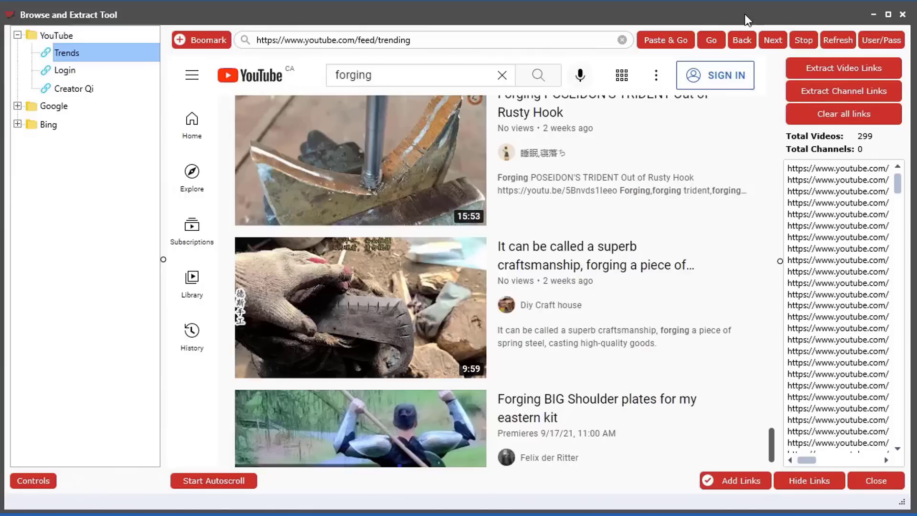
Move the extraction browser aside, add the extracted links to the Videos Tool and close the browser
{"action": "left_click_drag", "start_coordinate": [744, 14], "coordinate": [498, 0]}
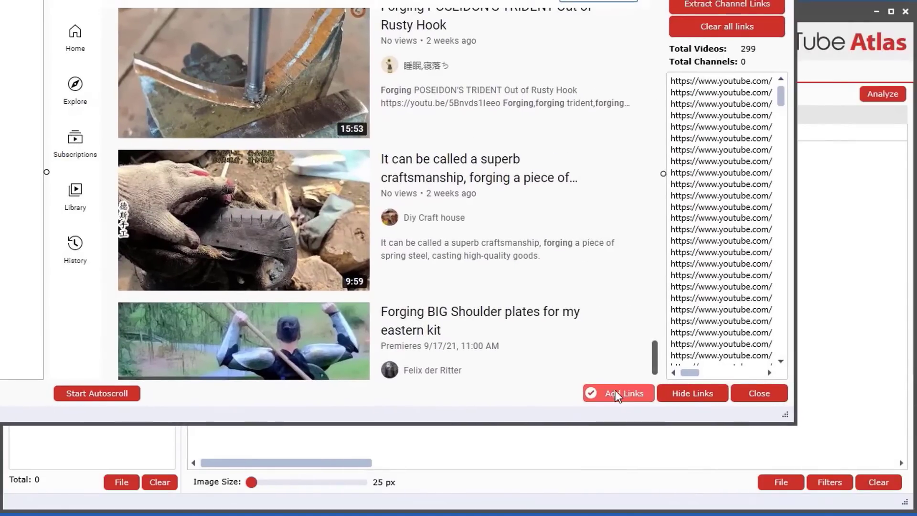
{"action": "left_click", "coordinate": [615, 391]}
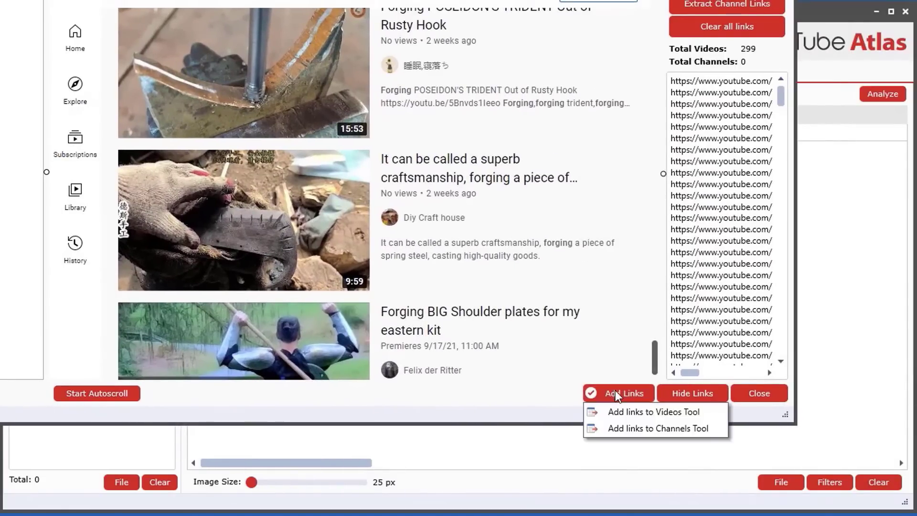
{"action": "left_click", "coordinate": [652, 413]}
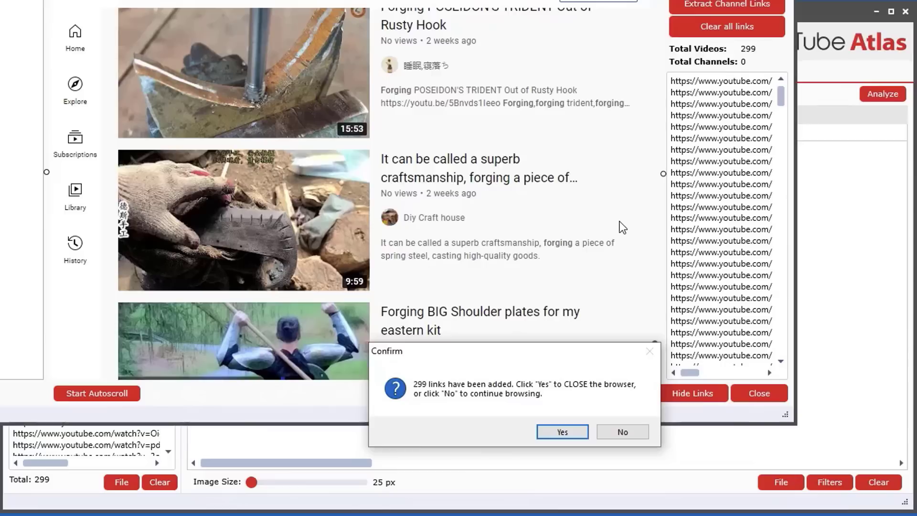
{"action": "left_click", "coordinate": [563, 432]}
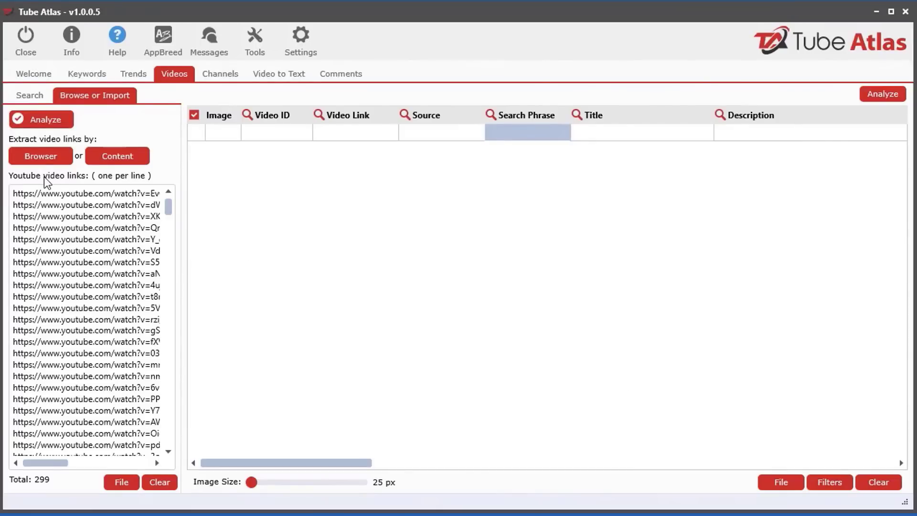
Analyze the imported YouTube video links and stop the run once part of the list has been processed
{"action": "left_click", "coordinate": [44, 124]}
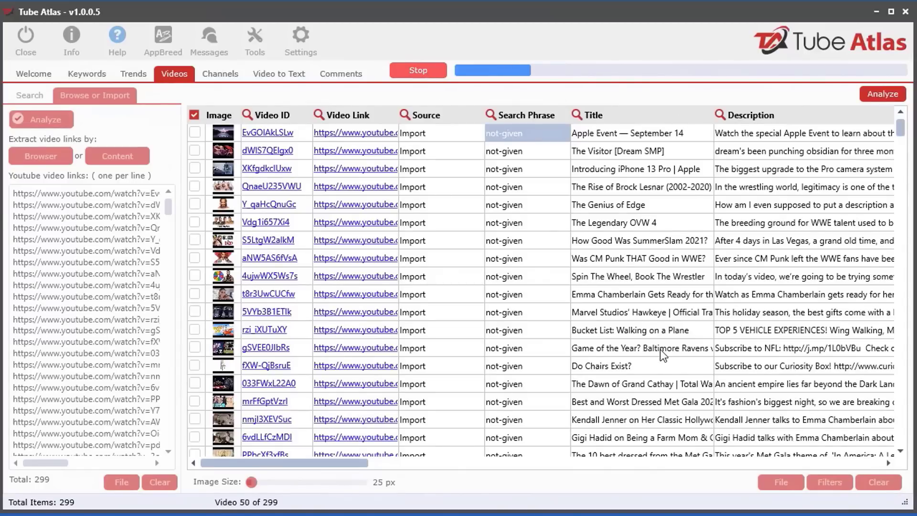
{"action": "left_click", "coordinate": [422, 70]}
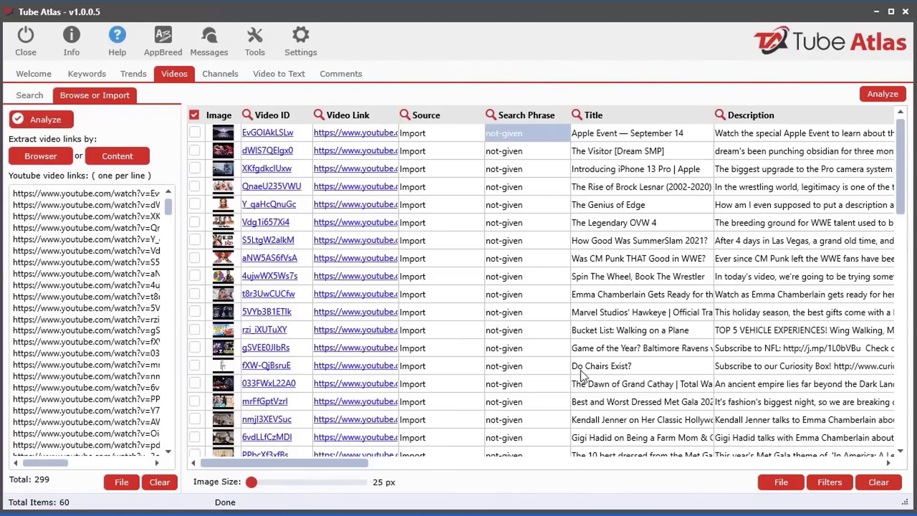
{"action": "mouse_move", "coordinate": [345, 463]}
{"action": "left_mouse_down"}
{"action": "mouse_move", "coordinate": [714, 465]}
{"action": "mouse_move", "coordinate": [898, 452]}
{"action": "mouse_move", "coordinate": [339, 465]}
{"action": "left_mouse_up"}
Clear the analyzed videos from the results table and empty the list of imported video links
{"action": "left_click", "coordinate": [878, 482]}
{"action": "left_click", "coordinate": [485, 431]}
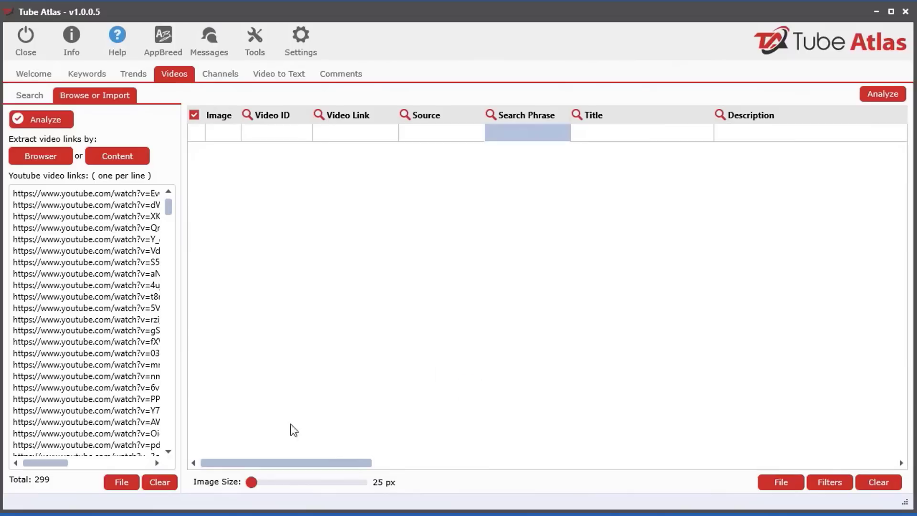
{"action": "left_click", "coordinate": [160, 482]}
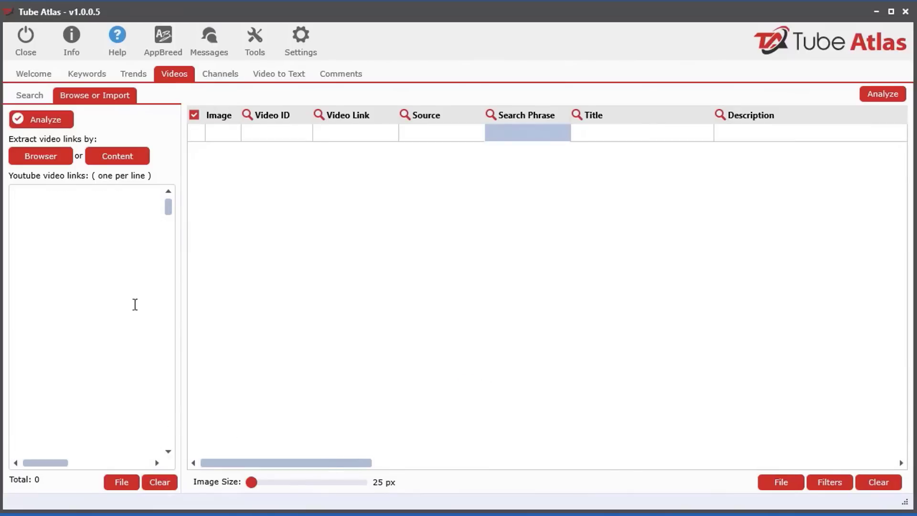
Reopen the link extraction browser and load the Google YouTube video search bookmark
{"action": "left_click", "coordinate": [42, 161]}
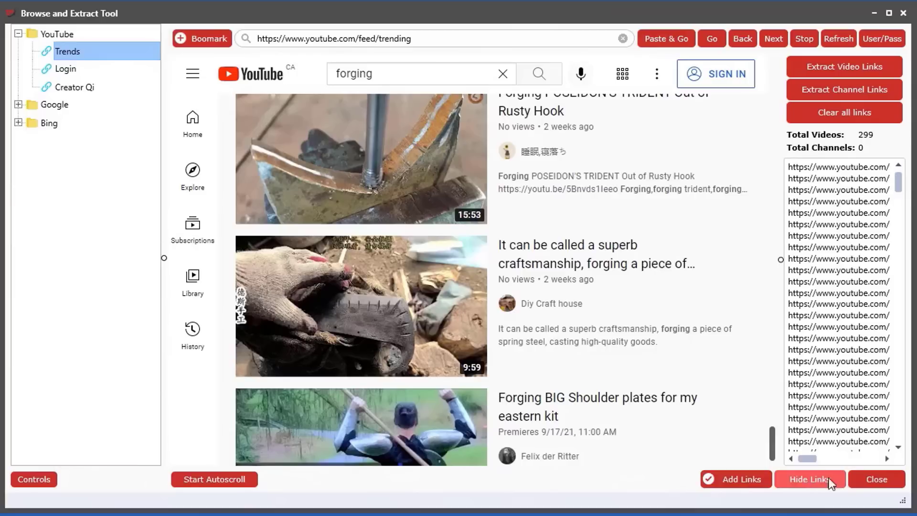
{"action": "left_click", "coordinate": [19, 104]}
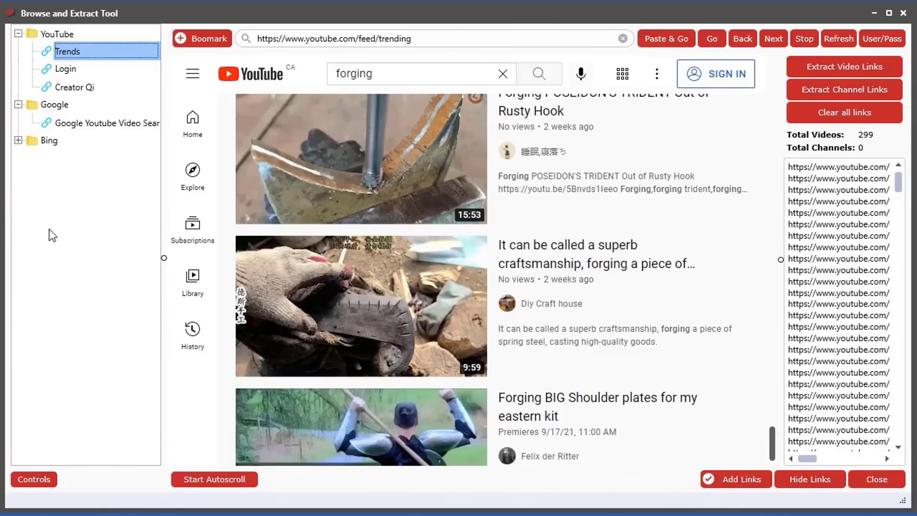
{"action": "left_click", "coordinate": [96, 124]}
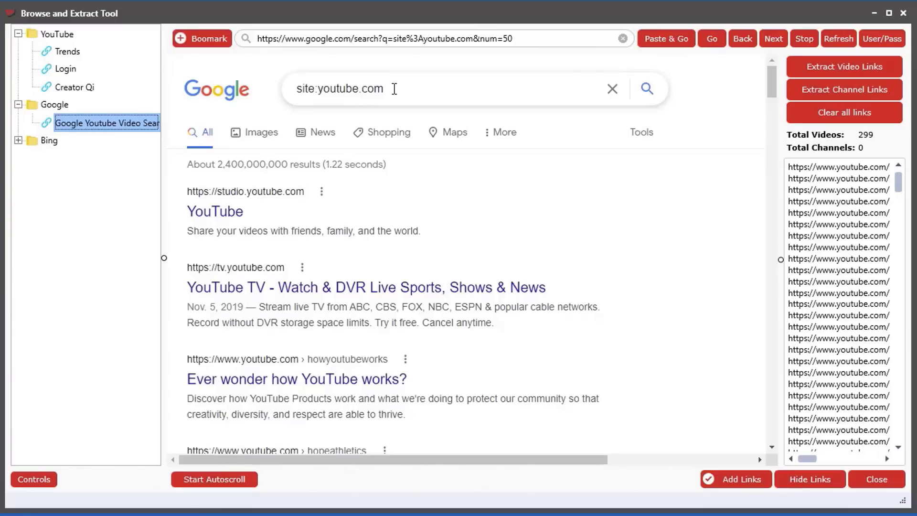
Extend the Google query to site:youtube.com/watch?v= "forging" and run the search
{"action": "left_click", "coordinate": [394, 89]}
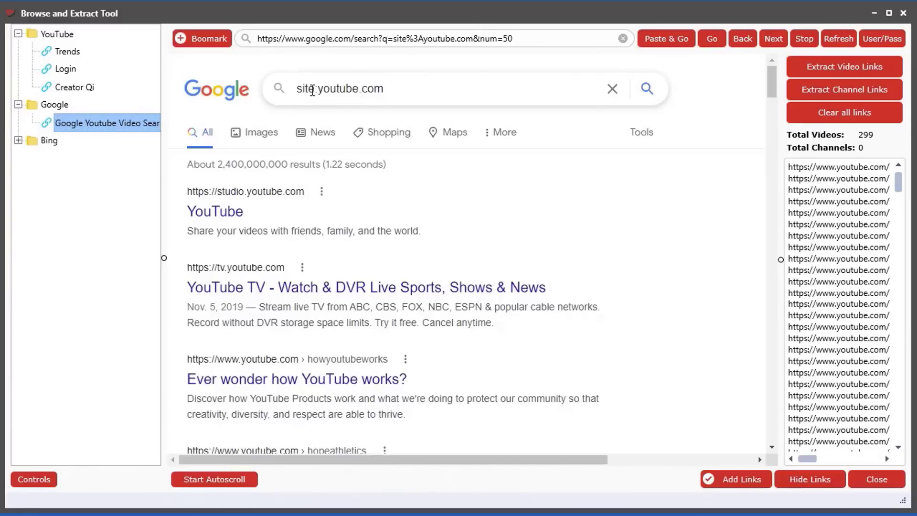
{"action": "left_click_drag", "start_coordinate": [315, 90], "coordinate": [295, 90]}
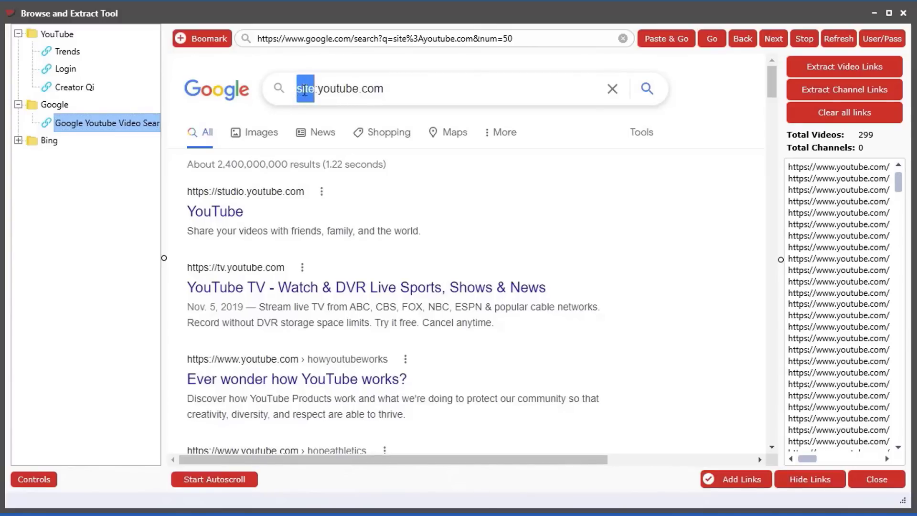
{"action": "left_click", "coordinate": [317, 90]}
{"action": "double_click", "coordinate": [316, 90]}
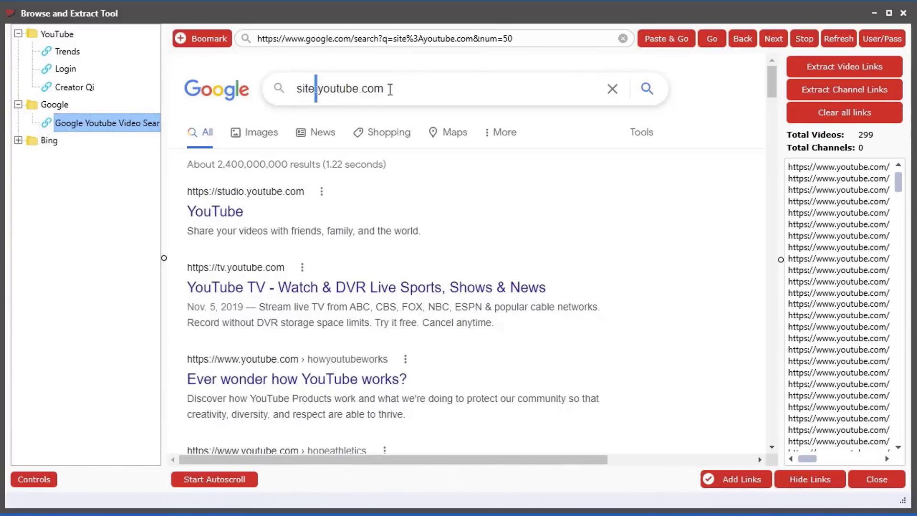
{"action": "left_click", "coordinate": [490, 89]}
{"action": "type", "text": "/watch?v"}
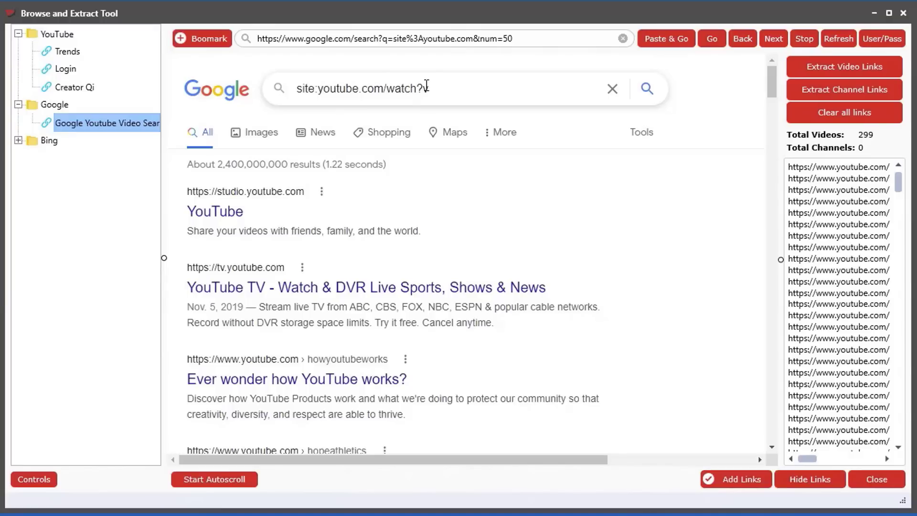
{"action": "type", "text": "="}
{"action": "type", "text": "\""}
{"action": "type", "text": "forging"}
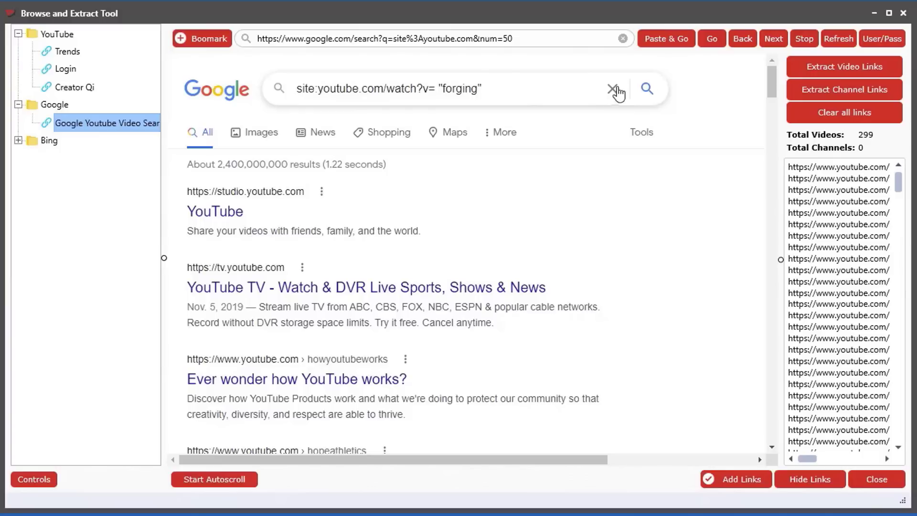
{"action": "left_click", "coordinate": [648, 90]}
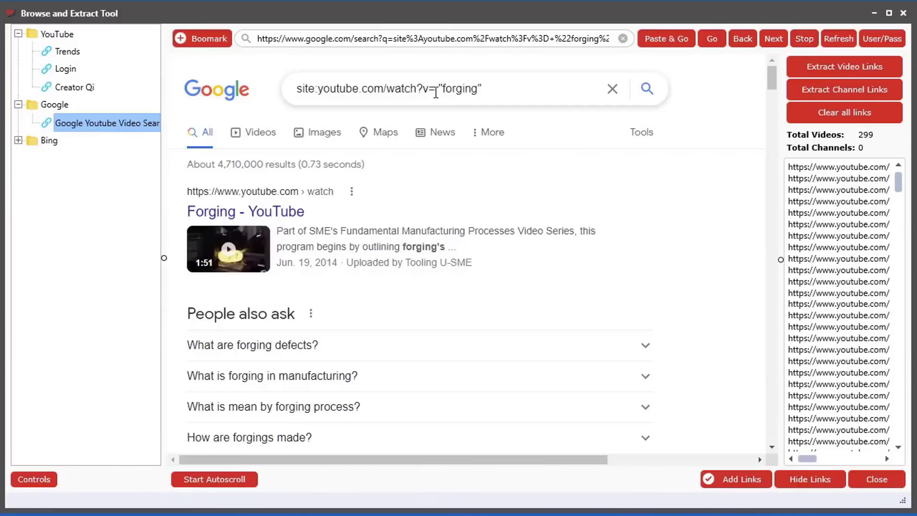
Look through the Google results for YouTube watch pages about forging
{"action": "scroll", "coordinate": [669, 283], "scroll_direction": "down", "scroll_amount": 8}
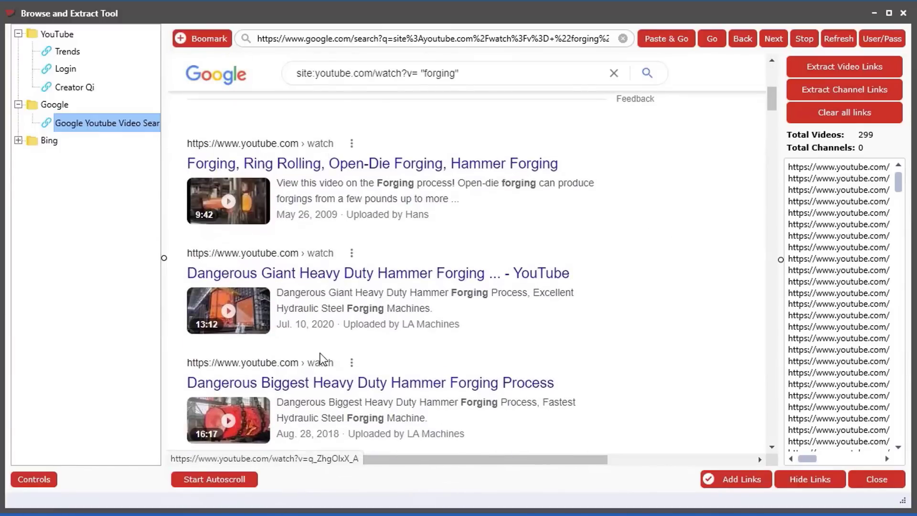
{"action": "scroll", "coordinate": [318, 363], "scroll_direction": "down", "scroll_amount": 1}
{"action": "scroll", "coordinate": [315, 353], "scroll_direction": "down", "scroll_amount": 4}
{"action": "scroll", "coordinate": [327, 344], "scroll_direction": "down", "scroll_amount": 8}
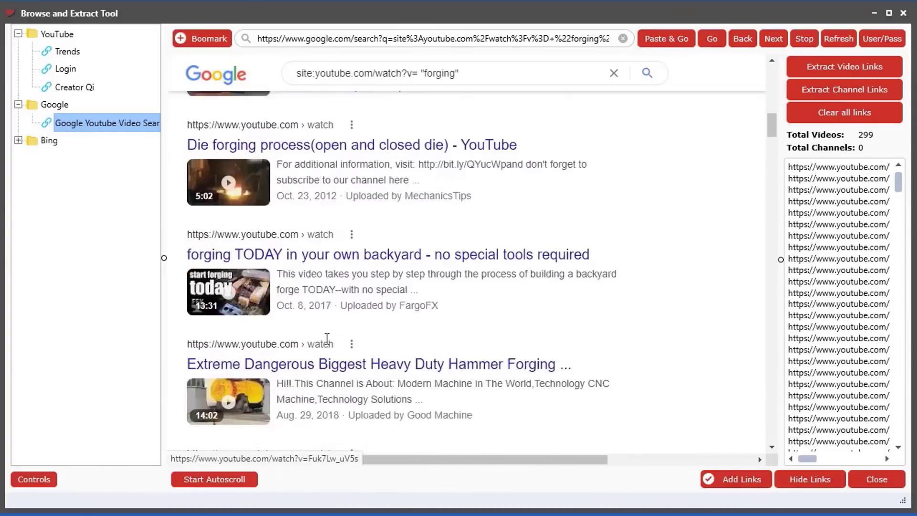
{"action": "scroll", "coordinate": [326, 345], "scroll_direction": "down", "scroll_amount": 15}
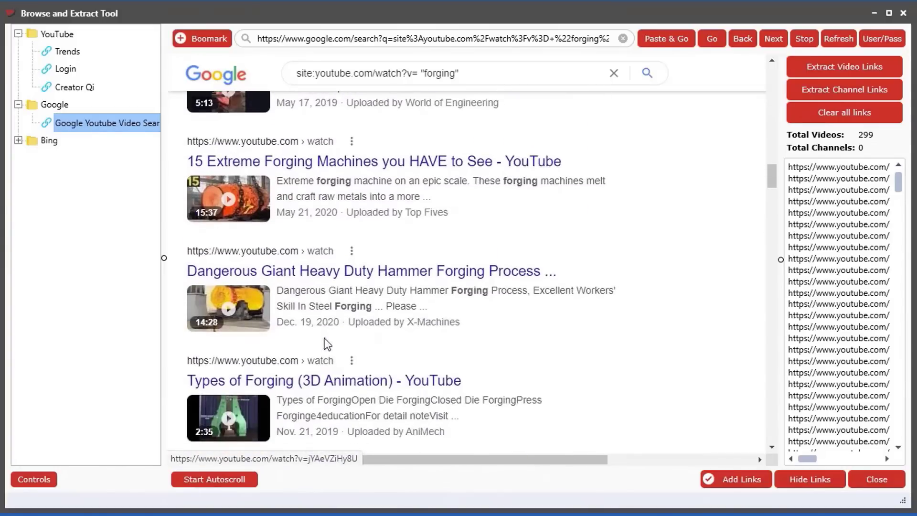
{"action": "scroll", "coordinate": [636, 334], "scroll_direction": "up", "scroll_amount": 8}
{"action": "scroll", "coordinate": [636, 334], "scroll_direction": "up", "scroll_amount": 20}
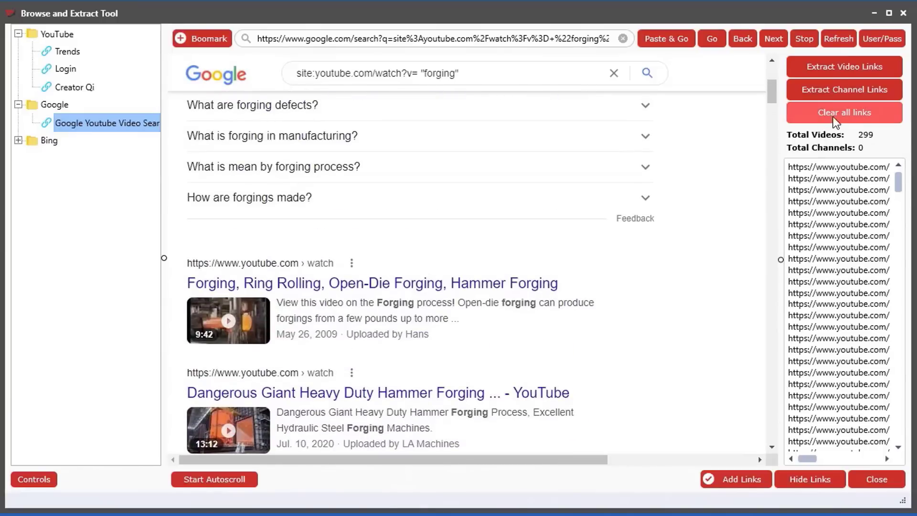
Clear all previously extracted links from the extraction tool and return to the start of the Google results
{"action": "left_click", "coordinate": [860, 117]}
{"action": "left_click", "coordinate": [501, 431]}
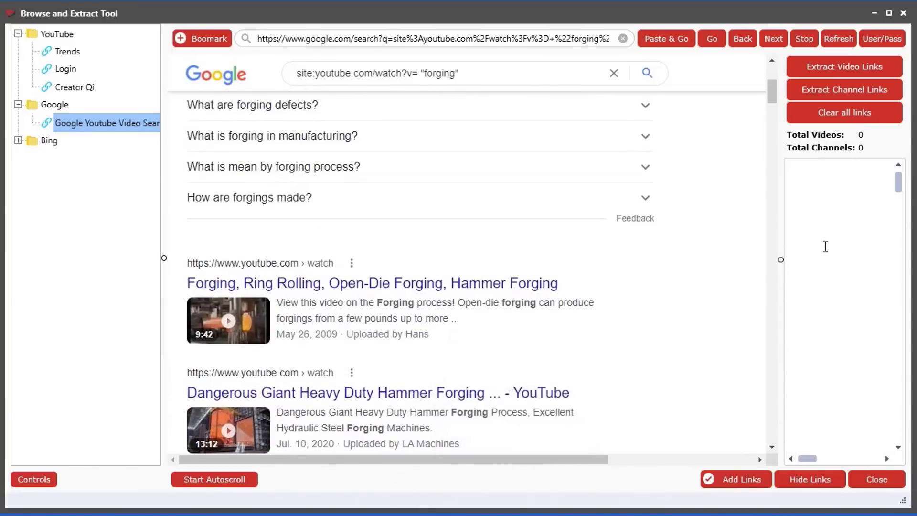
{"action": "scroll", "coordinate": [698, 242], "scroll_direction": "down", "scroll_amount": 5}
{"action": "left_click_drag", "start_coordinate": [770, 106], "coordinate": [785, 74]}
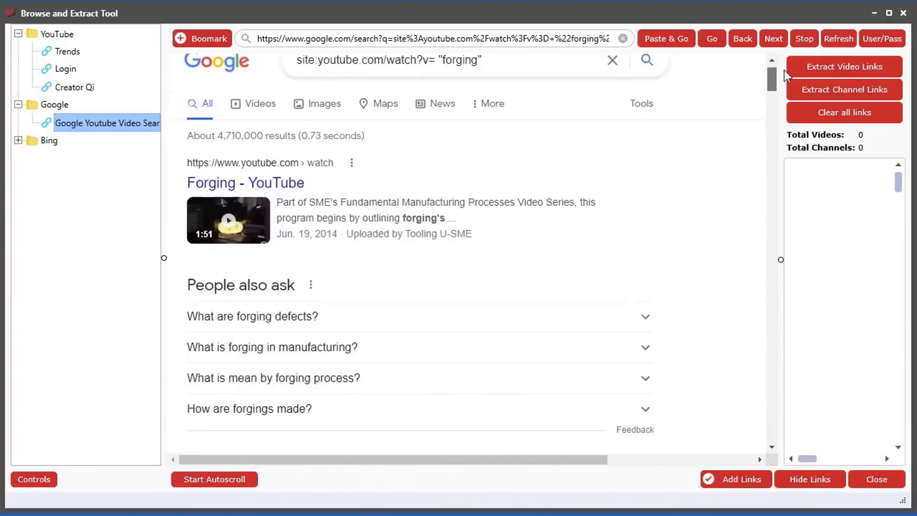
Extract the video links from each of the first three Google result pages for the forging query
{"action": "left_click", "coordinate": [846, 72]}
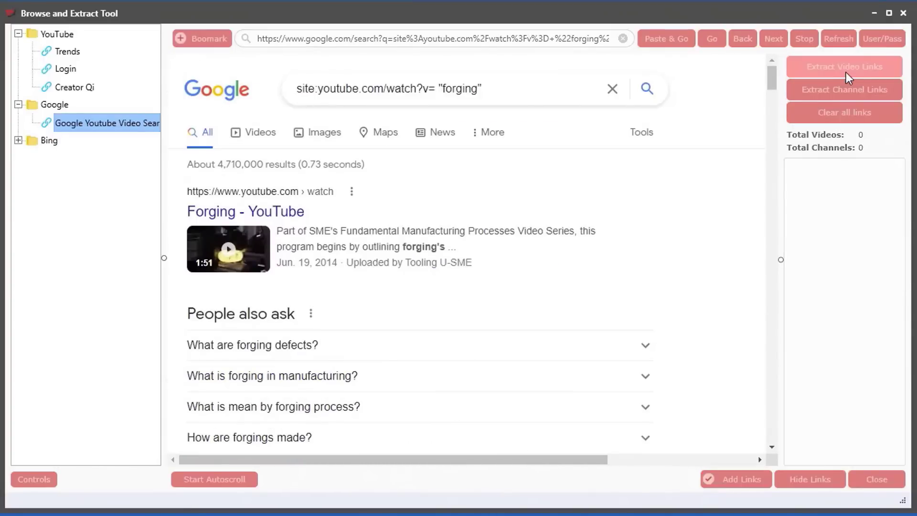
{"action": "mouse_move", "coordinate": [900, 230]}
{"action": "left_mouse_down"}
{"action": "mouse_move", "coordinate": [900, 387]}
{"action": "mouse_move", "coordinate": [898, 225]}
{"action": "left_mouse_up"}
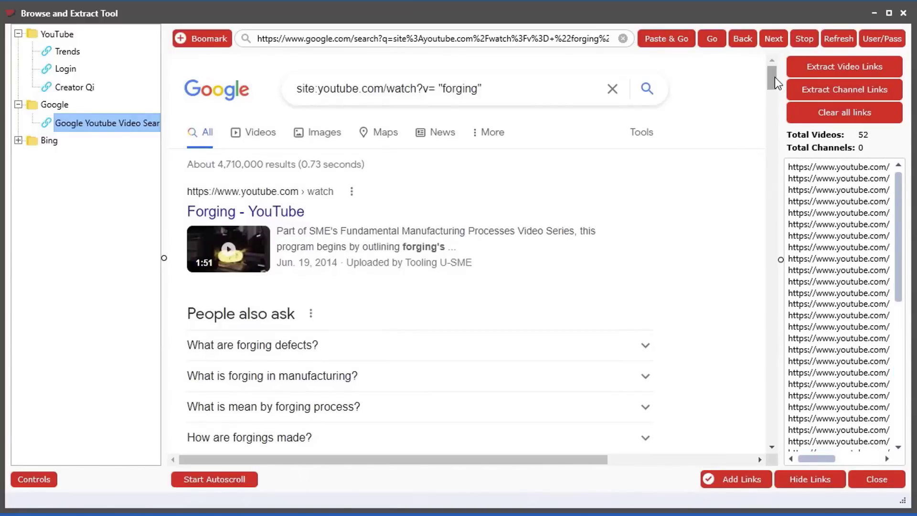
{"action": "left_click_drag", "start_coordinate": [773, 76], "coordinate": [744, 465]}
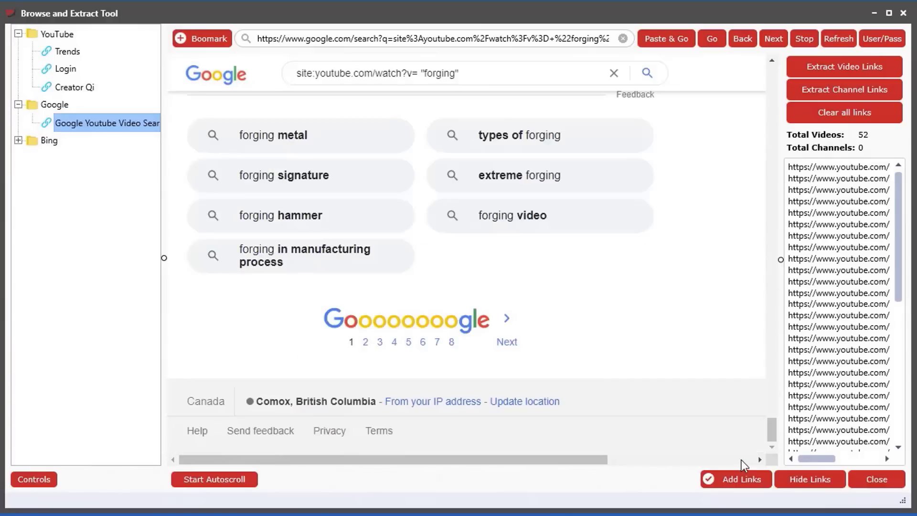
{"action": "left_click", "coordinate": [514, 344]}
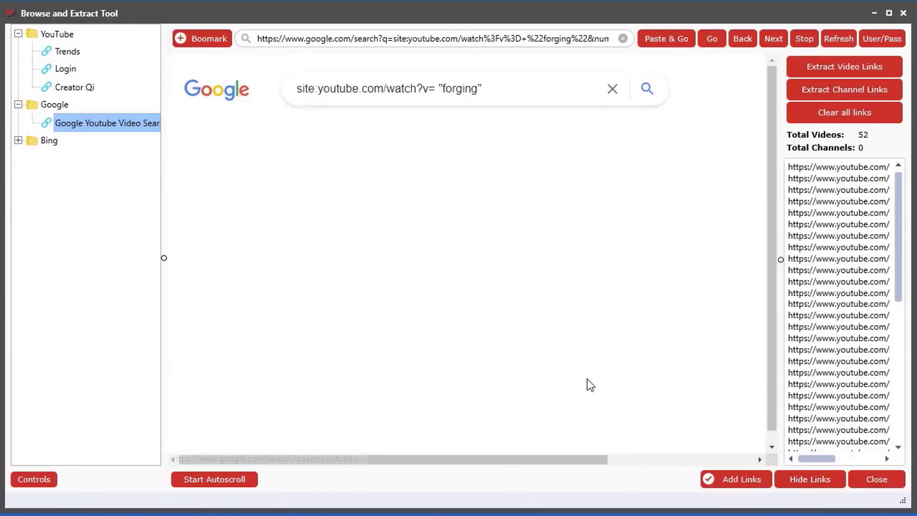
{"action": "left_click", "coordinate": [866, 69]}
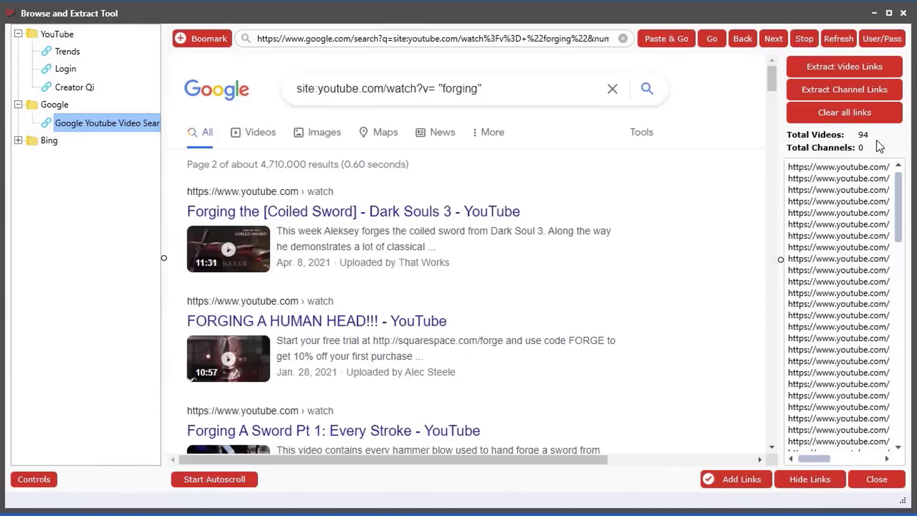
{"action": "left_click_drag", "start_coordinate": [772, 81], "coordinate": [732, 449]}
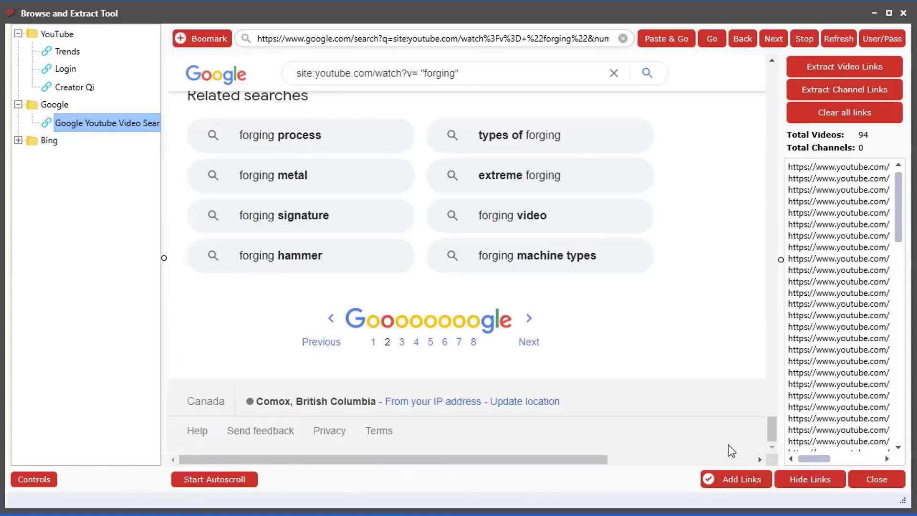
{"action": "left_click", "coordinate": [529, 342]}
{"action": "left_click", "coordinate": [852, 67]}
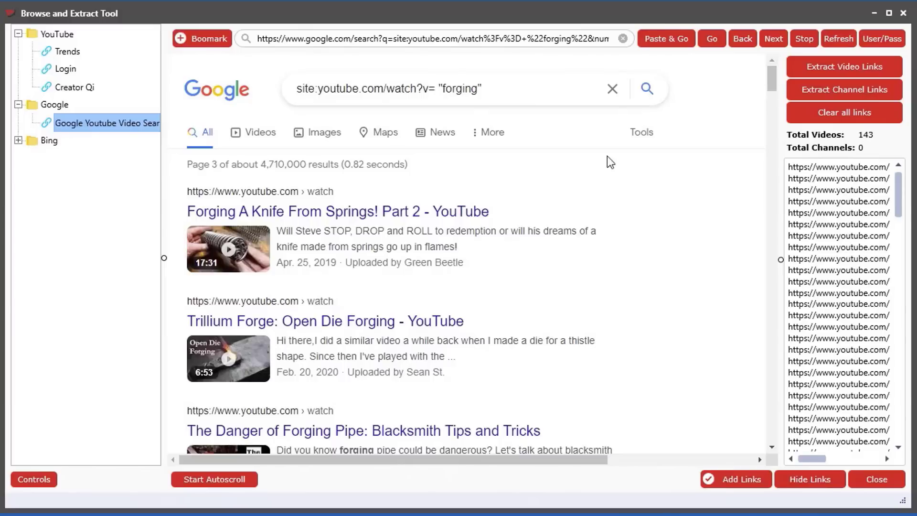
Add the extracted forging links to the Videos Tool and close the extraction browser
{"action": "left_click", "coordinate": [720, 477]}
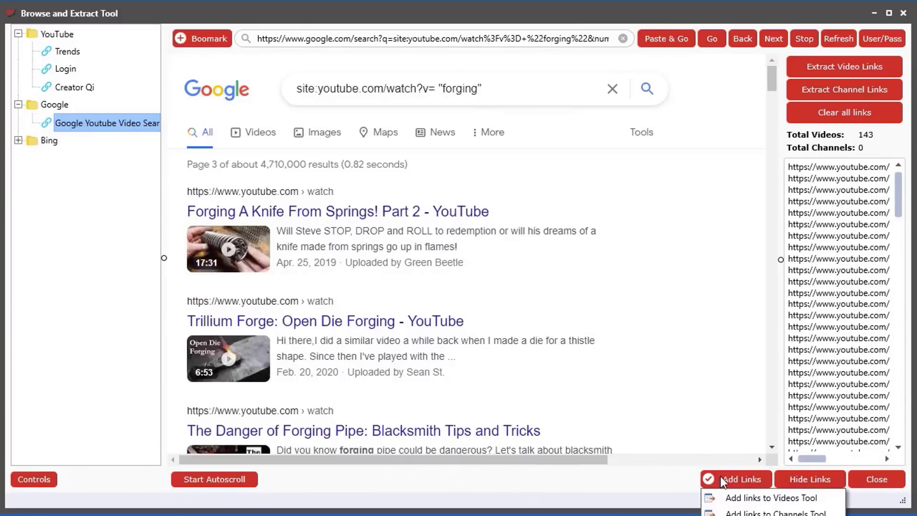
{"action": "left_click", "coordinate": [732, 496]}
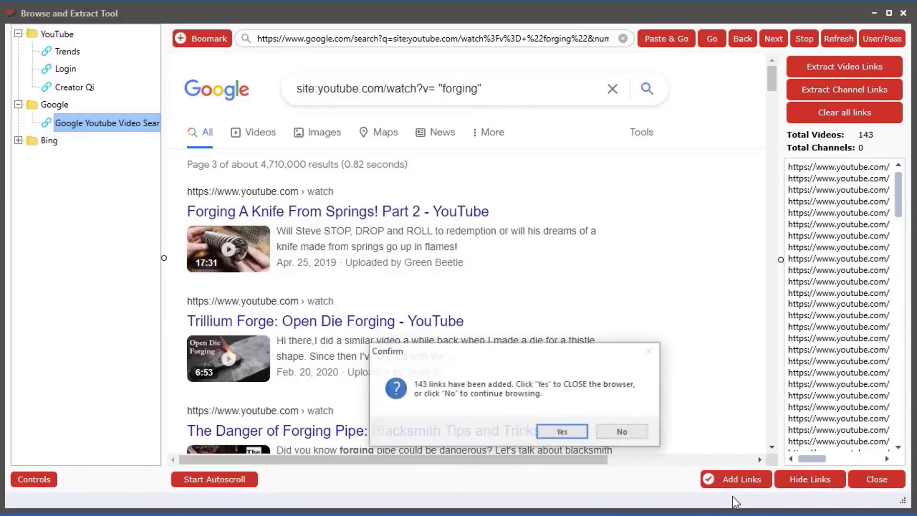
{"action": "left_click", "coordinate": [569, 432]}
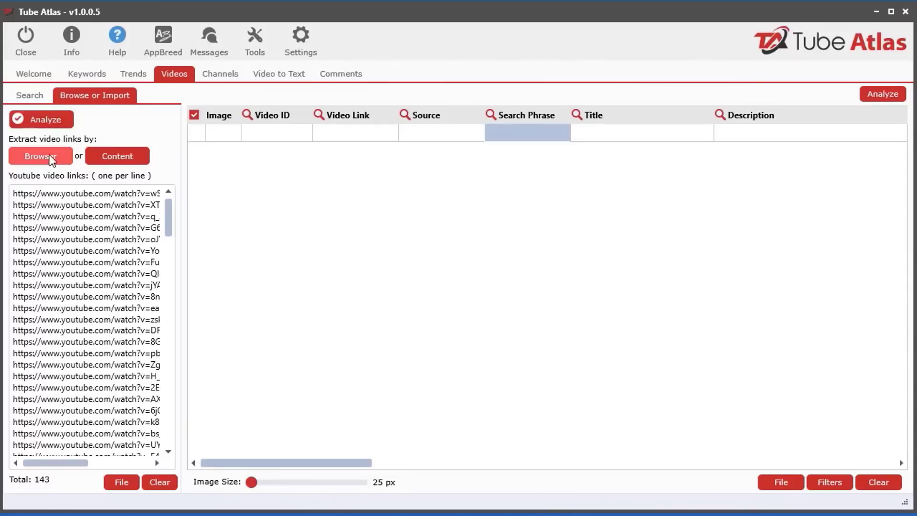
Analyze the imported forging video links and stop the analysis before it has gone through the whole list
{"action": "left_click", "coordinate": [44, 123]}
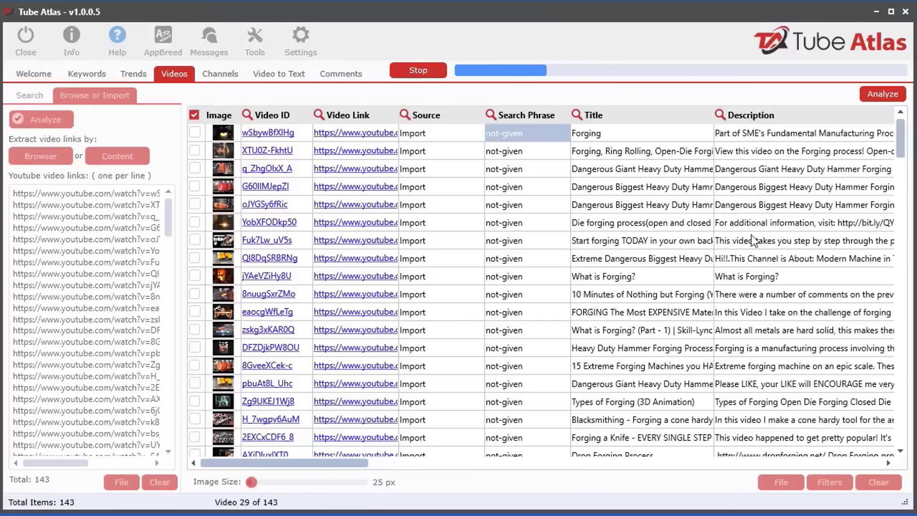
{"action": "left_click", "coordinate": [408, 72]}
{"action": "mouse_move", "coordinate": [286, 462]}
{"action": "left_mouse_down"}
{"action": "mouse_move", "coordinate": [630, 481]}
{"action": "mouse_move", "coordinate": [777, 473]}
{"action": "mouse_move", "coordinate": [277, 449]}
{"action": "left_mouse_up"}
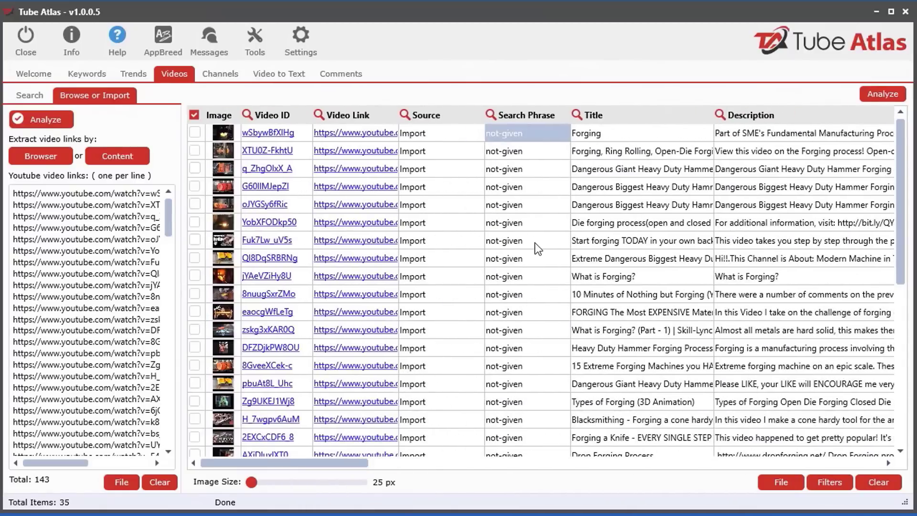
Clear all analyzed video data from the results table and empty the list of imported YouTube links
{"action": "left_click", "coordinate": [870, 482]}
{"action": "left_click", "coordinate": [486, 432]}
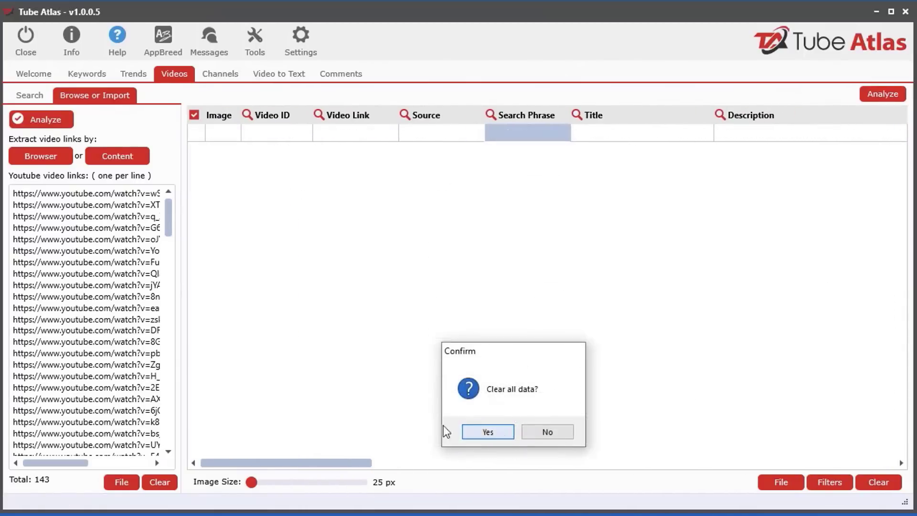
{"action": "left_click", "coordinate": [170, 481]}
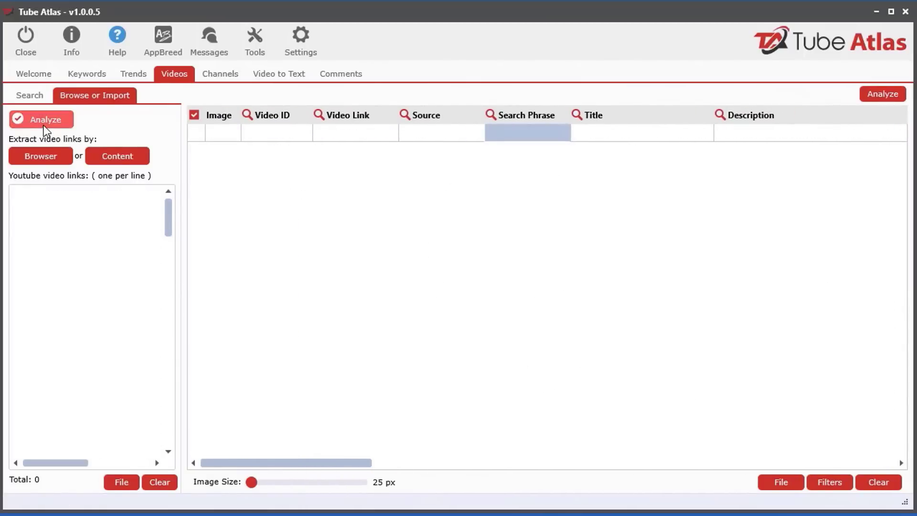
Reopen the link extraction browser and clear all the links it still holds
{"action": "left_click", "coordinate": [42, 156]}
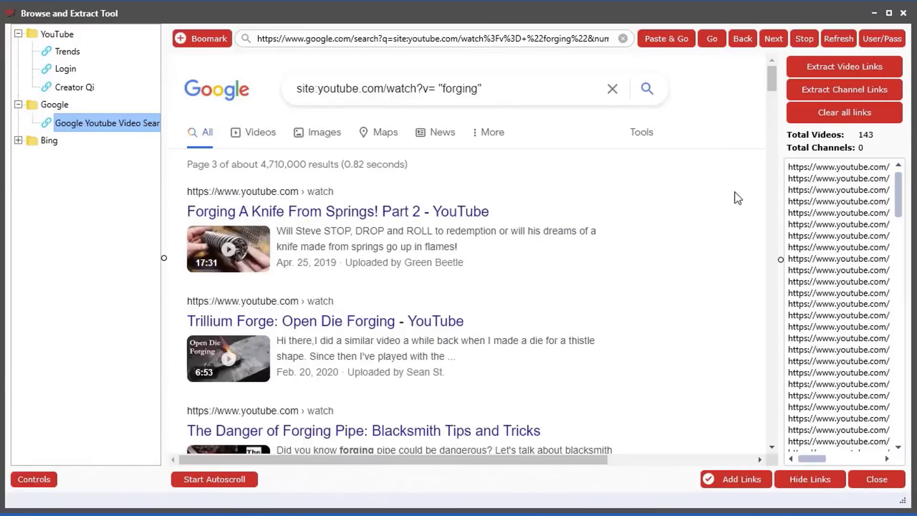
{"action": "left_click", "coordinate": [837, 114]}
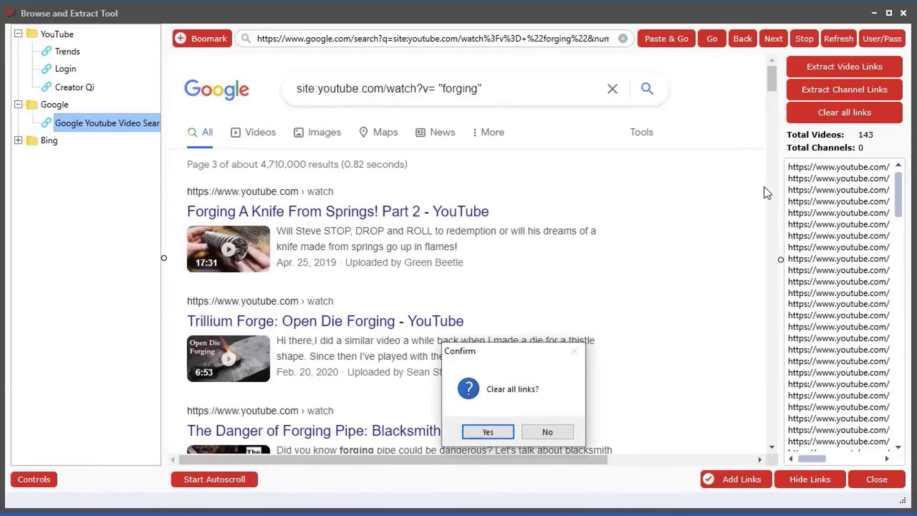
{"action": "left_click", "coordinate": [500, 432]}
Load the Bing Youtube Video Search bookmark and run the query site:youtube.com "diy"
{"action": "left_click", "coordinate": [18, 140]}
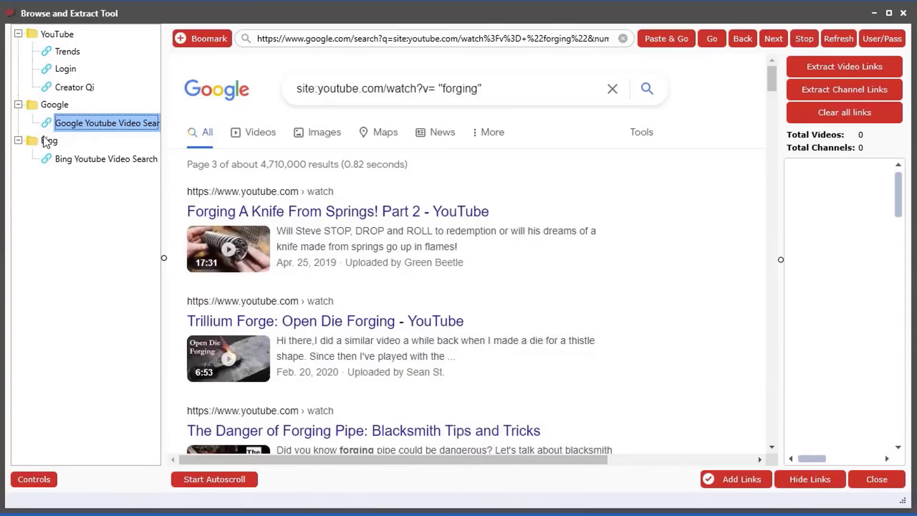
{"action": "left_click", "coordinate": [105, 159]}
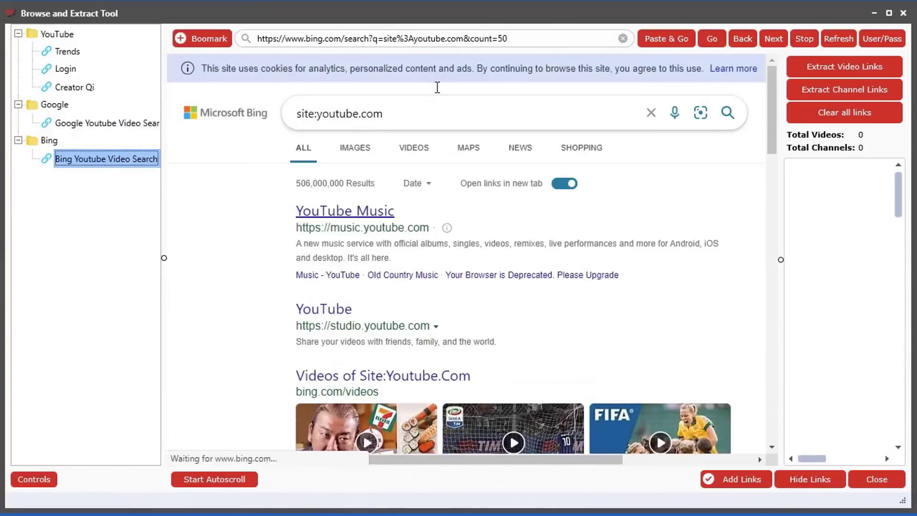
{"action": "left_click", "coordinate": [450, 114]}
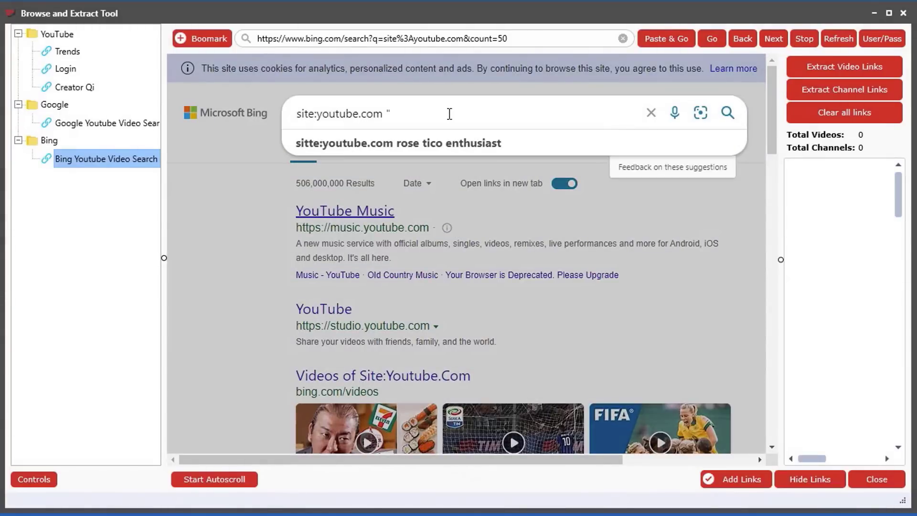
{"action": "type", "text": "\"diy"}
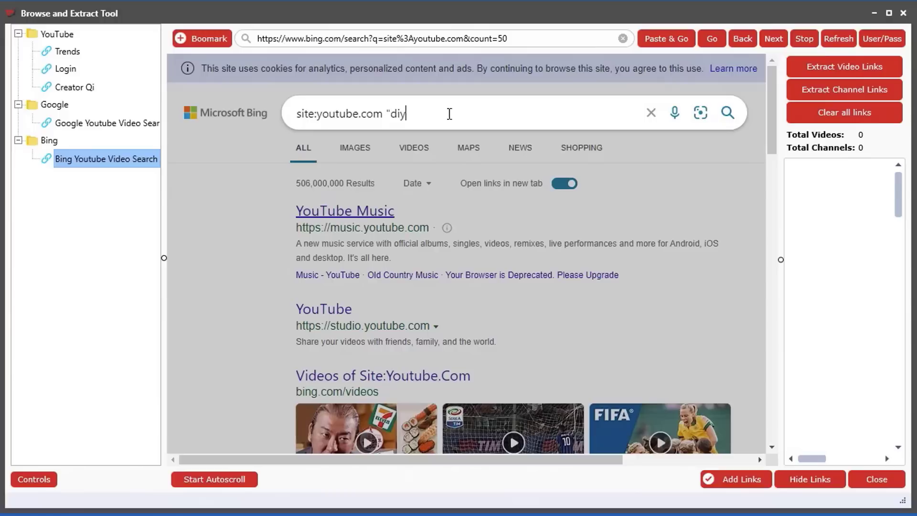
{"action": "type", "text": " t"}
{"action": "key", "text": "BackSpace"}
{"action": "key", "text": "Return"}
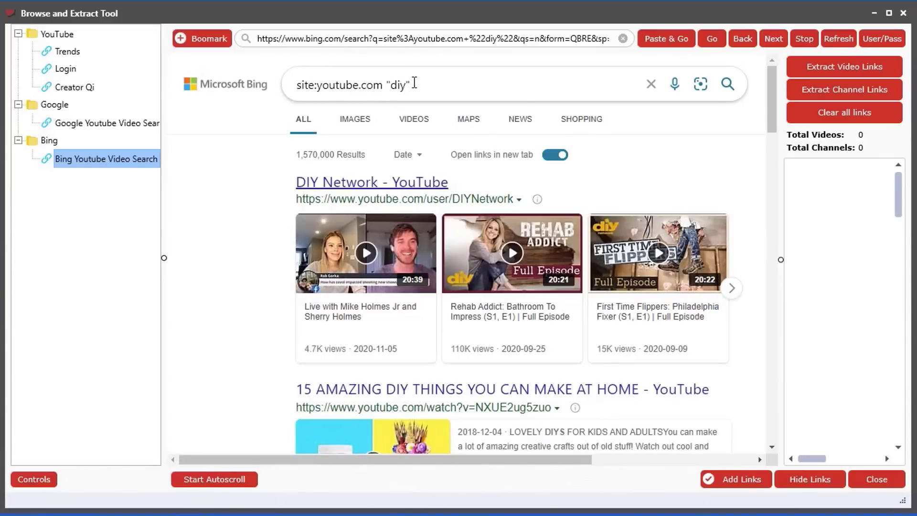
{"action": "scroll", "coordinate": [216, 340], "scroll_direction": "down", "scroll_amount": 12}
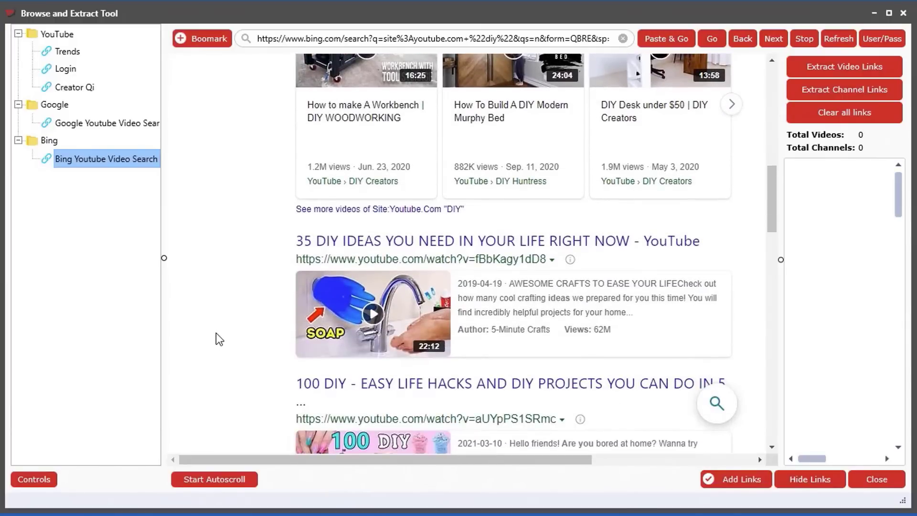
Extract the YouTube video links from the first and second pages of the Bing "diy" results
{"action": "left_click", "coordinate": [840, 67]}
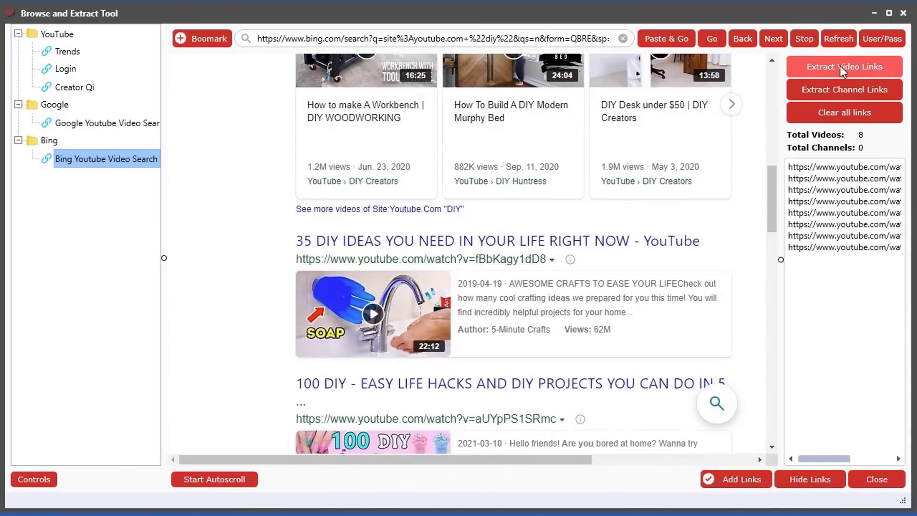
{"action": "left_click_drag", "start_coordinate": [770, 188], "coordinate": [765, 413]}
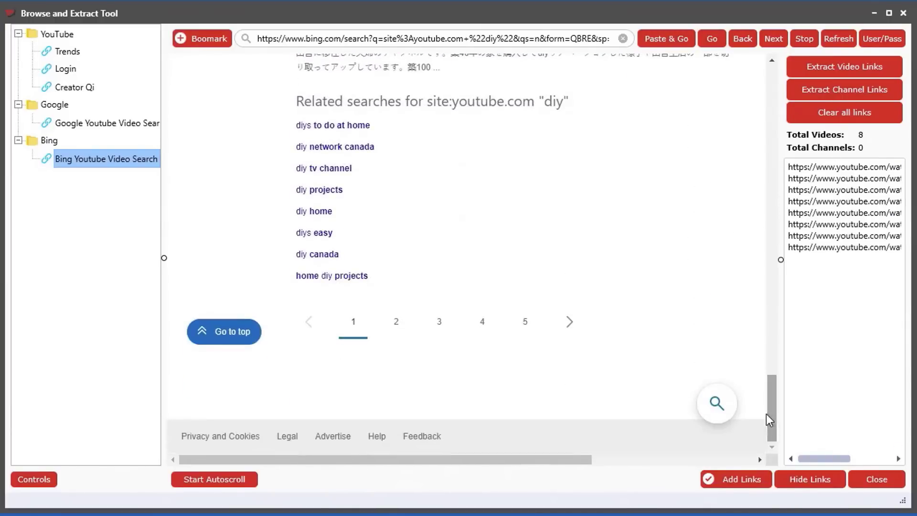
{"action": "left_click", "coordinate": [569, 322]}
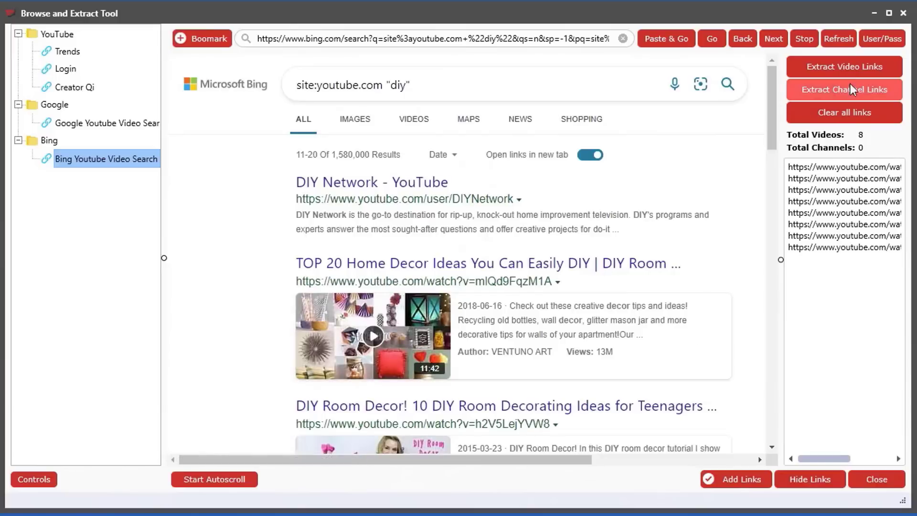
{"action": "left_click", "coordinate": [850, 71]}
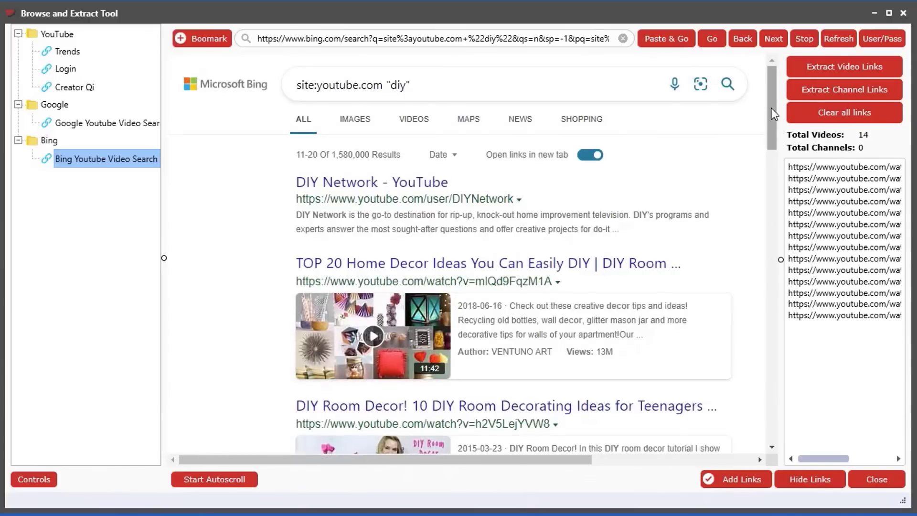
Extract the video links from the third and fourth pages of the Bing results as well
{"action": "left_click_drag", "start_coordinate": [771, 108], "coordinate": [645, 420]}
{"action": "left_click", "coordinate": [609, 321]}
{"action": "left_click", "coordinate": [849, 73]}
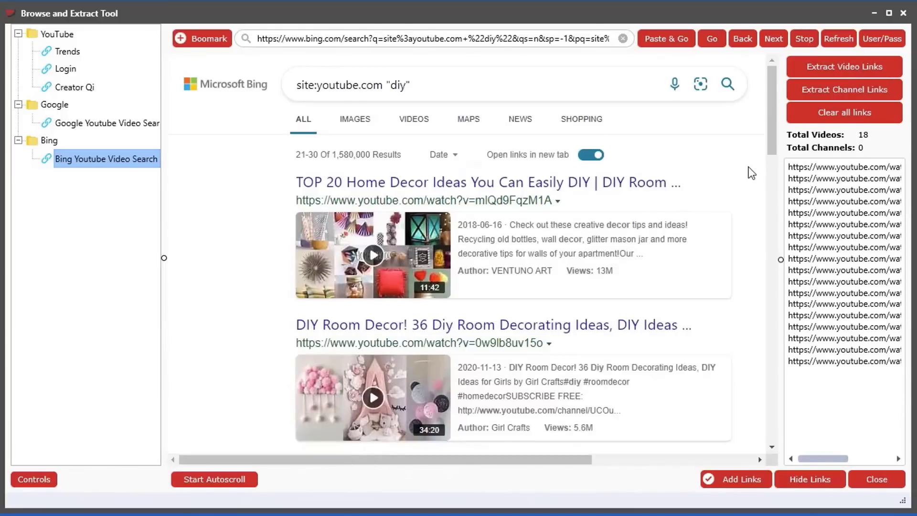
{"action": "left_click_drag", "start_coordinate": [766, 128], "coordinate": [740, 444]}
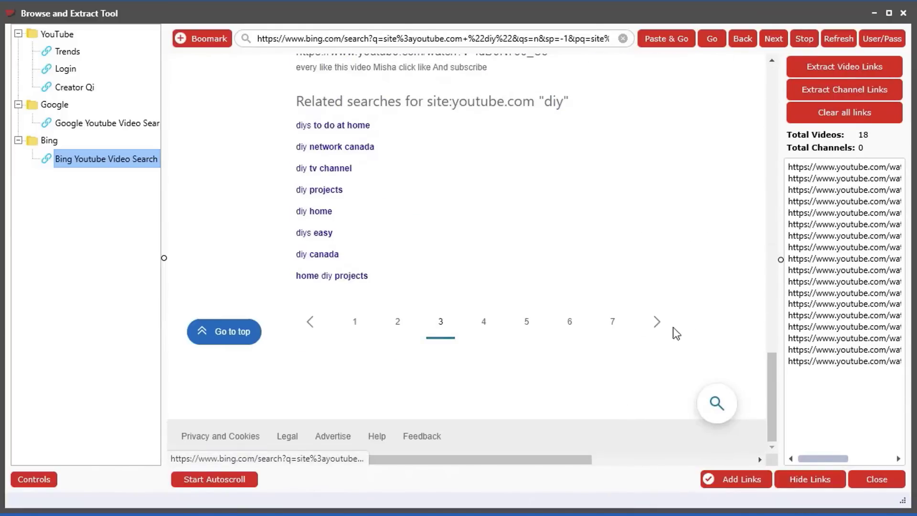
{"action": "left_click", "coordinate": [657, 321]}
{"action": "left_click", "coordinate": [854, 71]}
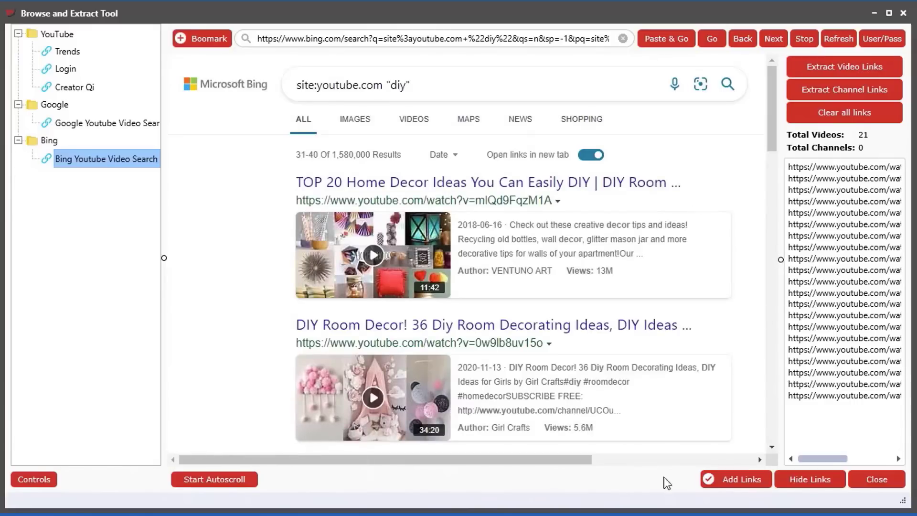
Add the extracted links to the video link list, closing the browser, and analyze them
{"action": "left_click", "coordinate": [732, 481]}
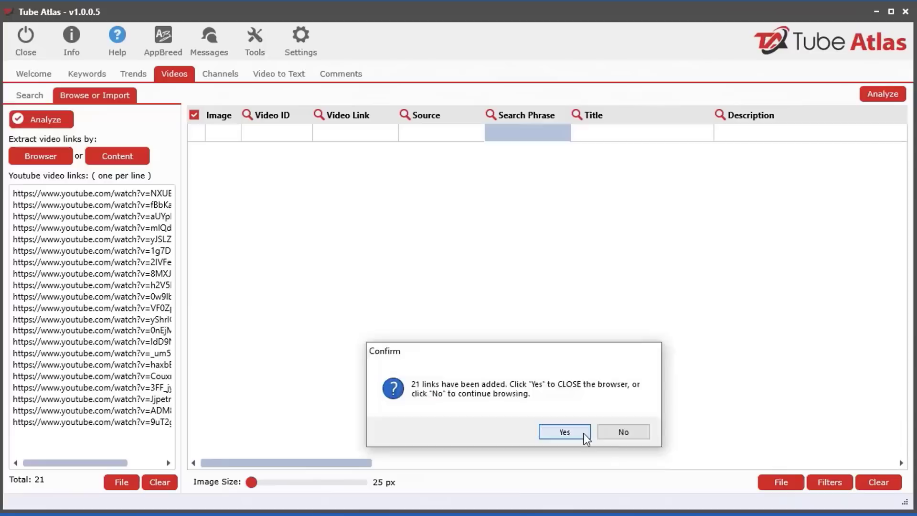
{"action": "left_click", "coordinate": [582, 432]}
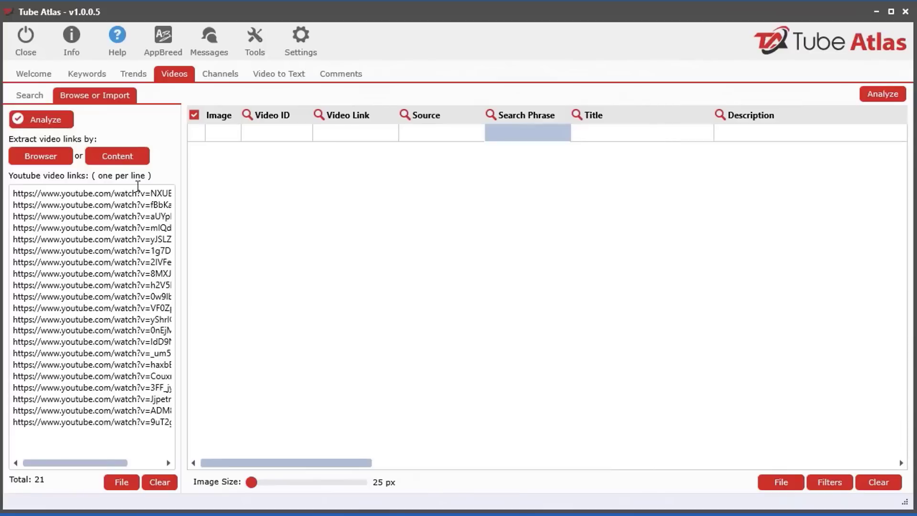
{"action": "left_click", "coordinate": [47, 121]}
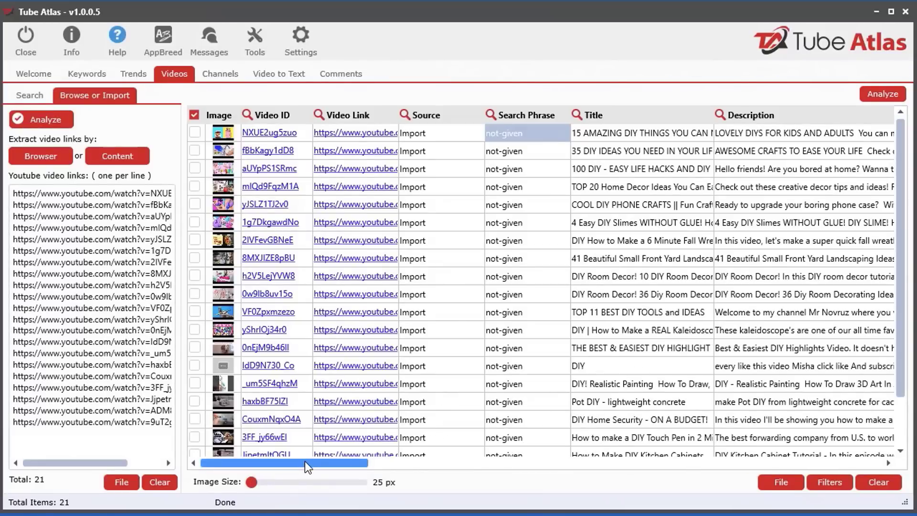
Sort the analyzed videos by the Views column
{"action": "left_click_drag", "start_coordinate": [306, 466], "coordinate": [498, 464]}
{"action": "left_click", "coordinate": [521, 115]}
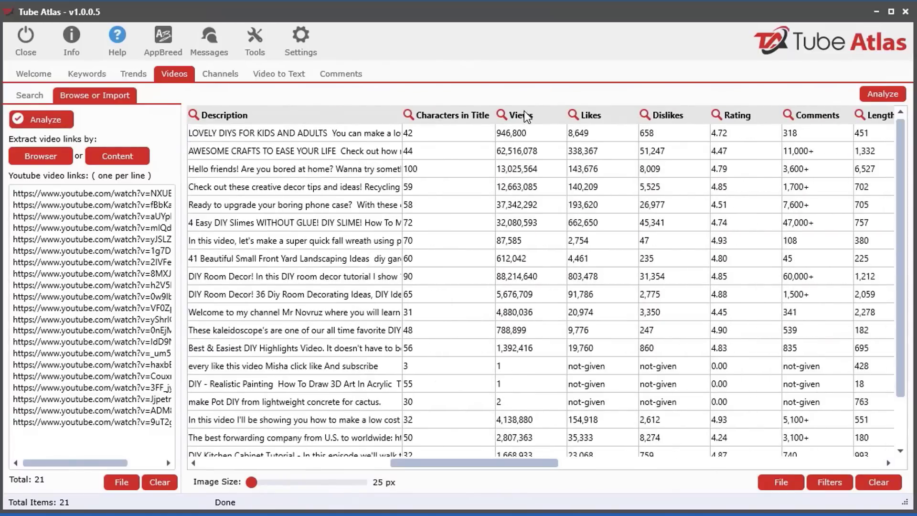
{"action": "left_click", "coordinate": [521, 115]}
{"action": "left_click_drag", "start_coordinate": [499, 467], "coordinate": [289, 446]}
Reopen the link extraction browser and look through the Bing results for site:youtube.com "diy" down to the page numbers
{"action": "left_click", "coordinate": [40, 155]}
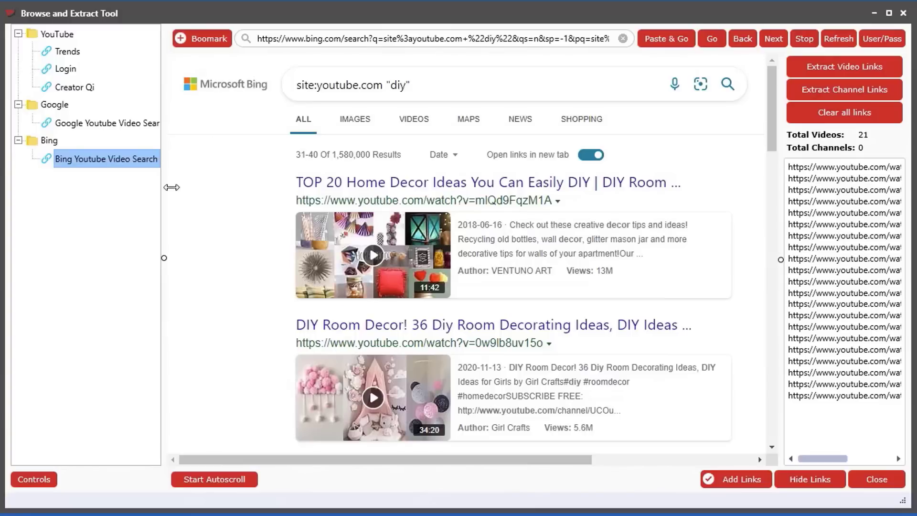
{"action": "scroll", "coordinate": [245, 329], "scroll_direction": "down", "scroll_amount": 15}
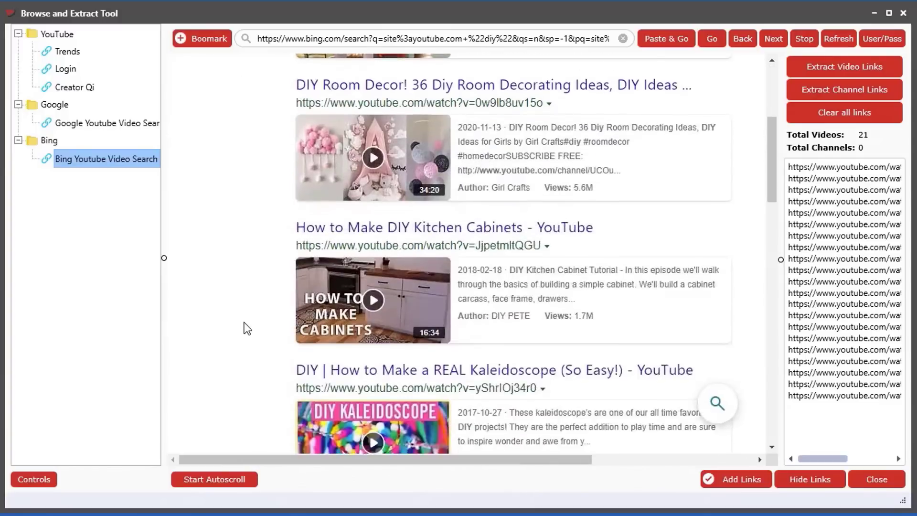
{"action": "scroll", "coordinate": [246, 330], "scroll_direction": "up", "scroll_amount": 8}
{"action": "scroll", "coordinate": [245, 330], "scroll_direction": "up", "scroll_amount": 6}
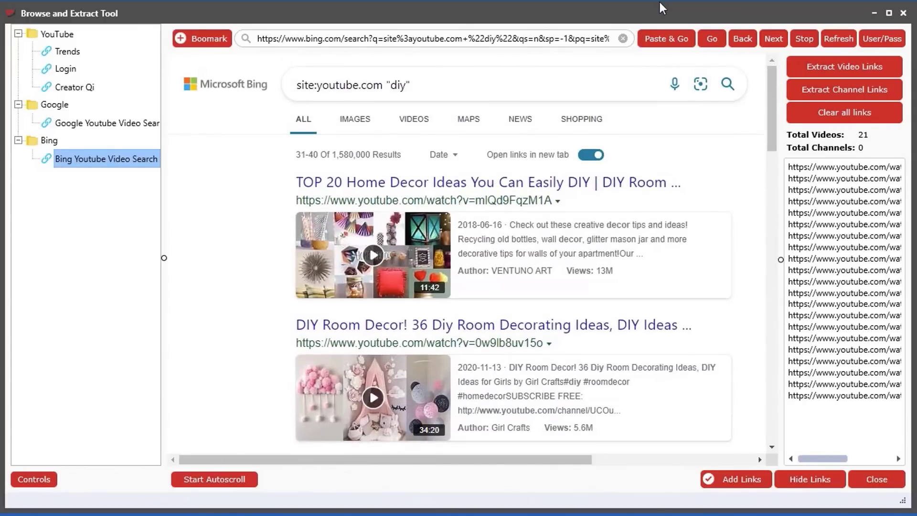
{"action": "mouse_move", "coordinate": [660, 10]}
{"action": "left_mouse_down"}
{"action": "mouse_move", "coordinate": [751, 323]}
{"action": "mouse_move", "coordinate": [656, 9]}
{"action": "left_mouse_up"}
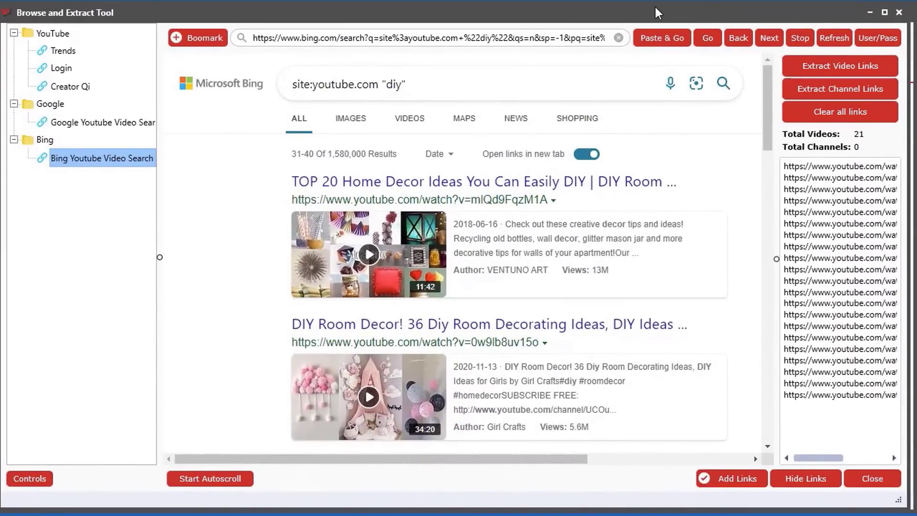
{"action": "scroll", "coordinate": [202, 371], "scroll_direction": "down", "scroll_amount": 15}
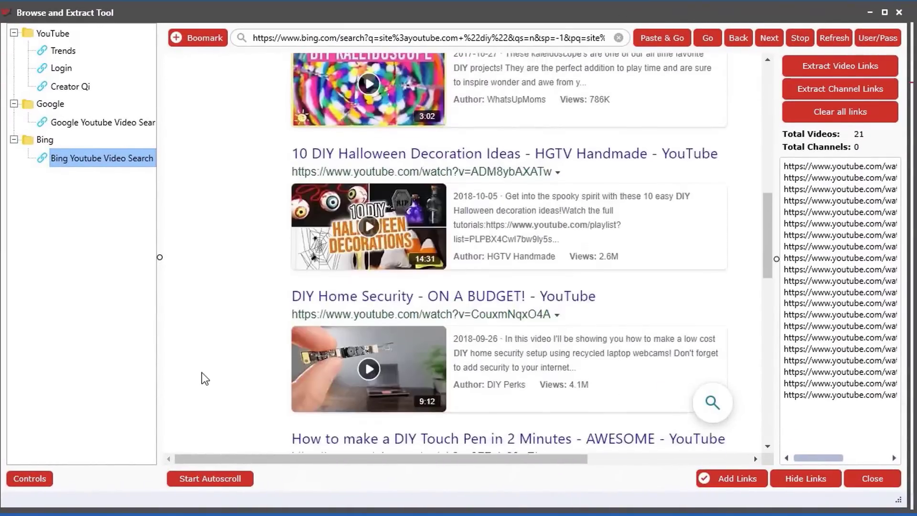
{"action": "scroll", "coordinate": [201, 373], "scroll_direction": "down", "scroll_amount": 6}
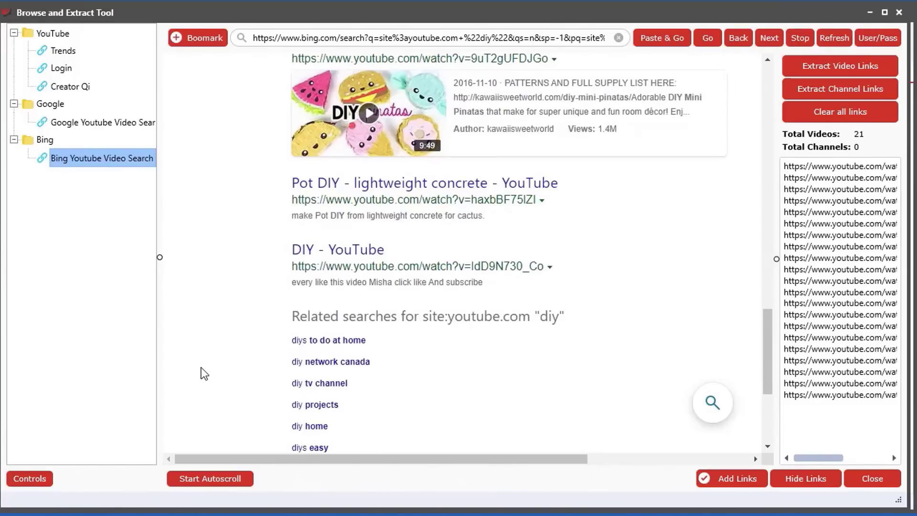
{"action": "scroll", "coordinate": [202, 370], "scroll_direction": "down", "scroll_amount": 3}
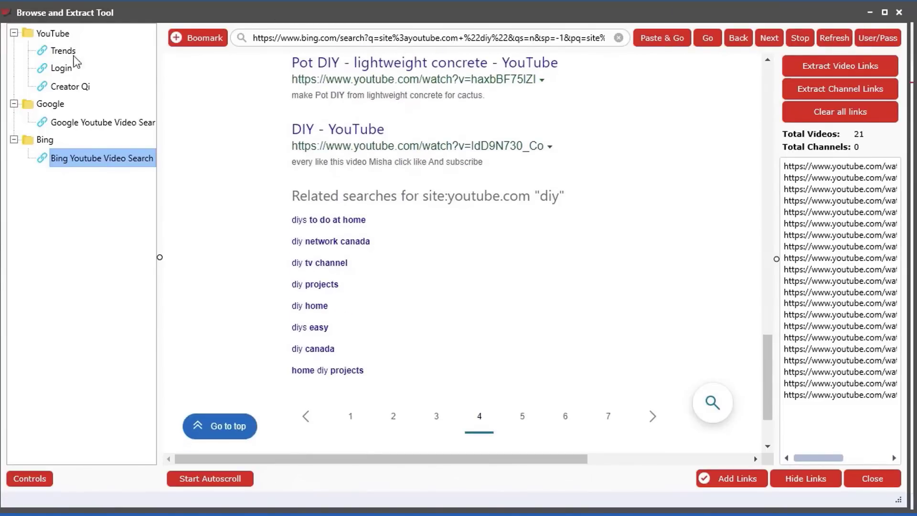
Copy youtube.com from the Bing search query and load the copied address in the extraction browser
{"action": "left_click_drag", "start_coordinate": [246, 18], "coordinate": [362, 24]}
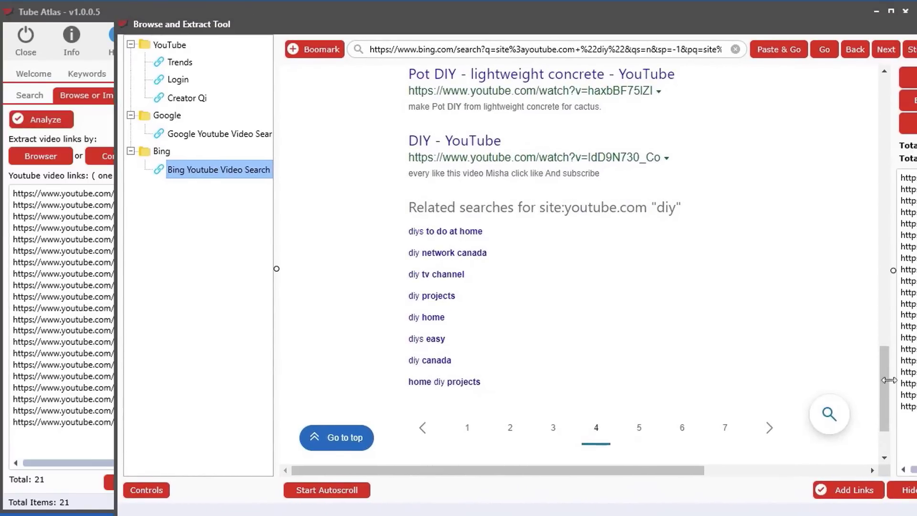
{"action": "left_click_drag", "start_coordinate": [884, 382], "coordinate": [888, 86]}
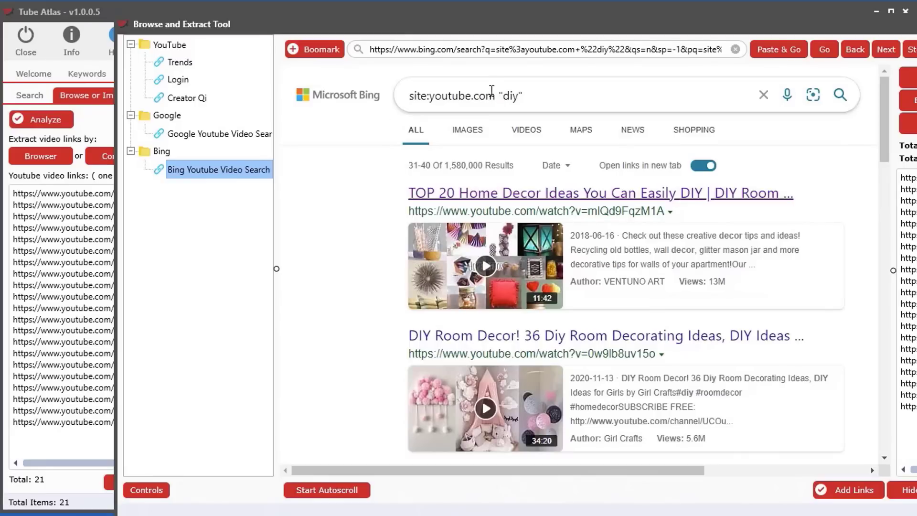
{"action": "left_click_drag", "start_coordinate": [494, 97], "coordinate": [431, 101]}
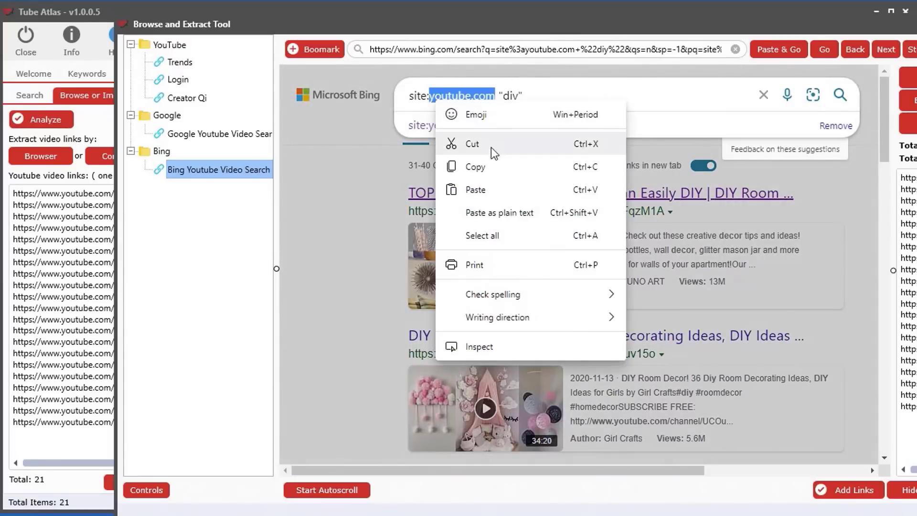
{"action": "left_click", "coordinate": [475, 167]}
{"action": "left_click", "coordinate": [770, 52]}
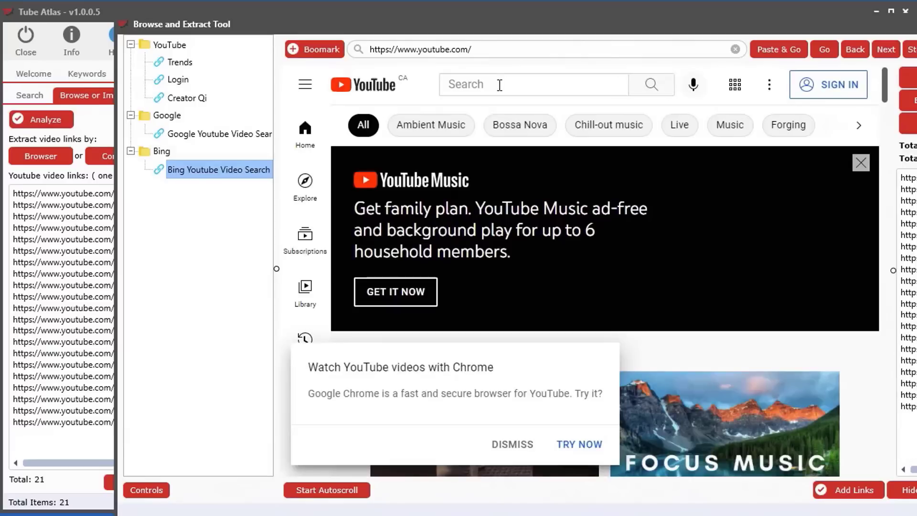
Search YouTube for "forging"
{"action": "left_click", "coordinate": [499, 85]}
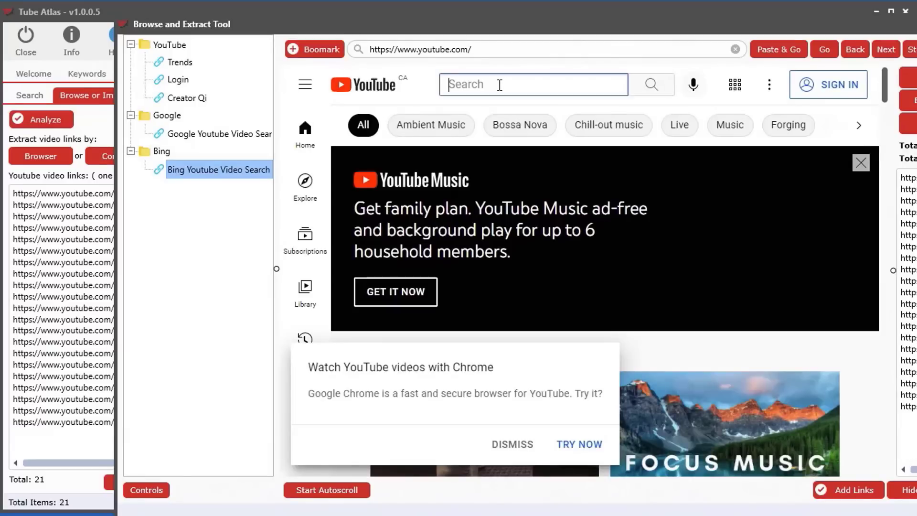
{"action": "type", "text": "forging"}
{"action": "key", "text": "Return"}
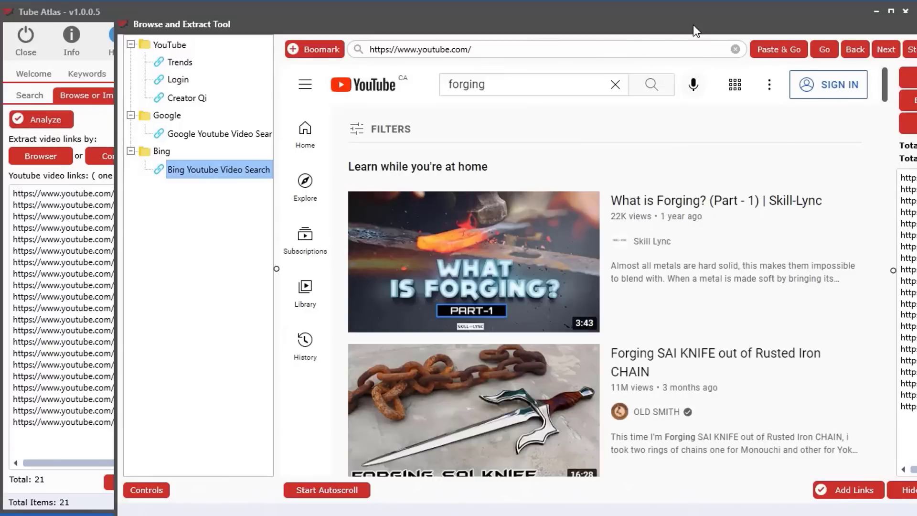
Open the video "Forging SAI KNIFE out of Rusted Iron CHAIN" from the results and pause its playback
{"action": "left_click_drag", "start_coordinate": [732, 30], "coordinate": [624, 21]}
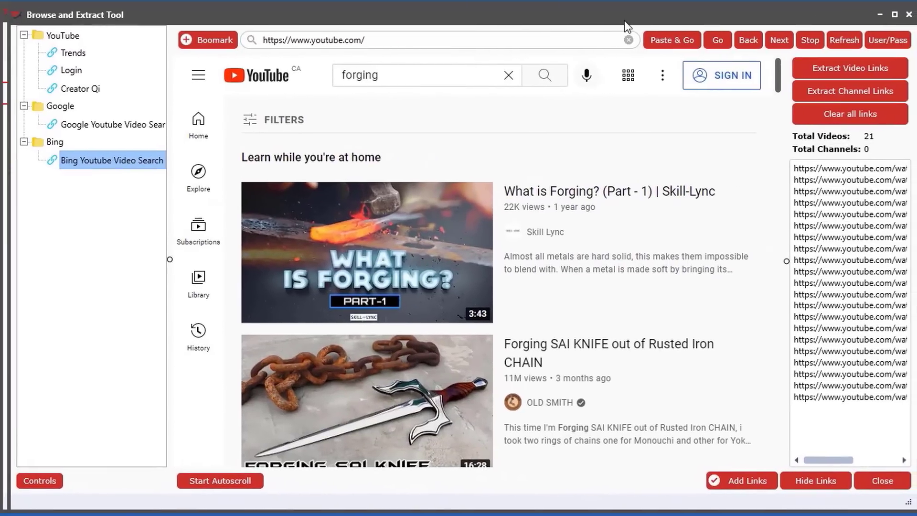
{"action": "scroll", "coordinate": [634, 326], "scroll_direction": "down", "scroll_amount": 3}
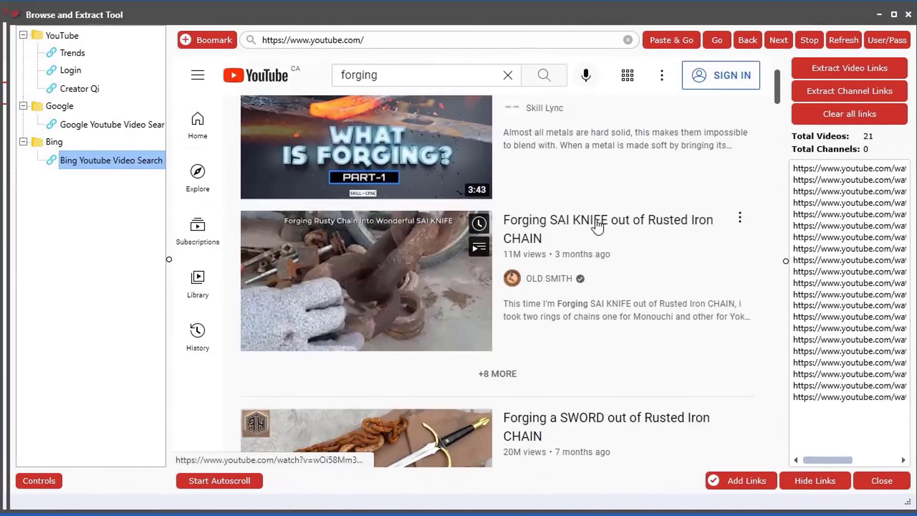
{"action": "left_click", "coordinate": [599, 225]}
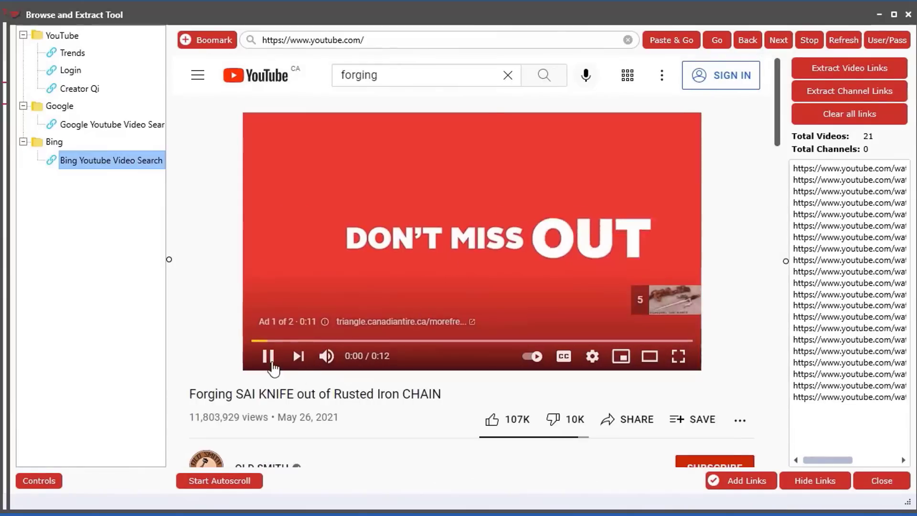
{"action": "left_click", "coordinate": [272, 359]}
Open the OLD SMITH channel from the video page and pause the channel's featured video
{"action": "scroll", "coordinate": [429, 406], "scroll_direction": "down", "scroll_amount": 1}
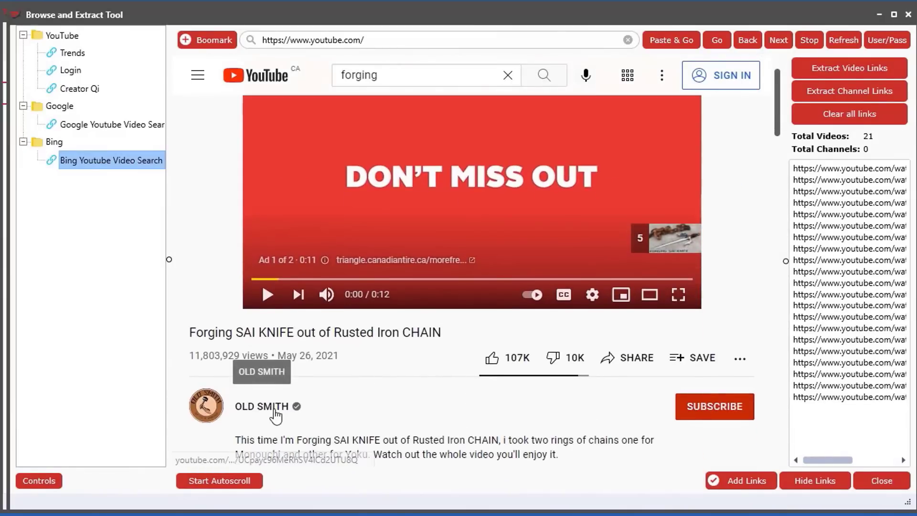
{"action": "left_click", "coordinate": [261, 406]}
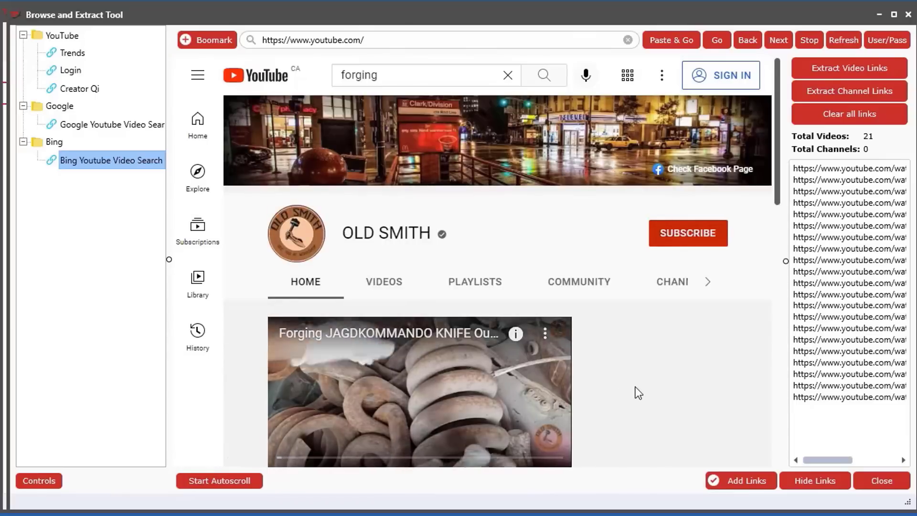
{"action": "scroll", "coordinate": [331, 423], "scroll_direction": "down", "scroll_amount": 1}
{"action": "left_click", "coordinate": [292, 413]}
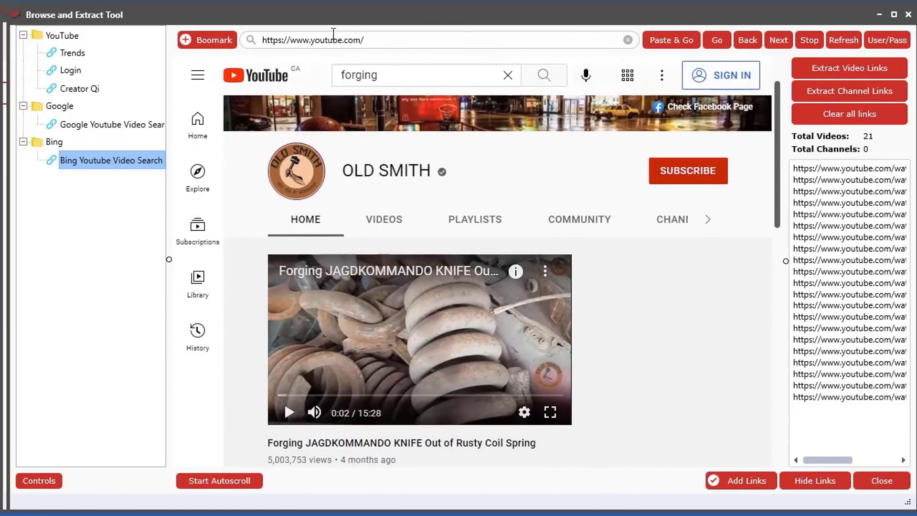
View the channel's Videos section and return to its Home section
{"action": "scroll", "coordinate": [461, 254], "scroll_direction": "up", "scroll_amount": 1}
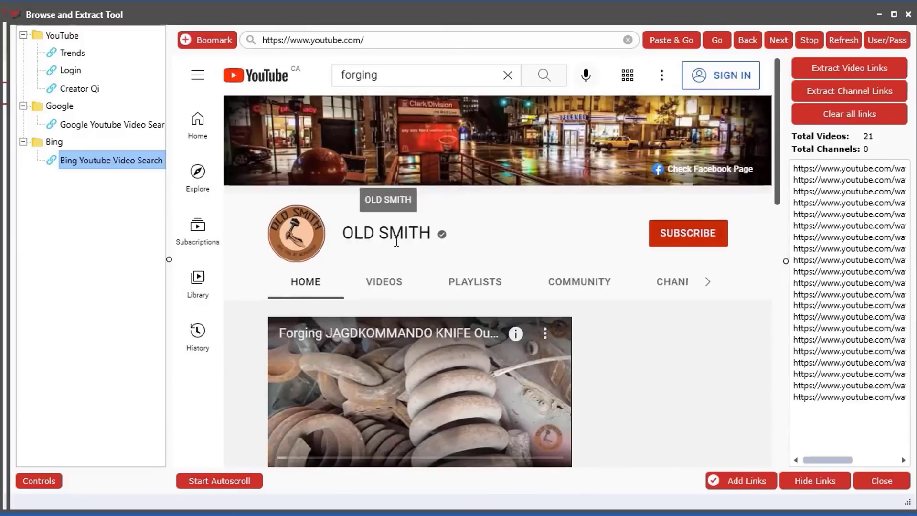
{"action": "left_click", "coordinate": [378, 286]}
{"action": "left_click", "coordinate": [304, 286]}
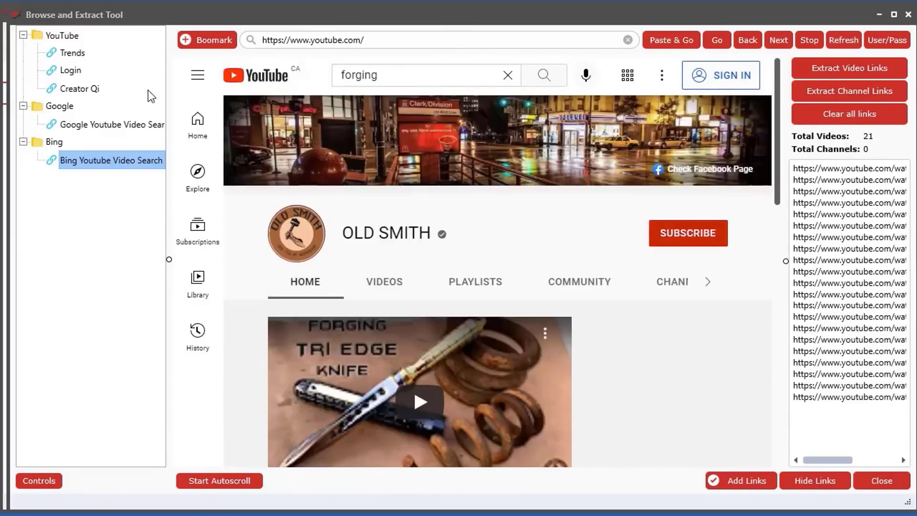
Open the bookmark creation form, close it without saving, and display the bookmark and folder management options
{"action": "left_click", "coordinate": [196, 40]}
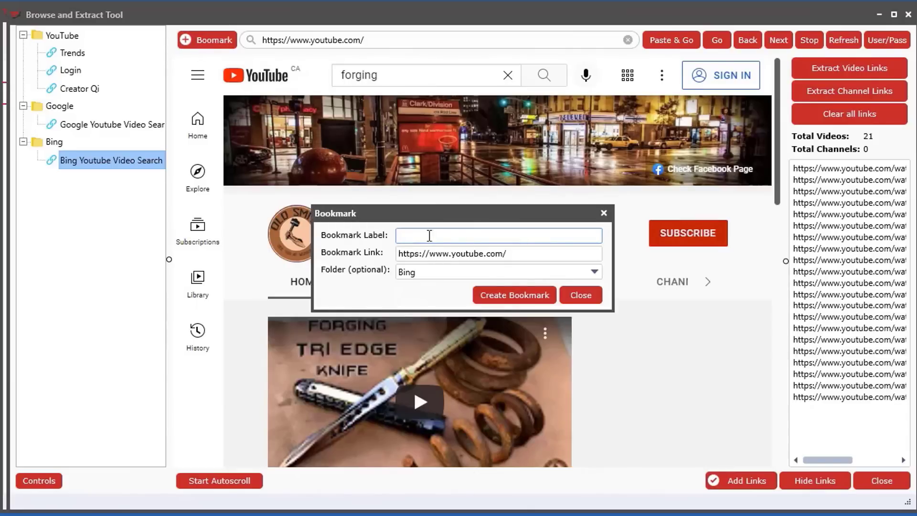
{"action": "left_click", "coordinate": [568, 296]}
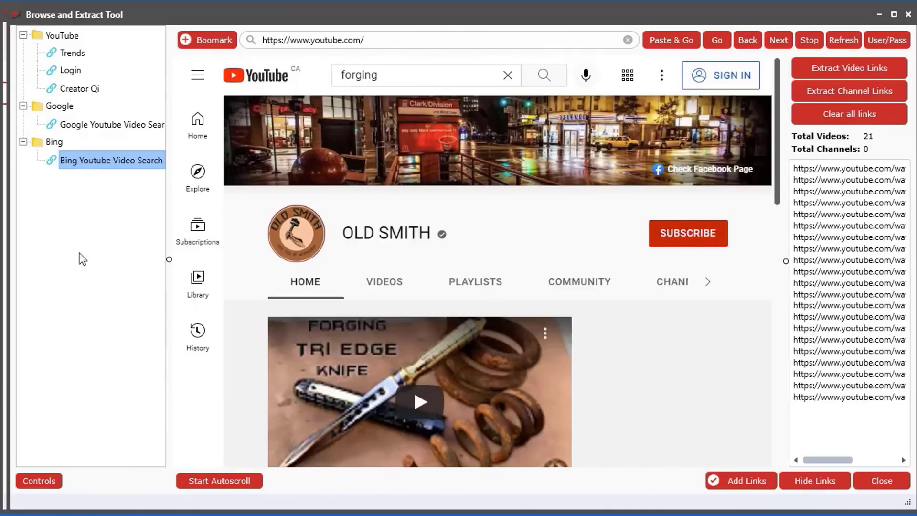
{"action": "left_click", "coordinate": [37, 481]}
{"action": "right_click", "coordinate": [74, 211]}
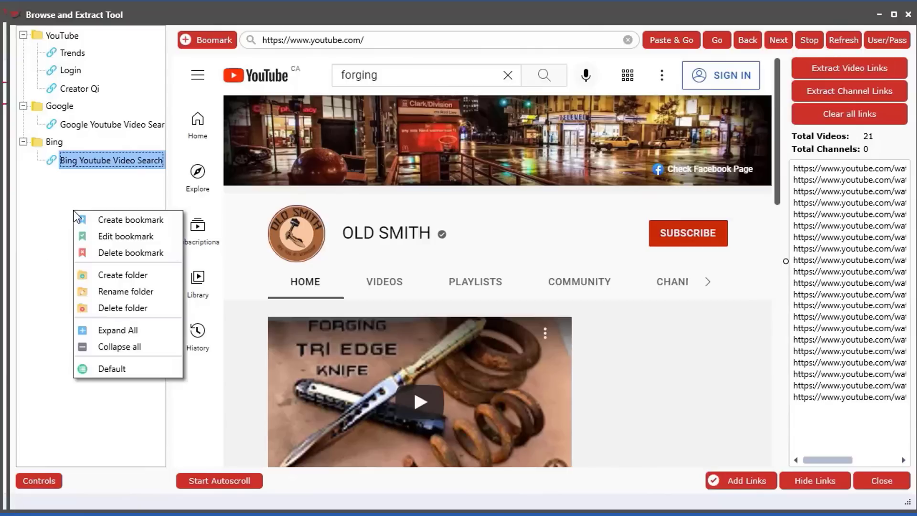
Dismiss the bookmark management options, glance through the channel page, and slightly narrow the bookmark tree pane
{"action": "left_click", "coordinate": [102, 439]}
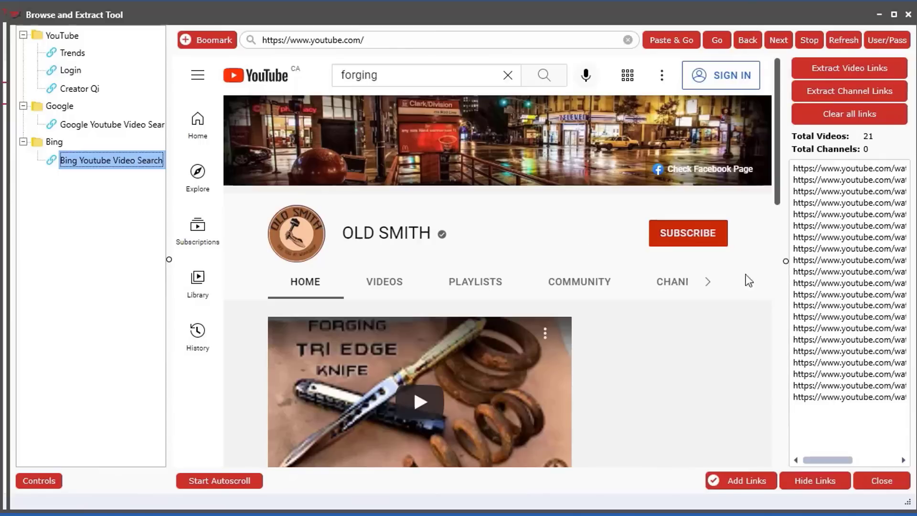
{"action": "scroll", "coordinate": [738, 319], "scroll_direction": "down", "scroll_amount": 6}
{"action": "scroll", "coordinate": [739, 319], "scroll_direction": "up", "scroll_amount": 6}
{"action": "mouse_move", "coordinate": [169, 259]}
{"action": "left_mouse_down"}
{"action": "mouse_move", "coordinate": [391, 267]}
{"action": "mouse_move", "coordinate": [36, 239]}
{"action": "mouse_move", "coordinate": [231, 250]}
{"action": "mouse_move", "coordinate": [165, 242]}
{"action": "left_mouse_up"}
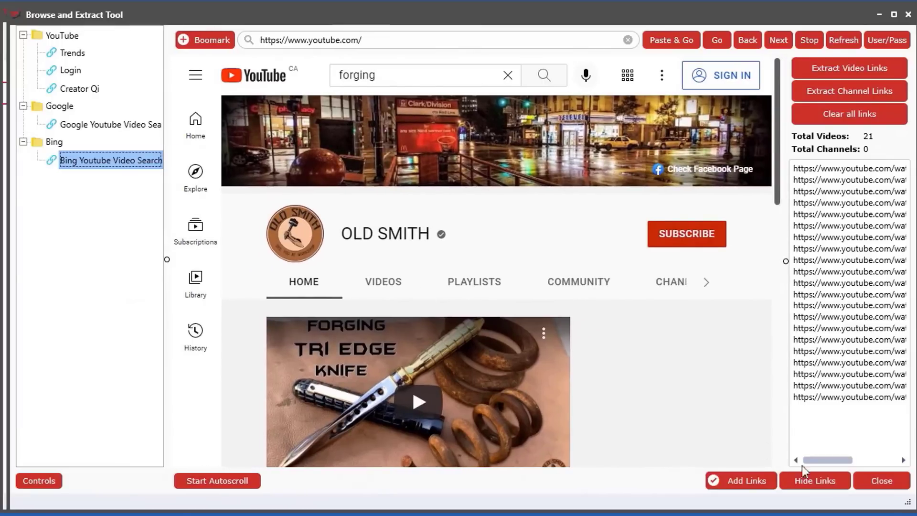
Hide and redisplay the extracted links pane twice to compare the browsing area with and without it
{"action": "left_click", "coordinate": [806, 481]}
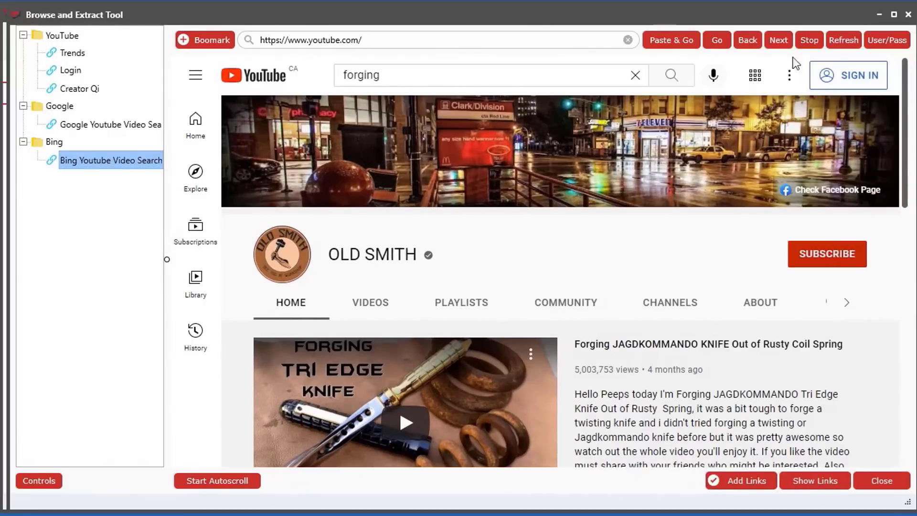
{"action": "left_click", "coordinate": [815, 480]}
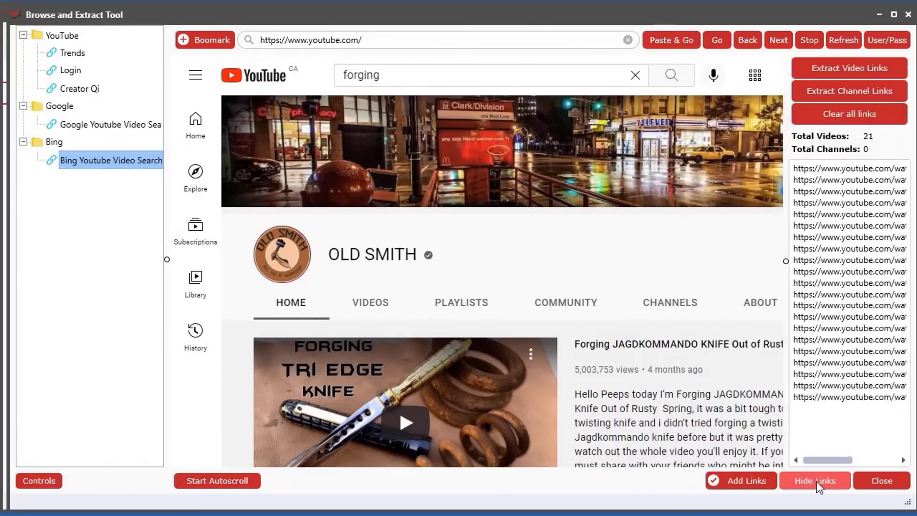
{"action": "left_click", "coordinate": [815, 480]}
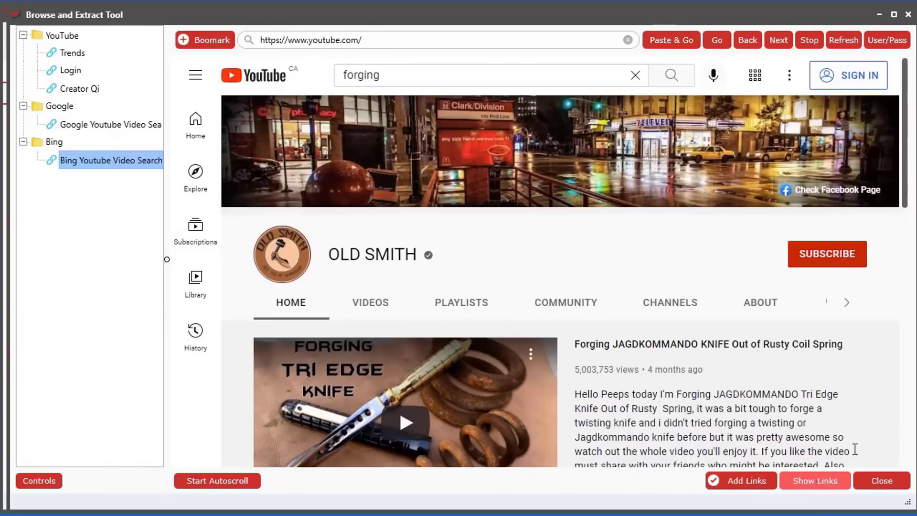
{"action": "left_click", "coordinate": [816, 482]}
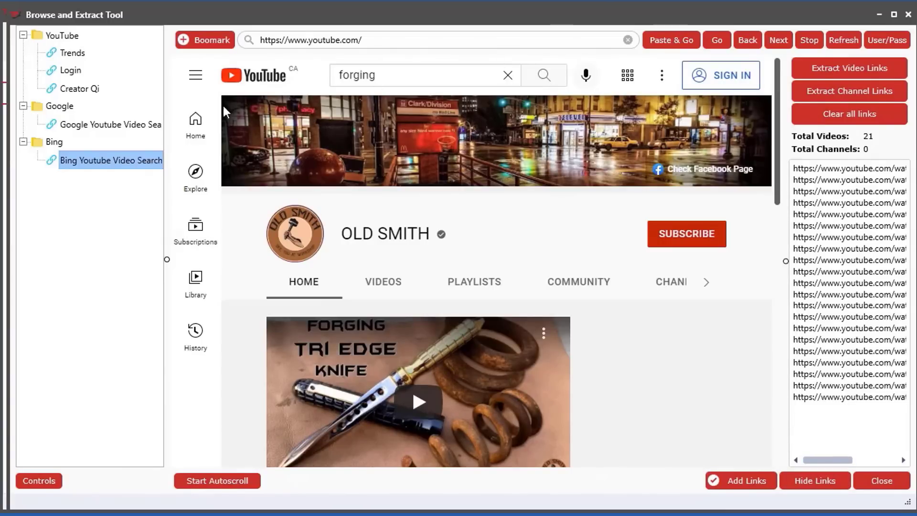
Load the Google sign-in page from the YouTube Login bookmark and reload it with the Youtube Login option
{"action": "left_click", "coordinate": [73, 74]}
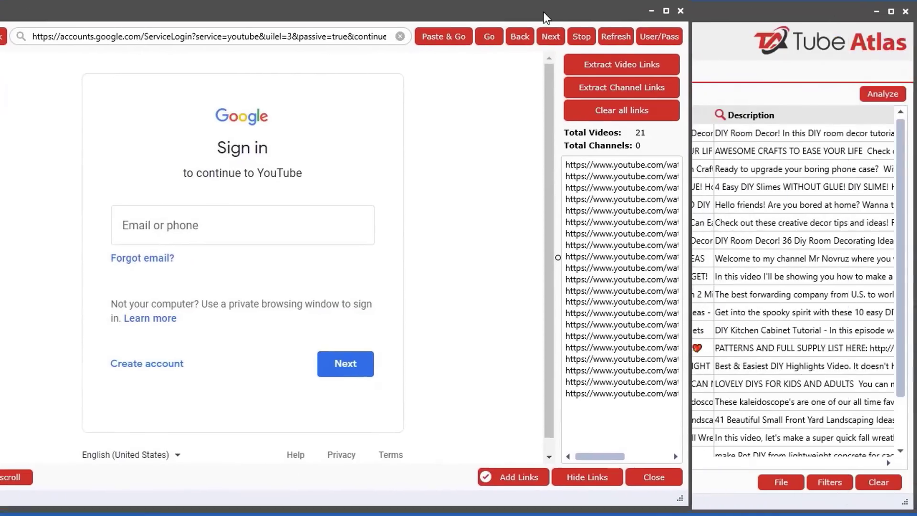
{"action": "left_click", "coordinate": [659, 37]}
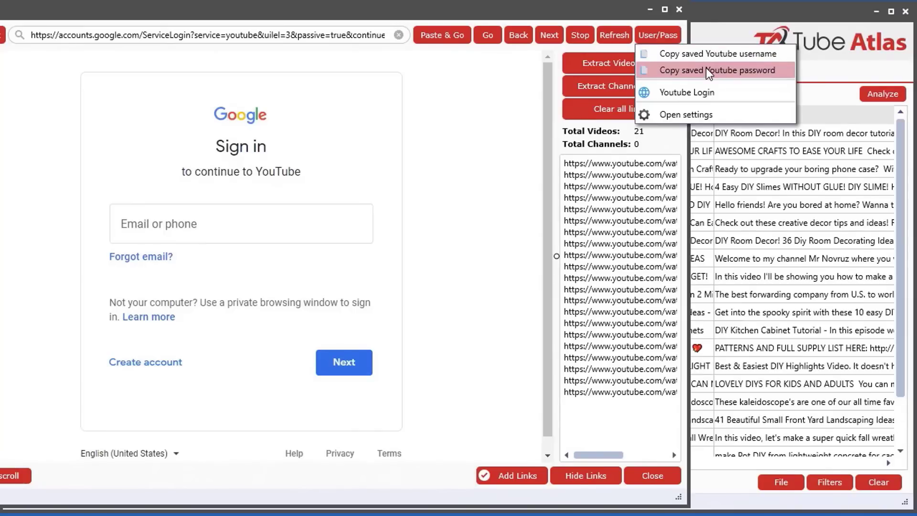
{"action": "left_click", "coordinate": [700, 93]}
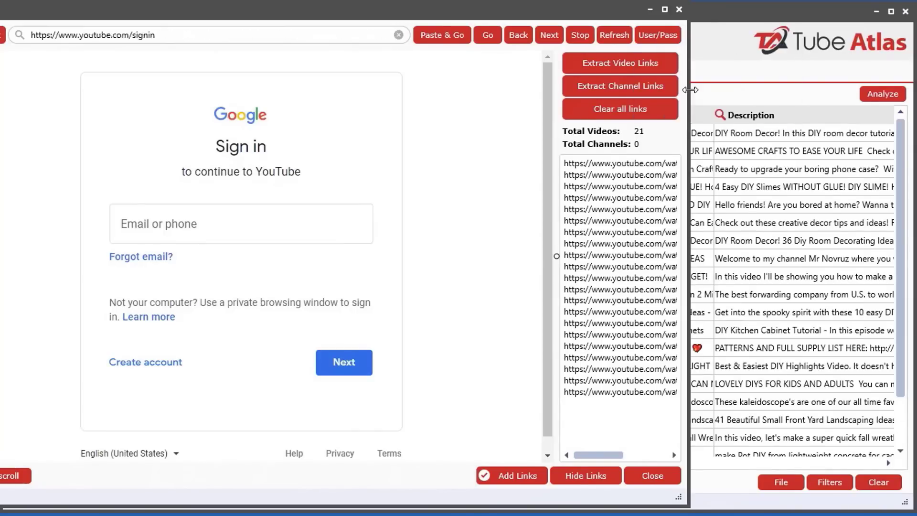
Open the saved Youtube Login settings to examine the stored credential fields, and close them without changes
{"action": "left_click", "coordinate": [655, 40]}
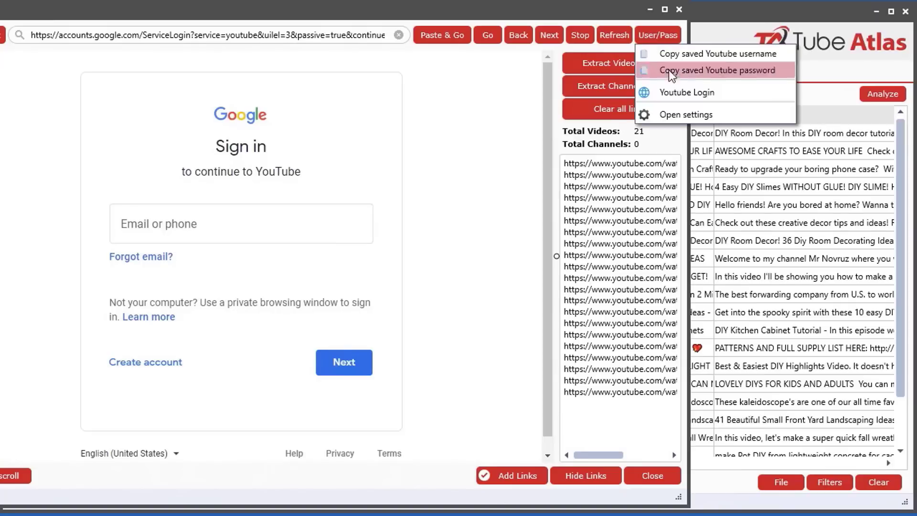
{"action": "left_click", "coordinate": [673, 115]}
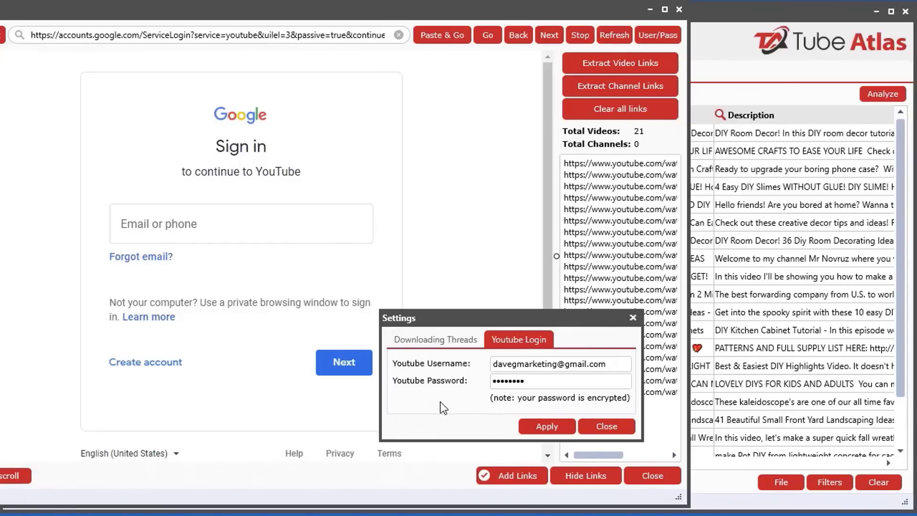
{"action": "left_click", "coordinate": [606, 426]}
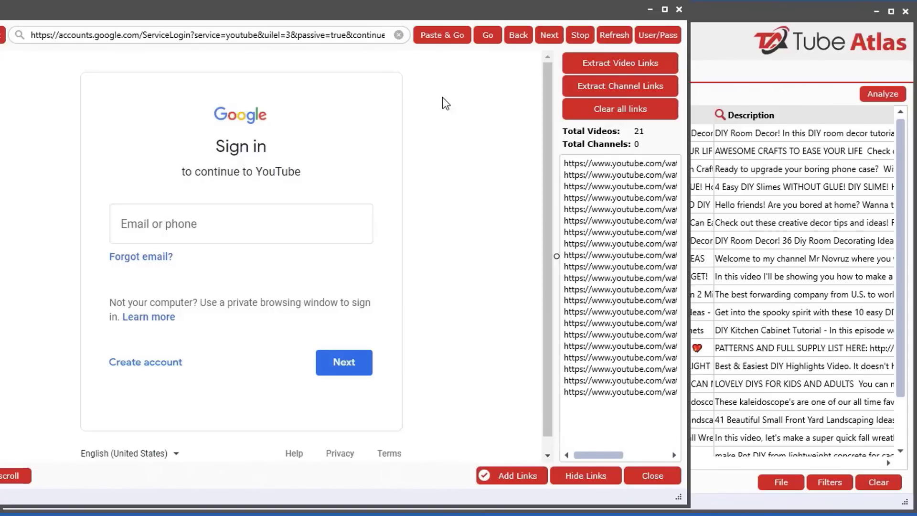
Copy the saved YouTube username, paste it into the sign-in form's email field, and proceed to the password page
{"action": "left_click", "coordinate": [645, 40]}
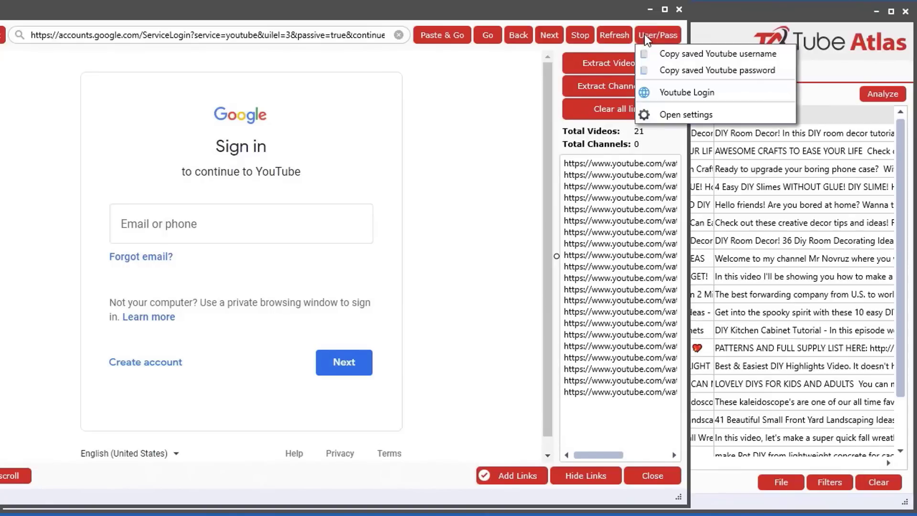
{"action": "left_click", "coordinate": [695, 55]}
{"action": "left_click", "coordinate": [214, 232]}
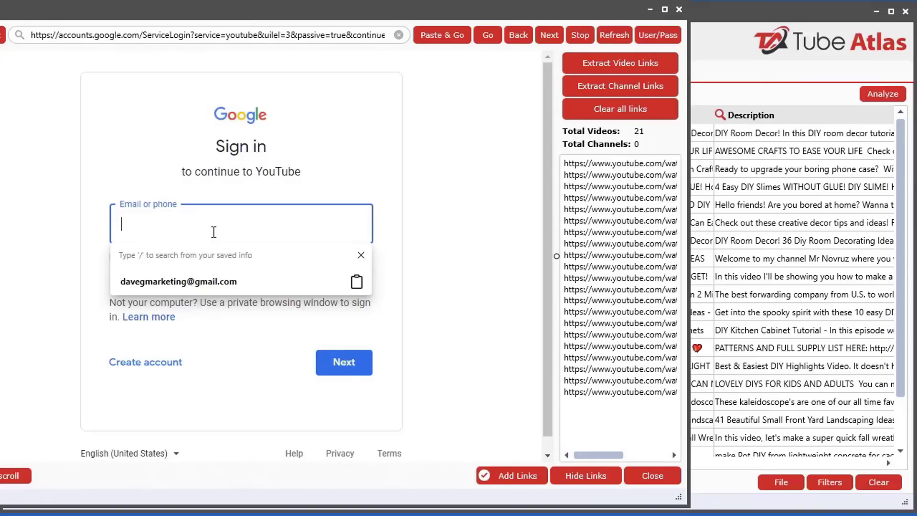
{"action": "key", "text": "ctrl+v"}
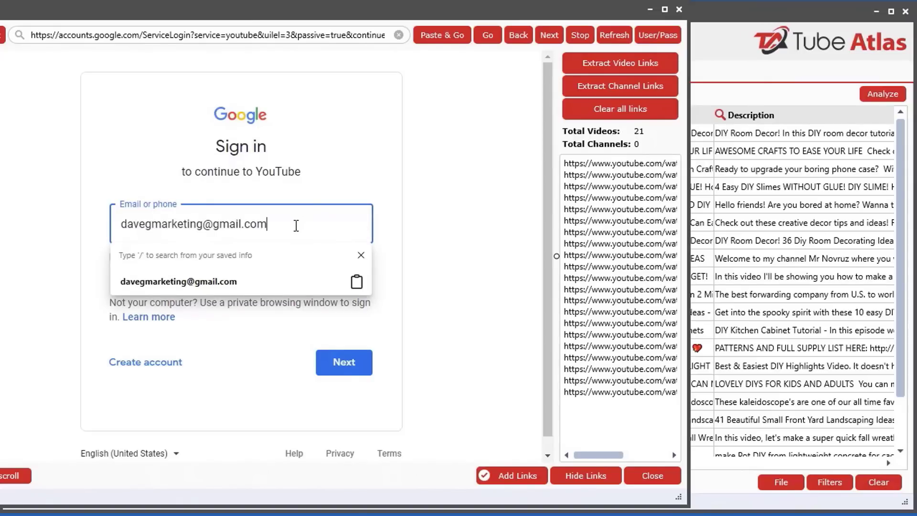
{"action": "right_click", "coordinate": [297, 225]}
{"action": "left_click", "coordinate": [434, 315]}
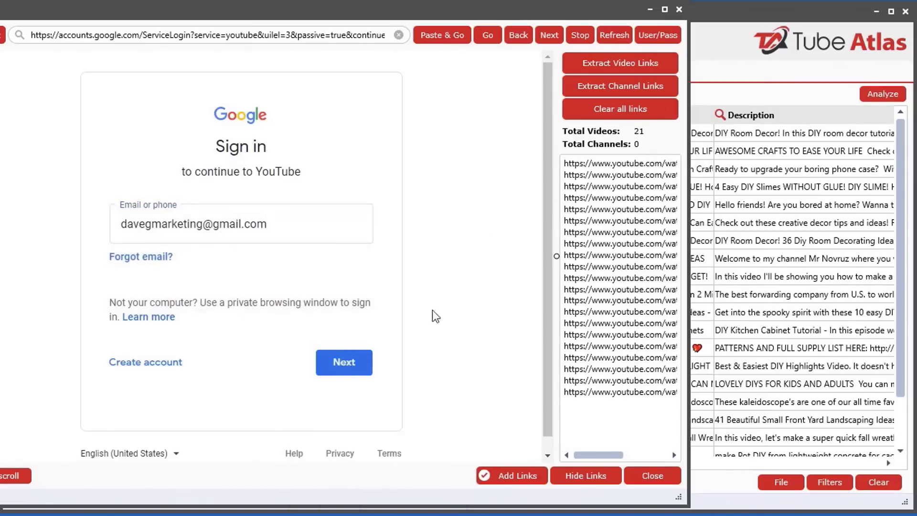
{"action": "left_click", "coordinate": [344, 362]}
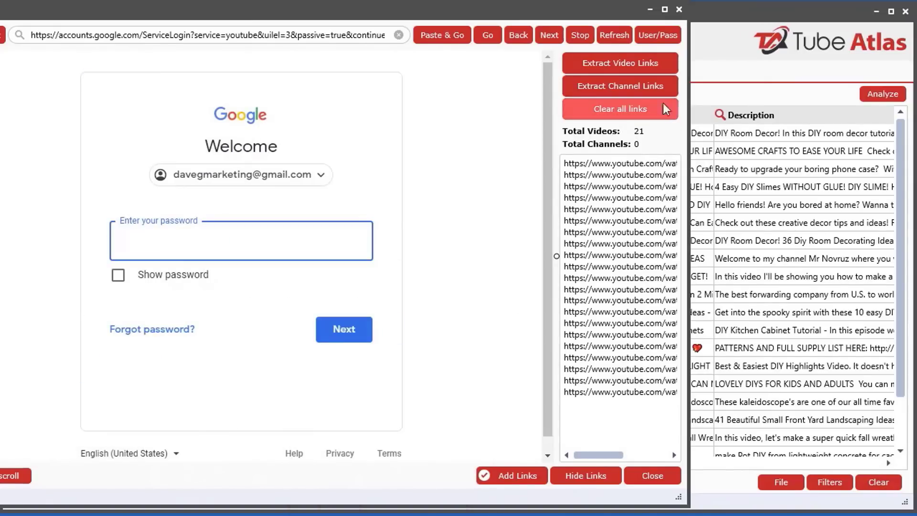
Copy the saved YouTube password, paste it into the password field, and submit the sign-in
{"action": "left_click", "coordinate": [649, 36]}
{"action": "left_click", "coordinate": [684, 71]}
{"action": "left_click", "coordinate": [224, 247]}
{"action": "key", "text": "ctrl+v"}
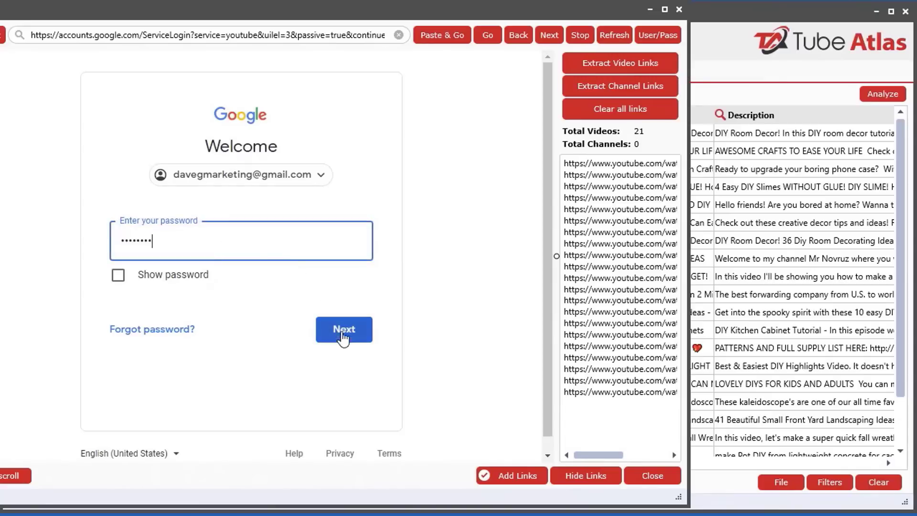
{"action": "left_click", "coordinate": [342, 334]}
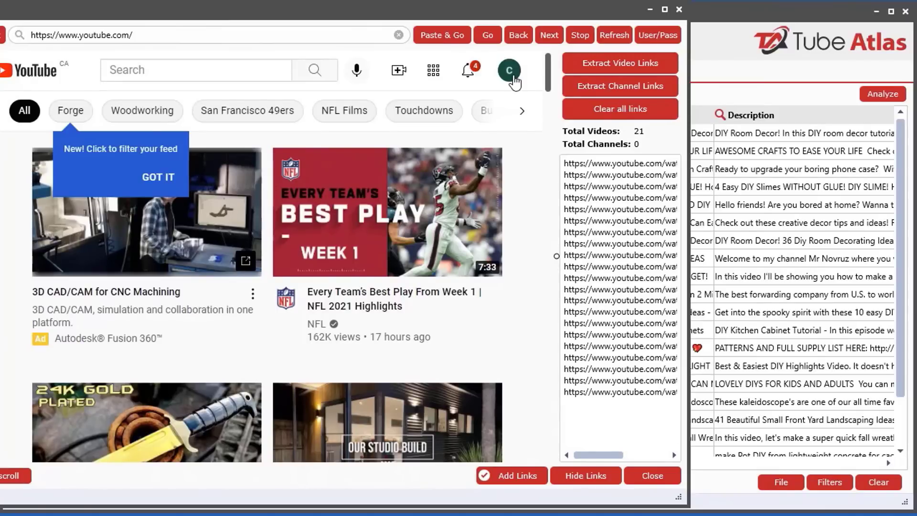
Sign out of the YouTube account from the account options
{"action": "left_click", "coordinate": [512, 76]}
{"action": "scroll", "coordinate": [345, 411], "scroll_direction": "down", "scroll_amount": 3}
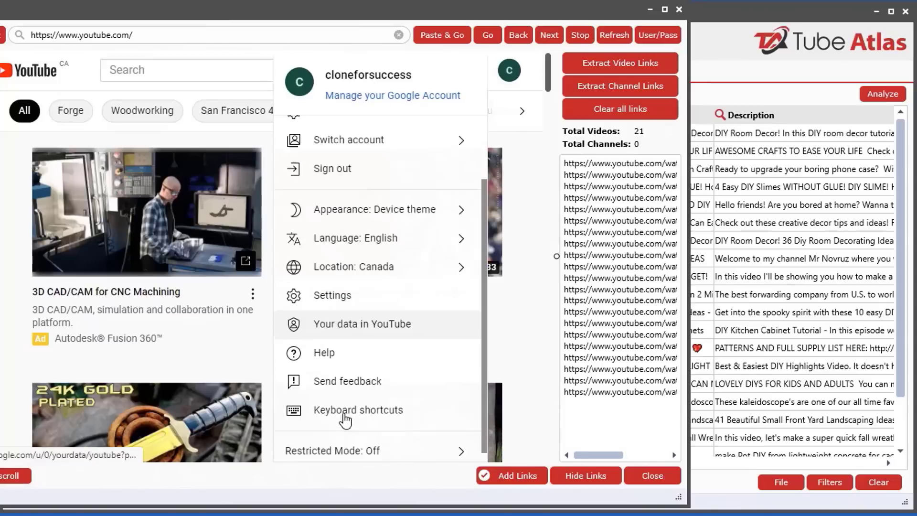
{"action": "left_click", "coordinate": [346, 175]}
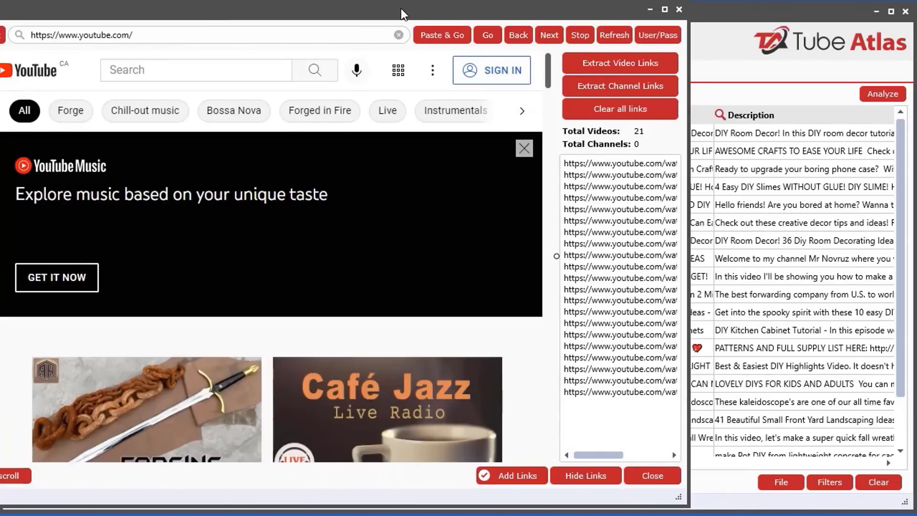
Move the Browse and Extract Tool window back so its bookmark tree is visible, and glance through the YouTube home page
{"action": "left_click_drag", "start_coordinate": [401, 10], "coordinate": [622, 11]}
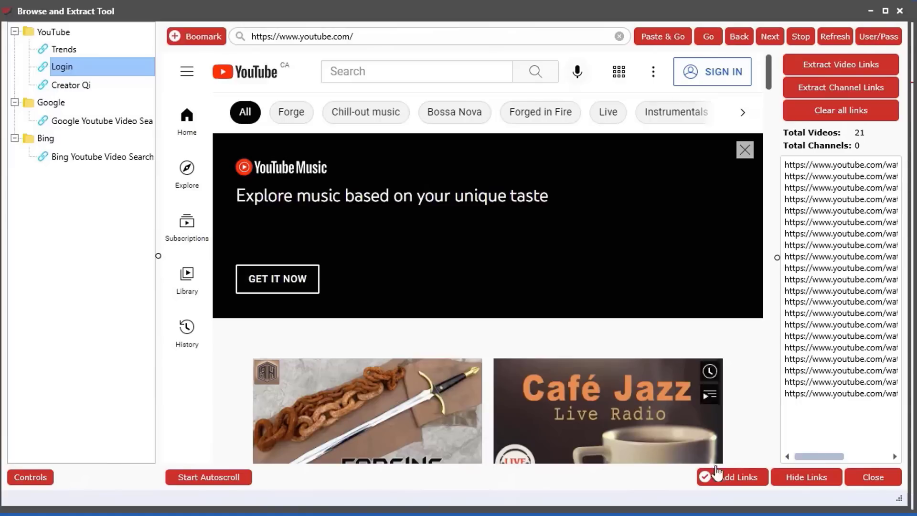
{"action": "scroll", "coordinate": [744, 401], "scroll_direction": "down", "scroll_amount": 2}
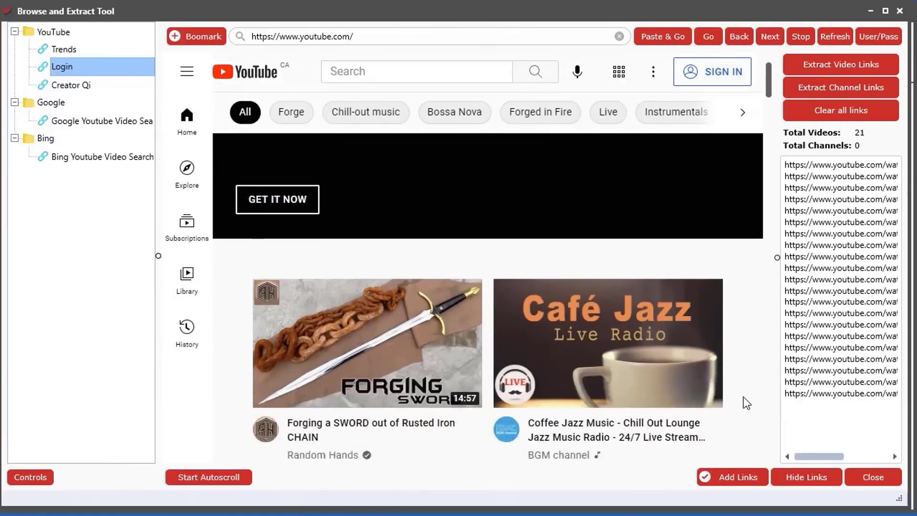
{"action": "scroll", "coordinate": [745, 401], "scroll_direction": "up", "scroll_amount": 2}
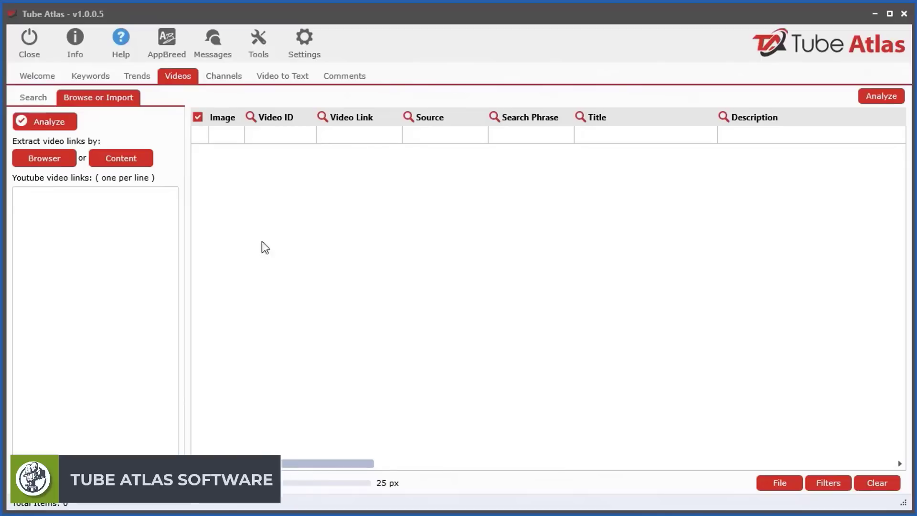
Open the browser-based video link extraction tool for a look at its controls, and close it
{"action": "left_click", "coordinate": [44, 161]}
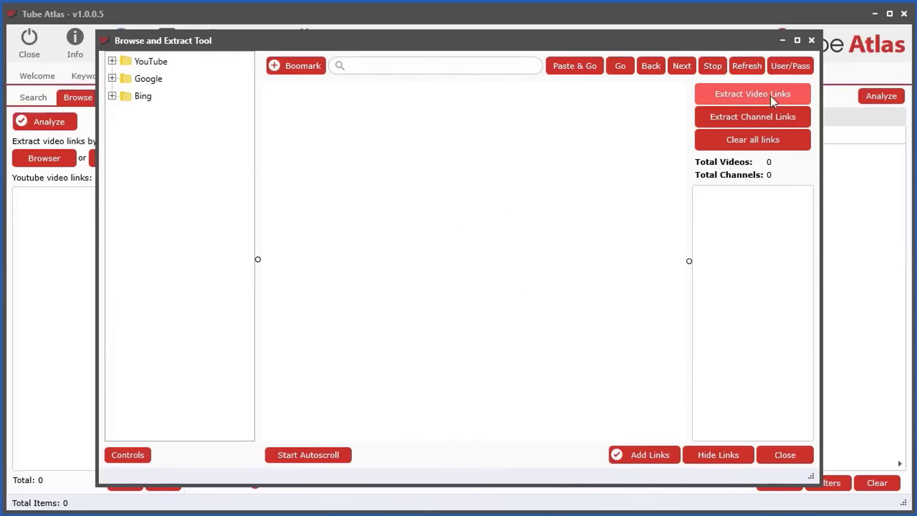
{"action": "left_click", "coordinate": [811, 40]}
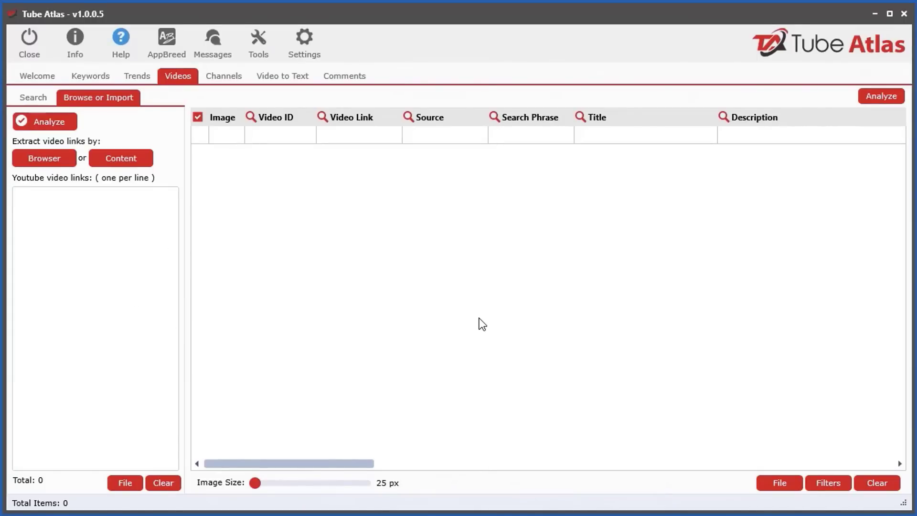
Open the tool that extracts video links from pasted content and move its window toward the Browse or Import controls
{"action": "left_click", "coordinate": [119, 160]}
{"action": "left_click_drag", "start_coordinate": [443, 113], "coordinate": [355, 110]}
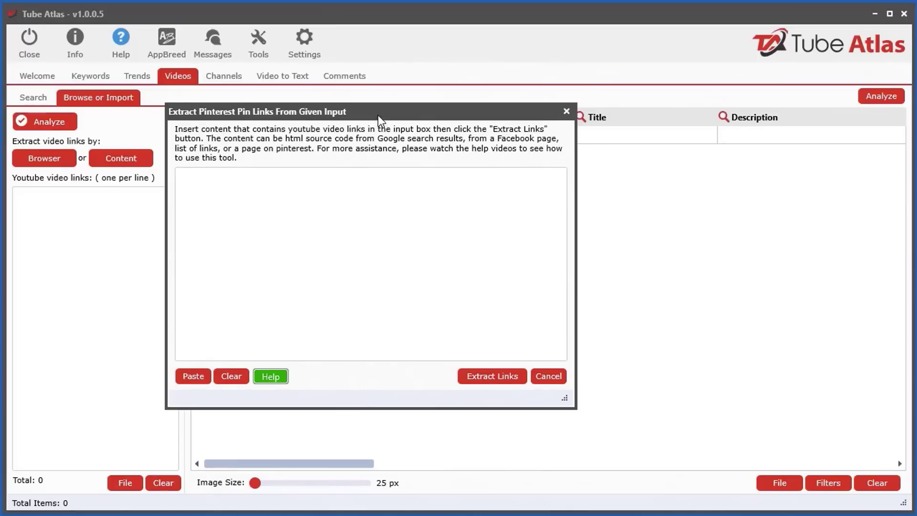
{"action": "left_click_drag", "start_coordinate": [377, 116], "coordinate": [310, 92]}
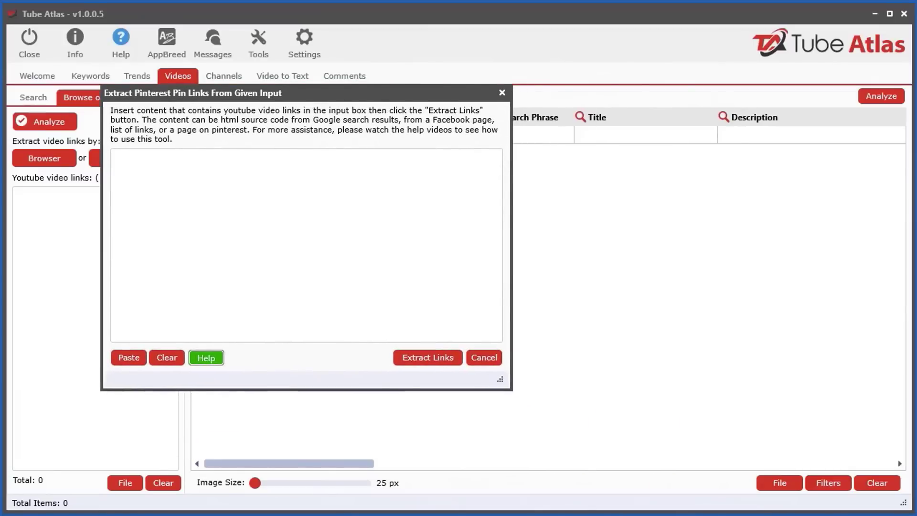
Switch to Chrome and search Google for site:youtube.com/watch "etsy research"
{"action": "key", "text": "alt+Tab"}
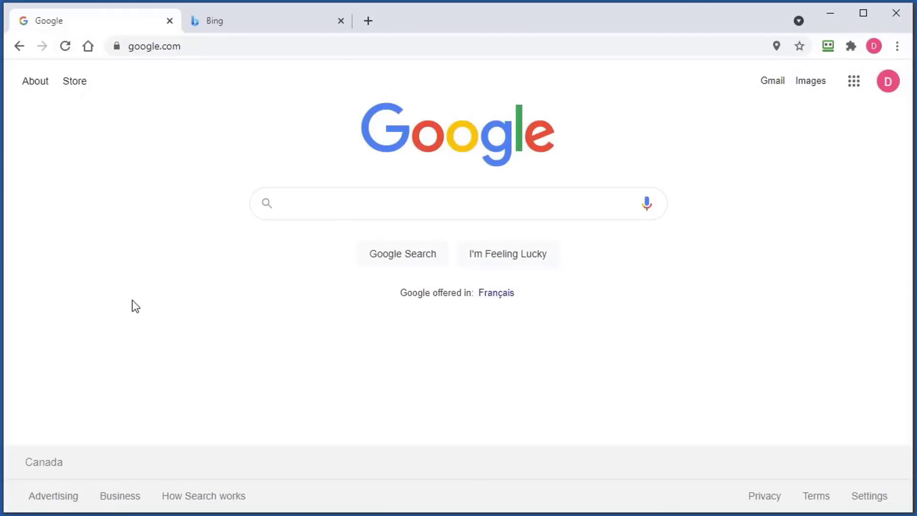
{"action": "type", "text": "site:"}
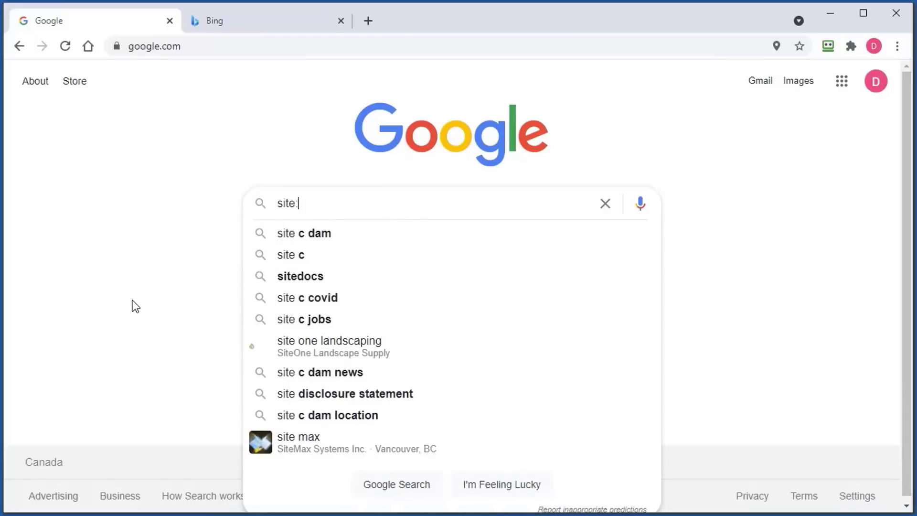
{"action": "type", "text": "youtube.com"}
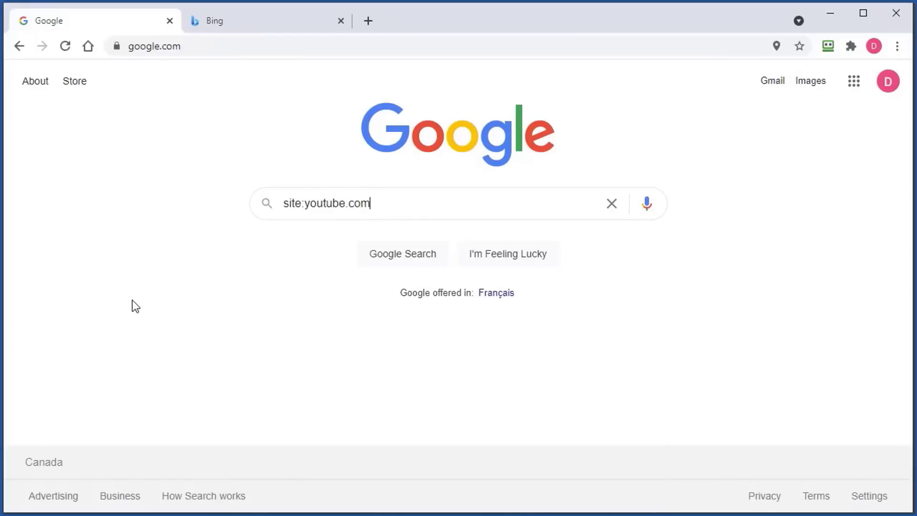
{"action": "type", "text": "/watch"}
{"action": "type", "text": "\""}
{"action": "type", "text": "etsy"}
{"action": "type", "text": " research"}
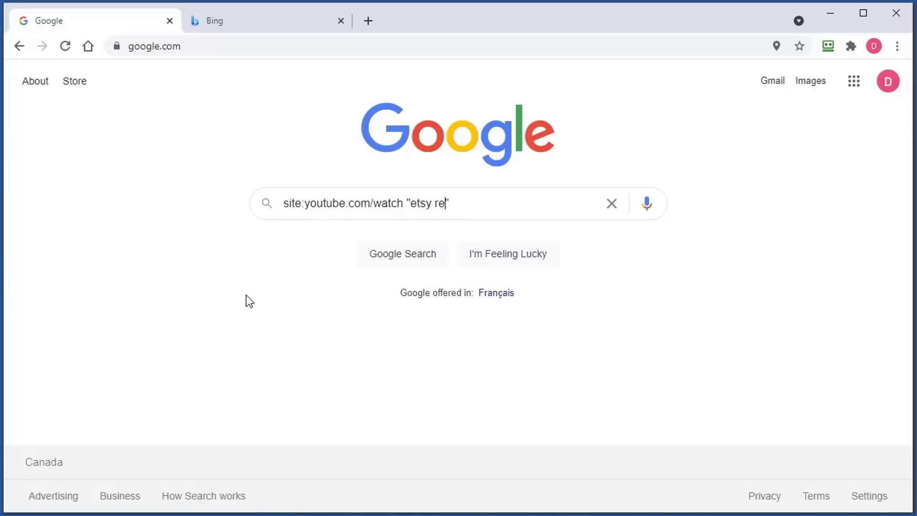
{"action": "key", "text": "Return"}
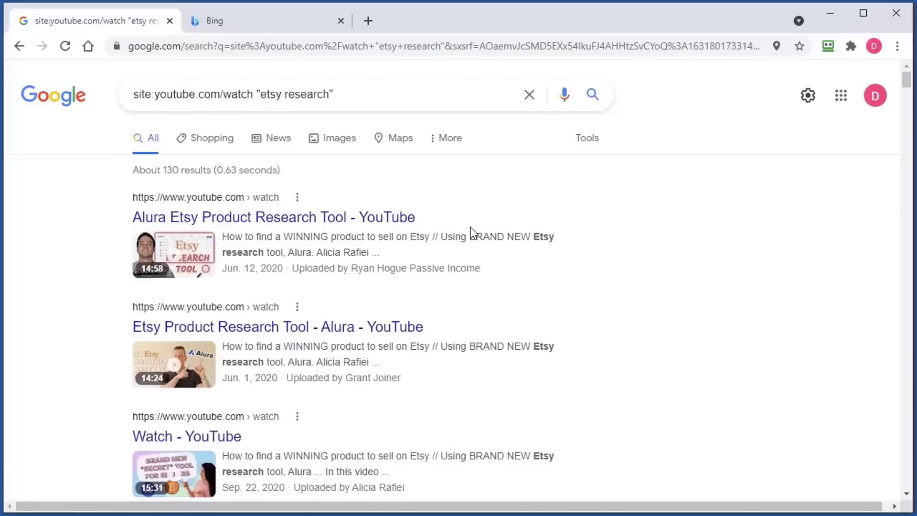
Look over the Google results for the Etsy research videos and open the results page's source code
{"action": "scroll", "coordinate": [725, 337], "scroll_direction": "down", "scroll_amount": 5}
{"action": "scroll", "coordinate": [688, 310], "scroll_direction": "up", "scroll_amount": 5}
{"action": "right_click", "coordinate": [646, 282]}
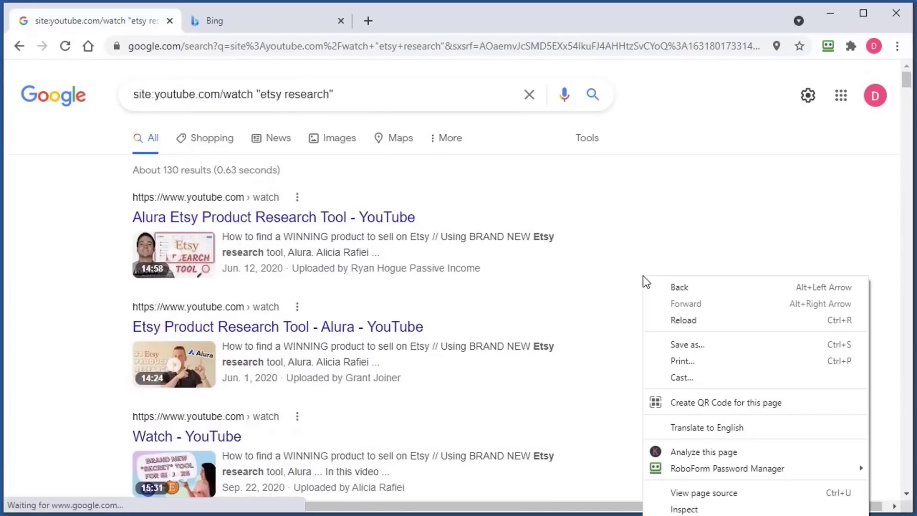
{"action": "left_click", "coordinate": [706, 494]}
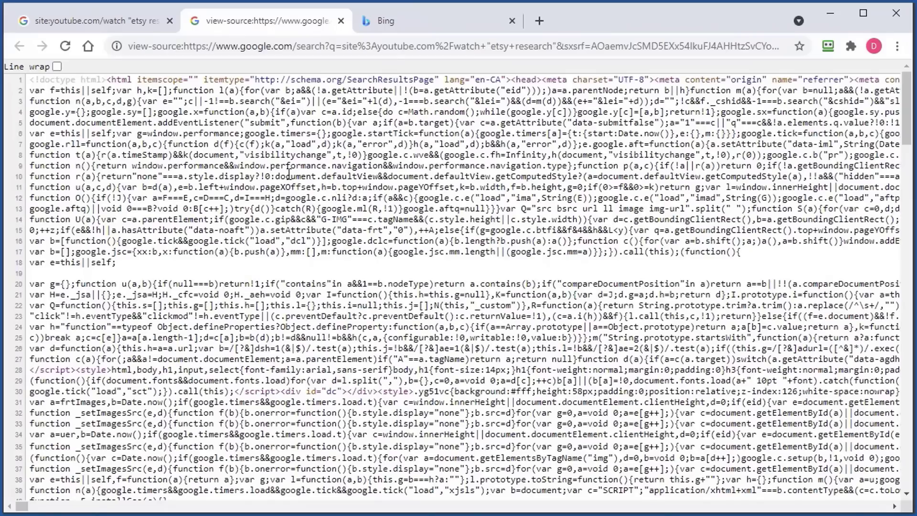
Copy the entire source code of the Google results page and switch back to Tube Atlas
{"action": "key", "text": "ctrl+a"}
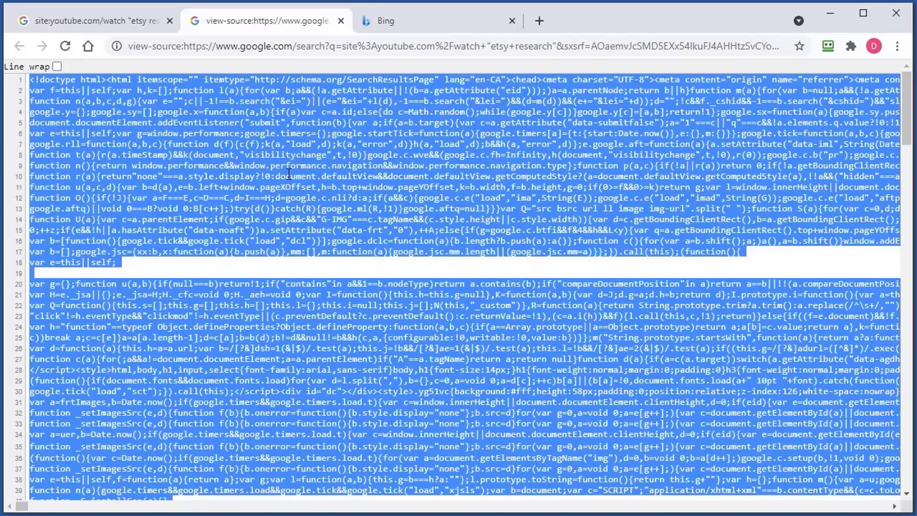
{"action": "right_click", "coordinate": [288, 173]}
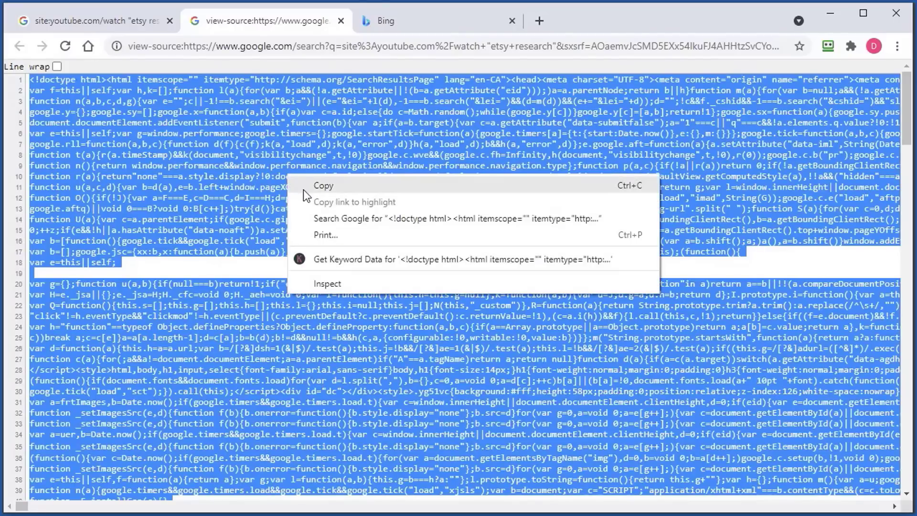
{"action": "left_click", "coordinate": [302, 188]}
{"action": "left_click", "coordinate": [829, 15]}
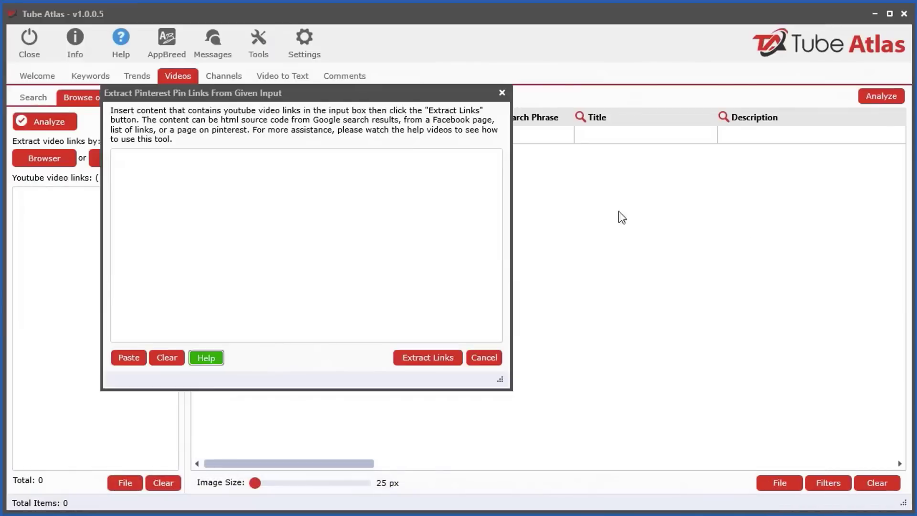
Reopen the content-based link extraction tool, paste the copied Google source code and extract its video links
{"action": "left_click", "coordinate": [611, 388]}
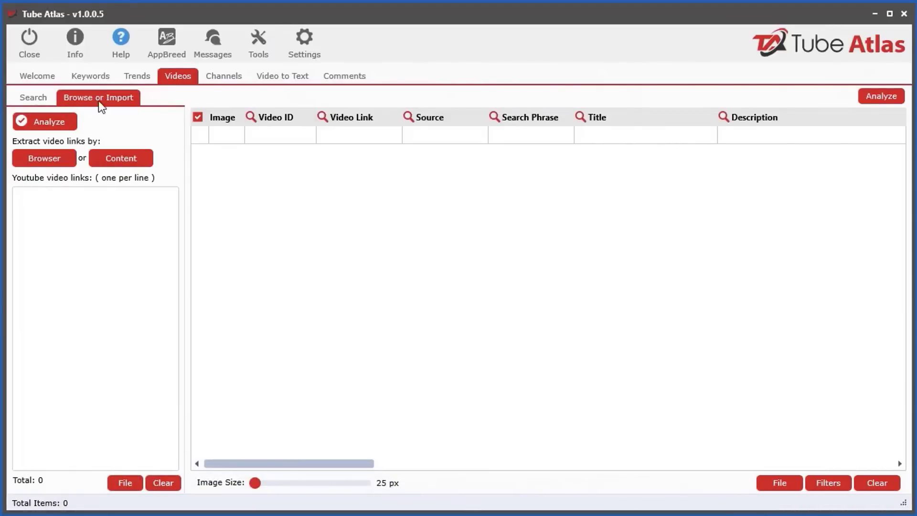
{"action": "left_click", "coordinate": [120, 159]}
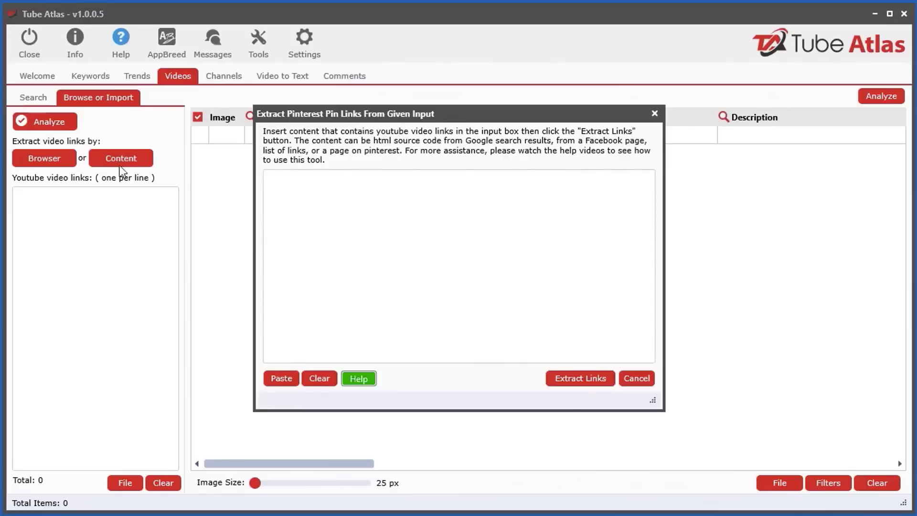
{"action": "left_click", "coordinate": [281, 378]}
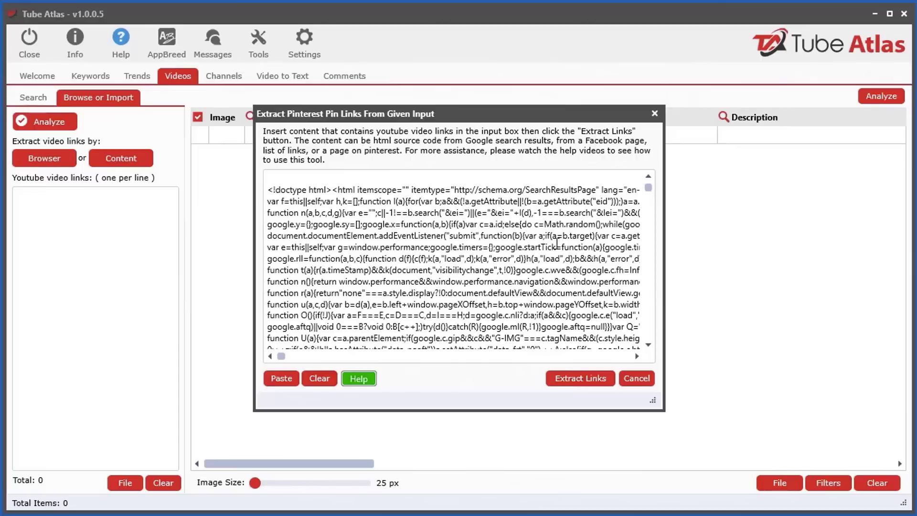
{"action": "left_click", "coordinate": [592, 377]}
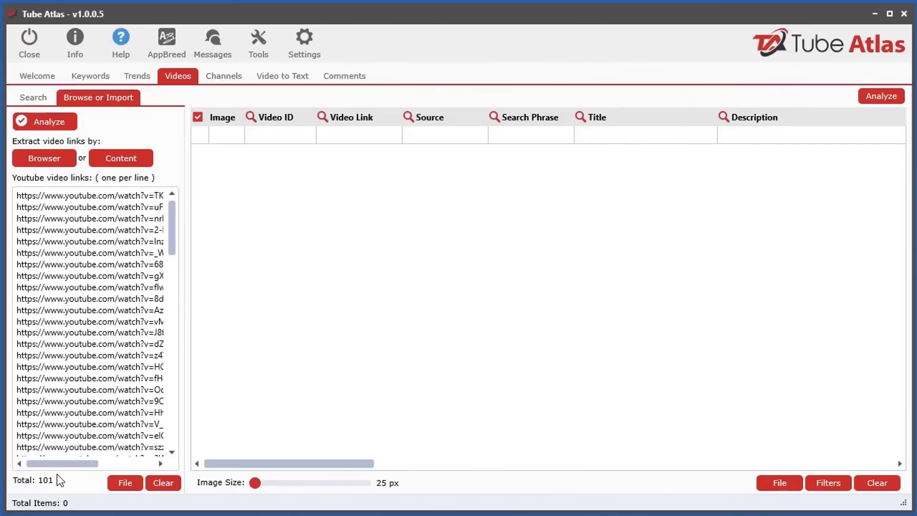
Analyze the extracted Etsy research video links, stopping the run early, and look over the collected video data
{"action": "left_click_drag", "start_coordinate": [176, 236], "coordinate": [332, 176]}
{"action": "left_click", "coordinate": [57, 122]}
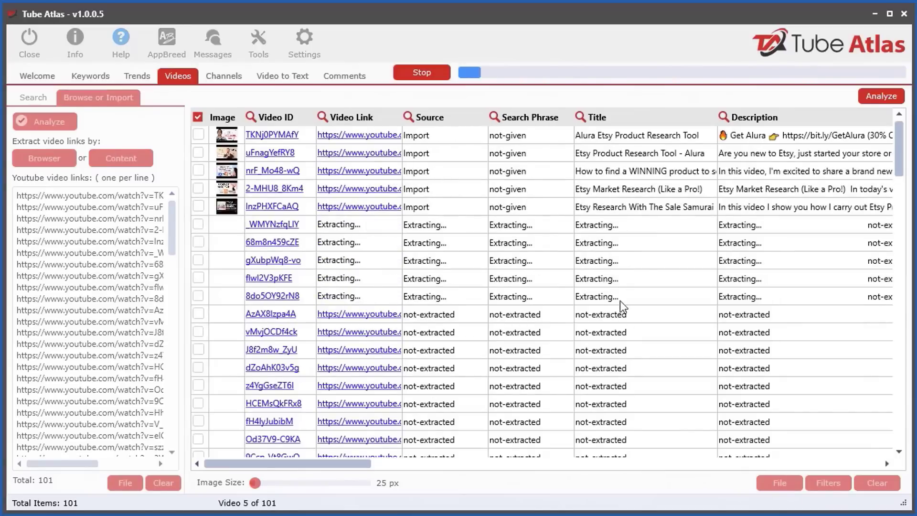
{"action": "left_click", "coordinate": [410, 76]}
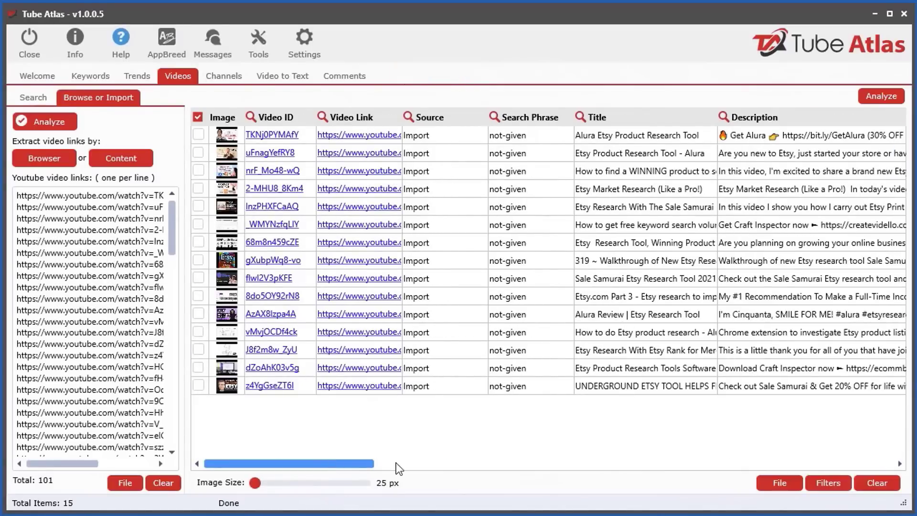
{"action": "left_click_drag", "start_coordinate": [395, 462], "coordinate": [263, 462]}
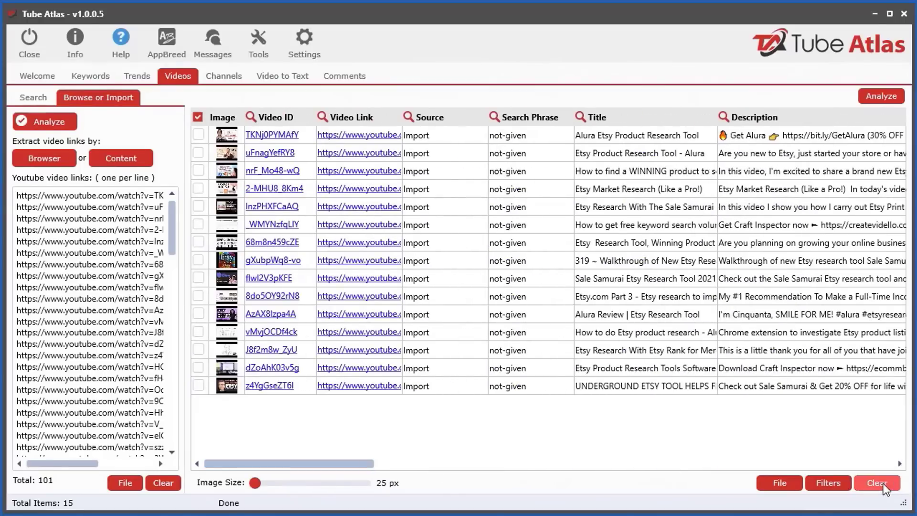
Clear all data from the video results table and empty the list of YouTube video links
{"action": "left_click", "coordinate": [883, 483]}
{"action": "left_click", "coordinate": [484, 431]}
{"action": "left_click", "coordinate": [175, 481]}
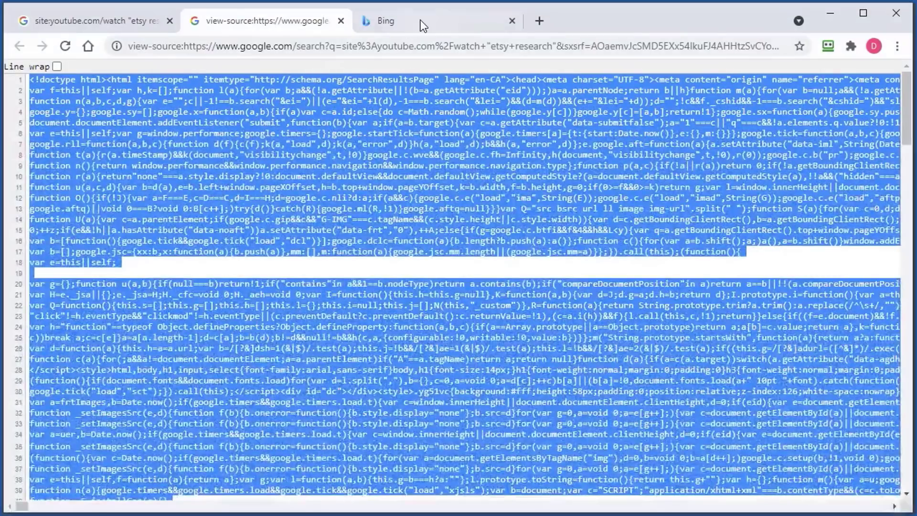
Switch to Bing in Chrome and search for site:youtube.com "forging"
{"action": "left_click", "coordinate": [421, 22]}
{"action": "left_click", "coordinate": [355, 173]}
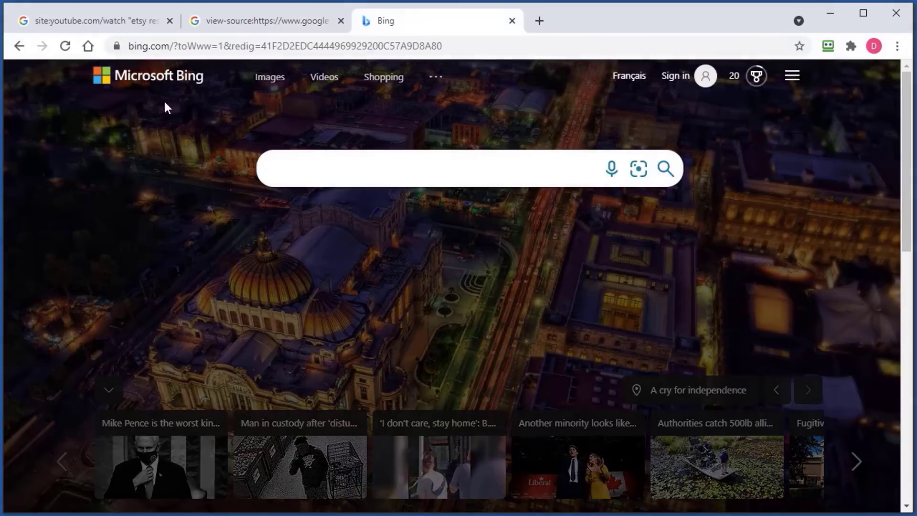
{"action": "type", "text": "site:"}
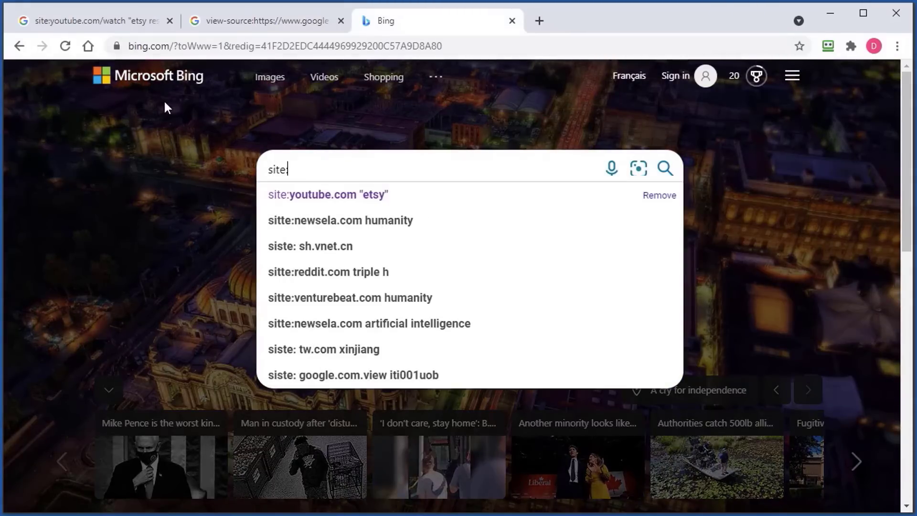
{"action": "type", "text": "youtube.com "}
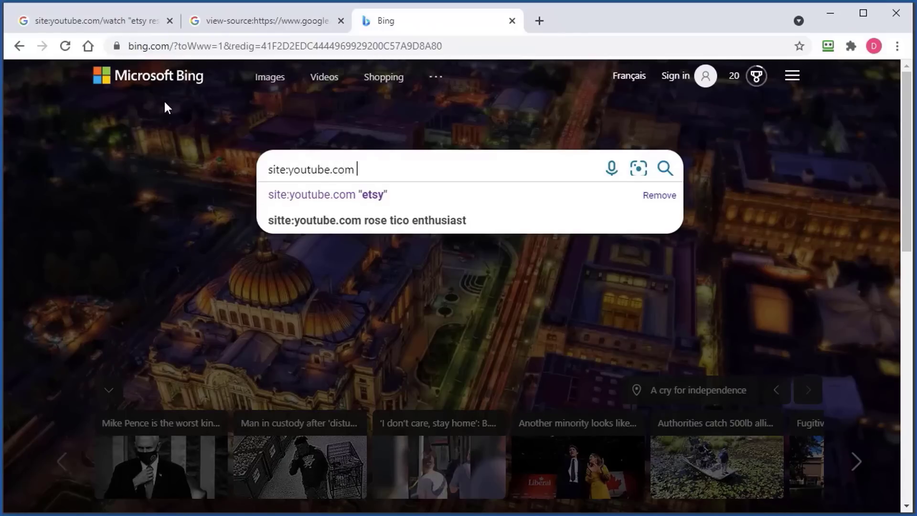
{"action": "type", "text": "\"forging\""}
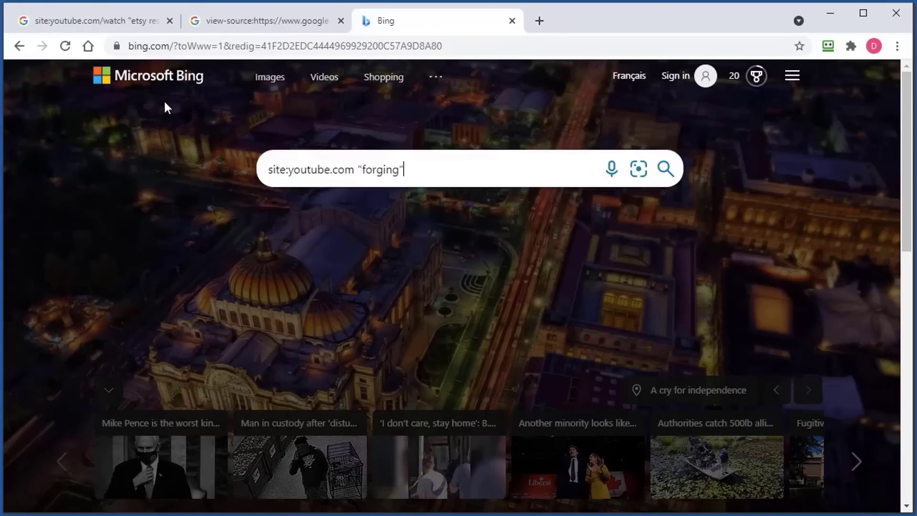
{"action": "key", "text": "Return"}
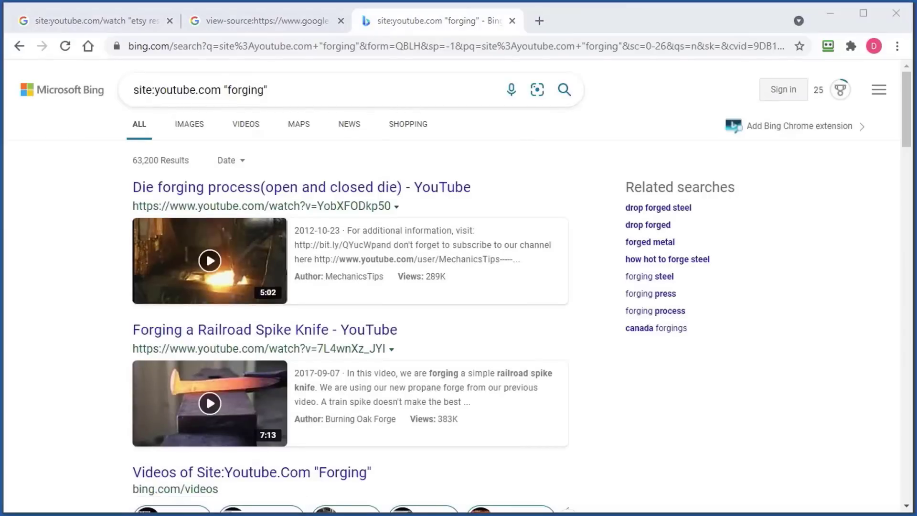
Open the source code of the Bing results page, copy all of it and switch back to Tube Atlas
{"action": "scroll", "coordinate": [755, 435], "scroll_direction": "down", "scroll_amount": 9}
{"action": "scroll", "coordinate": [743, 432], "scroll_direction": "up", "scroll_amount": 5}
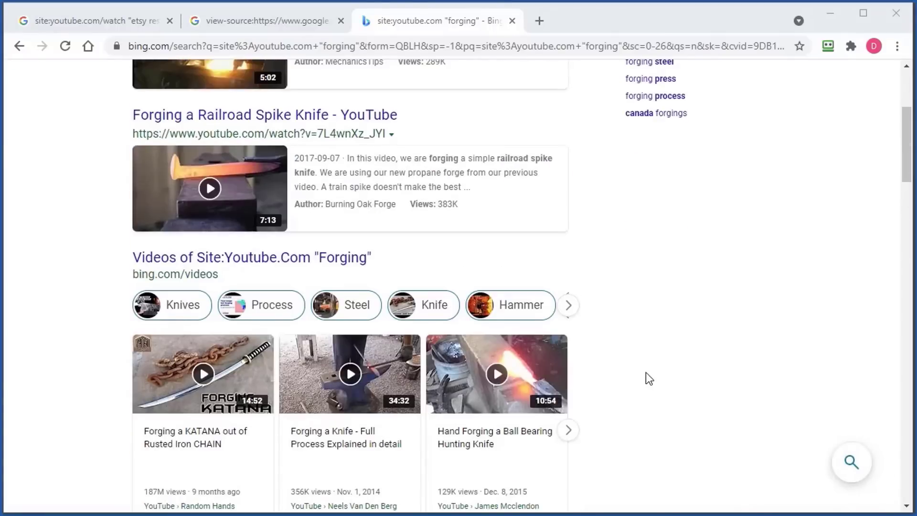
{"action": "right_click", "coordinate": [646, 371]}
{"action": "left_click", "coordinate": [699, 515]}
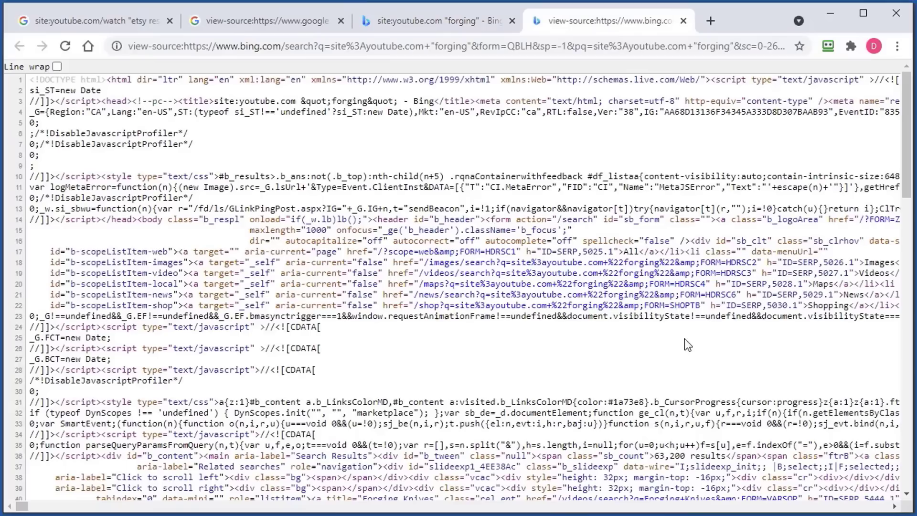
{"action": "key", "text": "ctrl+a"}
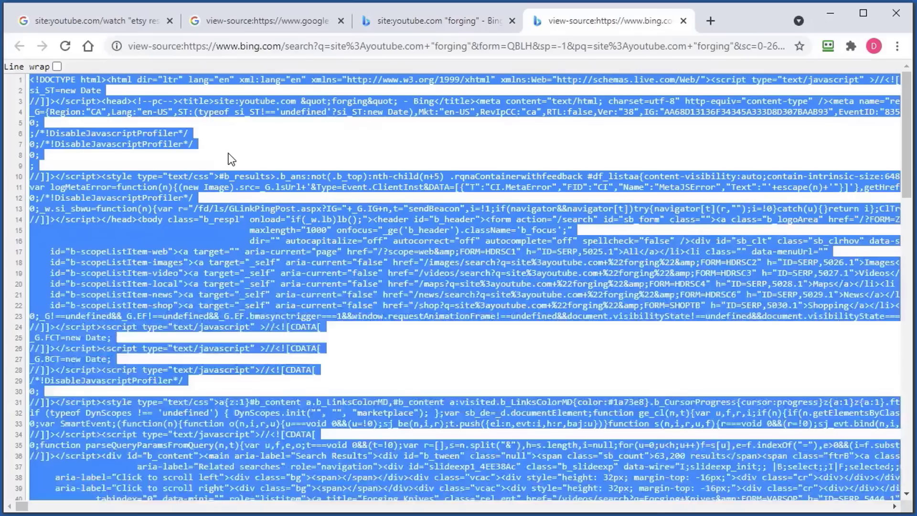
{"action": "left_click", "coordinate": [828, 9]}
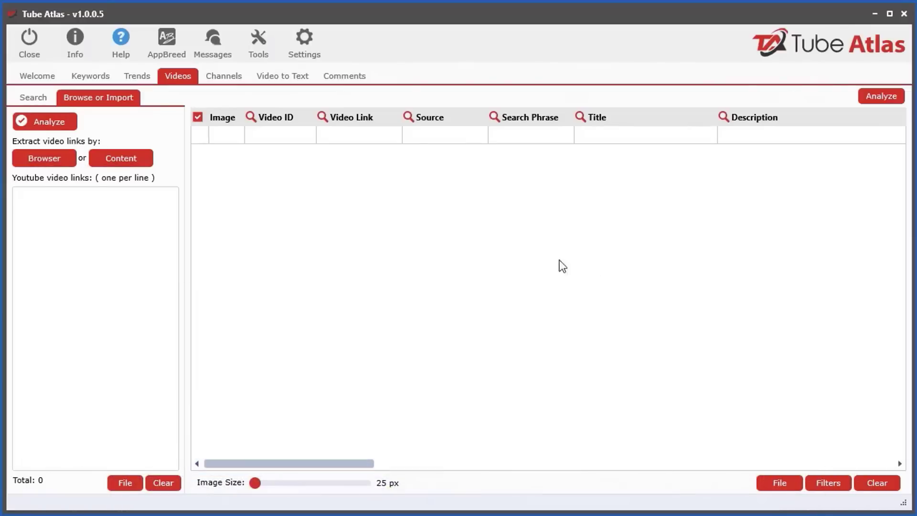
Replace the old content in the content-based extraction tool with the Bing source code, then extract and analyze its video links
{"action": "left_click", "coordinate": [124, 159]}
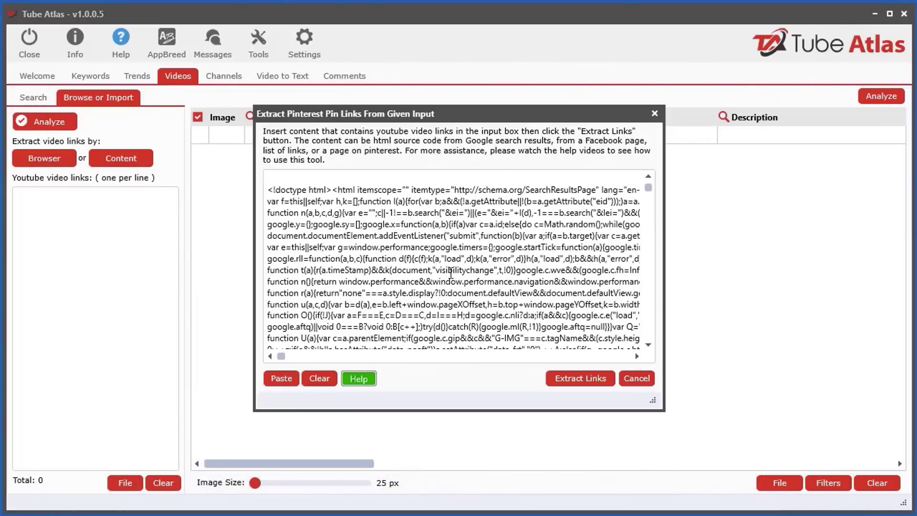
{"action": "left_click", "coordinate": [322, 380]}
{"action": "right_click", "coordinate": [347, 236]}
{"action": "left_click", "coordinate": [396, 279]}
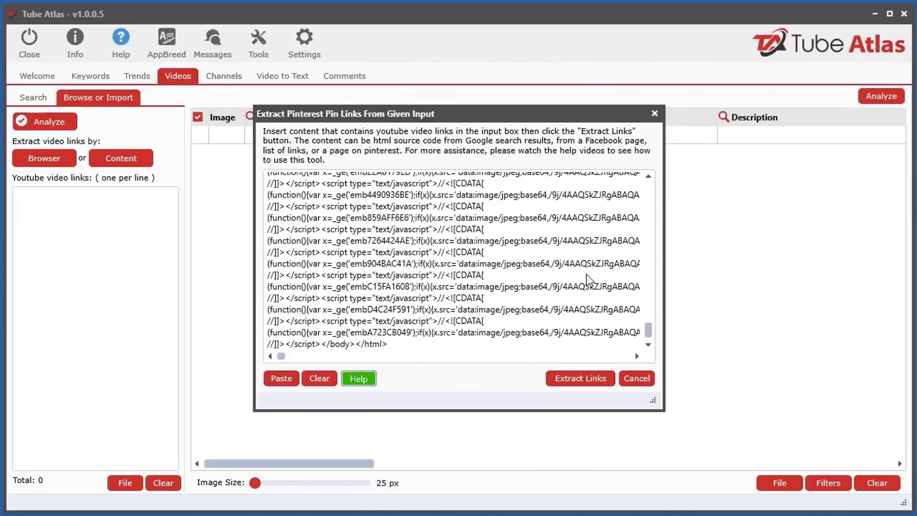
{"action": "left_click", "coordinate": [572, 381]}
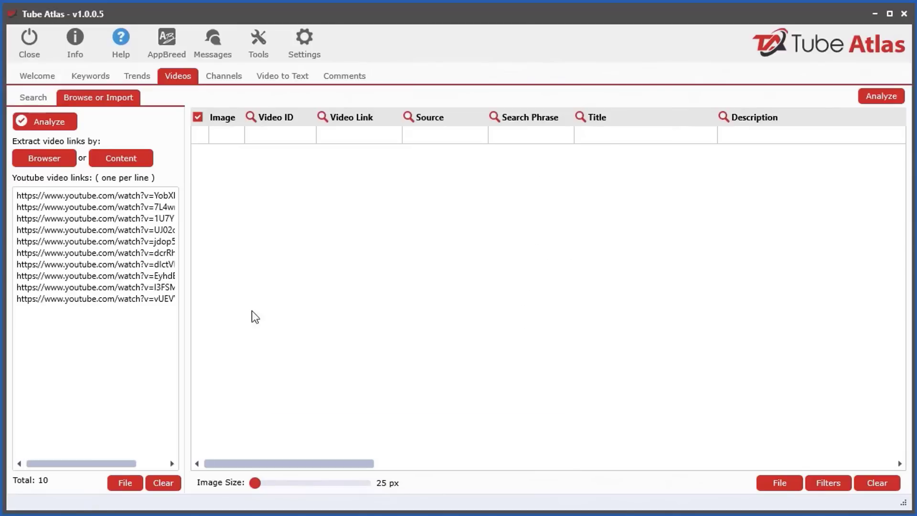
{"action": "left_click", "coordinate": [59, 123]}
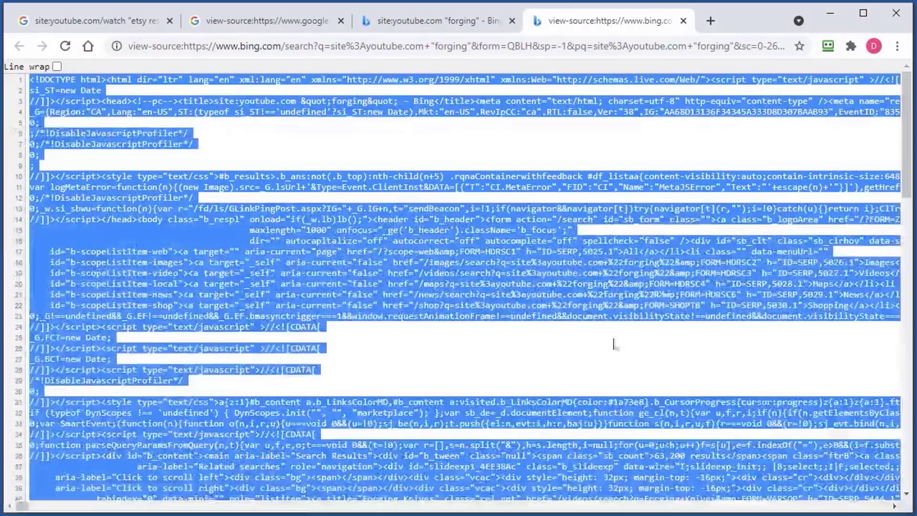
Close the Bing and Google source-code pages in Chrome and return to the Google results page
{"action": "left_click", "coordinate": [683, 21]}
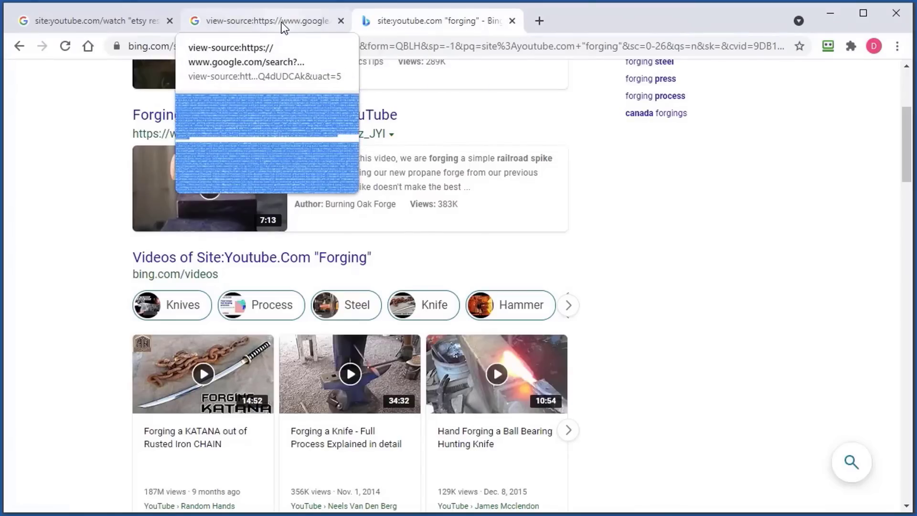
{"action": "left_click", "coordinate": [340, 20]}
{"action": "left_click", "coordinate": [117, 21]}
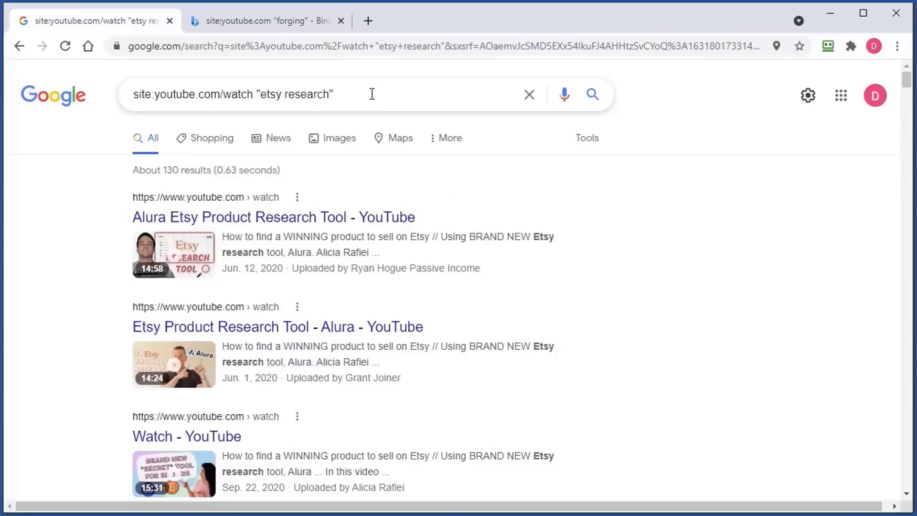
Replace the Google query with "top youtube videos" and run the search
{"action": "left_click_drag", "start_coordinate": [371, 94], "coordinate": [86, 142]}
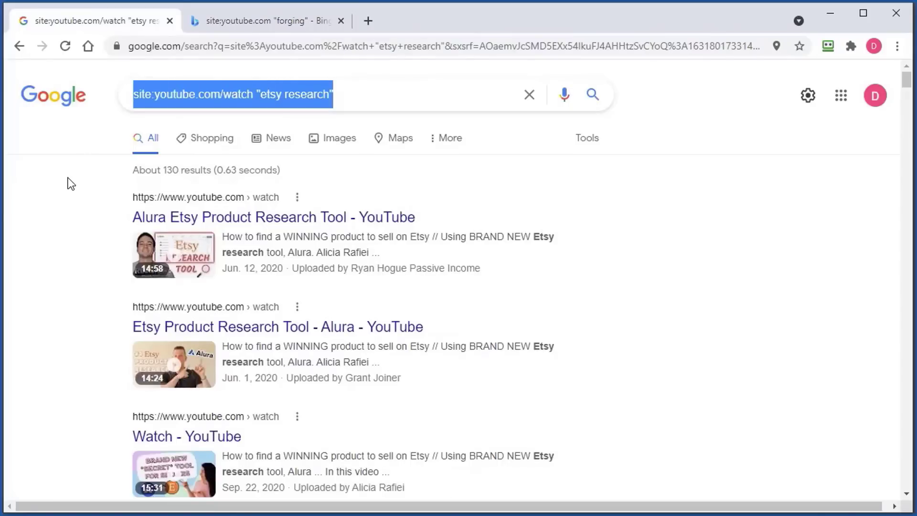
{"action": "key", "text": "BackSpace"}
{"action": "type", "text": "top "}
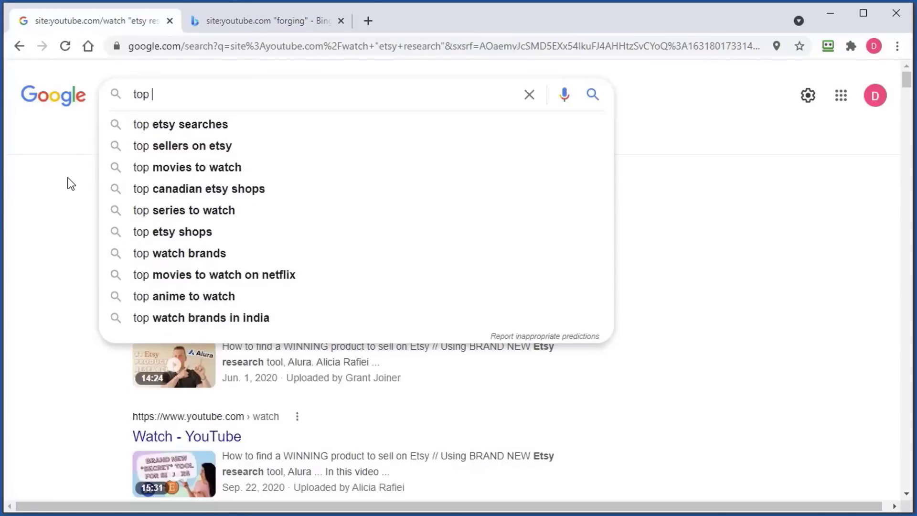
{"action": "type", "text": "youtube videos"}
{"action": "key", "text": "Return"}
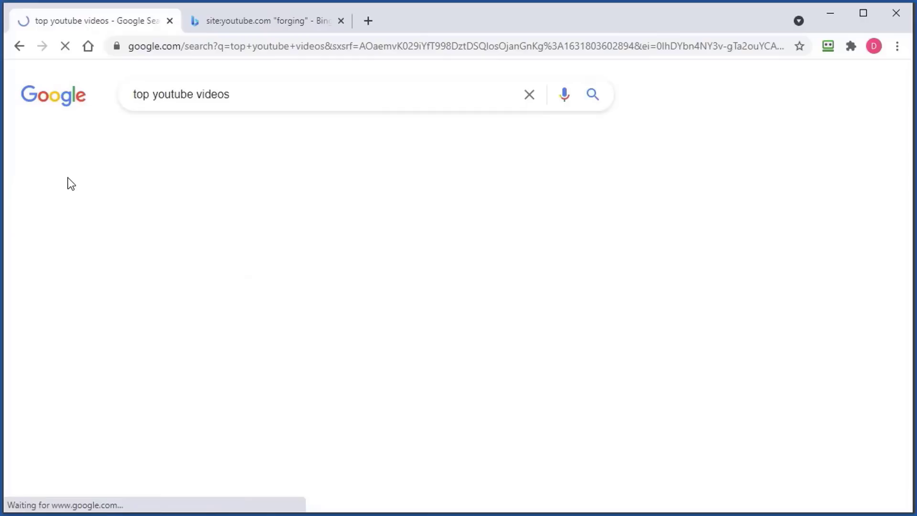
Open the Brandwatch article "The 20 Most Viewed YouTube Videos" from the results and display its source code
{"action": "scroll", "coordinate": [71, 310], "scroll_direction": "down", "scroll_amount": 18}
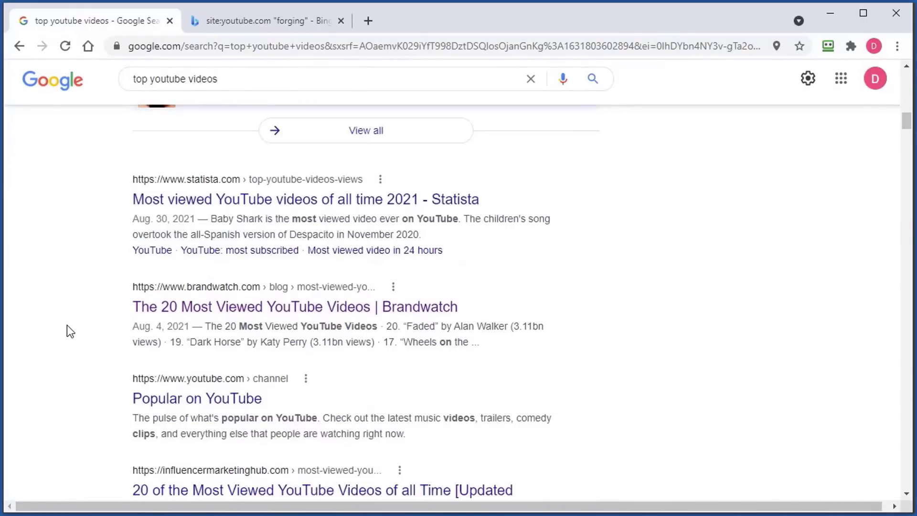
{"action": "left_click", "coordinate": [392, 312]}
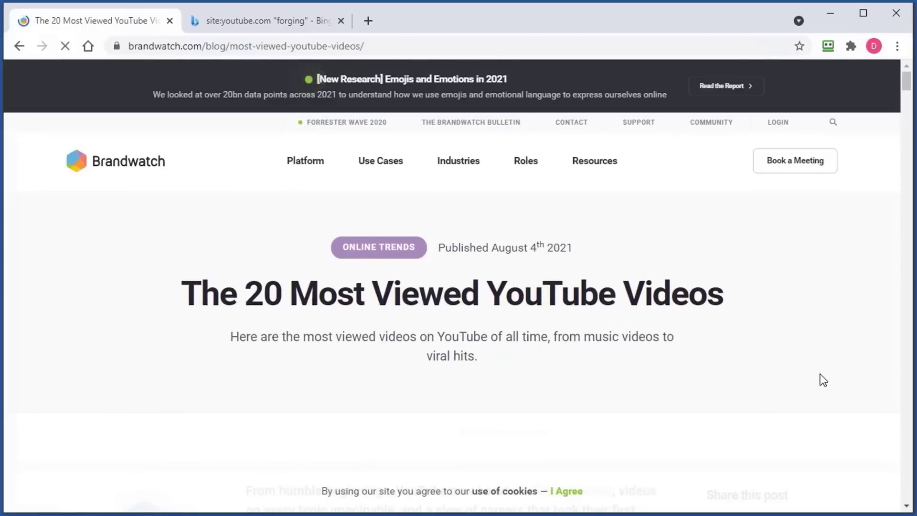
{"action": "scroll", "coordinate": [820, 374], "scroll_direction": "down", "scroll_amount": 3}
{"action": "scroll", "coordinate": [820, 374], "scroll_direction": "up", "scroll_amount": 2}
{"action": "right_click", "coordinate": [390, 325]}
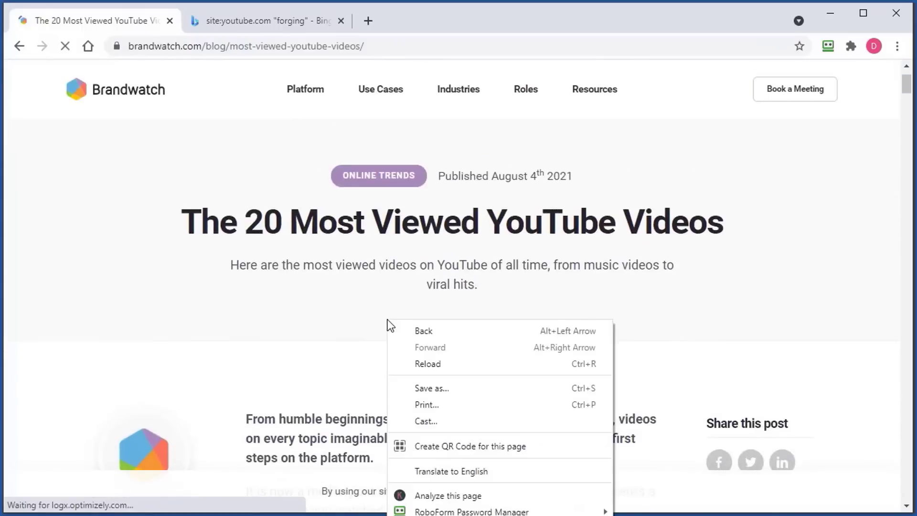
{"action": "left_click", "coordinate": [453, 512]}
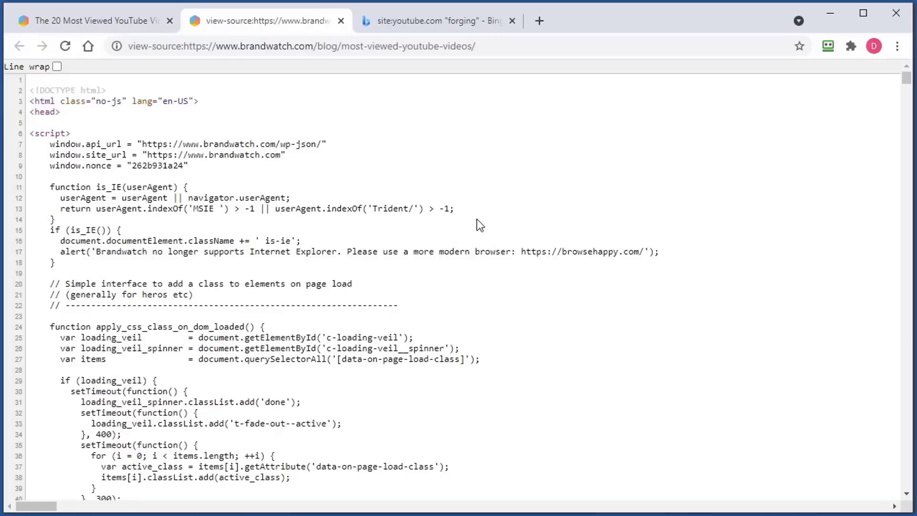
Copy the entire Brandwatch source code, then switch to Tube Atlas and clear all video results and the video links list
{"action": "key", "text": "ctrl+a"}
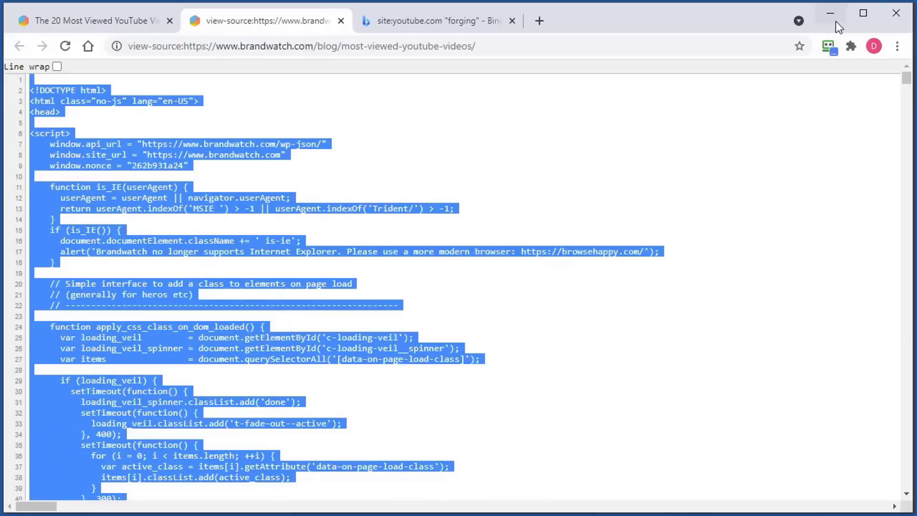
{"action": "left_click", "coordinate": [830, 13]}
{"action": "left_click", "coordinate": [876, 482]}
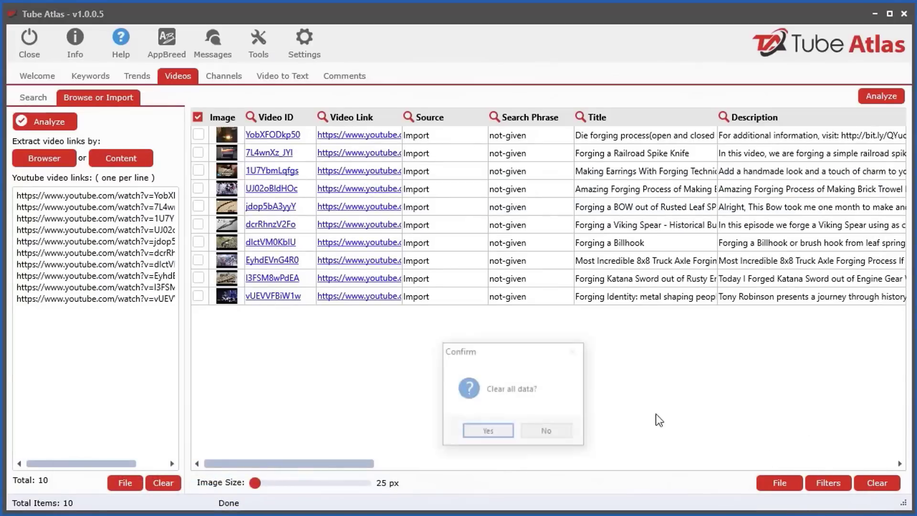
{"action": "left_click", "coordinate": [487, 432]}
{"action": "left_click", "coordinate": [162, 482]}
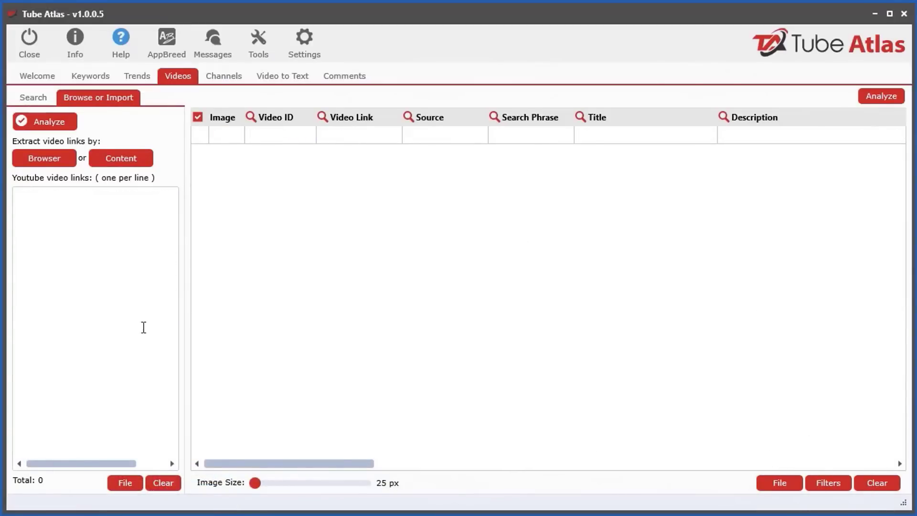
Replace the content in the content-based extraction tool with the Brandwatch source code, extract its video links and analyze them
{"action": "left_click", "coordinate": [121, 158]}
{"action": "left_click", "coordinate": [318, 378]}
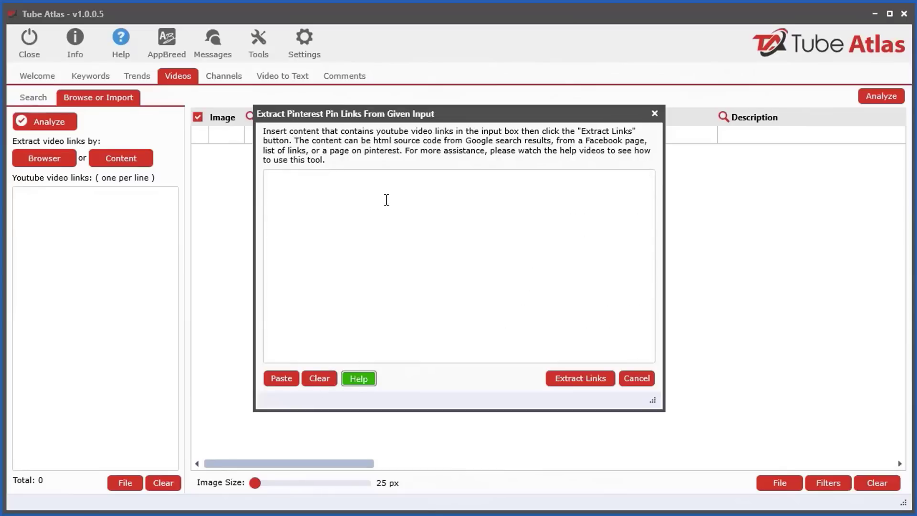
{"action": "key", "text": "ctrl+v"}
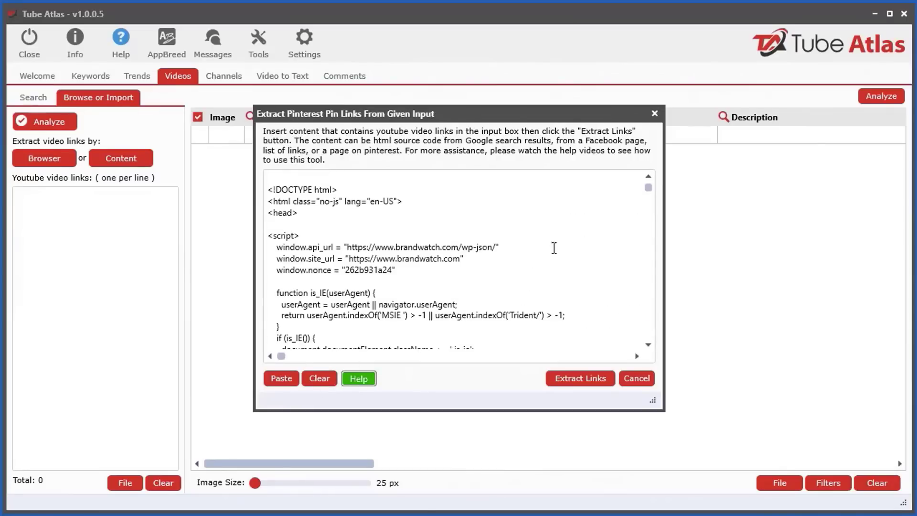
{"action": "left_click", "coordinate": [580, 378]}
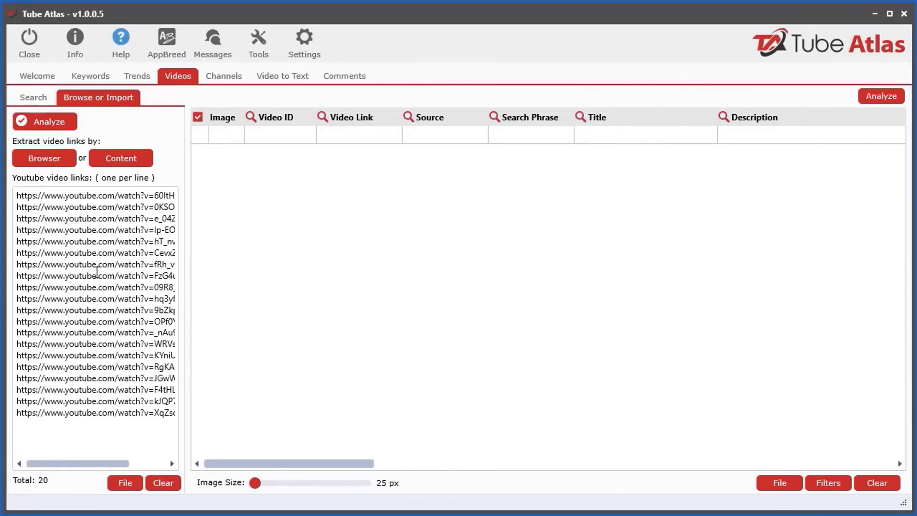
{"action": "left_click", "coordinate": [53, 123]}
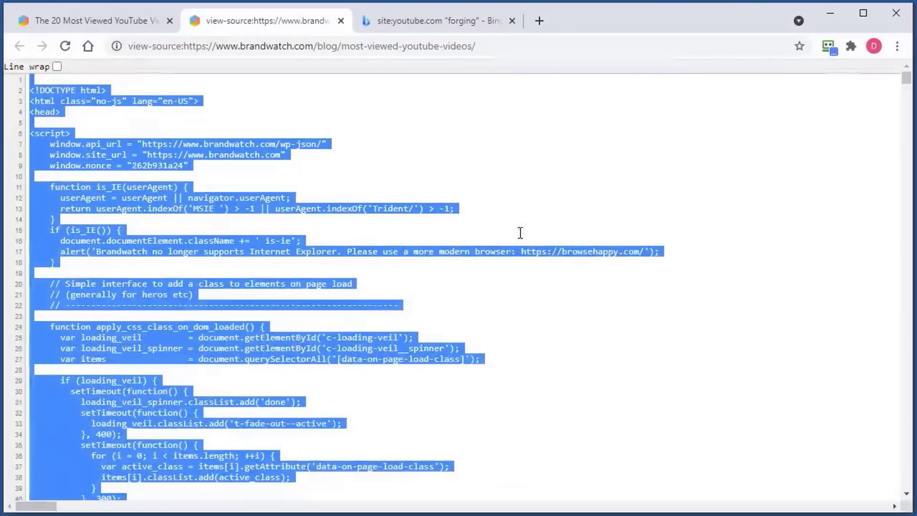
Display the Brandwatch article in Chrome, then return to Tube Atlas and sort the analyzed videos by views, highest first
{"action": "left_click", "coordinate": [140, 24]}
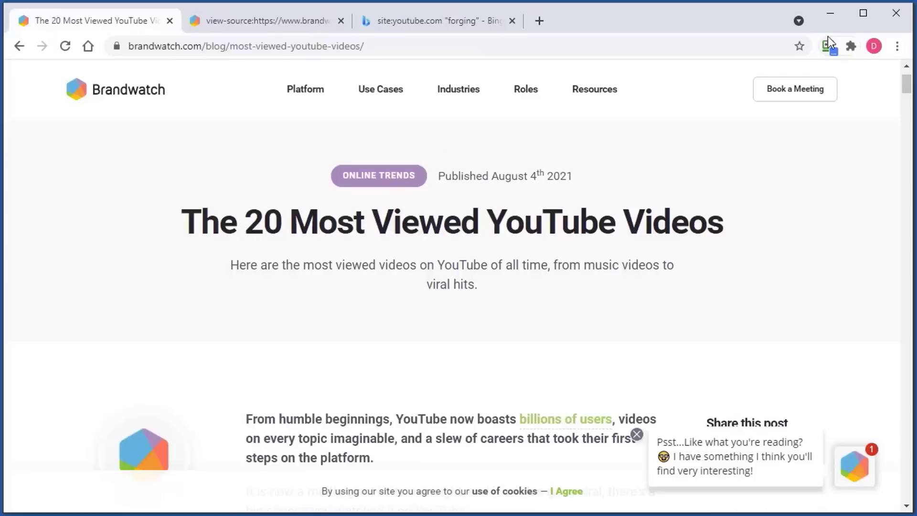
{"action": "left_click", "coordinate": [827, 20]}
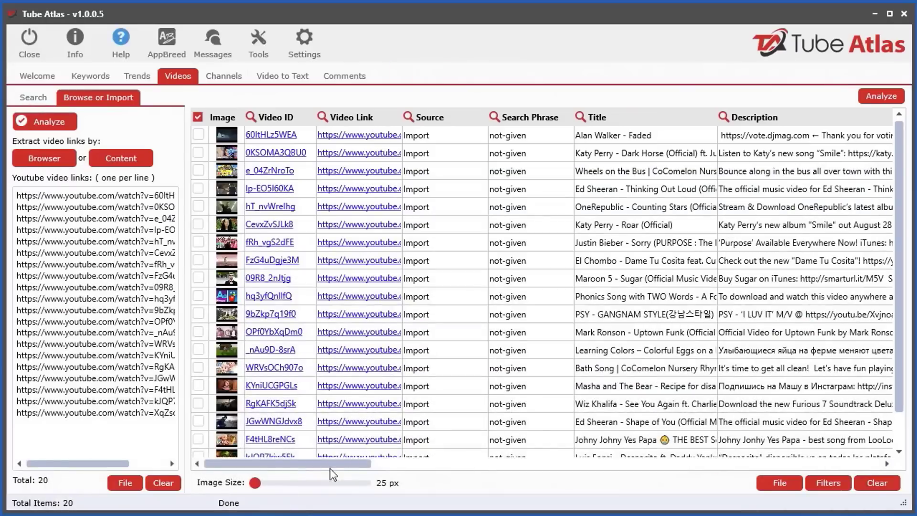
{"action": "left_click_drag", "start_coordinate": [358, 463], "coordinate": [536, 463]}
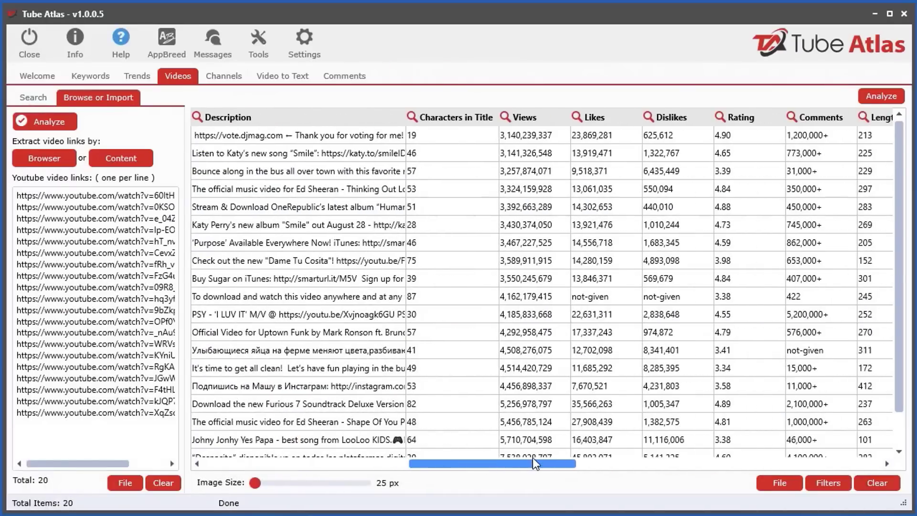
{"action": "left_click", "coordinate": [542, 119]}
{"action": "left_click", "coordinate": [541, 121]}
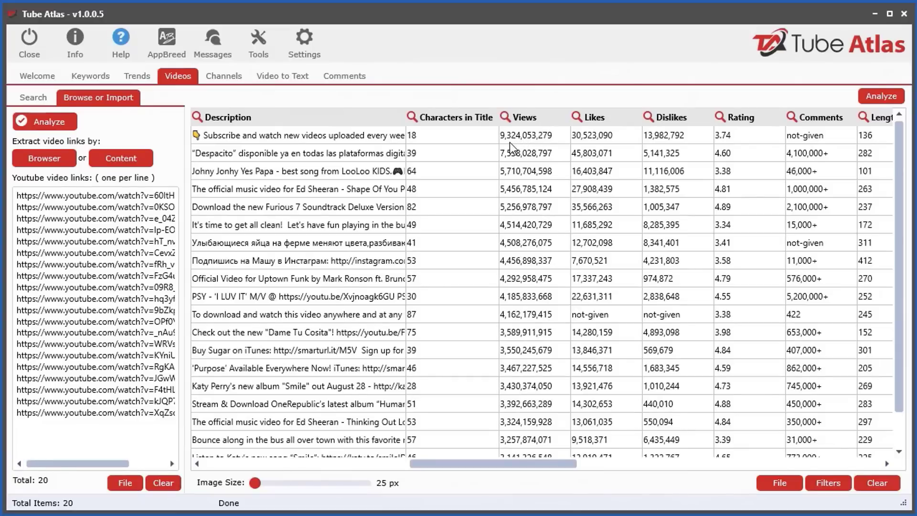
{"action": "left_click_drag", "start_coordinate": [531, 463], "coordinate": [326, 463]}
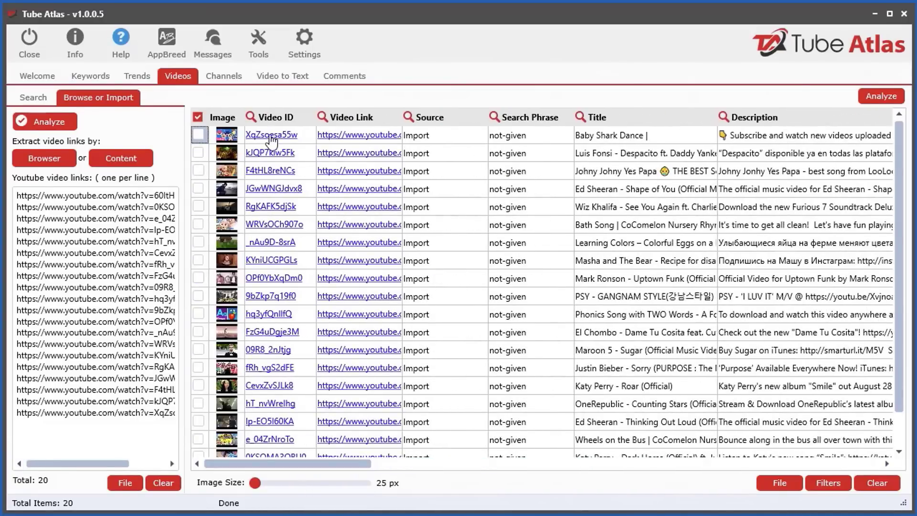
View the most-viewed video, "Baby Shark Dance", on YouTube, then close its page and return to Tube Atlas
{"action": "left_click", "coordinate": [270, 135]}
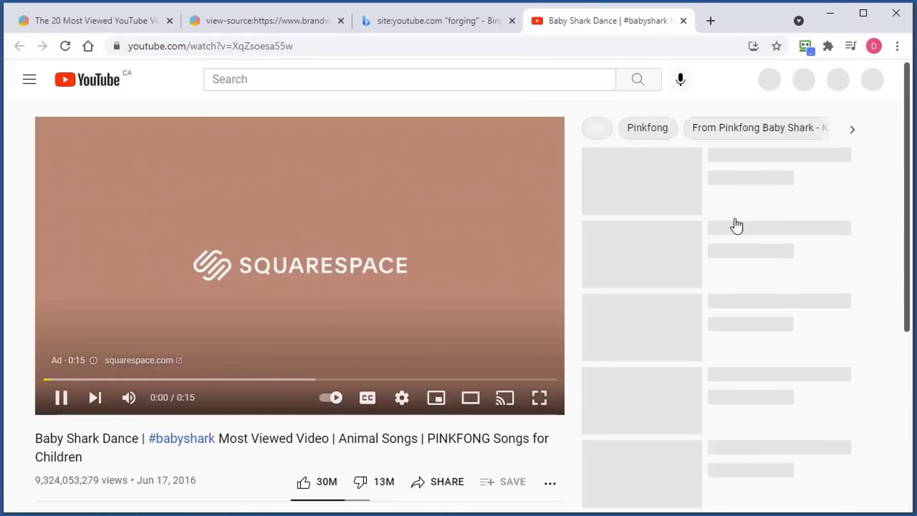
{"action": "scroll", "coordinate": [345, 508], "scroll_direction": "down", "scroll_amount": 5}
{"action": "scroll", "coordinate": [528, 466], "scroll_direction": "up", "scroll_amount": 5}
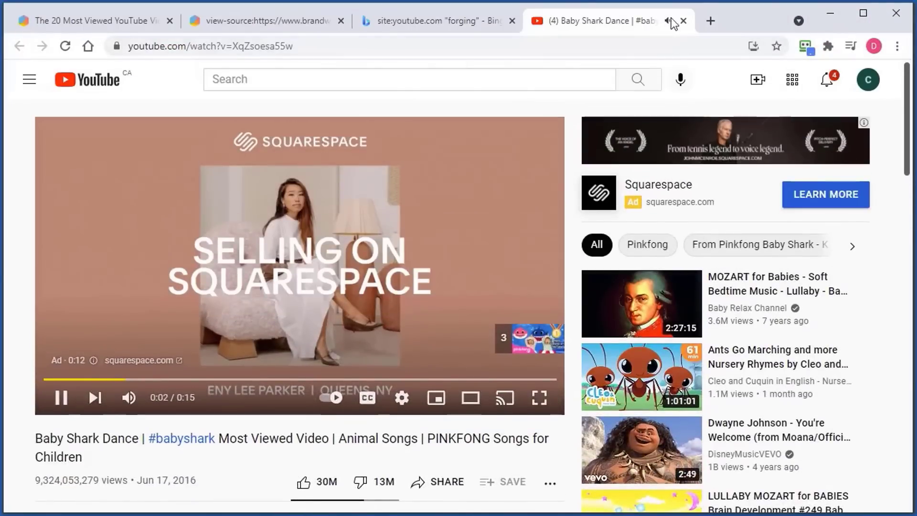
{"action": "left_click", "coordinate": [682, 21]}
{"action": "left_click", "coordinate": [830, 14]}
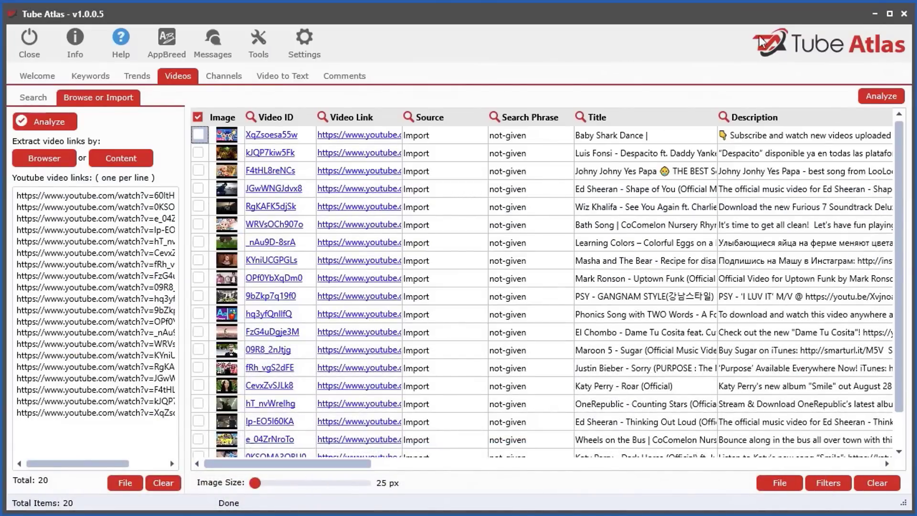
Clear all analyzed video data and empty the list of YouTube video links
{"action": "left_click", "coordinate": [881, 483]}
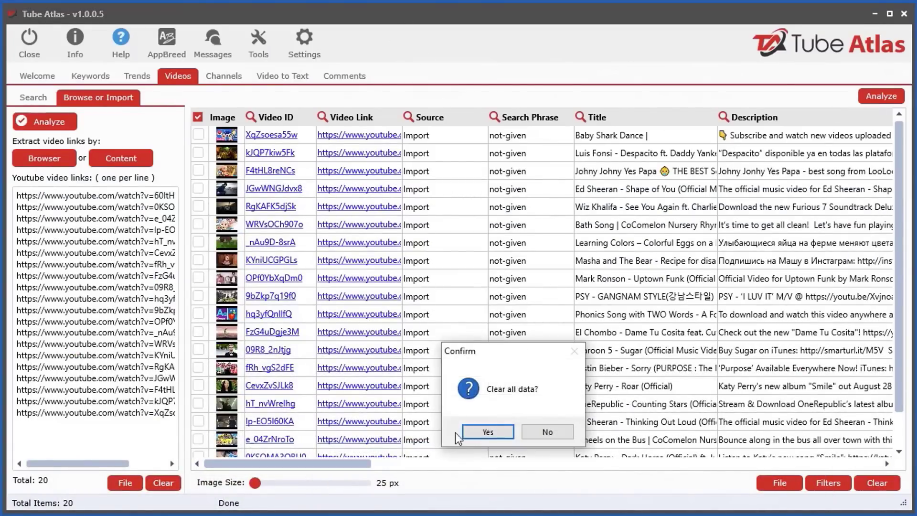
{"action": "left_click", "coordinate": [466, 432]}
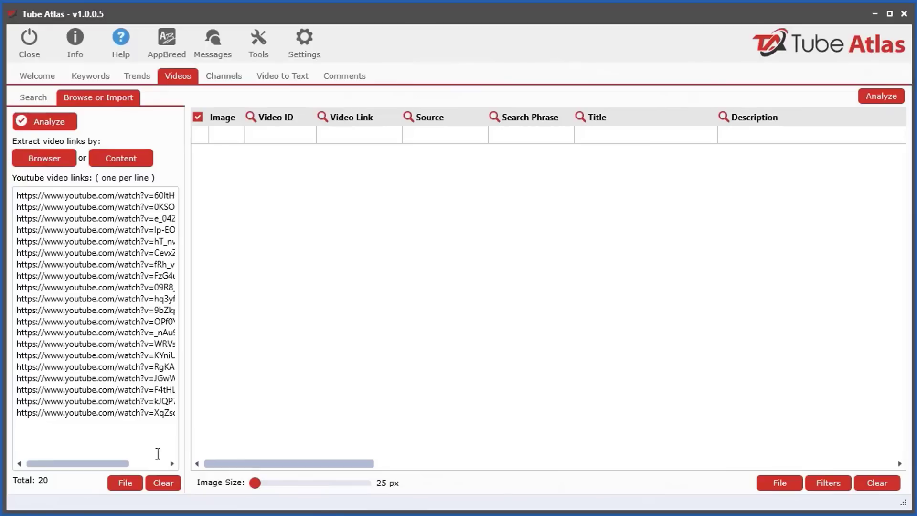
{"action": "left_click", "coordinate": [163, 483]}
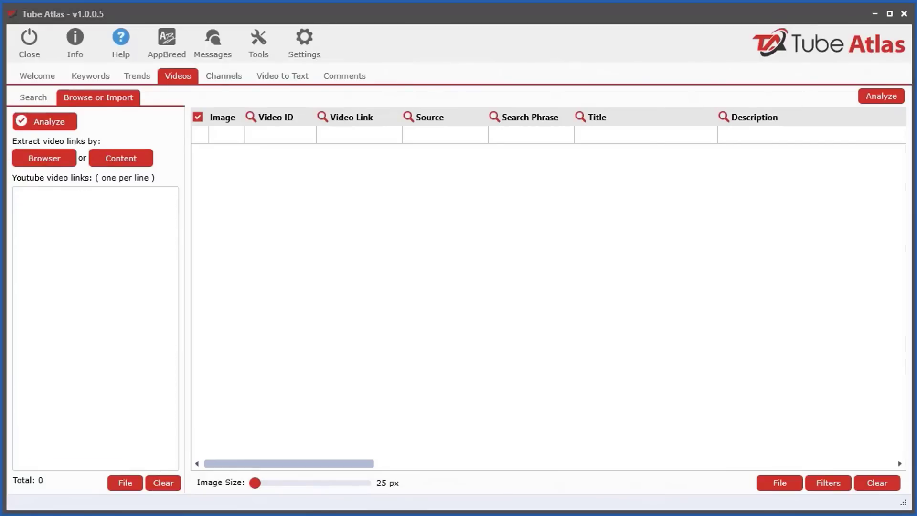
Copy the web address of the Brandwatch article "The 20 Most Viewed YouTube Videos" from Chrome and return to Tube Atlas
{"action": "key", "text": "alt+Tab"}
{"action": "left_click", "coordinate": [275, 28]}
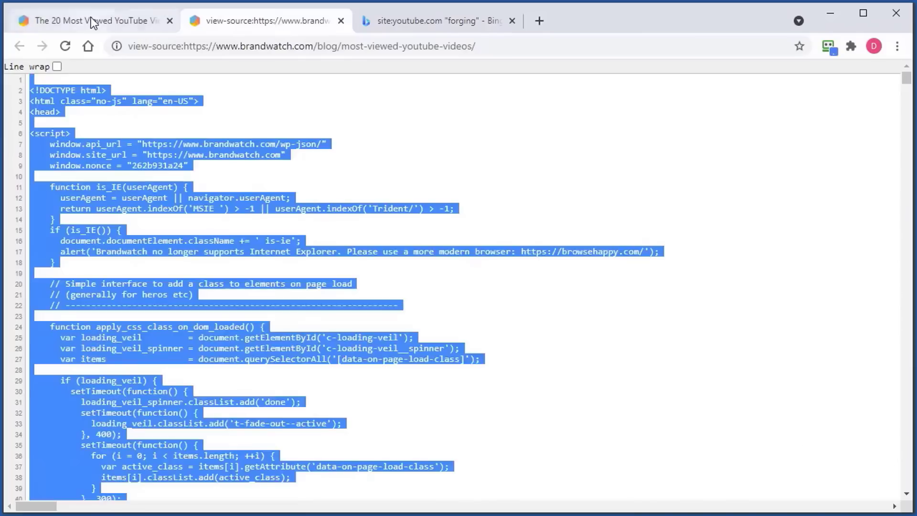
{"action": "key", "text": "ctrl+shift+Tab"}
{"action": "left_click", "coordinate": [401, 50]}
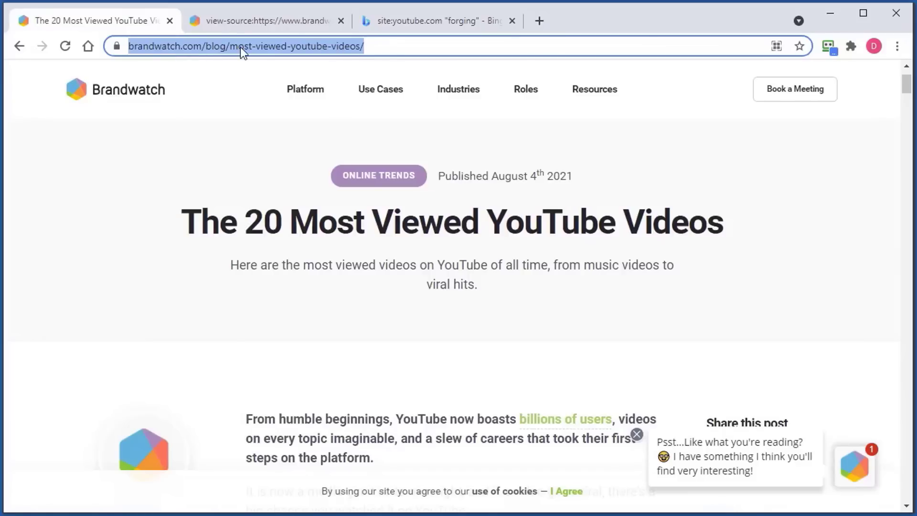
{"action": "right_click", "coordinate": [271, 49]}
{"action": "left_click", "coordinate": [309, 127]}
{"action": "left_click", "coordinate": [825, 22]}
Load the copied Brandwatch address in the Browse and Extract Tool, extract its video links, add them to the list and close the tool
{"action": "left_click", "coordinate": [65, 160]}
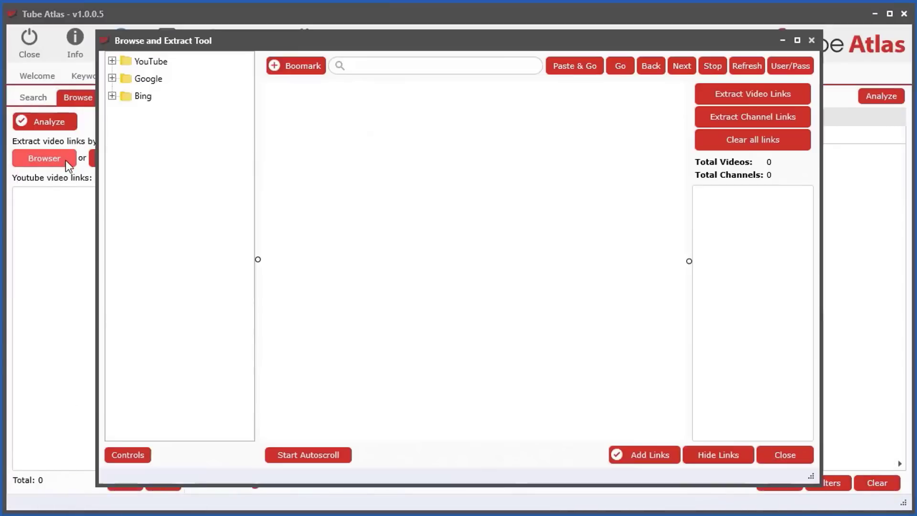
{"action": "left_click", "coordinate": [582, 69]}
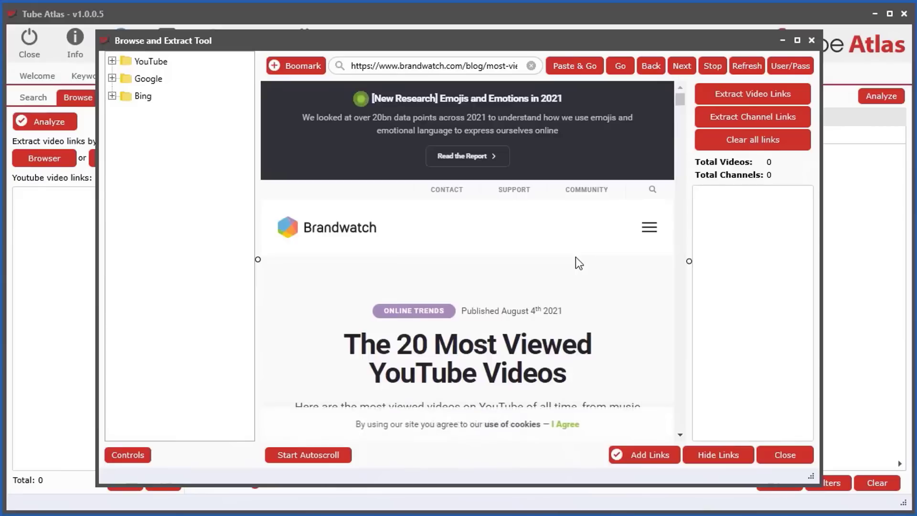
{"action": "left_click", "coordinate": [770, 101]}
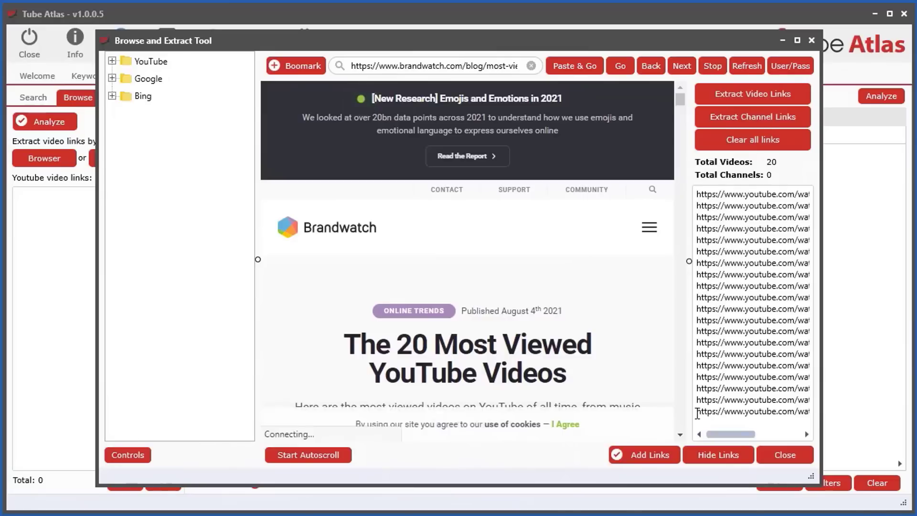
{"action": "left_click", "coordinate": [642, 455]}
{"action": "left_click", "coordinate": [638, 473]}
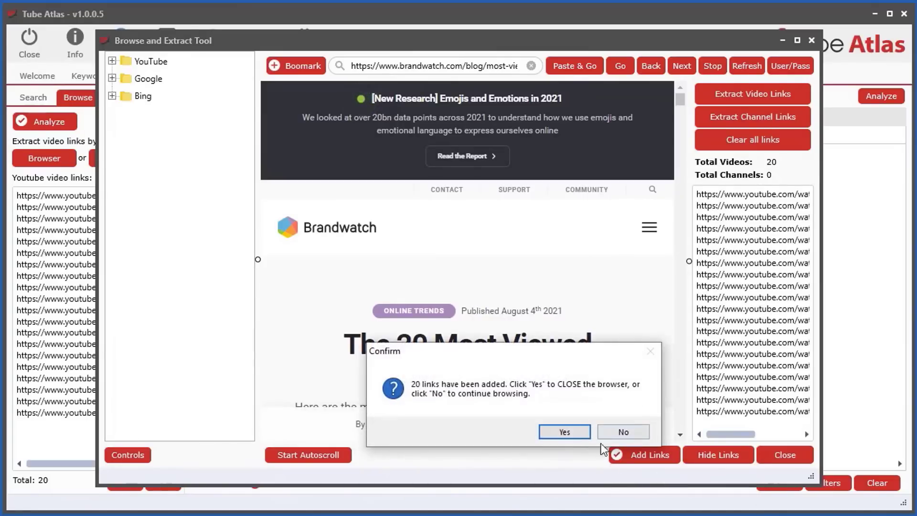
{"action": "left_click", "coordinate": [575, 432]}
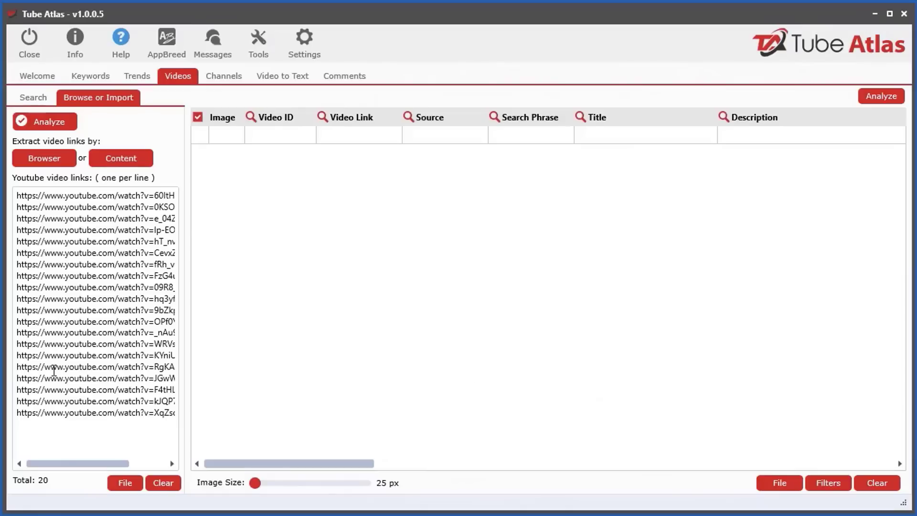
Review the content-based extraction tool with the pasted Brandwatch source code and close it without extracting links
{"action": "left_click", "coordinate": [121, 162]}
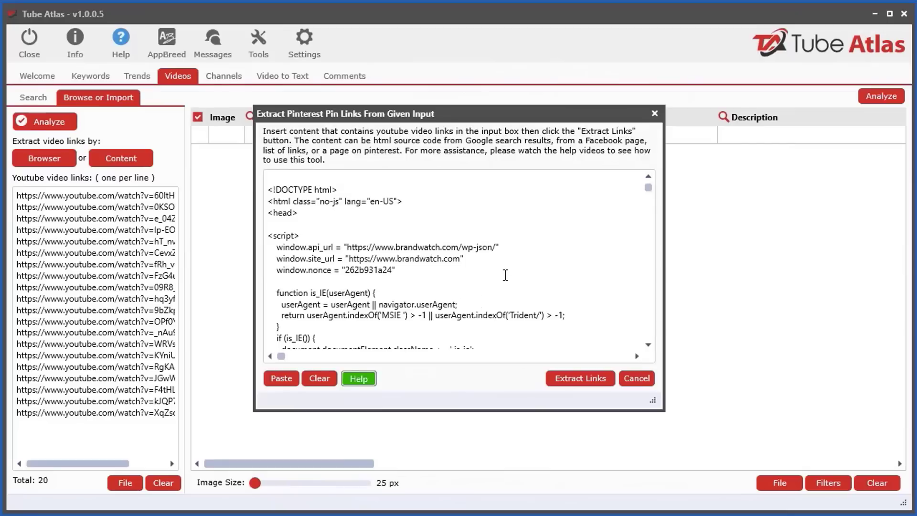
{"action": "left_click", "coordinate": [637, 382]}
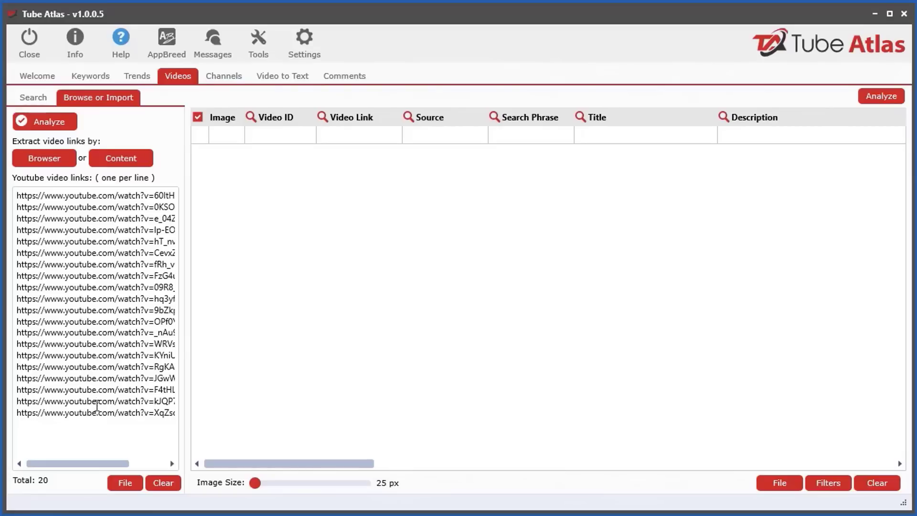
{"action": "left_click", "coordinate": [113, 161]}
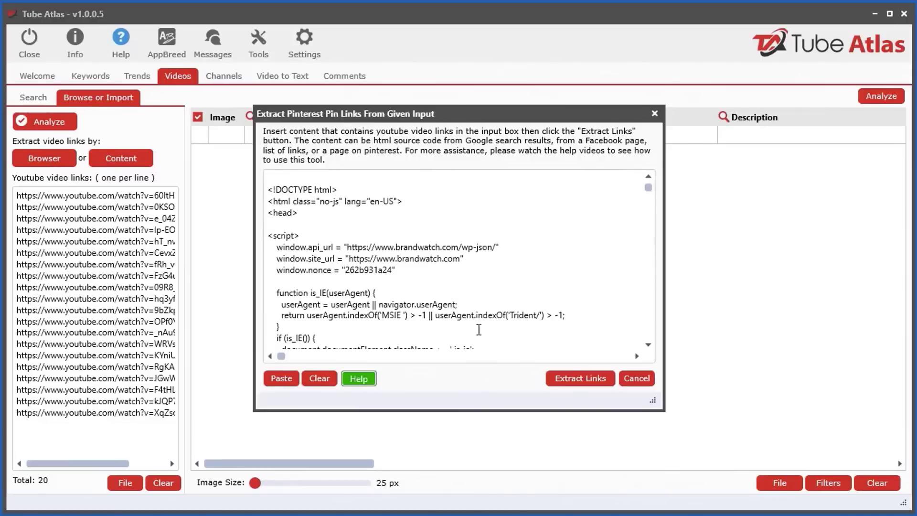
{"action": "left_click", "coordinate": [638, 378]}
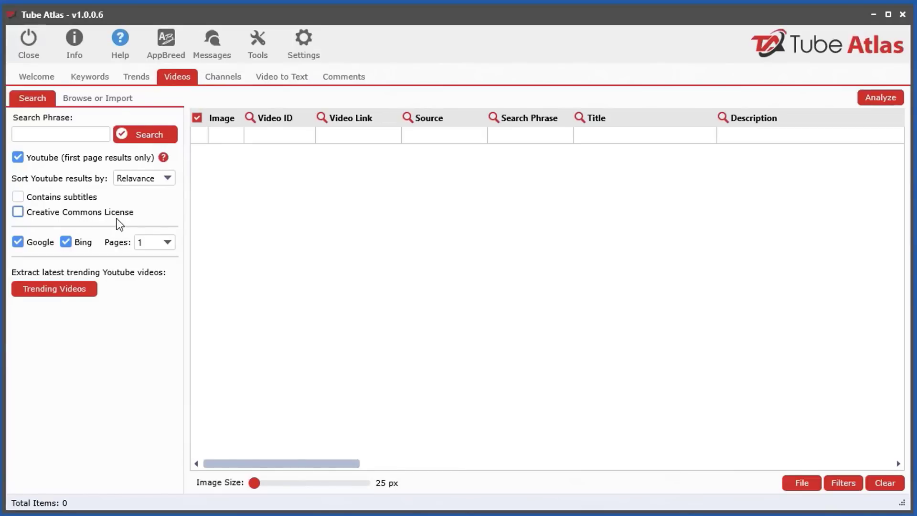
Search only YouTube for "make money online" with Creative Commons License enabled and Google and Bing disabled
{"action": "left_click", "coordinate": [32, 245]}
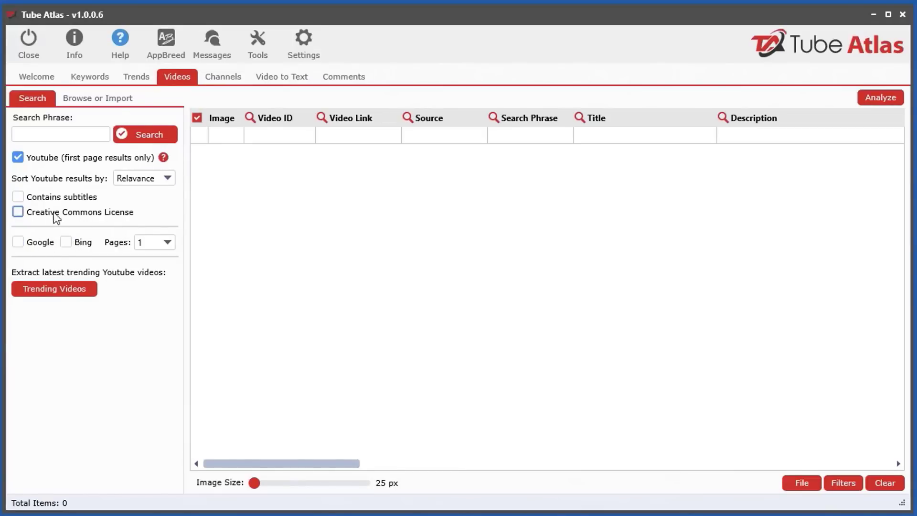
{"action": "left_click", "coordinate": [18, 213]}
{"action": "left_click", "coordinate": [62, 133]}
{"action": "type", "text": "make money online"}
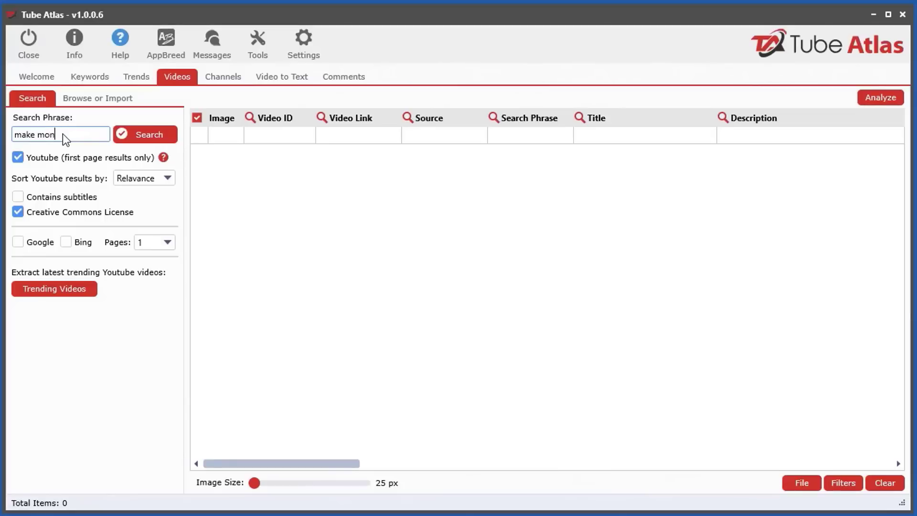
{"action": "left_click", "coordinate": [137, 135]}
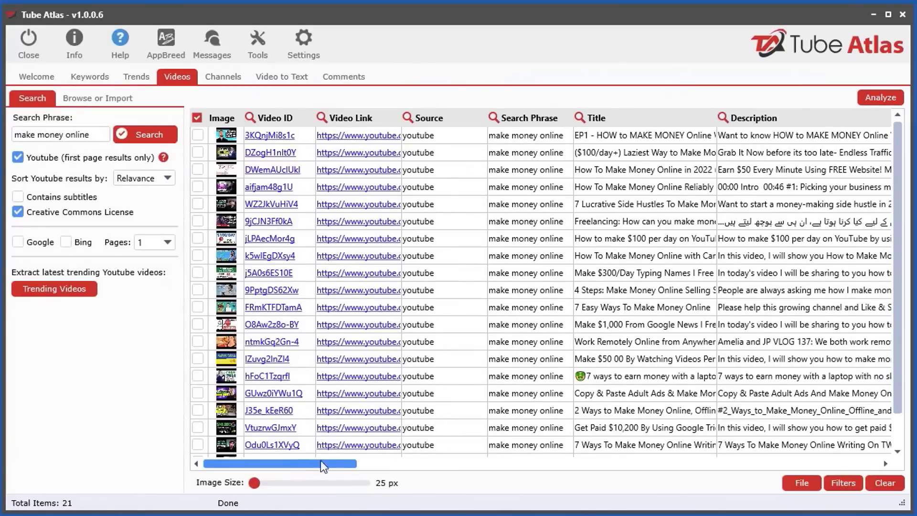
Examine the Creative Commons column of the "make money online" search results
{"action": "left_click_drag", "start_coordinate": [321, 464], "coordinate": [710, 462]}
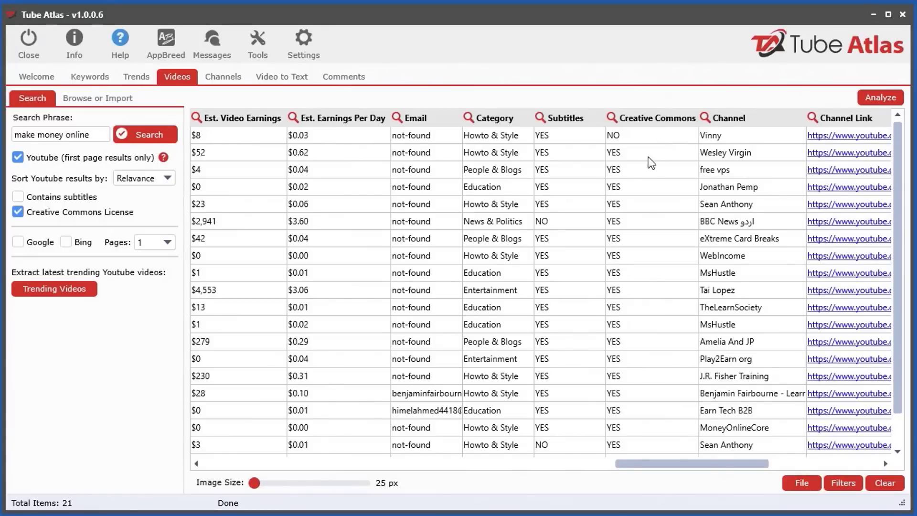
{"action": "left_click", "coordinate": [619, 138]}
{"action": "scroll", "coordinate": [647, 336], "scroll_direction": "down", "scroll_amount": 1}
{"action": "scroll", "coordinate": [649, 361], "scroll_direction": "up", "scroll_amount": 1}
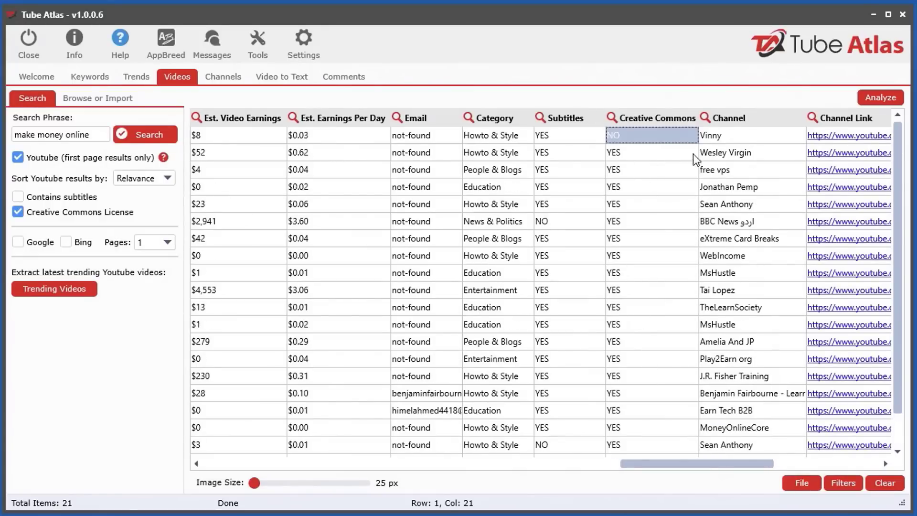
{"action": "left_click", "coordinate": [648, 152]}
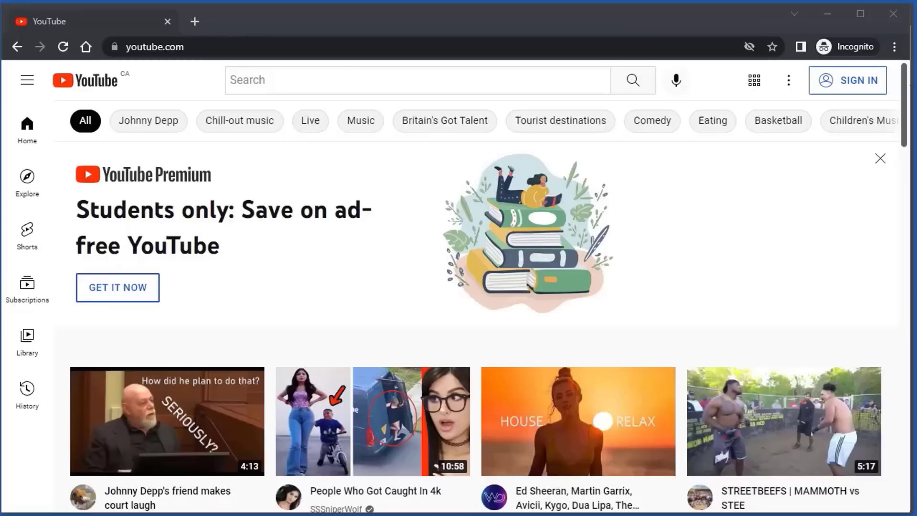
Search YouTube in the web browser for "make money online" and filter the results by the Creative Commons feature
{"action": "left_click", "coordinate": [287, 85]}
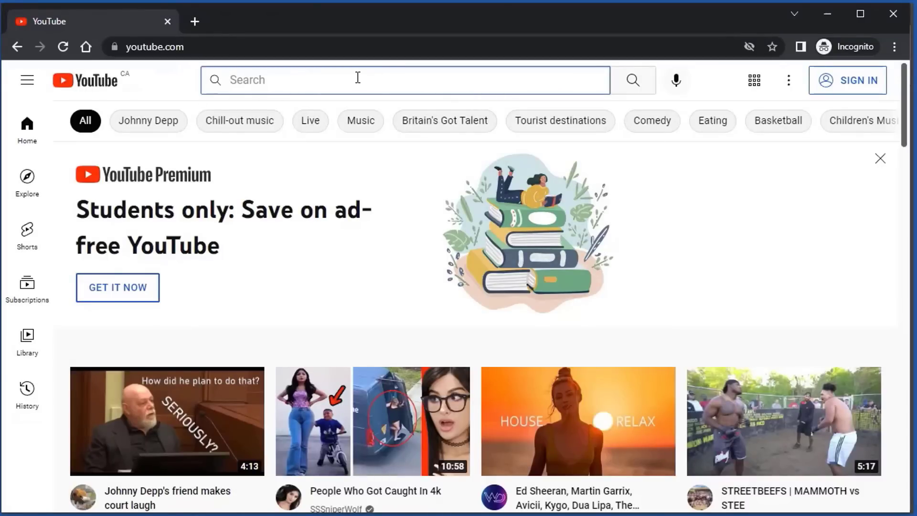
{"action": "type", "text": "make money o"}
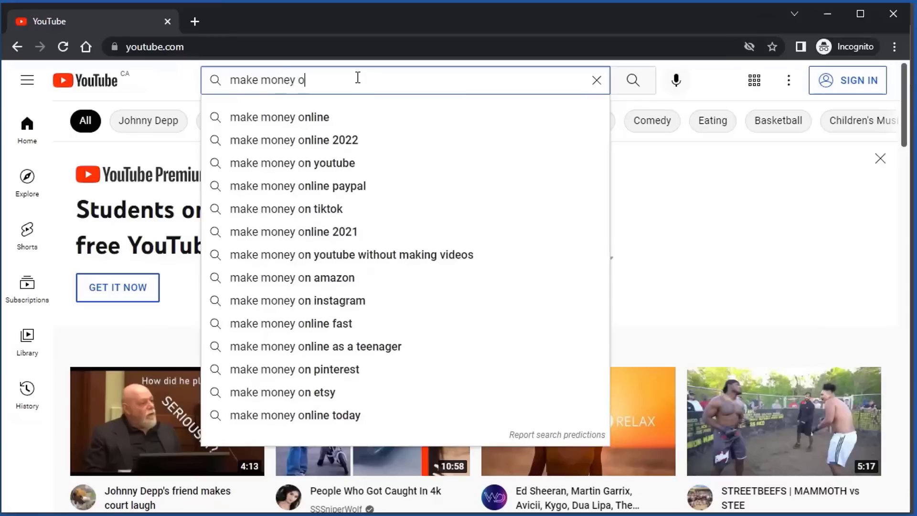
{"action": "type", "text": "nline"}
{"action": "key", "text": "Return"}
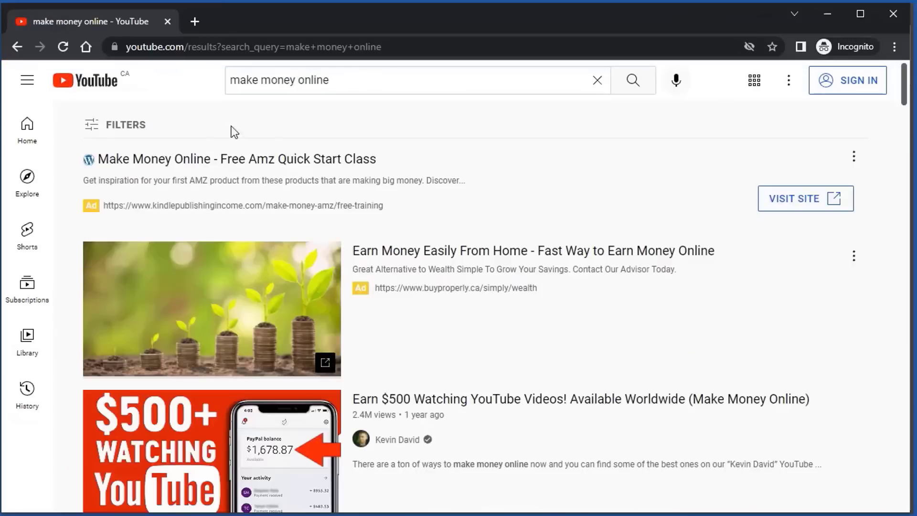
{"action": "left_click", "coordinate": [111, 126]}
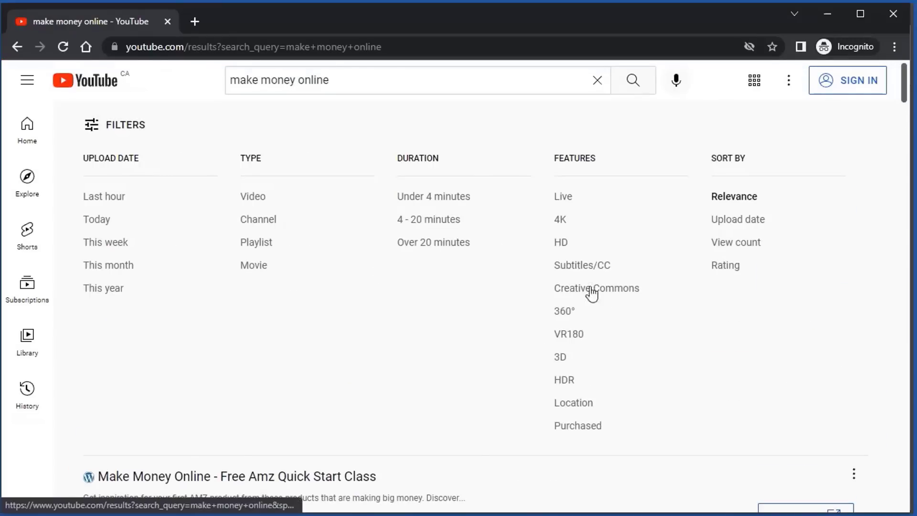
{"action": "left_click", "coordinate": [592, 292]}
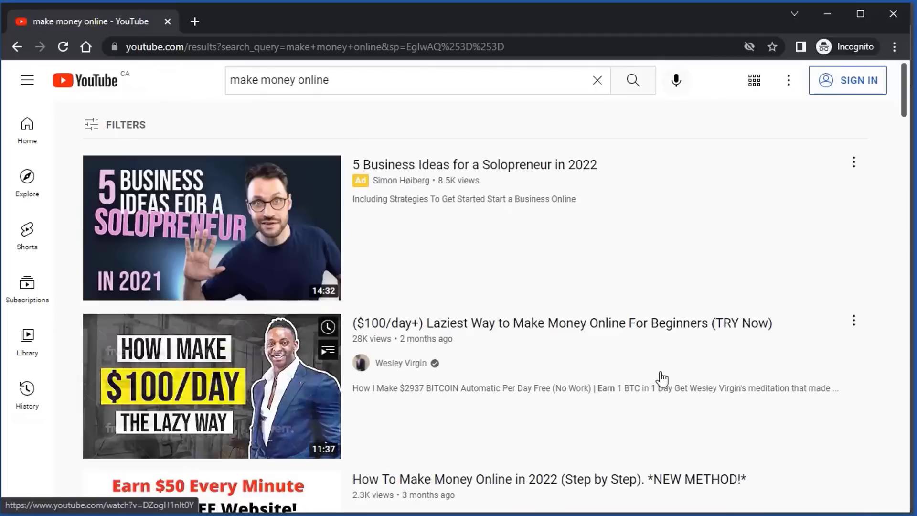
Open the video "How To Make Money Online in 2022 (Step by Step)", pause it and check the license in its description
{"action": "scroll", "coordinate": [531, 380], "scroll_direction": "down", "scroll_amount": 5}
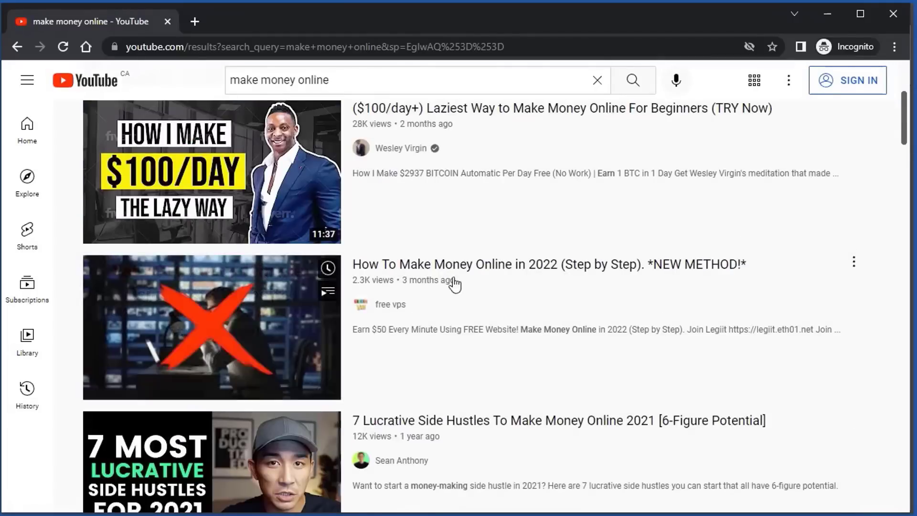
{"action": "left_click", "coordinate": [548, 288]}
{"action": "left_click", "coordinate": [61, 397]}
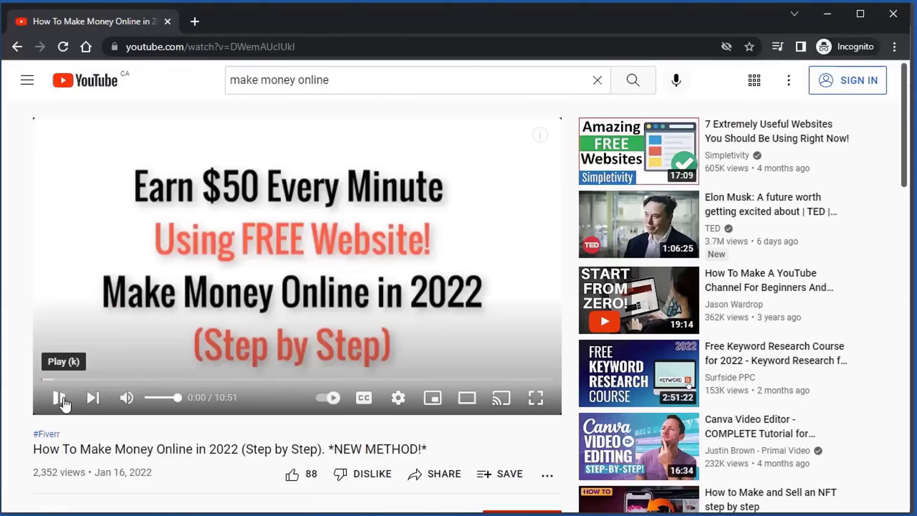
{"action": "scroll", "coordinate": [254, 444], "scroll_direction": "down", "scroll_amount": 5}
{"action": "scroll", "coordinate": [121, 397], "scroll_direction": "down", "scroll_amount": 13}
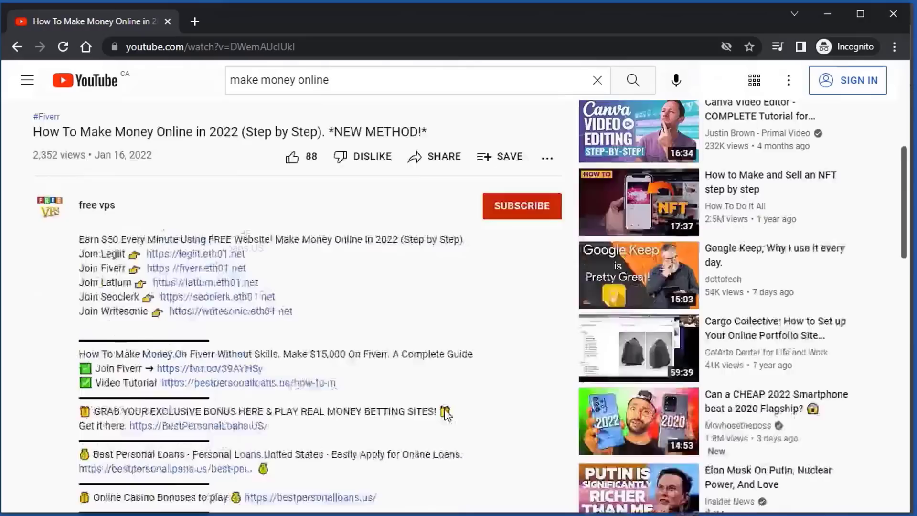
{"action": "scroll", "coordinate": [254, 330], "scroll_direction": "up", "scroll_amount": 3}
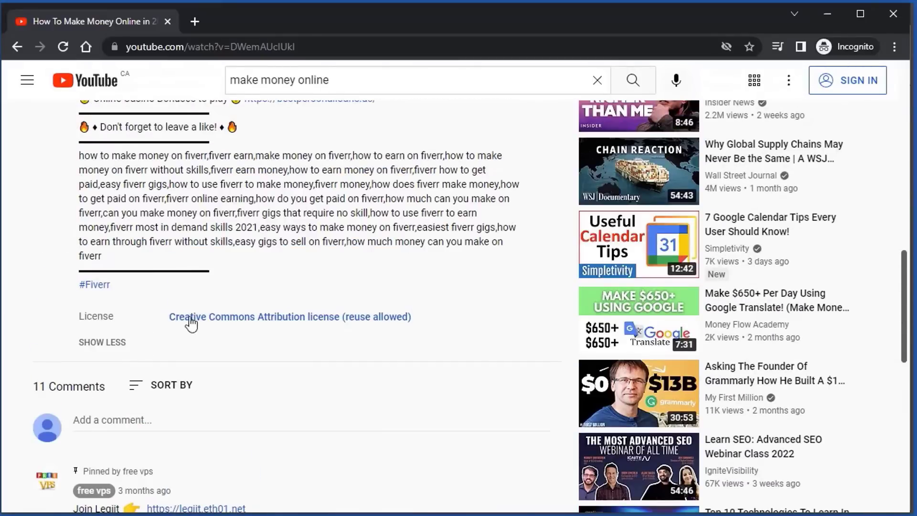
Open the video's Creative Commons license help page, review the reuse and editing rights, and return to Tube Atlas
{"action": "left_click", "coordinate": [346, 325]}
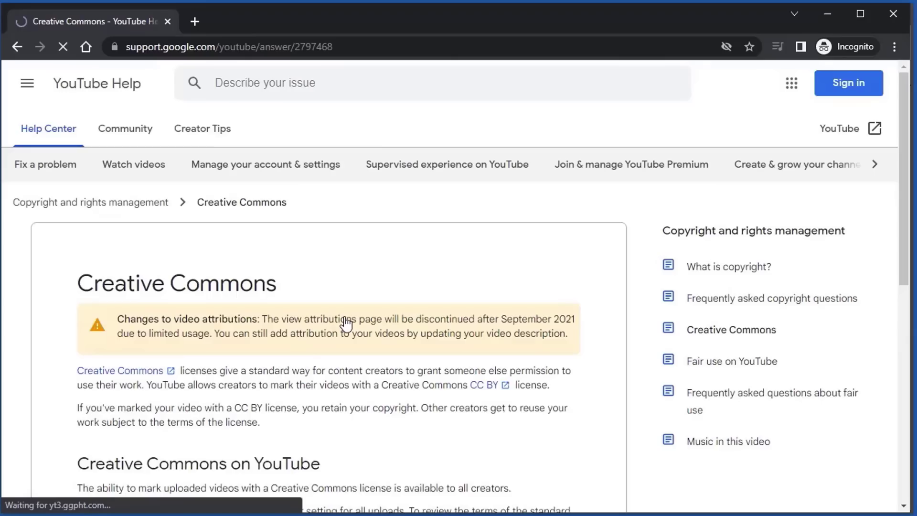
{"action": "scroll", "coordinate": [548, 404], "scroll_direction": "down", "scroll_amount": 2}
{"action": "scroll", "coordinate": [548, 405], "scroll_direction": "down", "scroll_amount": 3}
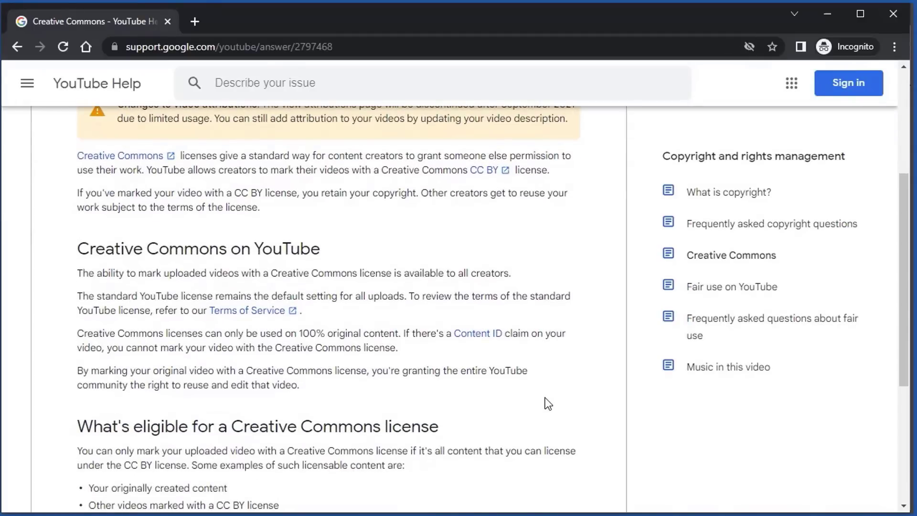
{"action": "scroll", "coordinate": [548, 404], "scroll_direction": "down", "scroll_amount": 2}
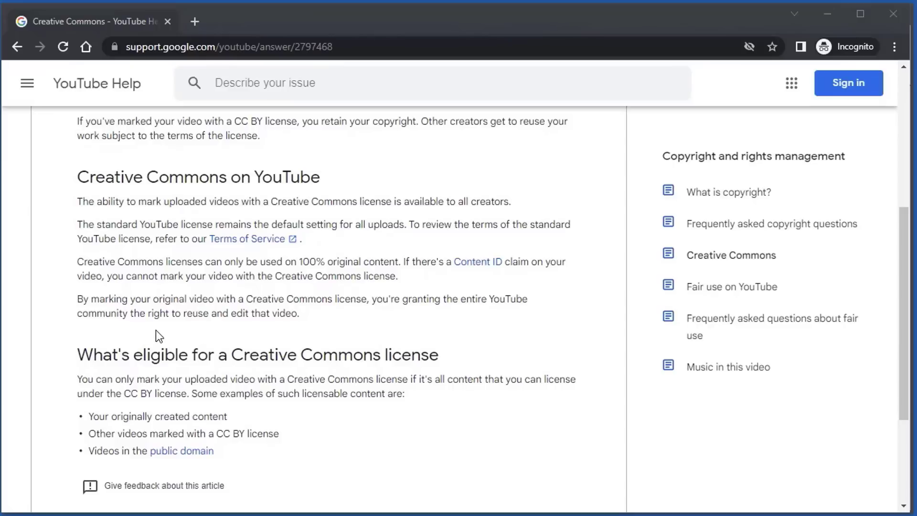
{"action": "left_click_drag", "start_coordinate": [192, 313], "coordinate": [297, 313]}
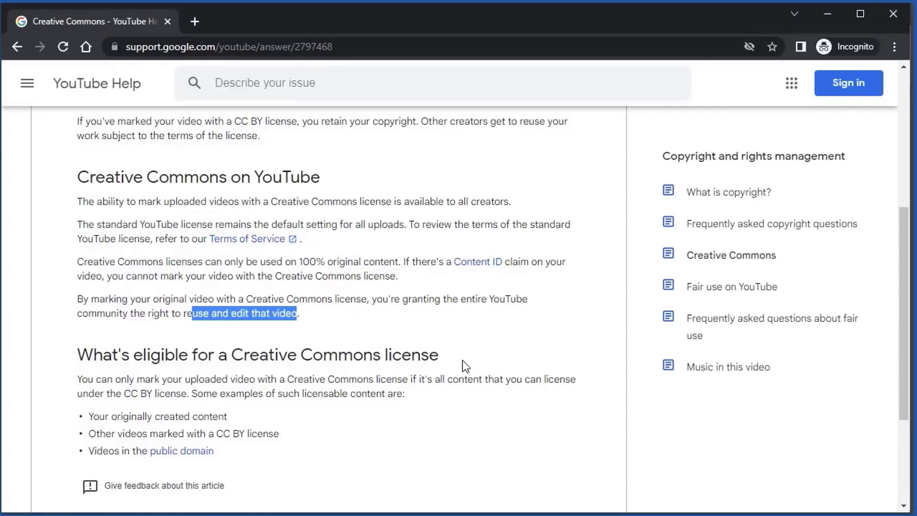
{"action": "left_click", "coordinate": [312, 316]}
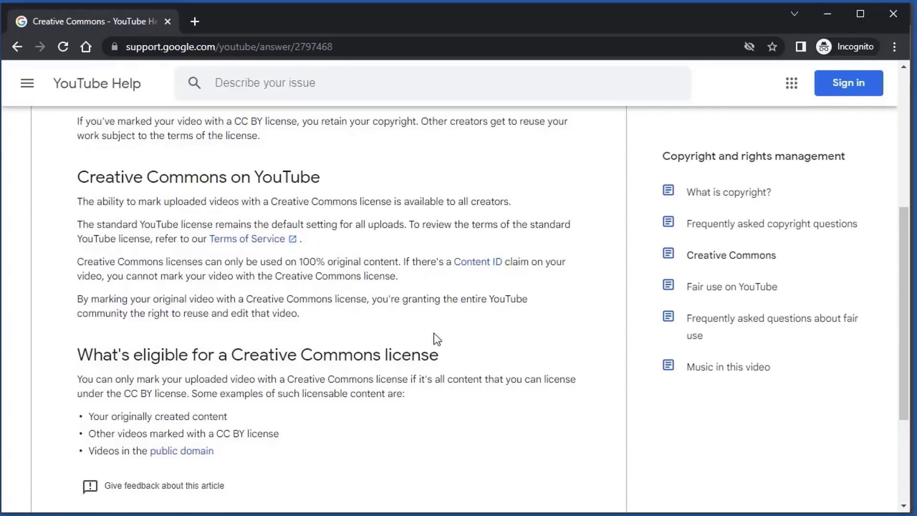
{"action": "left_click", "coordinate": [828, 14]}
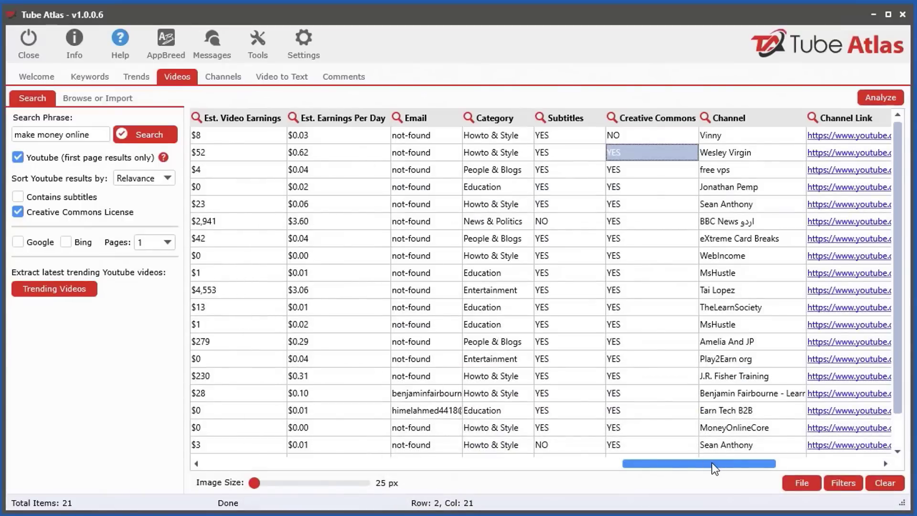
Convert the video in the second result row to text and auto-punctuate the transcript
{"action": "left_click_drag", "start_coordinate": [714, 468], "coordinate": [740, 444]}
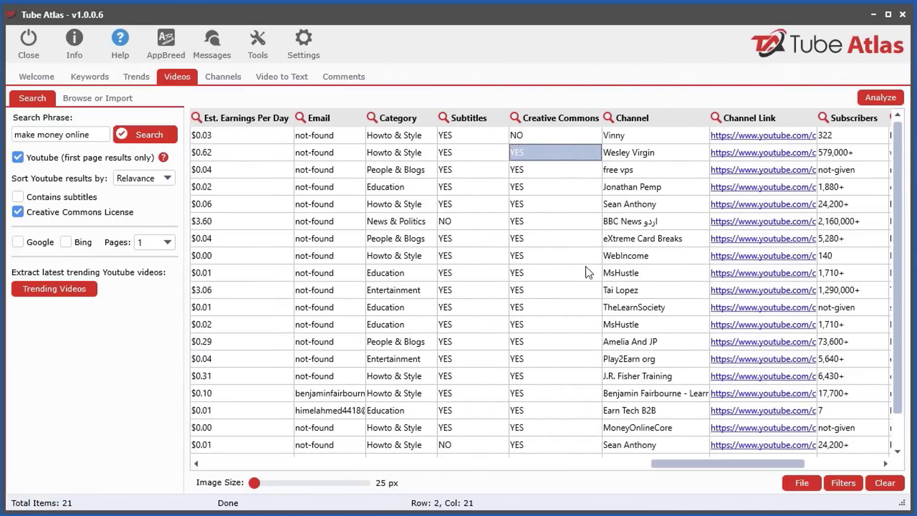
{"action": "left_click", "coordinate": [528, 152]}
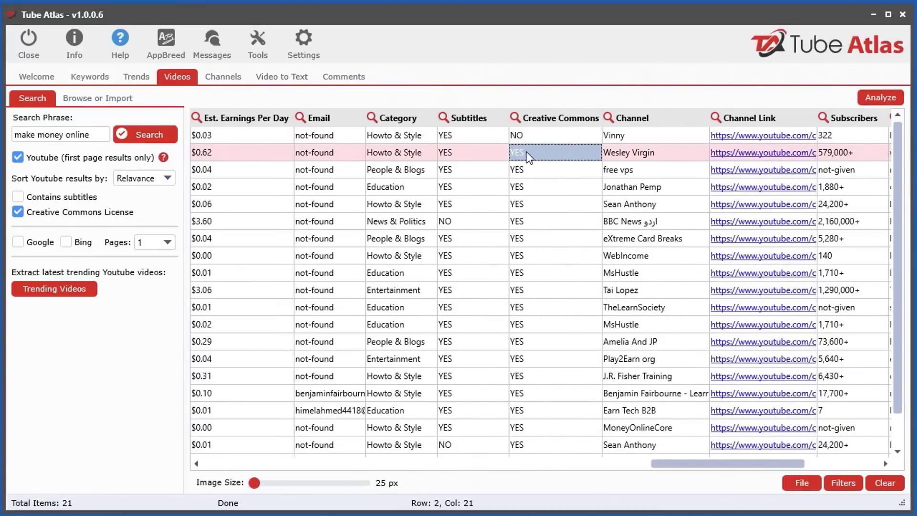
{"action": "right_click", "coordinate": [528, 157]}
{"action": "mouse_move", "coordinate": [540, 161]}
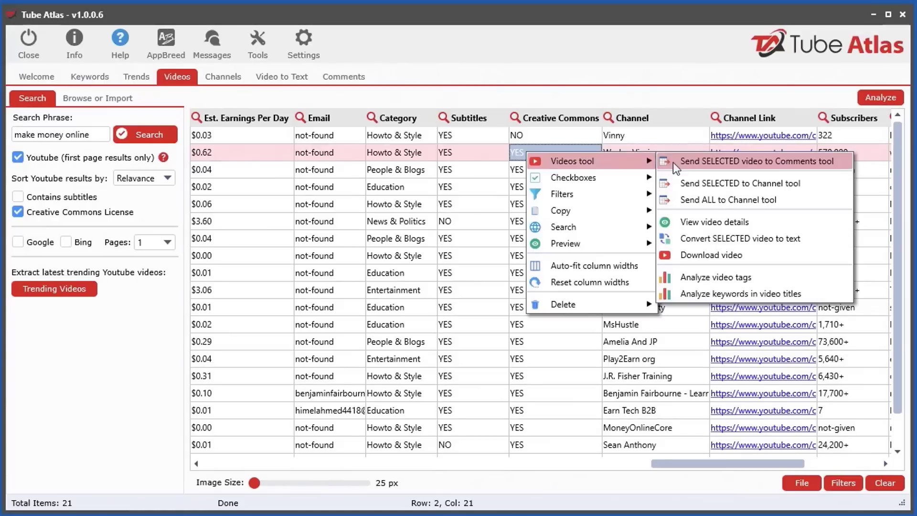
{"action": "left_click", "coordinate": [728, 239]}
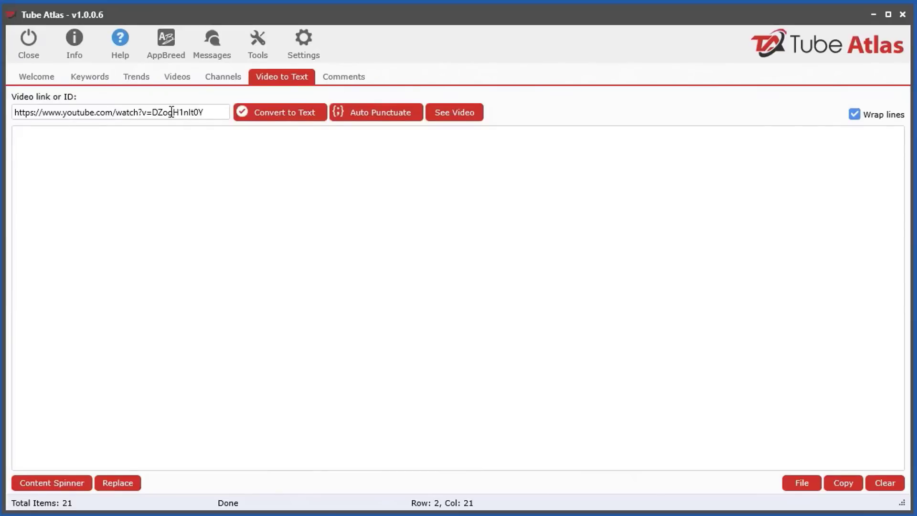
{"action": "left_click", "coordinate": [276, 118]}
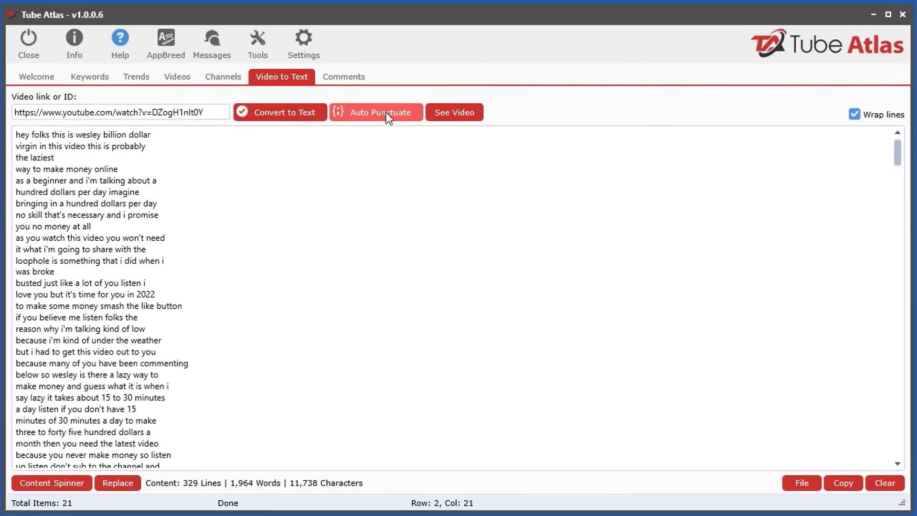
{"action": "left_click", "coordinate": [385, 113]}
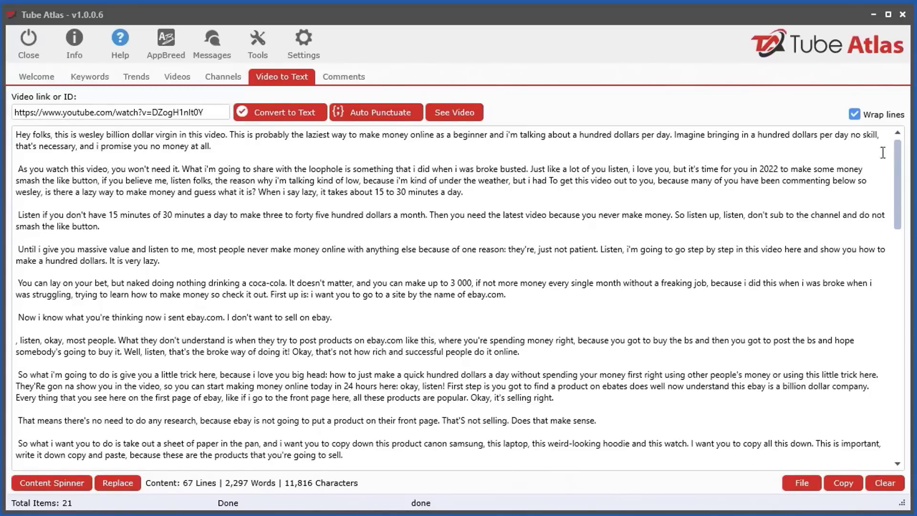
{"action": "mouse_move", "coordinate": [896, 168]}
{"action": "left_mouse_down"}
{"action": "mouse_move", "coordinate": [896, 406]}
{"action": "mouse_move", "coordinate": [896, 176]}
{"action": "left_mouse_up"}
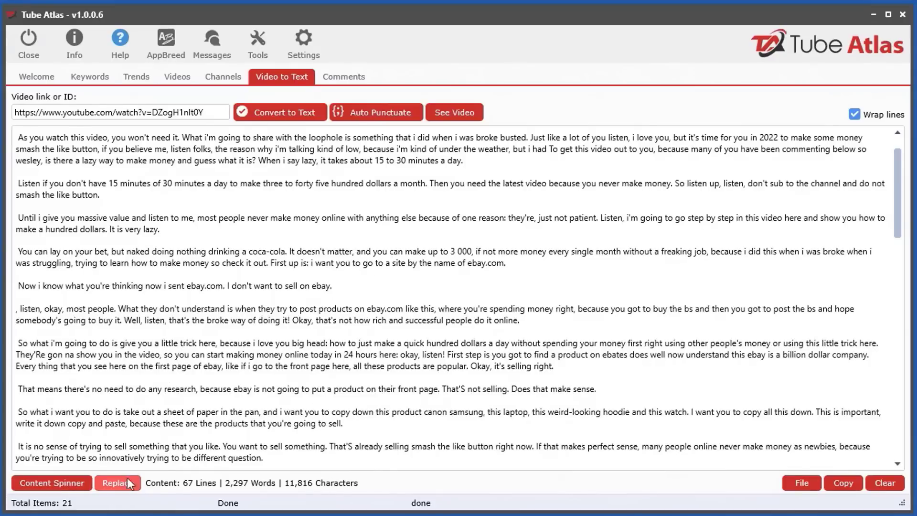
Return to the video search results, uncheck the converted video and clear the whole results list
{"action": "left_click", "coordinate": [169, 80]}
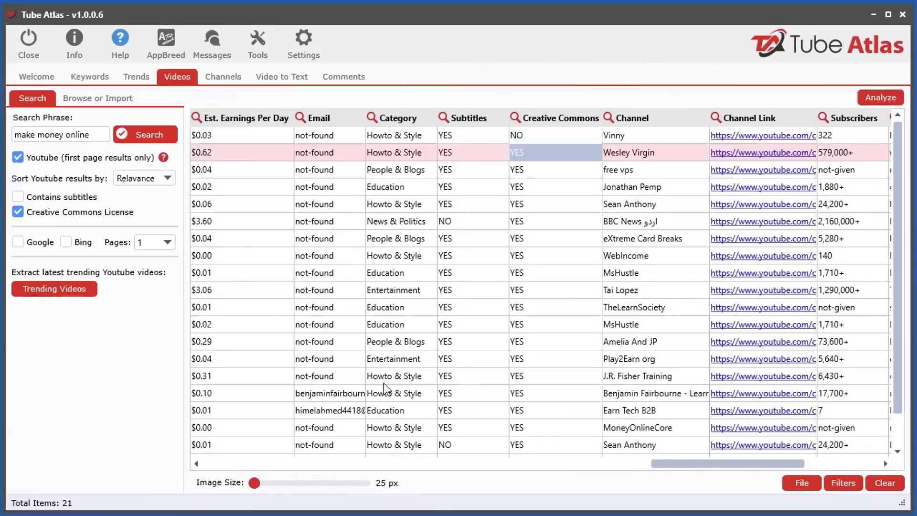
{"action": "left_click_drag", "start_coordinate": [696, 465], "coordinate": [249, 465]}
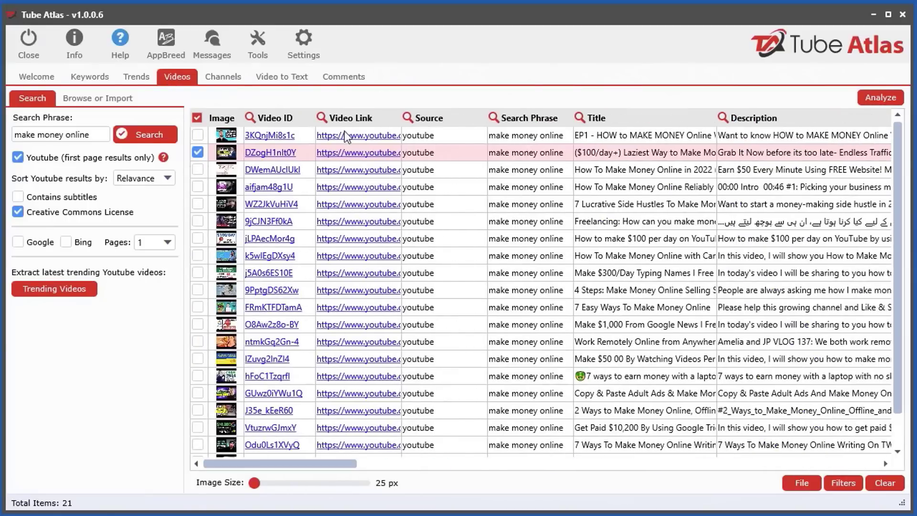
{"action": "left_click", "coordinate": [197, 154]}
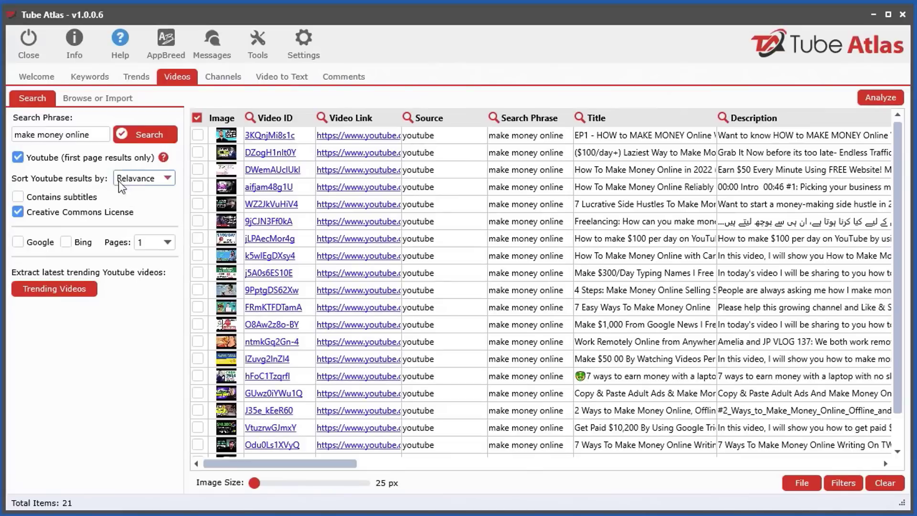
{"action": "left_click", "coordinate": [885, 483]}
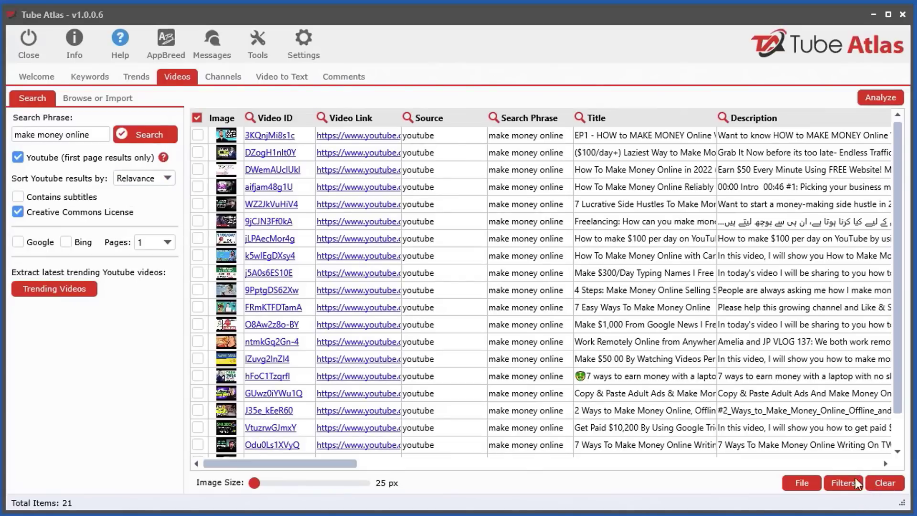
{"action": "left_click", "coordinate": [447, 296]}
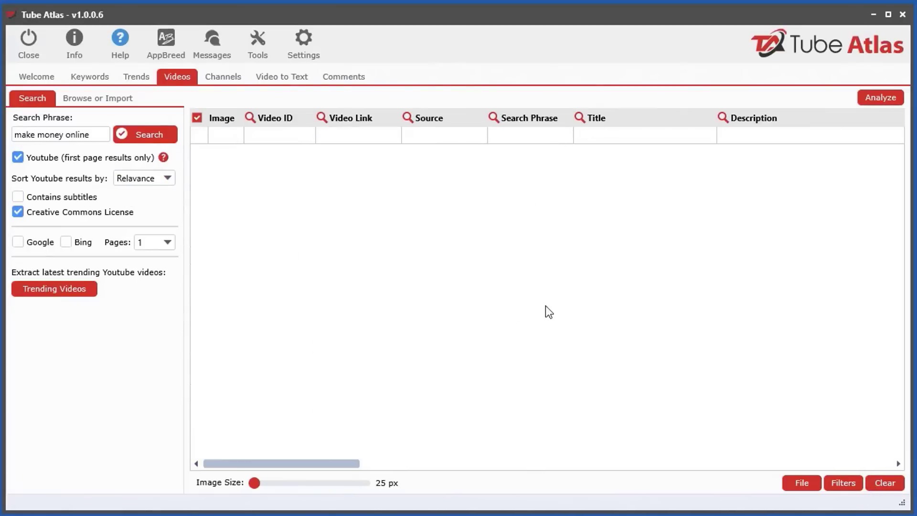
Open the browser-based video link extraction tool and enlarge its window to fill the screen
{"action": "left_click", "coordinate": [94, 101]}
{"action": "left_click", "coordinate": [42, 163]}
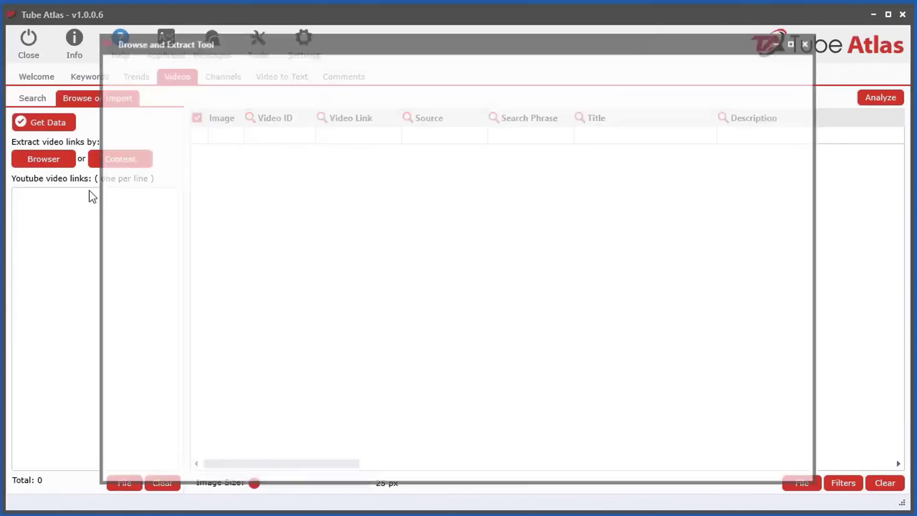
{"action": "left_click_drag", "start_coordinate": [445, 41], "coordinate": [356, 20]}
{"action": "left_click_drag", "start_coordinate": [714, 450], "coordinate": [892, 502]}
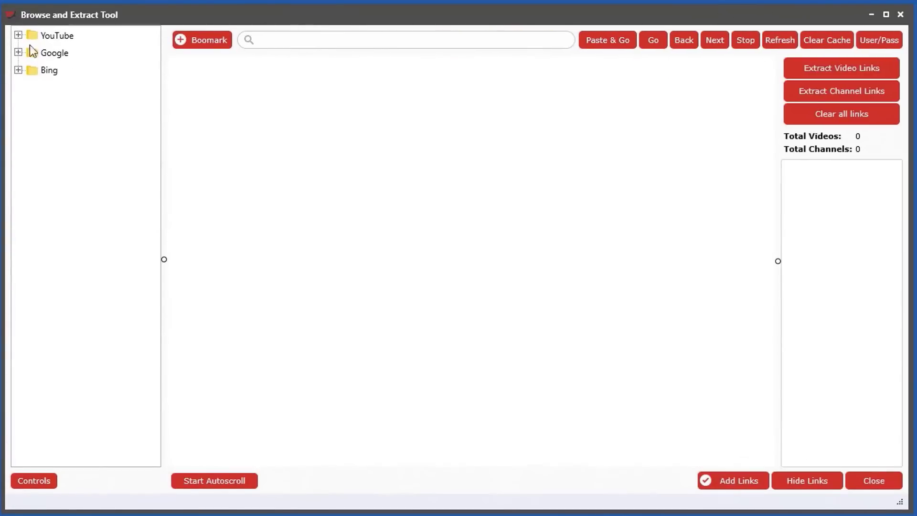
Load the YouTube Home bookmark in the extraction tool and narrow the bookmark tree to widen the page
{"action": "left_click", "coordinate": [18, 35]}
{"action": "left_click", "coordinate": [63, 89]}
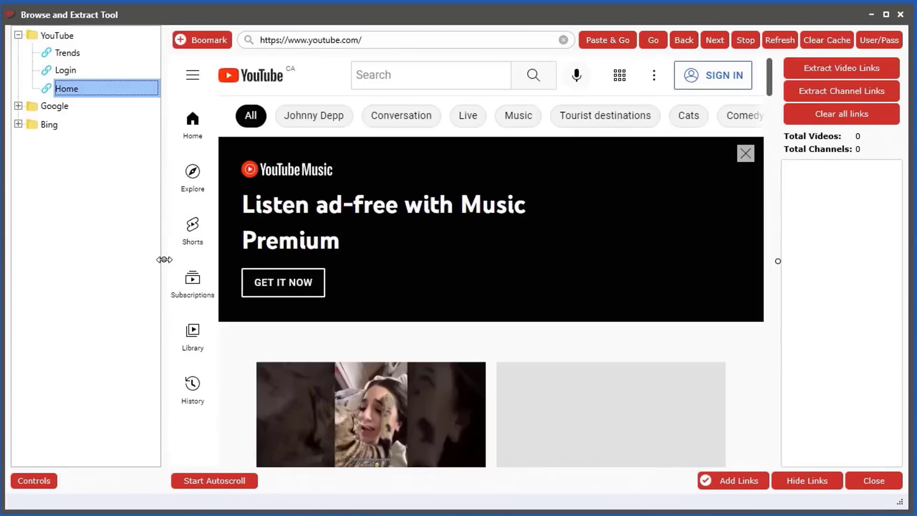
{"action": "left_click_drag", "start_coordinate": [162, 259], "coordinate": [116, 261]}
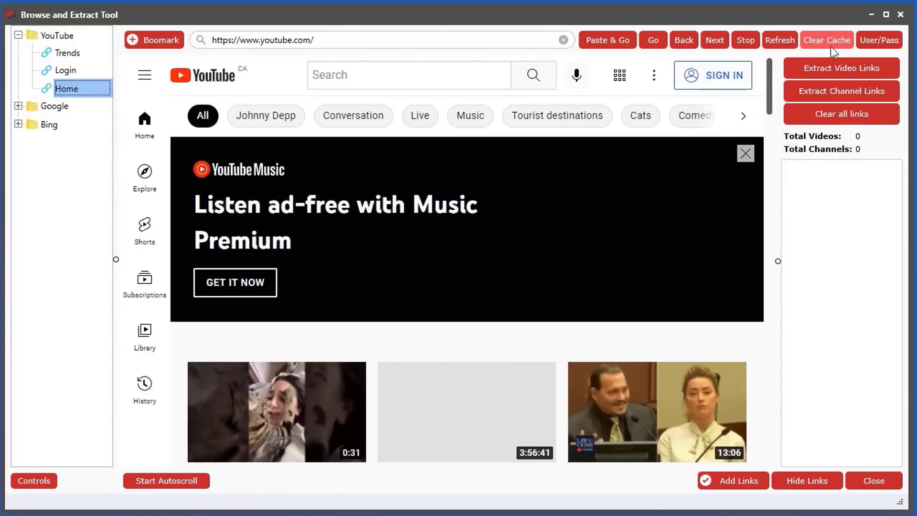
{"action": "left_click", "coordinate": [718, 86]}
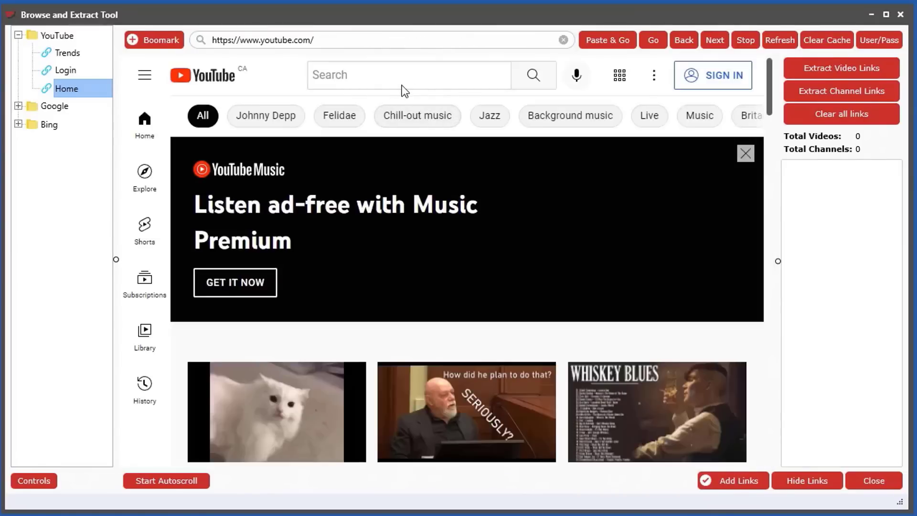
Search YouTube for "make money online" in the extraction tool's built-in browser
{"action": "left_click", "coordinate": [394, 75]}
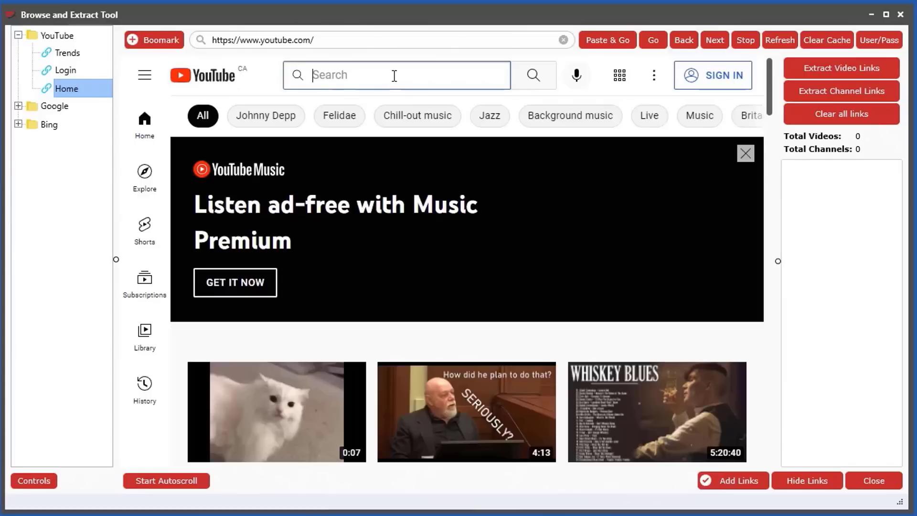
{"action": "type", "text": "mak"}
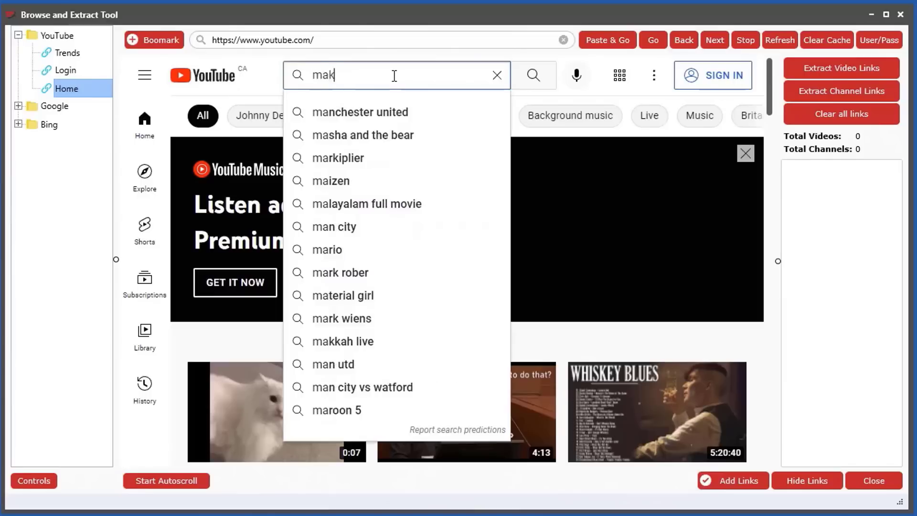
{"action": "type", "text": "e money online"}
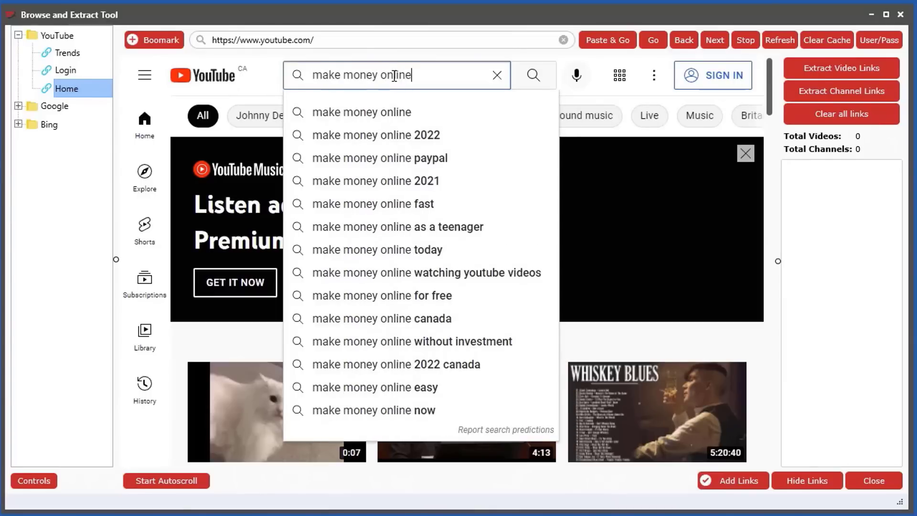
{"action": "left_click", "coordinate": [533, 77]}
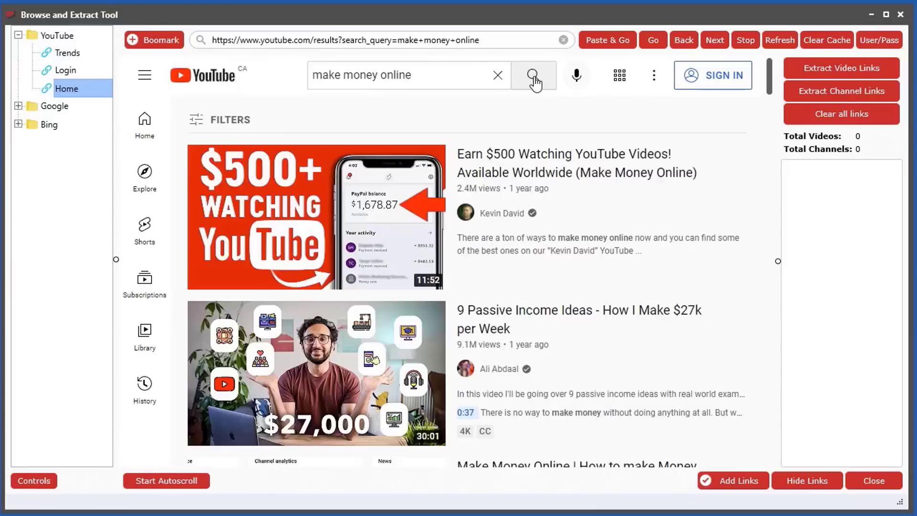
Filter the YouTube search results to Creative Commons, type Video and upload date This year
{"action": "left_click", "coordinate": [196, 120]}
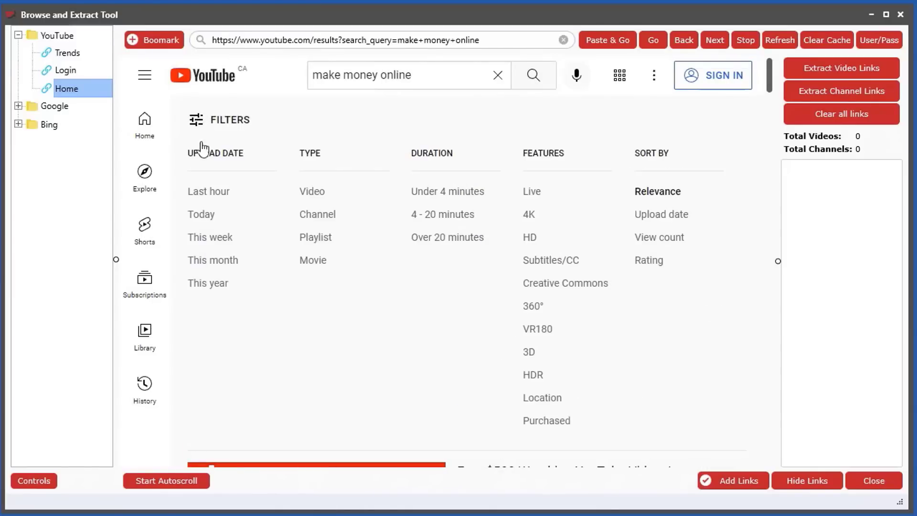
{"action": "left_click", "coordinate": [573, 287]}
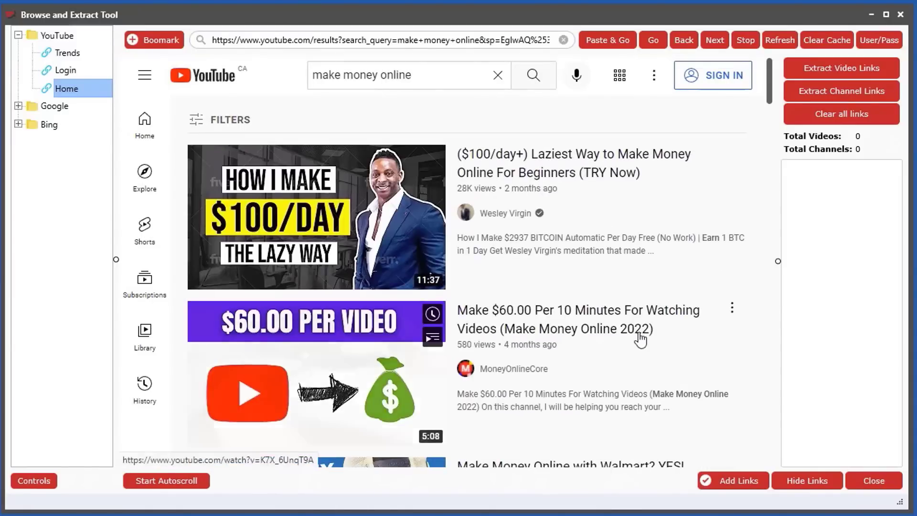
{"action": "left_click", "coordinate": [195, 119]}
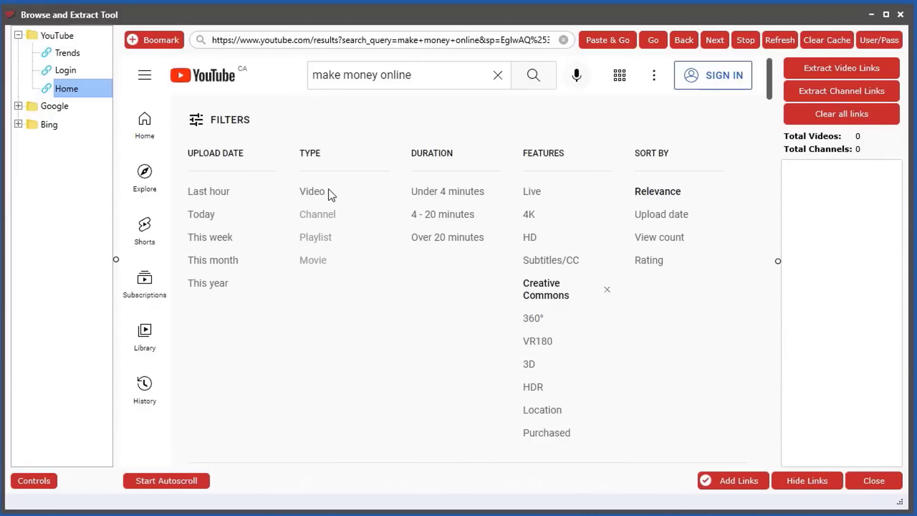
{"action": "left_click", "coordinate": [311, 201]}
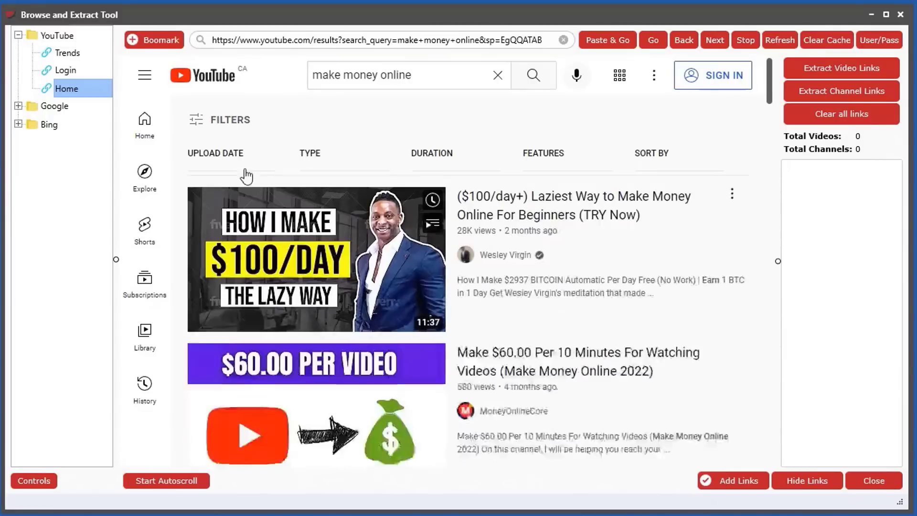
{"action": "left_click", "coordinate": [193, 123]}
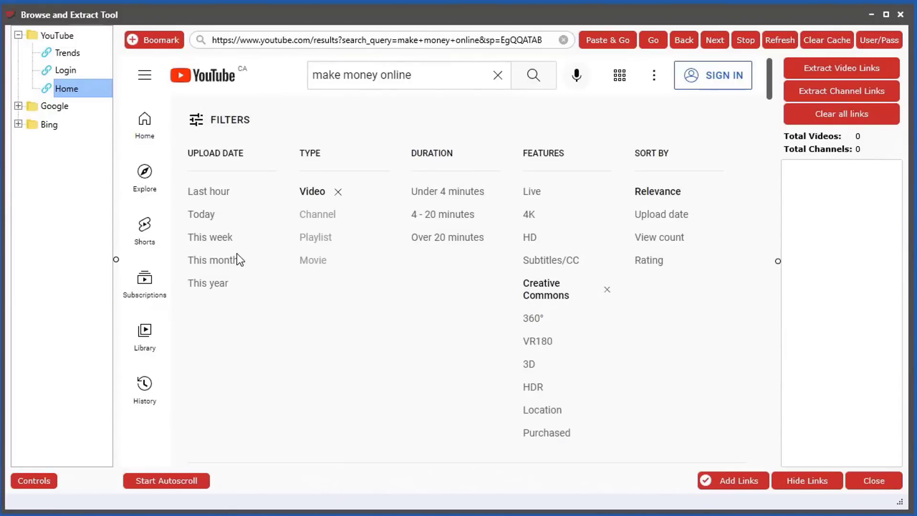
{"action": "left_click", "coordinate": [214, 286]}
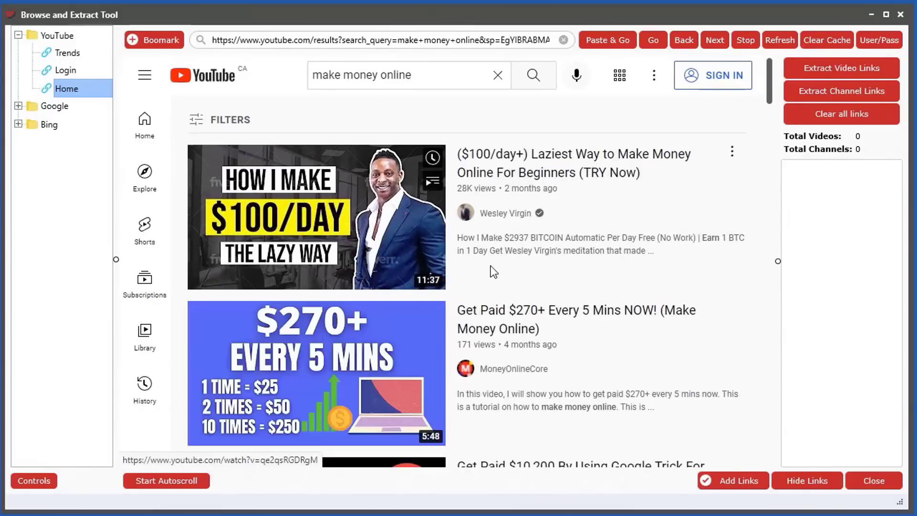
Autoscroll the filtered results to load more videos, stop the scrolling and extract the video links
{"action": "left_click", "coordinate": [166, 481]}
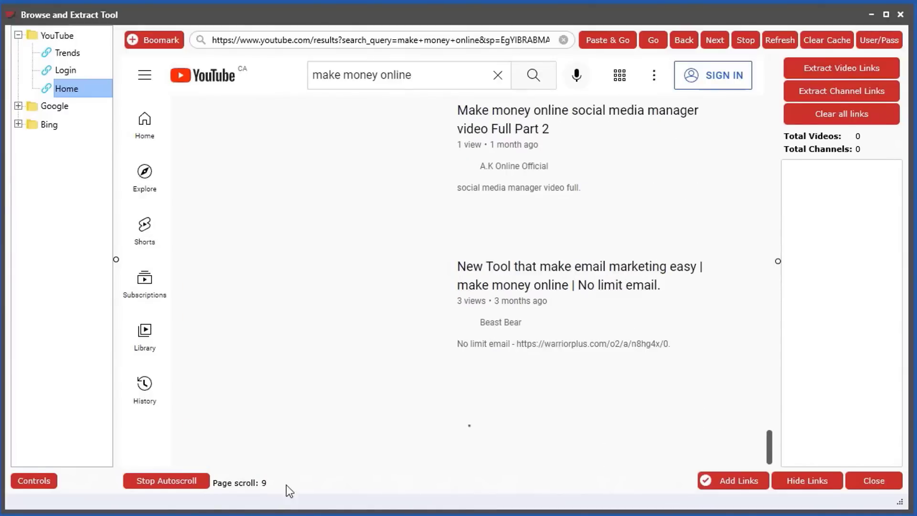
{"action": "left_click", "coordinate": [193, 482]}
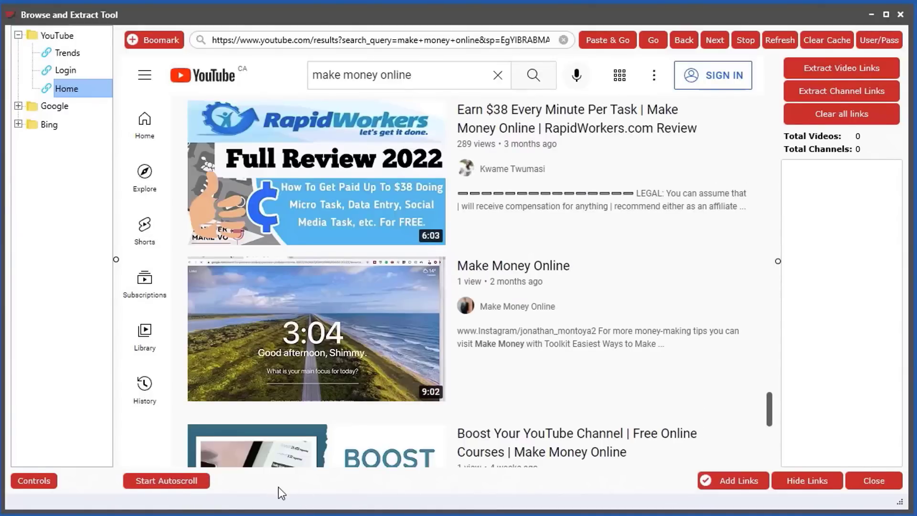
{"action": "left_click", "coordinate": [846, 73]}
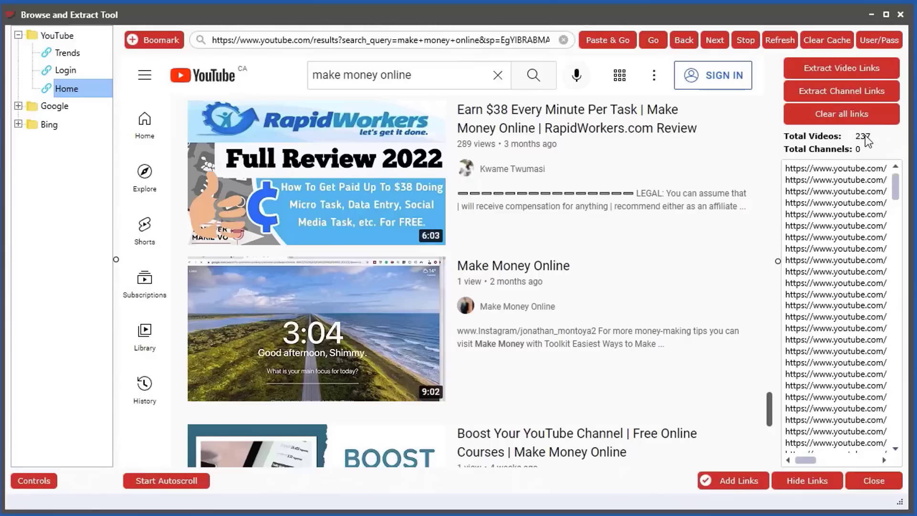
Add the extracted links to the Videos tool
{"action": "left_click", "coordinate": [741, 486]}
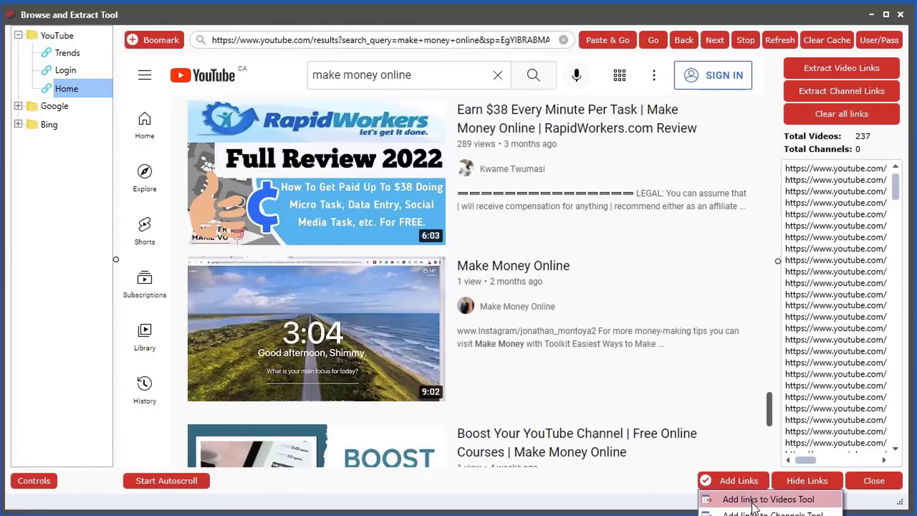
{"action": "left_click", "coordinate": [722, 15]}
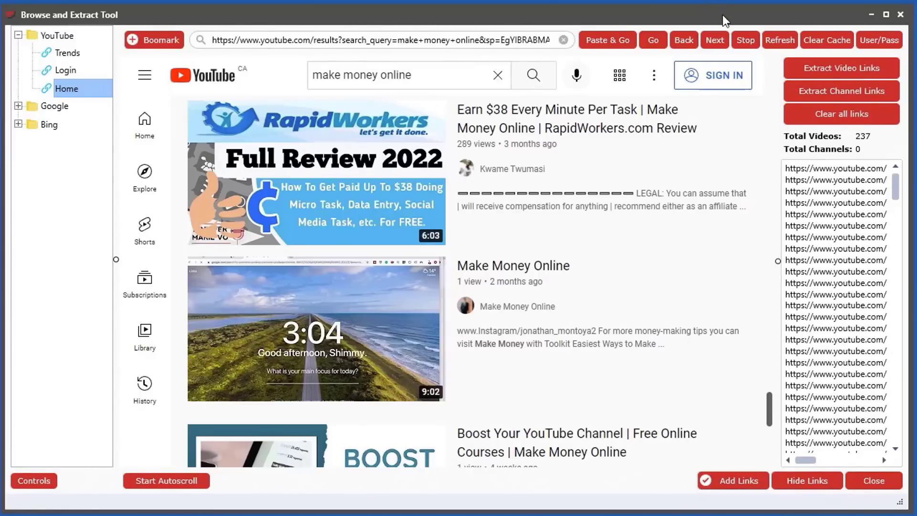
{"action": "left_click", "coordinate": [747, 476]}
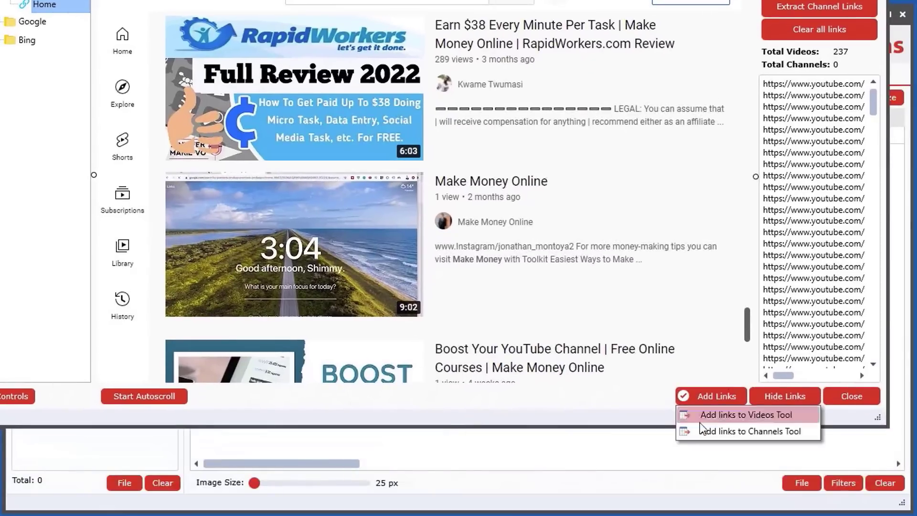
{"action": "left_click", "coordinate": [745, 416]}
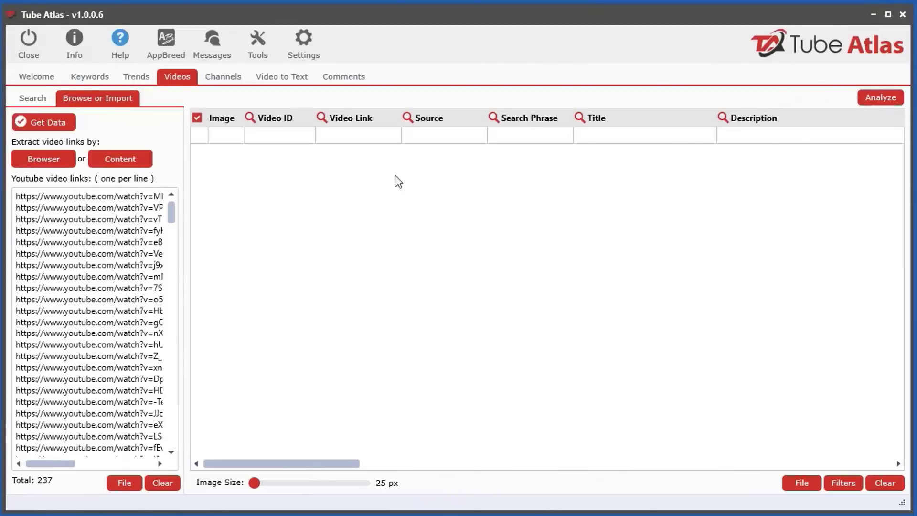
Get the data for the imported video links, check the Creative Commons column as rows fill in, and stop the extraction
{"action": "left_click", "coordinate": [63, 126]}
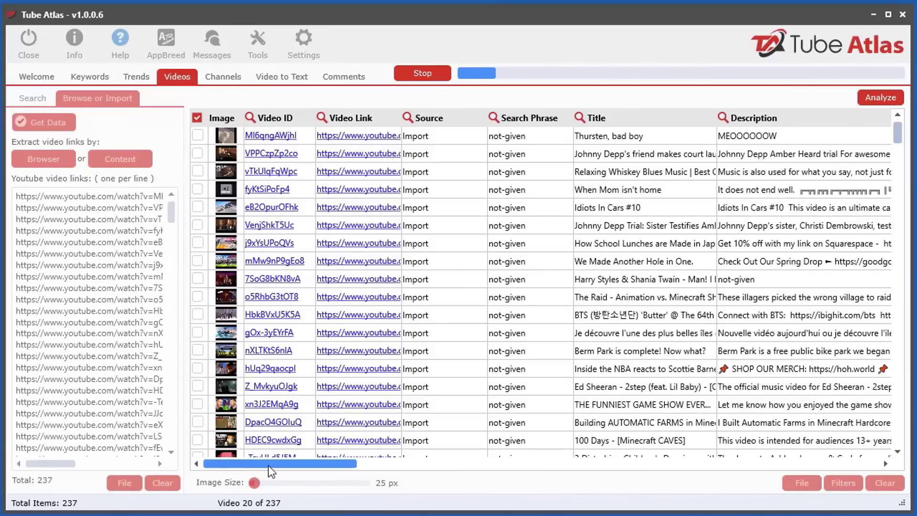
{"action": "left_click_drag", "start_coordinate": [269, 467], "coordinate": [463, 462]}
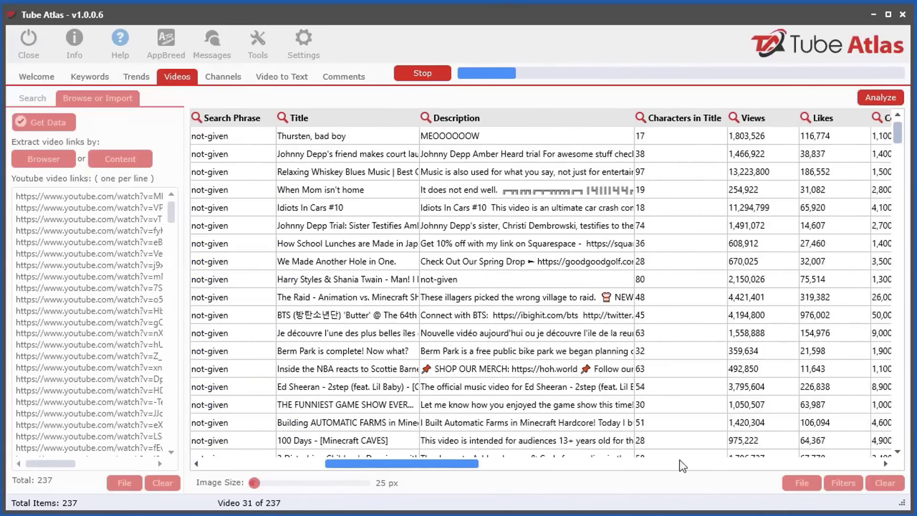
{"action": "left_click", "coordinate": [779, 465]}
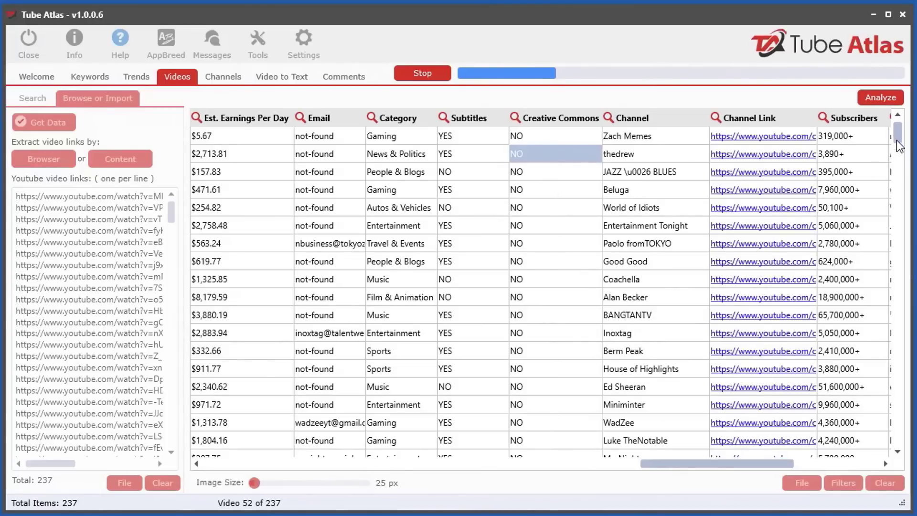
{"action": "left_click", "coordinate": [899, 246]}
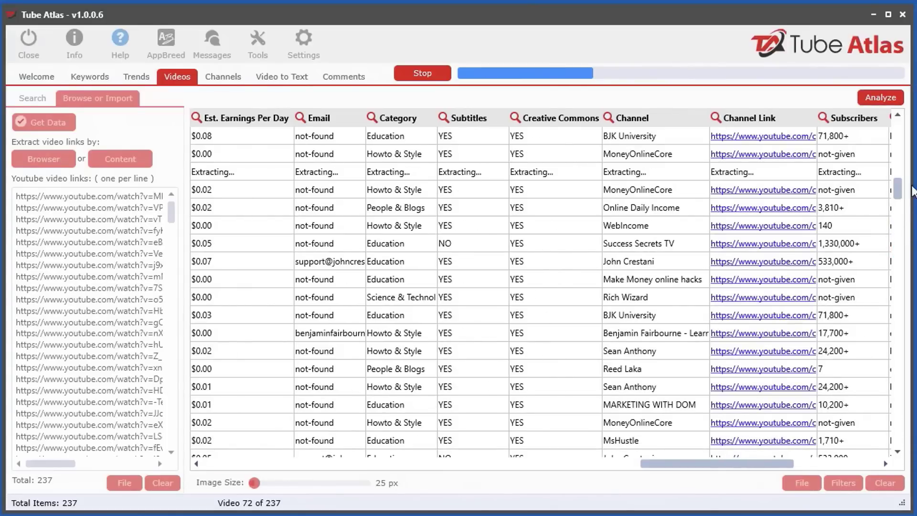
{"action": "left_click", "coordinate": [899, 126]}
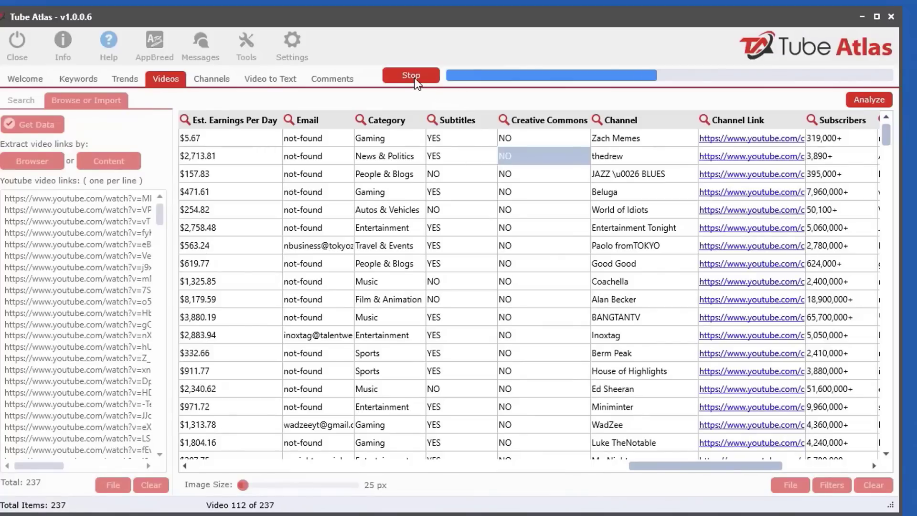
{"action": "left_click", "coordinate": [411, 75]}
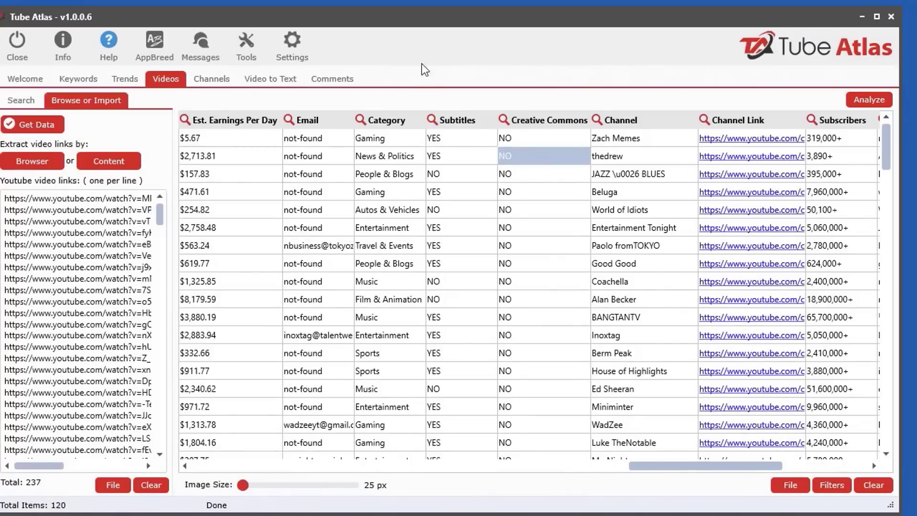
Switch to the web browser, return from the Creative Commons help article to the YouTube video page, look it over and minimize the browser
{"action": "left_click", "coordinate": [38, 162]}
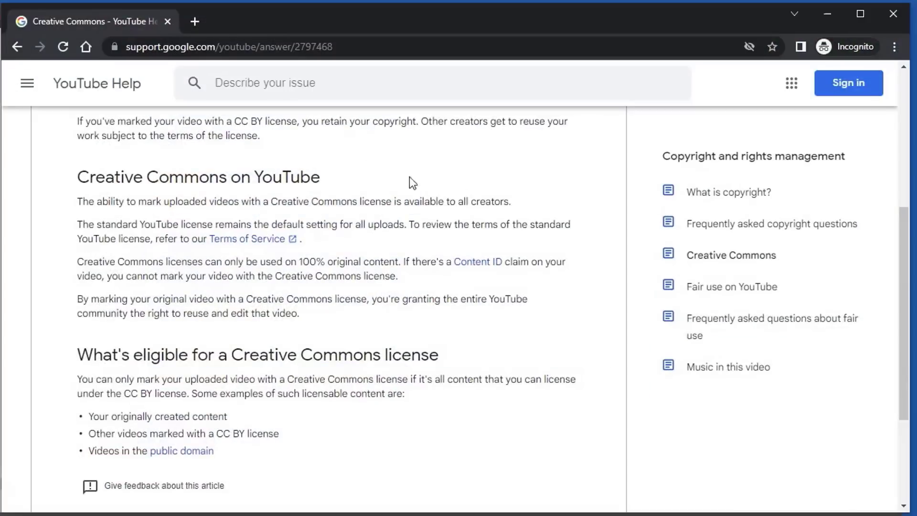
{"action": "key", "text": "alt+Left"}
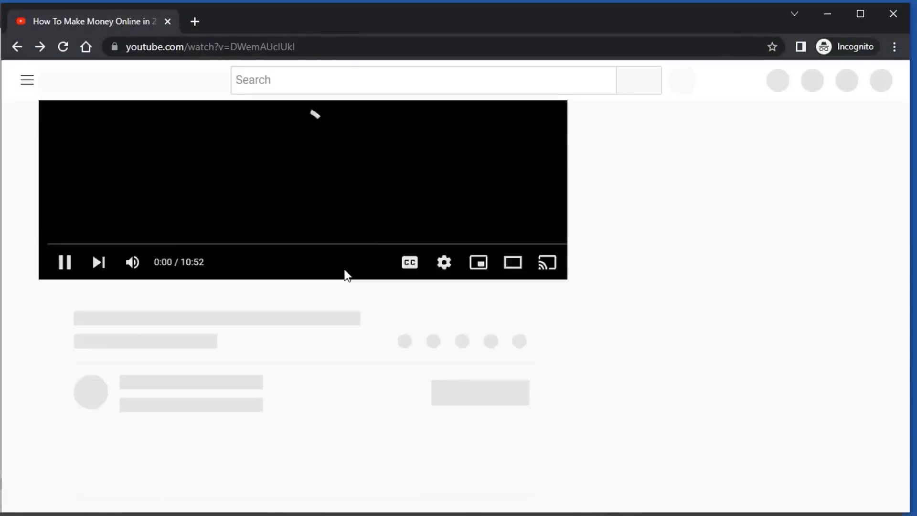
{"action": "scroll", "coordinate": [738, 436], "scroll_direction": "down", "scroll_amount": 5}
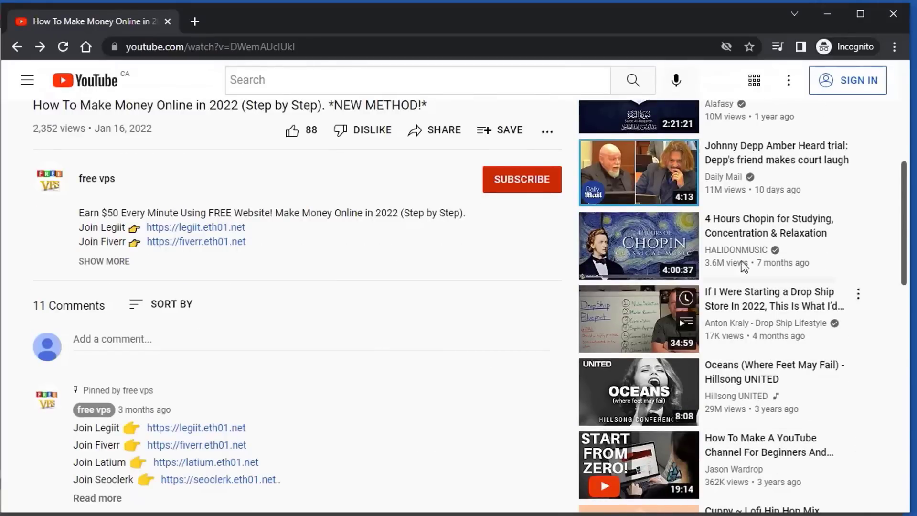
{"action": "left_click", "coordinate": [816, 15]}
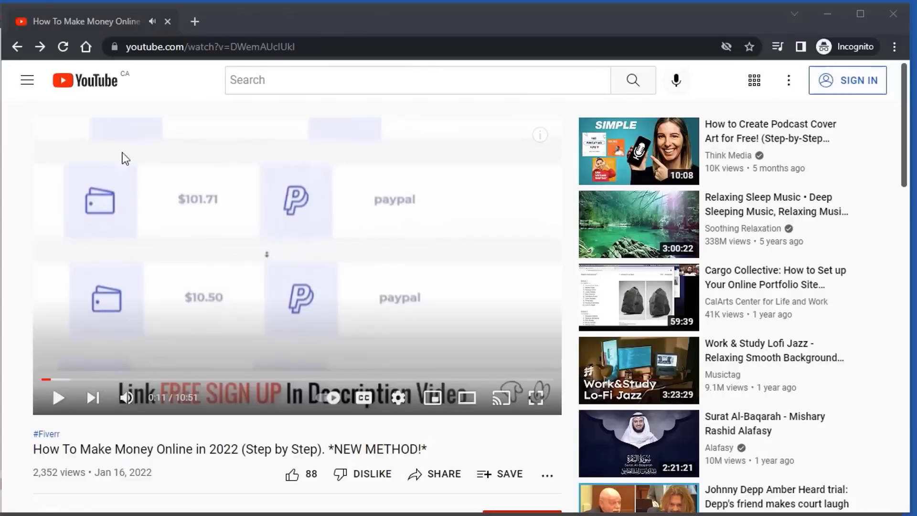
{"action": "left_click", "coordinate": [825, 15]}
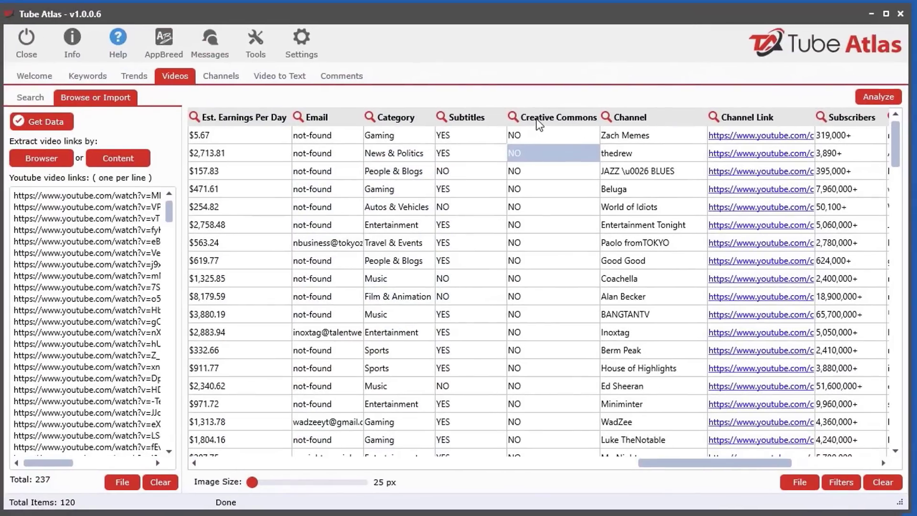
Filter the video results by searching the Creative Commons column for "yes"
{"action": "left_click", "coordinate": [514, 116]}
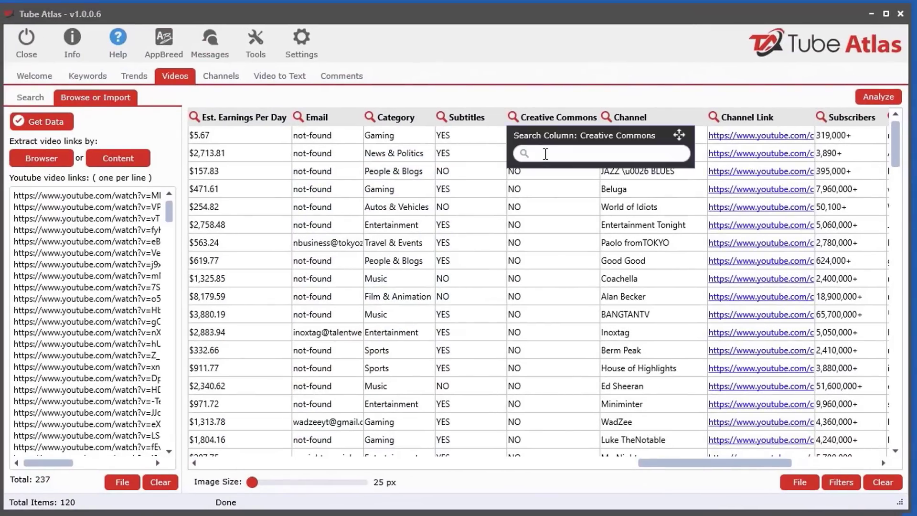
{"action": "type", "text": "yes"}
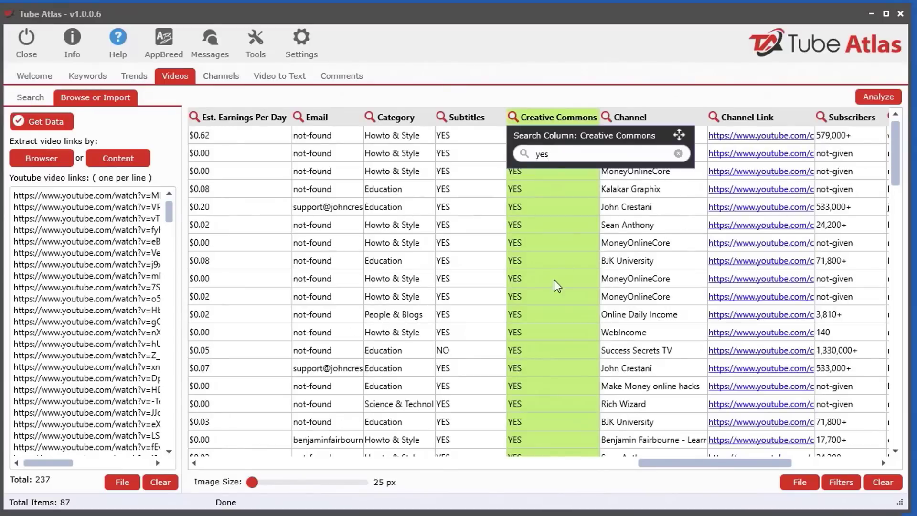
{"action": "mouse_move", "coordinate": [895, 156]}
{"action": "left_mouse_down"}
{"action": "mouse_move", "coordinate": [890, 348]}
{"action": "mouse_move", "coordinate": [892, 157]}
{"action": "left_mouse_up"}
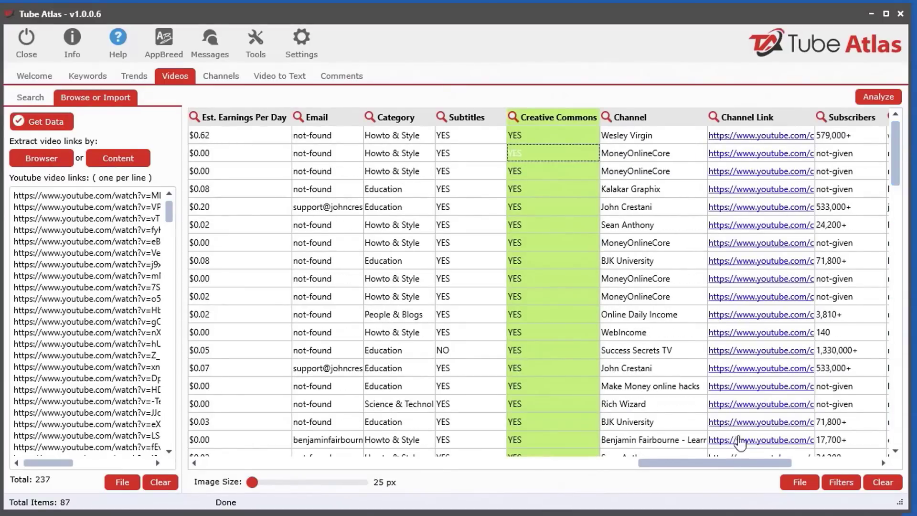
Open the YouTube video download window for the video in the second row of the filtered results
{"action": "mouse_move", "coordinate": [716, 463]}
{"action": "left_mouse_down"}
{"action": "mouse_move", "coordinate": [260, 467]}
{"action": "mouse_move", "coordinate": [724, 472]}
{"action": "left_mouse_up"}
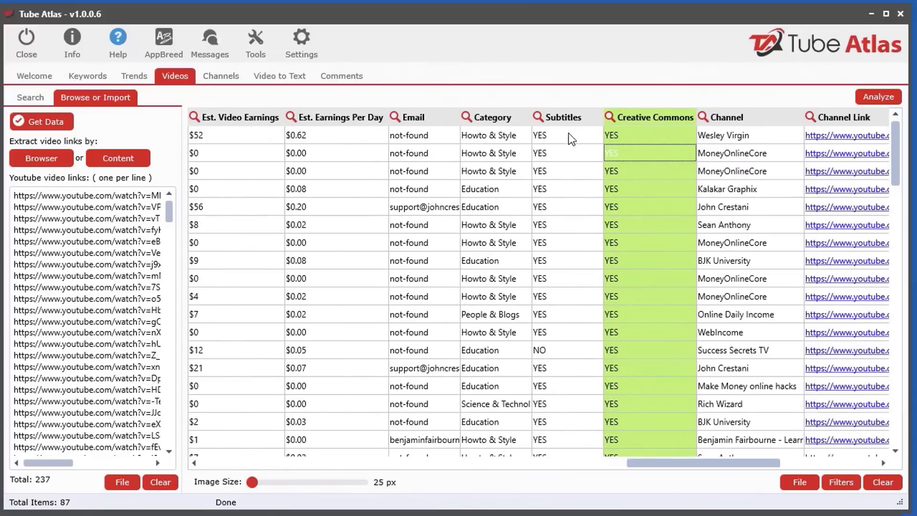
{"action": "left_click", "coordinate": [562, 157]}
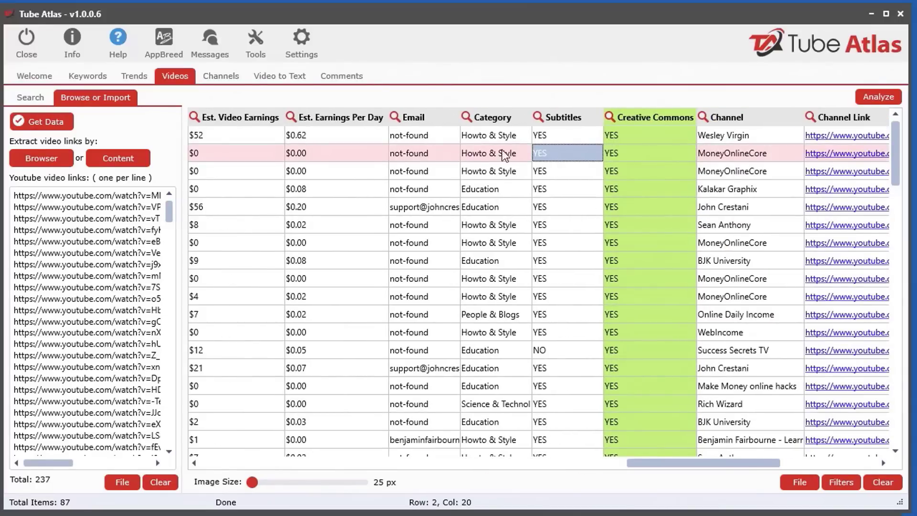
{"action": "right_click", "coordinate": [559, 157]}
{"action": "mouse_move", "coordinate": [619, 172]}
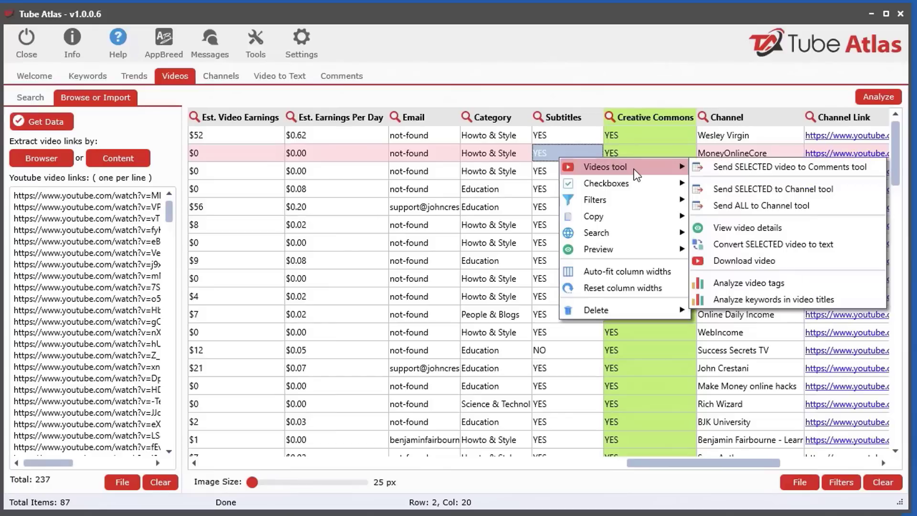
{"action": "left_click", "coordinate": [769, 258]}
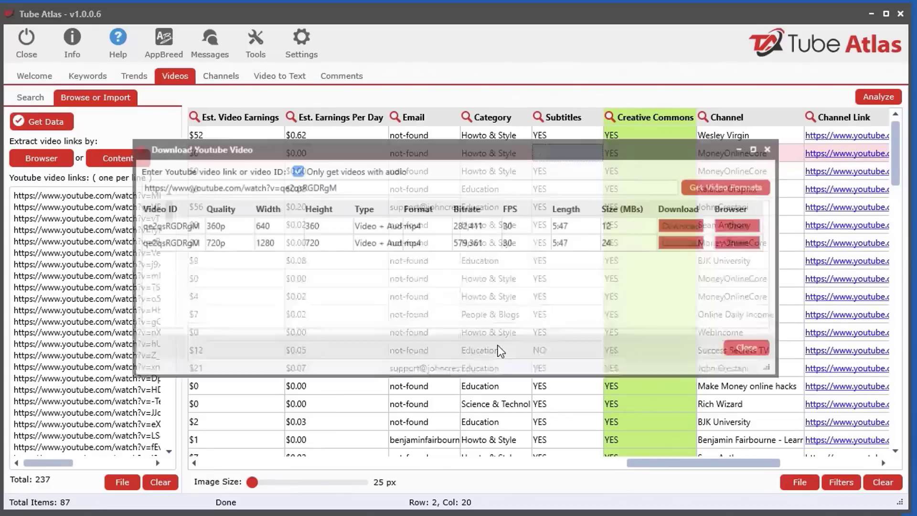
Enlarge the video download window, turn off the restriction to videos with audio and widen the Type column
{"action": "left_click_drag", "start_coordinate": [478, 147], "coordinate": [380, 44]}
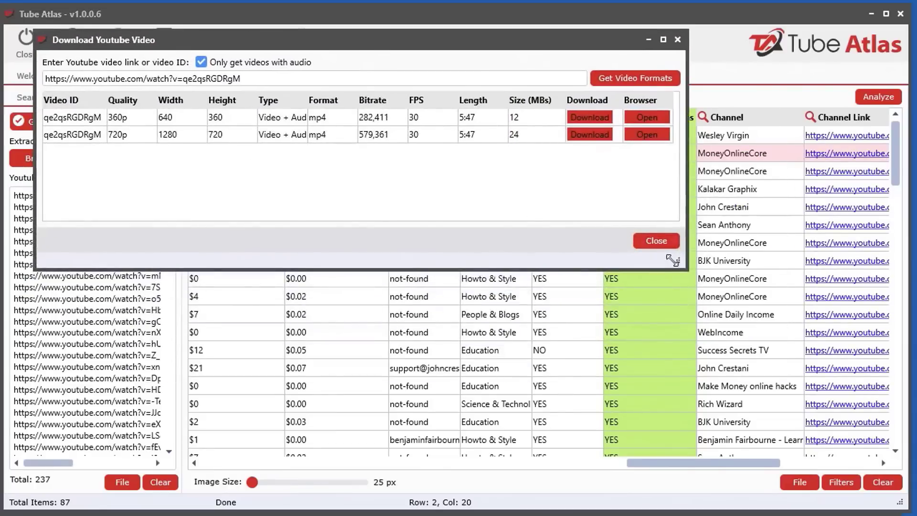
{"action": "left_click_drag", "start_coordinate": [673, 266], "coordinate": [817, 478]}
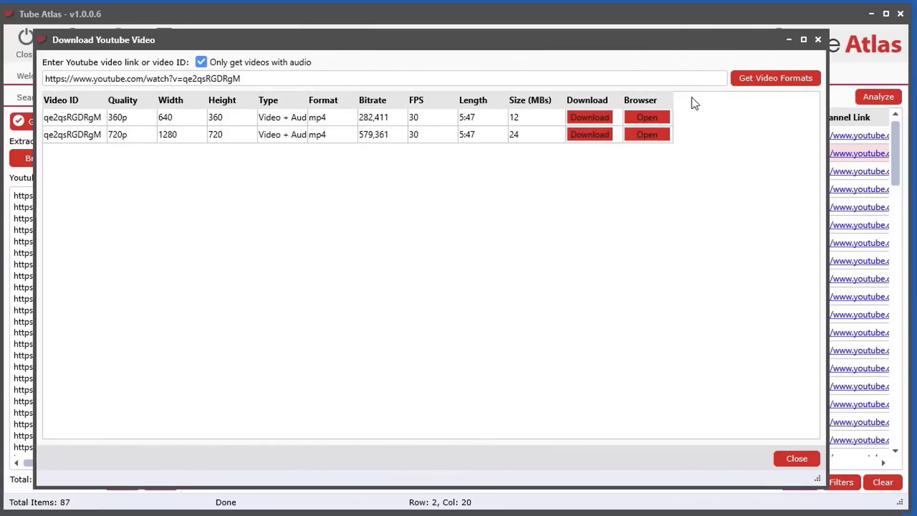
{"action": "left_click", "coordinate": [201, 62]}
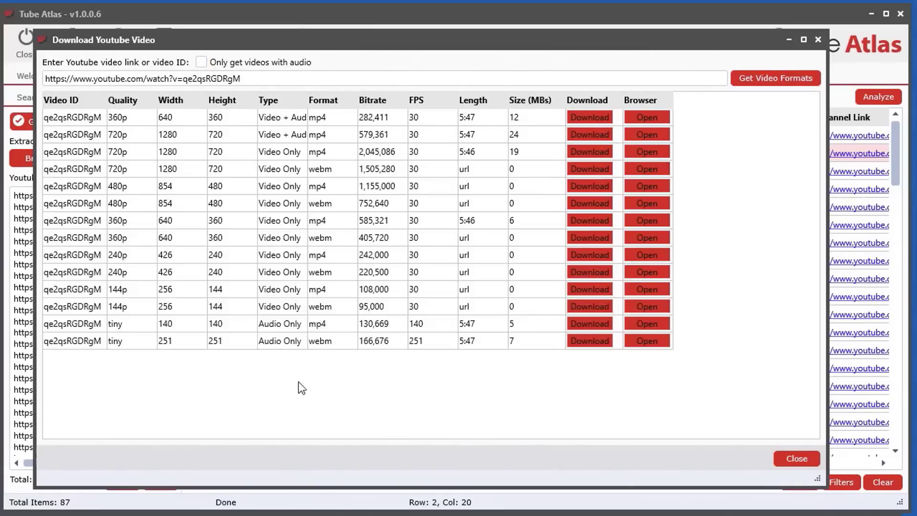
{"action": "left_click_drag", "start_coordinate": [307, 97], "coordinate": [378, 99]}
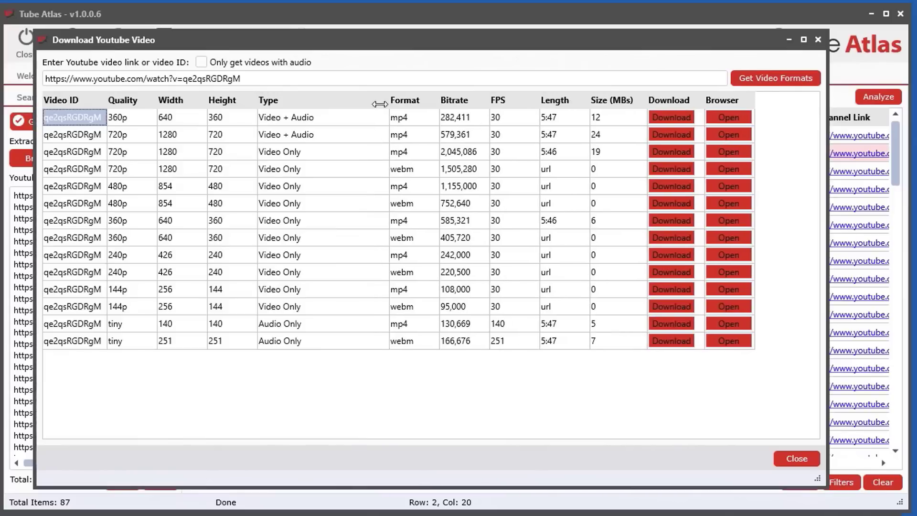
Compare the Video + Audio, Video Only and Audio Only formats listed for the video
{"action": "left_click", "coordinate": [296, 153]}
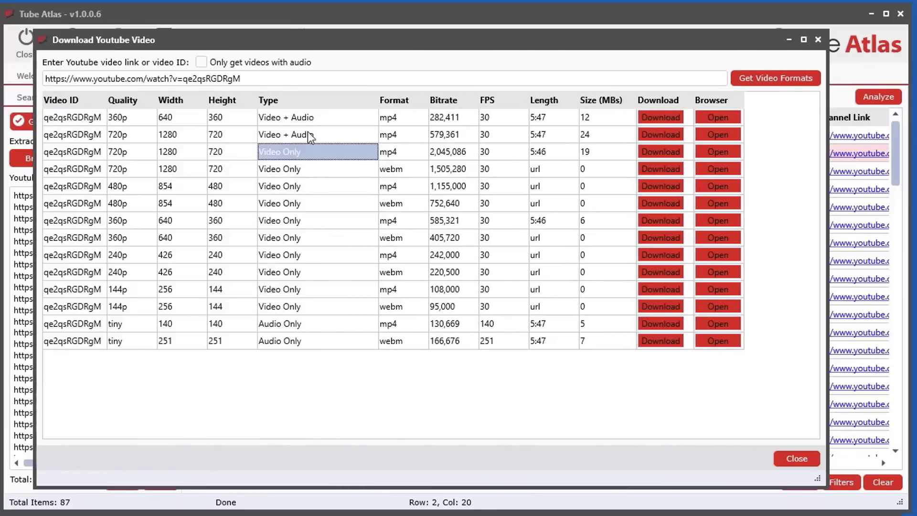
{"action": "left_click", "coordinate": [308, 132]}
{"action": "left_click", "coordinate": [305, 149]}
{"action": "left_click", "coordinate": [331, 313]}
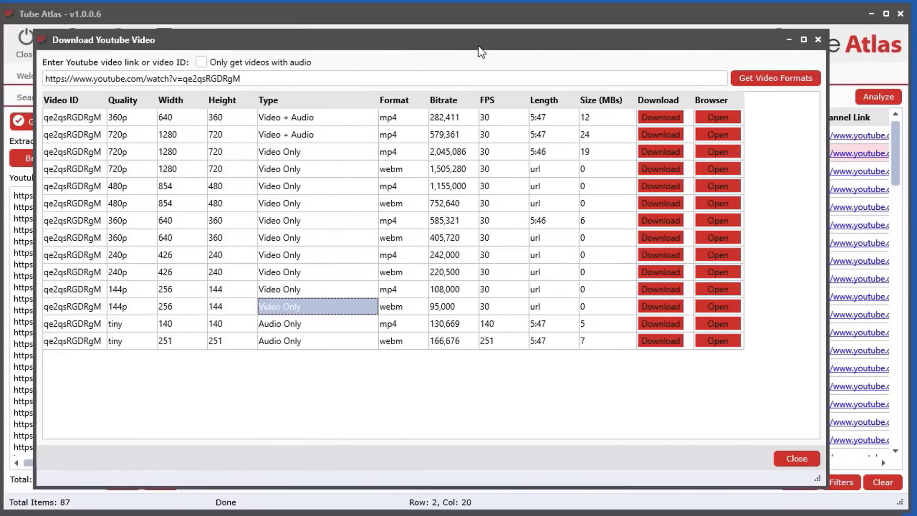
{"action": "left_click", "coordinate": [334, 141]}
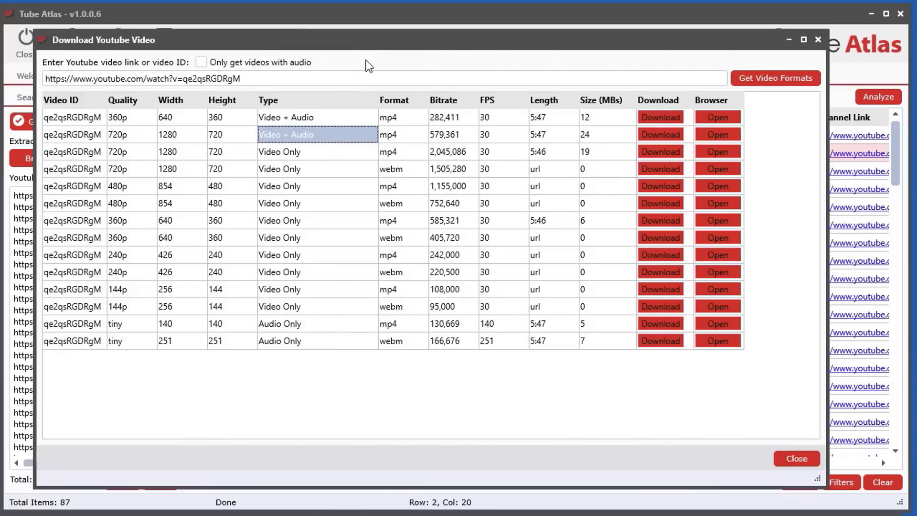
{"action": "mouse_move", "coordinate": [360, 39]}
{"action": "left_mouse_down"}
{"action": "mouse_move", "coordinate": [369, 95]}
{"action": "mouse_move", "coordinate": [362, 42]}
{"action": "left_mouse_up"}
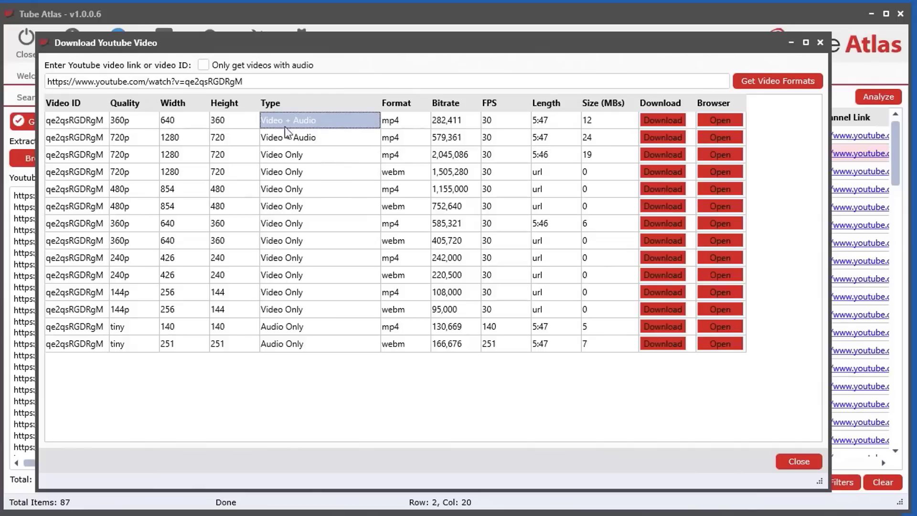
Open the 720p Video + Audio mp4 in the web browser, try its download without saving, and close the video download window
{"action": "left_click", "coordinate": [721, 136]}
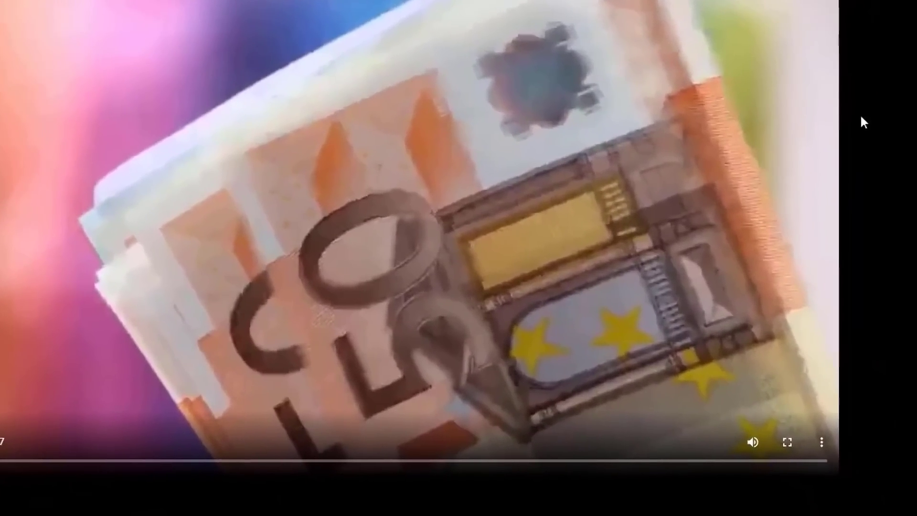
{"action": "left_click", "coordinate": [822, 442]}
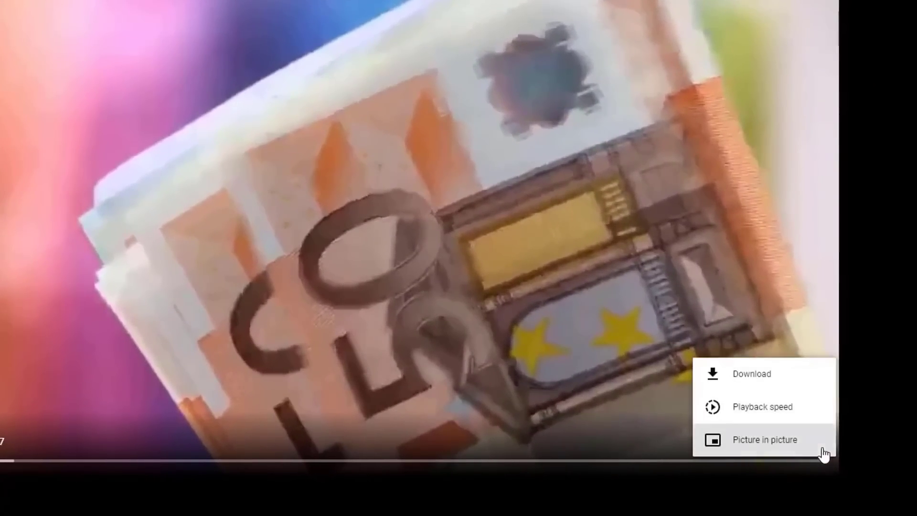
{"action": "left_click", "coordinate": [769, 376]}
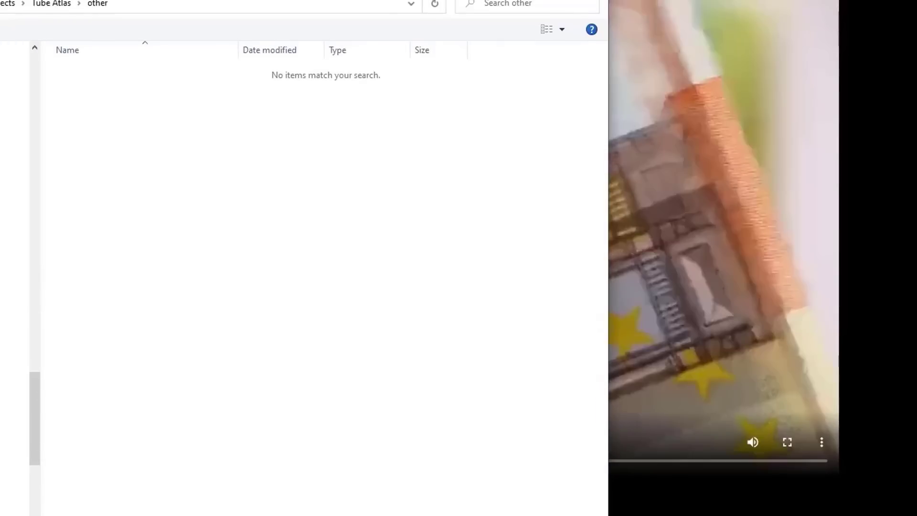
{"action": "key", "text": "Escape"}
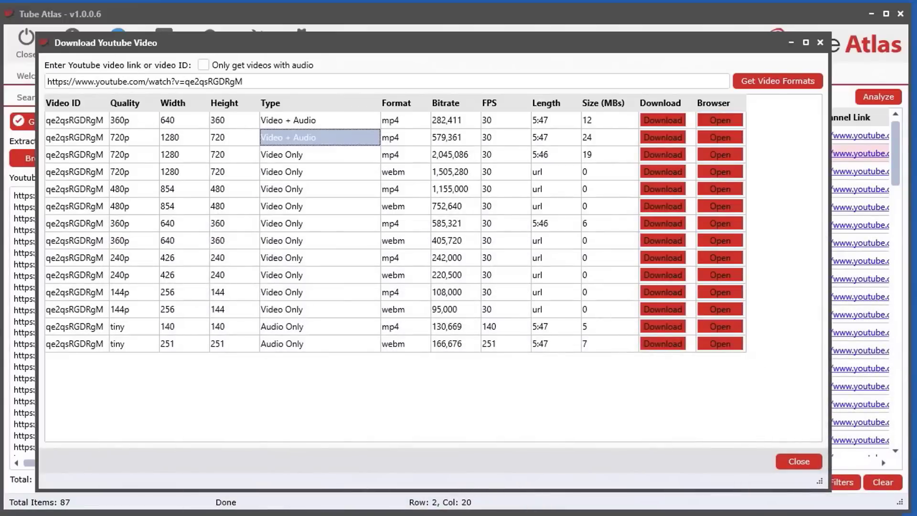
{"action": "left_click", "coordinate": [798, 460]}
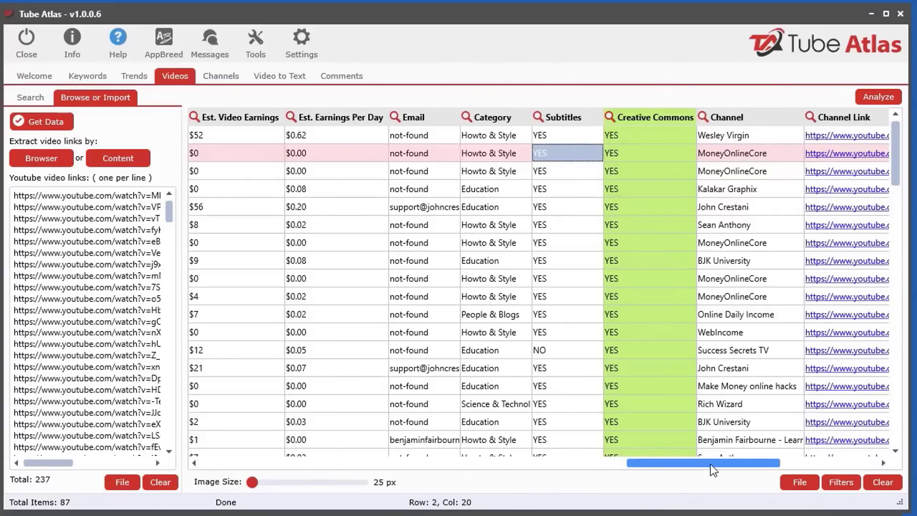
Review the video results' middle columns and the "make money online" results in the built-in browser, closing the browser when done
{"action": "left_click_drag", "start_coordinate": [709, 463], "coordinate": [525, 470]}
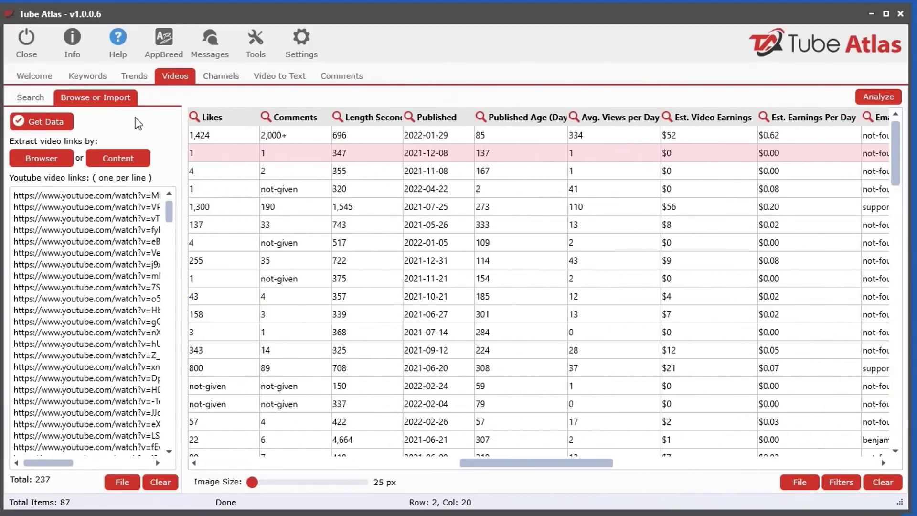
{"action": "left_click", "coordinate": [44, 158]}
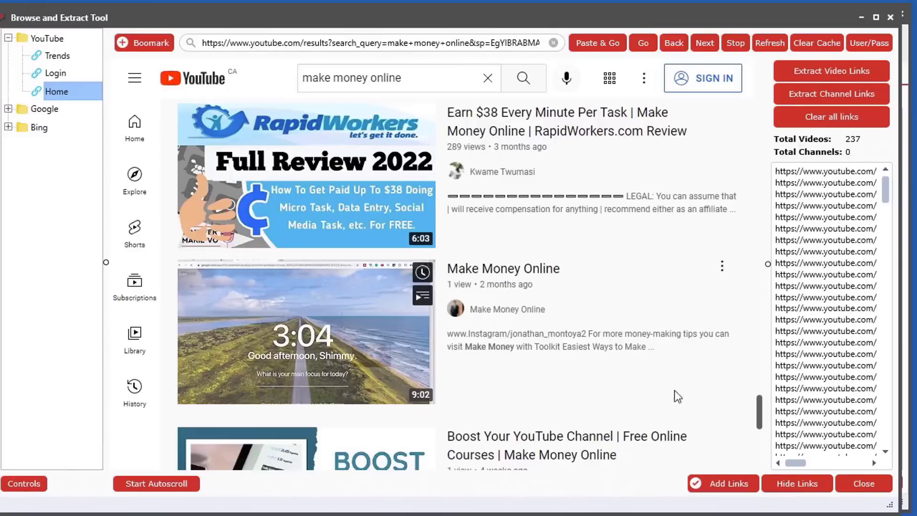
{"action": "scroll", "coordinate": [668, 387], "scroll_direction": "down", "scroll_amount": 5}
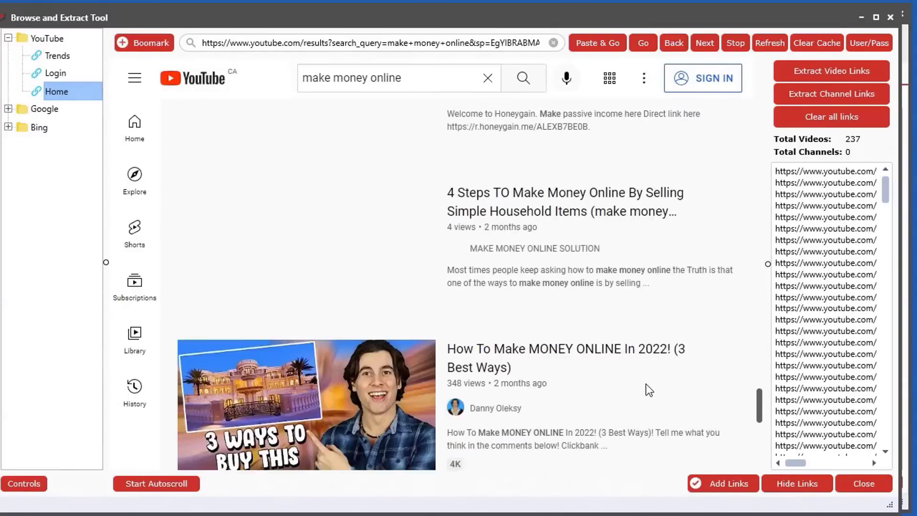
{"action": "scroll", "coordinate": [613, 410], "scroll_direction": "up", "scroll_amount": 6}
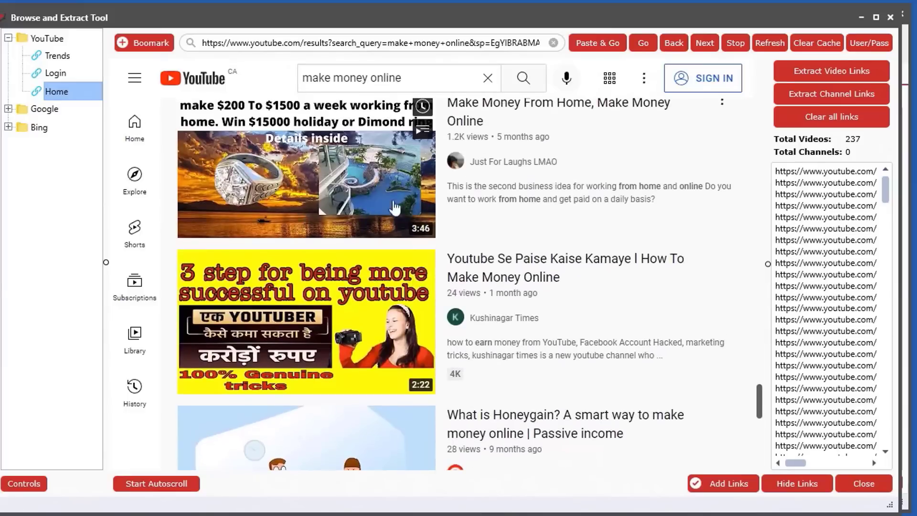
{"action": "left_click_drag", "start_coordinate": [759, 415], "coordinate": [765, 71]}
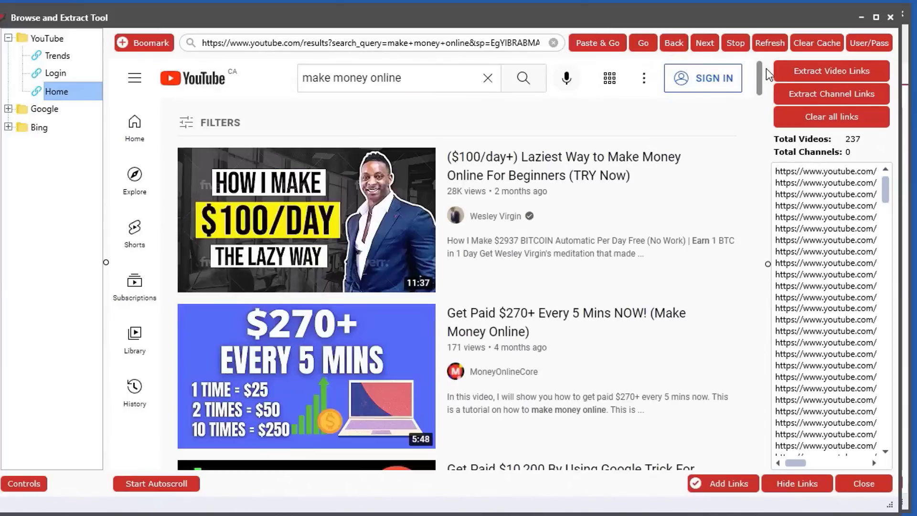
{"action": "left_click", "coordinate": [877, 489]}
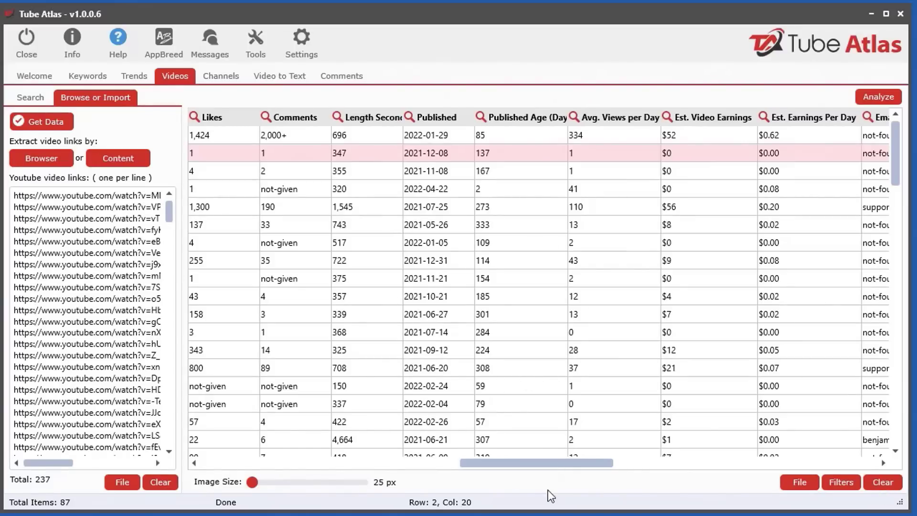
{"action": "left_click_drag", "start_coordinate": [539, 467], "coordinate": [392, 461]}
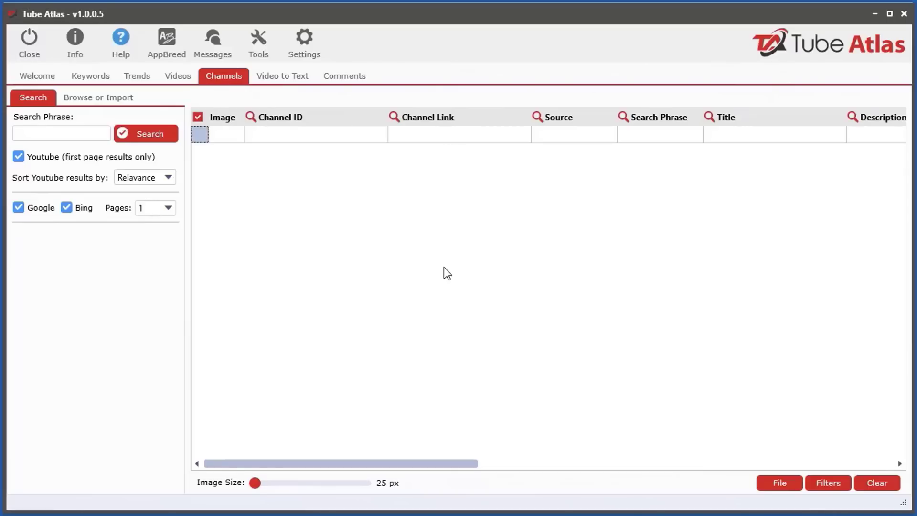
Search for channels with the phrase "forging" on YouTube, Google and Bing, using 1 page and relevance sorting
{"action": "left_click", "coordinate": [64, 134]}
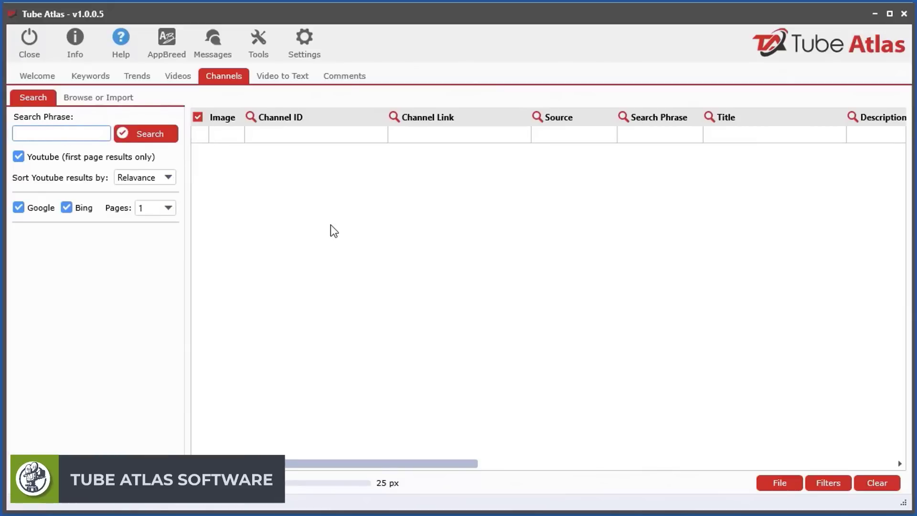
{"action": "type", "text": "orging"}
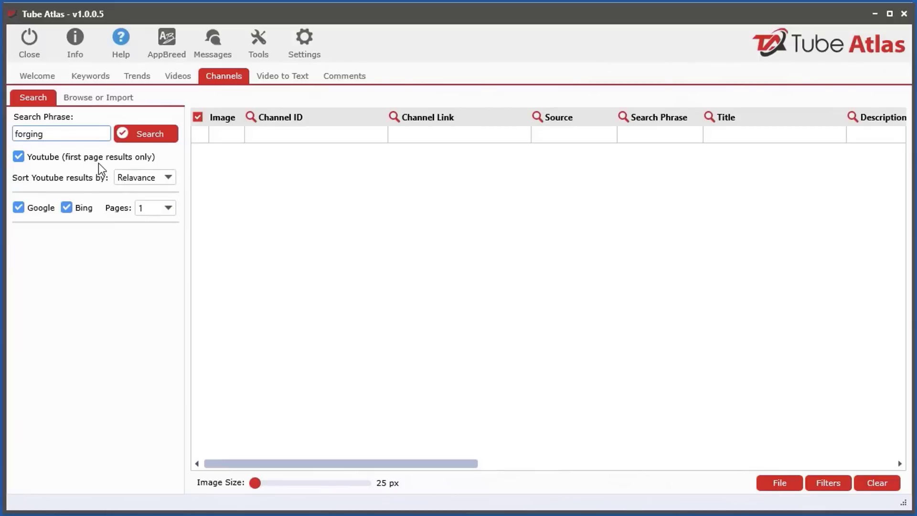
{"action": "left_click", "coordinate": [79, 96]}
{"action": "left_click", "coordinate": [157, 212]}
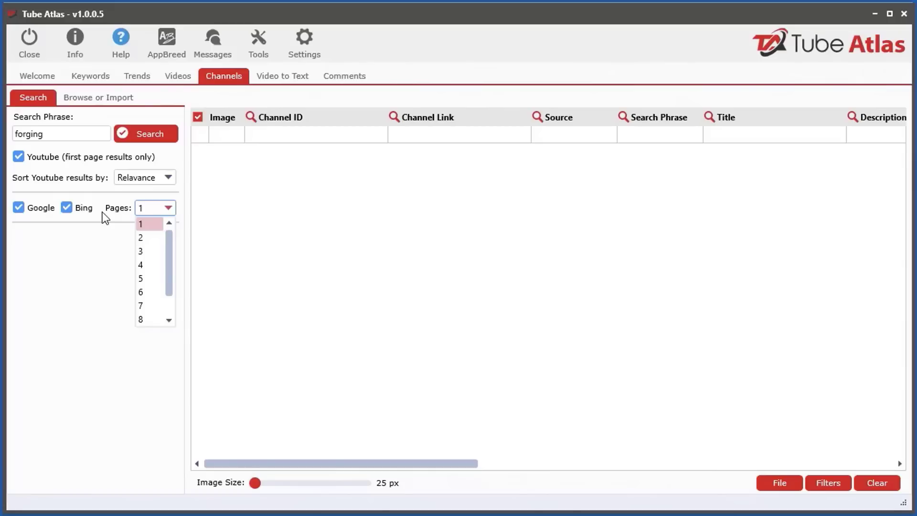
{"action": "left_click", "coordinate": [107, 270]}
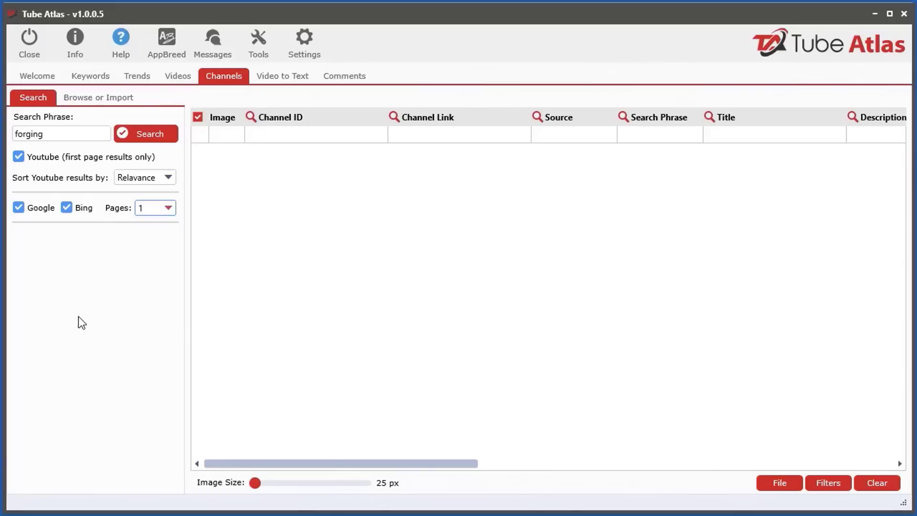
{"action": "left_click", "coordinate": [144, 137]}
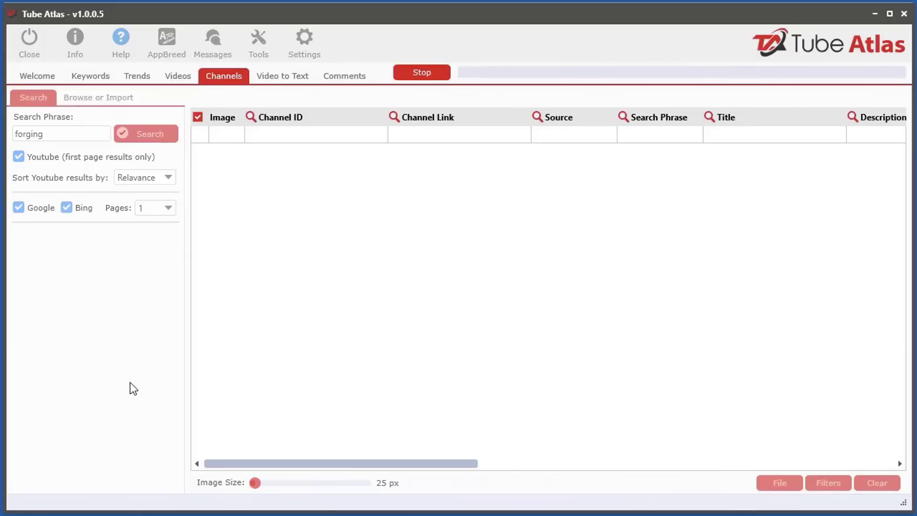
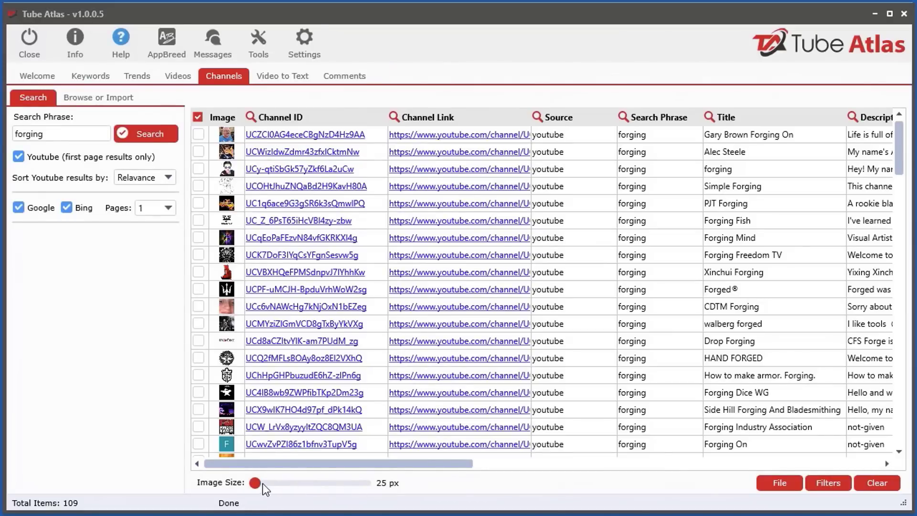
Examine the channel results across all columns, from the channel ID and link through statistics, country, keywords and external links
{"action": "left_click_drag", "start_coordinate": [261, 482], "coordinate": [287, 465]}
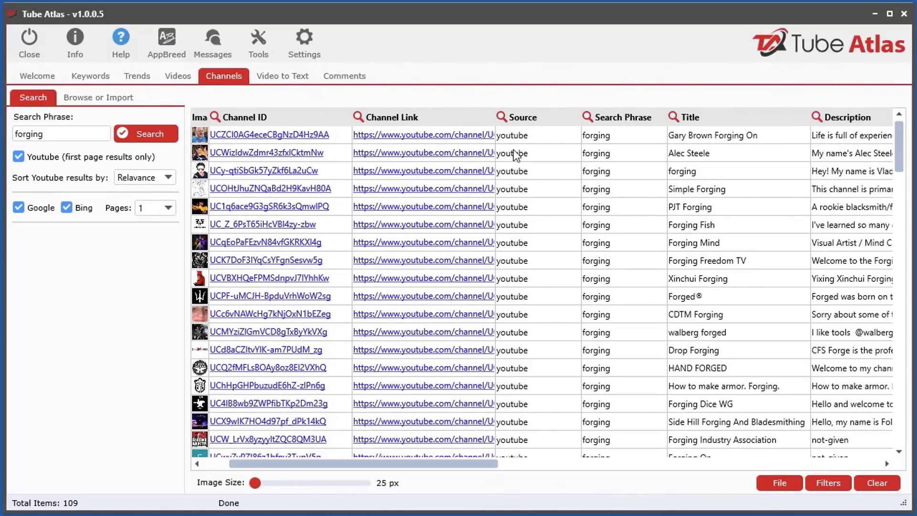
{"action": "left_click_drag", "start_coordinate": [457, 463], "coordinate": [535, 469]}
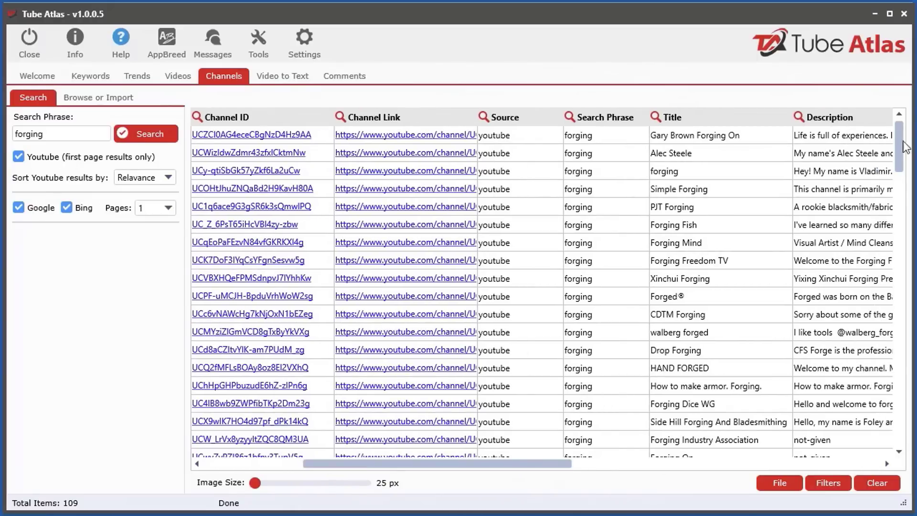
{"action": "left_click_drag", "start_coordinate": [901, 137], "coordinate": [887, 105]}
{"action": "left_click_drag", "start_coordinate": [463, 463], "coordinate": [525, 467]}
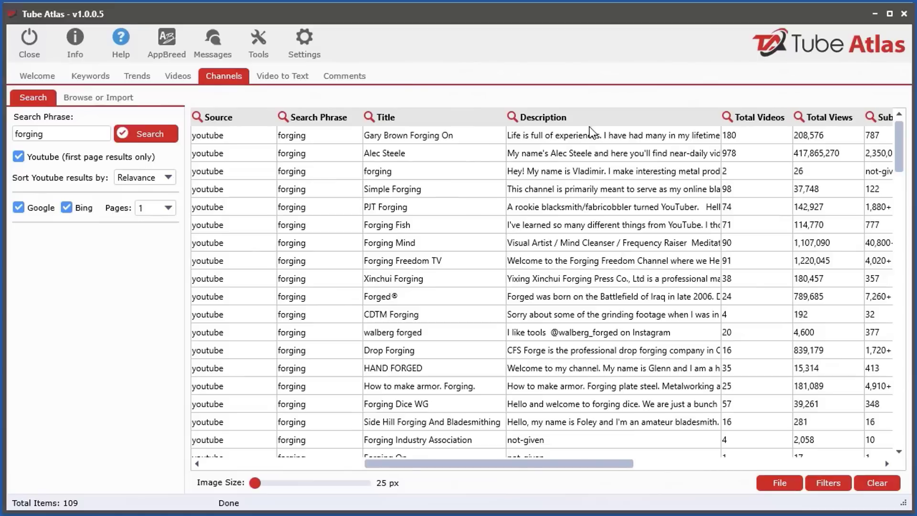
{"action": "left_click_drag", "start_coordinate": [592, 463], "coordinate": [616, 462]}
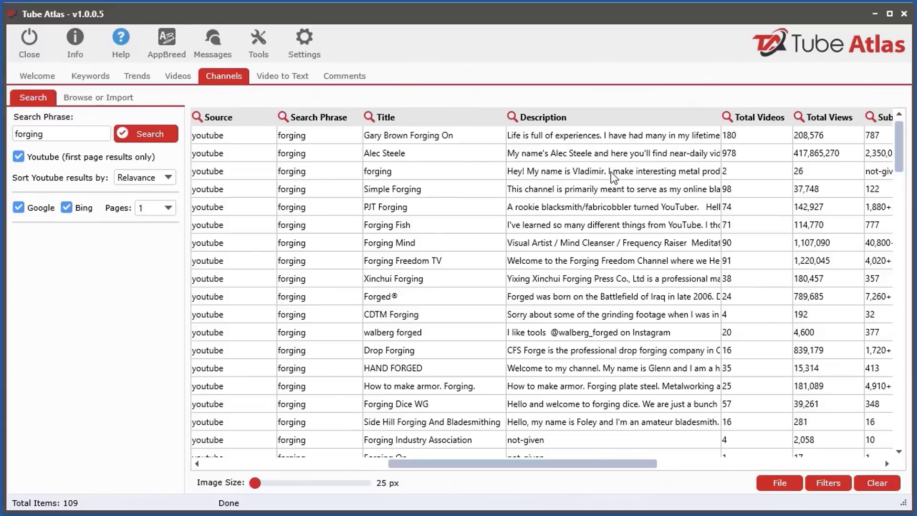
{"action": "left_click_drag", "start_coordinate": [502, 466], "coordinate": [675, 465]}
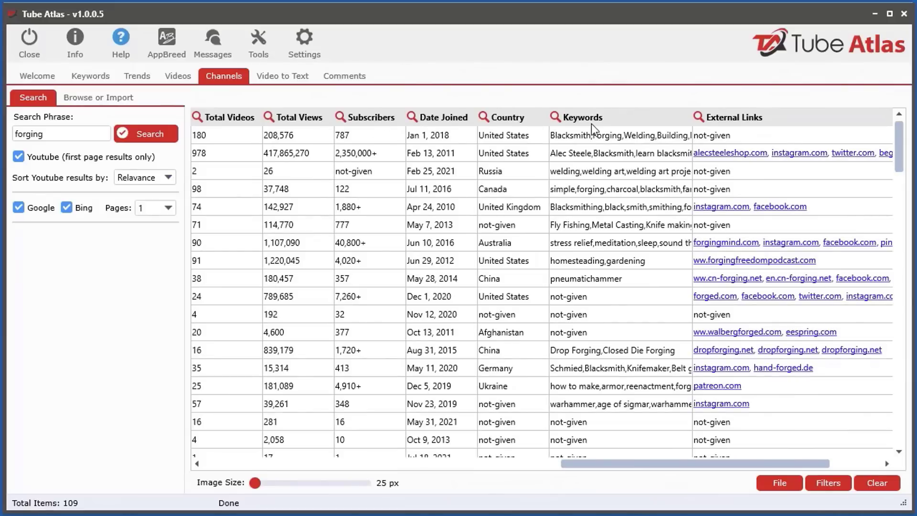
{"action": "left_click_drag", "start_coordinate": [628, 464], "coordinate": [729, 466]}
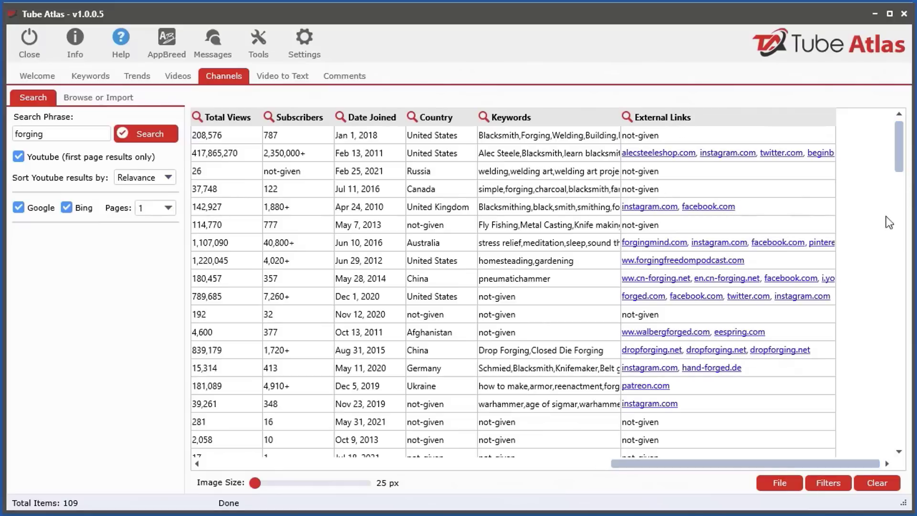
Widen the External Links column and look over the channel results again from the first columns to the keywords
{"action": "left_click_drag", "start_coordinate": [835, 118], "coordinate": [868, 118]}
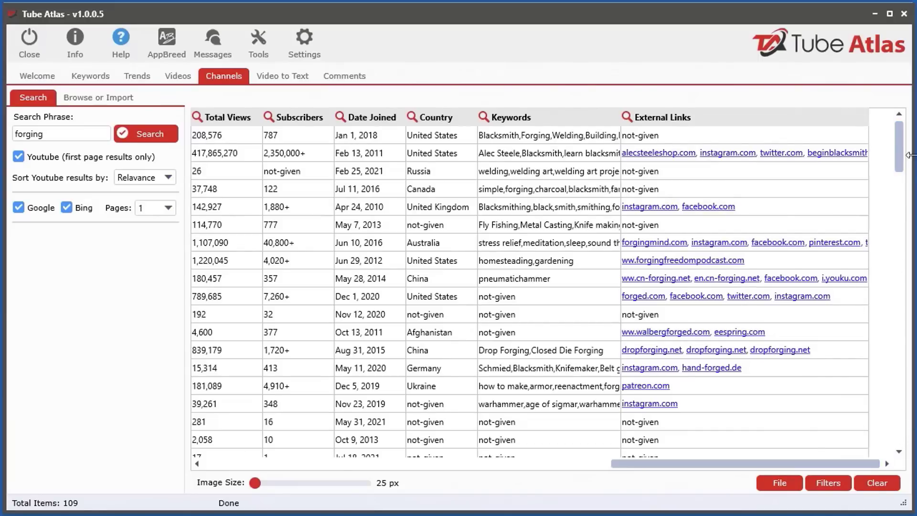
{"action": "mouse_move", "coordinate": [896, 138]}
{"action": "left_mouse_down"}
{"action": "mouse_move", "coordinate": [887, 396]}
{"action": "mouse_move", "coordinate": [895, 435]}
{"action": "mouse_move", "coordinate": [910, 137]}
{"action": "left_mouse_up"}
{"action": "left_click_drag", "start_coordinate": [707, 464], "coordinate": [294, 482]}
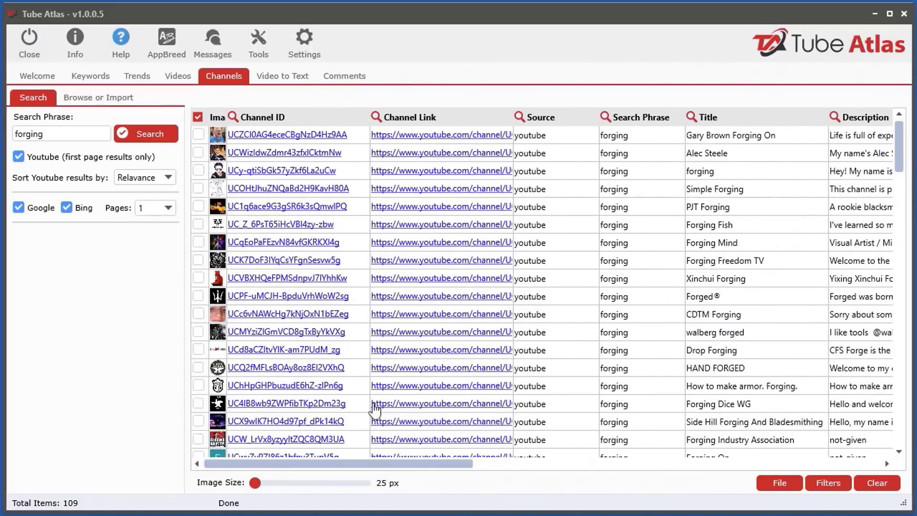
{"action": "left_click_drag", "start_coordinate": [364, 462], "coordinate": [669, 480]}
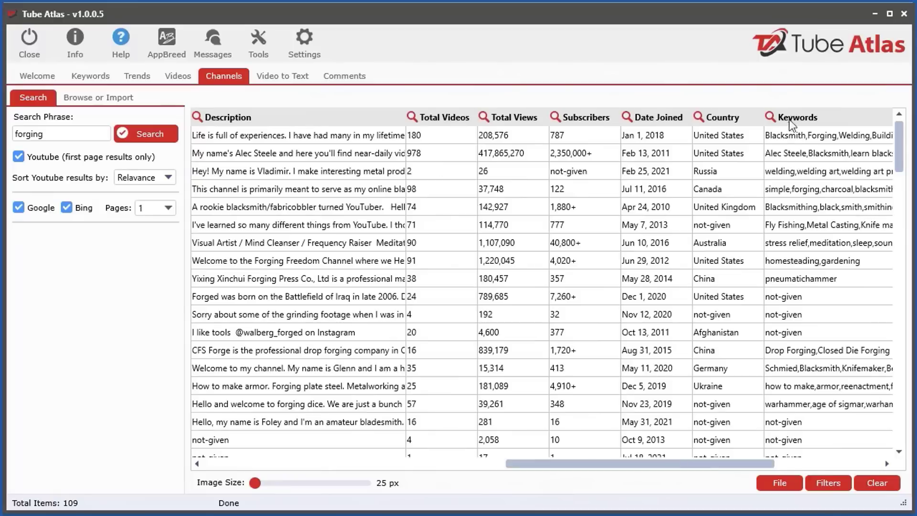
Filter the channel results to those with more than 50 total videos and more than 200 subscribers
{"action": "left_click", "coordinate": [411, 117]}
{"action": "left_click", "coordinate": [438, 203]}
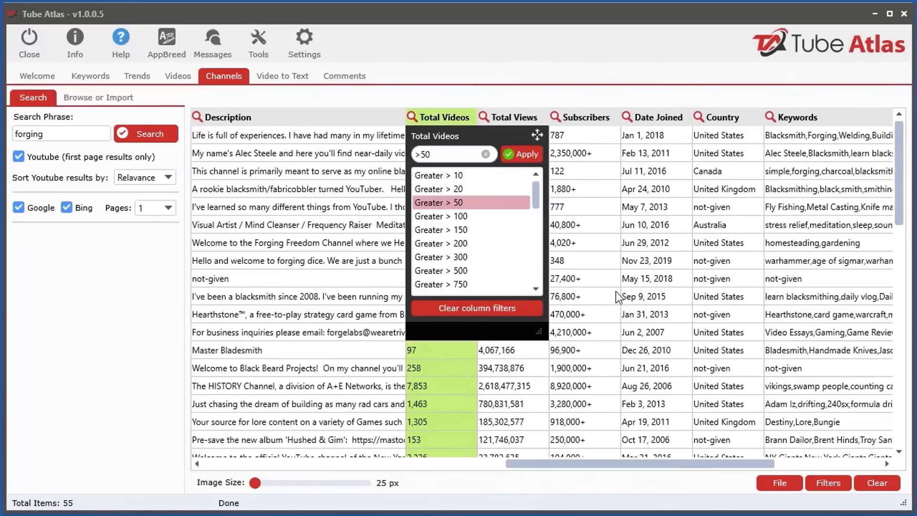
{"action": "left_click", "coordinate": [555, 117]}
{"action": "left_click", "coordinate": [576, 202]}
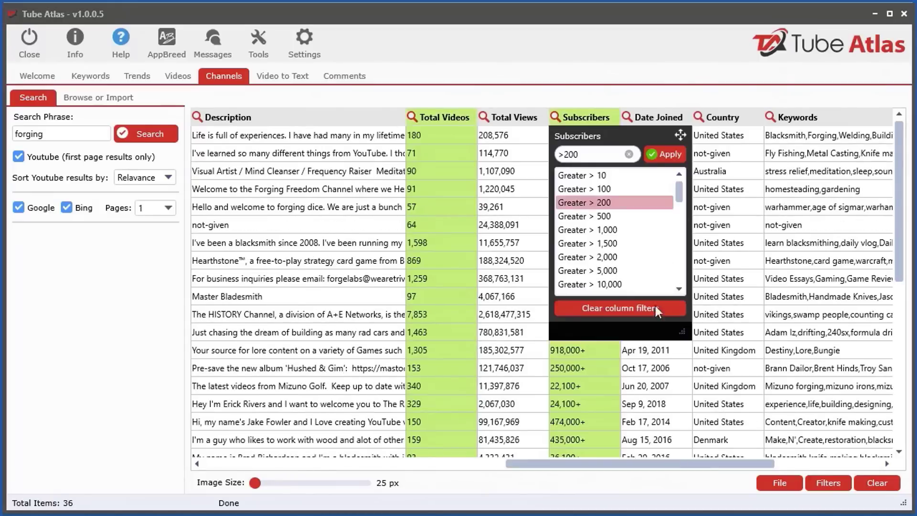
{"action": "left_click", "coordinate": [588, 393]}
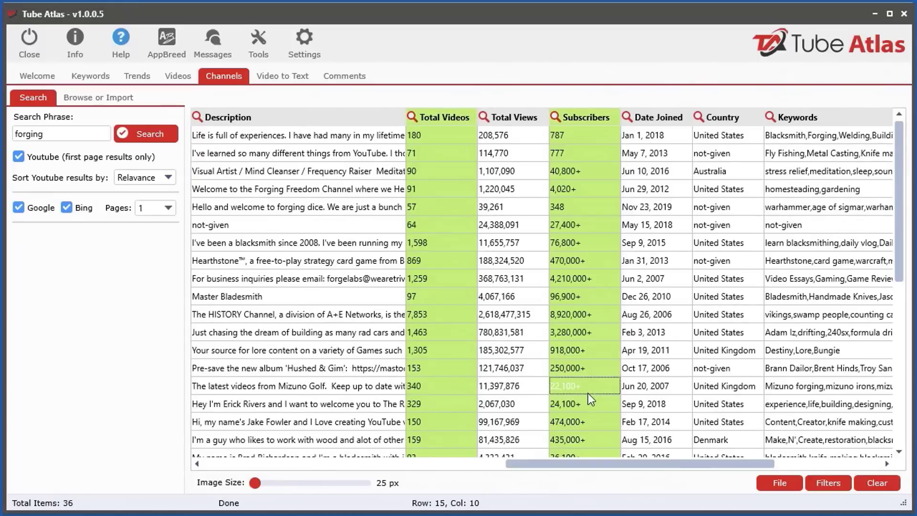
Show the list of active channel filters, cancel out of it and clear all the filters
{"action": "left_click", "coordinate": [830, 482]}
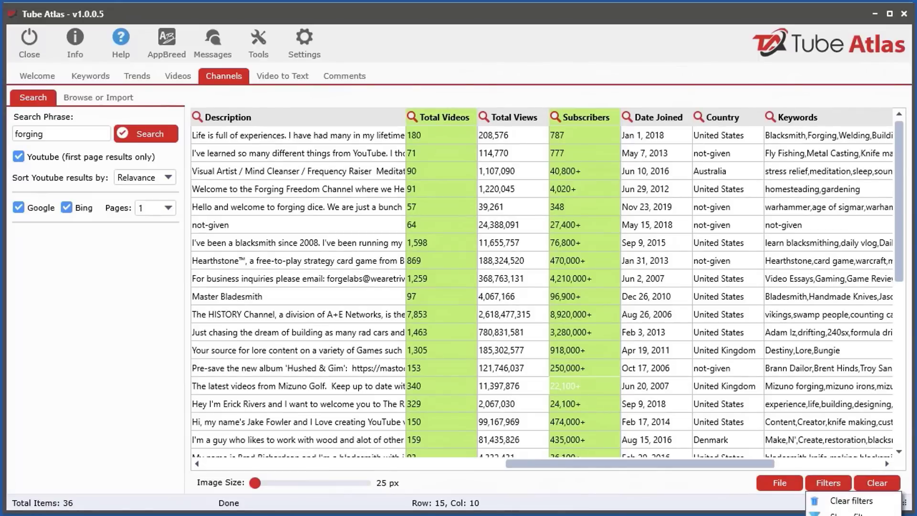
{"action": "left_click", "coordinate": [843, 513]}
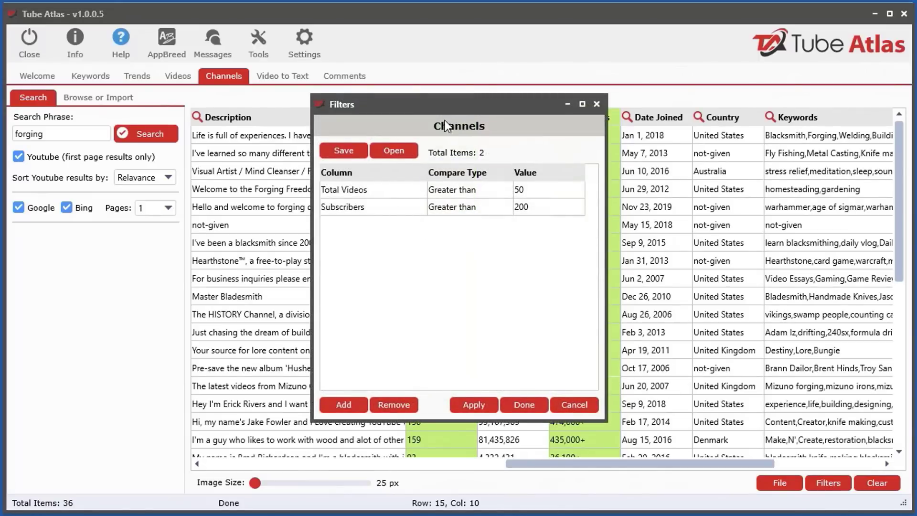
{"action": "left_click_drag", "start_coordinate": [445, 106], "coordinate": [553, 126]}
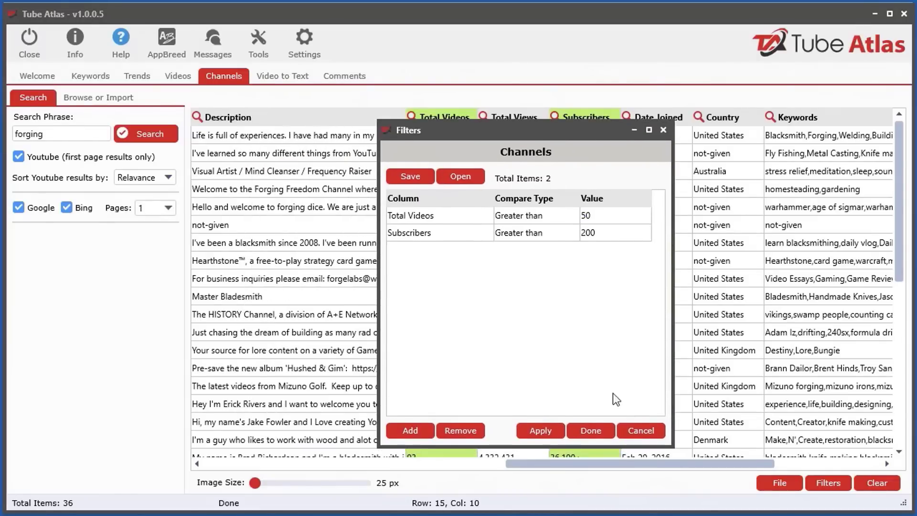
{"action": "left_click", "coordinate": [640, 430]}
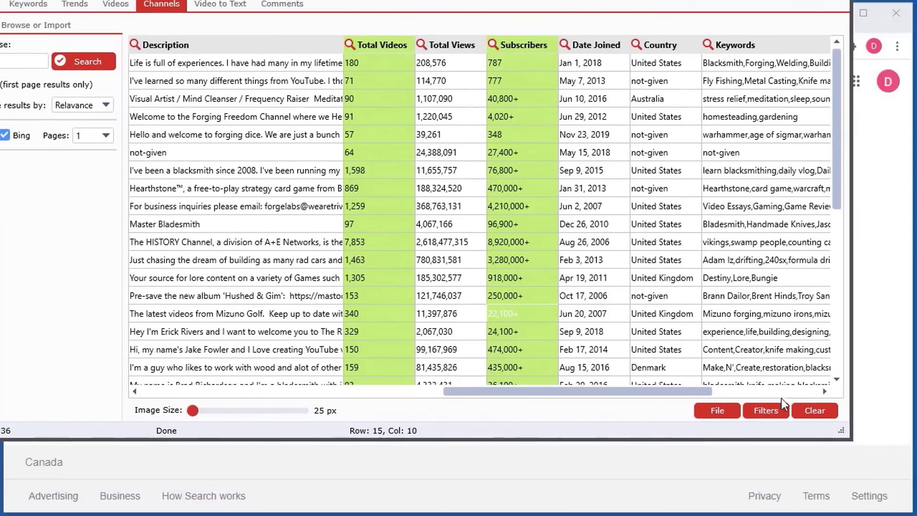
{"action": "left_click", "coordinate": [827, 481]}
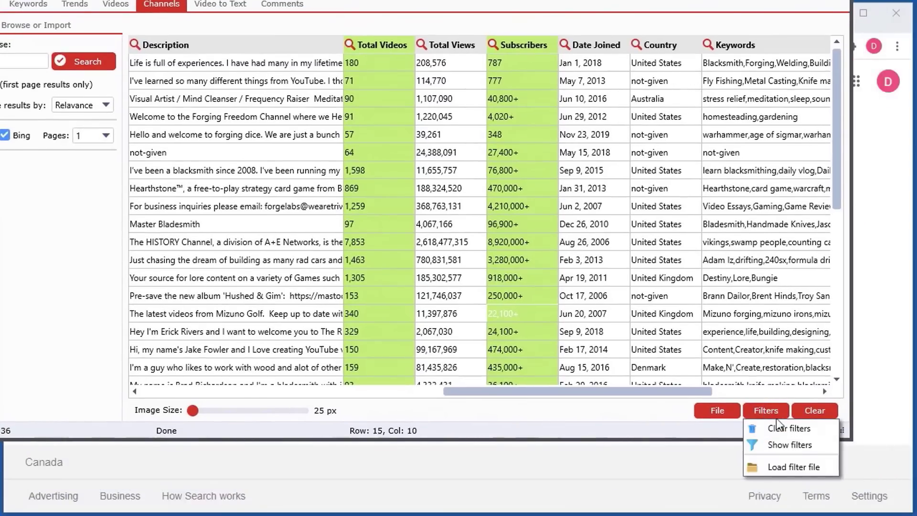
{"action": "left_click", "coordinate": [783, 429]}
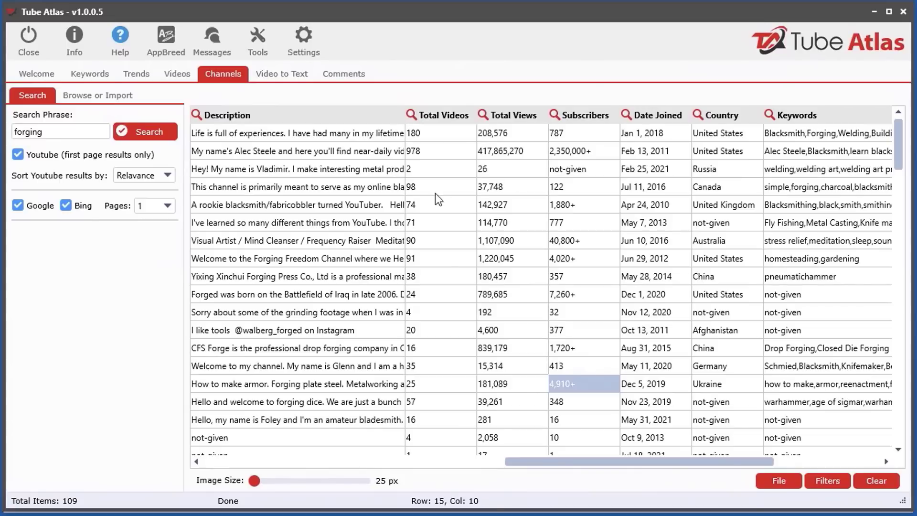
Preview the channel results as an HTML table in the browser
{"action": "right_click", "coordinate": [329, 201]}
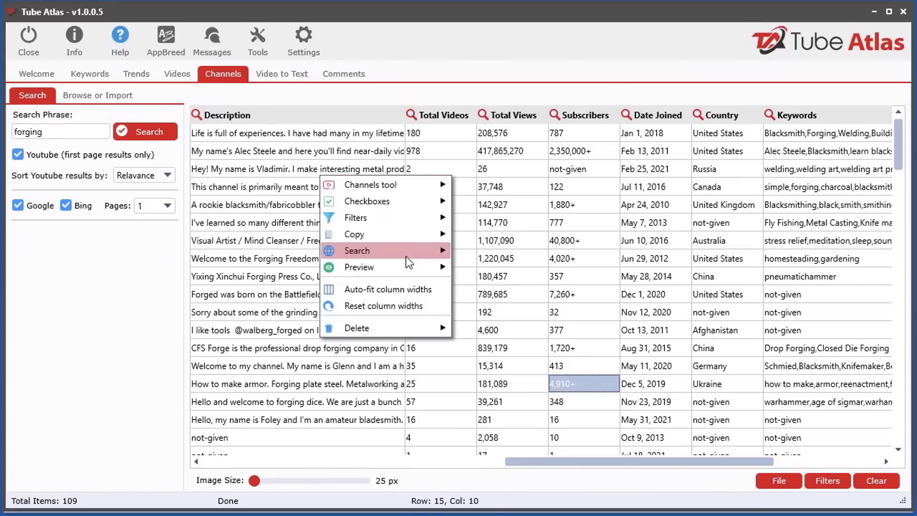
{"action": "mouse_move", "coordinate": [410, 268]}
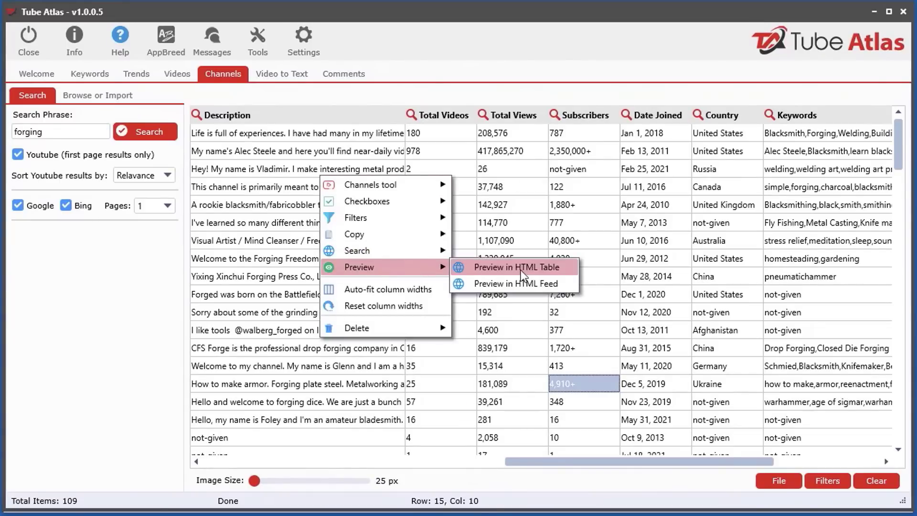
{"action": "left_click", "coordinate": [518, 270]}
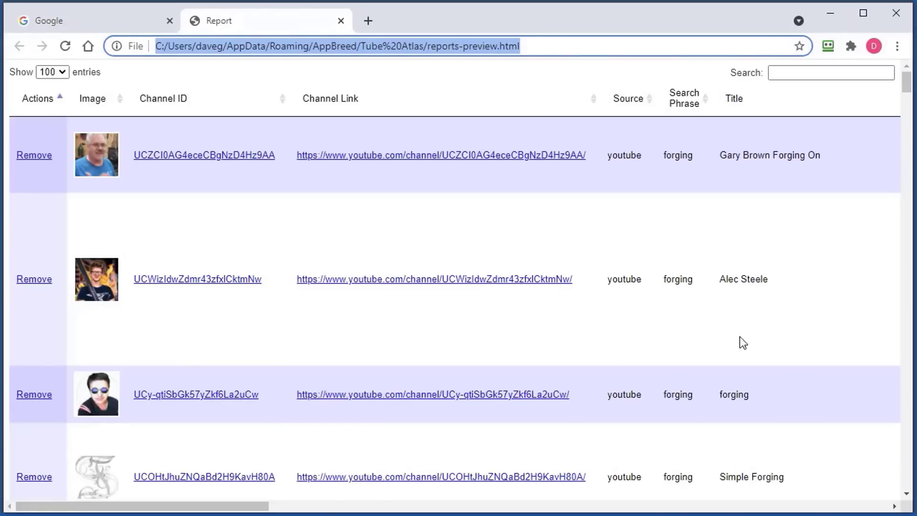
Try the report's search with "dfs" and empty the search text again
{"action": "left_click_drag", "start_coordinate": [234, 505], "coordinate": [189, 498]}
{"action": "left_click", "coordinate": [820, 73]}
{"action": "type", "text": "dfs"}
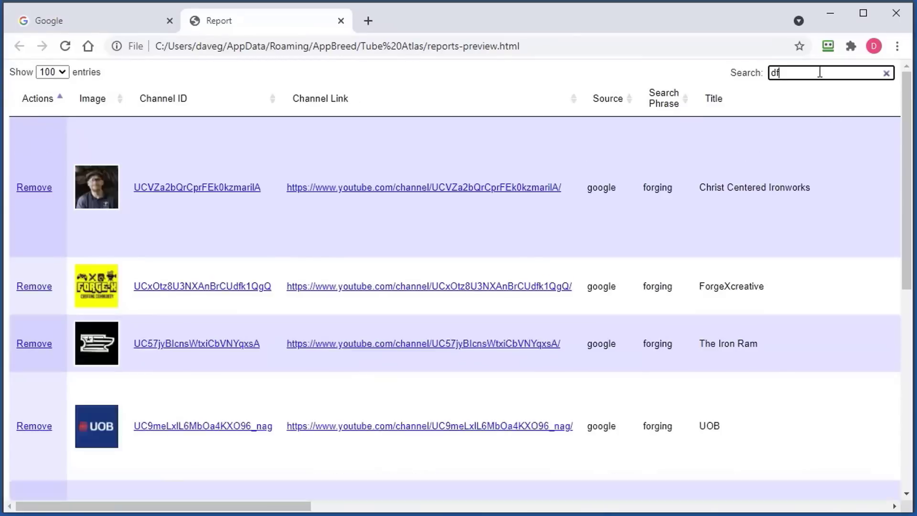
{"action": "key", "text": "BackSpace"}
{"action": "key", "text": "BackSpace"}
{"action": "key", "text": "BackSpace"}
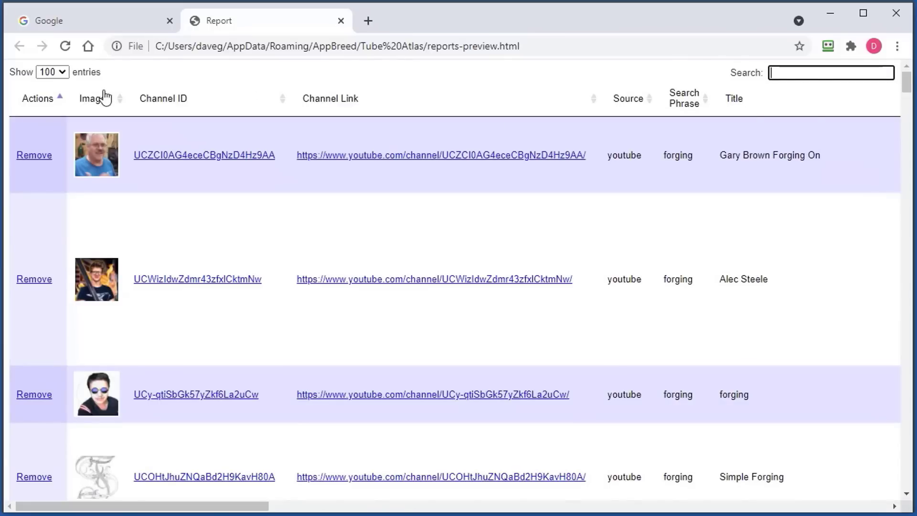
Sort the report by image, source, search phrase and descending title, and minimize the browser
{"action": "left_click", "coordinate": [105, 98]}
{"action": "left_click", "coordinate": [623, 97]}
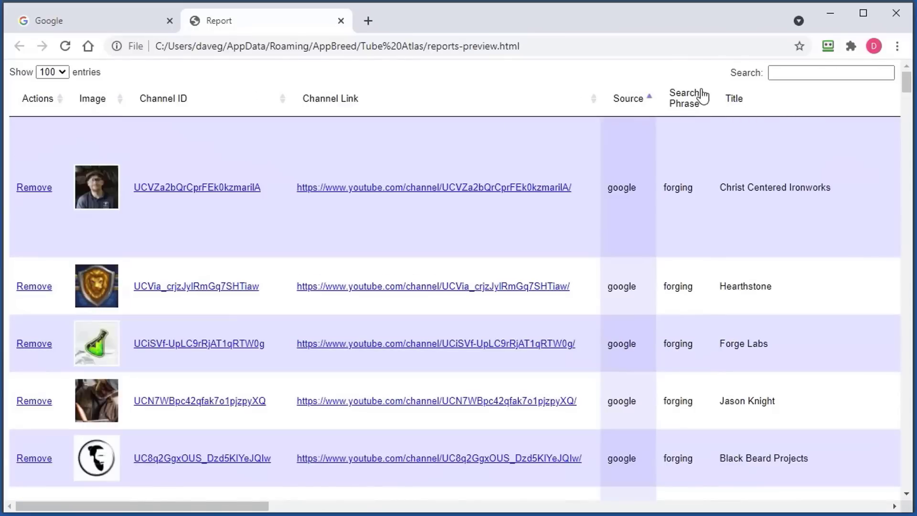
{"action": "left_click", "coordinate": [702, 96]}
{"action": "left_click", "coordinate": [753, 103]}
{"action": "left_click", "coordinate": [746, 103]}
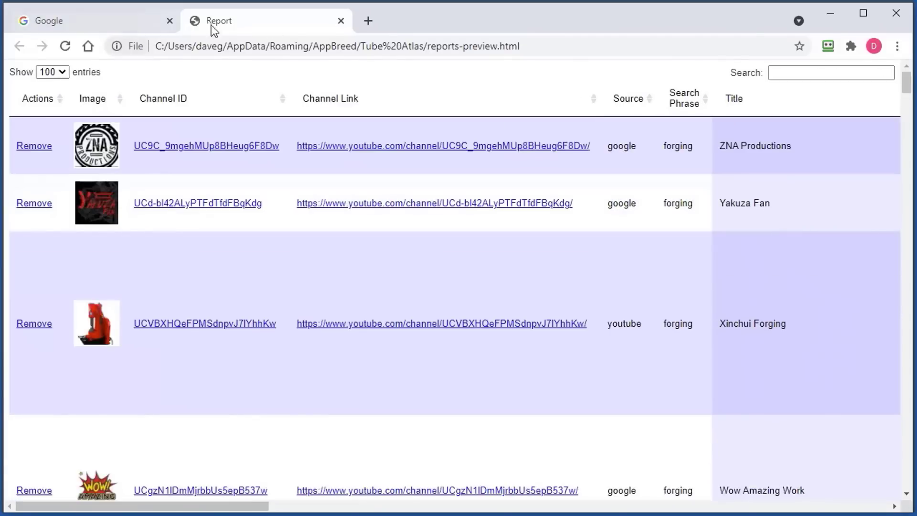
{"action": "left_click", "coordinate": [830, 13]}
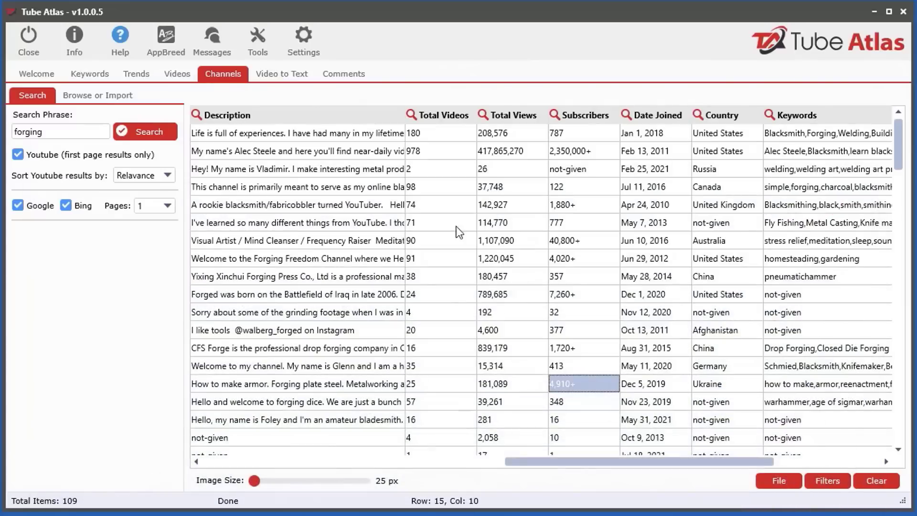
Preview the channel results as an HTML feed and sort its cards by Total Videos
{"action": "right_click", "coordinate": [396, 213]}
{"action": "mouse_move", "coordinate": [514, 301]}
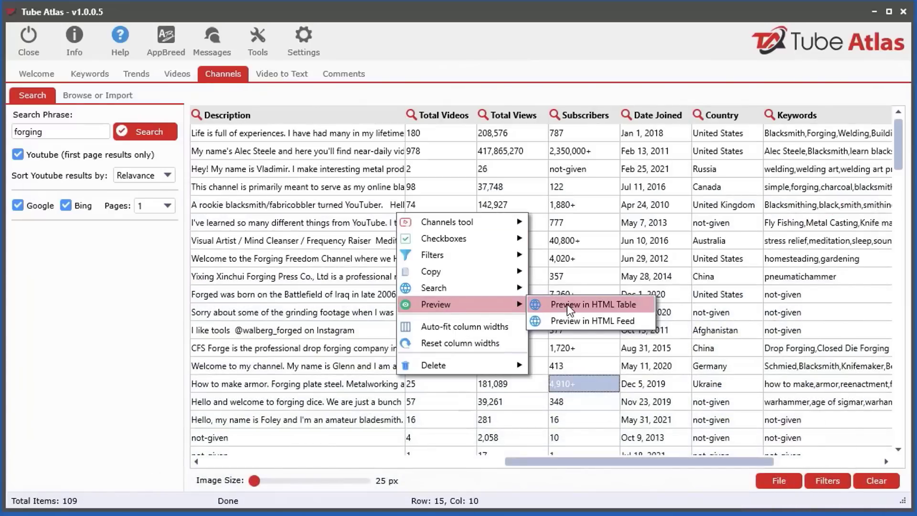
{"action": "left_click", "coordinate": [572, 320]}
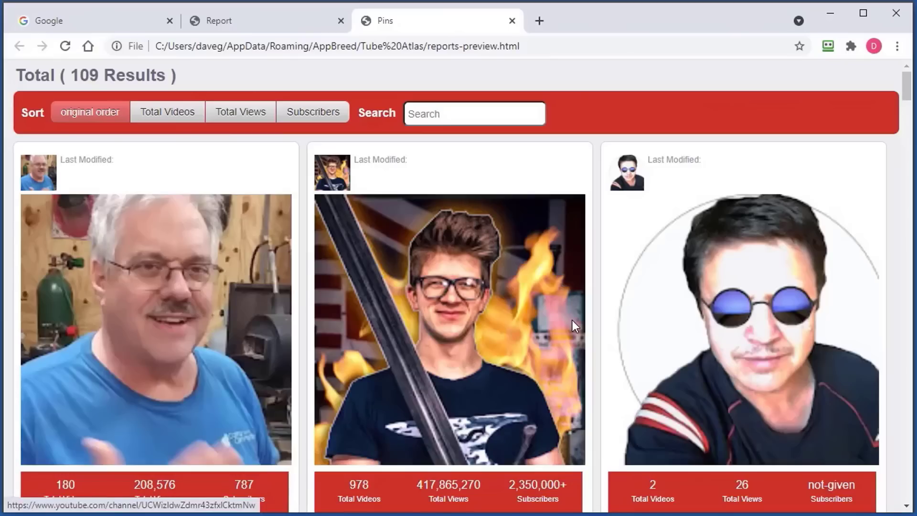
{"action": "left_click", "coordinate": [193, 117]}
Look through the channel cards and their statistics in the feed, and return to the Tube Atlas channel results
{"action": "scroll", "coordinate": [303, 342], "scroll_direction": "down", "scroll_amount": 5}
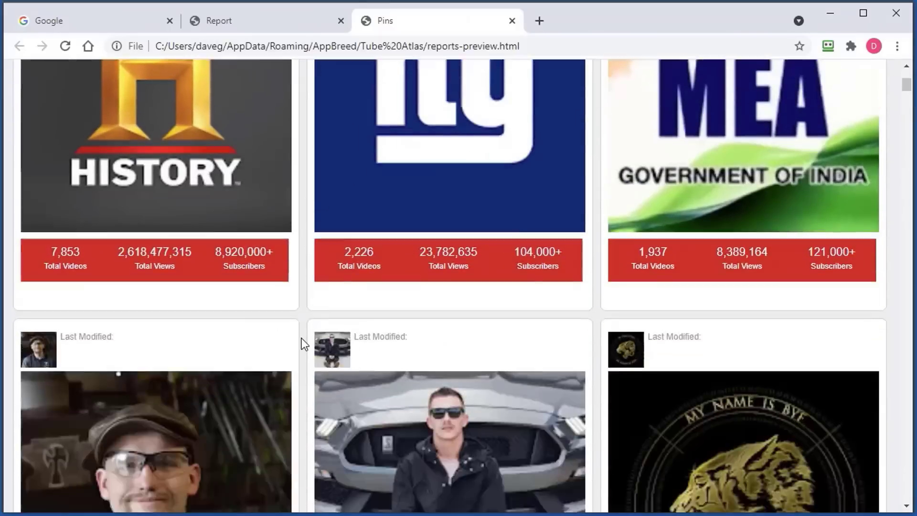
{"action": "scroll", "coordinate": [303, 342], "scroll_direction": "down", "scroll_amount": 10}
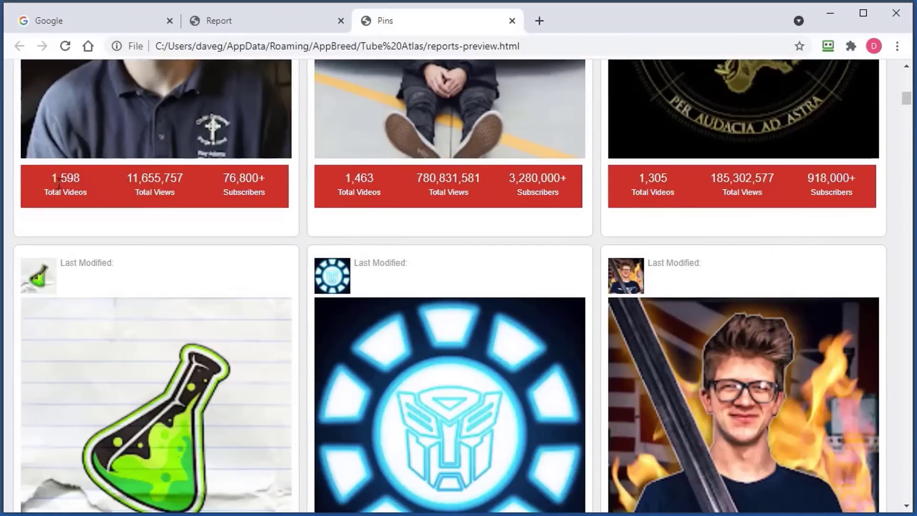
{"action": "scroll", "coordinate": [248, 309], "scroll_direction": "down", "scroll_amount": 20}
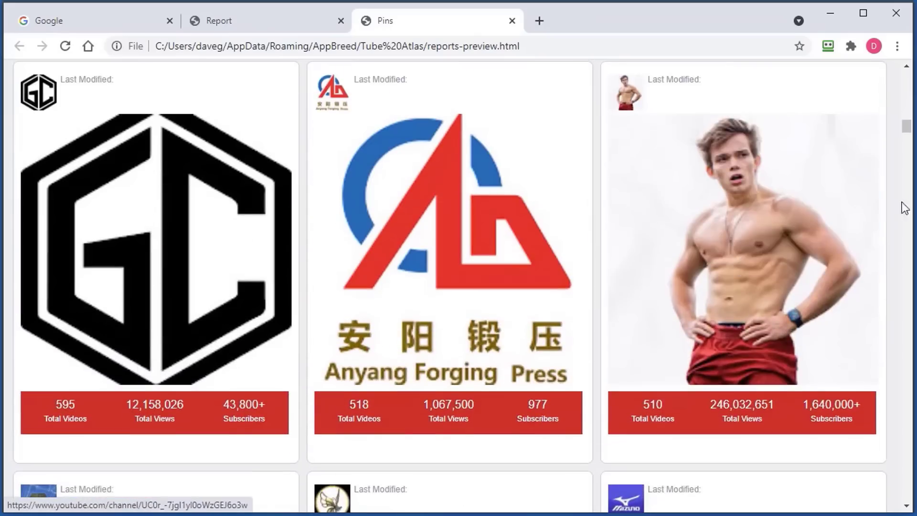
{"action": "left_click_drag", "start_coordinate": [906, 127], "coordinate": [903, 22]}
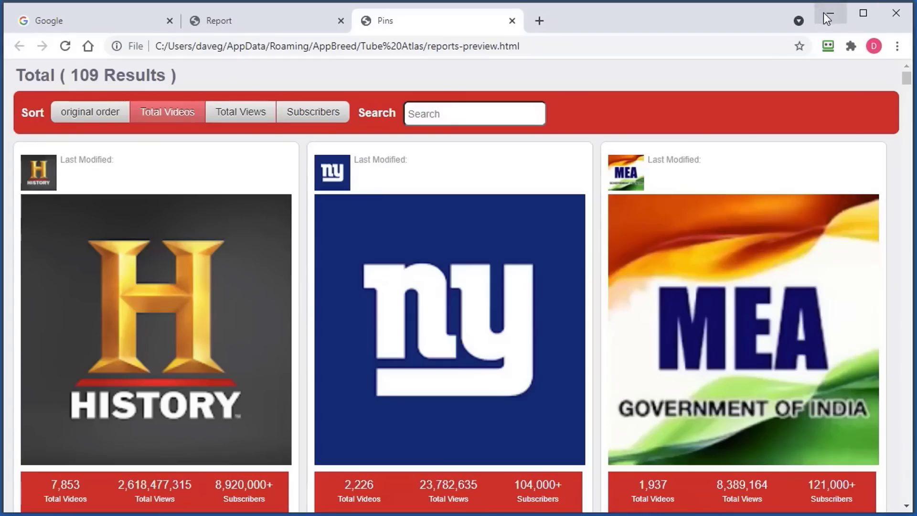
{"action": "left_click", "coordinate": [823, 13]}
{"action": "left_click", "coordinate": [443, 258]}
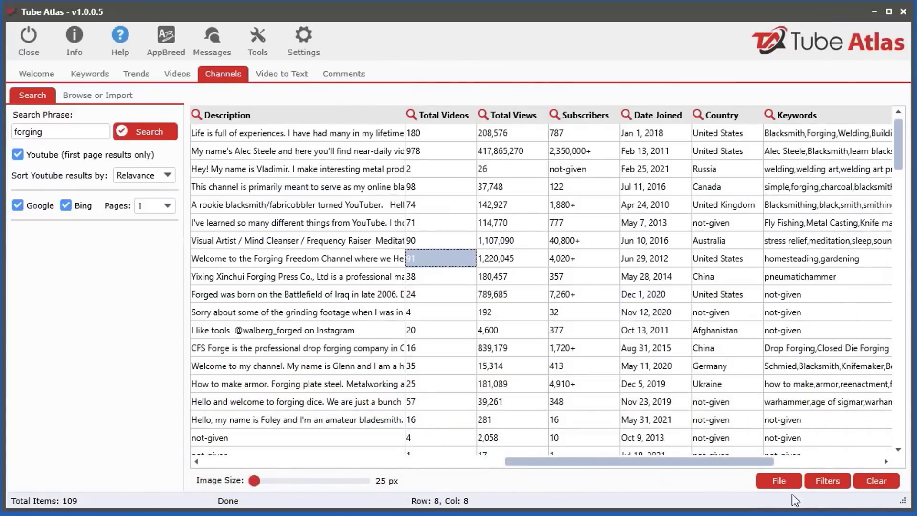
Look over the file options for saving, previewing and exporting the channel results, including the interactive HTML exports
{"action": "left_click", "coordinate": [787, 480]}
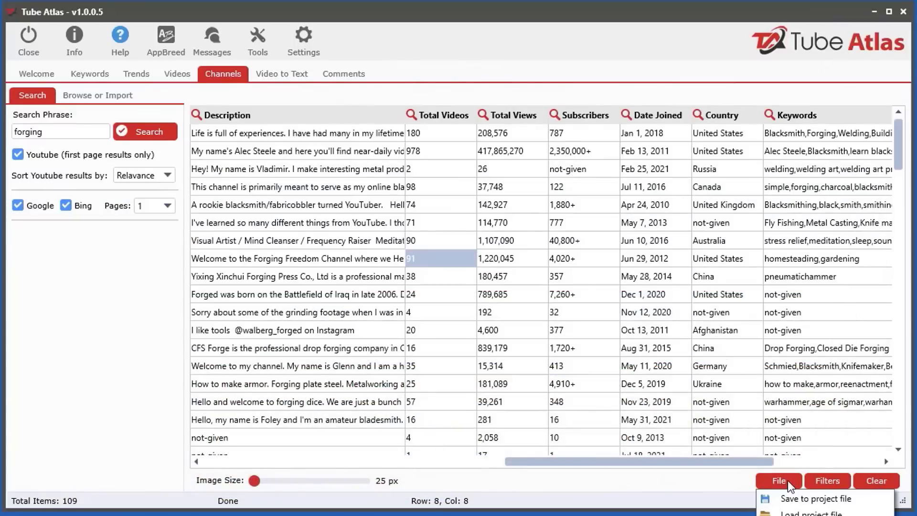
{"action": "left_click", "coordinate": [699, 17]}
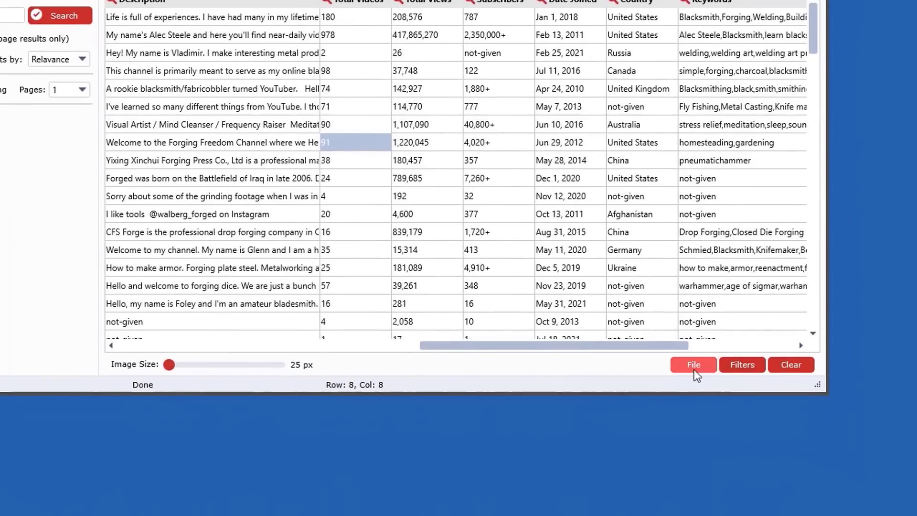
{"action": "left_click", "coordinate": [779, 485]}
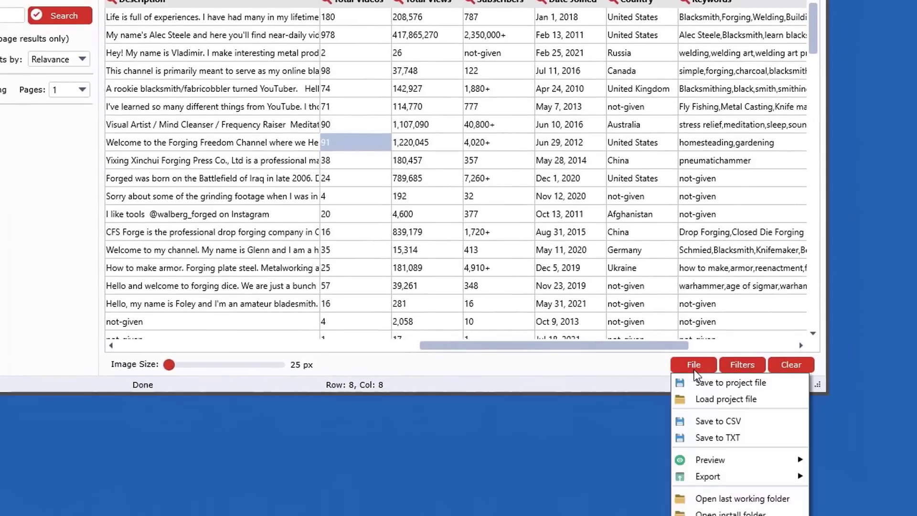
{"action": "mouse_move", "coordinate": [711, 483]}
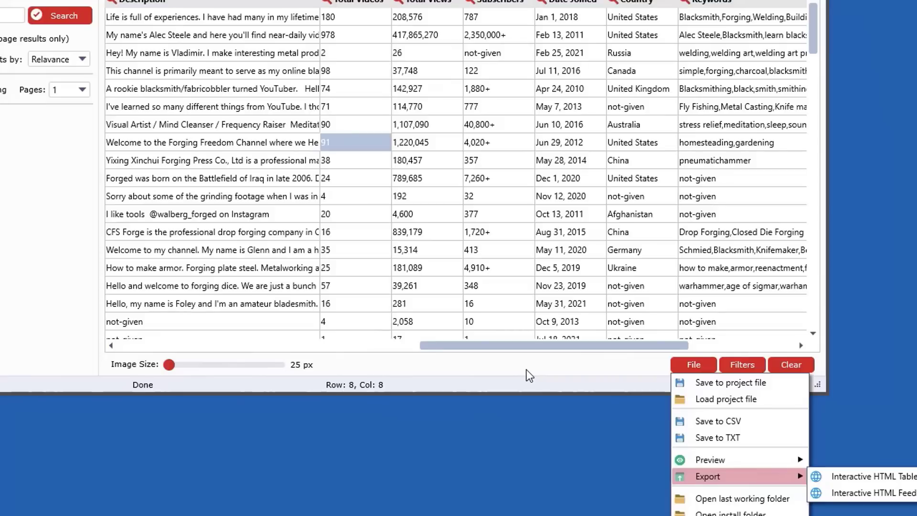
{"action": "left_click", "coordinate": [541, 372]}
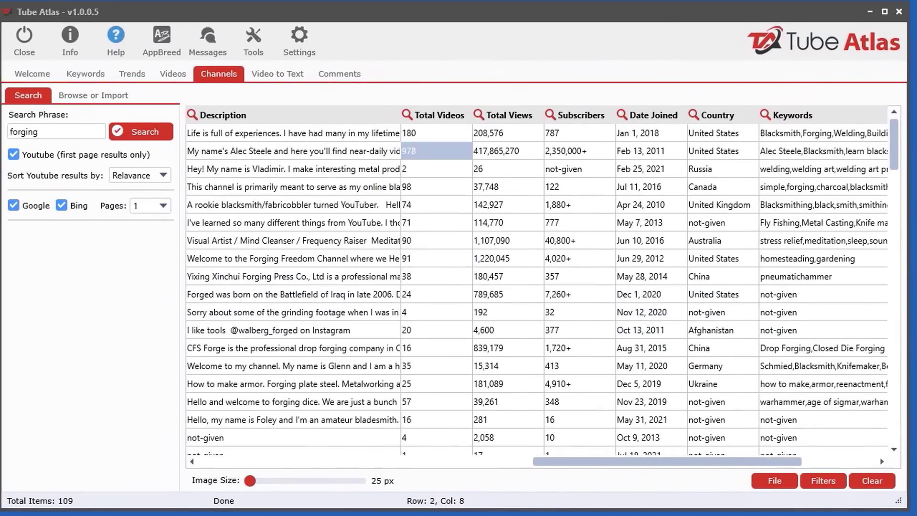
Sort the channel results by total videos, switching to descending and back to ascending order
{"action": "left_click", "coordinate": [434, 112]}
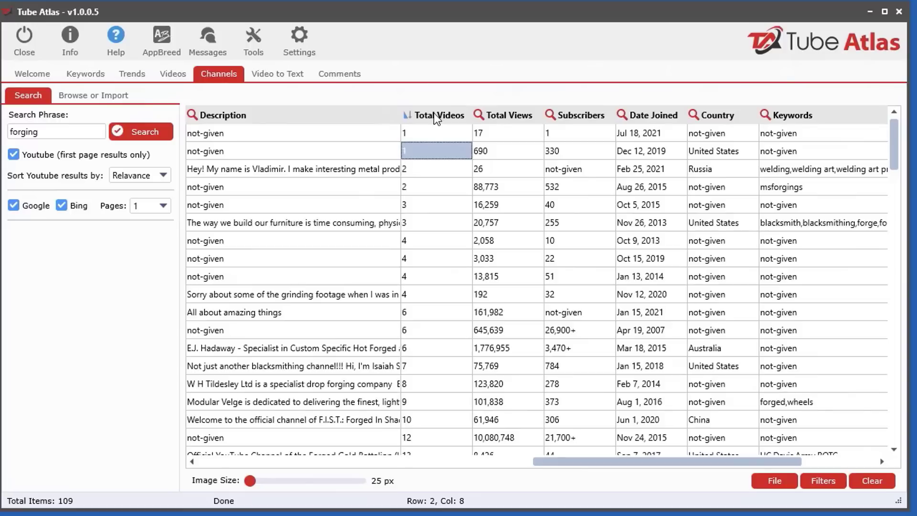
{"action": "left_click", "coordinate": [434, 113]}
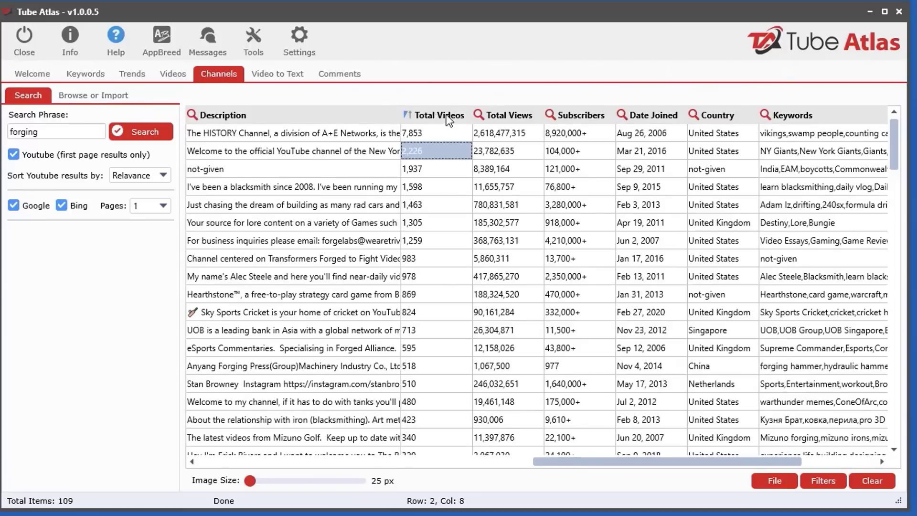
{"action": "left_click", "coordinate": [449, 119]}
Highlight the row of the channel with 28 total videos and examine its title, source and channel link
{"action": "scroll", "coordinate": [436, 231], "scroll_direction": "down", "scroll_amount": 10}
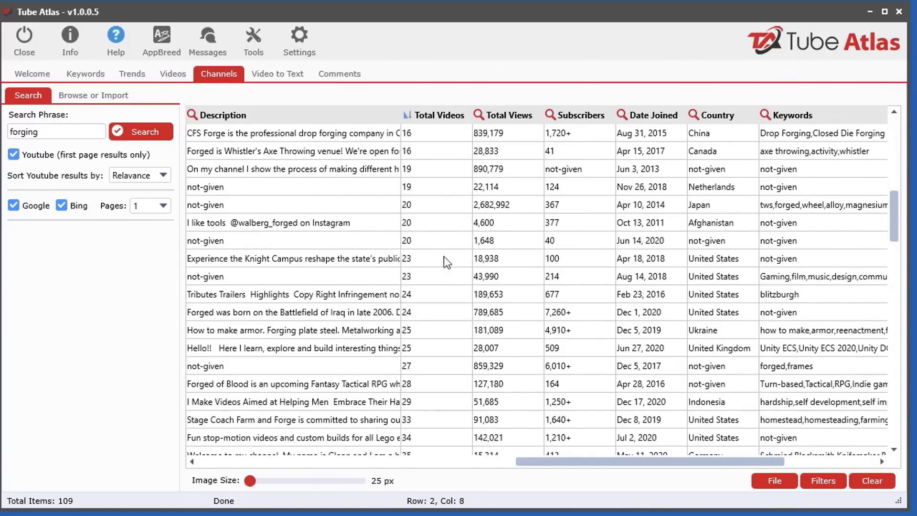
{"action": "scroll", "coordinate": [429, 368], "scroll_direction": "down", "scroll_amount": 2}
{"action": "left_click", "coordinate": [426, 275]}
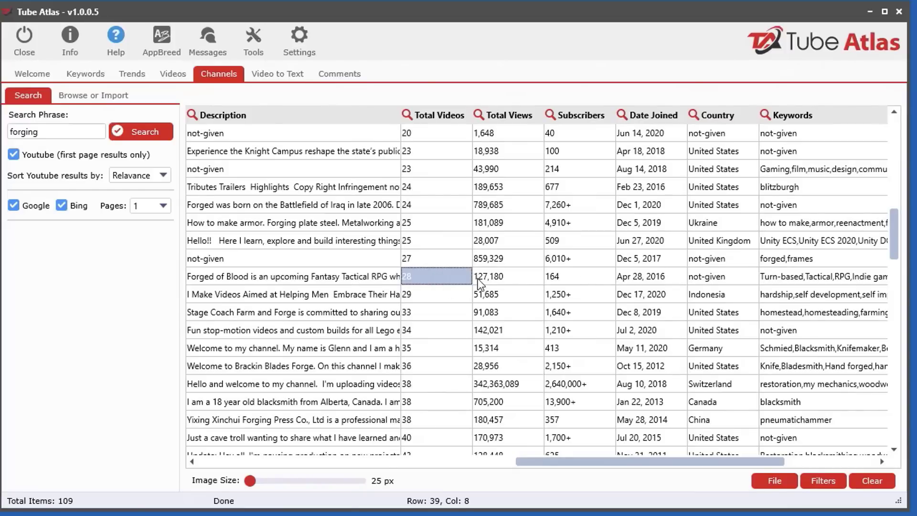
{"action": "left_click", "coordinate": [431, 280]}
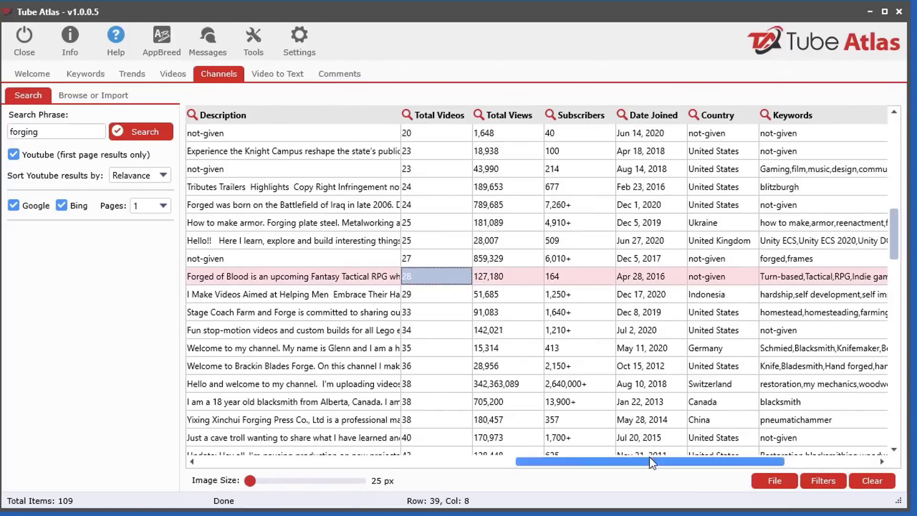
{"action": "left_click_drag", "start_coordinate": [646, 465], "coordinate": [517, 459]}
{"action": "left_click", "coordinate": [192, 275]}
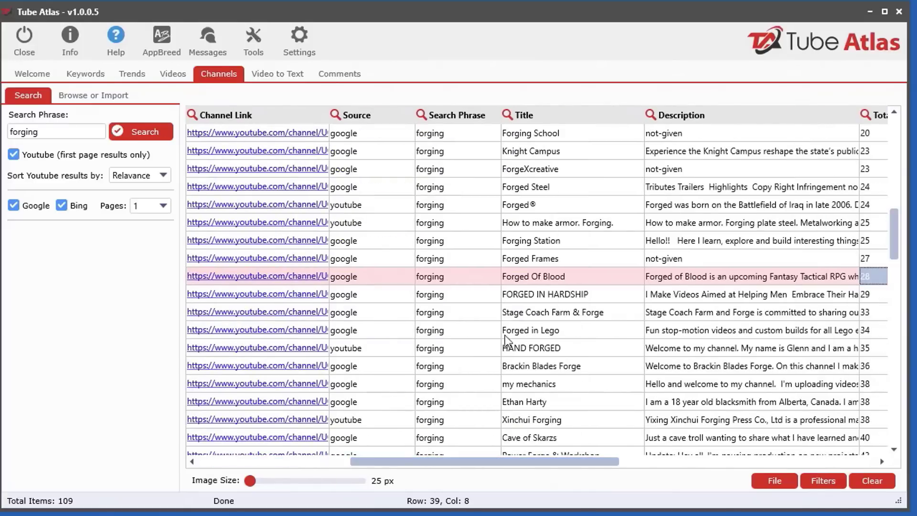
Open the Forged Of Blood channel's videos in the Browse and Extract Tool using Analyze Videos for SELECTED Channel
{"action": "right_click", "coordinate": [491, 279]}
{"action": "mouse_move", "coordinate": [532, 286]}
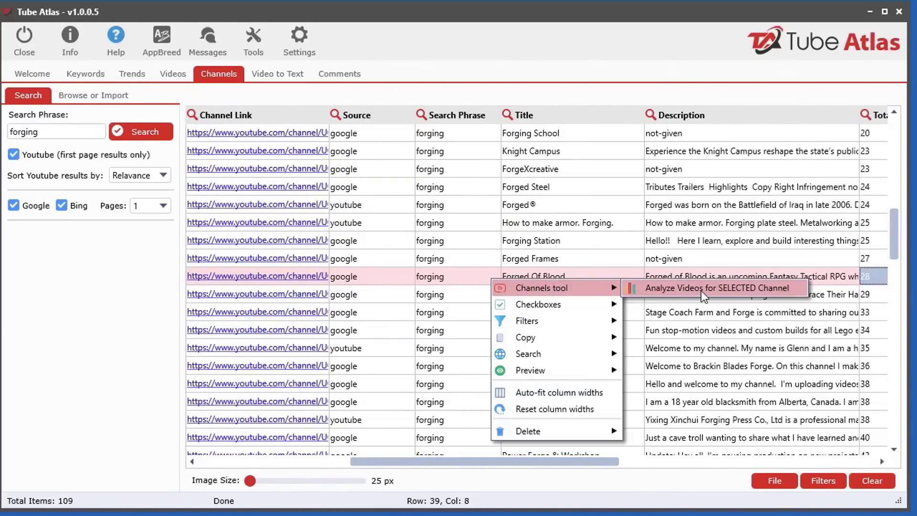
{"action": "left_click", "coordinate": [723, 289]}
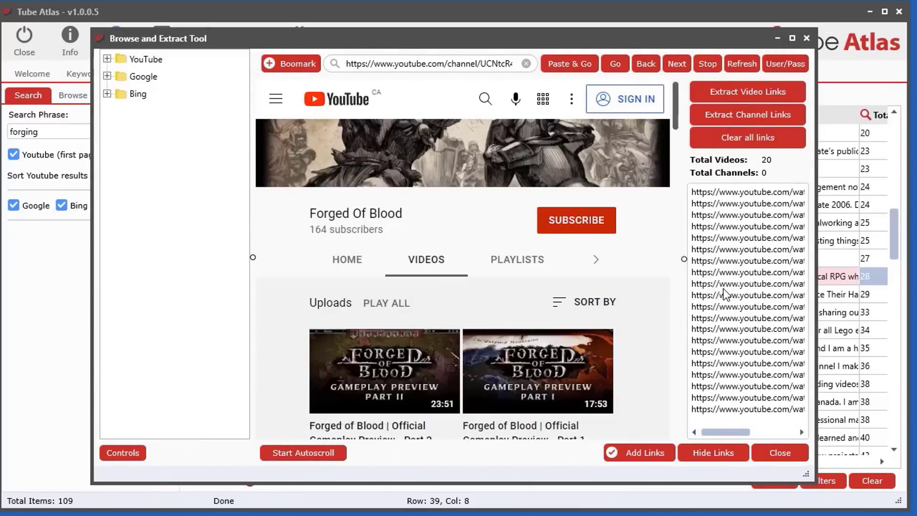
{"action": "left_click_drag", "start_coordinate": [658, 43], "coordinate": [530, 59]}
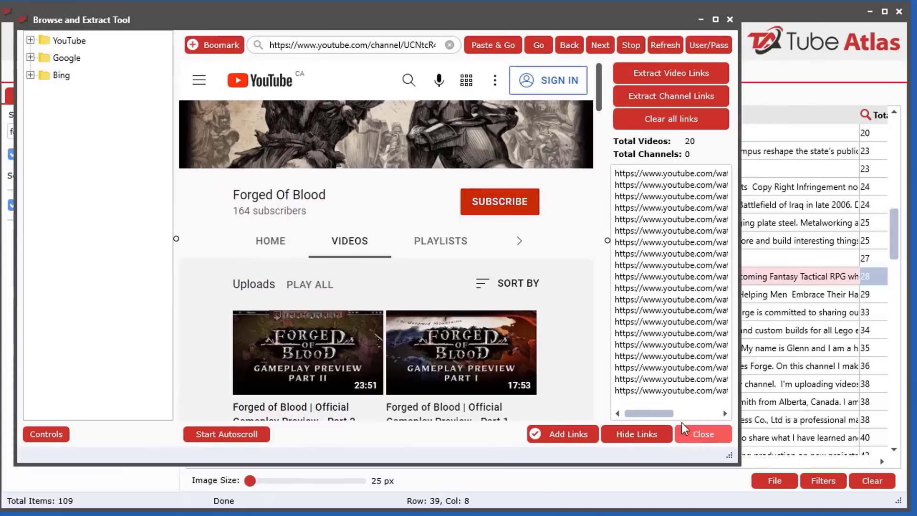
Clear all extracted links and enlarge the Browse and Extract Tool window to show more of the channel page
{"action": "left_click", "coordinate": [669, 118]}
{"action": "left_click", "coordinate": [487, 431]}
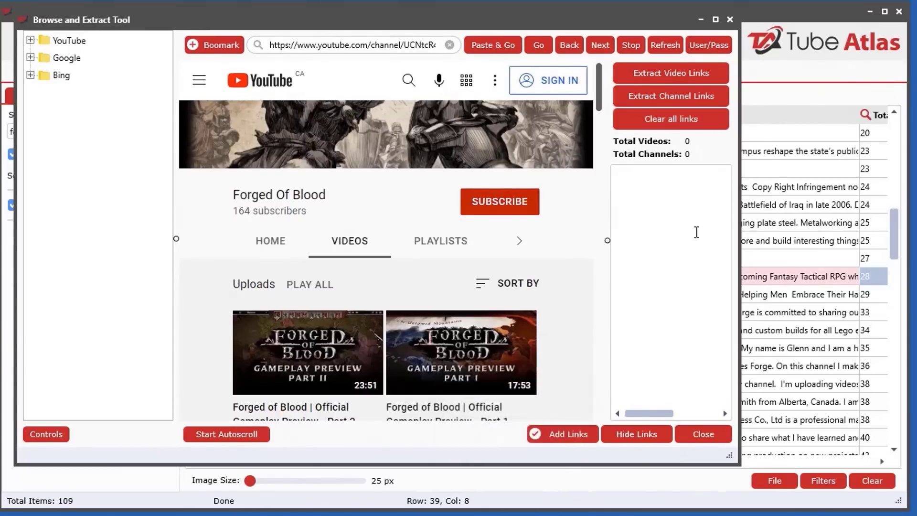
{"action": "left_click_drag", "start_coordinate": [729, 455], "coordinate": [883, 492]}
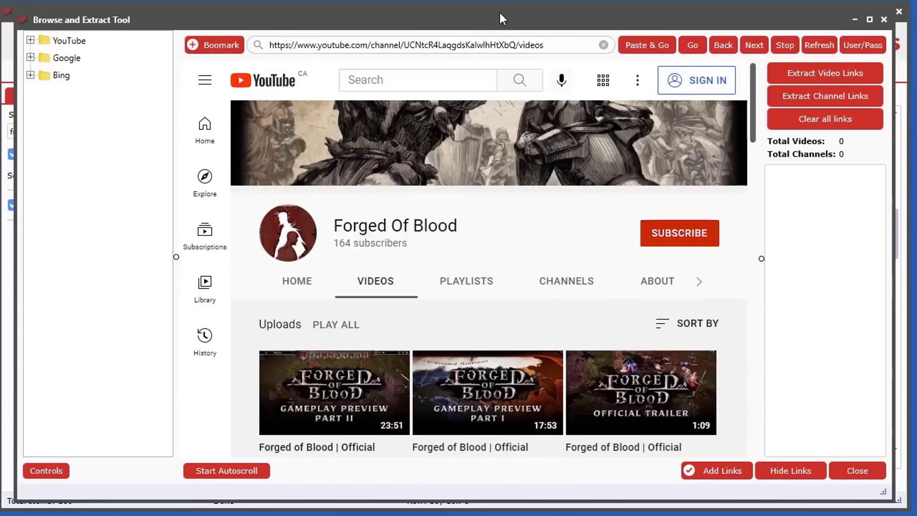
{"action": "left_click_drag", "start_coordinate": [488, 28], "coordinate": [474, 17]}
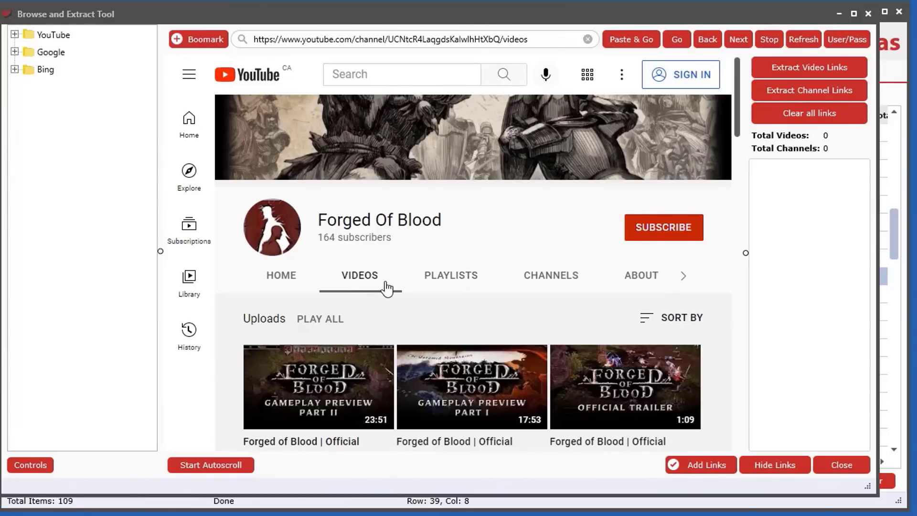
Autoscroll the channel's videos page to load every upload, stop scrolling, and extract the video links
{"action": "left_click", "coordinate": [223, 469]}
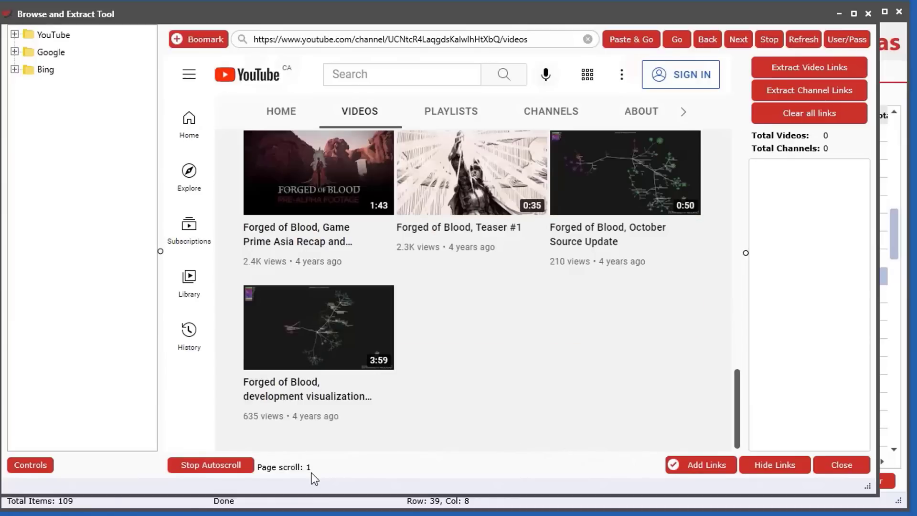
{"action": "left_click", "coordinate": [217, 464]}
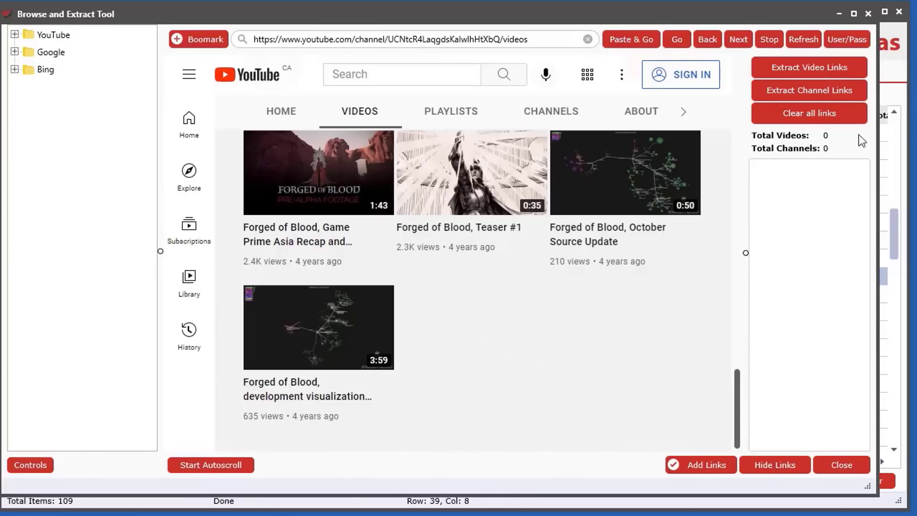
{"action": "left_click", "coordinate": [807, 69]}
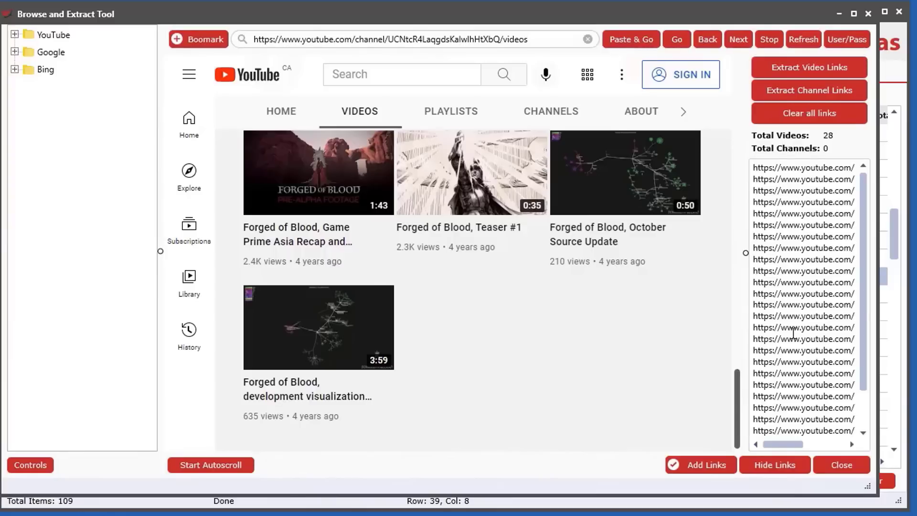
Add the extracted links to the Videos Tool, close the browser, and analyze the imported videos
{"action": "left_click", "coordinate": [702, 464]}
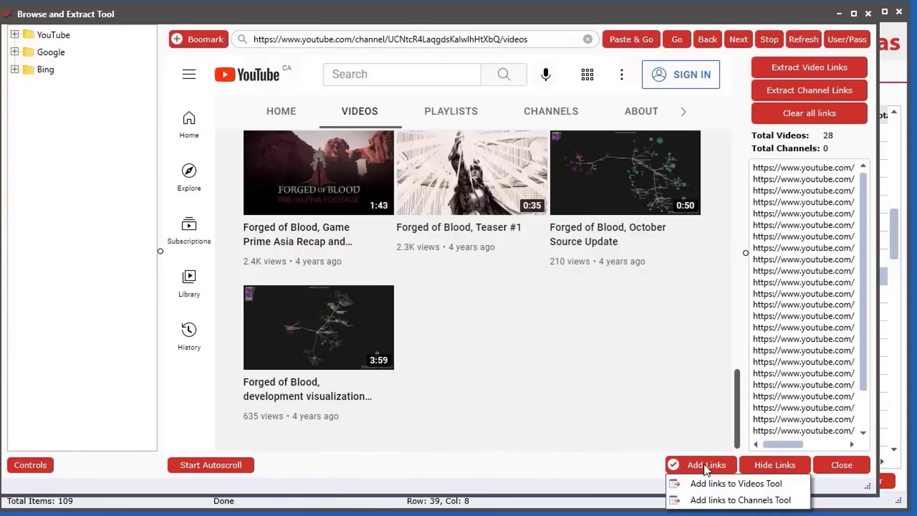
{"action": "left_click", "coordinate": [756, 482]}
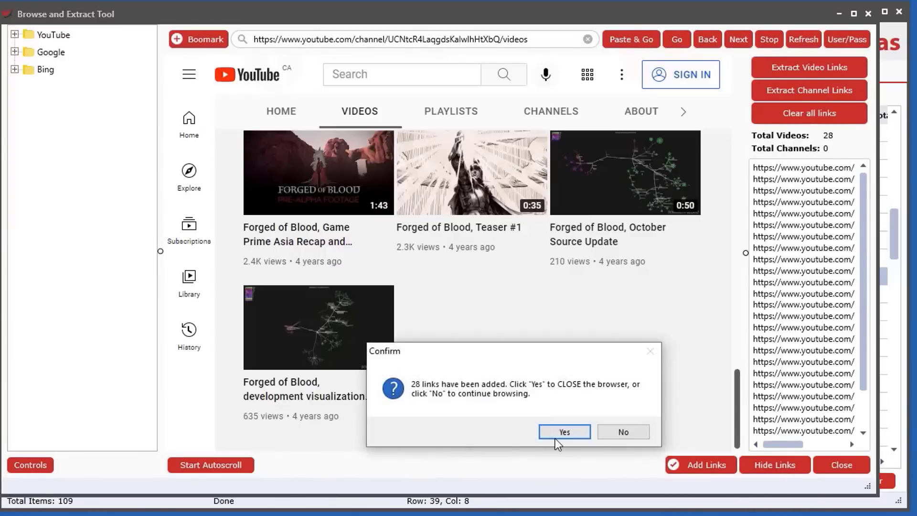
{"action": "left_click", "coordinate": [556, 434]}
{"action": "left_click", "coordinate": [42, 119]}
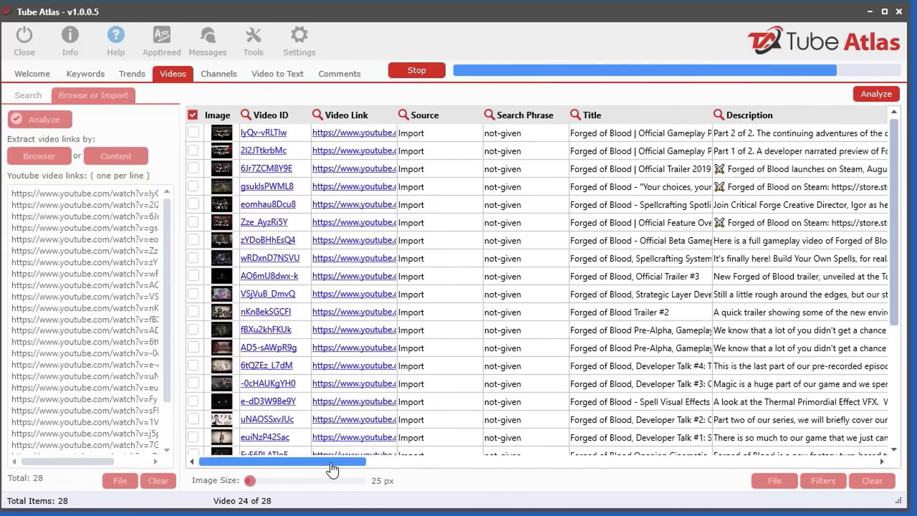
Look through the analyzed Forged of Blood videos, checking titles, descriptions, views, likes and ratings
{"action": "left_click_drag", "start_coordinate": [332, 468], "coordinate": [533, 491]}
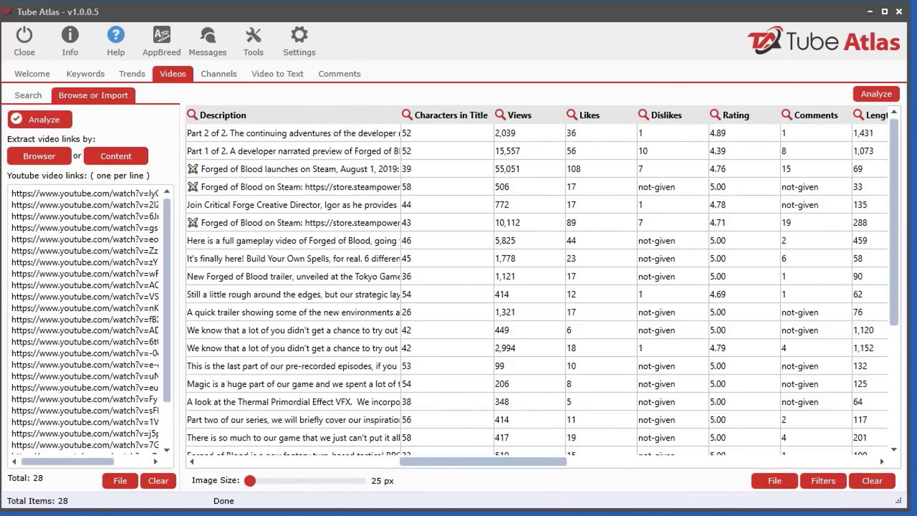
{"action": "left_click_drag", "start_coordinate": [468, 461], "coordinate": [427, 470]}
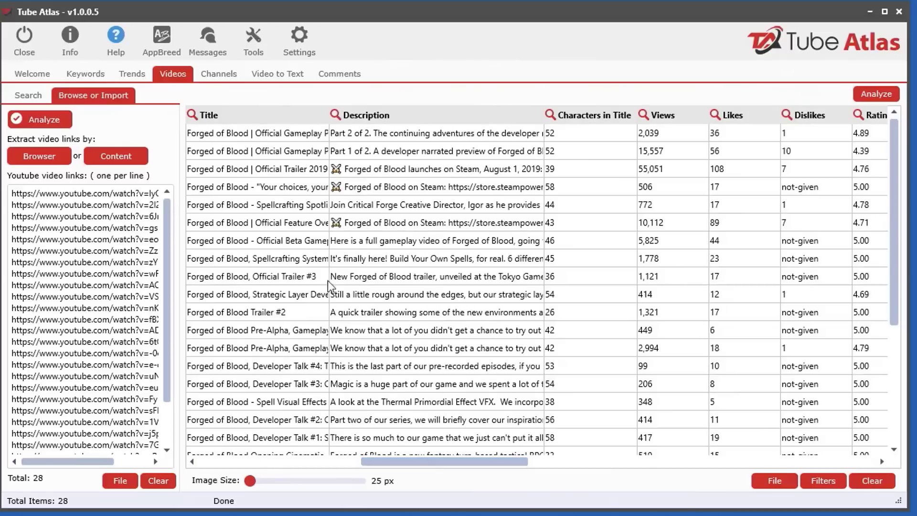
{"action": "scroll", "coordinate": [572, 359], "scroll_direction": "down", "scroll_amount": 4}
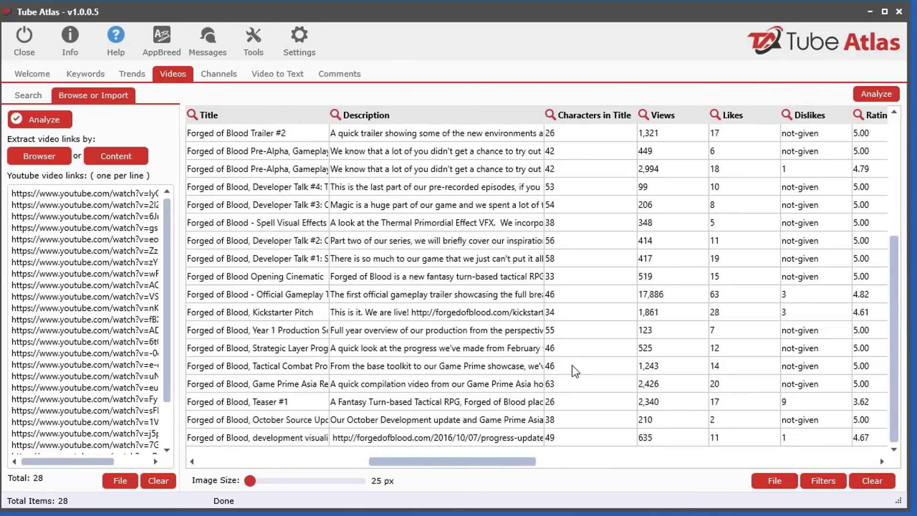
{"action": "scroll", "coordinate": [572, 369], "scroll_direction": "up", "scroll_amount": 4}
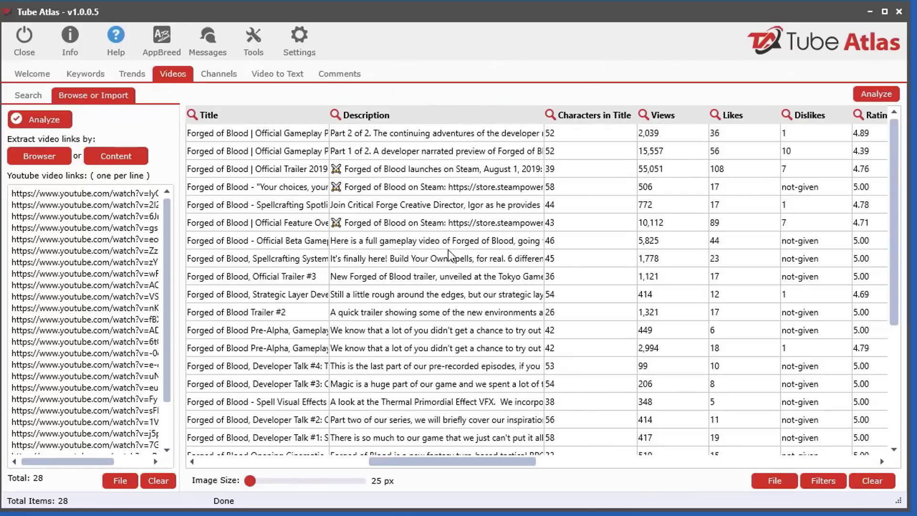
Return to the channel results and look over the file options for saving, previewing and exporting them
{"action": "left_click", "coordinate": [206, 78]}
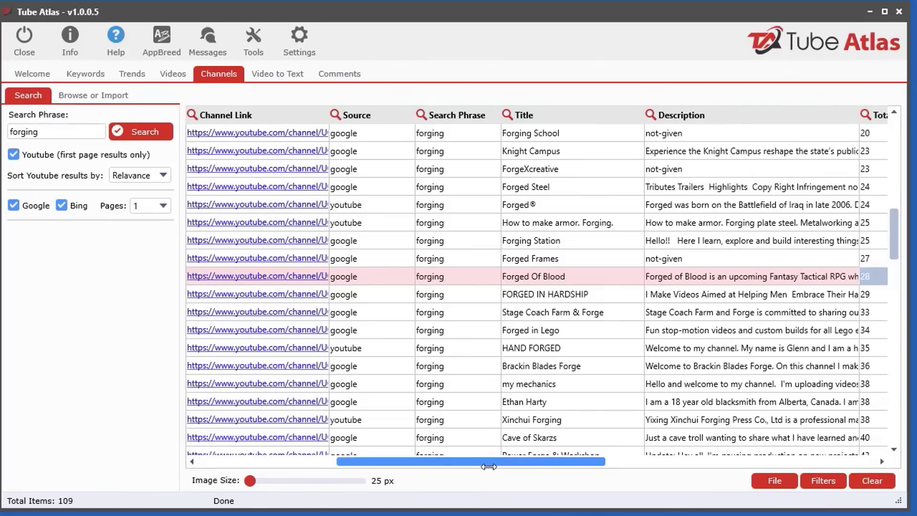
{"action": "left_click_drag", "start_coordinate": [488, 467], "coordinate": [351, 466]}
{"action": "left_click", "coordinate": [193, 276]}
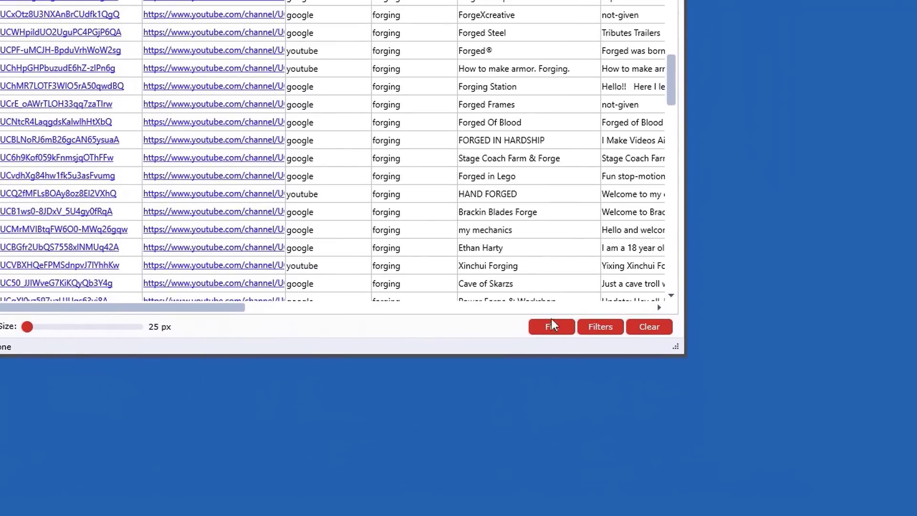
{"action": "left_click", "coordinate": [552, 325]}
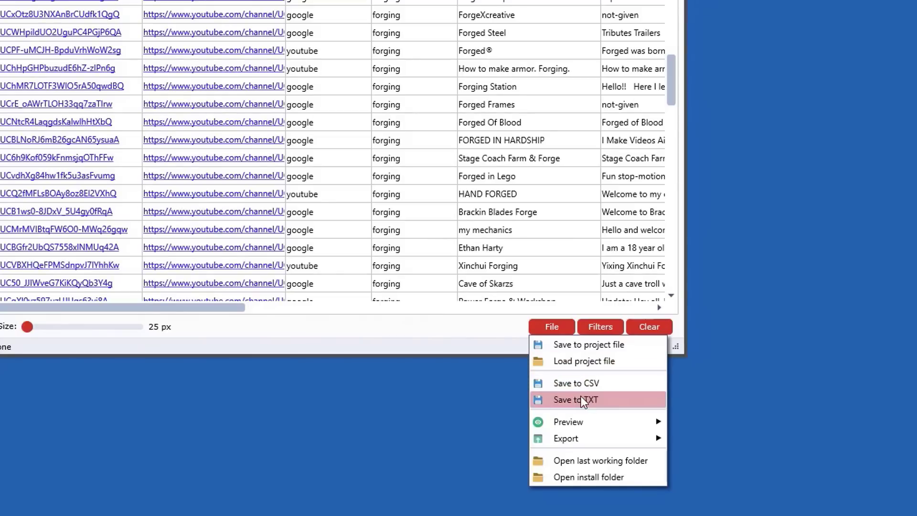
{"action": "mouse_move", "coordinate": [564, 444]}
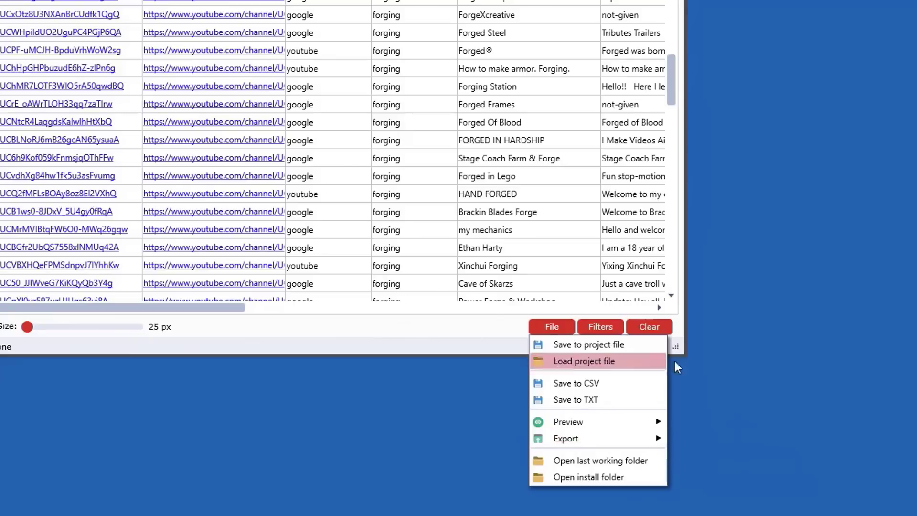
{"action": "left_click", "coordinate": [642, 101]}
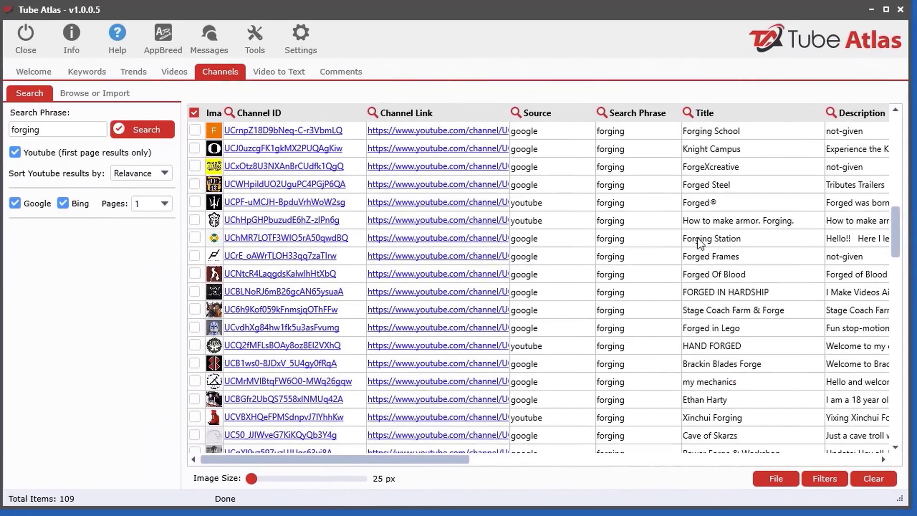
Examine the channel results' statistics, countries, keywords and external links
{"action": "left_click_drag", "start_coordinate": [371, 463], "coordinate": [807, 467]}
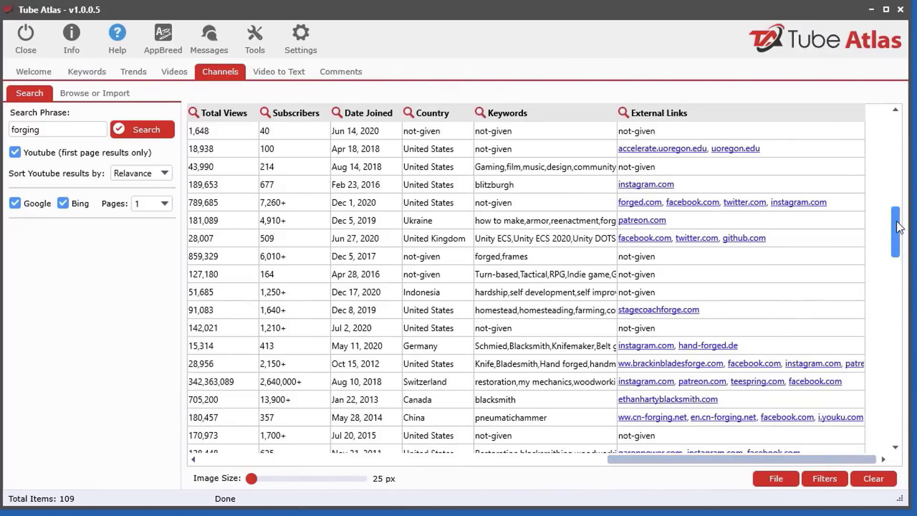
{"action": "left_click_drag", "start_coordinate": [896, 221], "coordinate": [896, 143]}
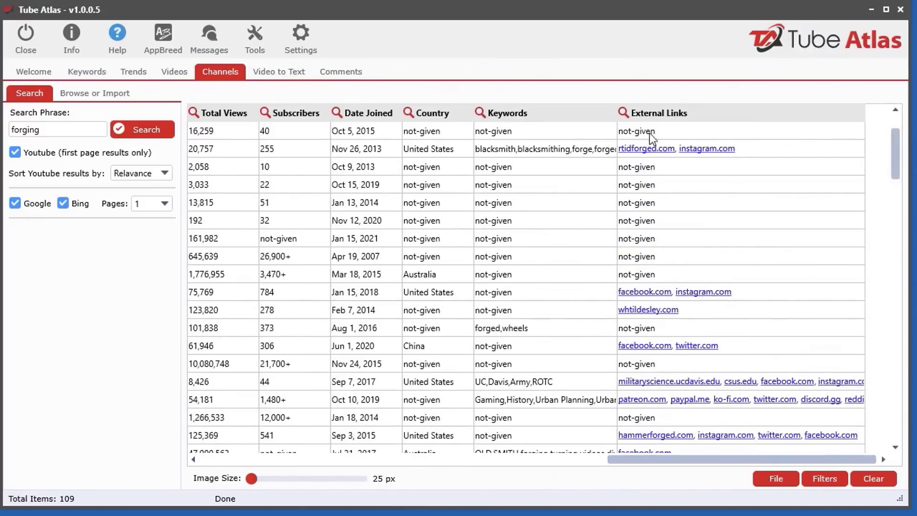
{"action": "scroll", "coordinate": [849, 259], "scroll_direction": "down", "scroll_amount": 1}
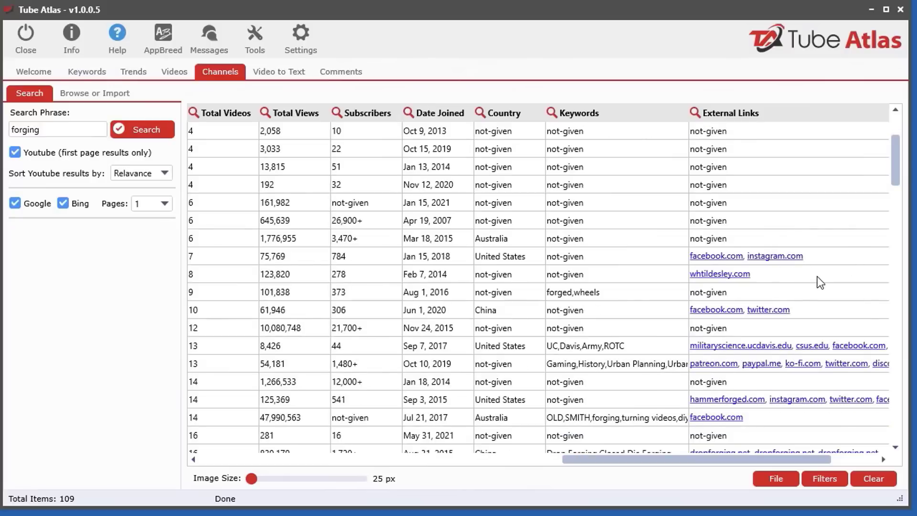
{"action": "scroll", "coordinate": [820, 282], "scroll_direction": "down", "scroll_amount": 1}
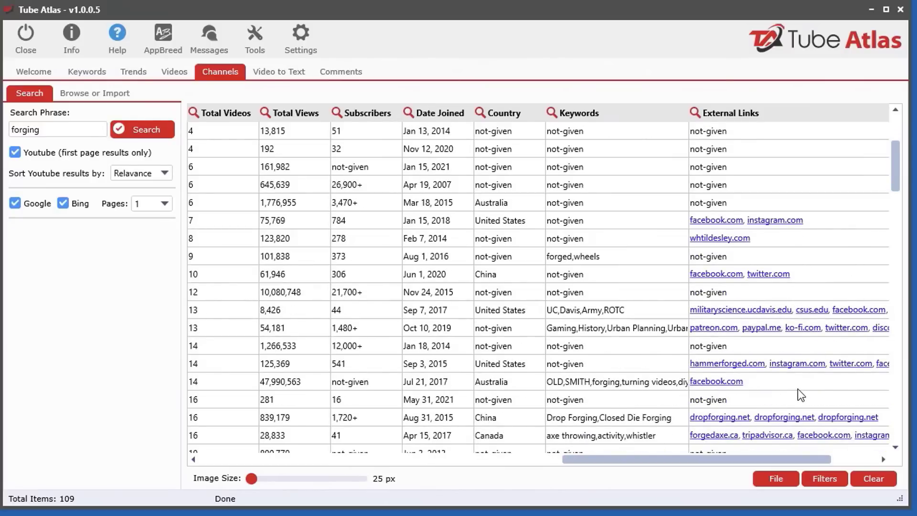
{"action": "scroll", "coordinate": [795, 397], "scroll_direction": "down", "scroll_amount": 3}
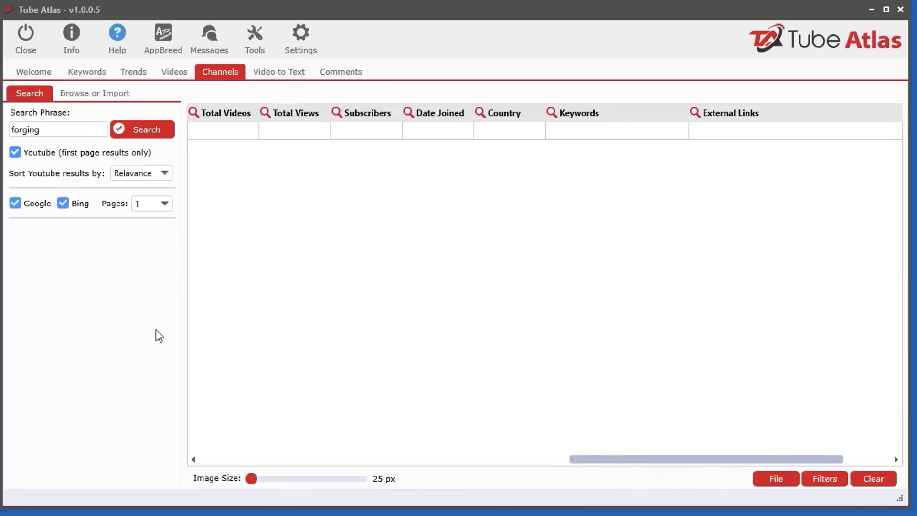
Open the built-in browser for extracting channel links from the Channels import options
{"action": "left_click", "coordinate": [94, 94]}
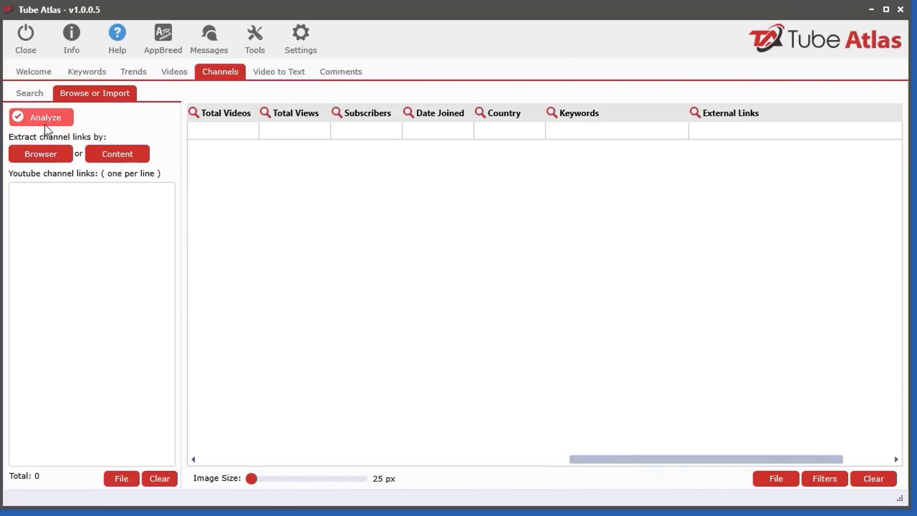
{"action": "left_click", "coordinate": [32, 95]}
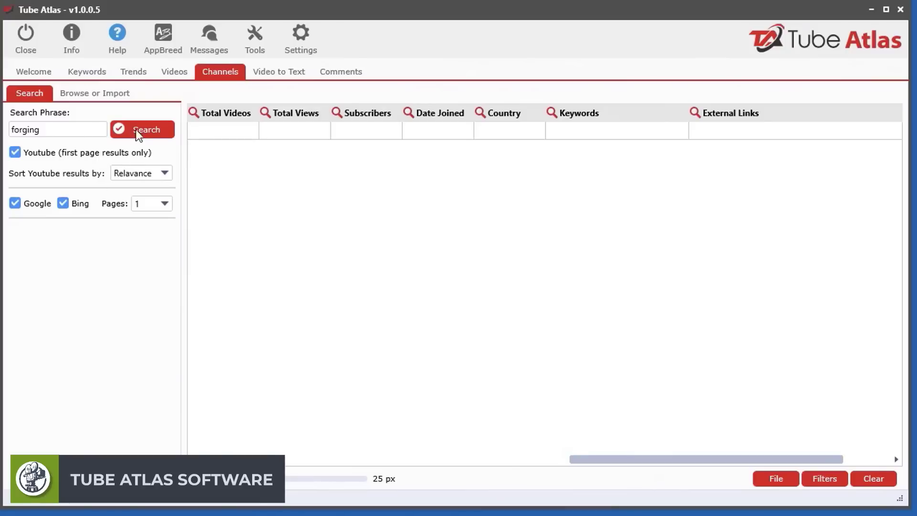
{"action": "left_click", "coordinate": [83, 98]}
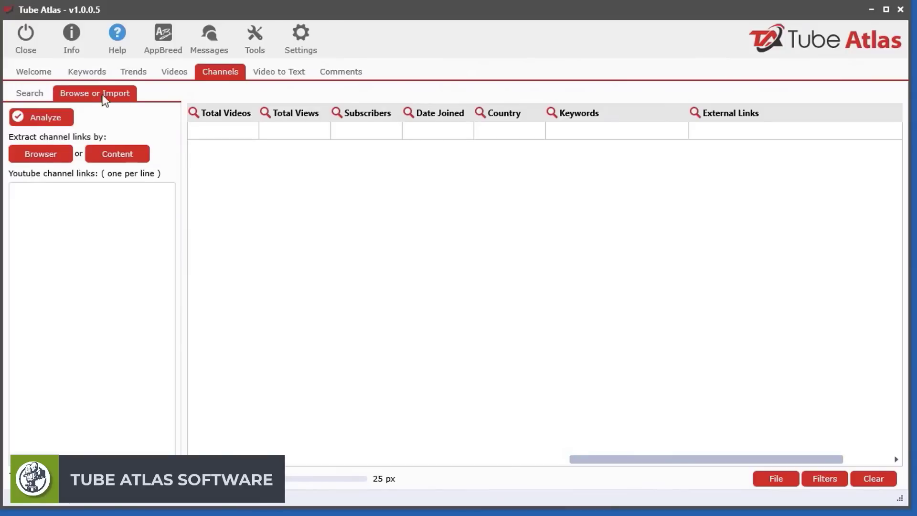
{"action": "left_click", "coordinate": [48, 156]}
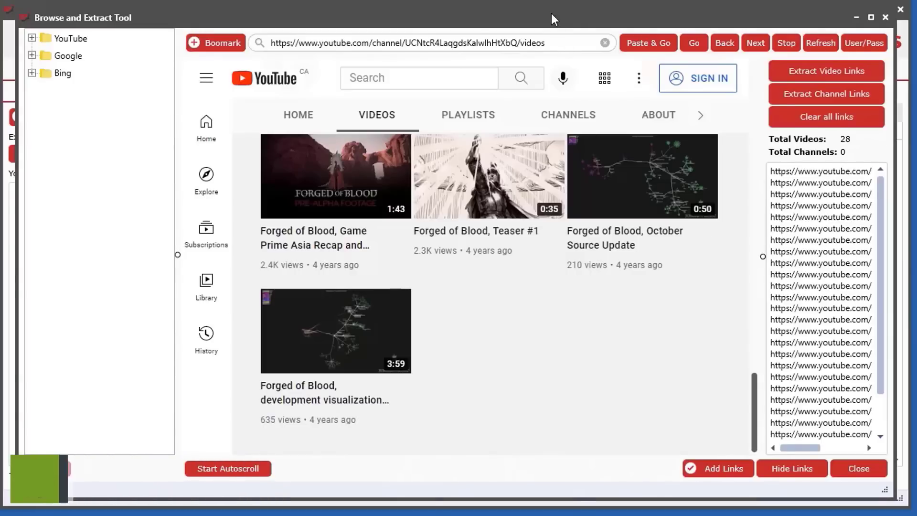
{"action": "left_click_drag", "start_coordinate": [551, 15], "coordinate": [539, 16]}
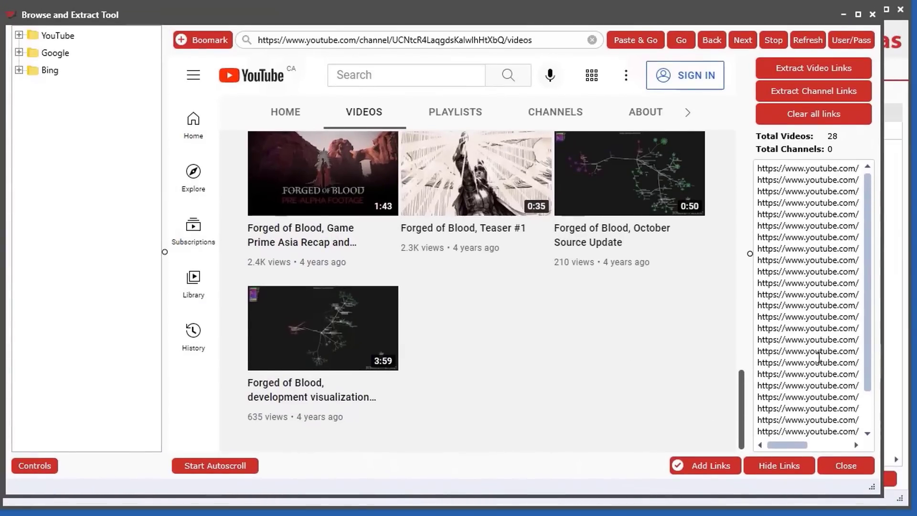
Clear all previously extracted video links and enlarge the Browse and Extract Tool window
{"action": "left_click", "coordinate": [802, 120]}
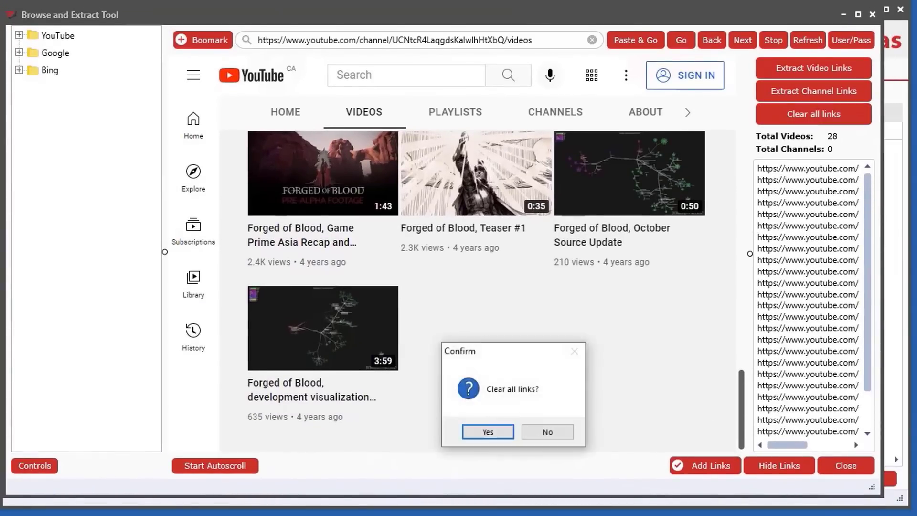
{"action": "left_click", "coordinate": [480, 431]}
{"action": "left_click_drag", "start_coordinate": [874, 488], "coordinate": [904, 507]}
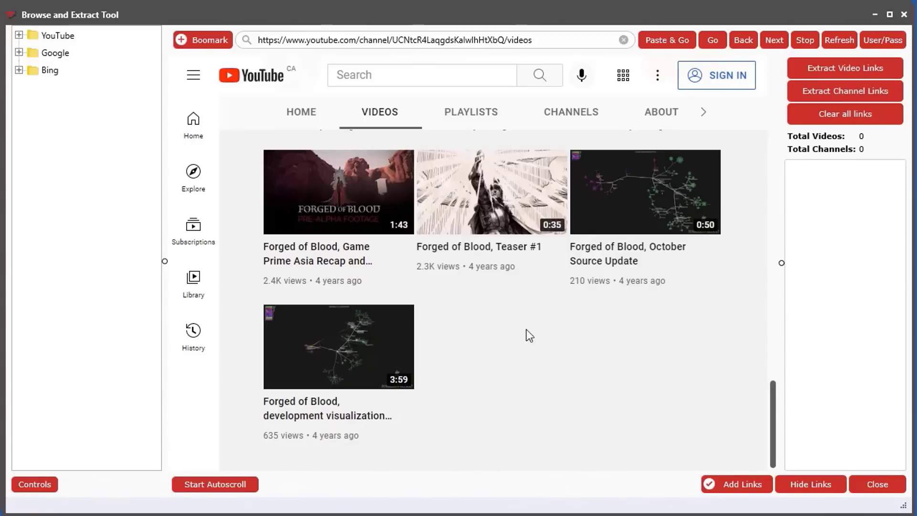
Search YouTube for "forging" in the built-in browser and filter the results to the Channel type
{"action": "left_click_drag", "start_coordinate": [772, 440], "coordinate": [784, 98]}
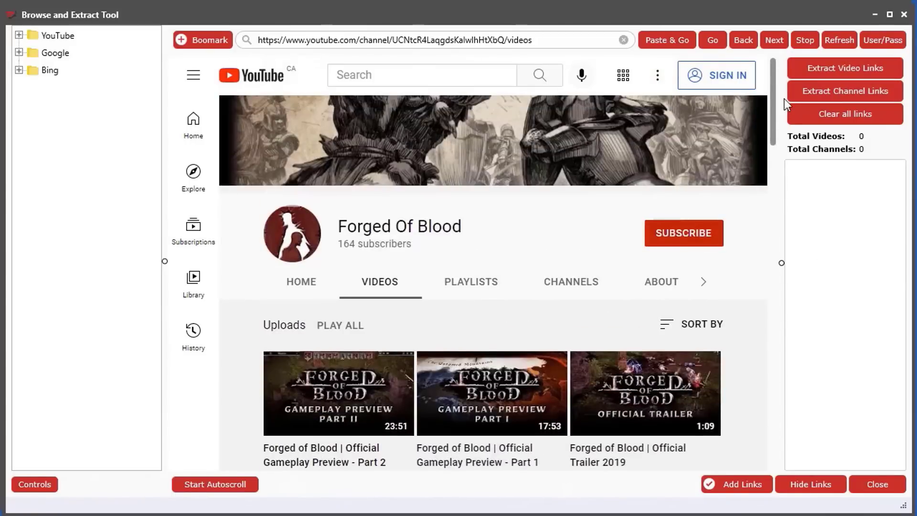
{"action": "left_click", "coordinate": [418, 73]}
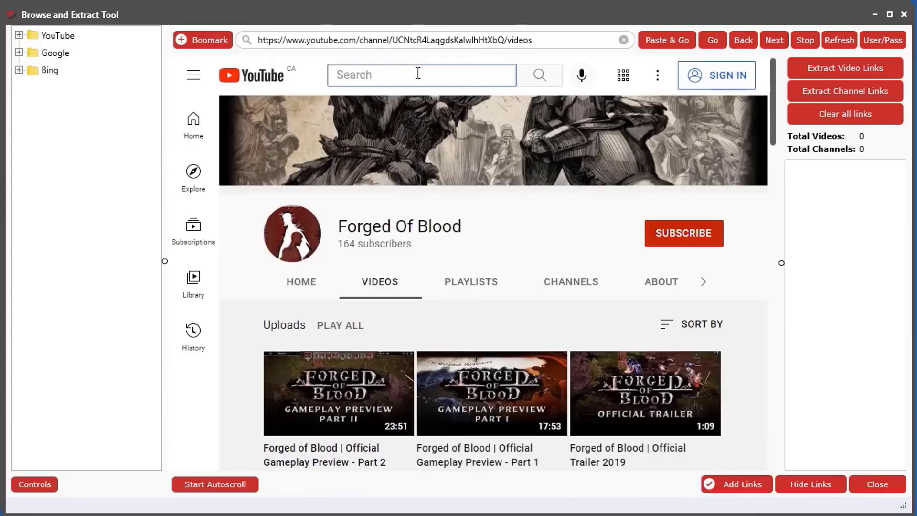
{"action": "type", "text": "forging"}
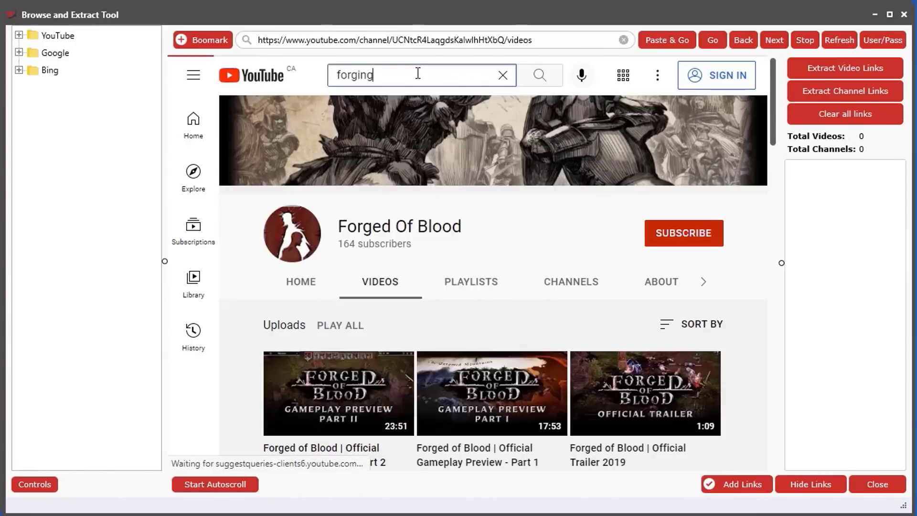
{"action": "key", "text": "Return"}
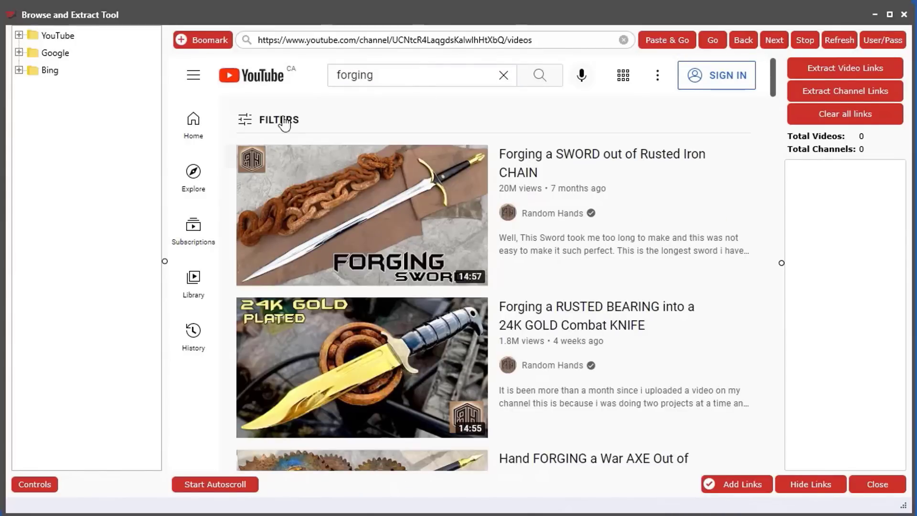
{"action": "left_click", "coordinate": [250, 125]}
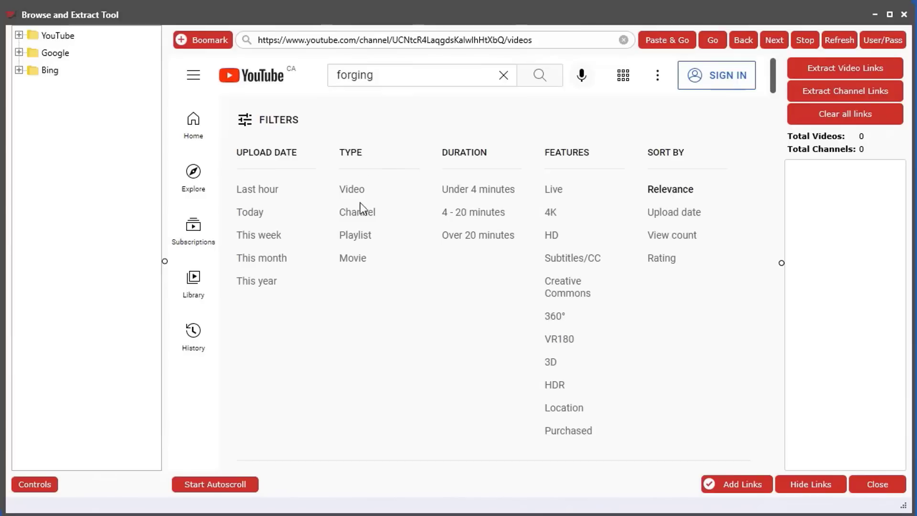
{"action": "left_click", "coordinate": [361, 217]}
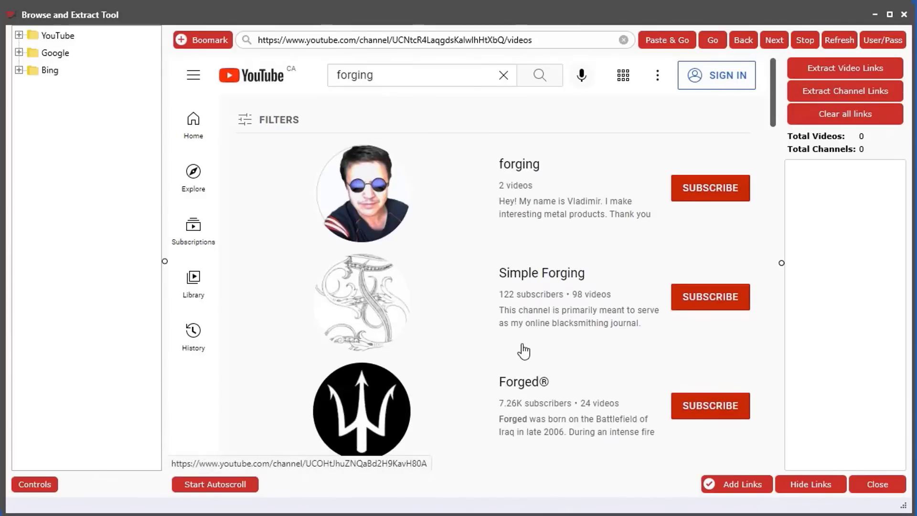
Sort the forging channel results by view count and check the active filters
{"action": "left_click", "coordinate": [259, 124]}
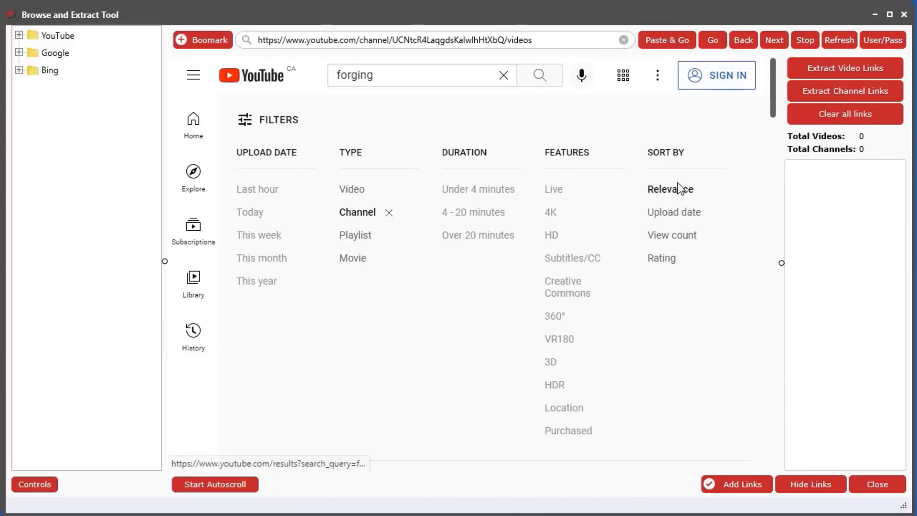
{"action": "left_click", "coordinate": [672, 237]}
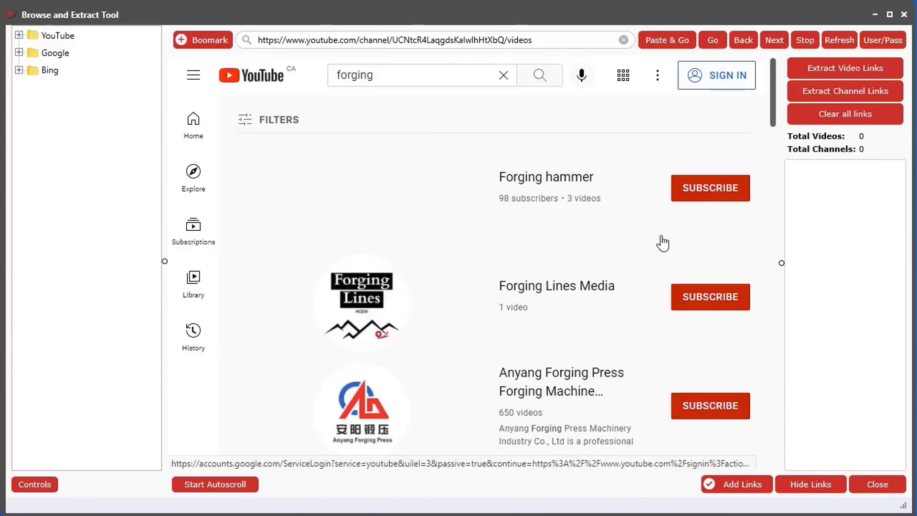
{"action": "left_click", "coordinate": [244, 125]}
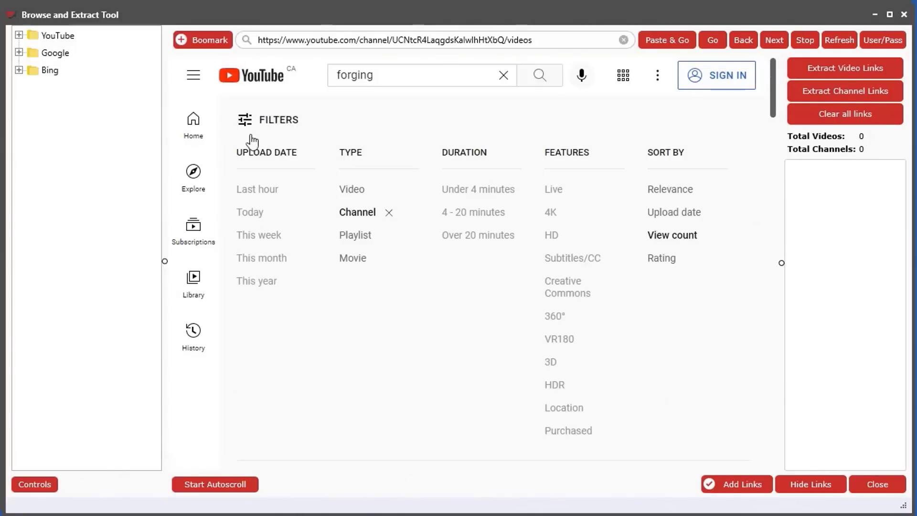
{"action": "left_click", "coordinate": [276, 121]}
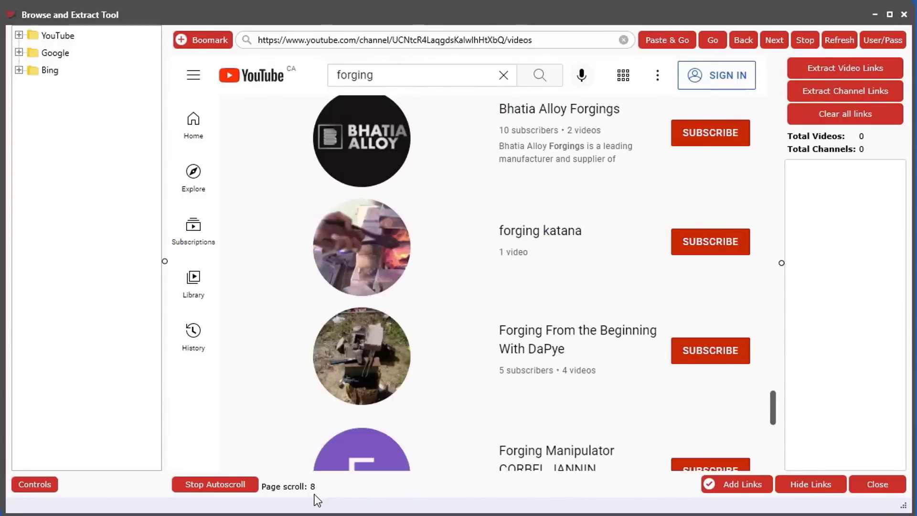
Autoscroll through the channel results to load more, stop the scrolling, and extract the channel links
{"action": "left_click", "coordinate": [231, 484]}
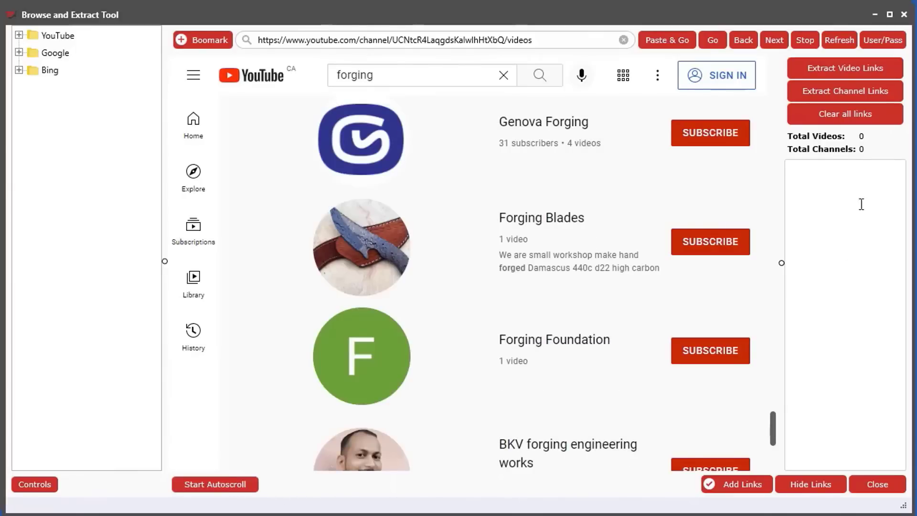
{"action": "left_click", "coordinate": [837, 91]}
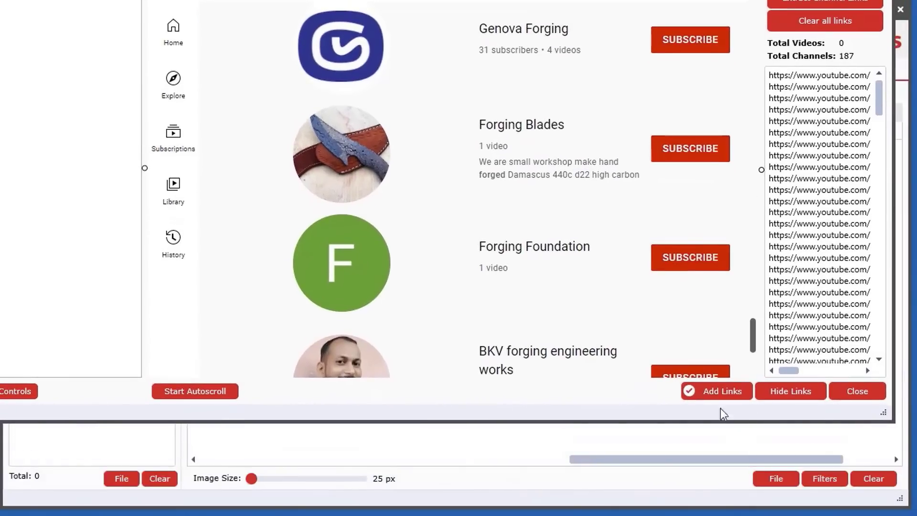
Add the extracted links to the Channels Tool and close the built-in browser
{"action": "left_click", "coordinate": [731, 486]}
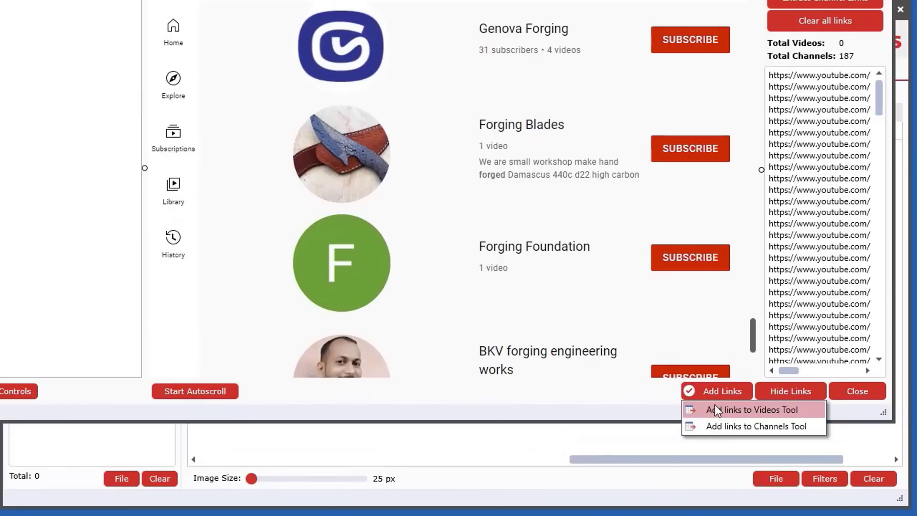
{"action": "left_click", "coordinate": [761, 425]}
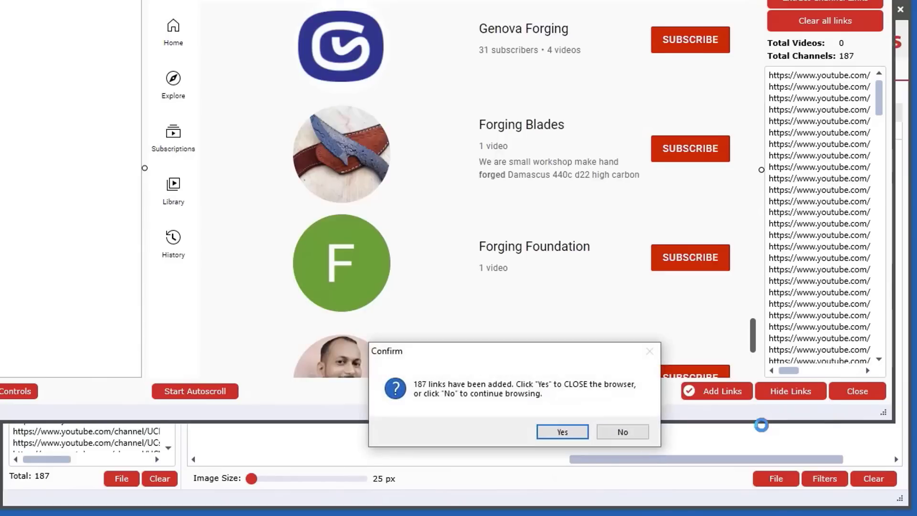
{"action": "left_click_drag", "start_coordinate": [523, 356], "coordinate": [500, 308]}
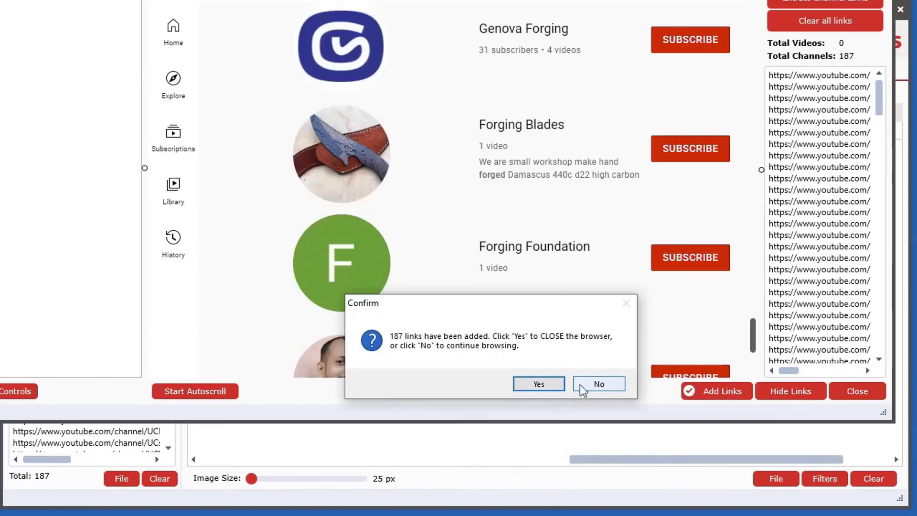
{"action": "left_click", "coordinate": [545, 384]}
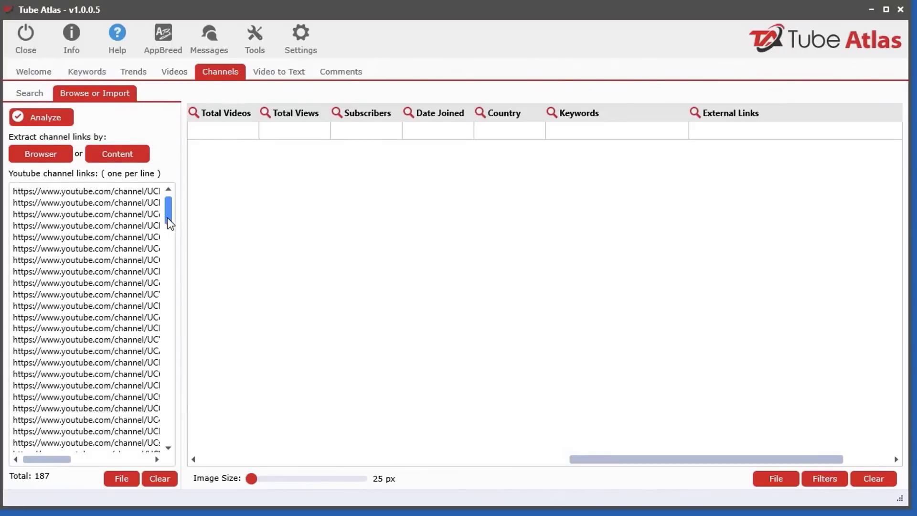
Analyze the imported channel links and look over the channel data columns as they fill in
{"action": "mouse_move", "coordinate": [168, 215]}
{"action": "left_mouse_down"}
{"action": "mouse_move", "coordinate": [168, 340]}
{"action": "mouse_move", "coordinate": [182, 217]}
{"action": "left_mouse_up"}
{"action": "left_click", "coordinate": [41, 119]}
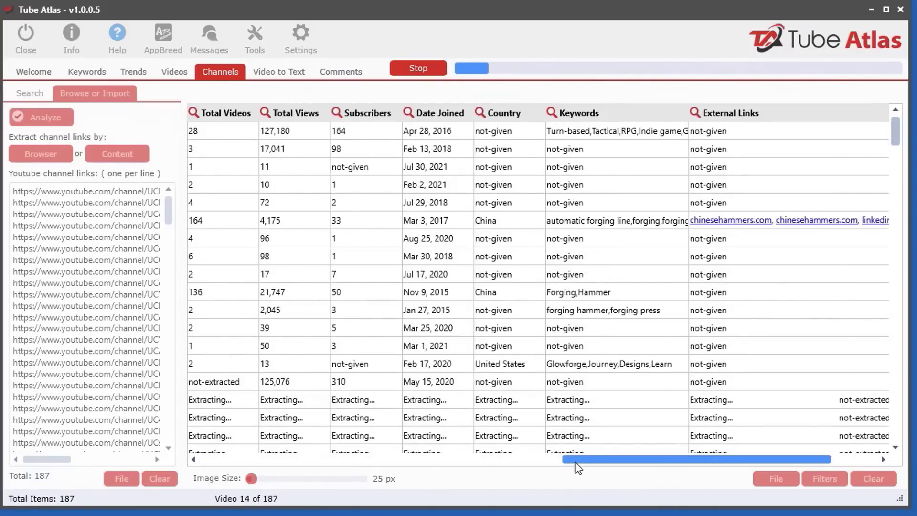
{"action": "left_click_drag", "start_coordinate": [578, 462], "coordinate": [217, 473]}
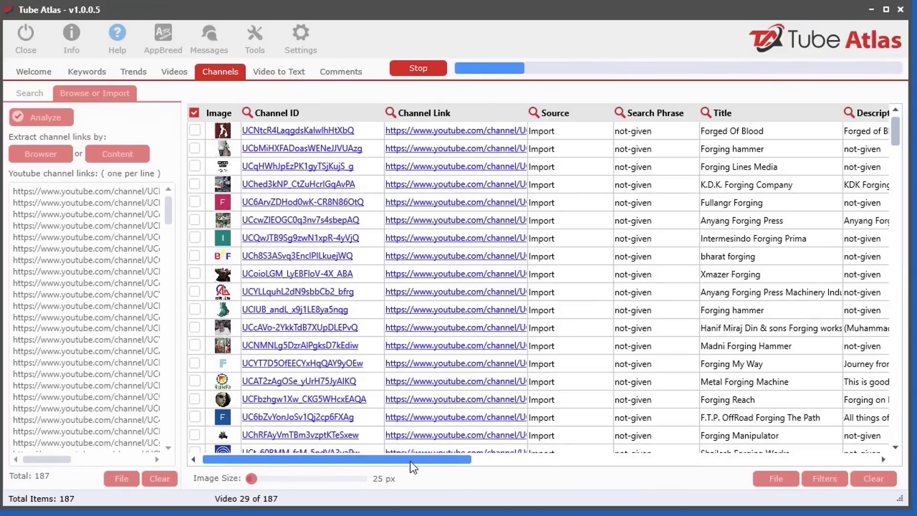
{"action": "left_click", "coordinate": [522, 465]}
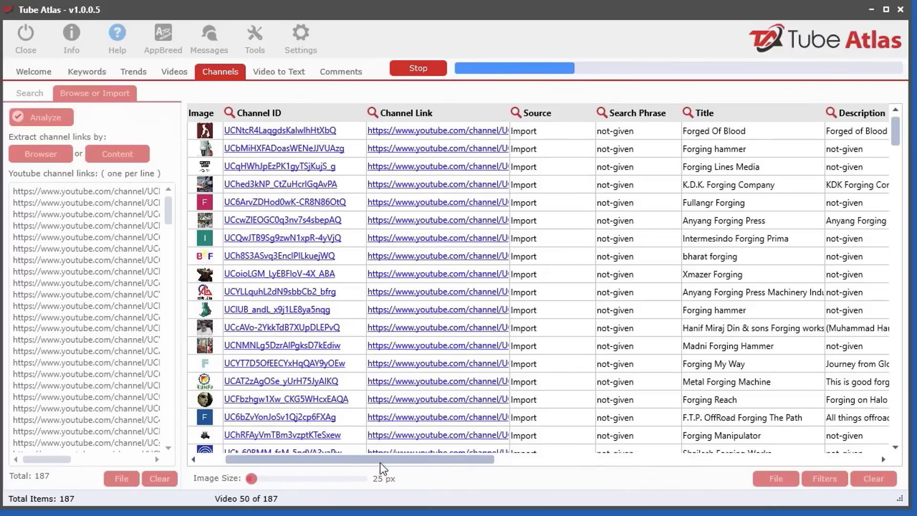
{"action": "left_click_drag", "start_coordinate": [379, 461], "coordinate": [626, 470]}
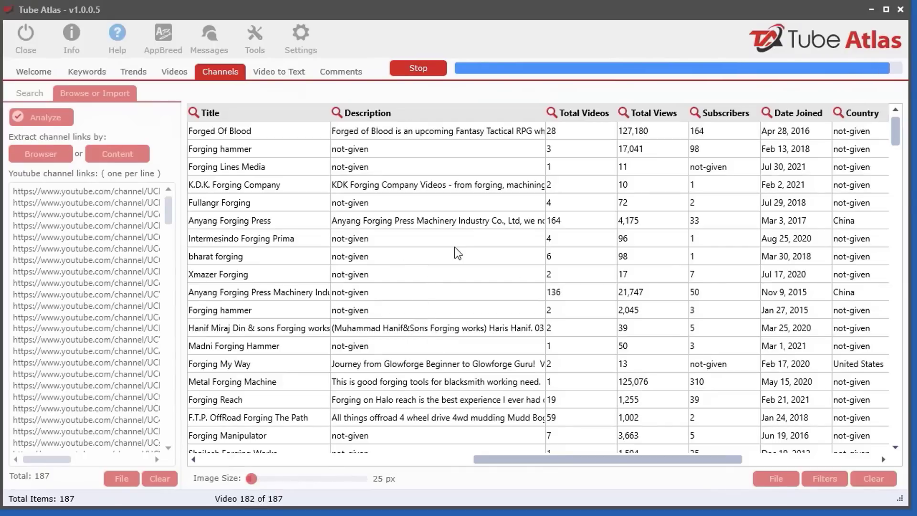
Review the options for the number of download threads in the settings and apply 5
{"action": "left_click", "coordinate": [291, 45]}
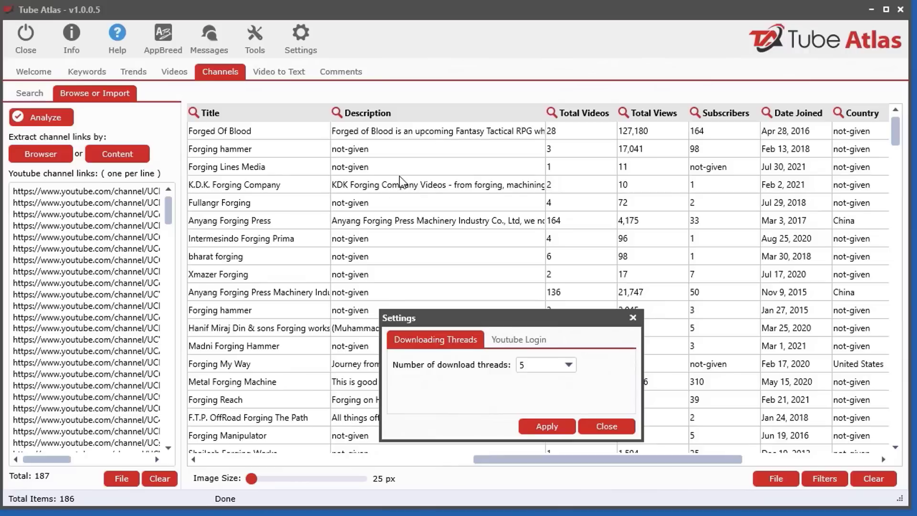
{"action": "left_click", "coordinate": [546, 359]}
{"action": "mouse_move", "coordinate": [569, 414]}
{"action": "left_mouse_down"}
{"action": "mouse_move", "coordinate": [568, 464]}
{"action": "mouse_move", "coordinate": [565, 426]}
{"action": "left_mouse_up"}
{"action": "left_click", "coordinate": [602, 383]}
{"action": "left_click_drag", "start_coordinate": [531, 320], "coordinate": [509, 223]}
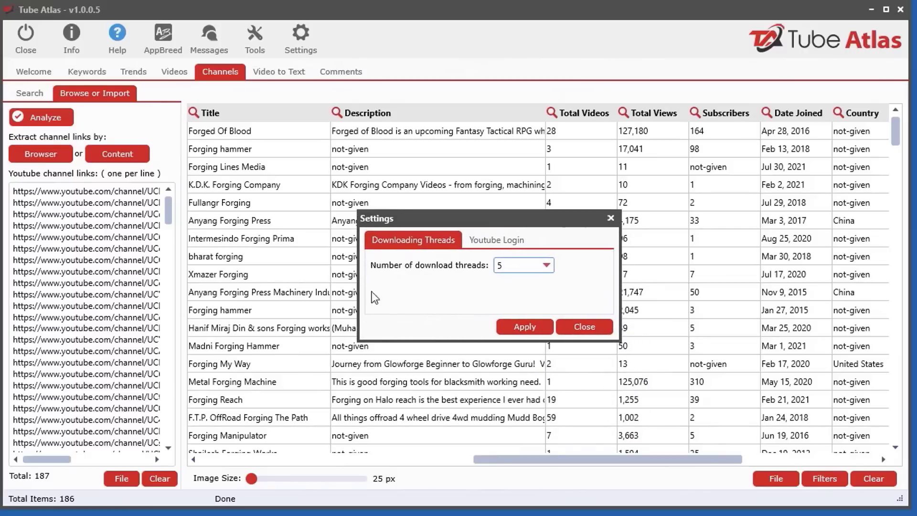
{"action": "left_click", "coordinate": [546, 265]}
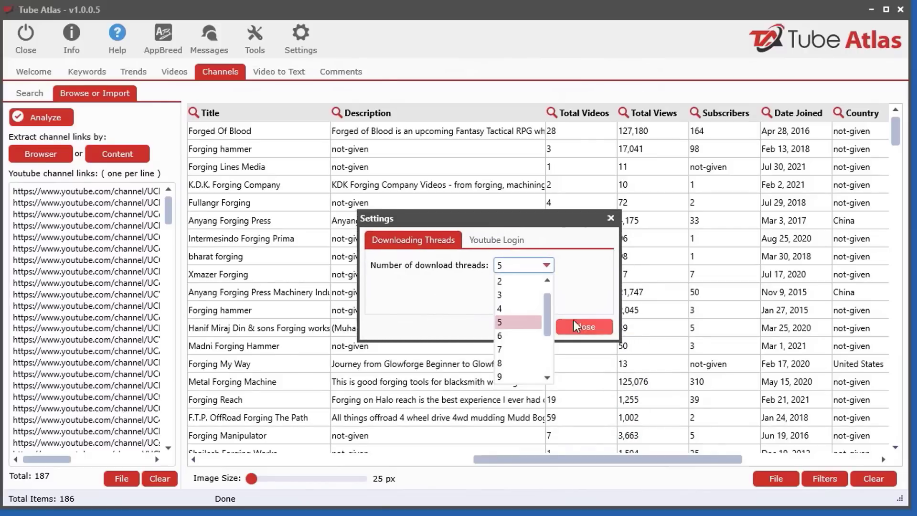
{"action": "left_click", "coordinate": [437, 290]}
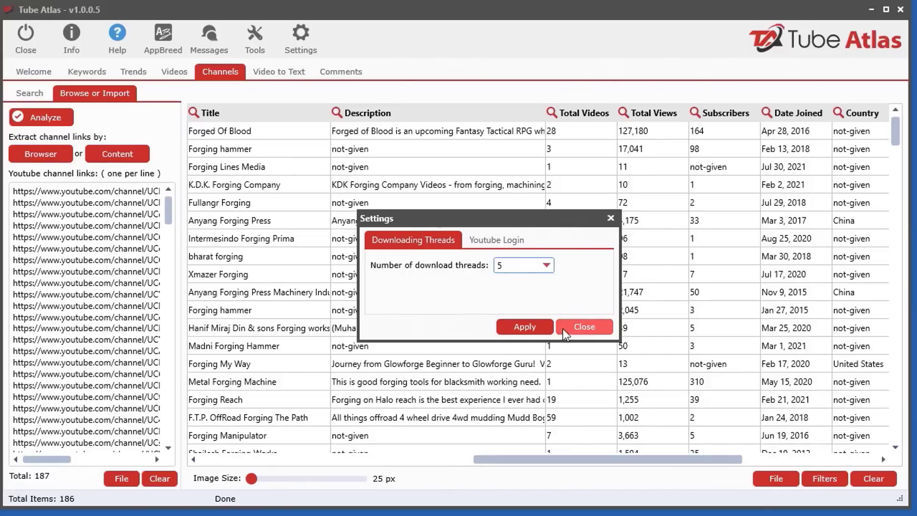
{"action": "left_click", "coordinate": [527, 328]}
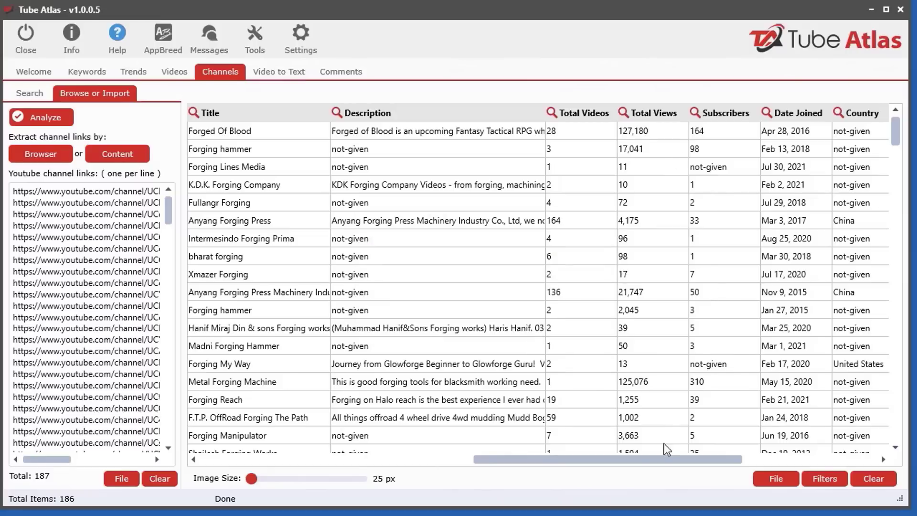
Reopen the built-in browser and return to the beginning of the forging channel results
{"action": "left_click_drag", "start_coordinate": [659, 462], "coordinate": [348, 460]}
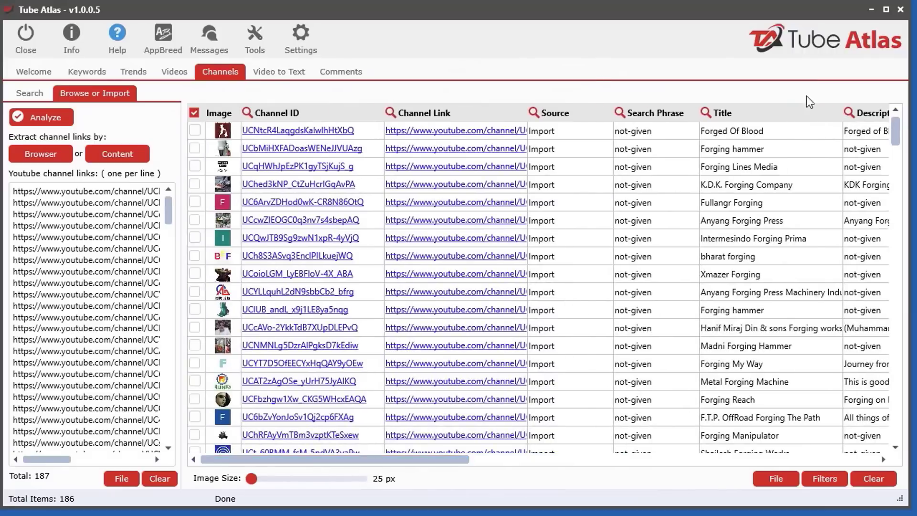
{"action": "left_click", "coordinate": [53, 153]}
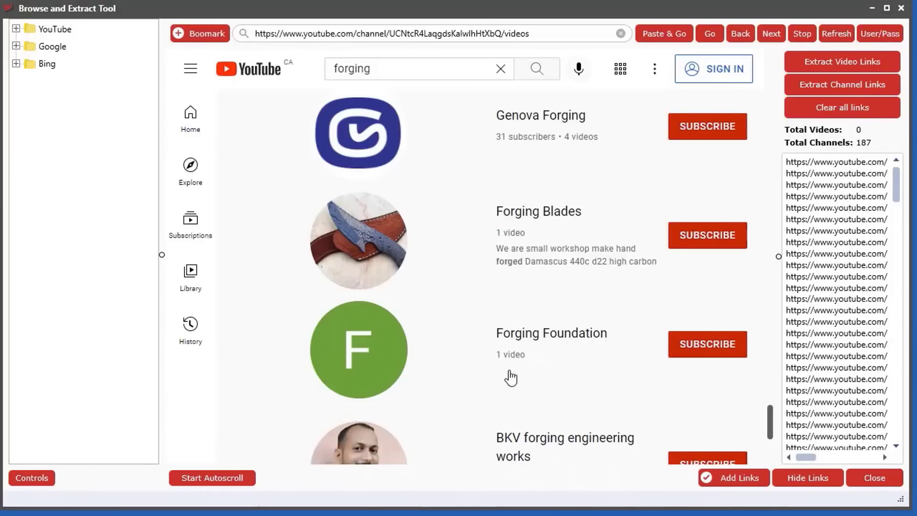
{"action": "scroll", "coordinate": [509, 375], "scroll_direction": "up", "scroll_amount": 6}
{"action": "left_click_drag", "start_coordinate": [770, 415], "coordinate": [784, 65]}
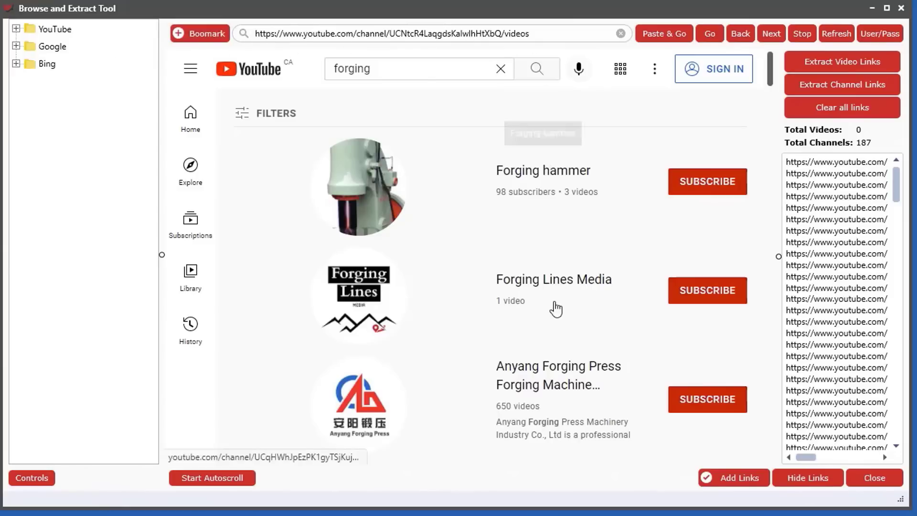
{"action": "scroll", "coordinate": [472, 321], "scroll_direction": "down", "scroll_amount": 8}
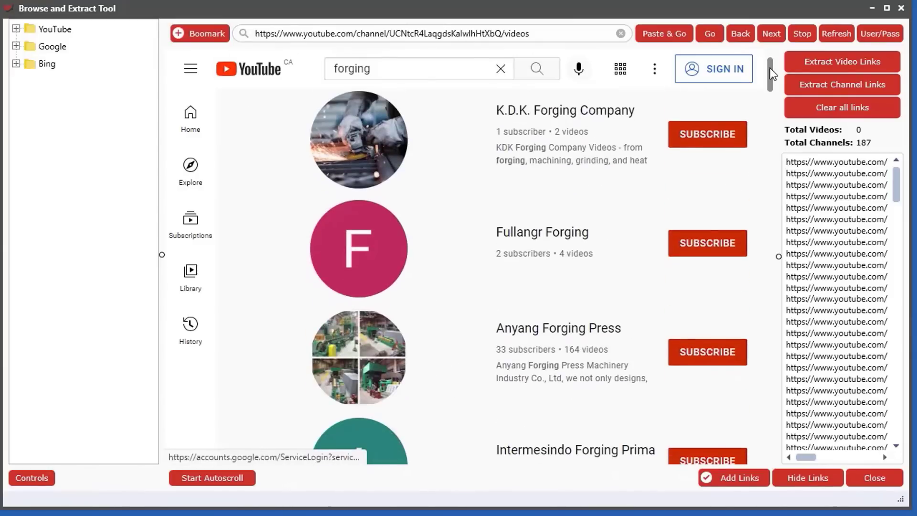
{"action": "left_click_drag", "start_coordinate": [769, 68], "coordinate": [770, 40]}
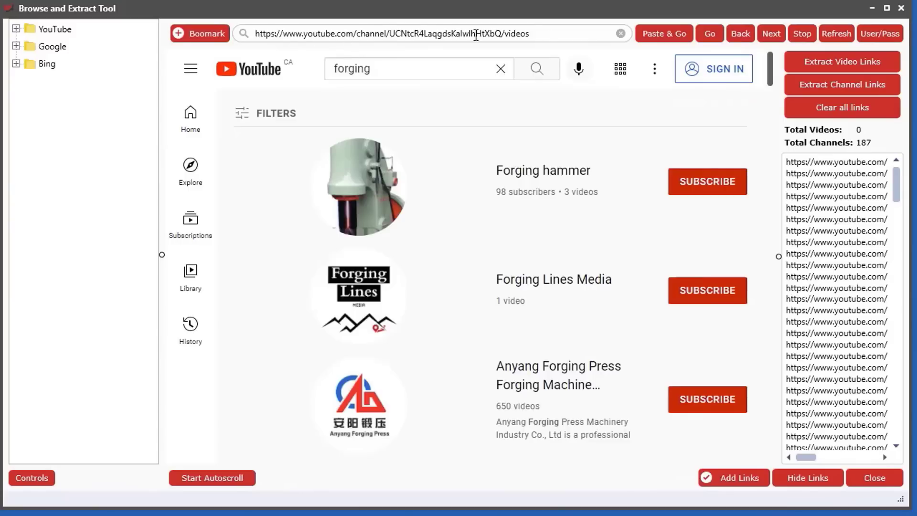
Bookmark the page as "forging - YouTube - channel search" in the YouTube folder, and open that bookmark
{"action": "left_click", "coordinate": [203, 33]}
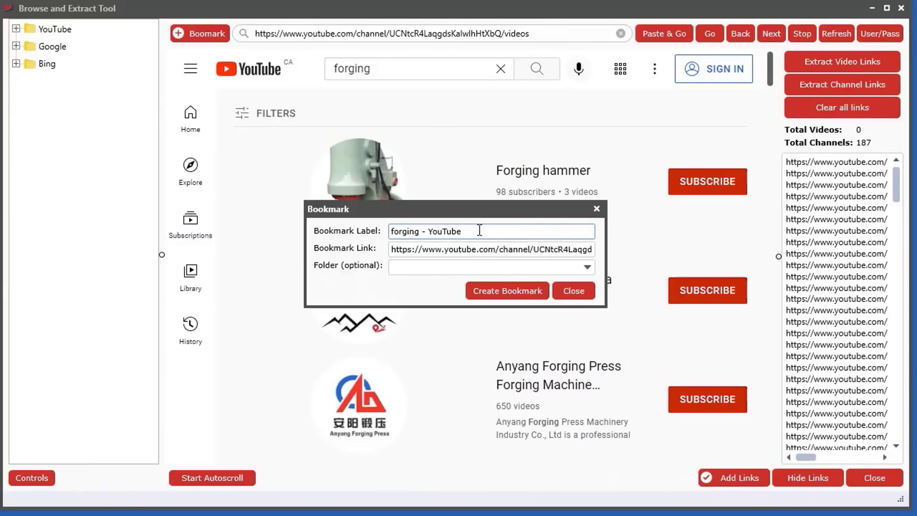
{"action": "type", "text": "channel search"}
{"action": "left_click", "coordinate": [431, 267]}
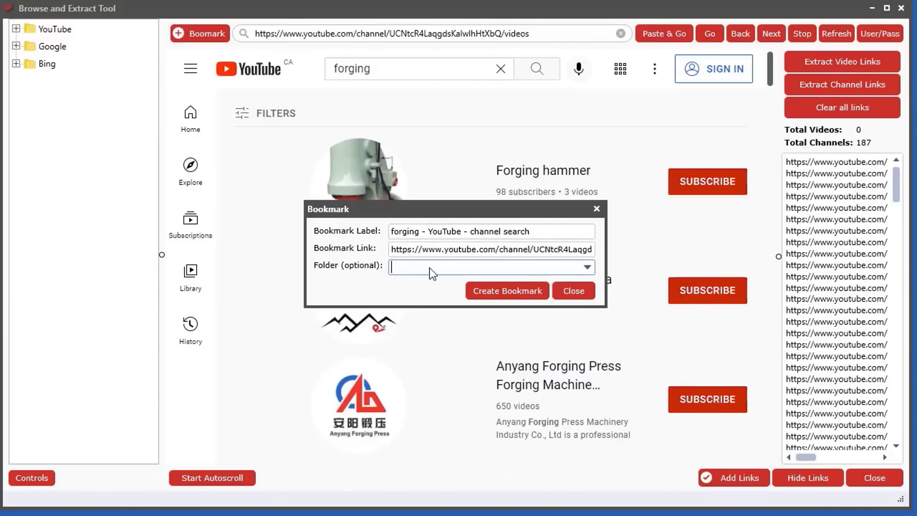
{"action": "left_click", "coordinate": [587, 268]}
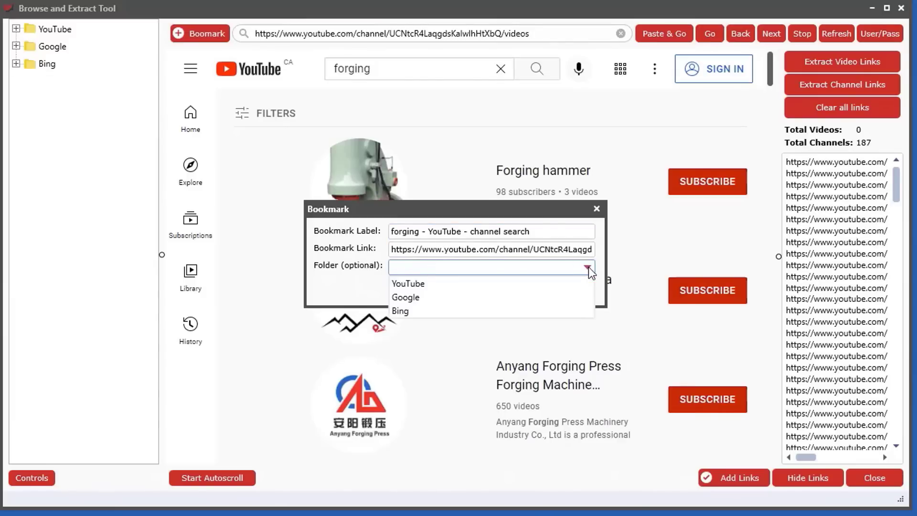
{"action": "left_click", "coordinate": [399, 284]}
{"action": "left_click", "coordinate": [483, 291]}
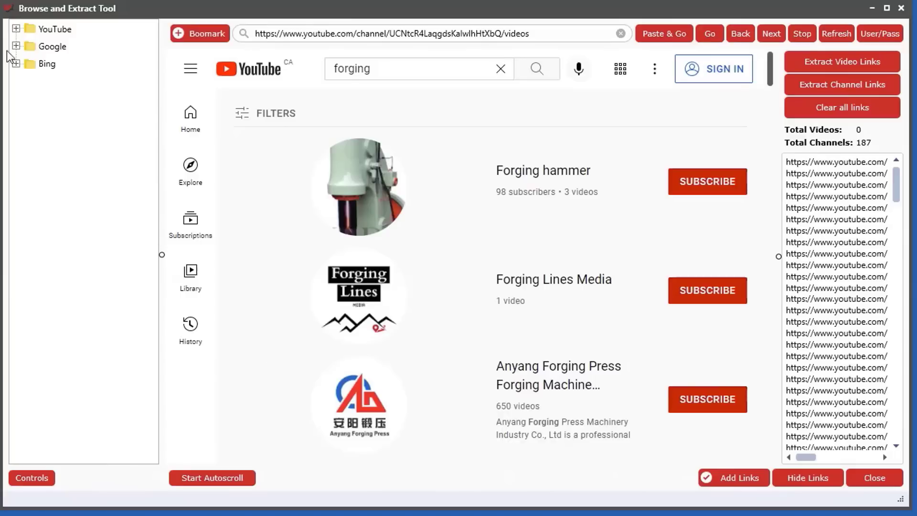
{"action": "left_click", "coordinate": [17, 29]}
{"action": "left_click", "coordinate": [108, 100]}
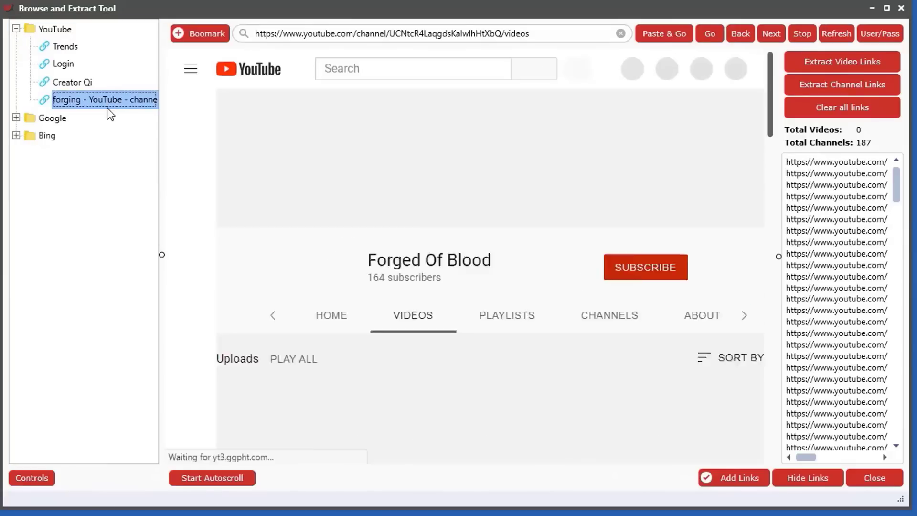
Look through the bookmarked forging channel results and close the built-in browser
{"action": "scroll", "coordinate": [548, 334], "scroll_direction": "down", "scroll_amount": 5}
{"action": "scroll", "coordinate": [546, 381], "scroll_direction": "down", "scroll_amount": 5}
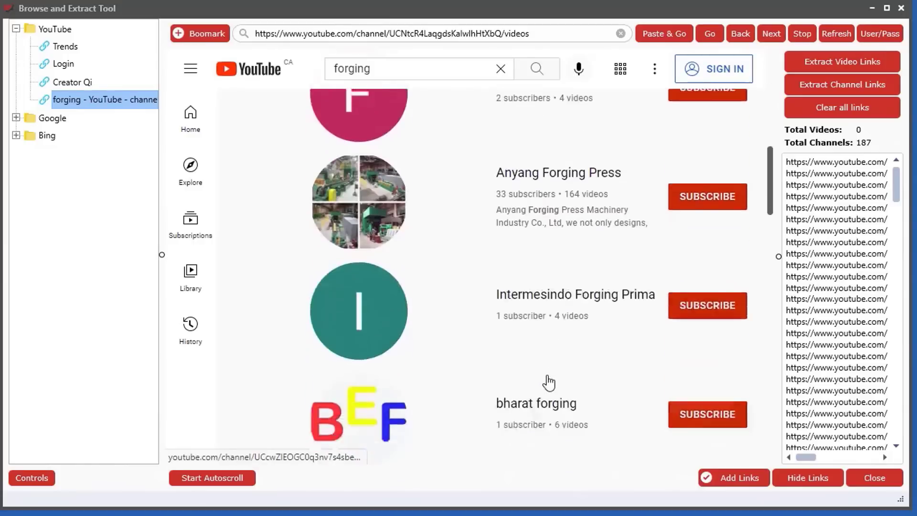
{"action": "scroll", "coordinate": [544, 381], "scroll_direction": "up", "scroll_amount": 10}
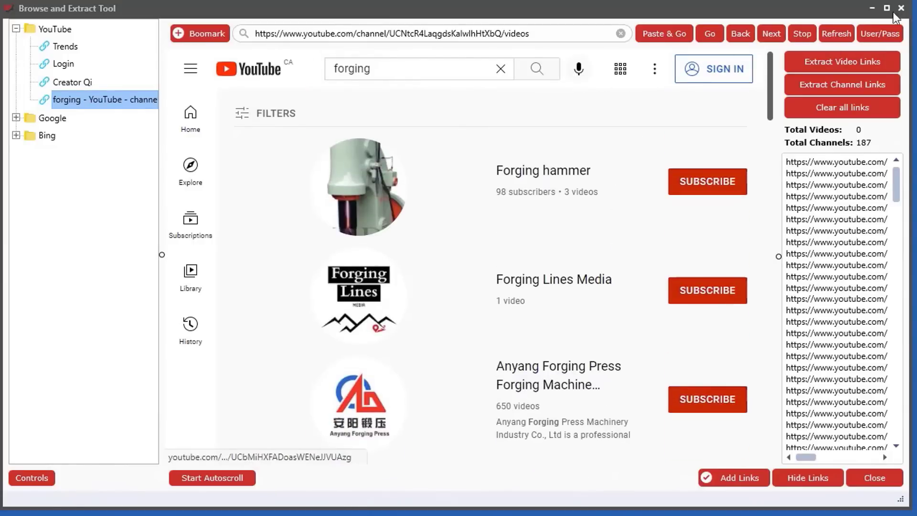
{"action": "left_click", "coordinate": [880, 480]}
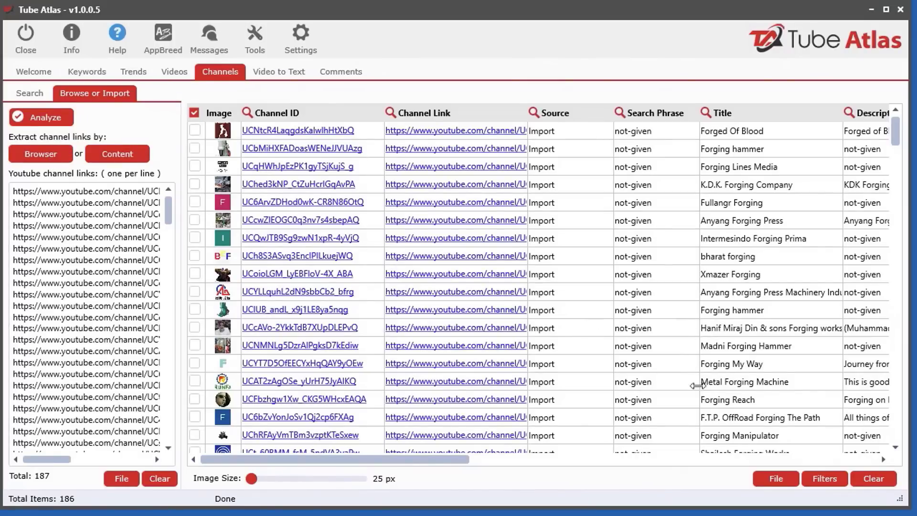
Look over the analyzed channel rows and enlarge the main window slightly
{"action": "scroll", "coordinate": [715, 309], "scroll_direction": "down", "scroll_amount": 1}
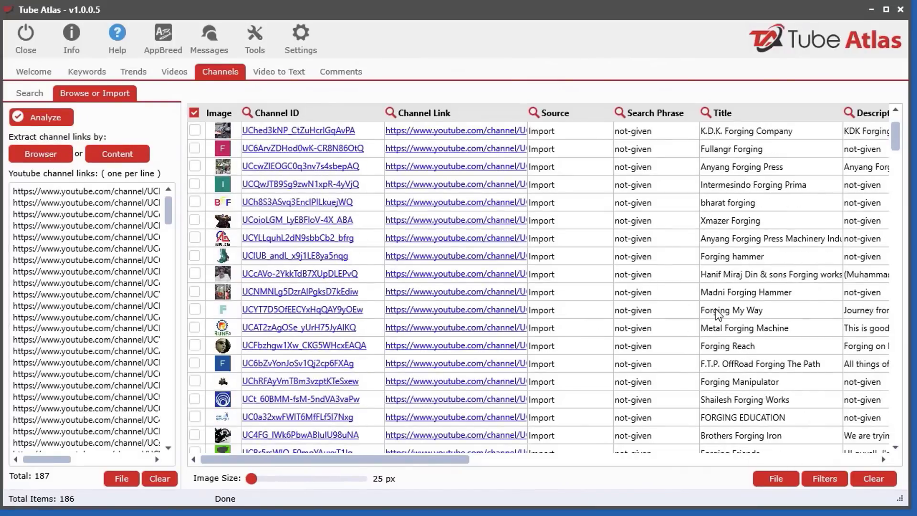
{"action": "scroll", "coordinate": [715, 309], "scroll_direction": "up", "scroll_amount": 1}
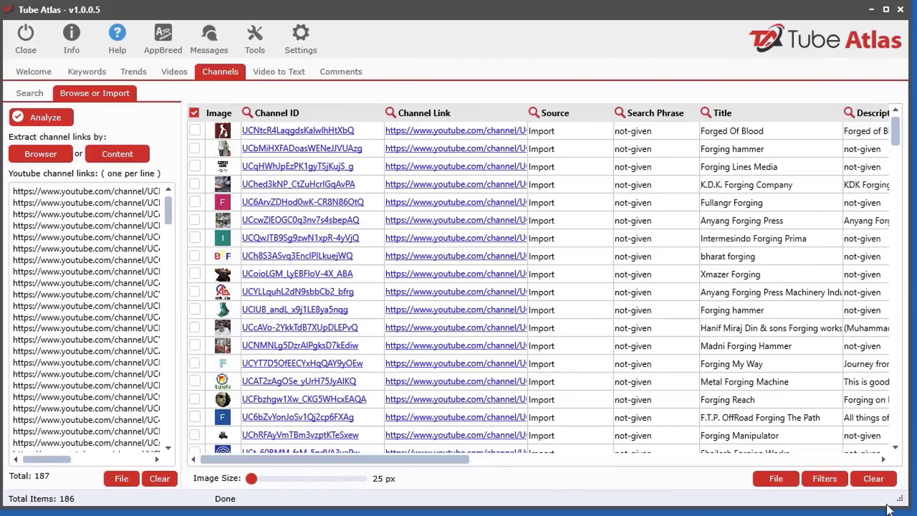
{"action": "left_click_drag", "start_coordinate": [901, 501], "coordinate": [904, 504]}
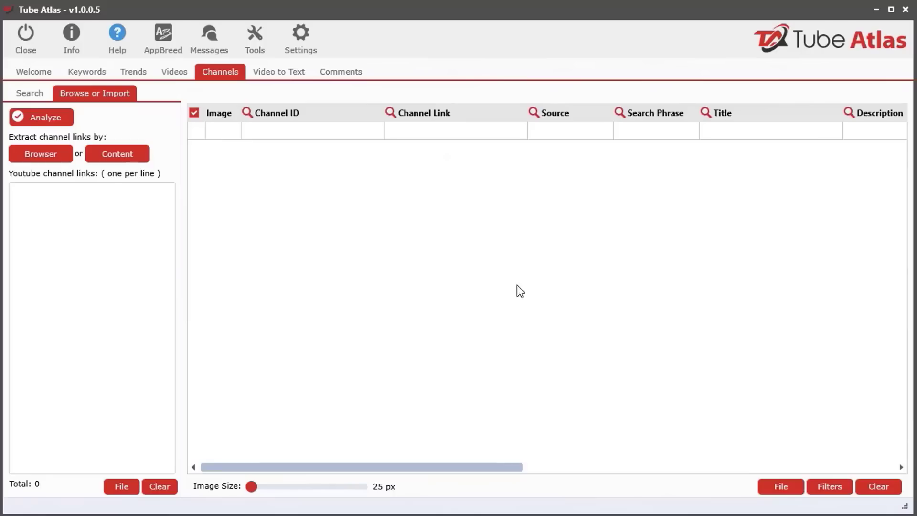
Review the Videos import page, return to the Channels import page, and reopen the built-in browser for a look before closing it
{"action": "left_click", "coordinate": [173, 72]}
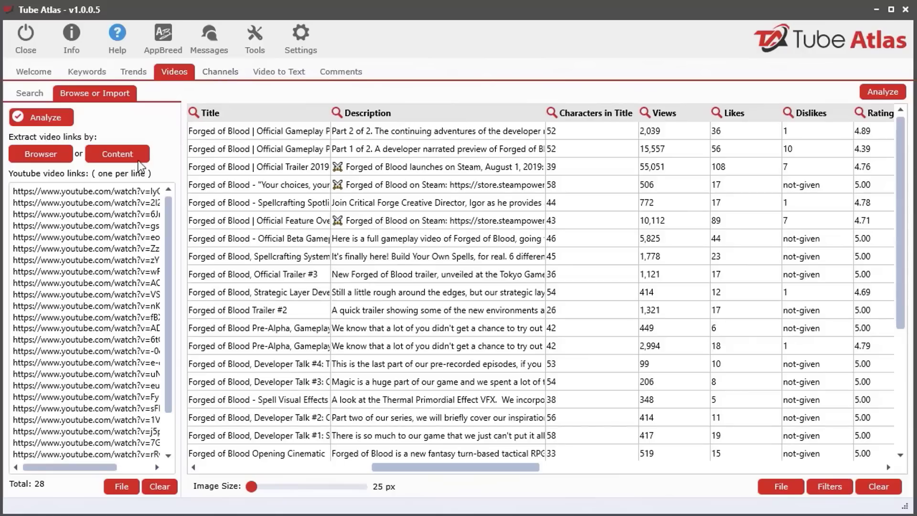
{"action": "left_click", "coordinate": [213, 72]}
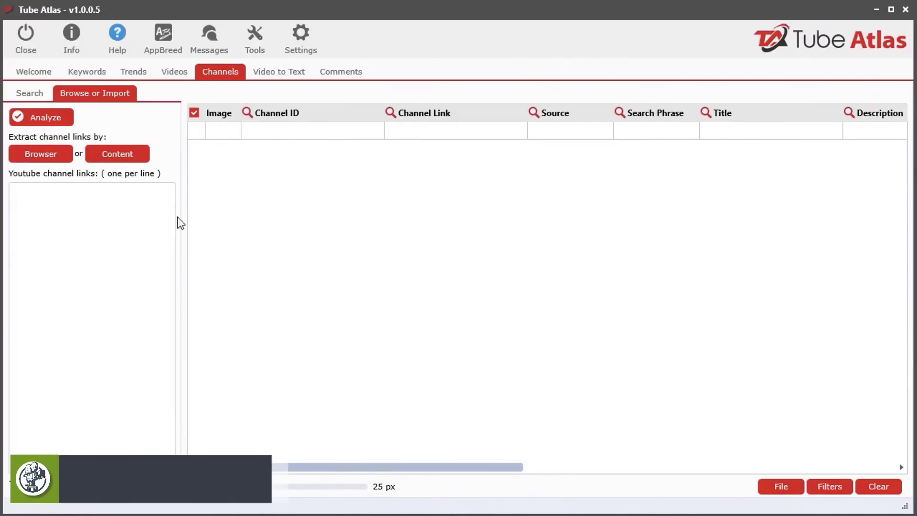
{"action": "left_click", "coordinate": [44, 156]}
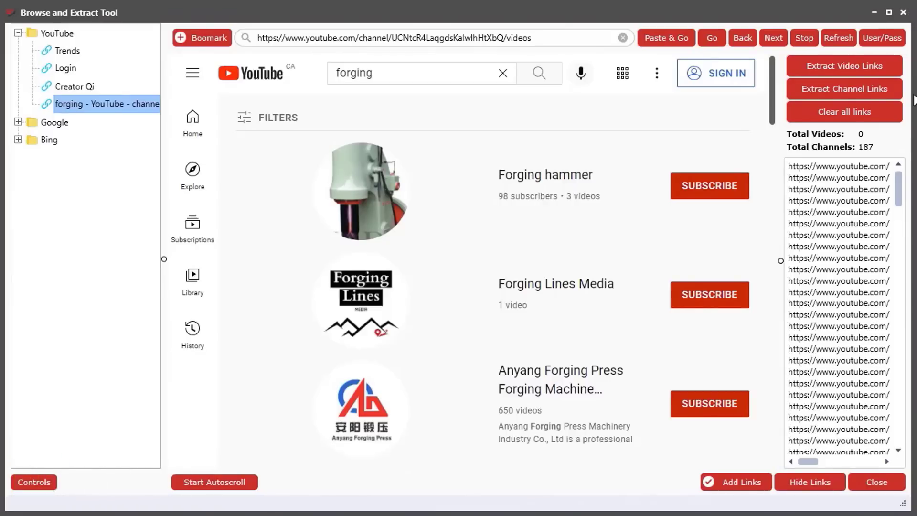
{"action": "left_click", "coordinate": [881, 484]}
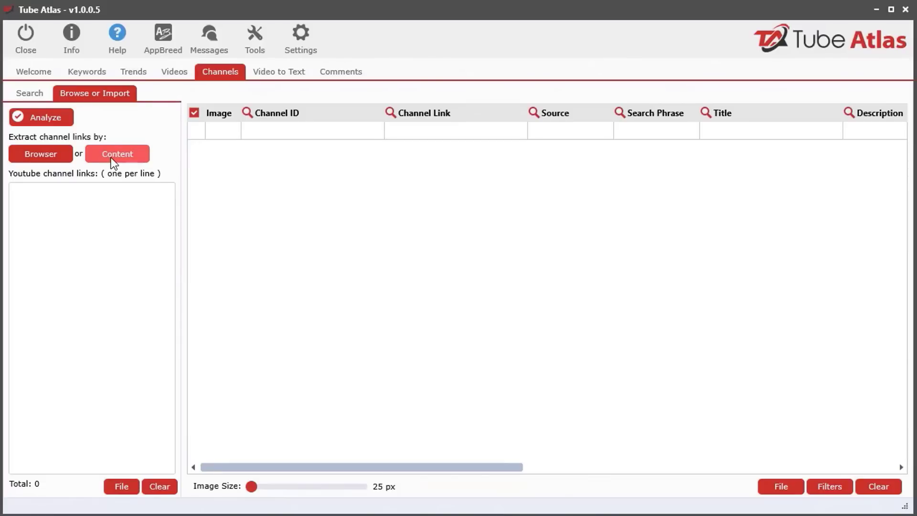
Open the content link extractor for channels, switch to Chrome, and search Google for site:youtube.com/channel "knife making"
{"action": "left_click", "coordinate": [127, 158]}
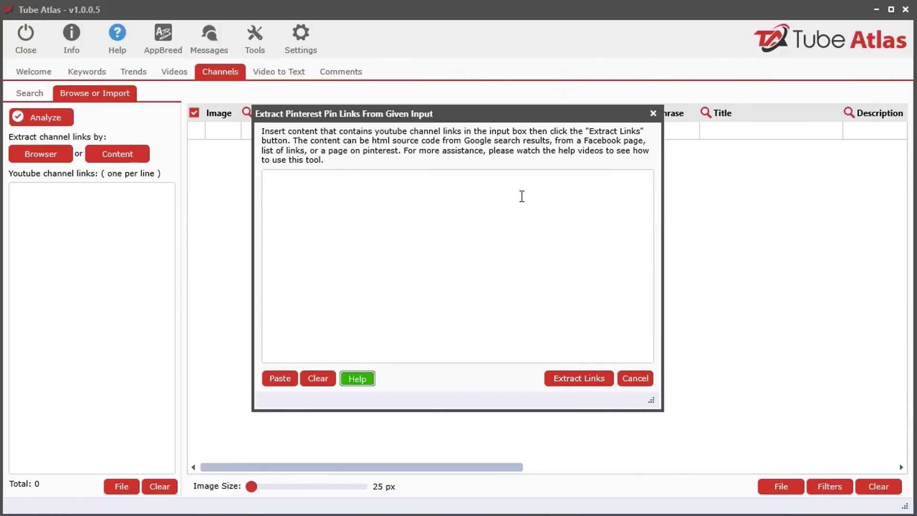
{"action": "left_click_drag", "start_coordinate": [525, 117], "coordinate": [470, 165]}
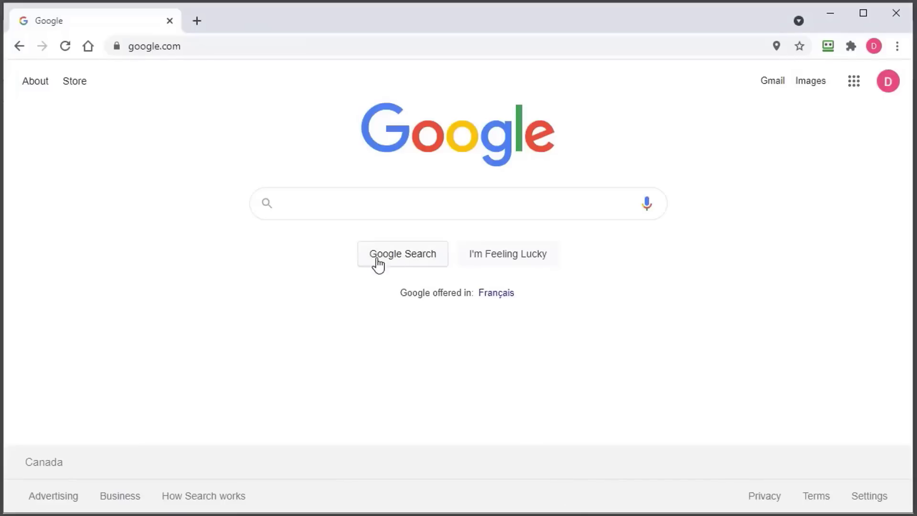
{"action": "type", "text": "s"}
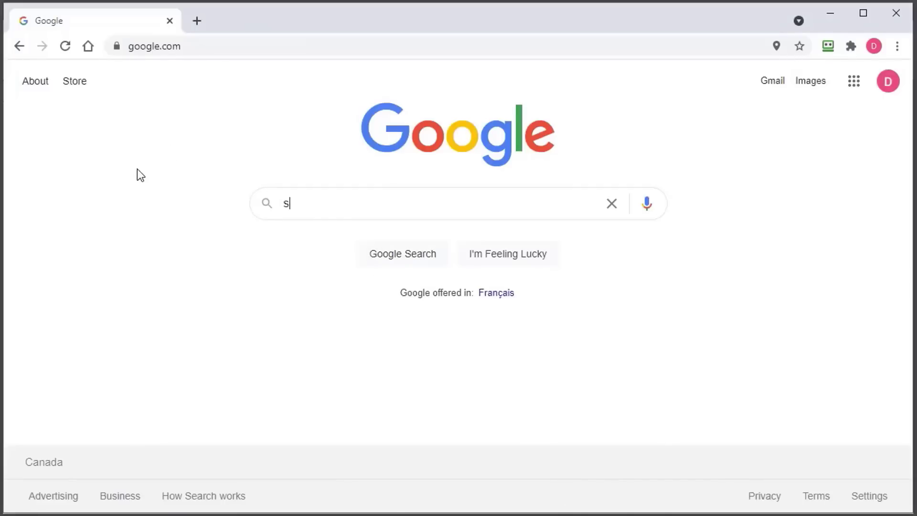
{"action": "type", "text": "ite:"}
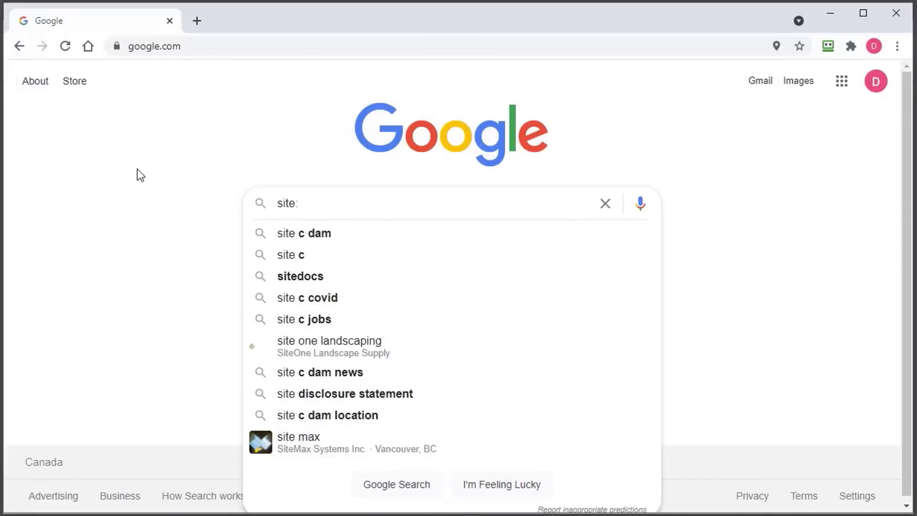
{"action": "type", "text": "yotutub"}
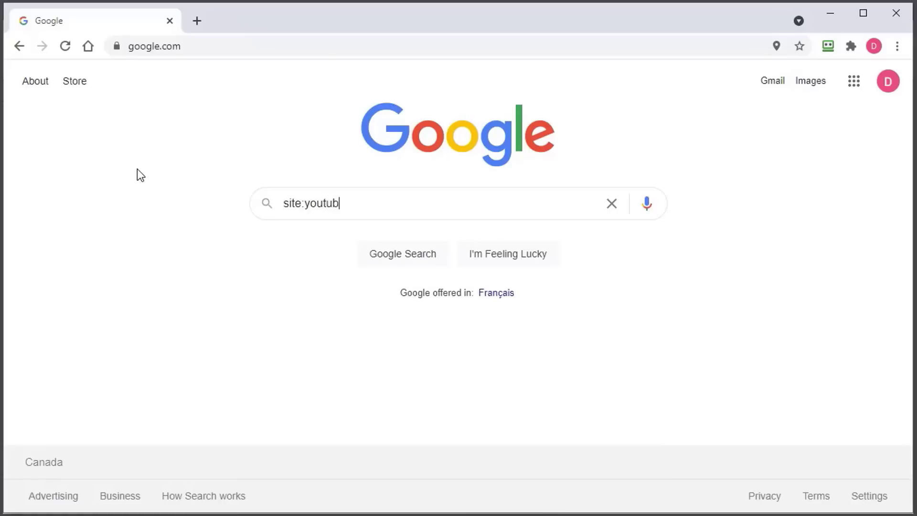
{"action": "type", "text": "e.com/channel"}
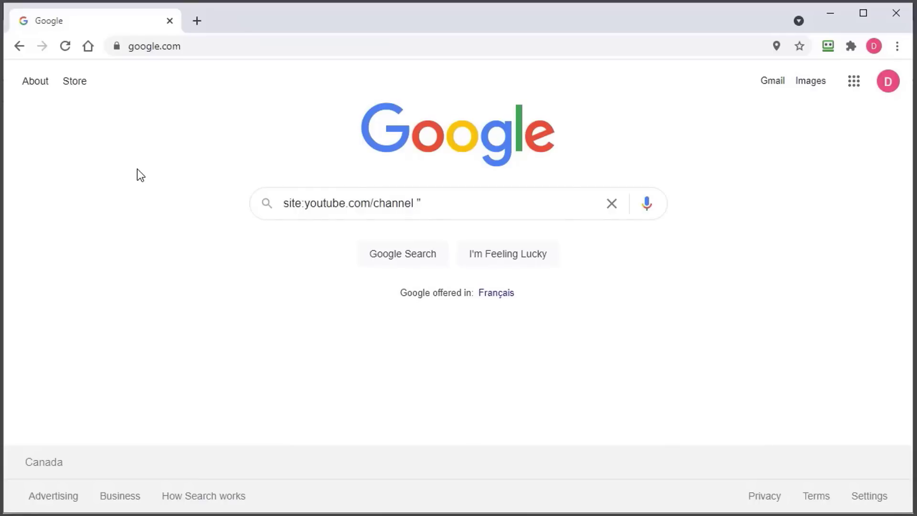
{"action": "type", "text": "knife making"}
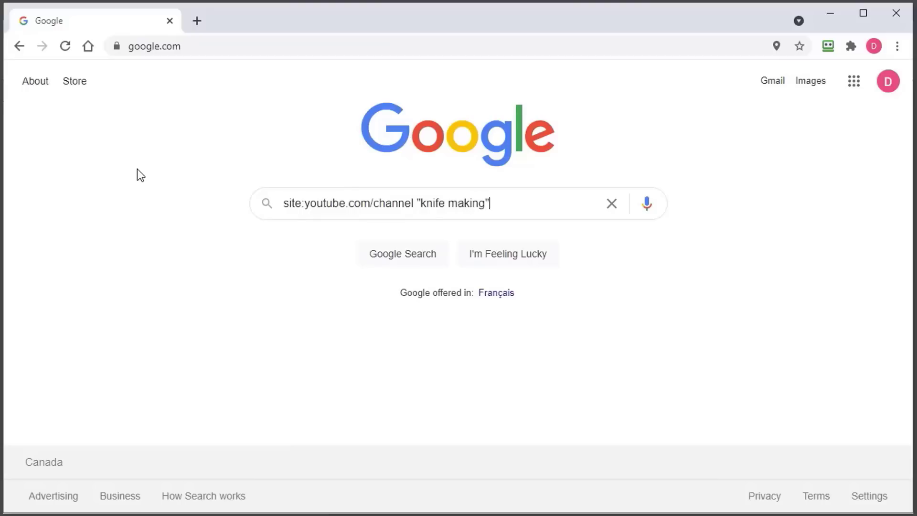
{"action": "key", "text": "Return"}
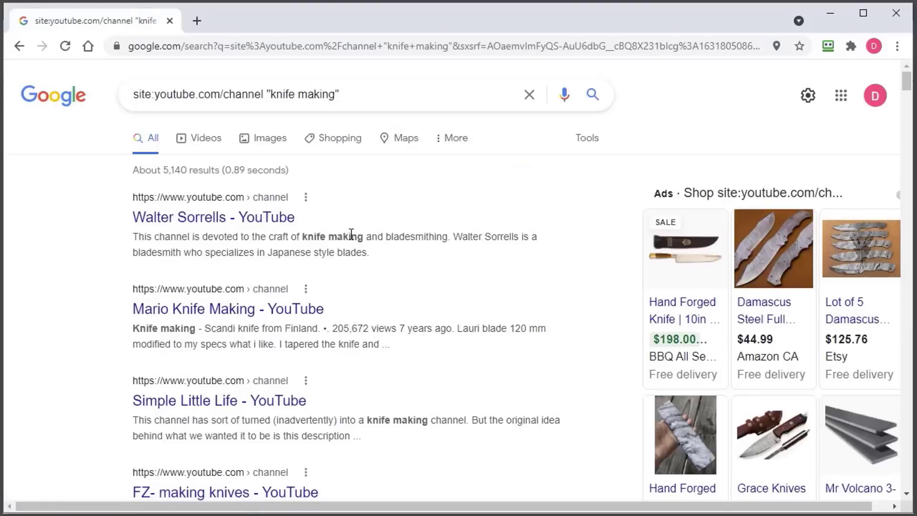
Examine the matching phrase "knife making" in the first search result's description
{"action": "left_click_drag", "start_coordinate": [365, 242], "coordinate": [307, 238]}
{"action": "left_click", "coordinate": [358, 255]}
{"action": "left_click_drag", "start_coordinate": [363, 240], "coordinate": [303, 240]}
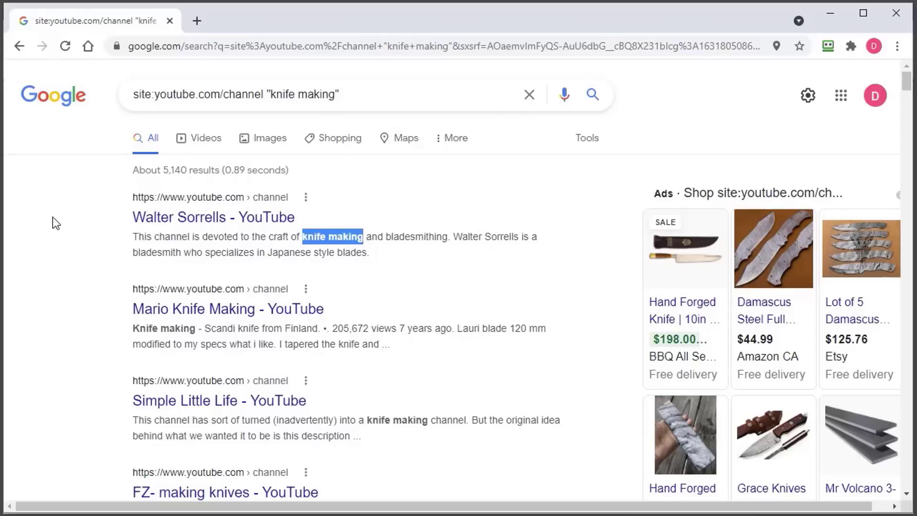
{"action": "left_click", "coordinate": [48, 310]}
Open the search results page's HTML source and copy all of it
{"action": "right_click", "coordinate": [48, 313]}
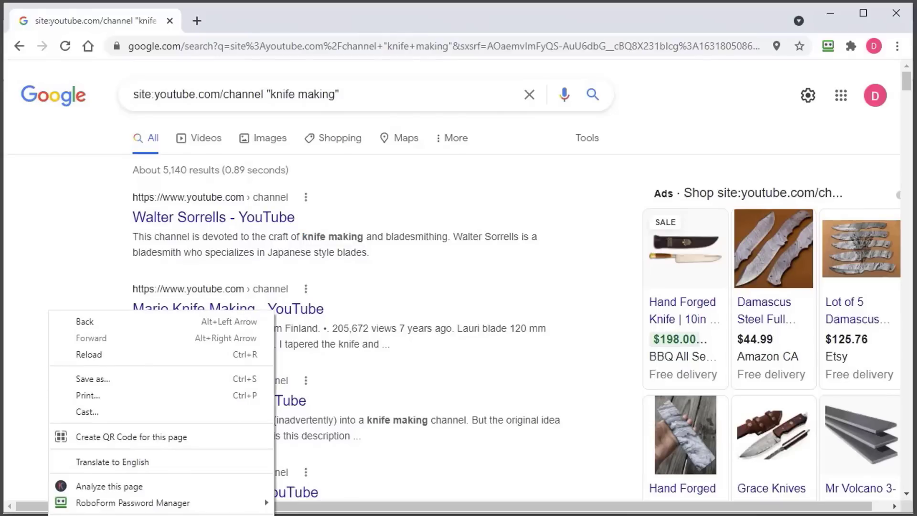
{"action": "key", "text": "ctrl+u"}
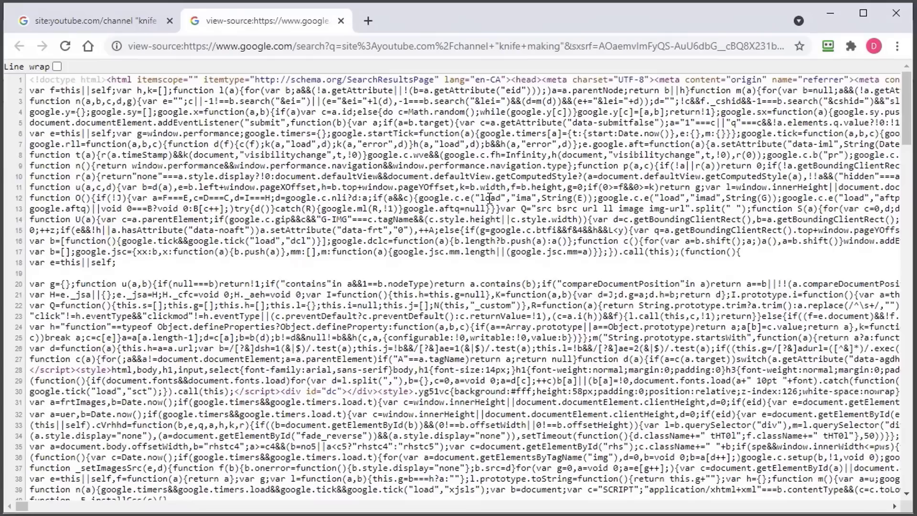
{"action": "key", "text": "ctrl+a"}
{"action": "right_click", "coordinate": [418, 170]}
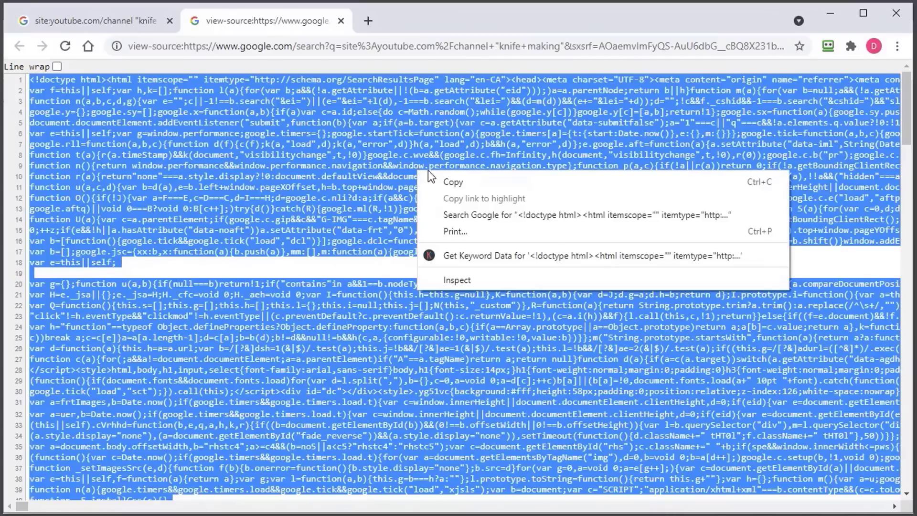
{"action": "left_click", "coordinate": [483, 180]}
Switch back to Tube Atlas, paste the copied source into the content link extractor, and extract the channel links
{"action": "key", "text": "alt+Tab"}
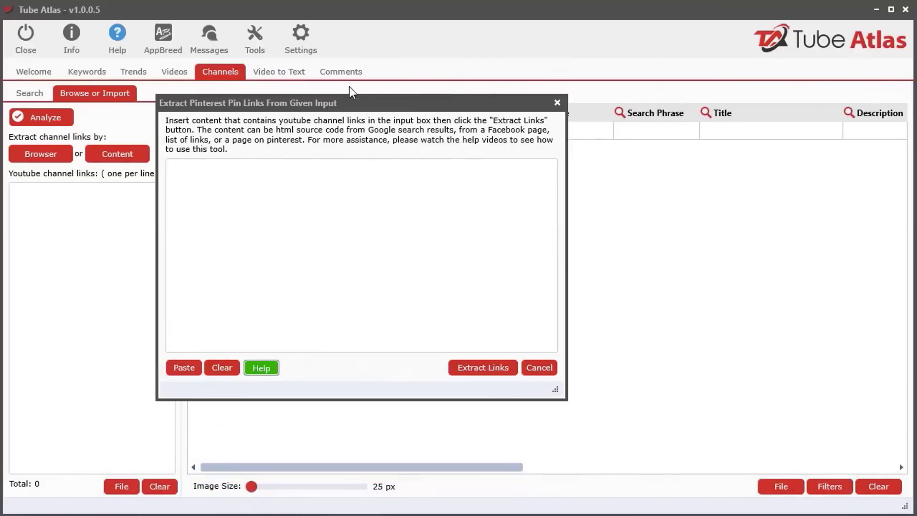
{"action": "left_click_drag", "start_coordinate": [351, 103], "coordinate": [481, 117]}
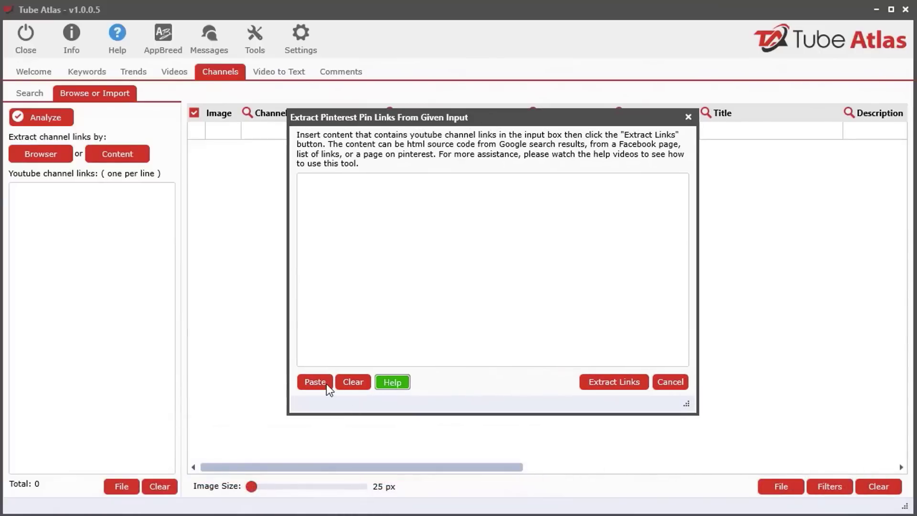
{"action": "key", "text": "ctrl+v"}
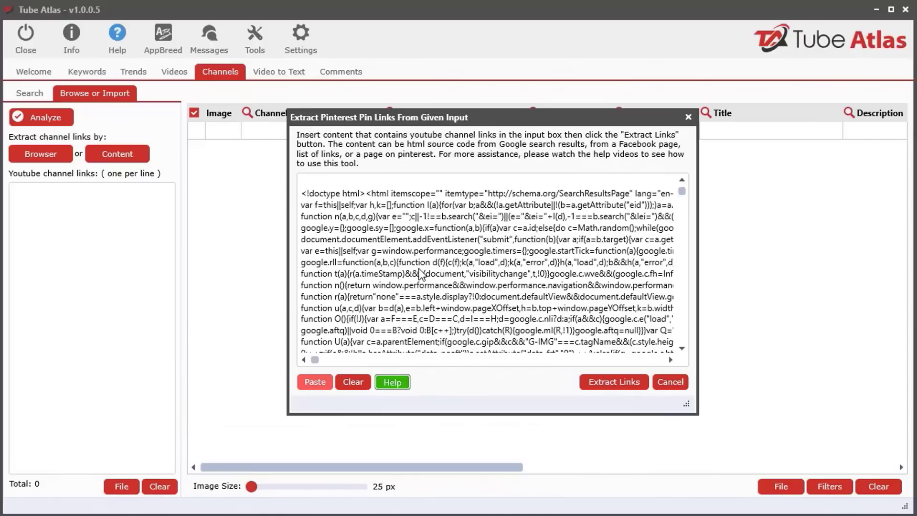
{"action": "left_click", "coordinate": [617, 381]}
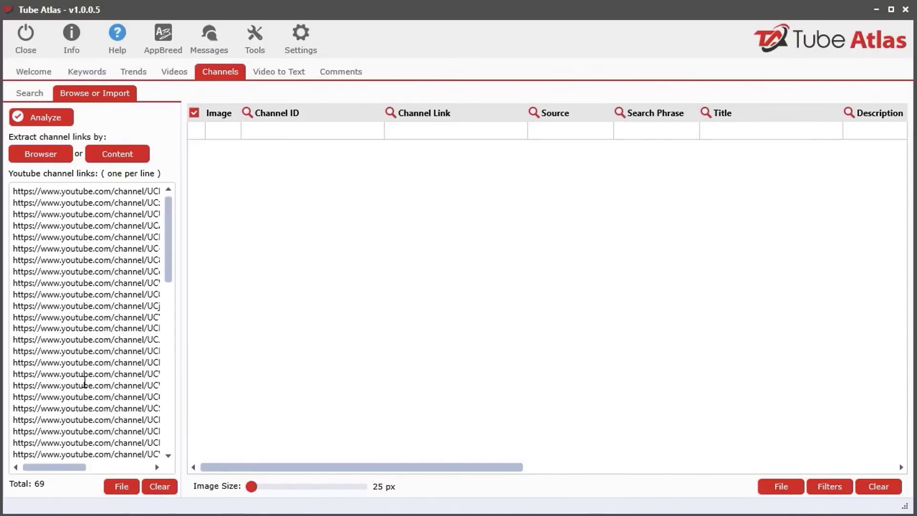
Analyze the channel links extracted from the page source and look across the channel data columns
{"action": "left_click", "coordinate": [50, 122]}
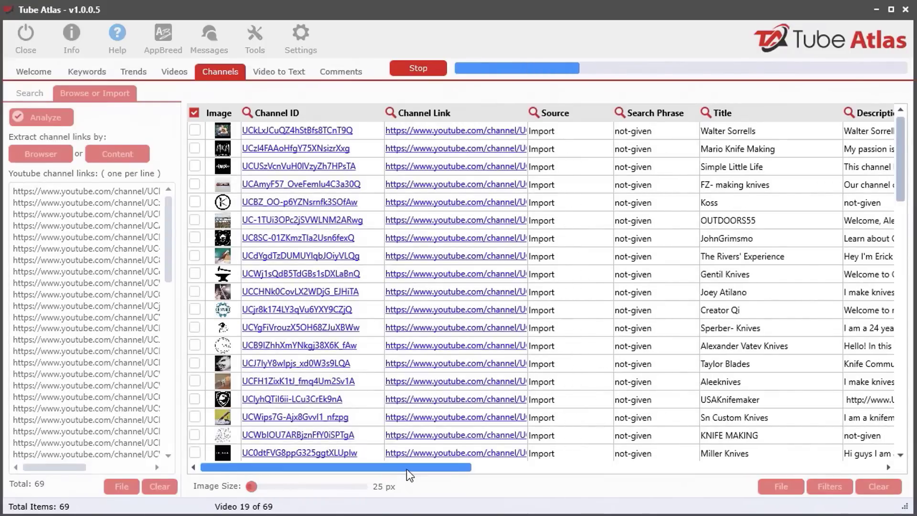
{"action": "left_click_drag", "start_coordinate": [406, 469], "coordinate": [768, 475]}
{"action": "left_click_drag", "start_coordinate": [449, 469], "coordinate": [277, 458]}
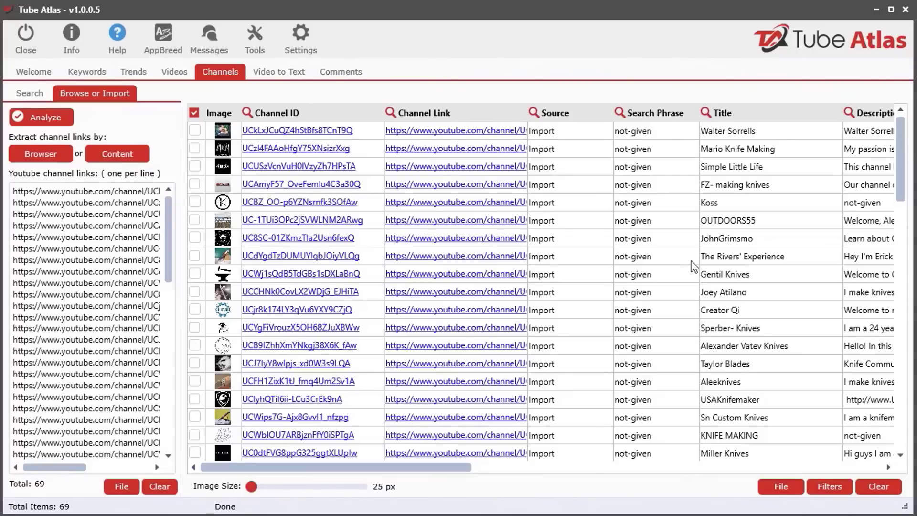
Clear all channel data and the list of links, and reopen the content link extractor with an empty input box
{"action": "left_click", "coordinate": [875, 483]}
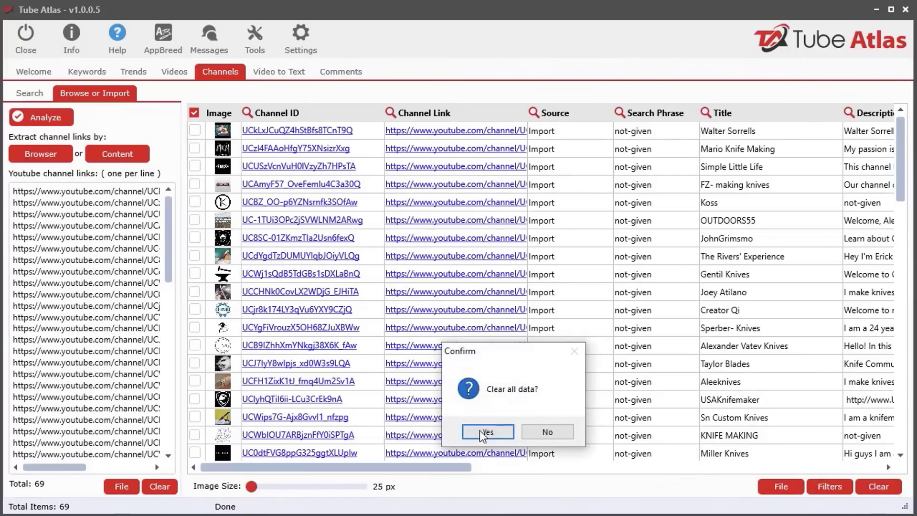
{"action": "left_click", "coordinate": [479, 431]}
{"action": "left_click", "coordinate": [149, 482]}
{"action": "left_click", "coordinate": [111, 152]}
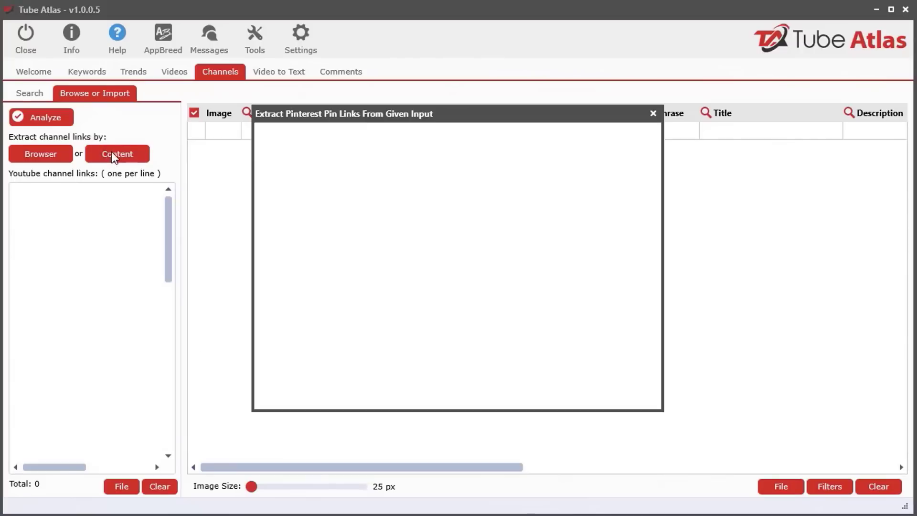
{"action": "left_click", "coordinate": [326, 381]}
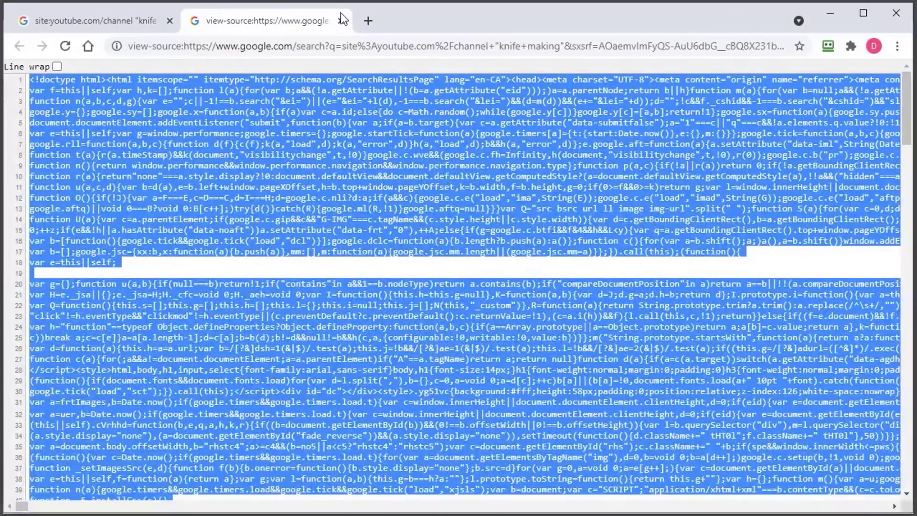
Close the page source in Chrome, search Google for "best youtube channels", and browse the results
{"action": "left_click", "coordinate": [340, 21]}
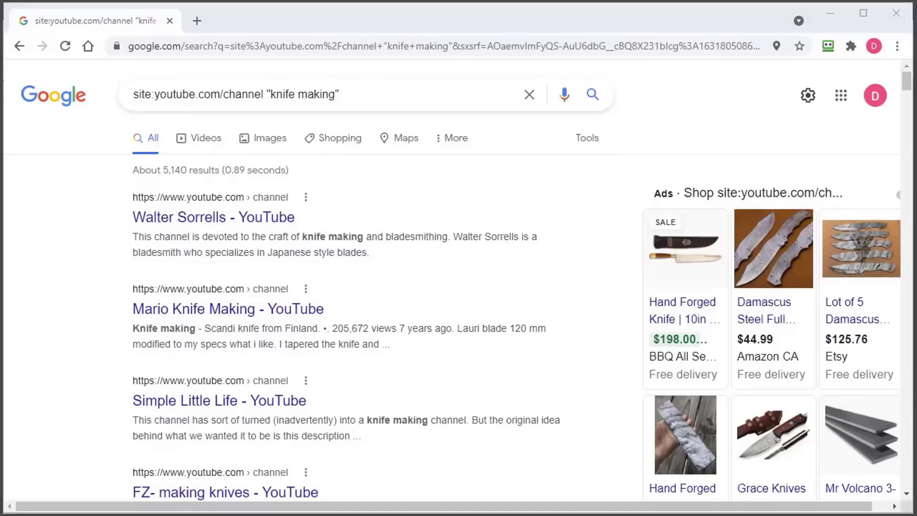
{"action": "left_click_drag", "start_coordinate": [371, 94], "coordinate": [123, 94]}
{"action": "type", "text": "best youtube channels"}
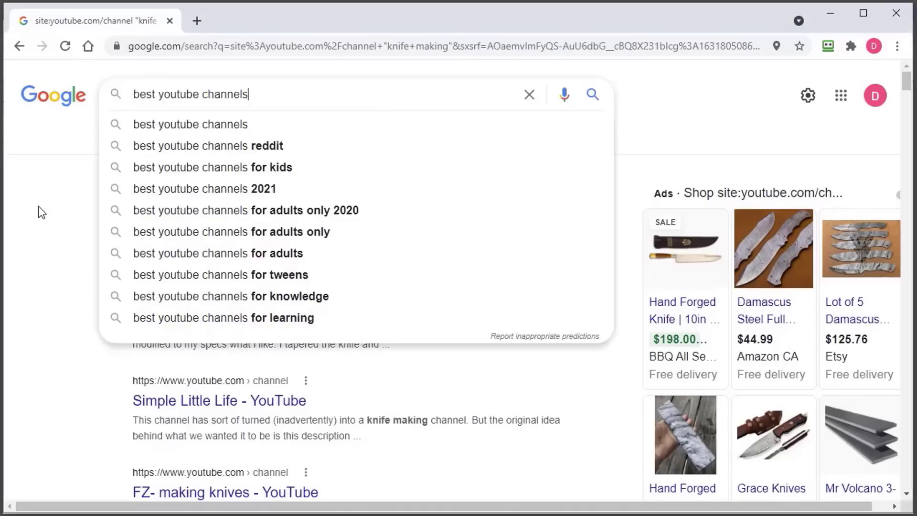
{"action": "key", "text": "Return"}
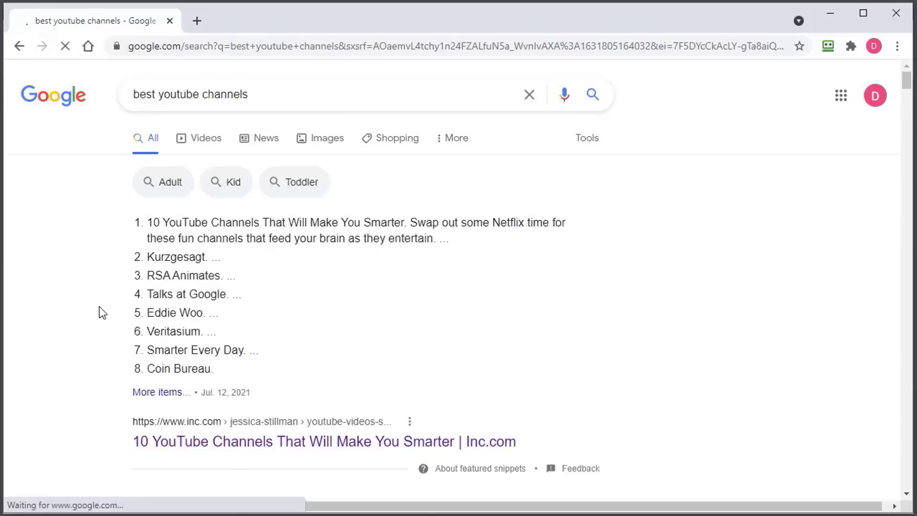
{"action": "scroll", "coordinate": [98, 313], "scroll_direction": "down", "scroll_amount": 3}
{"action": "scroll", "coordinate": [99, 314], "scroll_direction": "down", "scroll_amount": 15}
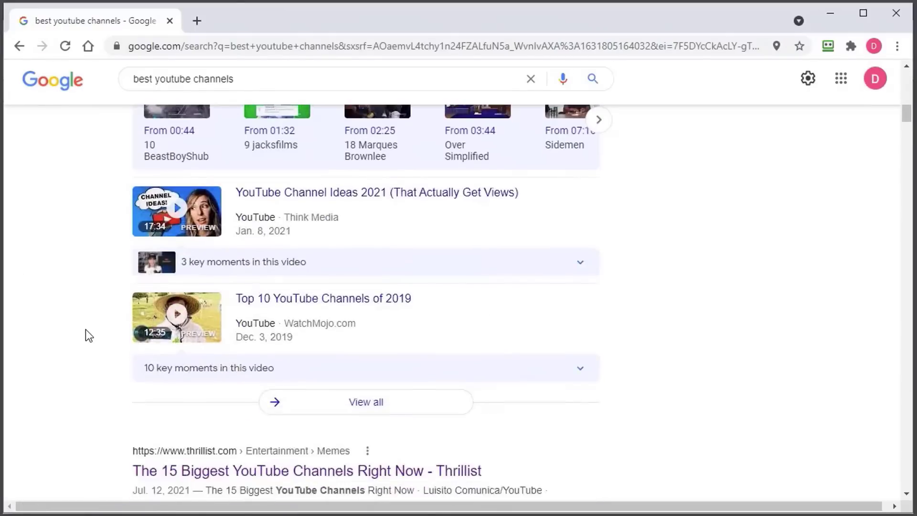
Open the HubSpot article "The 100 Best YouTube Channels in Every Category" from the search results and skim its channel lists
{"action": "scroll", "coordinate": [85, 329], "scroll_direction": "down", "scroll_amount": 5}
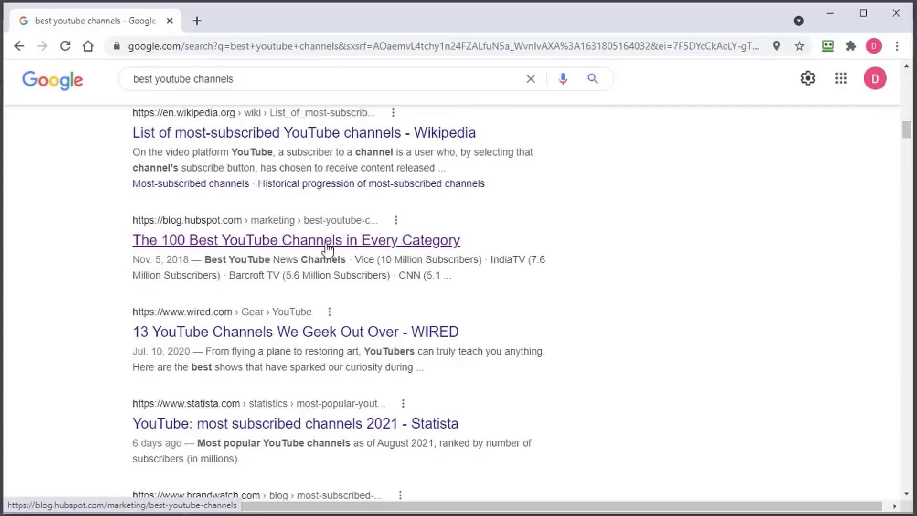
{"action": "left_click", "coordinate": [351, 246]}
{"action": "scroll", "coordinate": [870, 291], "scroll_direction": "down", "scroll_amount": 20}
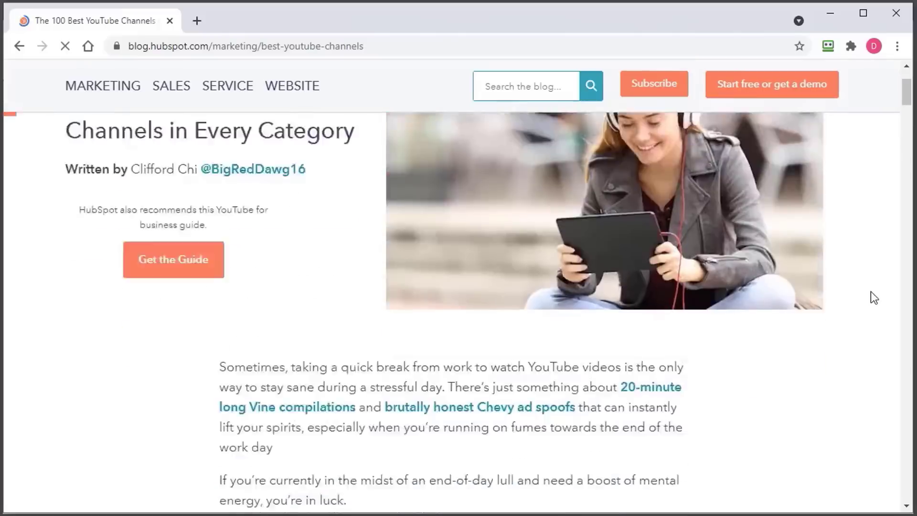
{"action": "scroll", "coordinate": [794, 405], "scroll_direction": "up", "scroll_amount": 20}
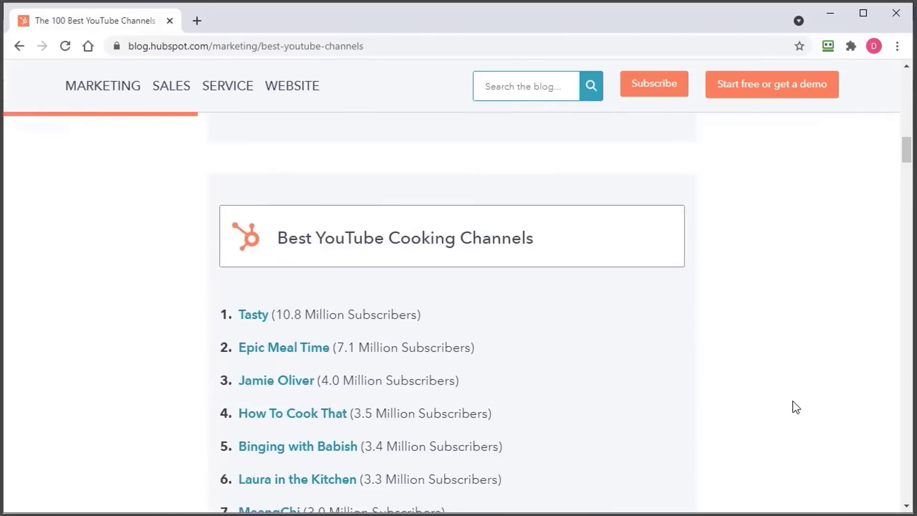
Open the HubSpot article's page source and copy all of its code
{"action": "right_click", "coordinate": [298, 349]}
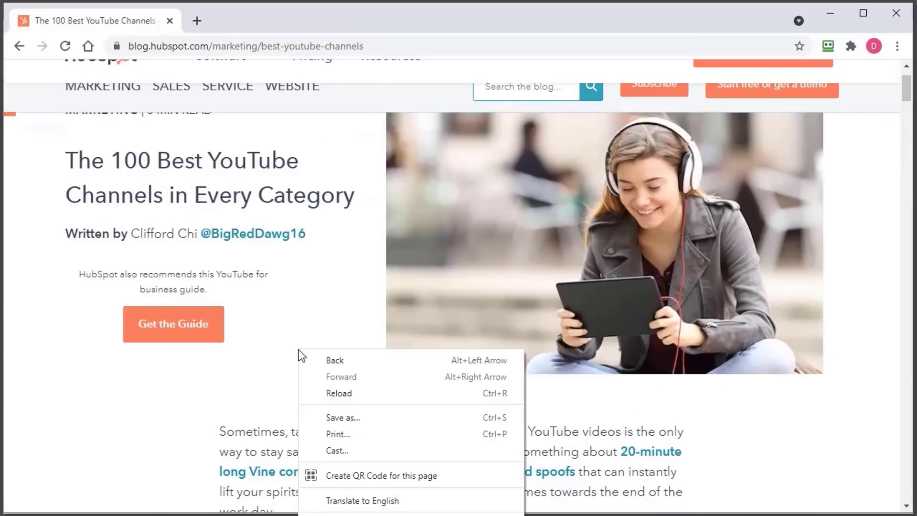
{"action": "left_click", "coordinate": [360, 515]}
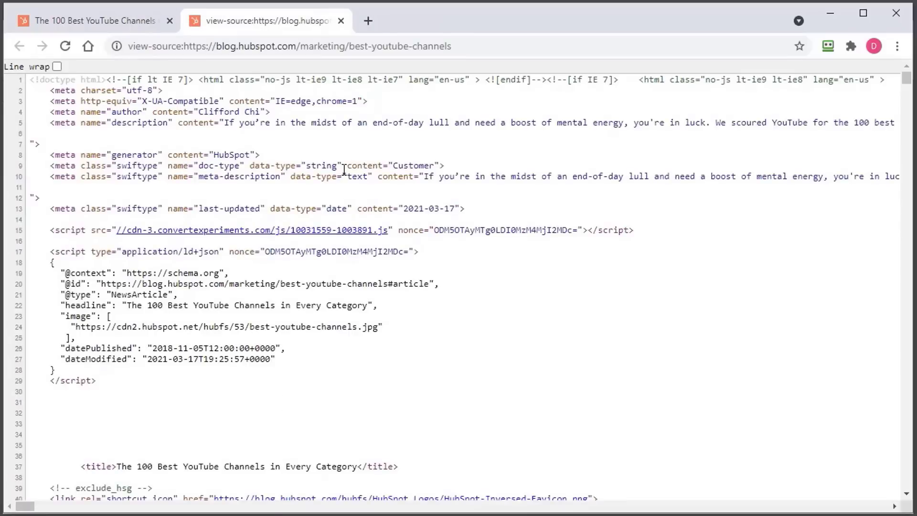
{"action": "key", "text": "ctrl+a"}
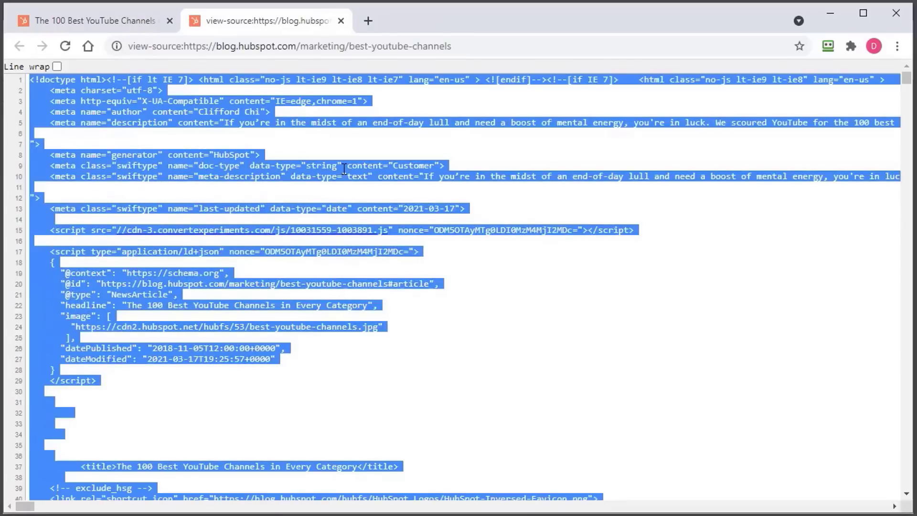
Switch back to Tube Atlas, paste the article's source code into the content link extractor, and extract the channel links
{"action": "left_click", "coordinate": [829, 14]}
{"action": "left_click", "coordinate": [319, 198]}
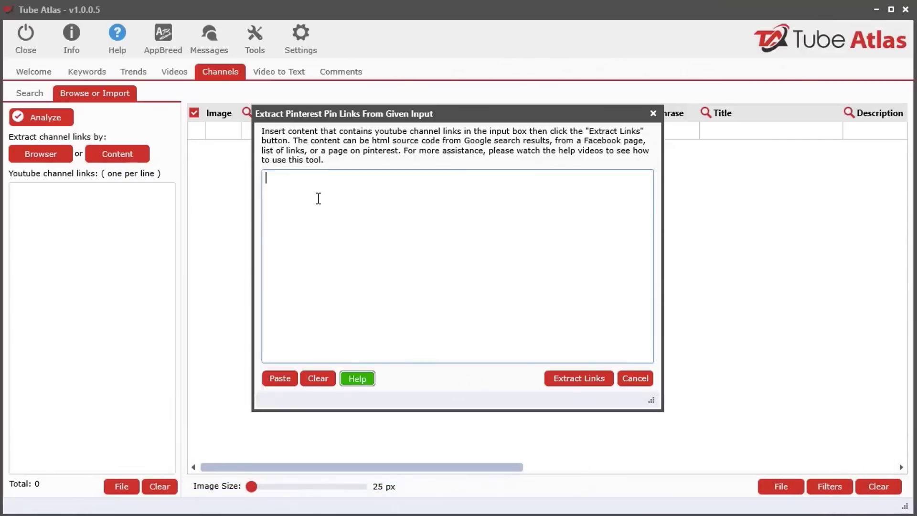
{"action": "left_click", "coordinate": [280, 377]}
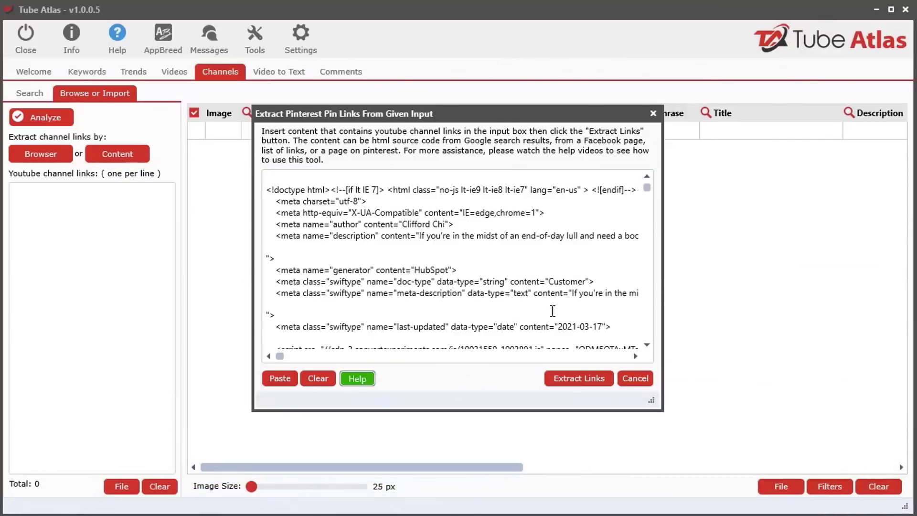
{"action": "left_click", "coordinate": [585, 379]}
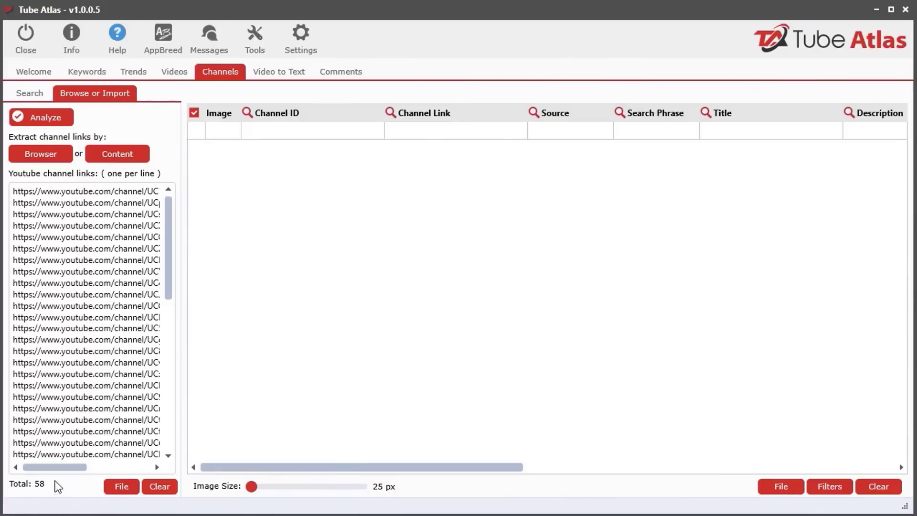
Analyze the channel links extracted from the HubSpot article to collect their channel data
{"action": "left_click", "coordinate": [40, 118]}
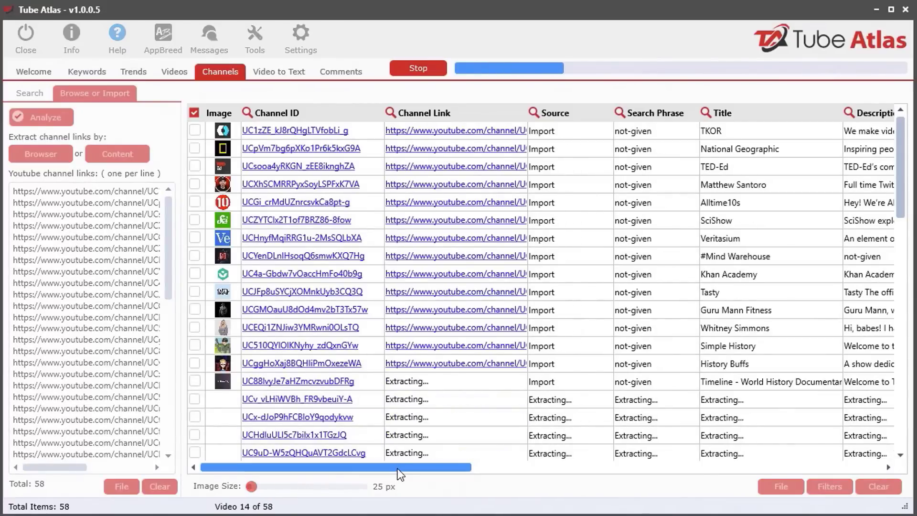
{"action": "mouse_move", "coordinate": [400, 474]}
{"action": "left_mouse_down"}
{"action": "mouse_move", "coordinate": [702, 475]}
{"action": "mouse_move", "coordinate": [400, 475]}
{"action": "left_mouse_up"}
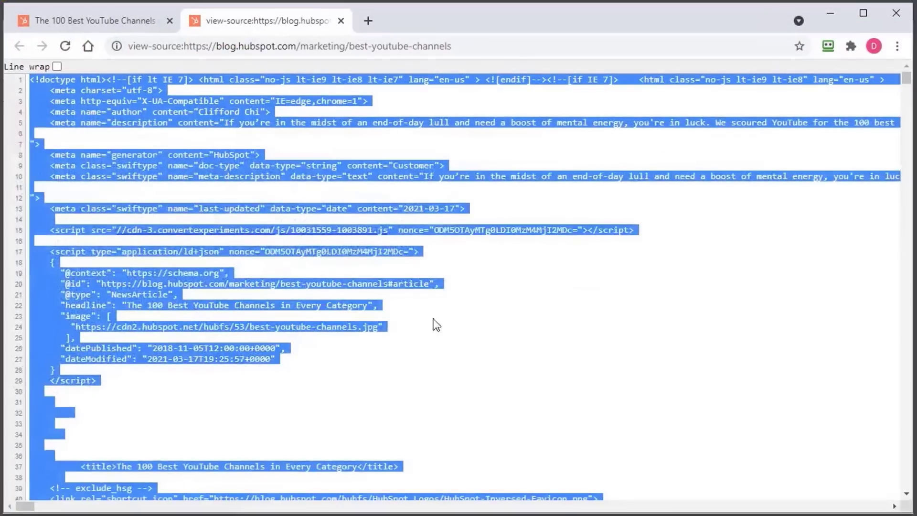
Review the article's channel lists by category in Chrome, then return to Tube Atlas and look over the collected channel data
{"action": "left_click", "coordinate": [153, 20]}
{"action": "scroll", "coordinate": [748, 414], "scroll_direction": "down", "scroll_amount": 20}
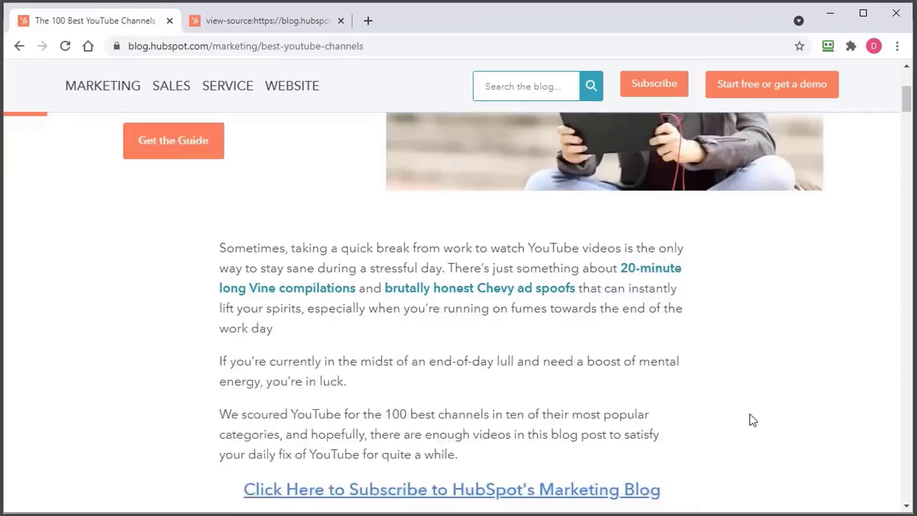
{"action": "scroll", "coordinate": [749, 411], "scroll_direction": "down", "scroll_amount": 3}
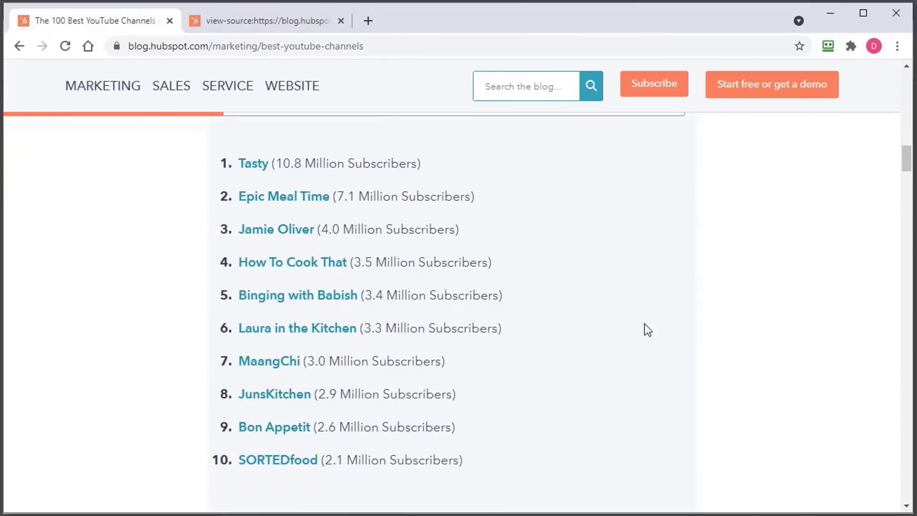
{"action": "scroll", "coordinate": [631, 410], "scroll_direction": "down", "scroll_amount": 5}
{"action": "scroll", "coordinate": [628, 408], "scroll_direction": "down", "scroll_amount": 20}
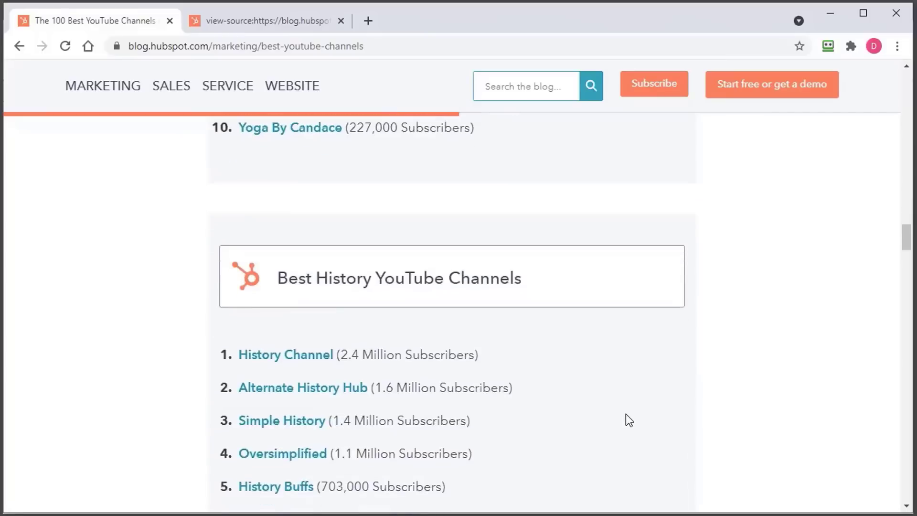
{"action": "scroll", "coordinate": [625, 417], "scroll_direction": "down", "scroll_amount": 20}
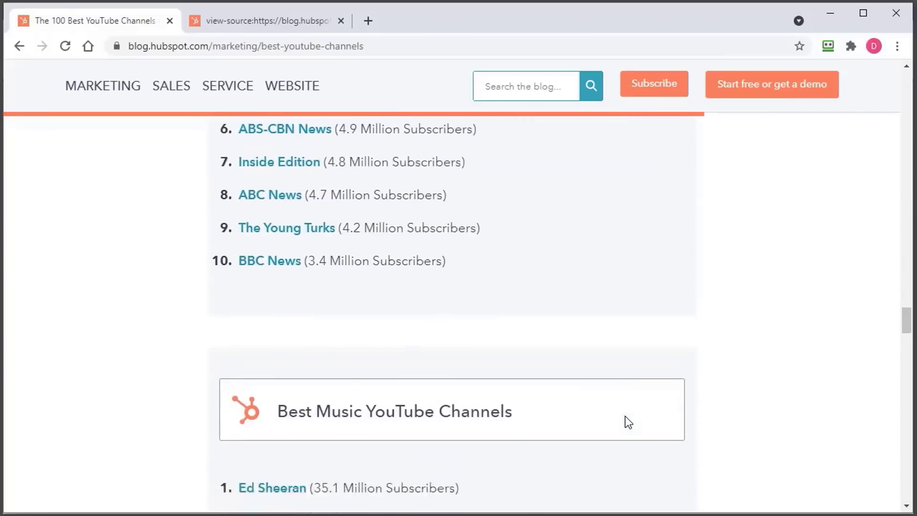
{"action": "left_click", "coordinate": [829, 19]}
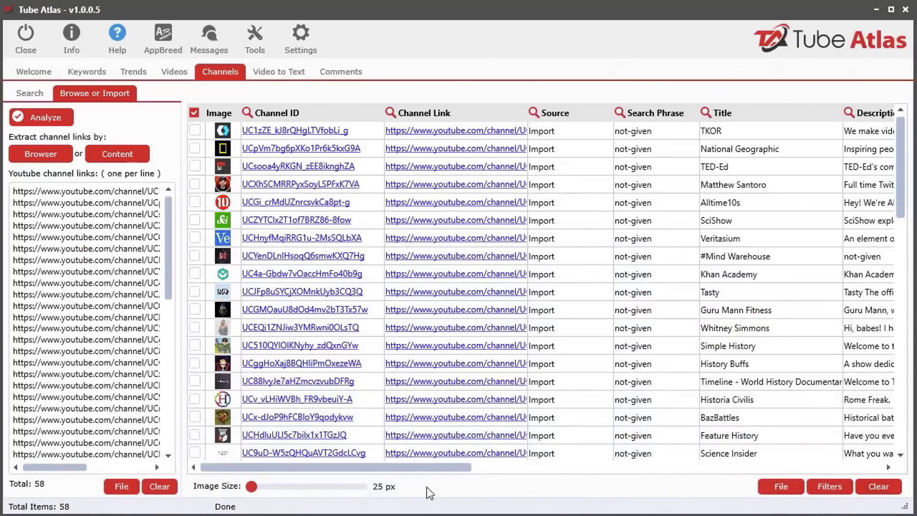
{"action": "left_click_drag", "start_coordinate": [431, 467], "coordinate": [306, 268]}
Reopen the content link extractor, clear the pasted source from its input box, and close it without extracting
{"action": "left_click", "coordinate": [97, 159]}
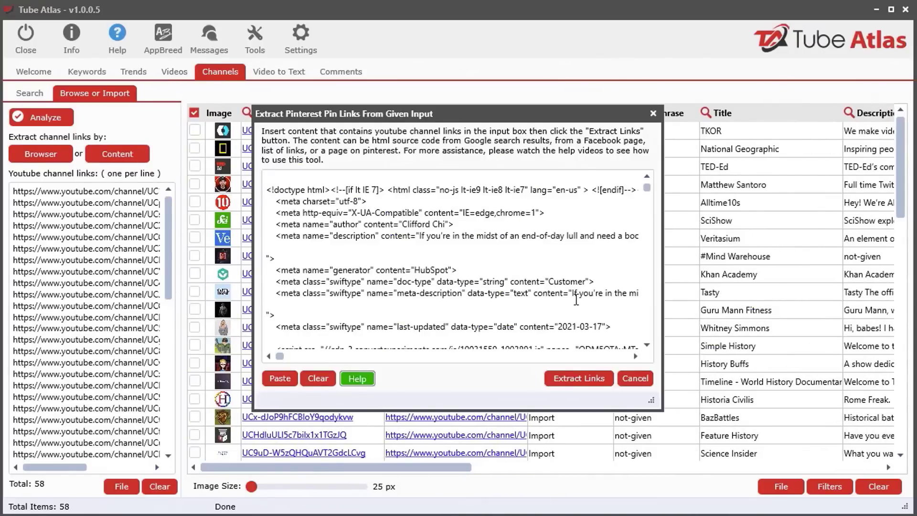
{"action": "left_click", "coordinate": [317, 378]}
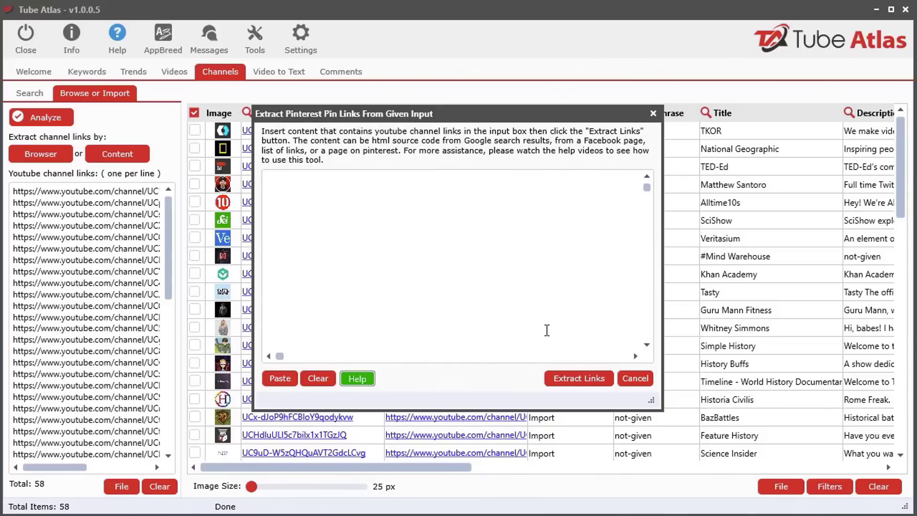
{"action": "left_click", "coordinate": [639, 385]}
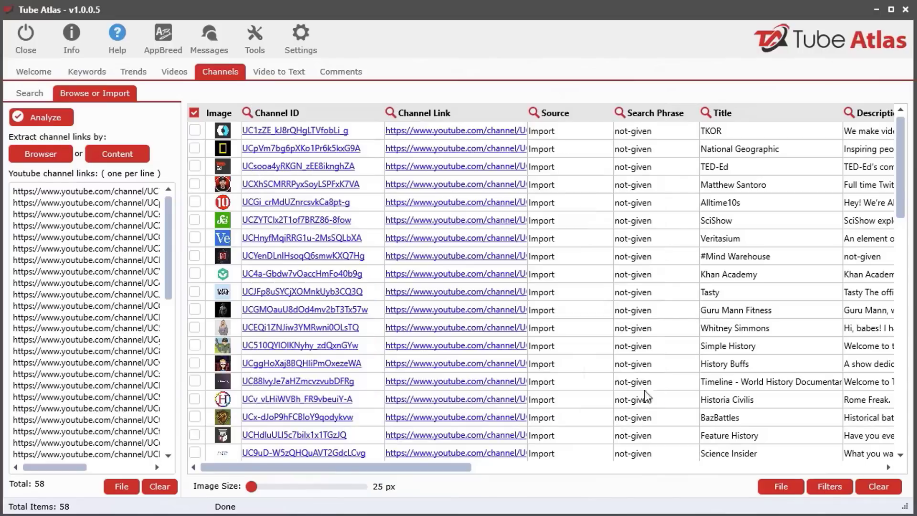